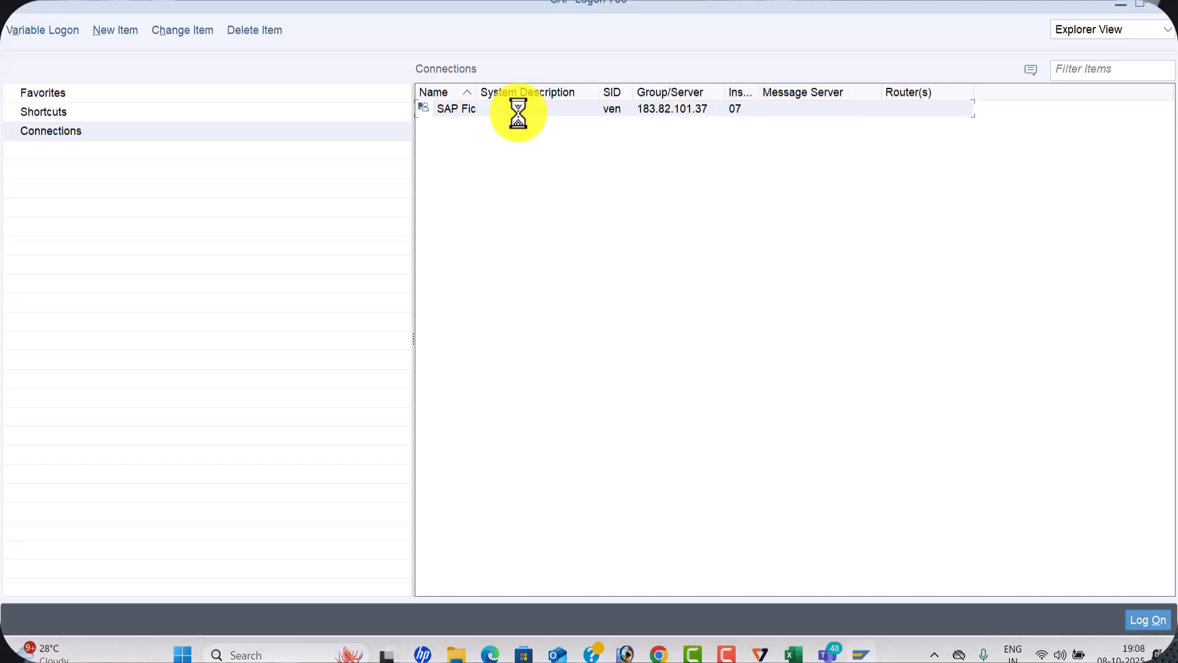
Enter the account password for the prefilled user and log on to client 800
click(186, 196)
click(186, 197)
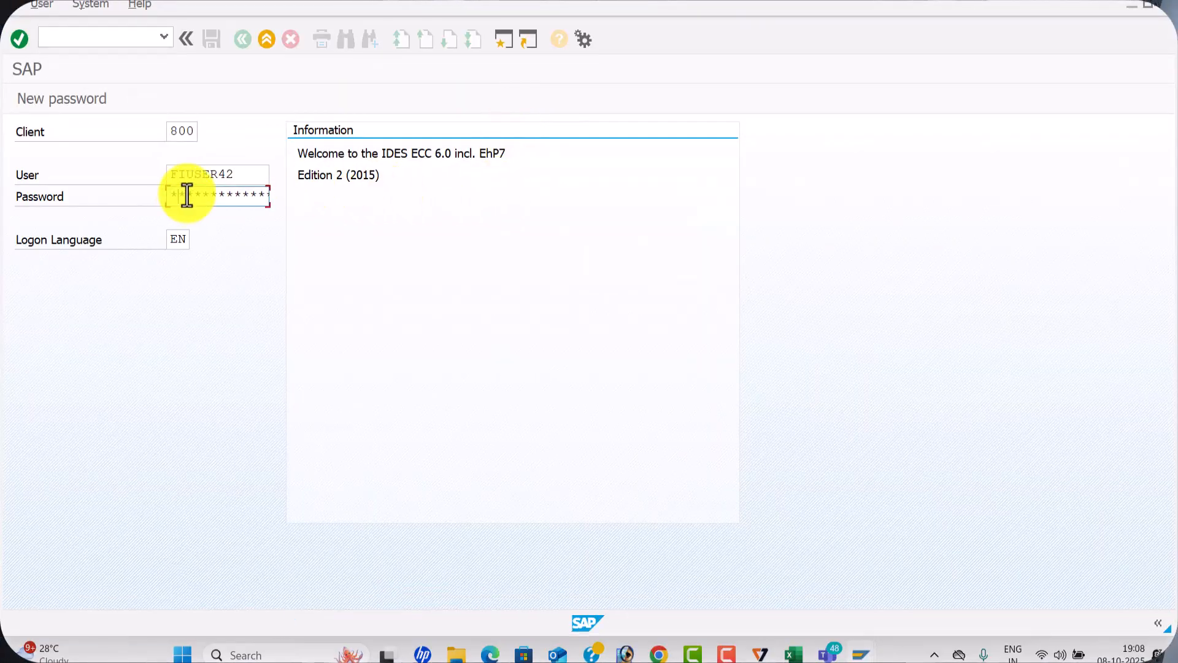
text(*)
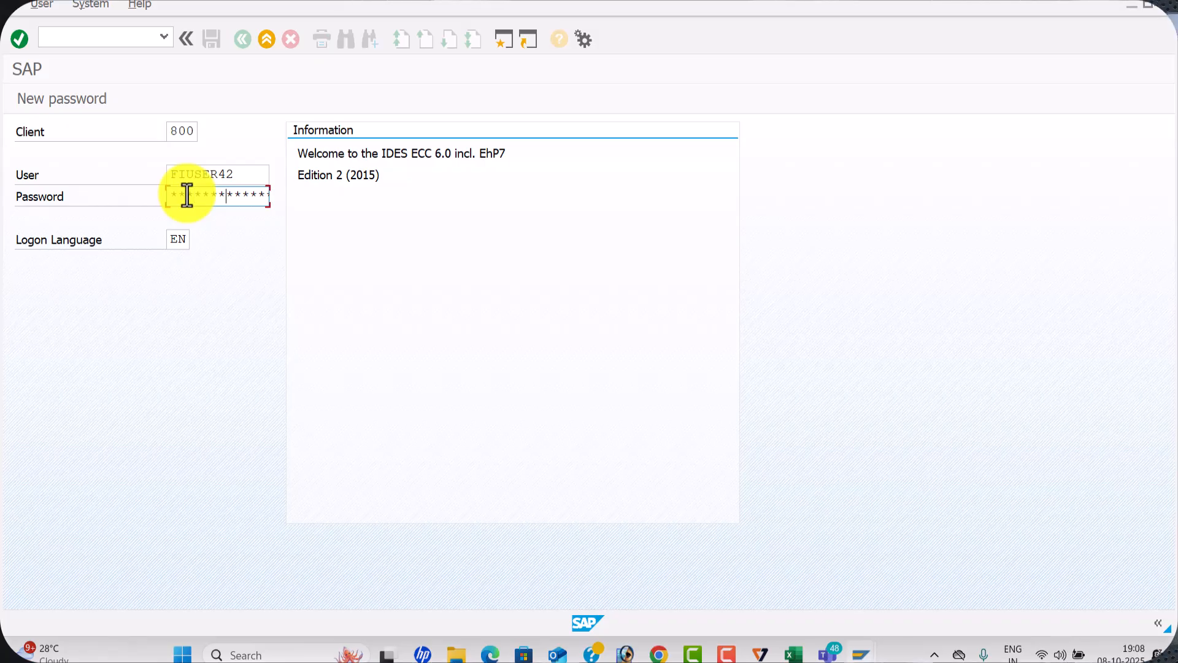
key(Return)
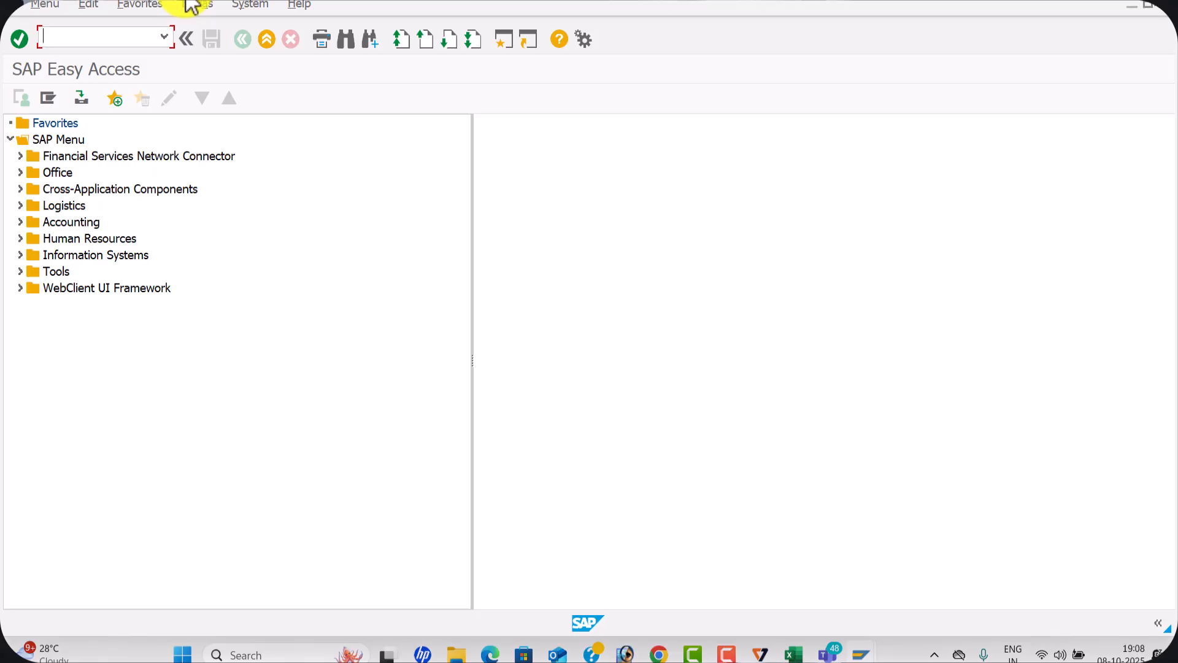
Start the Customizing: Execute Project transaction and display the SAP Reference IMG
key(Return)
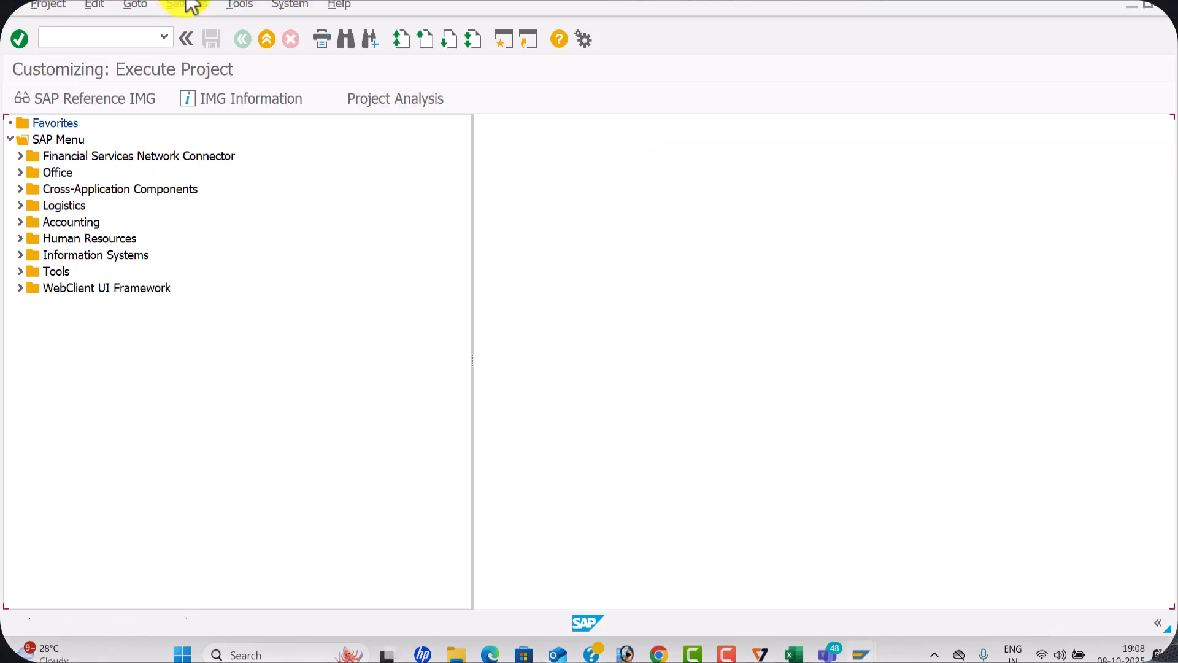
click(77, 106)
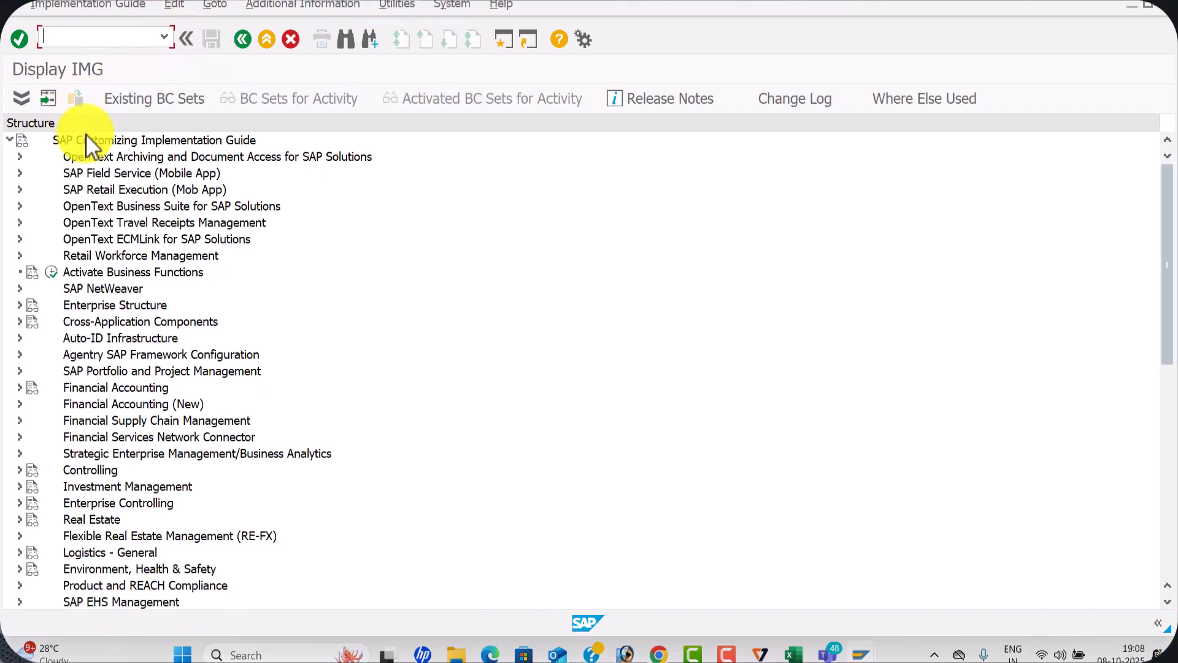
Locate Financial Accounting (New) in the IMG structure and expand it
scroll(142, 340, down, 2)
scroll(142, 339, down, 5)
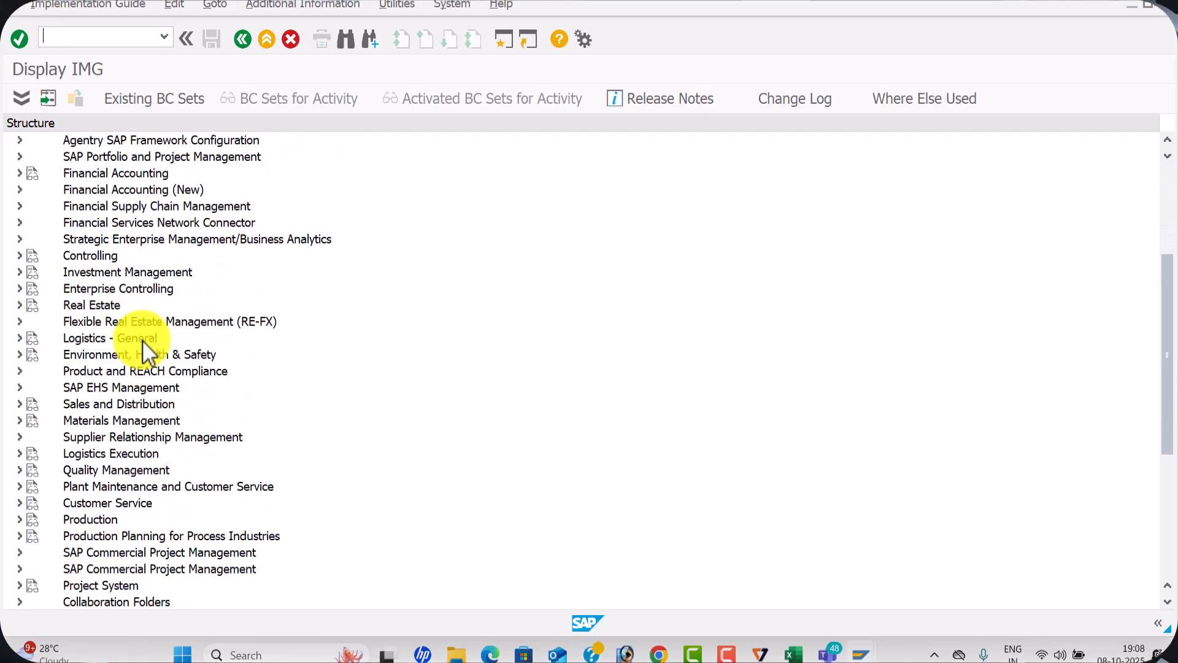
scroll(143, 340, down, 1)
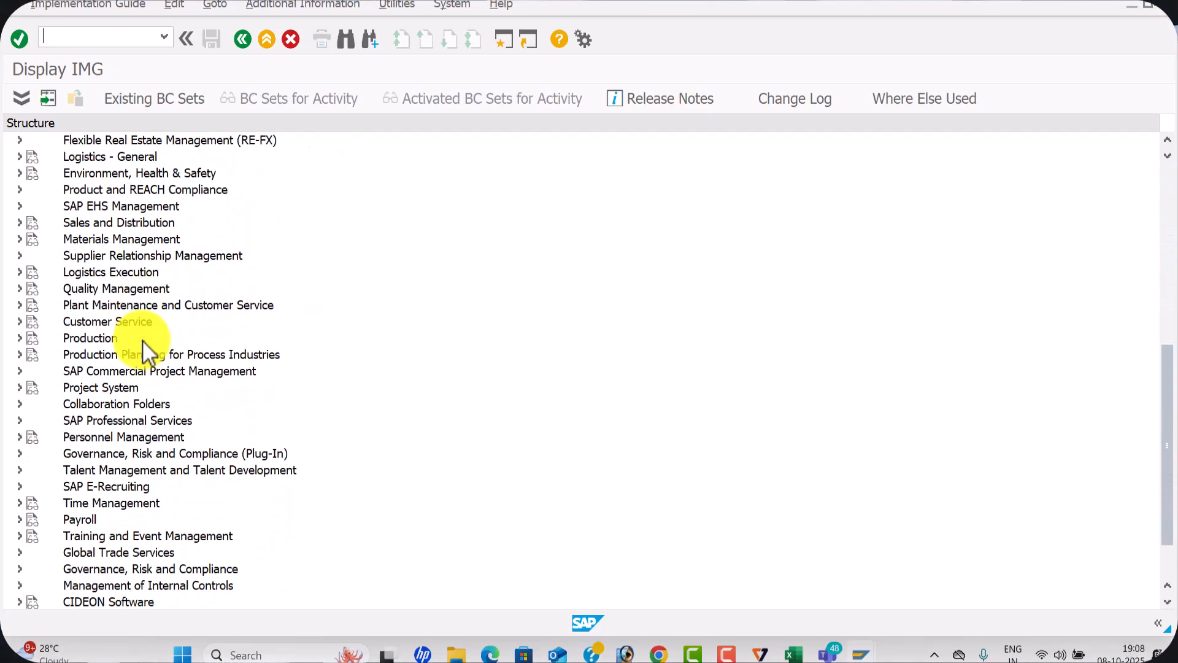
scroll(149, 345, up, 2)
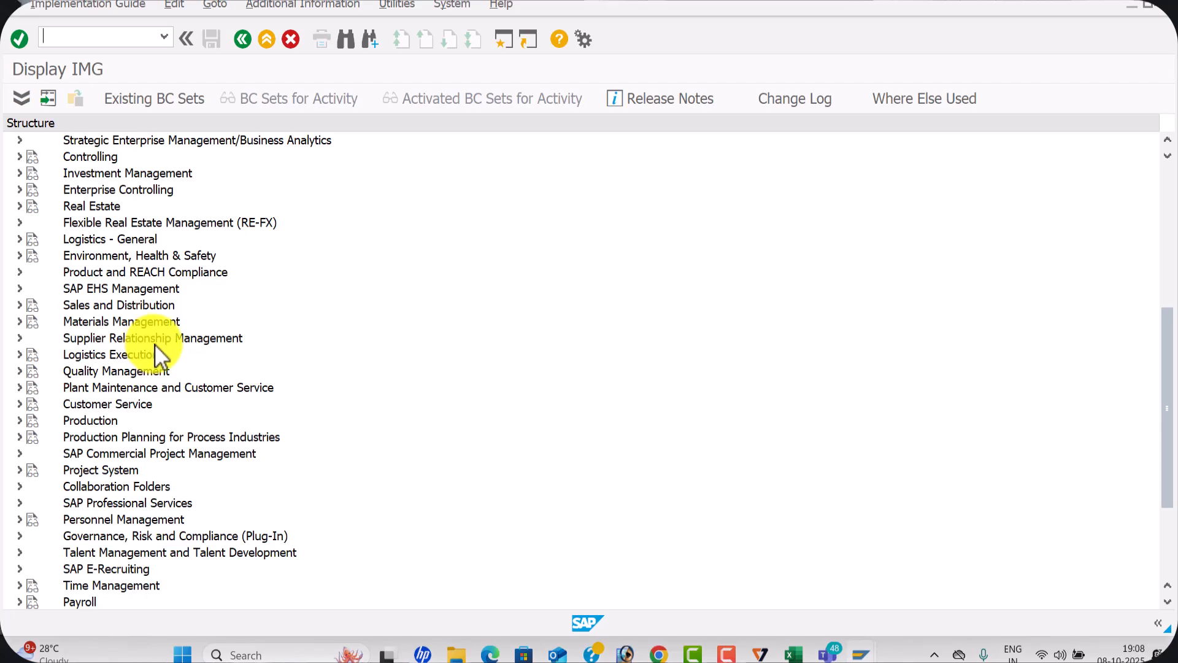
scroll(155, 351, up, 1)
scroll(155, 347, up, 1)
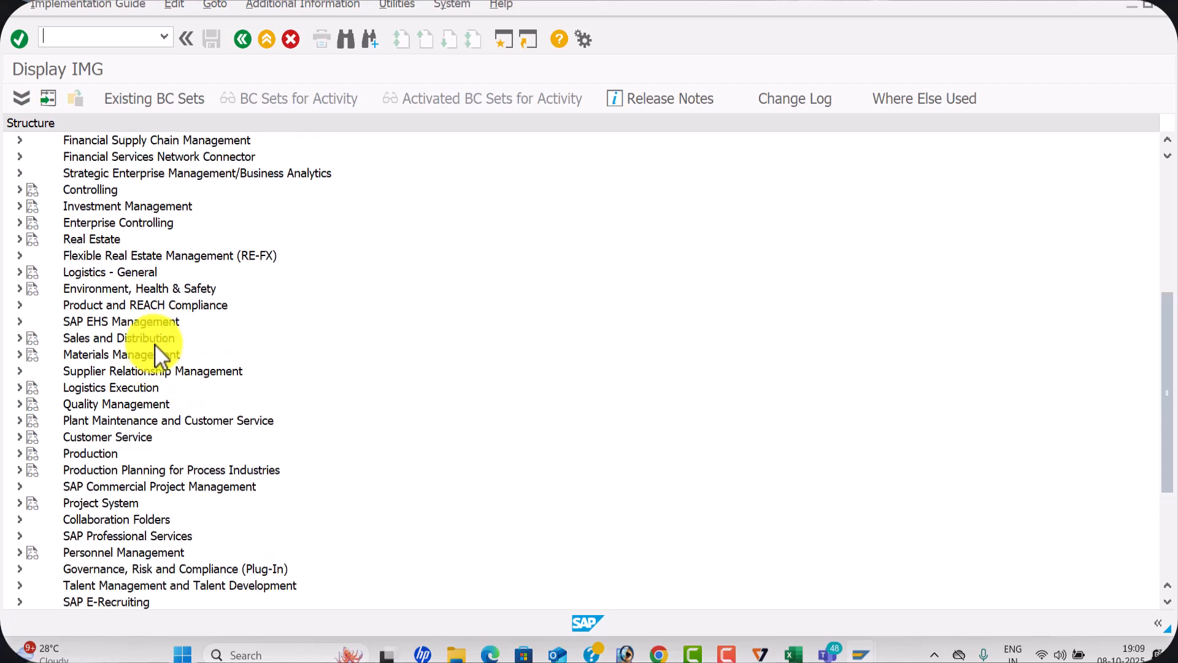
scroll(155, 346, up, 1)
scroll(155, 344, up, 1)
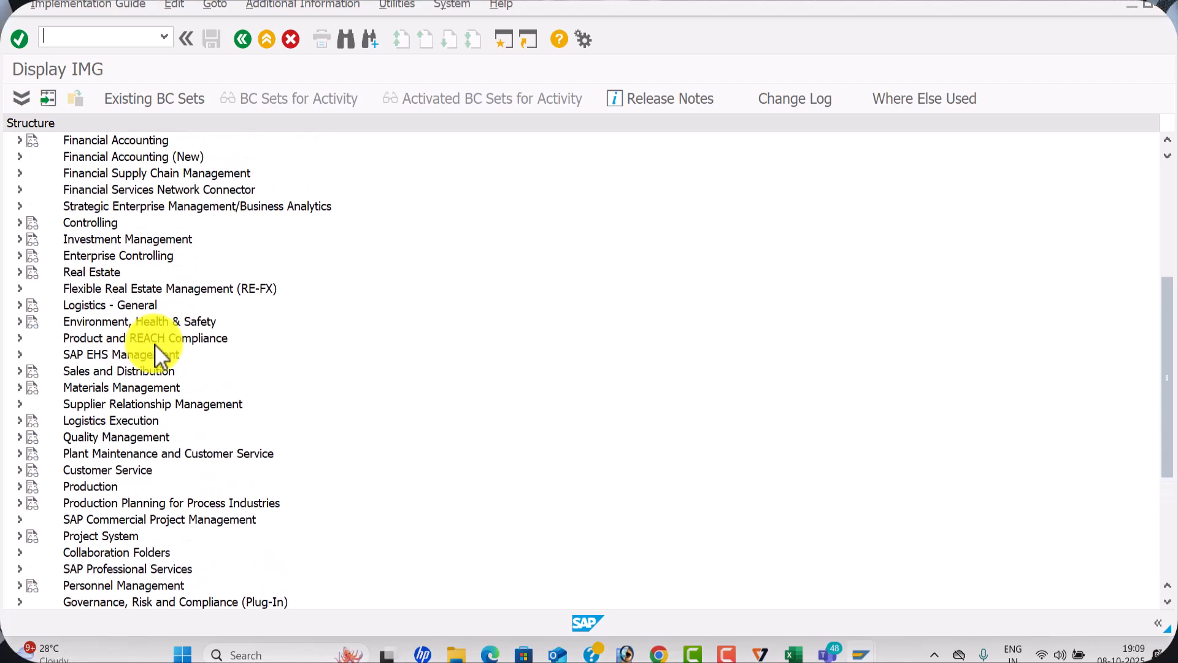
scroll(154, 344, up, 4)
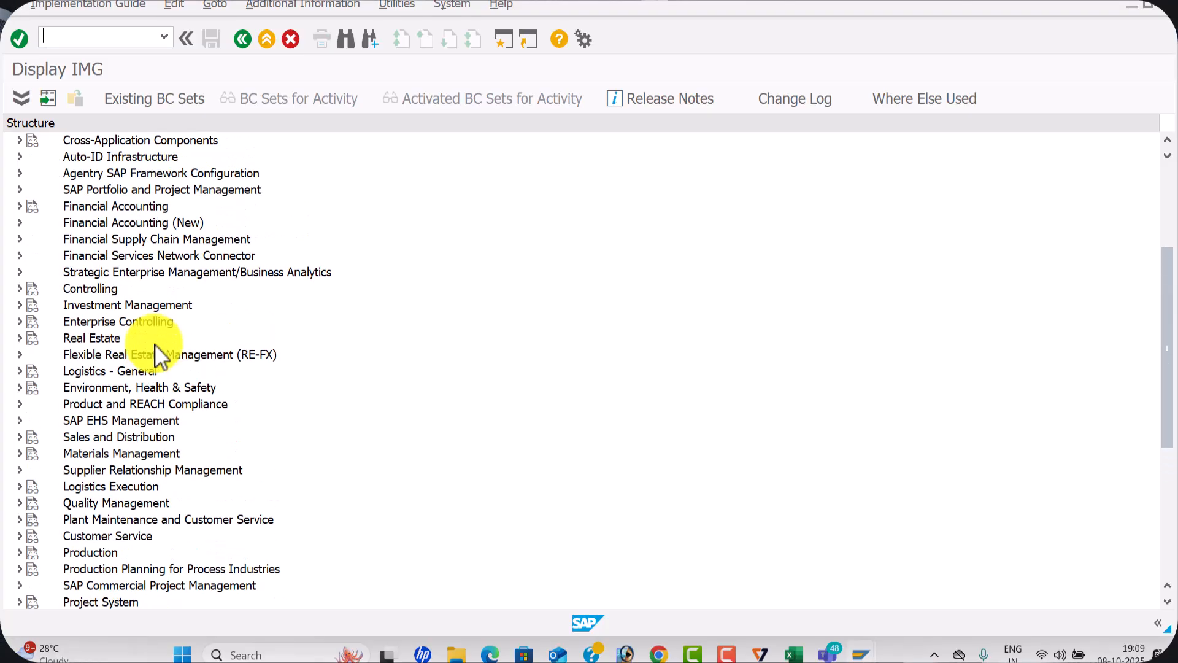
scroll(154, 335, up, 4)
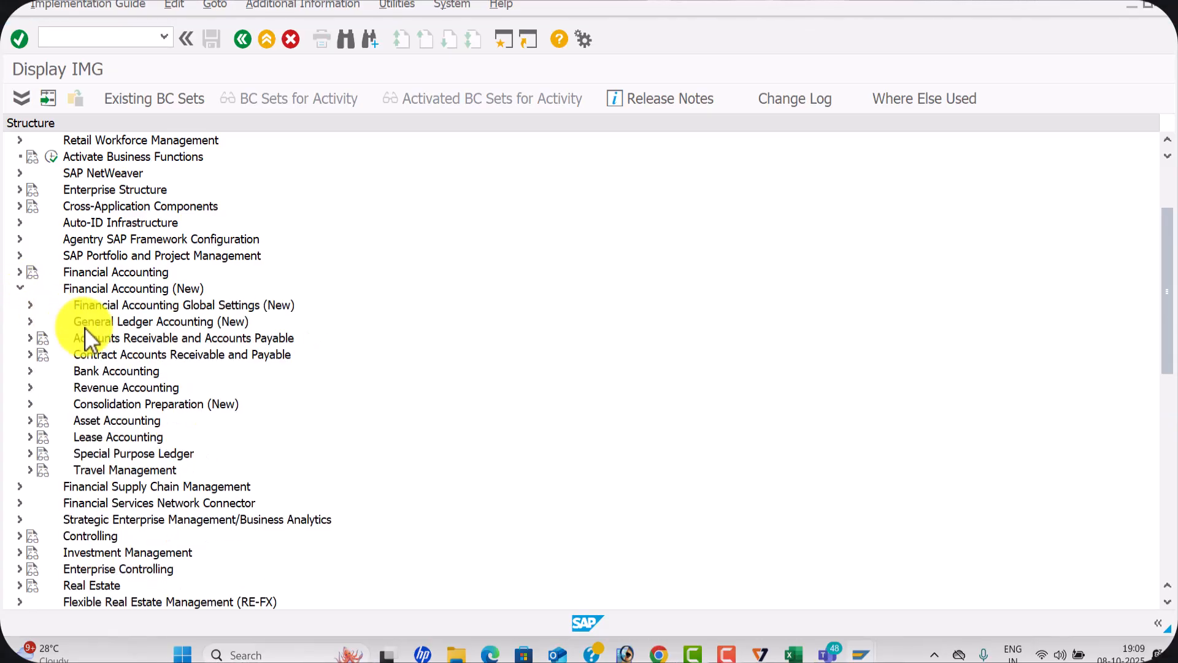
Consult the withholding tax configuration PDF for the menu path to Extended Withholding Tax, and return to the Display IMG window
key(alt+Tab)
key(Tab)
key(alt+Tab)
key(Tab)
key(Tab)
scroll(184, 377, down, 6)
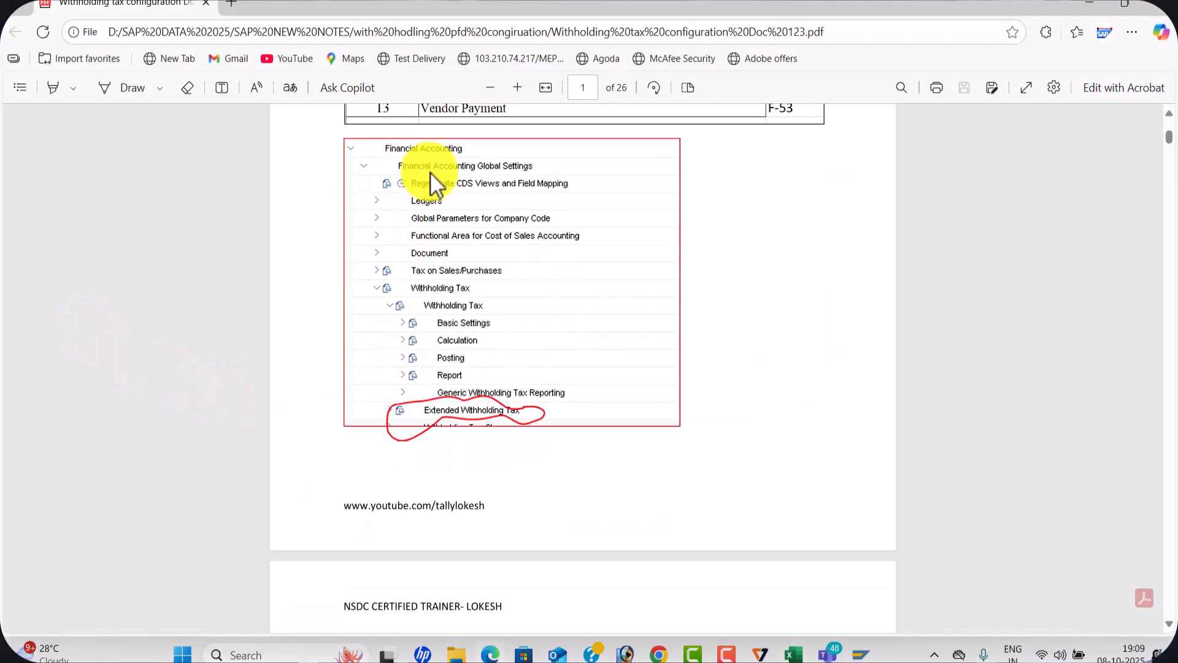
key(alt+Tab)
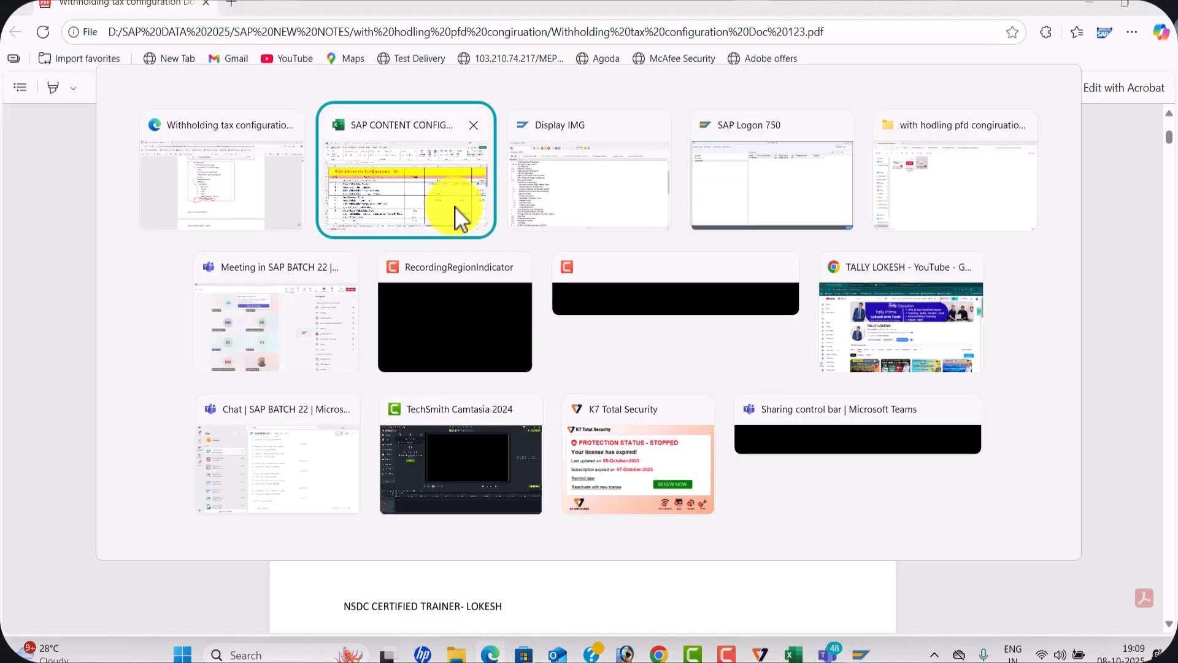
key(alt+Tab)
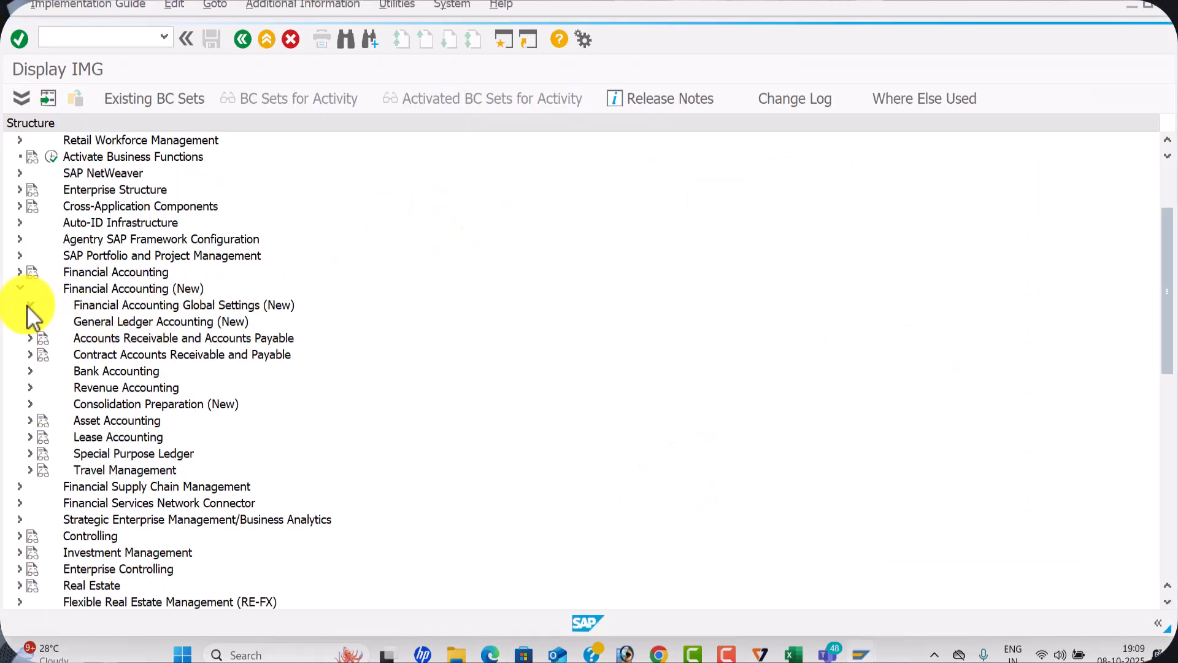
Under Financial Accounting Global Settings (New), expand Withholding Tax, Extended Withholding Tax and Basic Settings, and execute Check Withholding Tax Countries
click(28, 305)
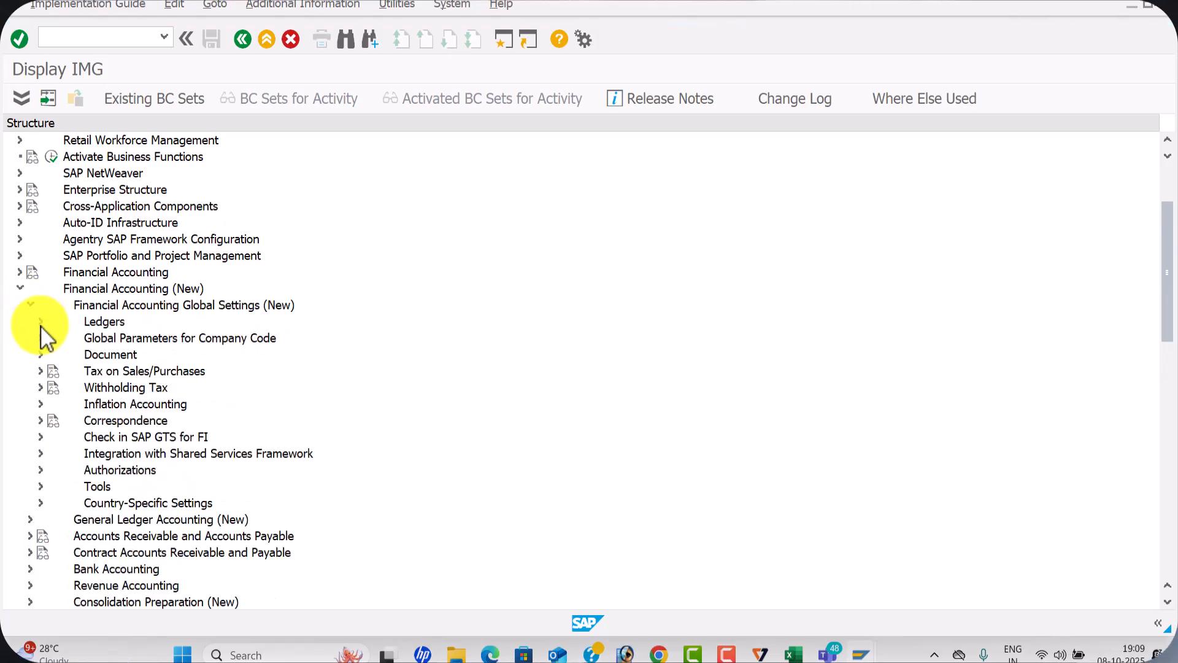
click(40, 387)
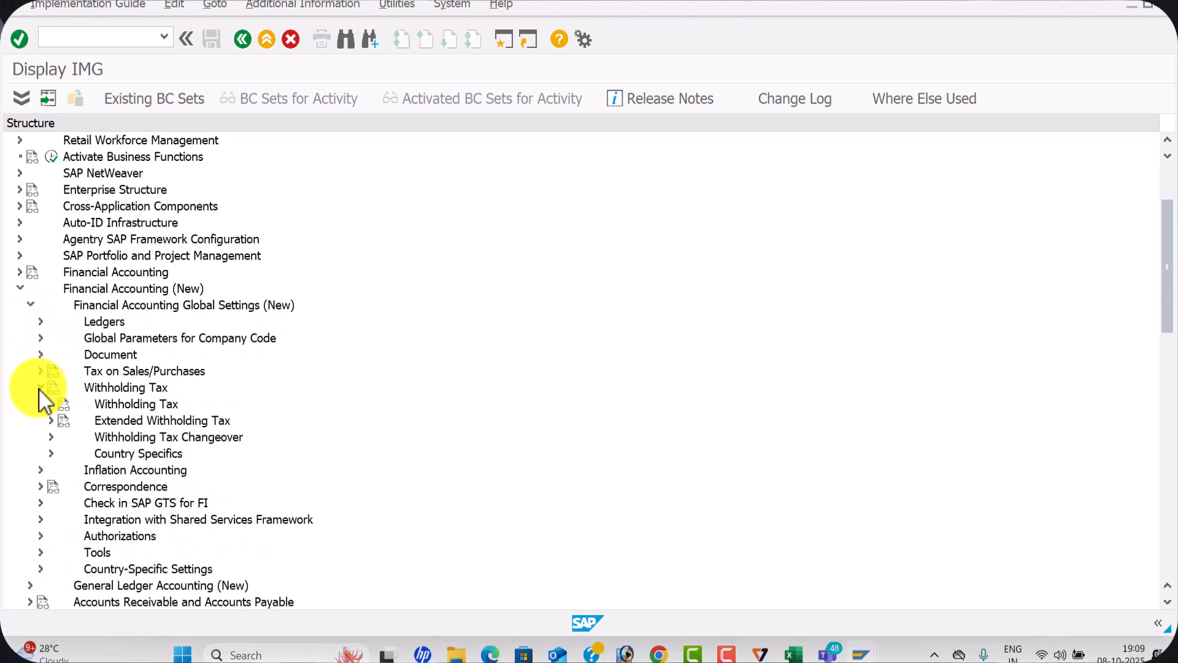
click(50, 420)
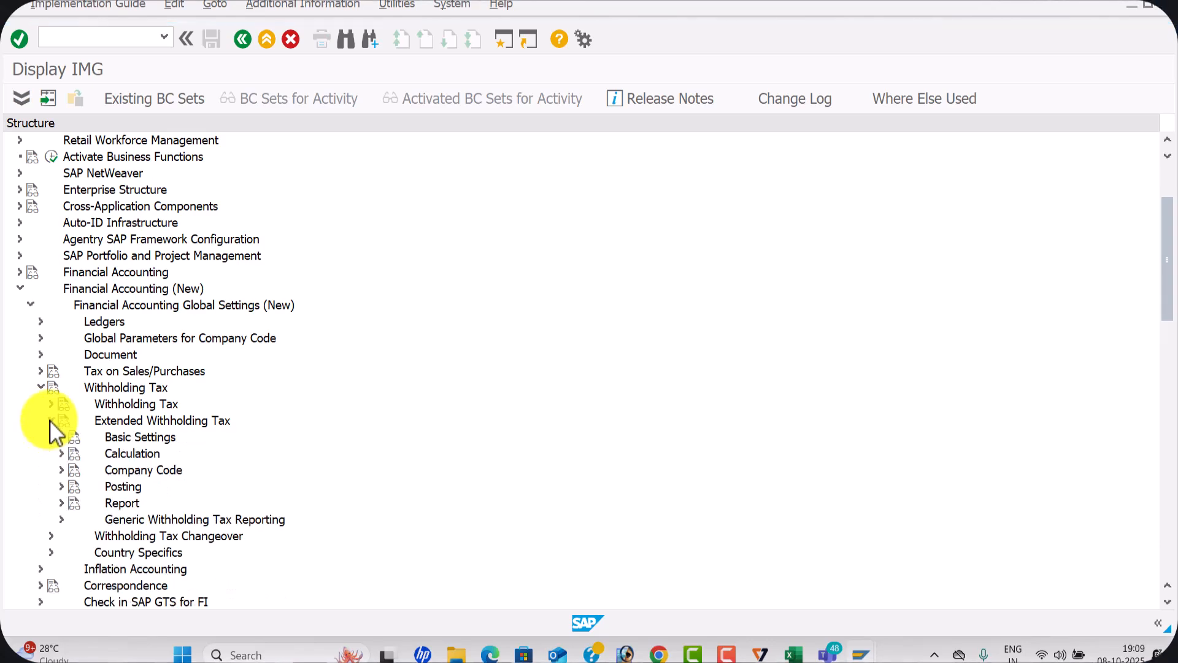
click(62, 437)
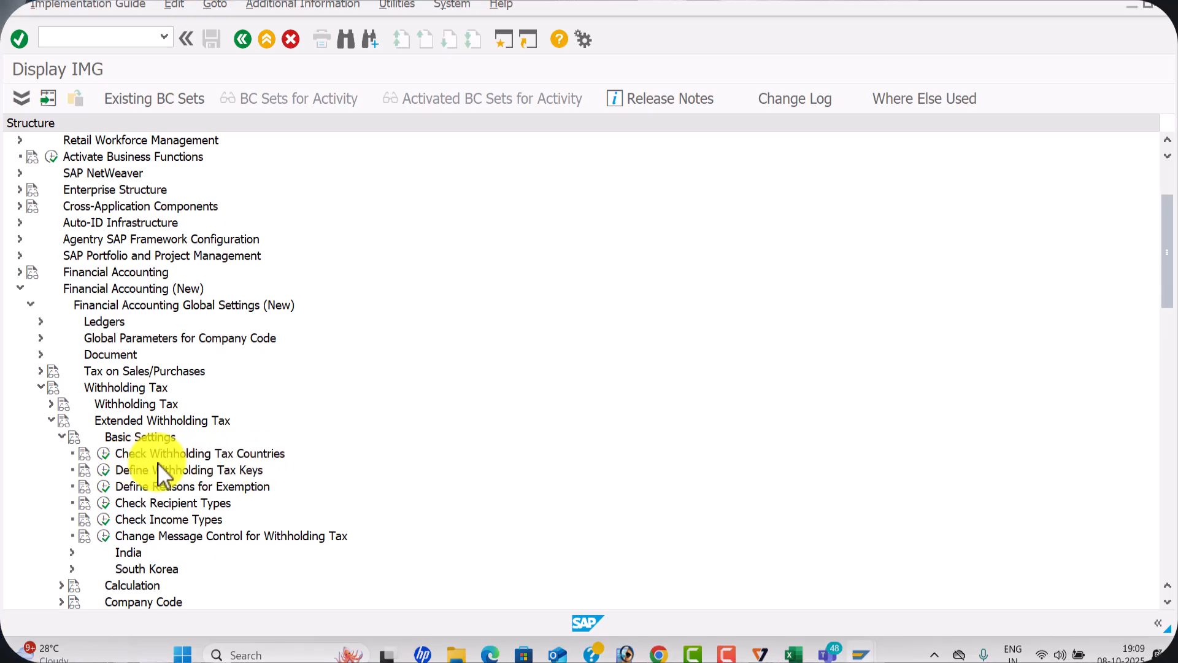
click(103, 454)
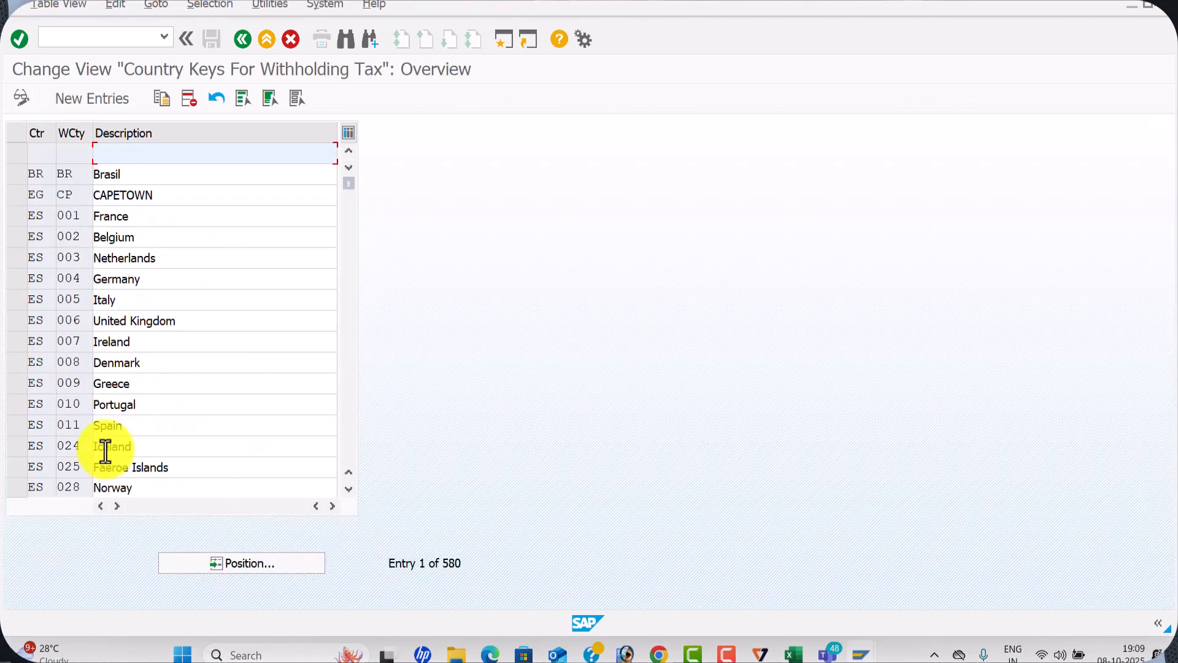
Add a new withholding tax country entry with country IN, key CHH and description CHENNAI FOR WAL1
click(116, 96)
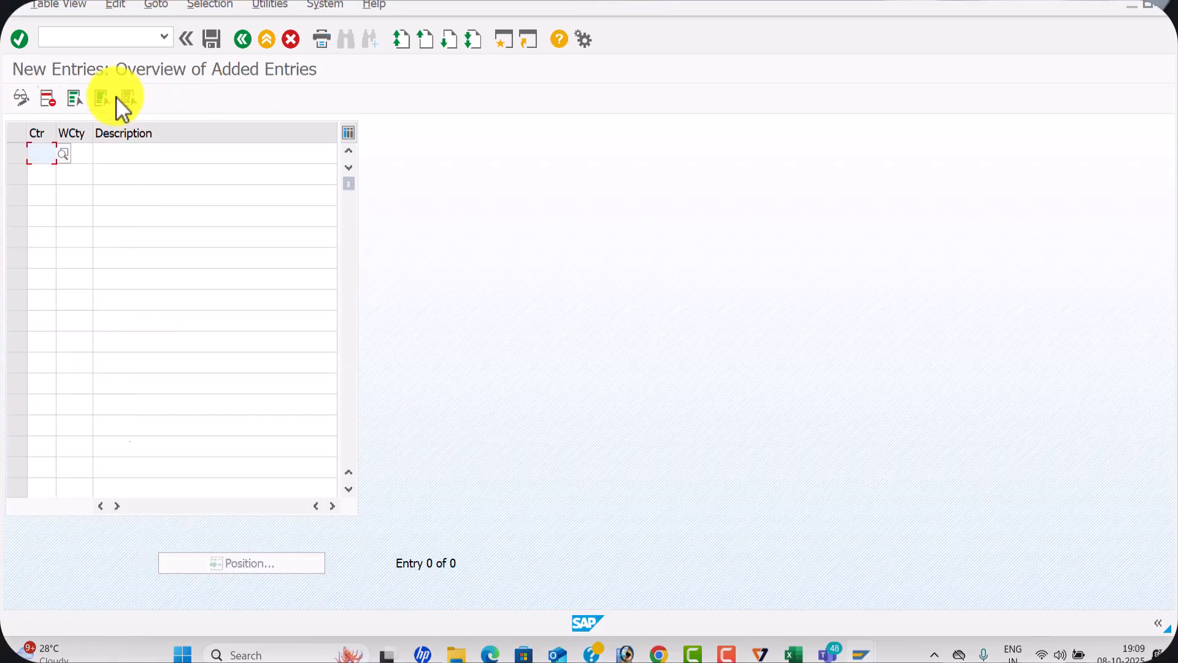
text(IN)
key(Tab)
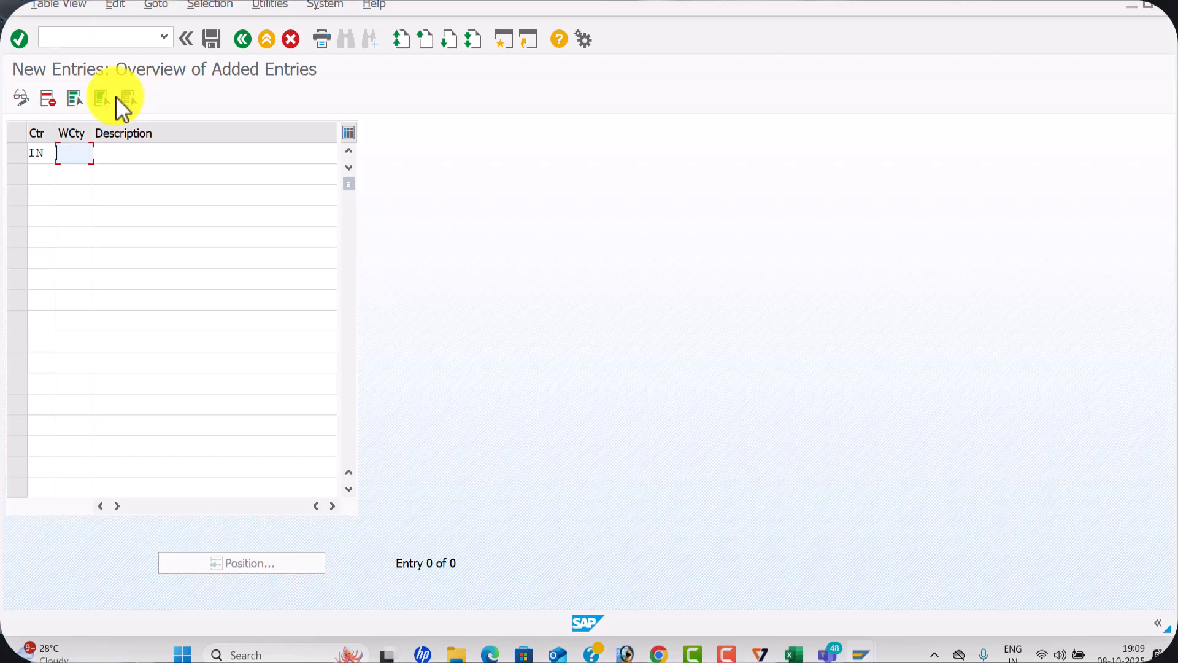
text(CHH)
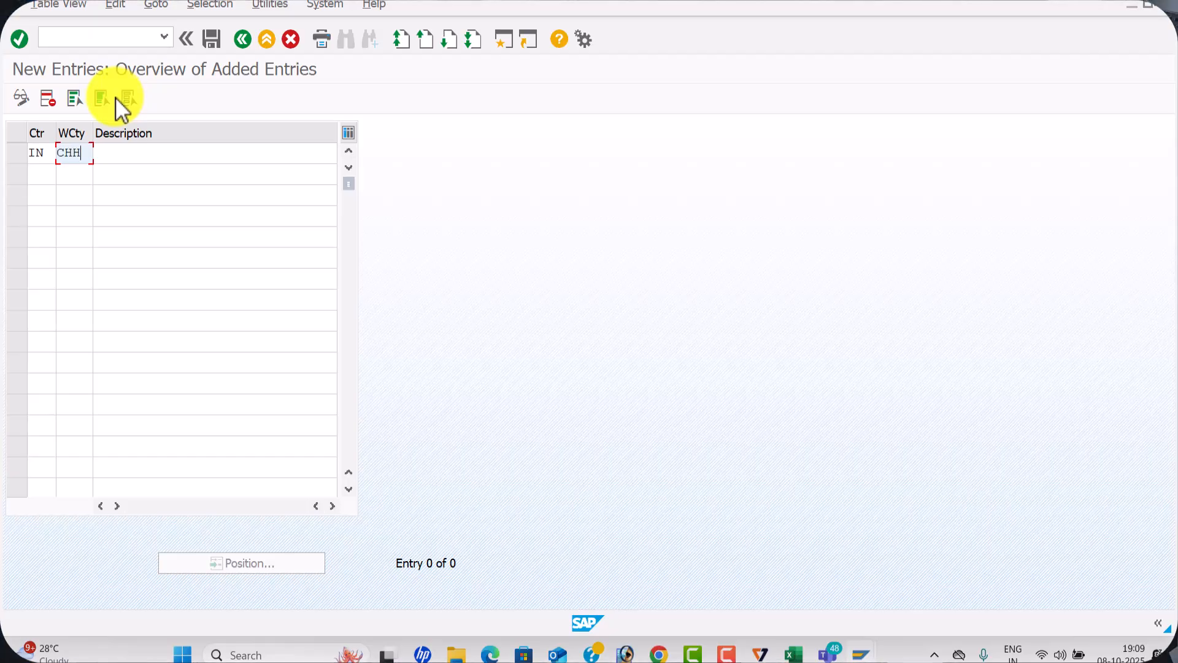
key(Tab)
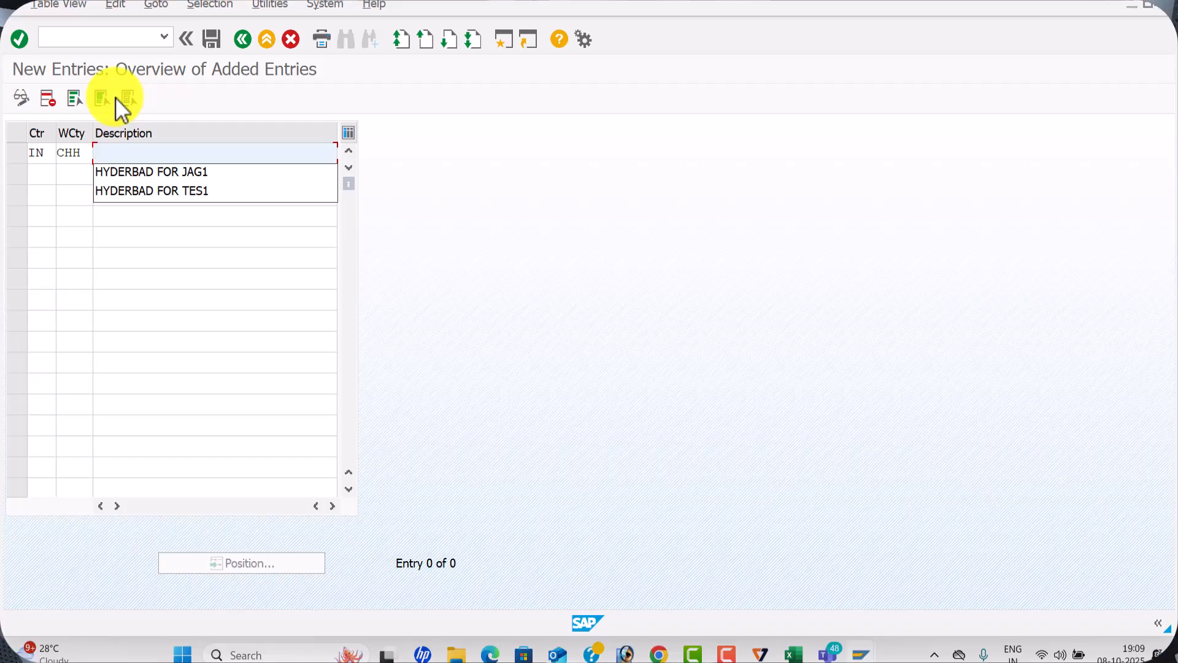
text(CHENNAIL)
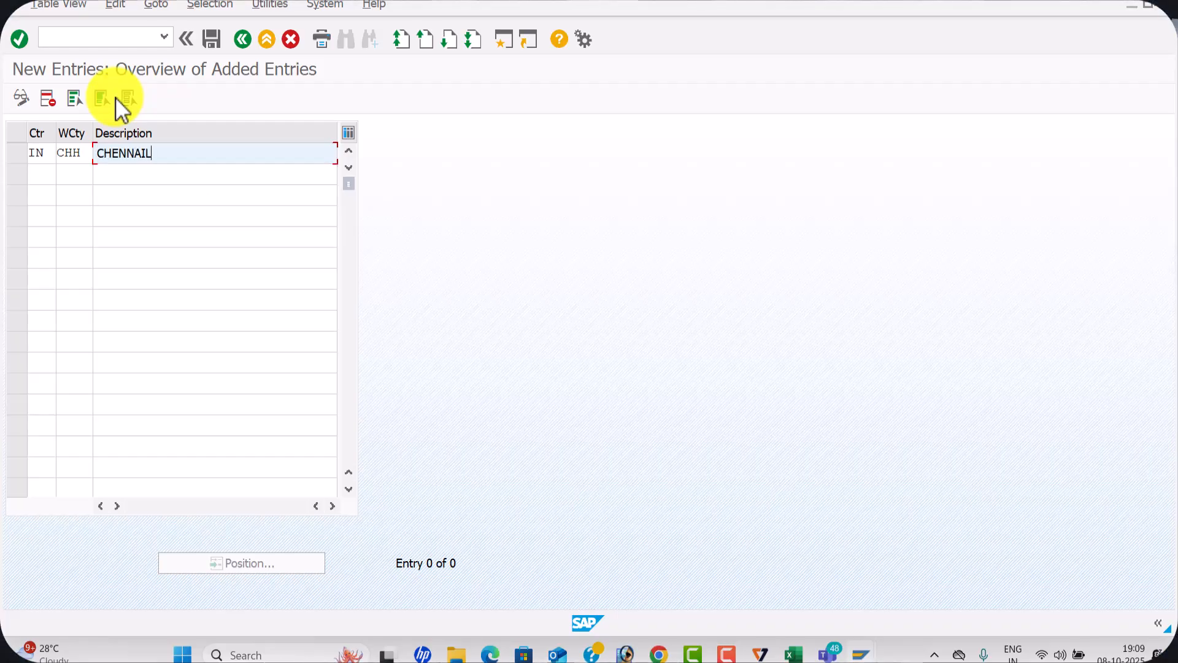
key(BackSpace)
text(FOR )
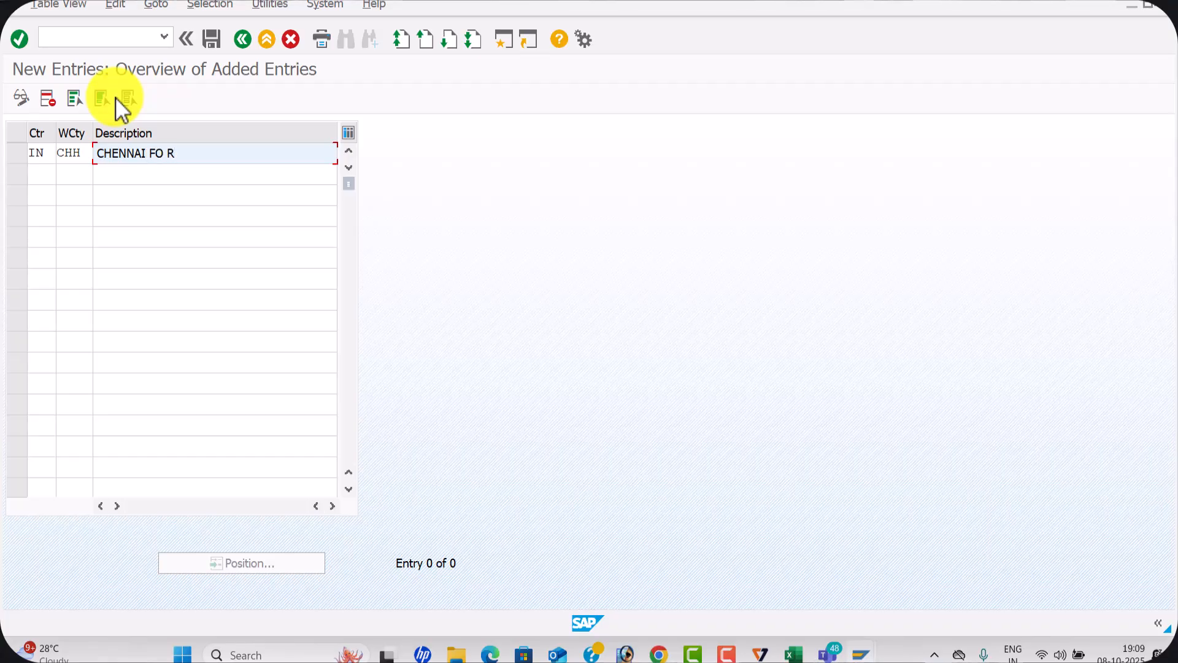
text(WAL1)
key(Return)
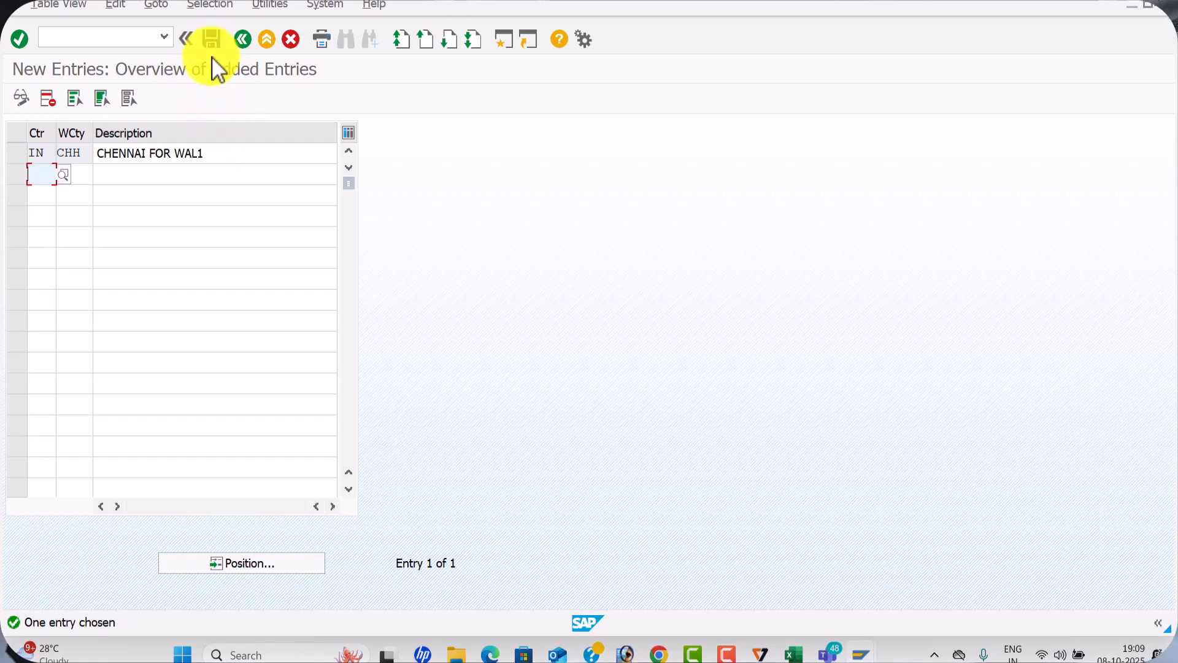
Save the country entry in a new customizing request described as WITH HOLDINGT TAX CONFIGURAITON FOR WAL1
click(212, 40)
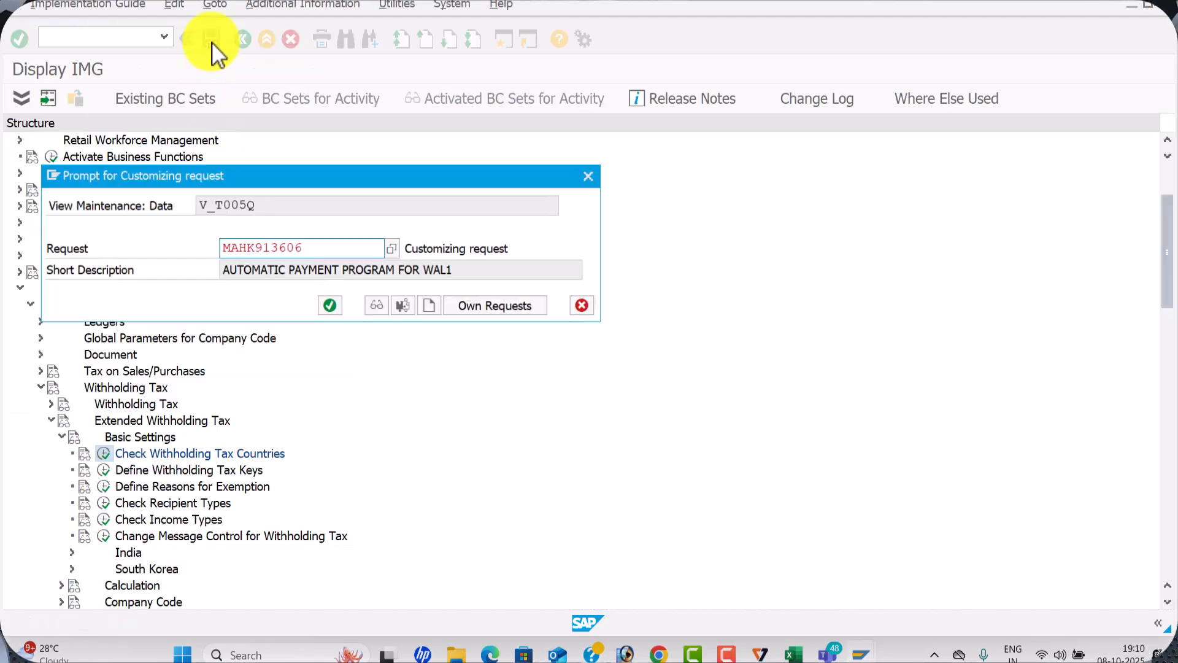
click(430, 305)
text(WITH )
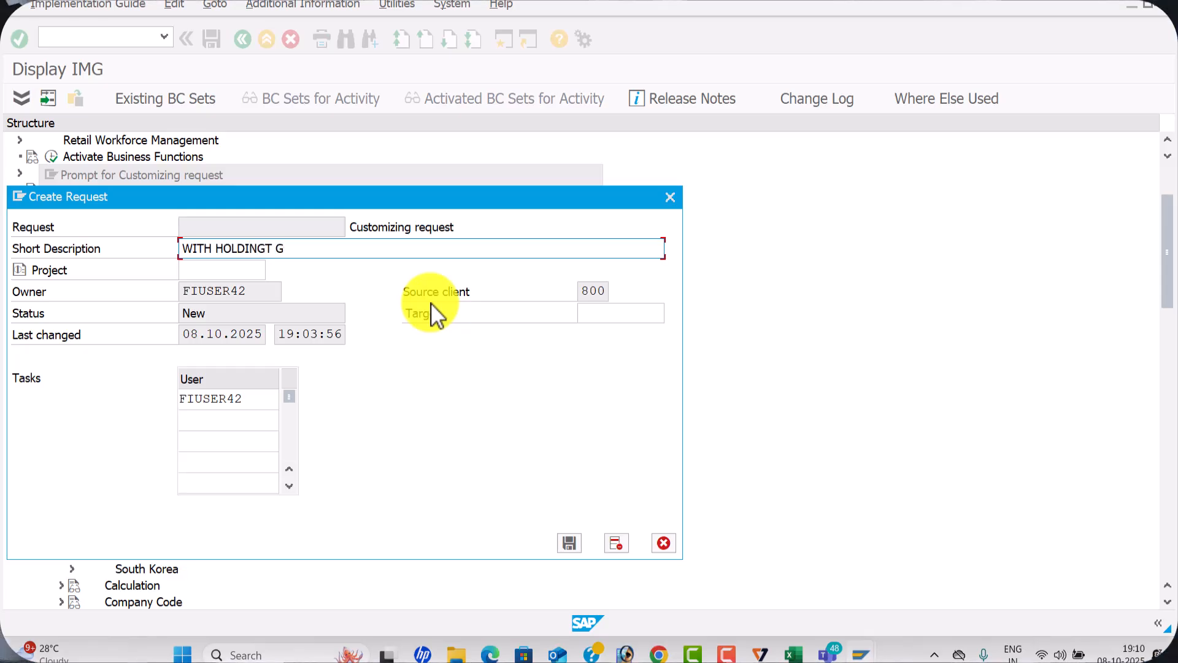
text(HOLDINGT TAX CONFIGUR)
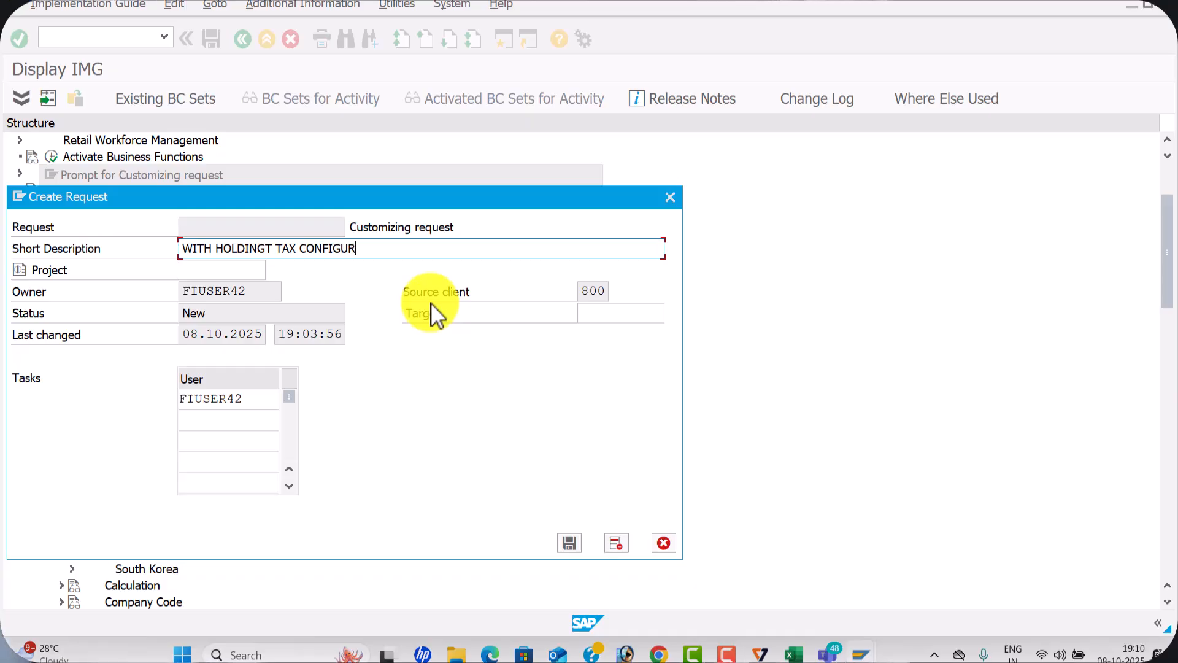
text(AITON FOR WAL1)
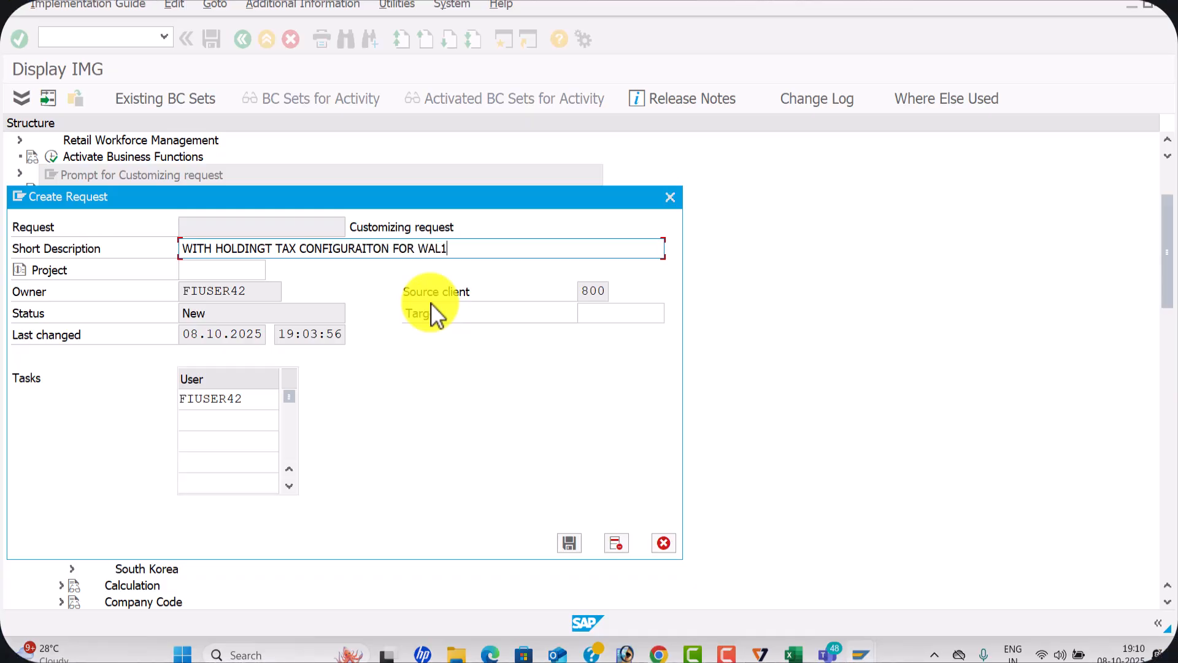
key(Return)
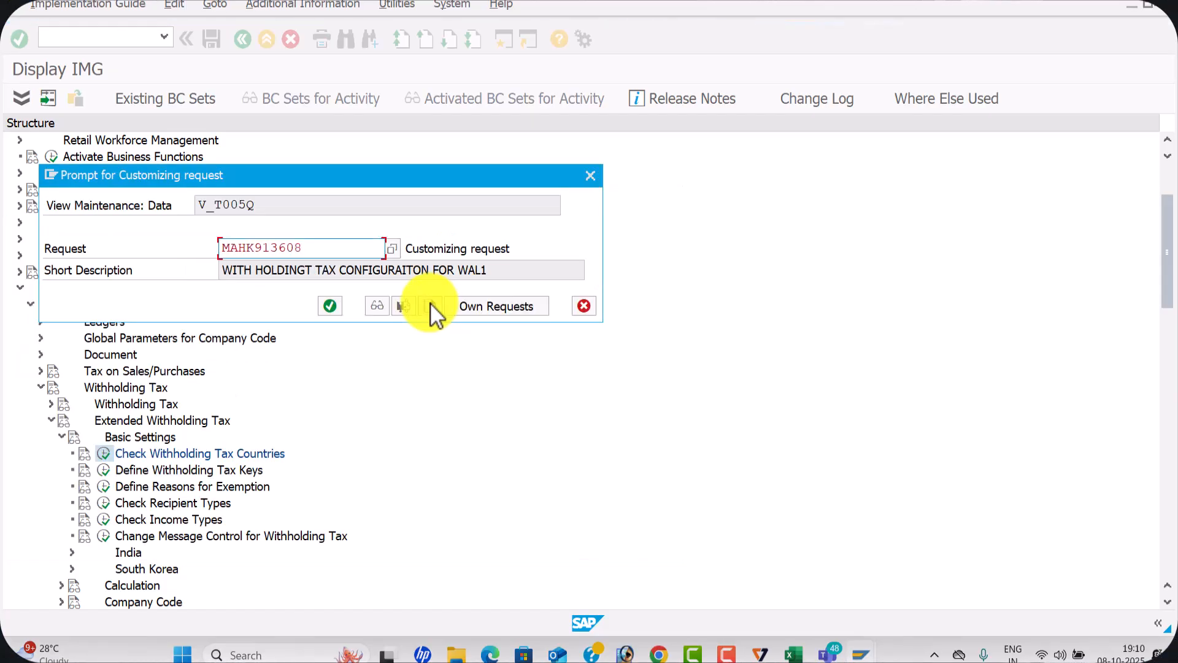
click(330, 305)
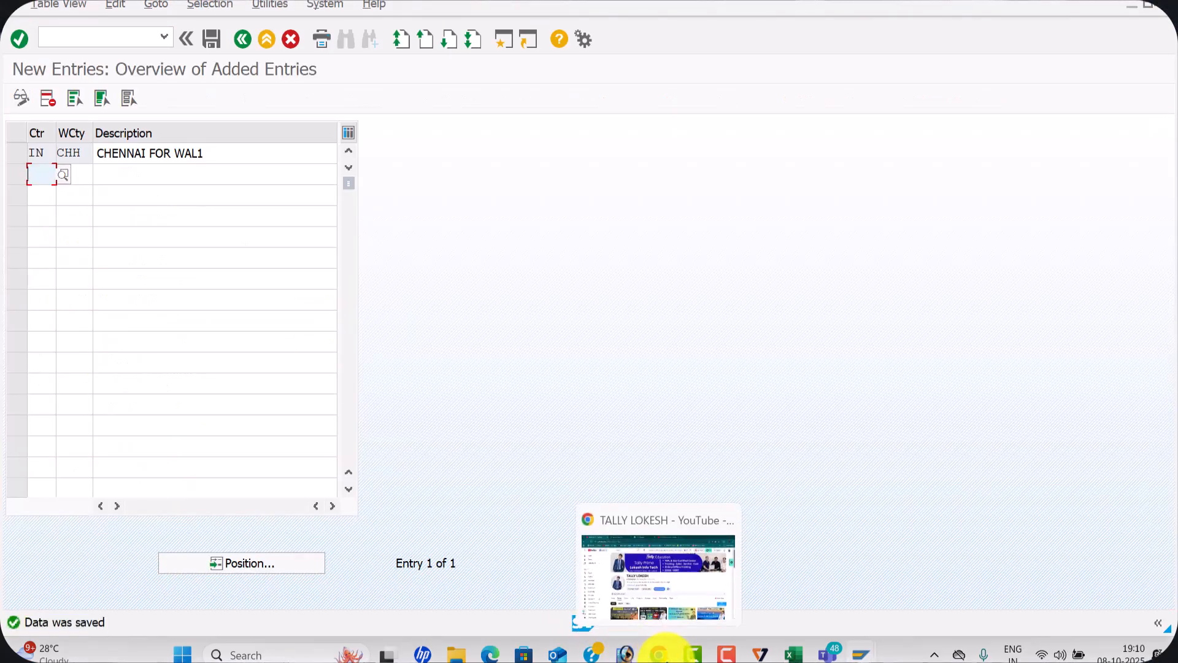
Switch to Chrome, search Google for tds rates in 2025-26, and open the ClearTax TDS Rate Chart for FY 2025-26
click(659, 654)
click(772, 7)
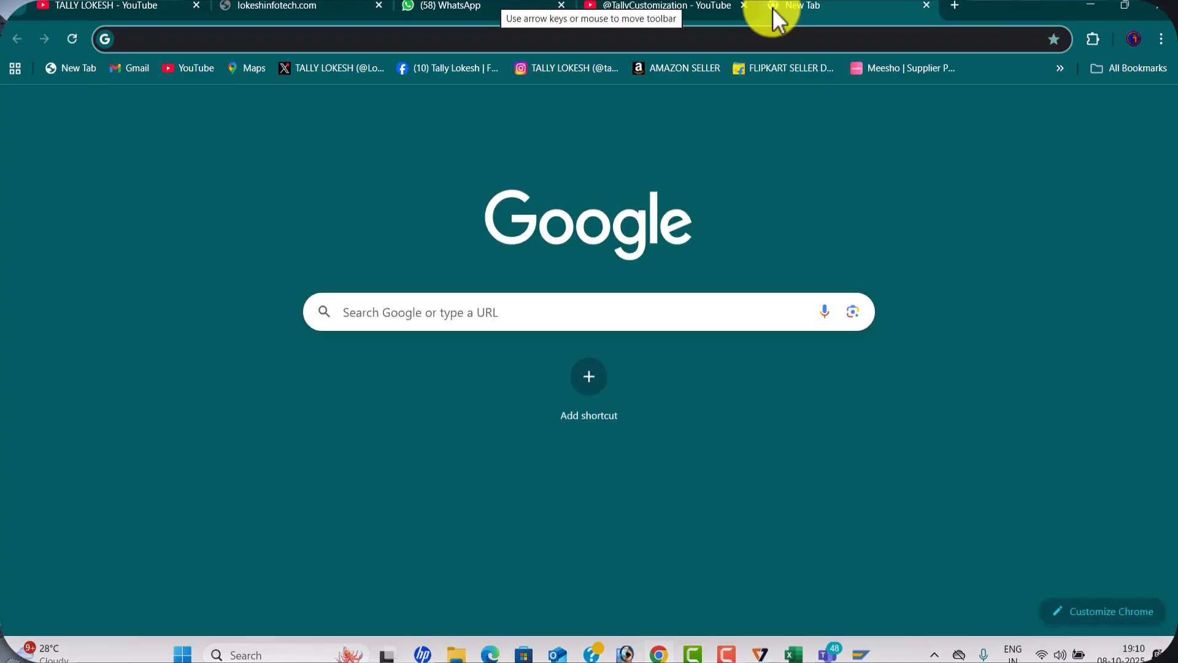
text(TDA)
key(BackSpace)
text(S)
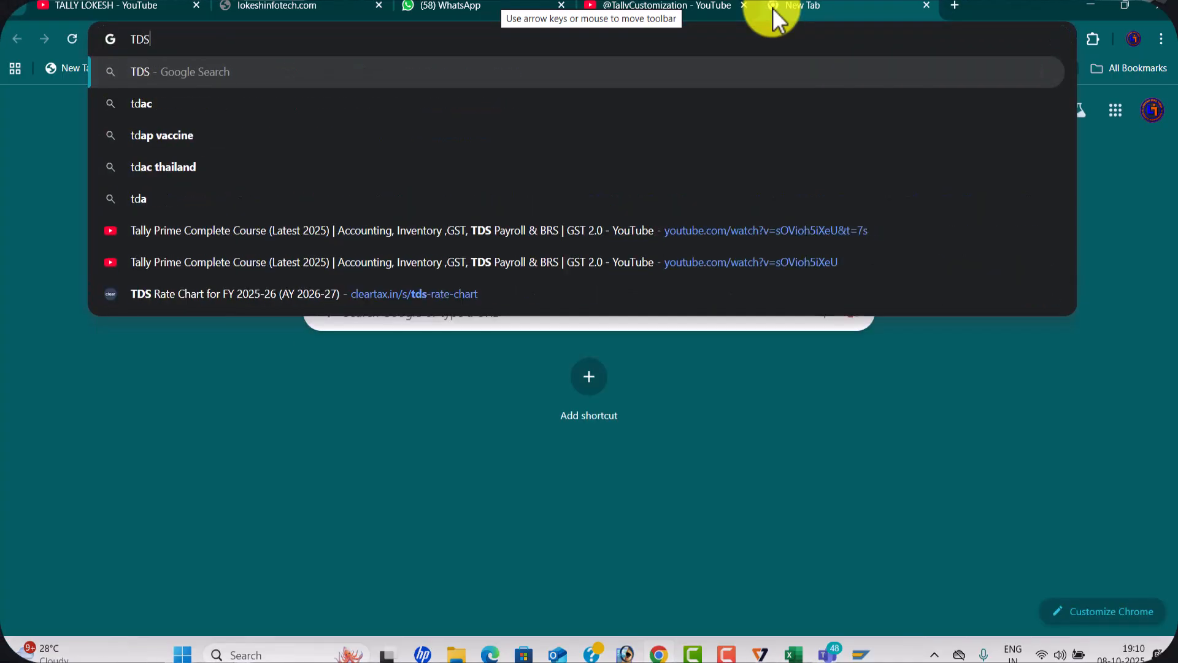
key(Down)
key(Return)
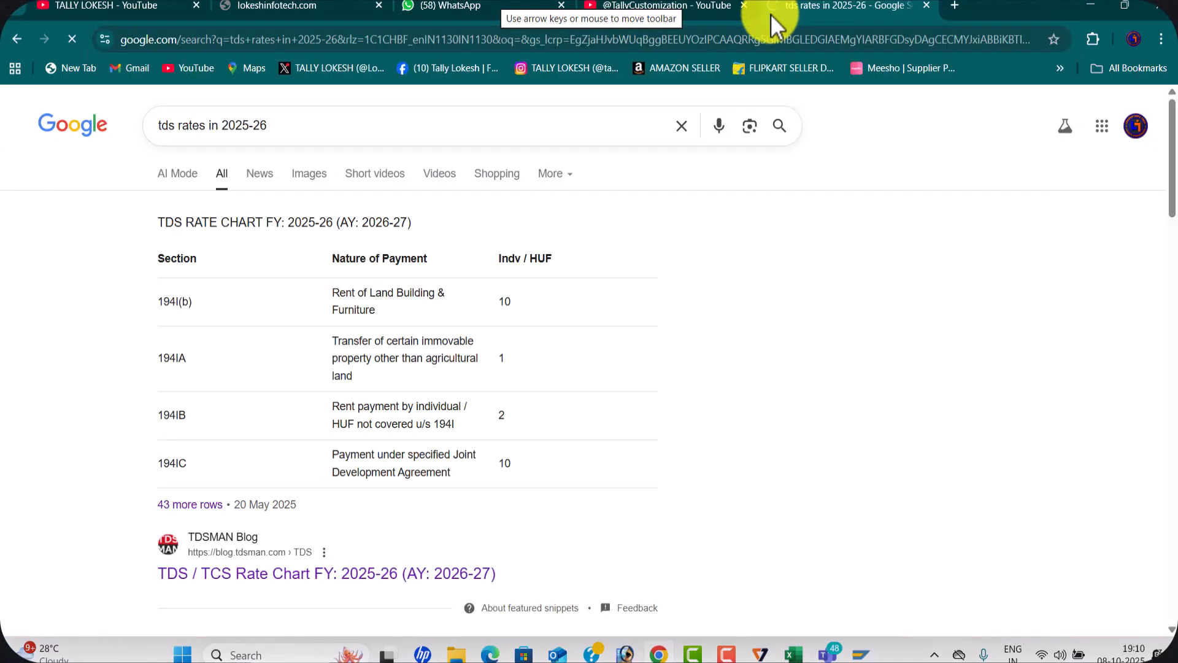
scroll(246, 342, down, 5)
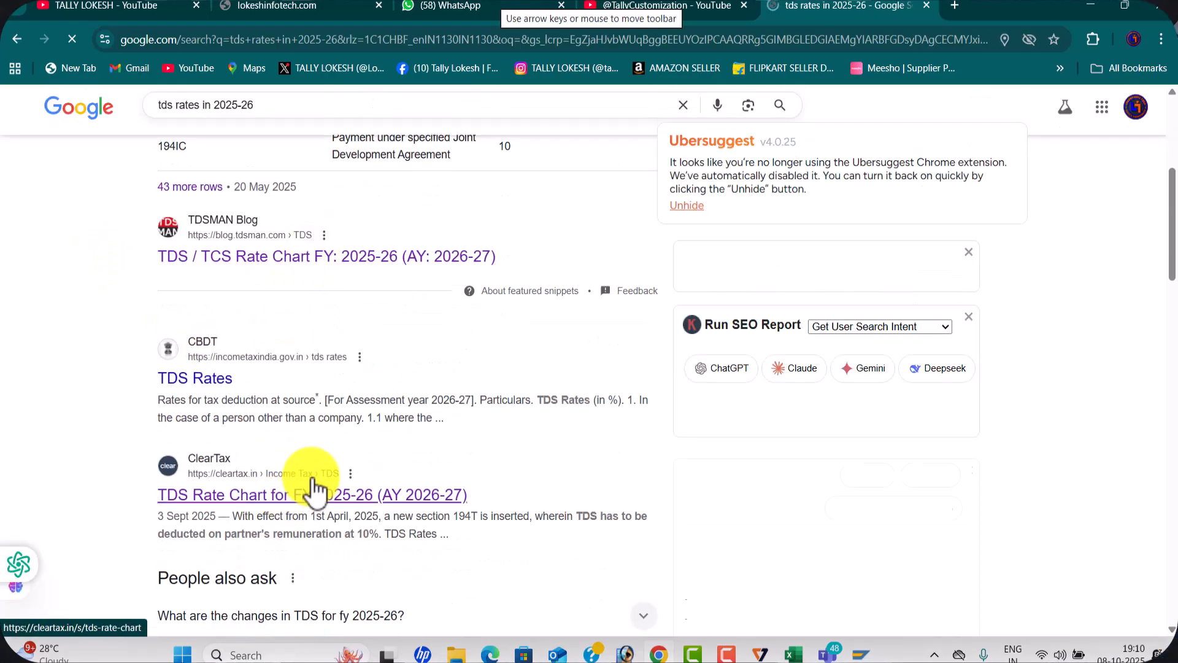
click(361, 461)
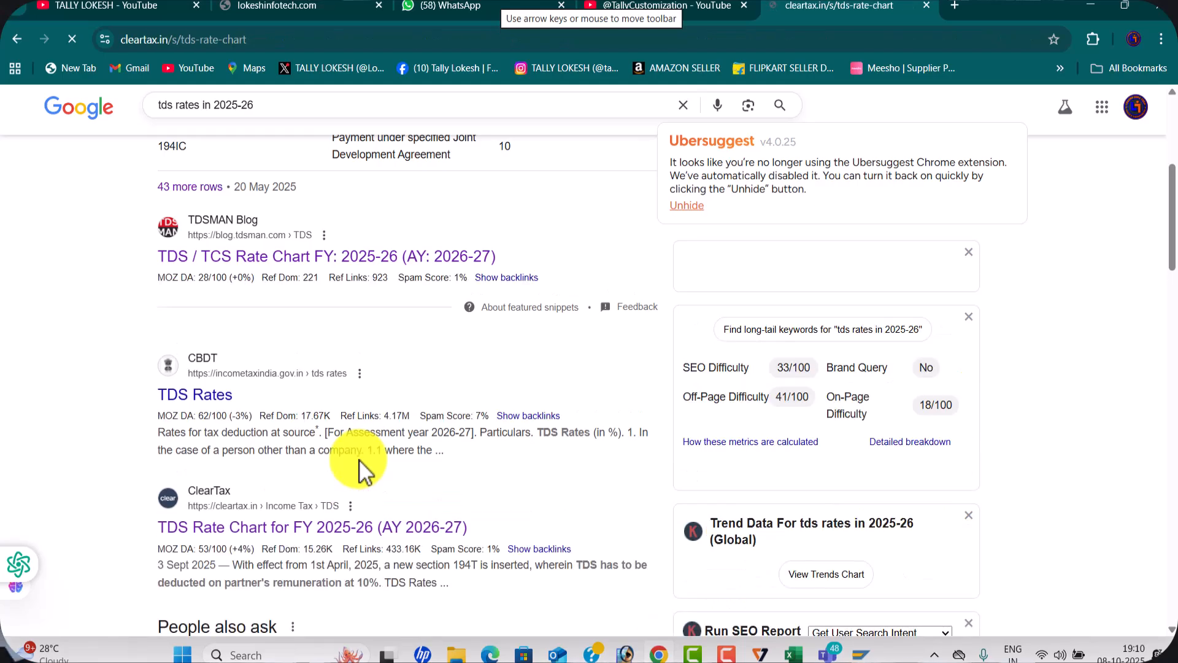
Examine the modified TDS threshold limits by section and the summary chart of TDS rates for residents
scroll(311, 393, down, 15)
scroll(310, 387, up, 3)
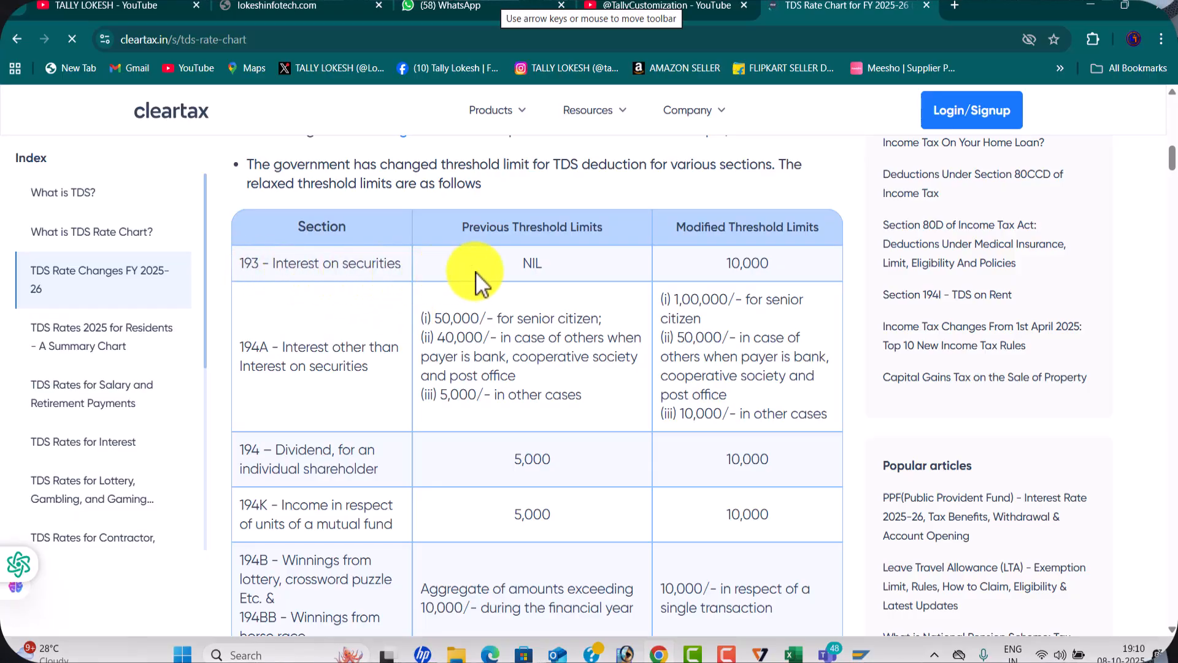
scroll(517, 305, down, 8)
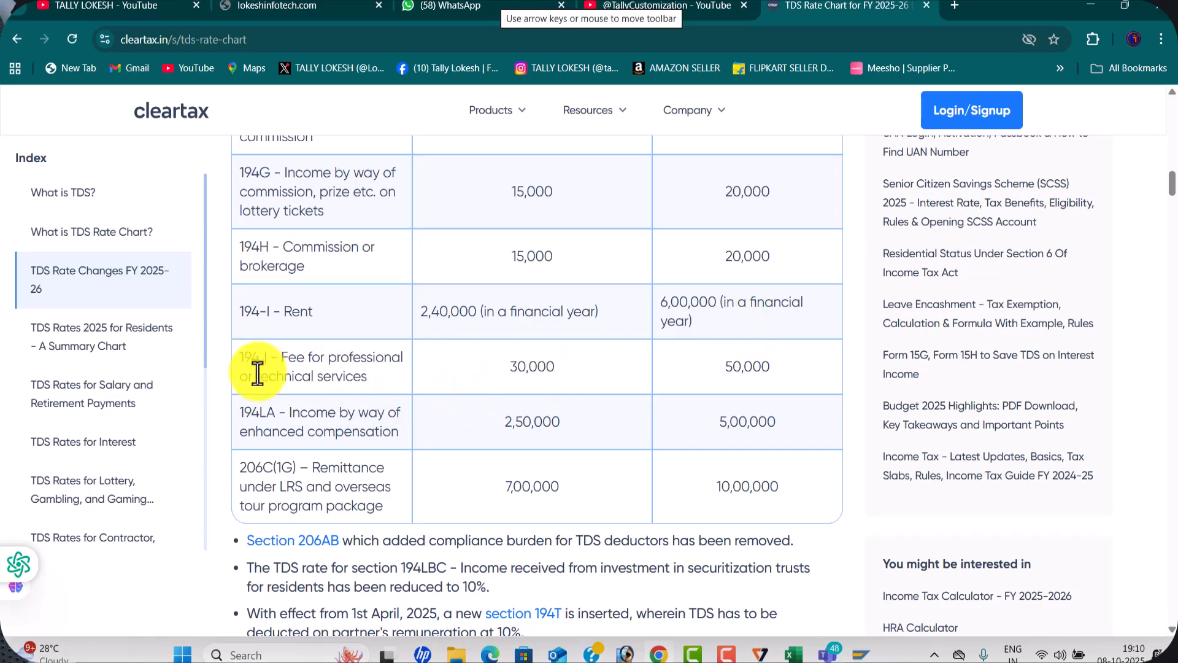
scroll(373, 377, down, 8)
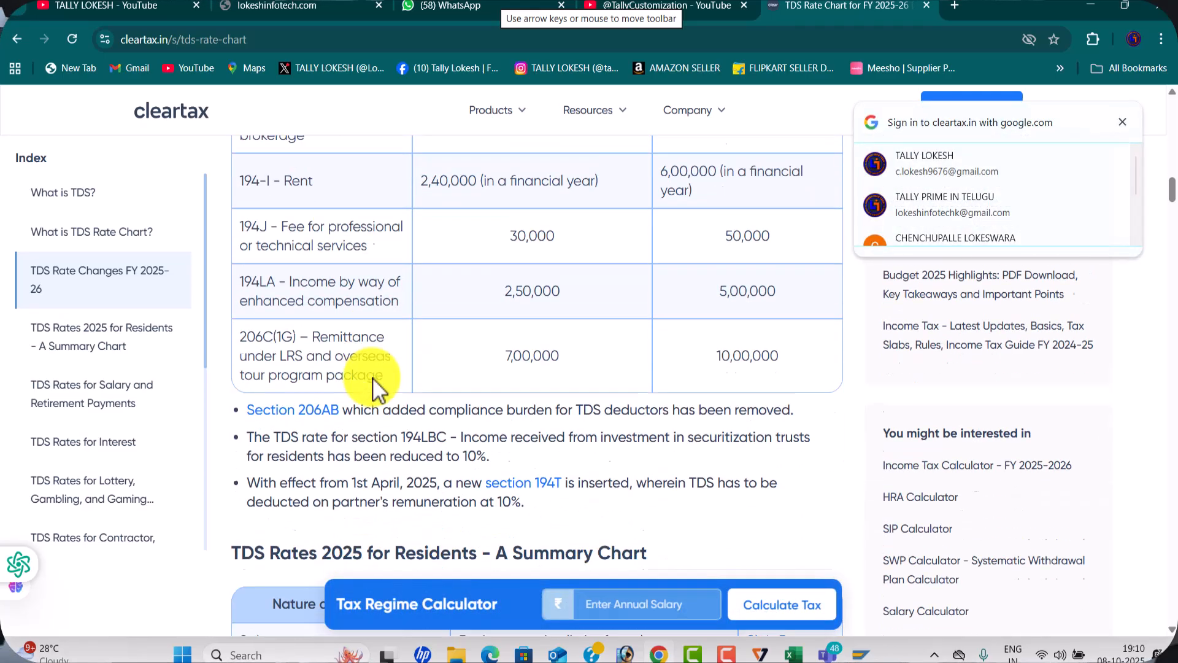
scroll(373, 377, down, 1)
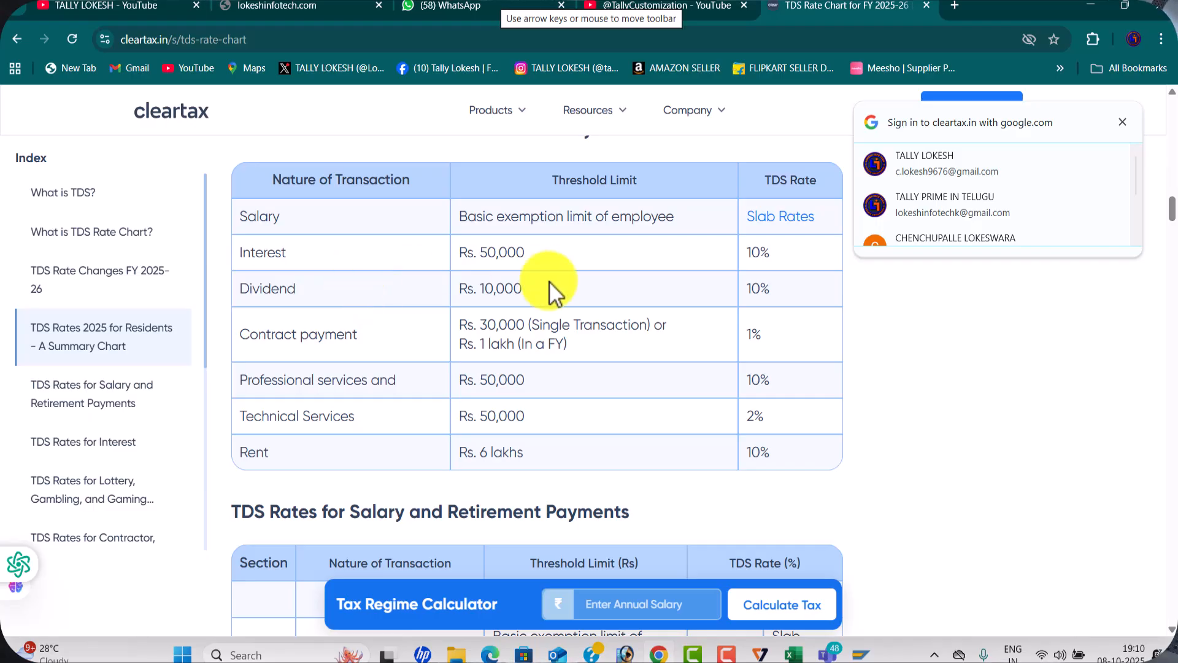
Review the section-wise TDS rate tables for salary, interest, winnings, contractors and commission, professional services, and rent
scroll(477, 309, down, 5)
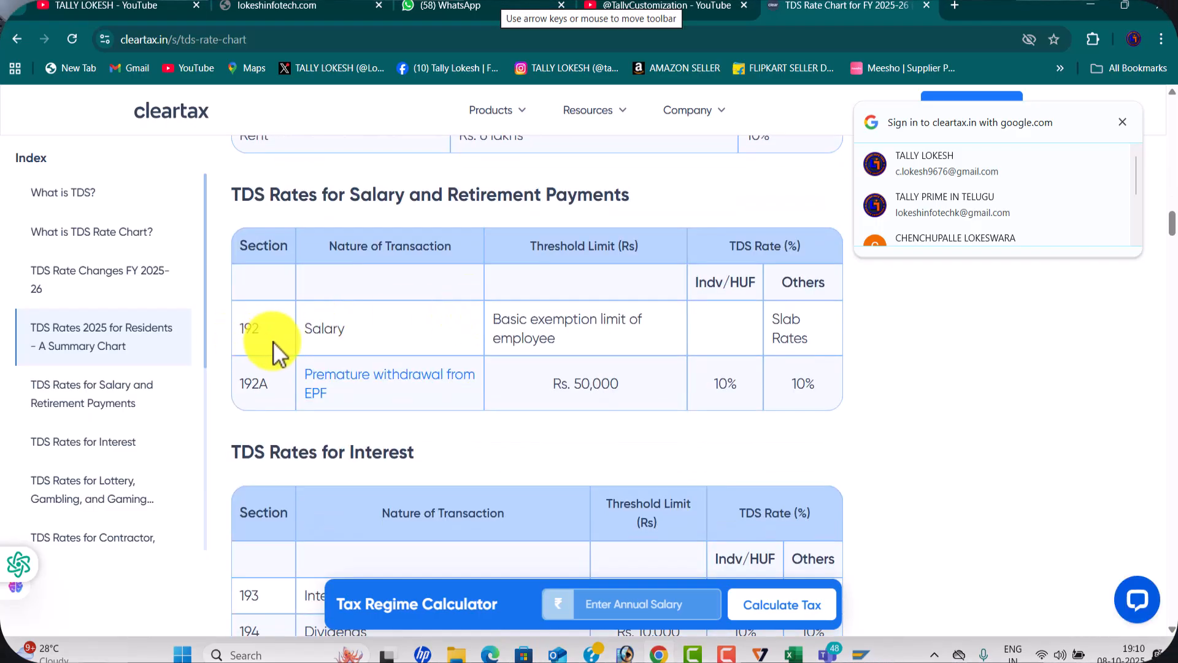
scroll(435, 341, down, 5)
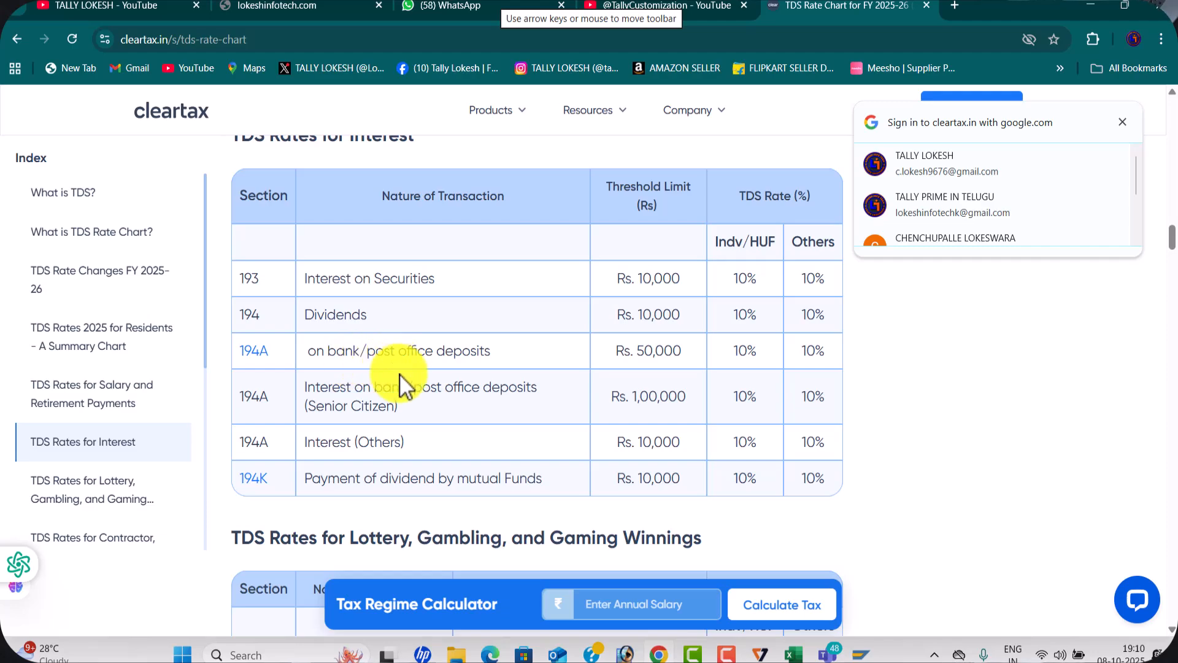
scroll(295, 417, down, 3)
scroll(397, 337, down, 4)
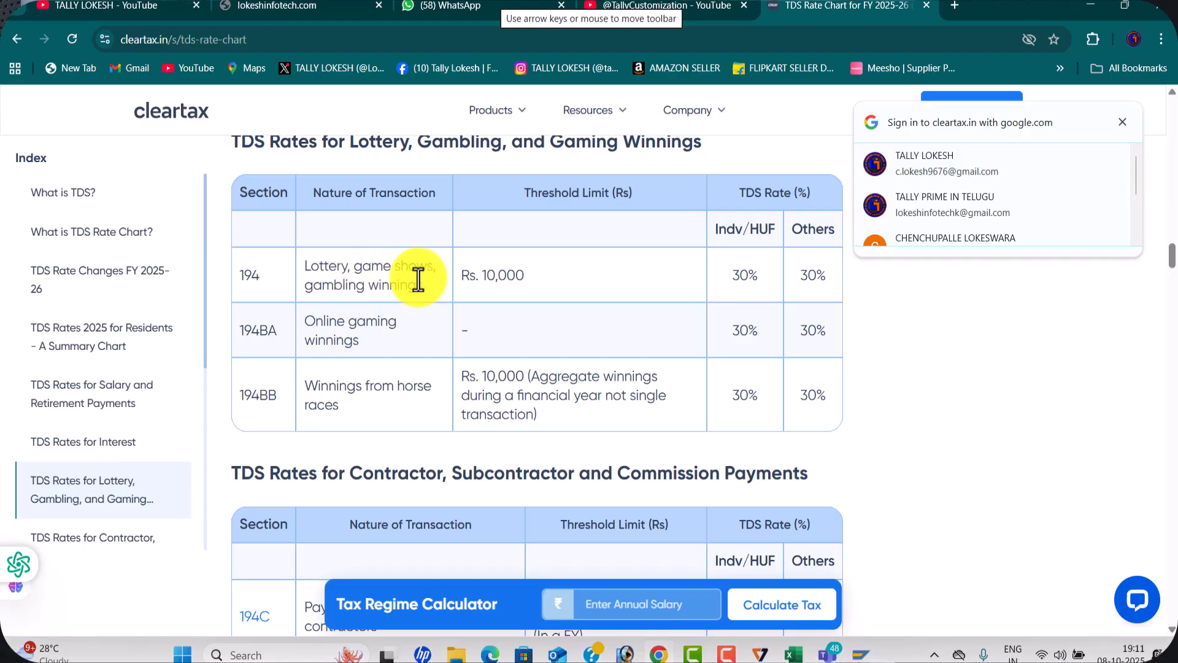
scroll(380, 316, down, 1)
scroll(377, 322, down, 5)
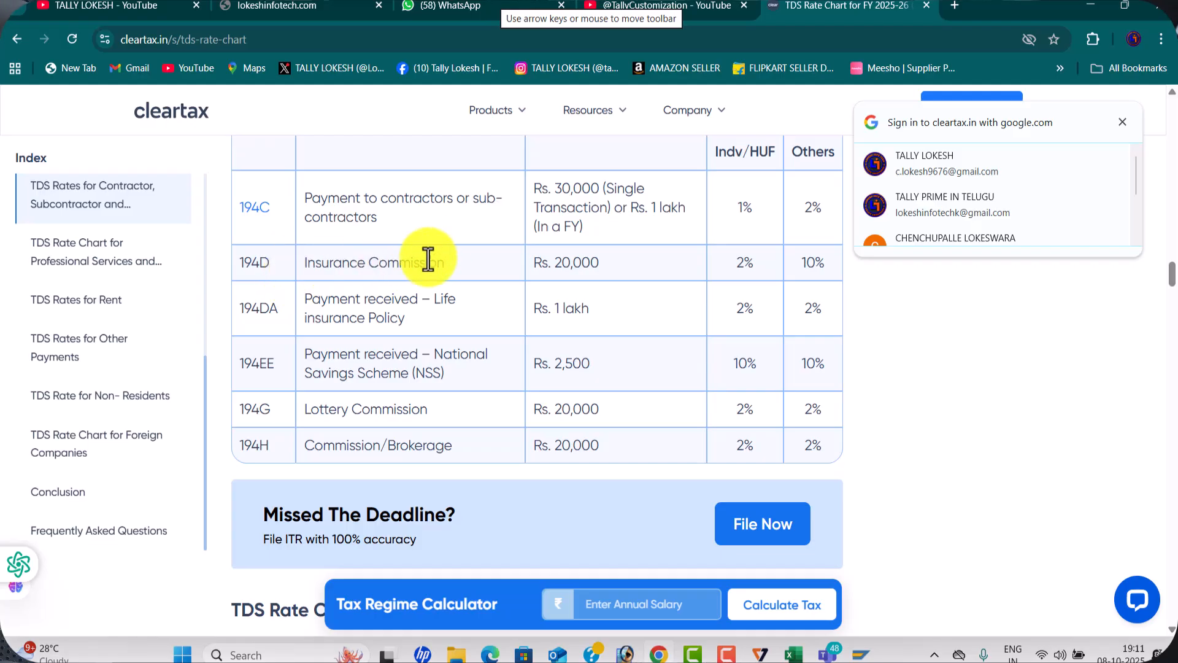
scroll(451, 263, down, 2)
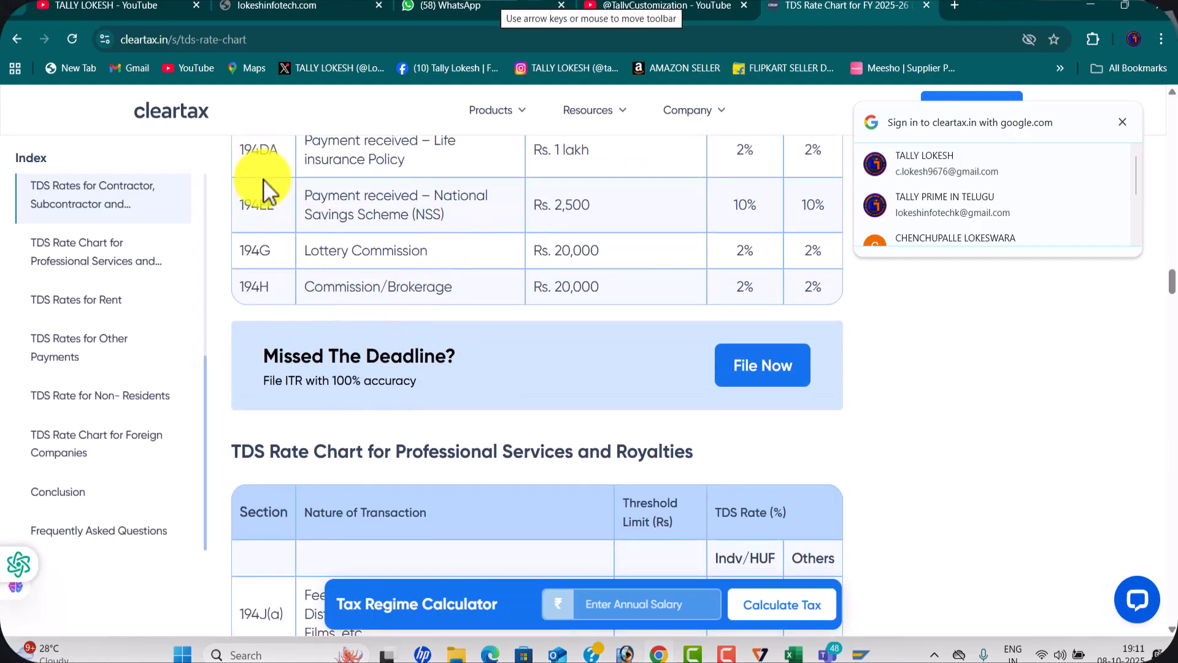
scroll(711, 218, up, 3)
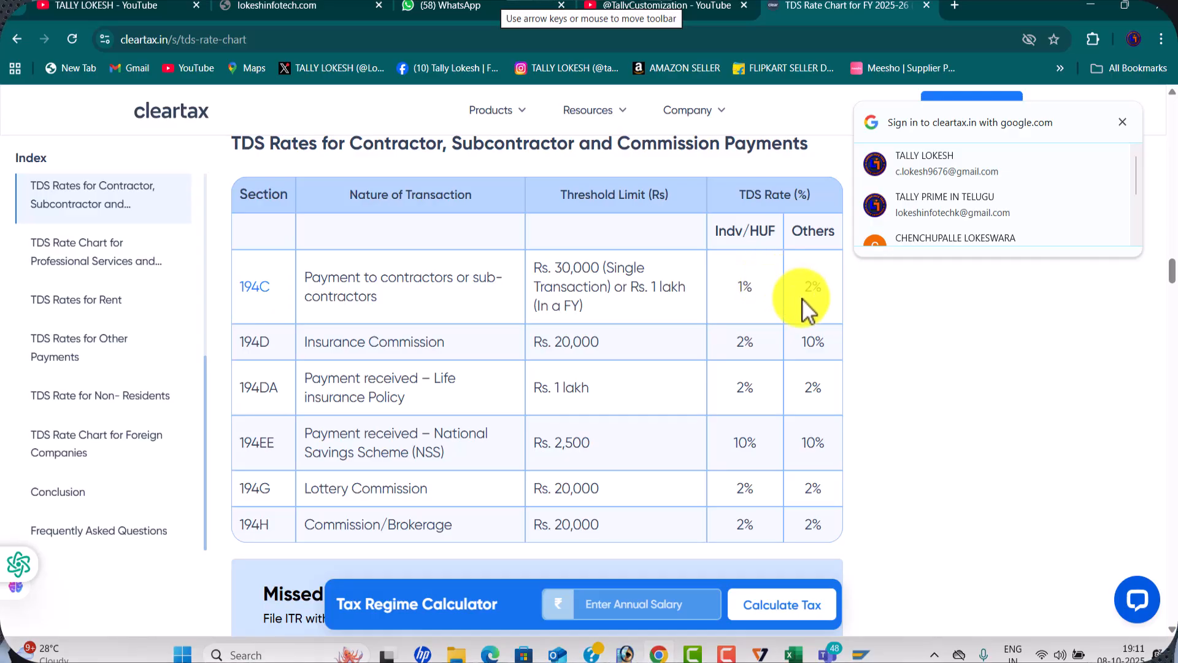
scroll(782, 322, down, 8)
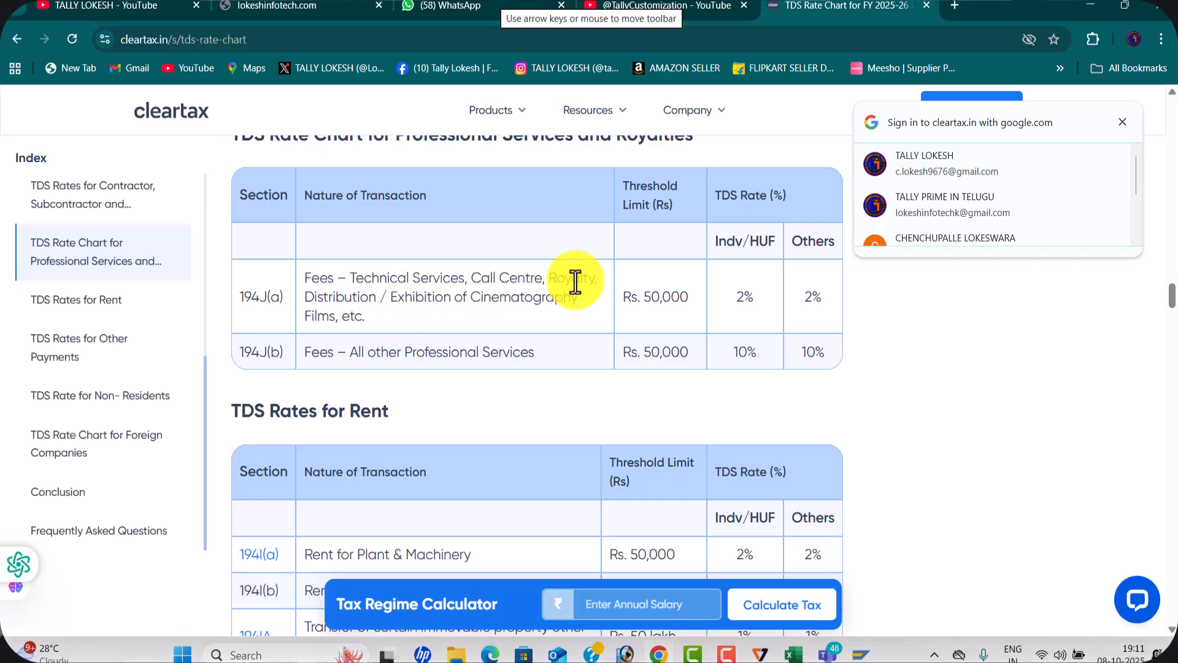
scroll(709, 304, down, 5)
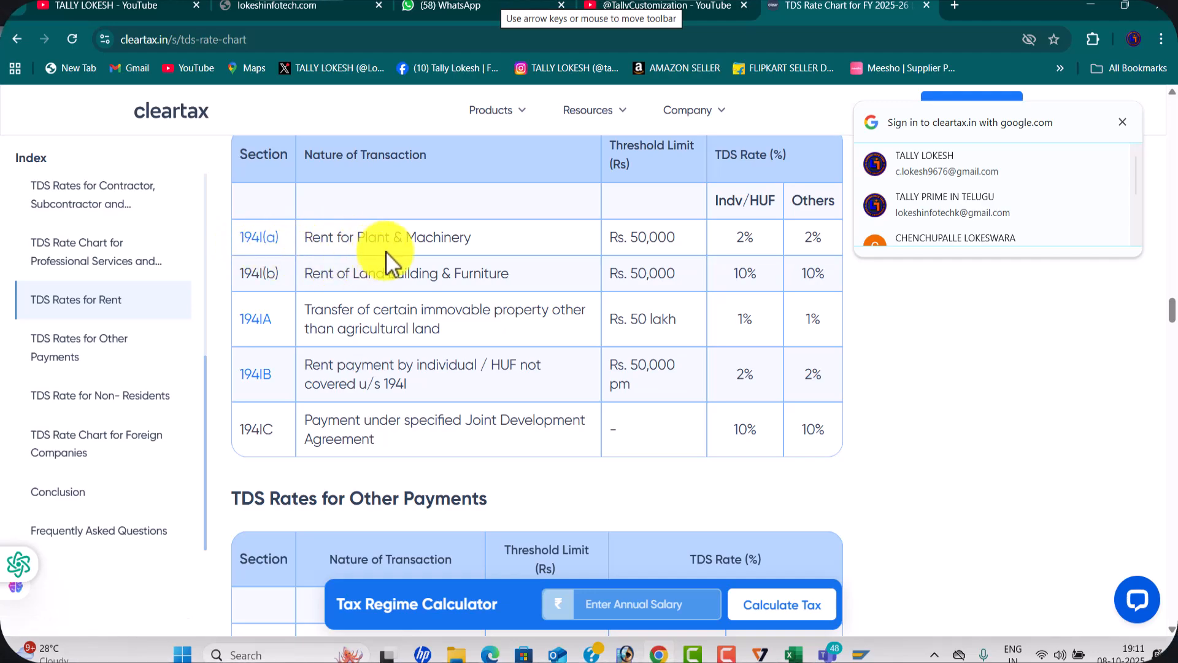
scroll(461, 334, down, 3)
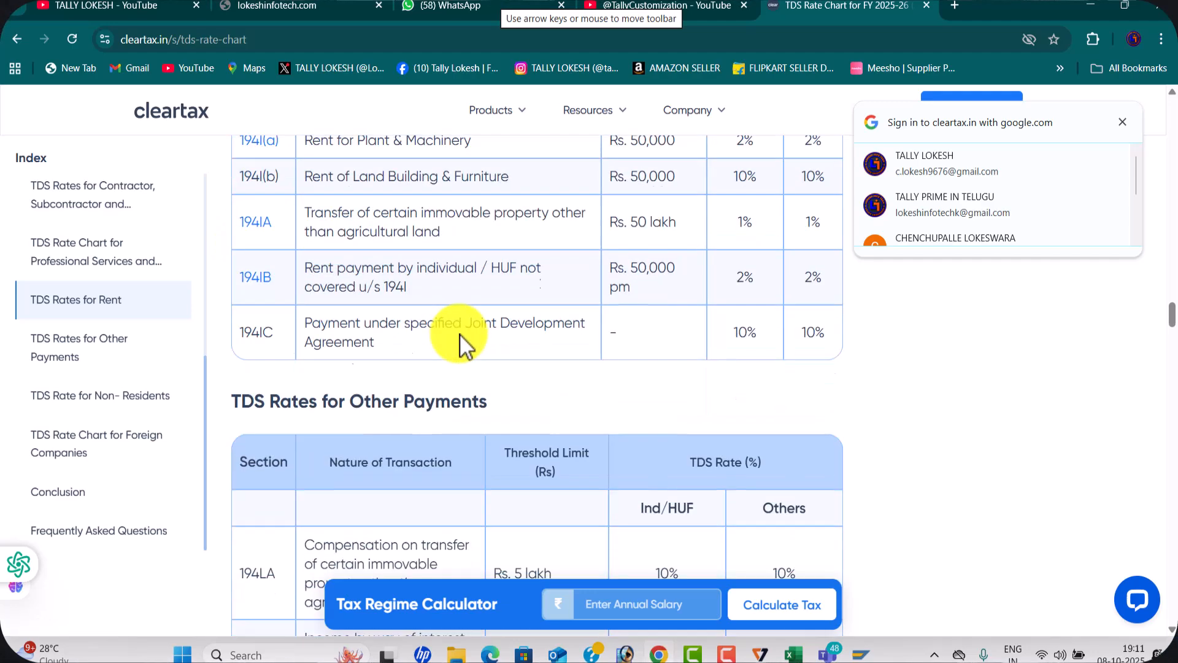
scroll(459, 333, down, 4)
scroll(459, 333, up, 4)
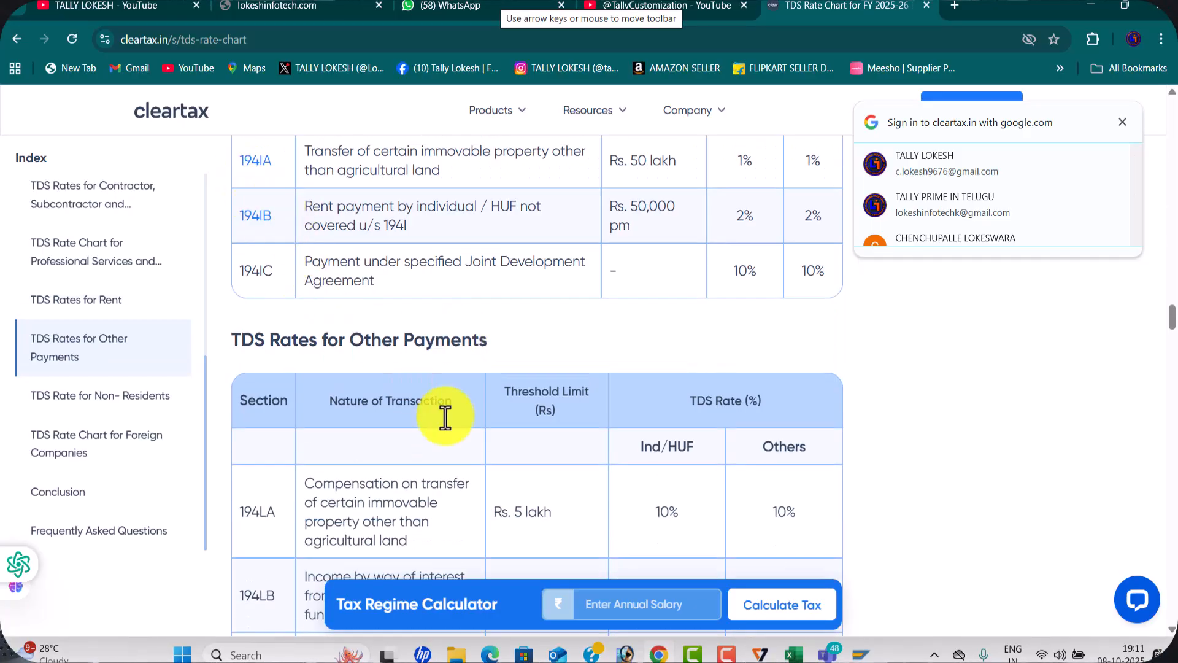
Switch back to SAP and leave the withholding tax country keys view to return to Display IMG
mouse_move(862, 653)
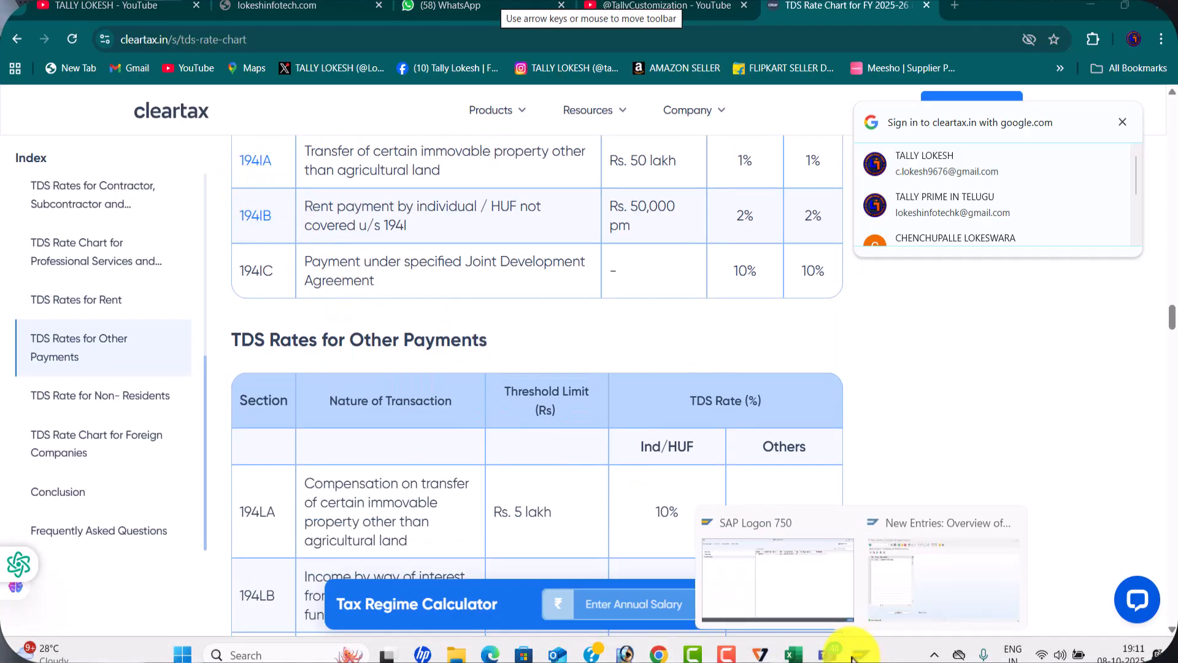
click(903, 573)
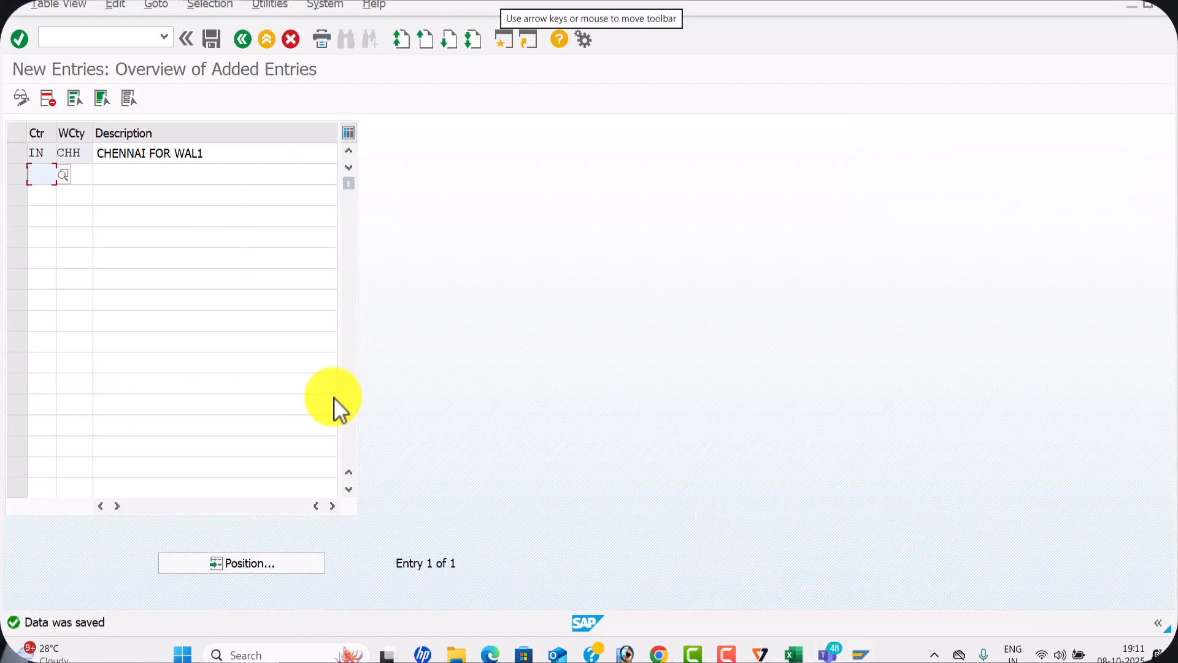
click(239, 40)
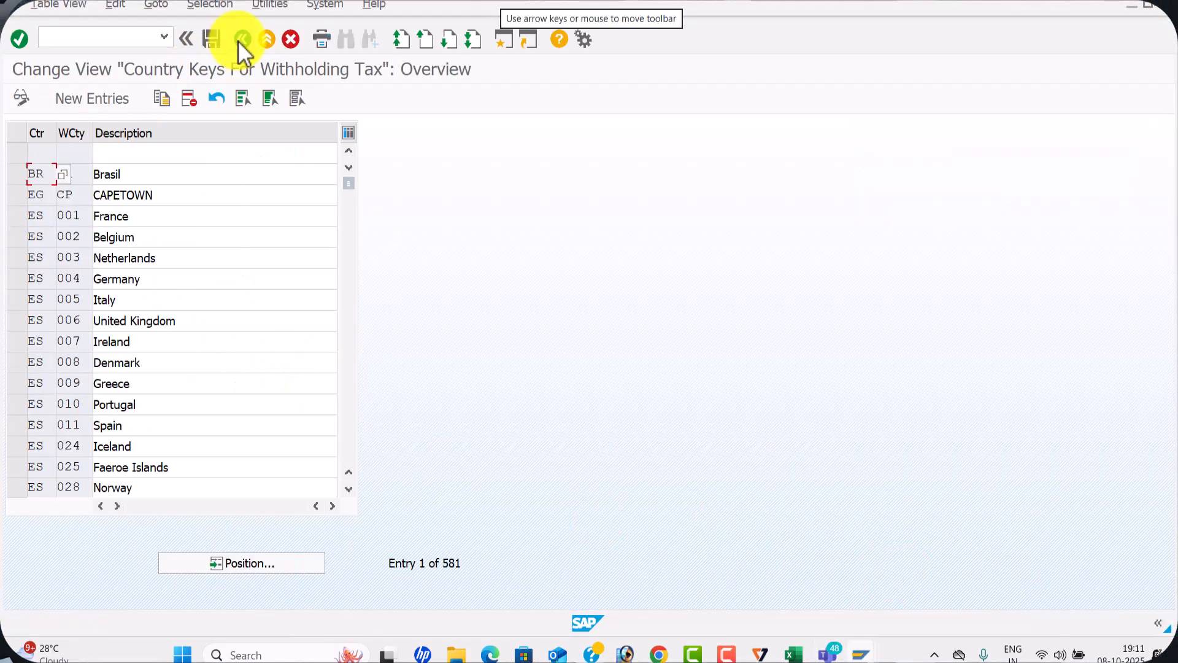
click(239, 40)
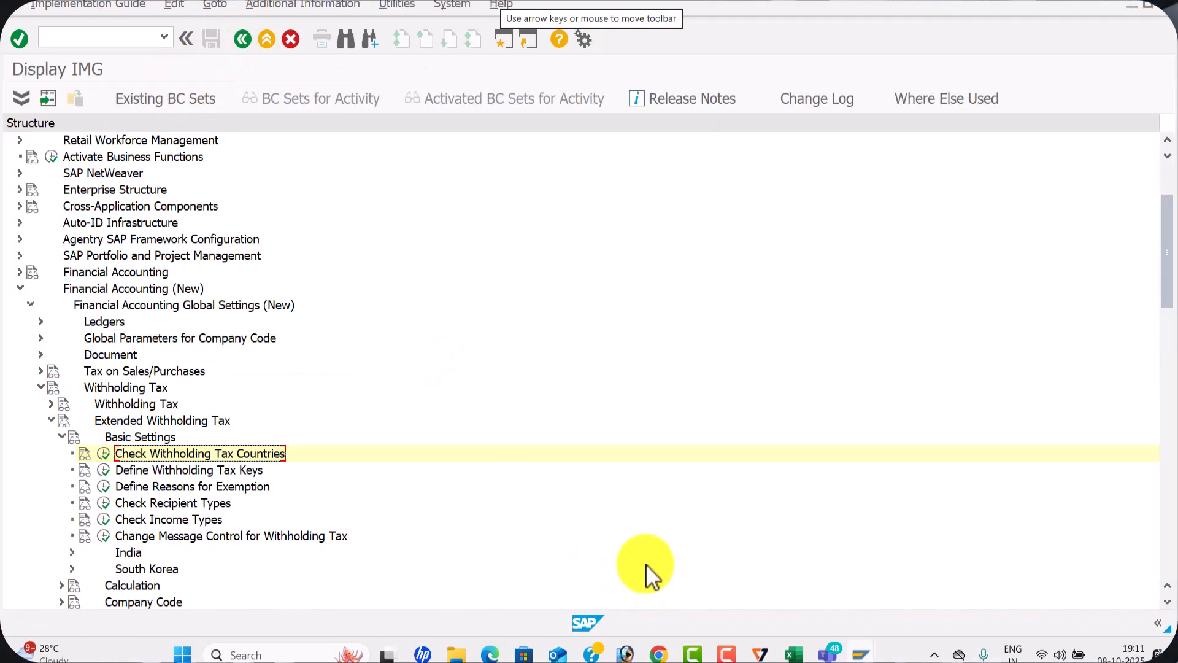
Switch to the Excel configuration workbook and record CHH in cell C3 for Check With holding Tax Countries
key(alt+Tab)
key(alt+Tab)
key(alt+Tab)
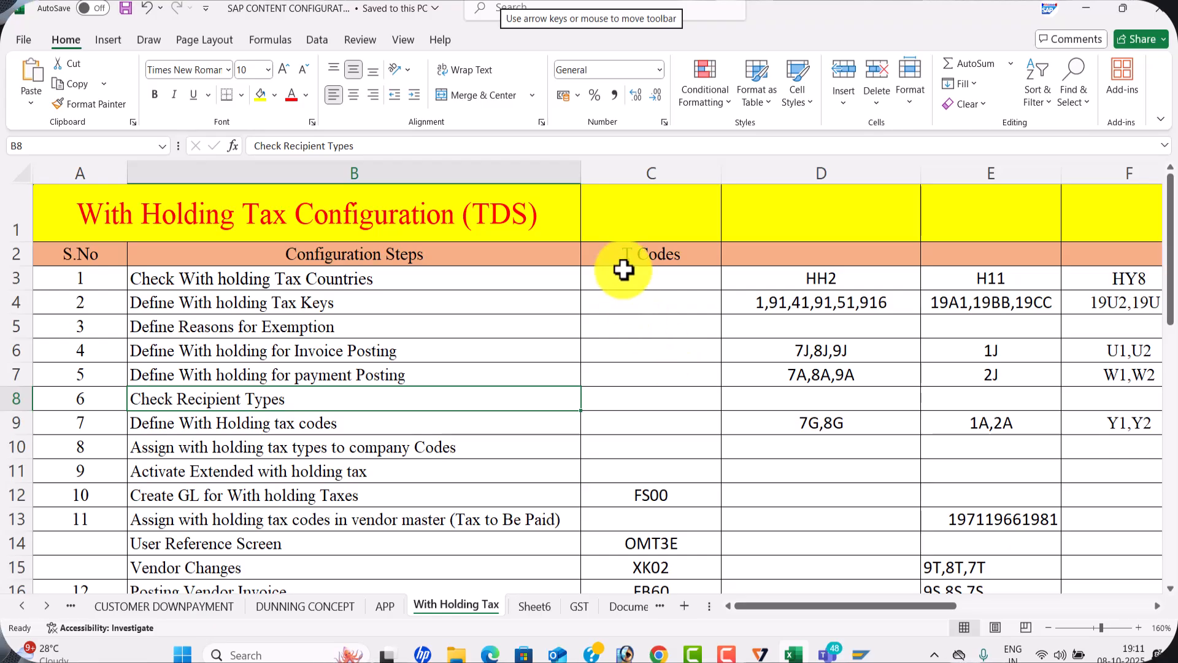
click(624, 271)
text(CHH)
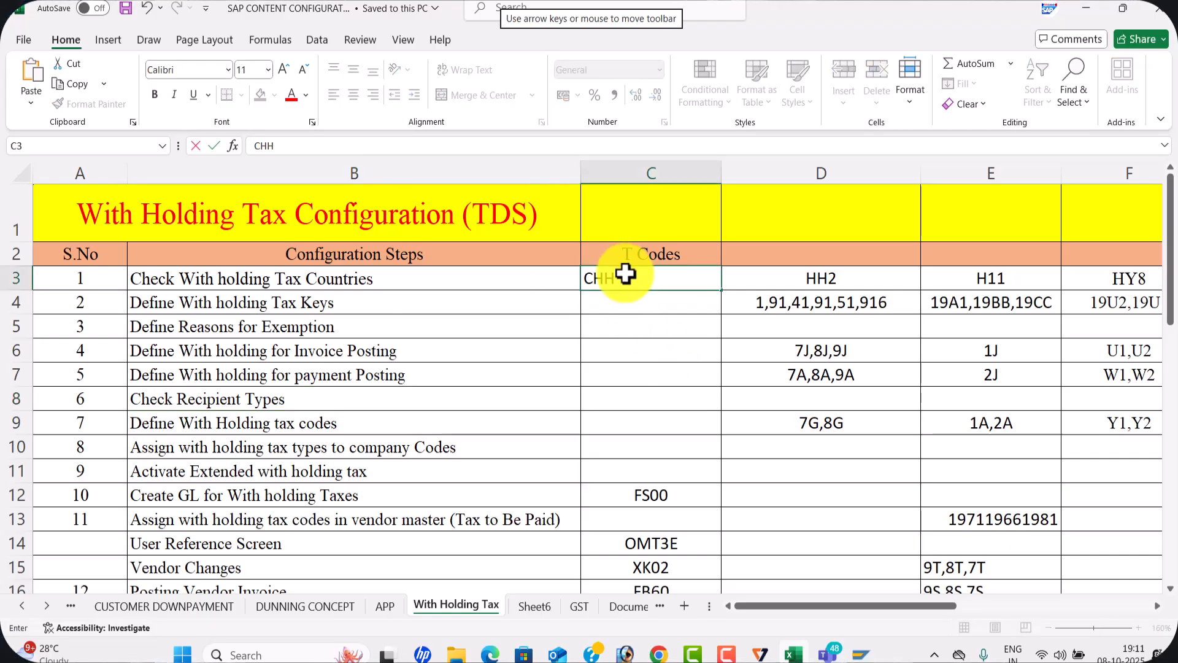
key(Return)
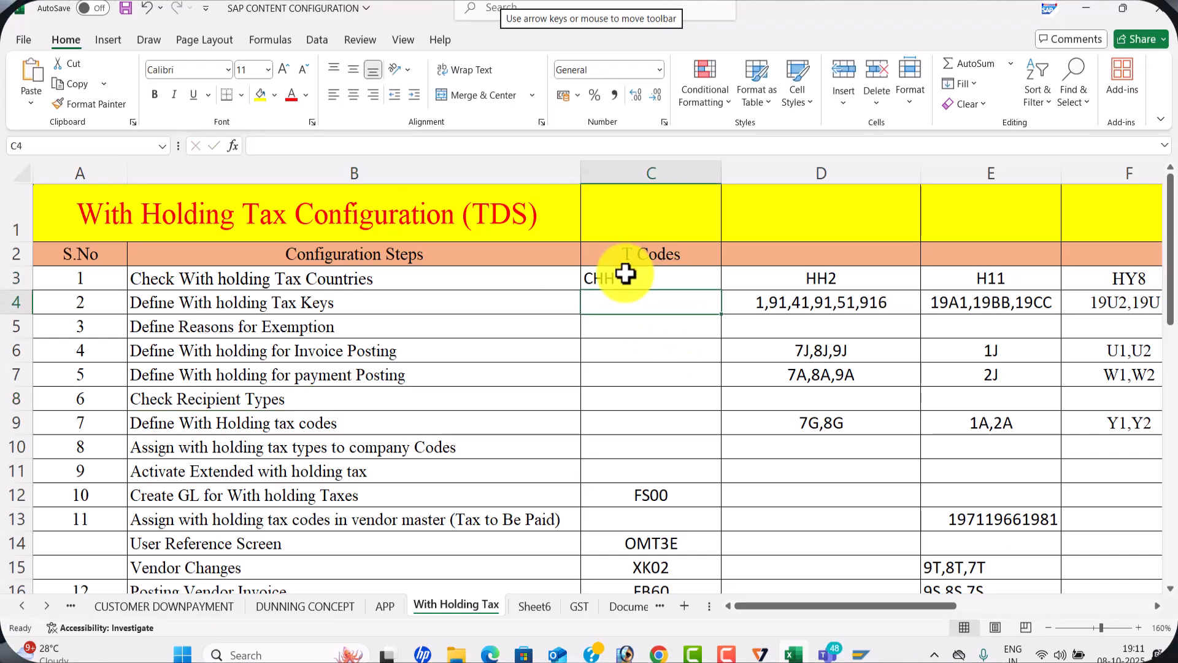
Return to SAP and execute Define Withholding Tax Keys with IN as the country key work area
key(alt+Tab)
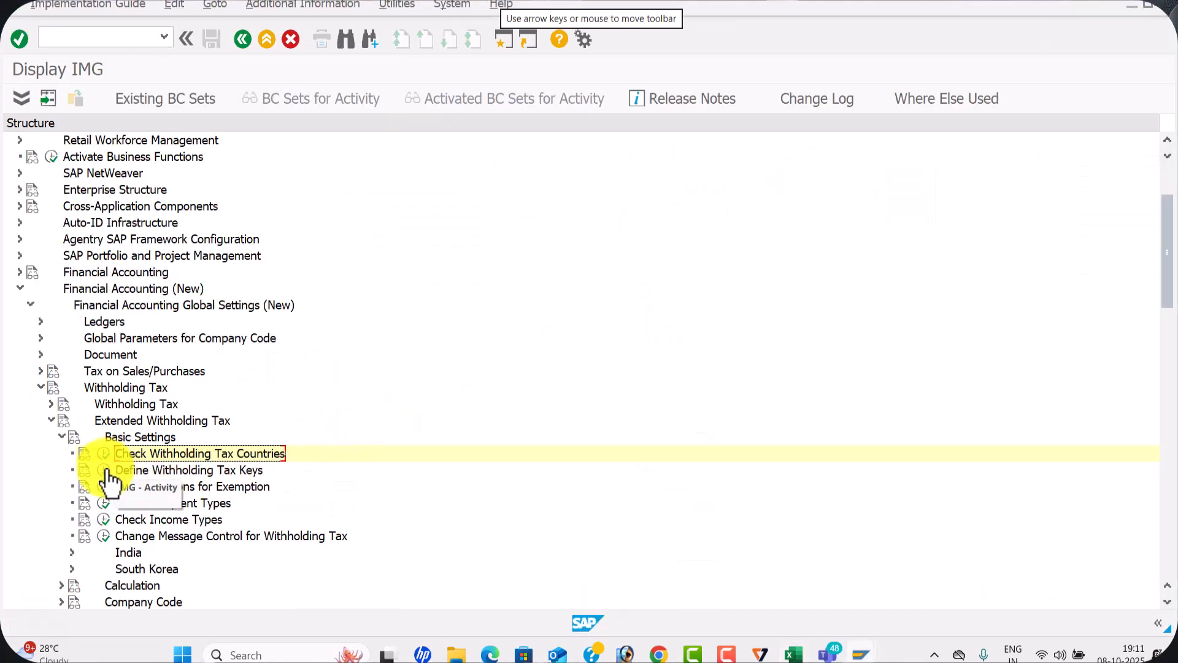
click(106, 470)
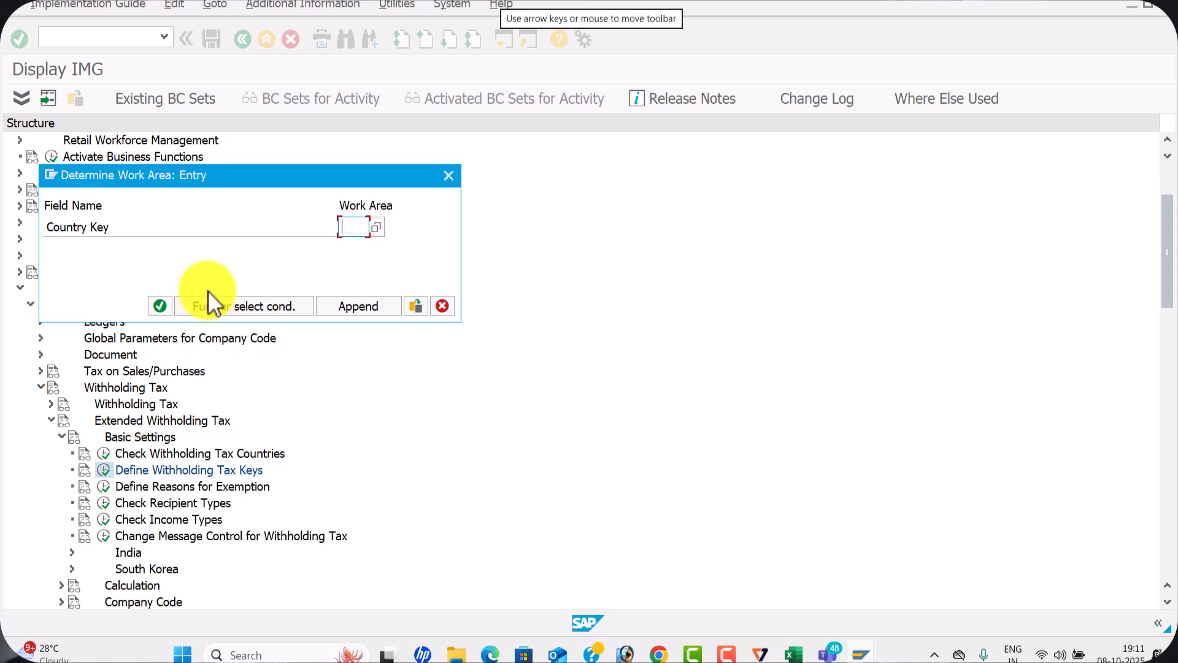
text(IN)
key(Return)
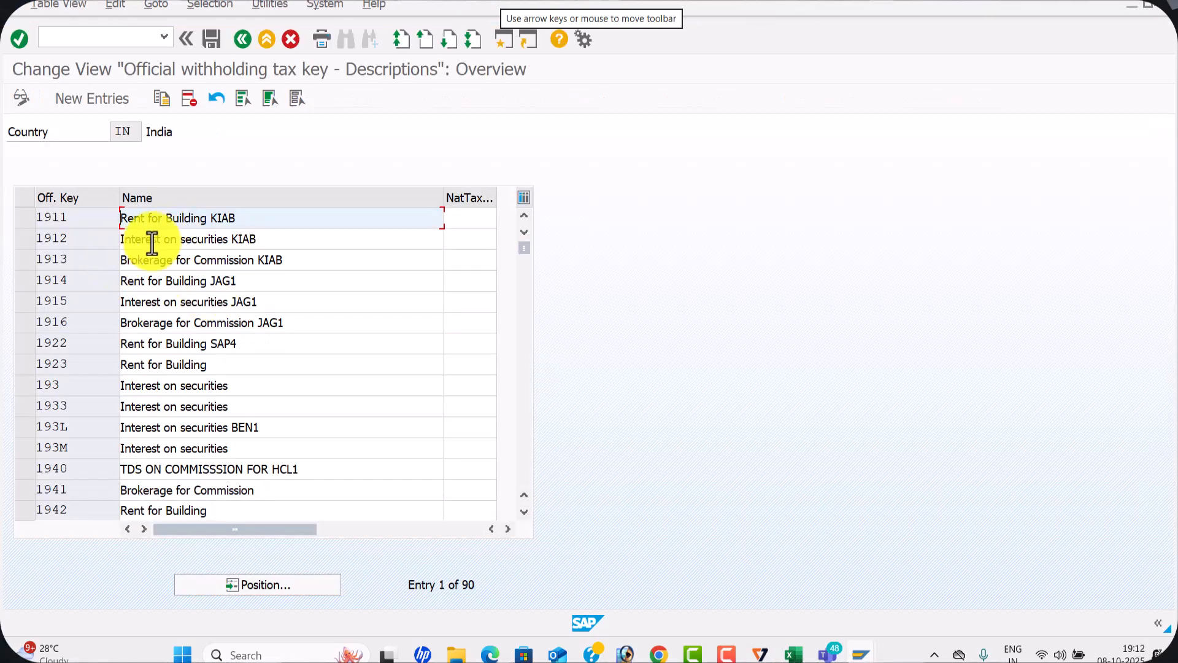
Select the official withholding tax keys 1911, 1912 and 1913 for KIAB rent, interest on securities and brokerage
click(16, 222)
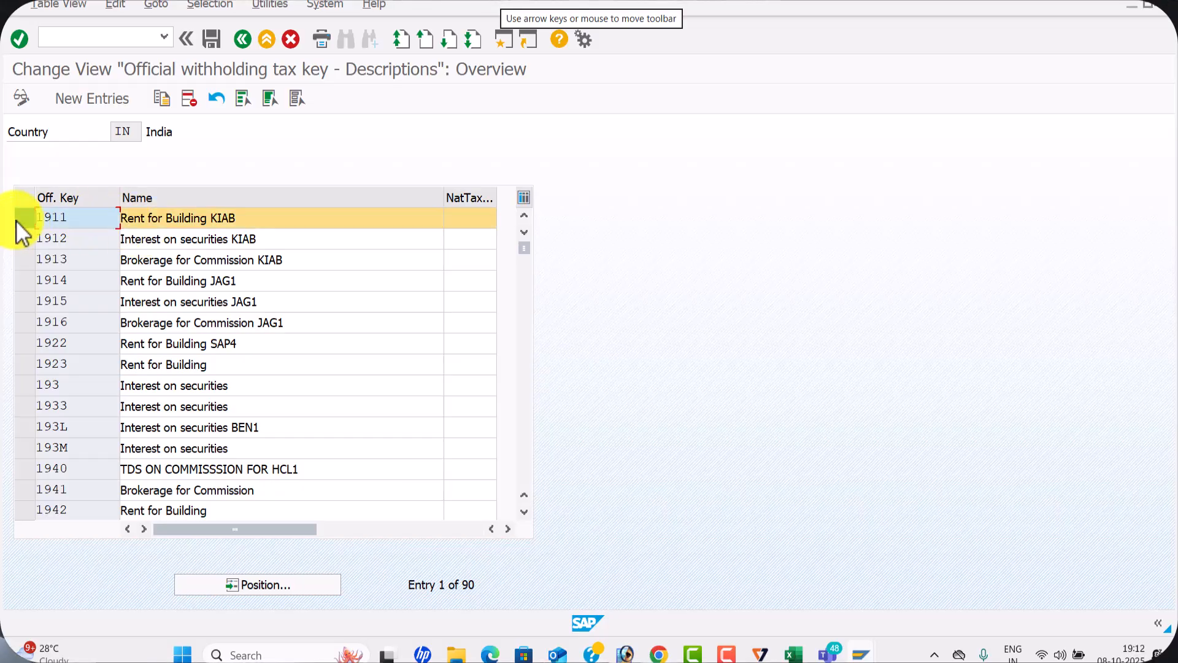
click(27, 245)
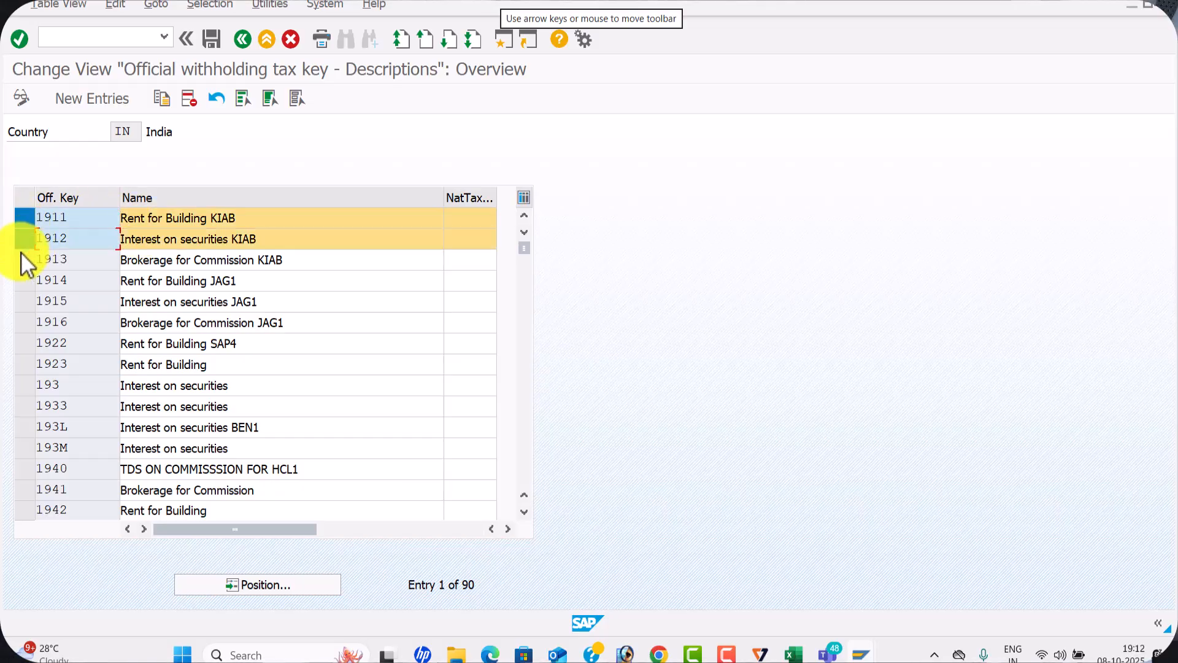
click(17, 258)
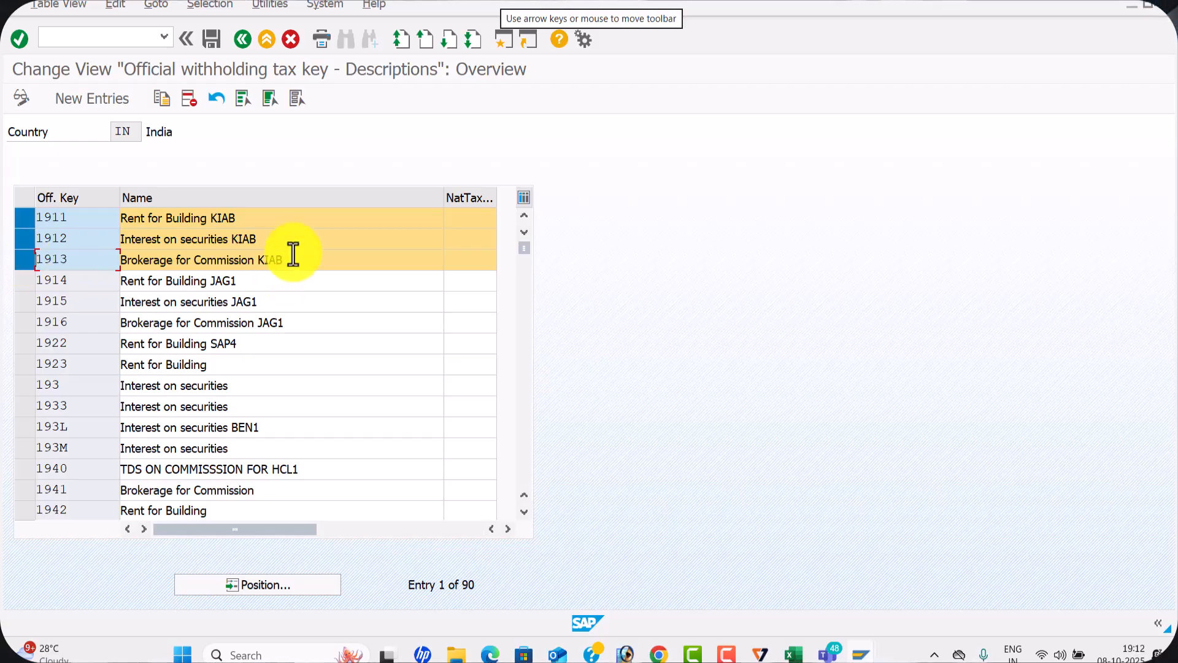
Switch to the ClearTax TDS rate chart, review the sections under TDS Rates for Other Payments, and return to SAP
key(alt+Tab)
key(alt+Tab)
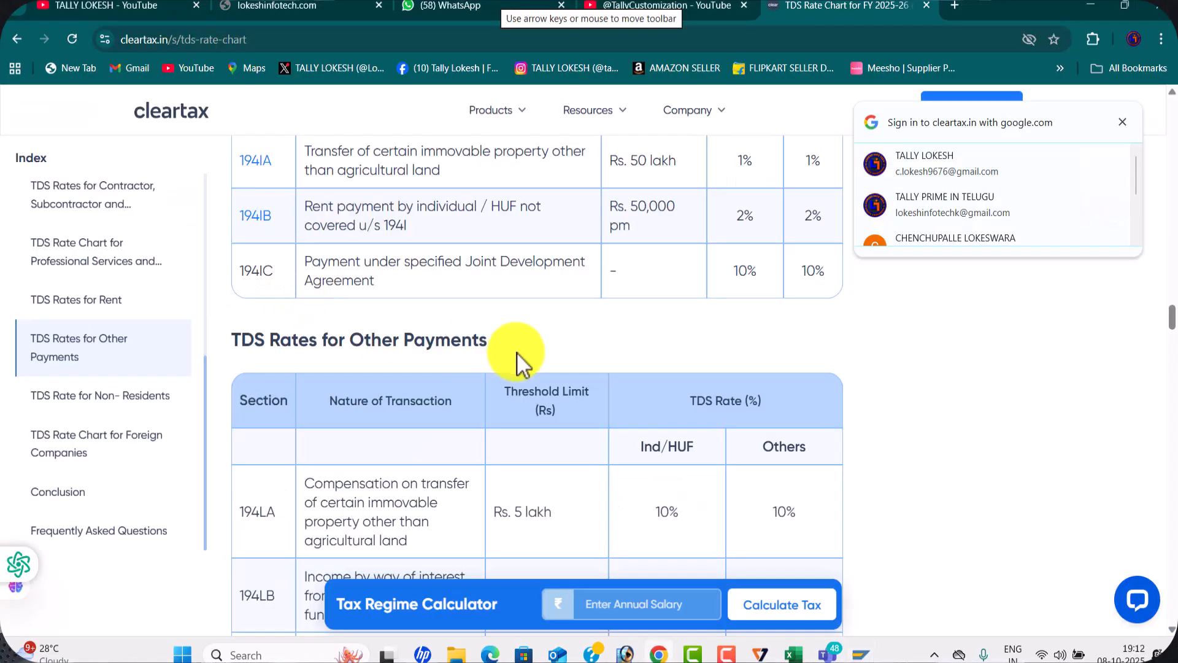
scroll(552, 362, down, 5)
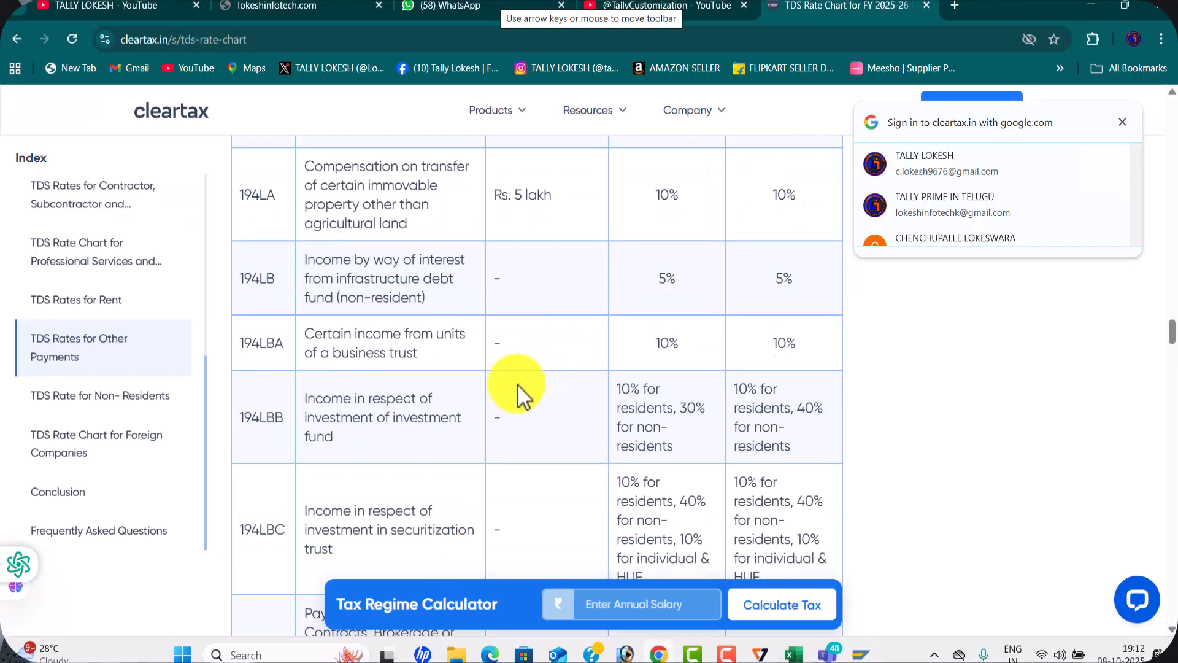
scroll(513, 385, down, 5)
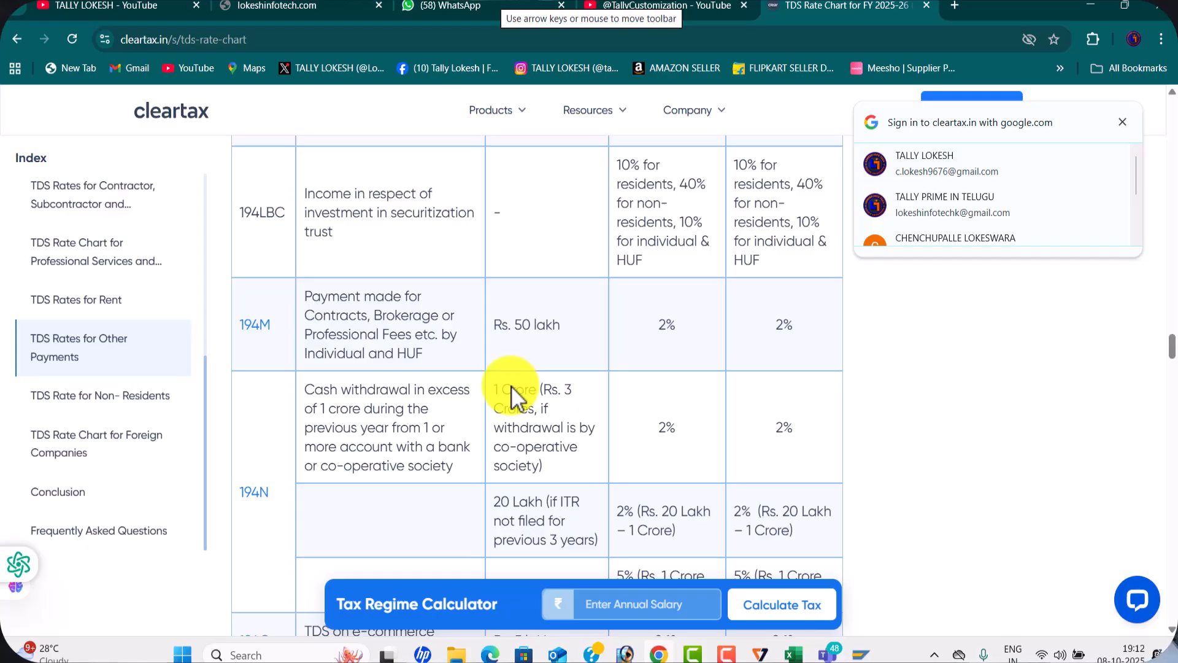
key(alt+Tab)
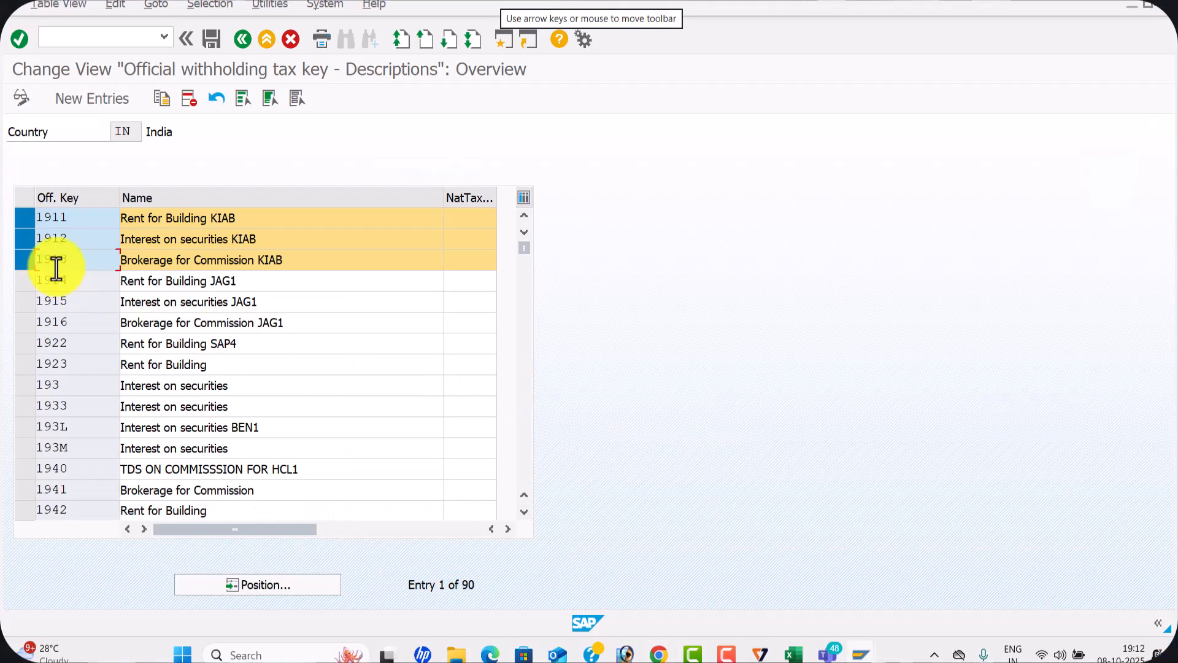
Copy the three selected KIAB withholding tax keys and enter 1999 as the target key for Rent for Building
click(164, 102)
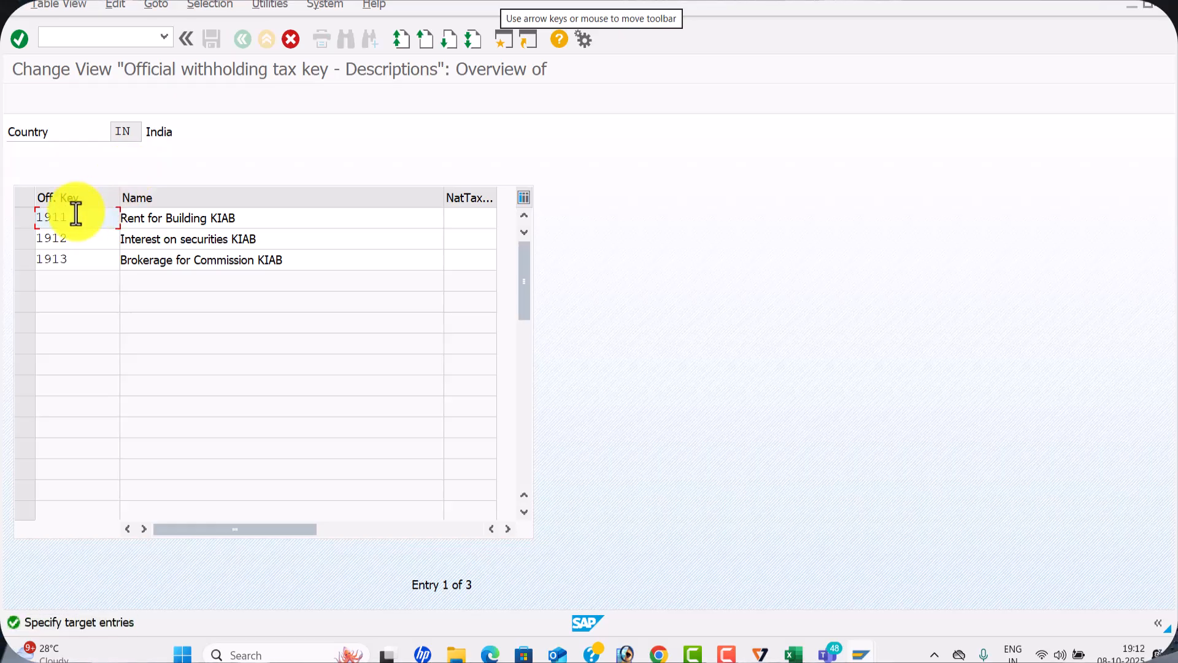
key(BackSpace)
text(4)
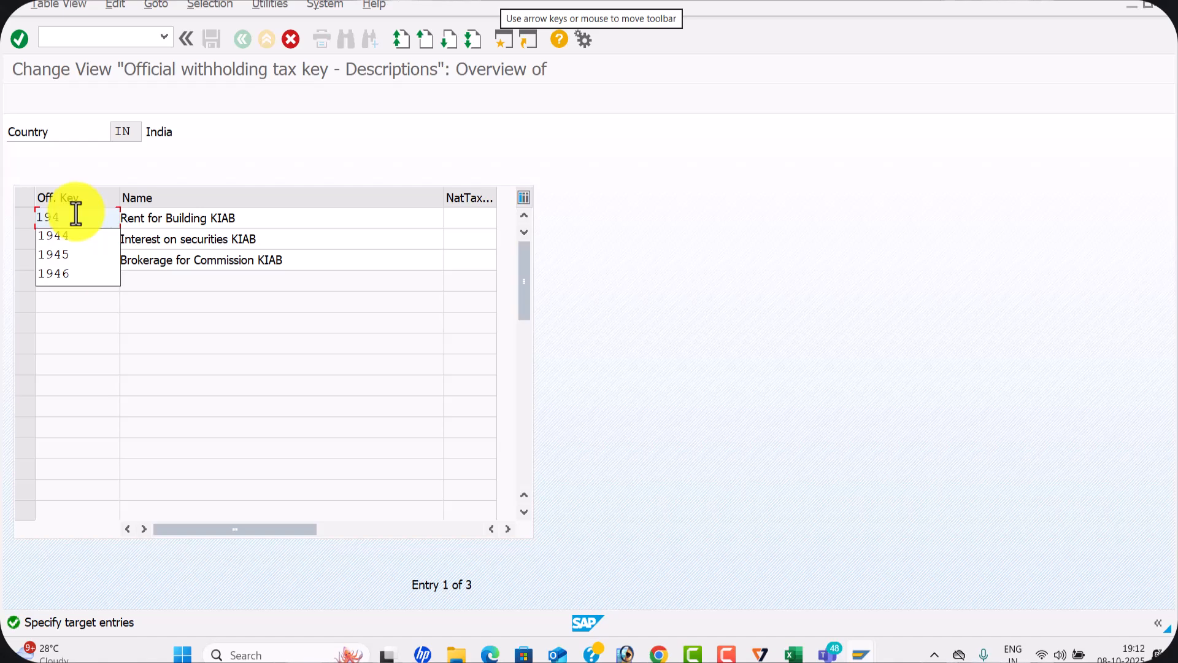
text(1)
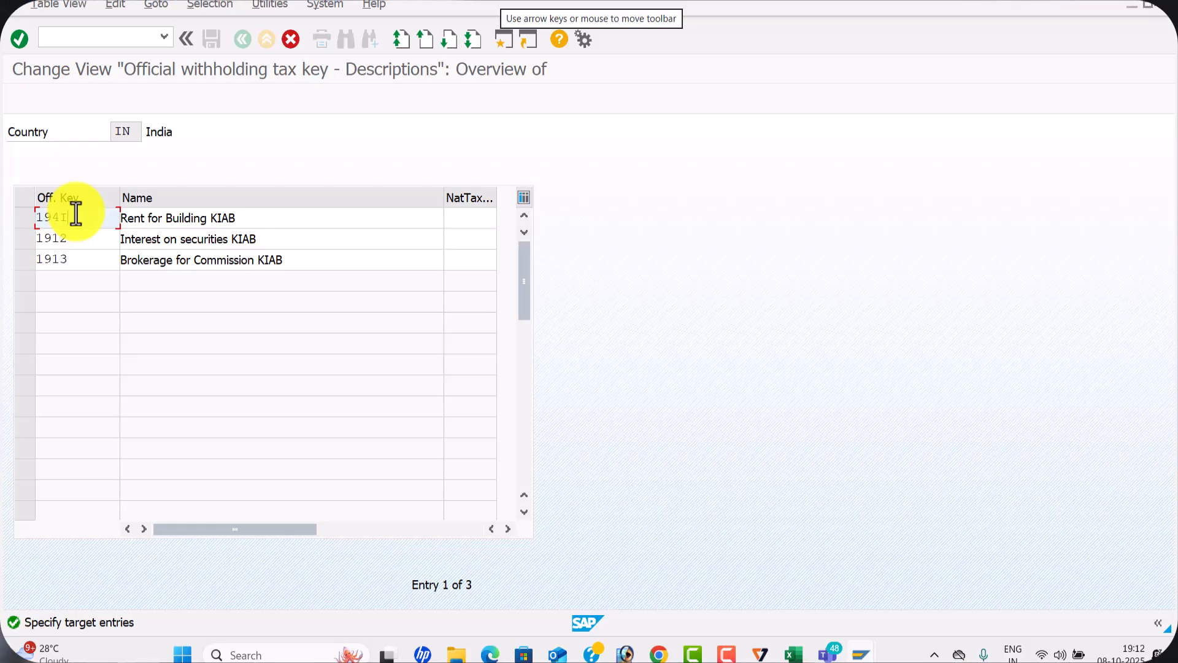
key(BackSpace)
key(BackSpace)
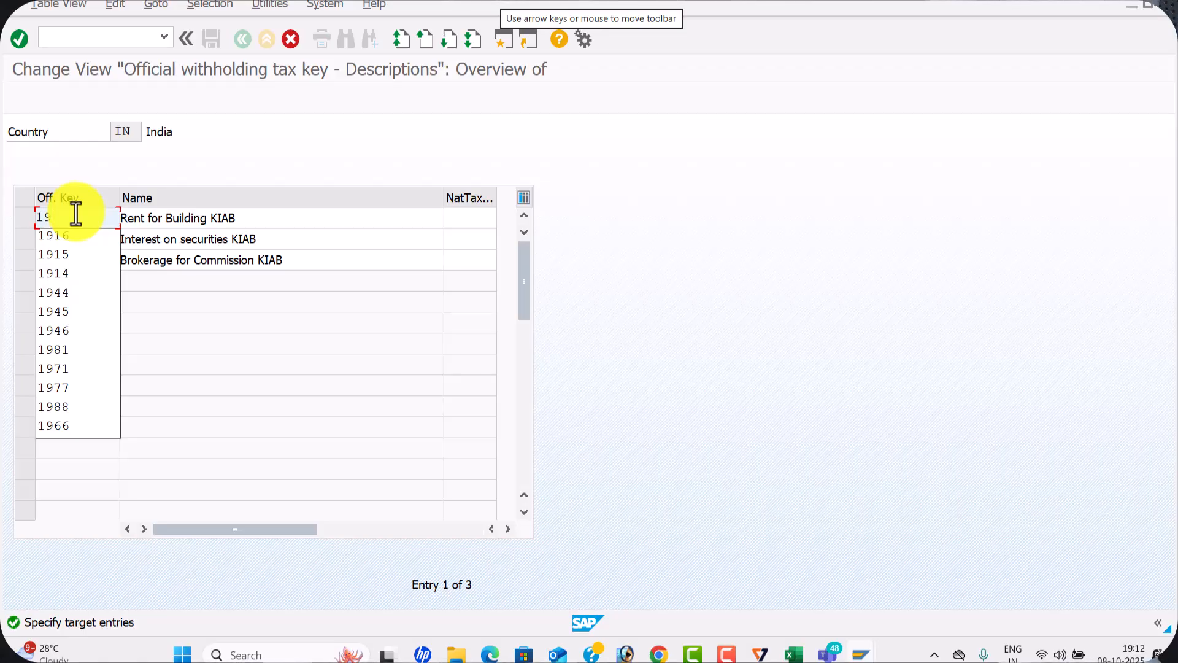
text(99)
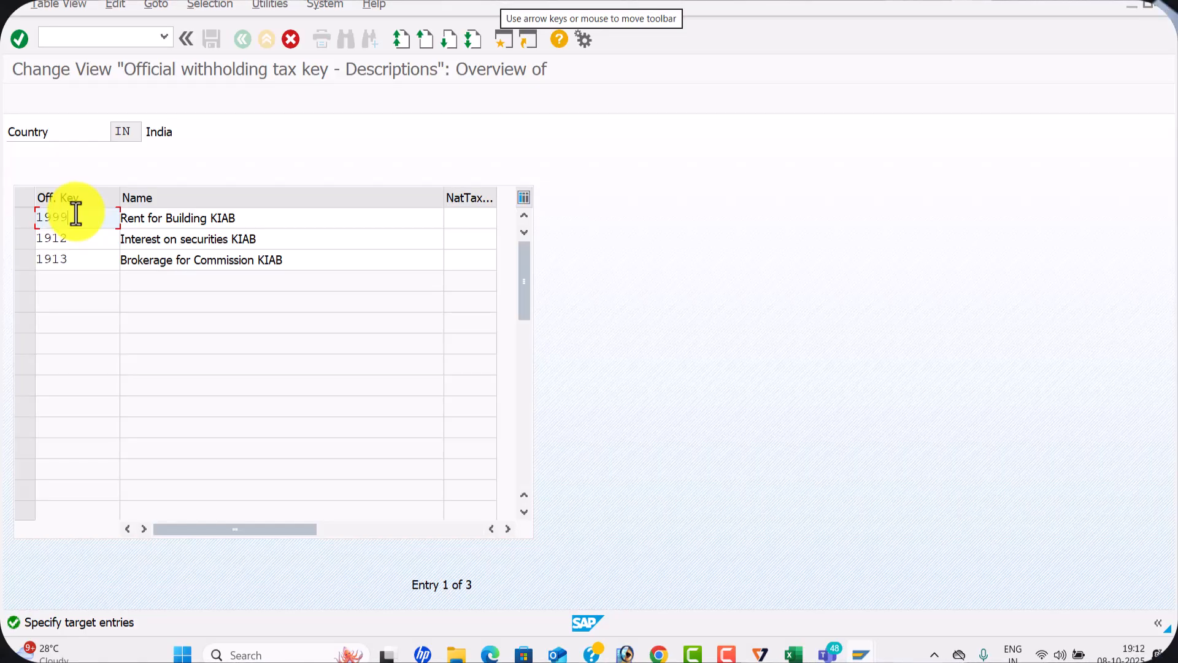
Set the target keys to 1991 for Interest on securities and 1992 for Brokerage for Commission, and submit the copy
click(96, 244)
key(BackSpace)
key(BackSpace)
text(9)
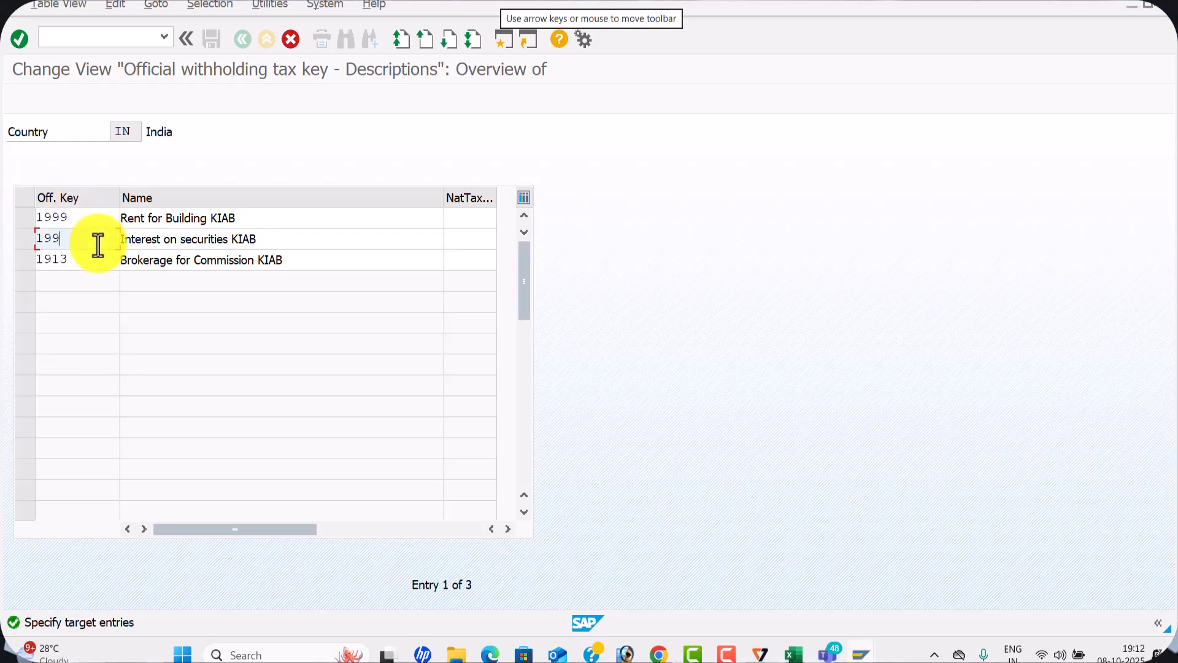
text(1)
click(92, 260)
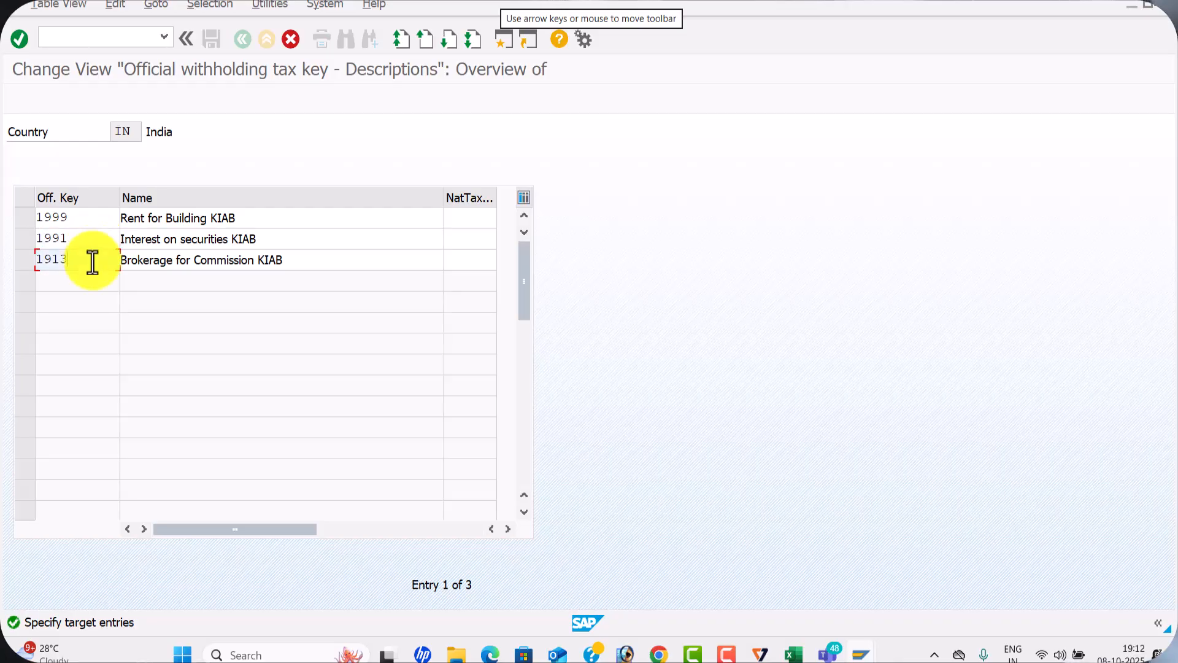
key(BackSpace)
key(BackSpace)
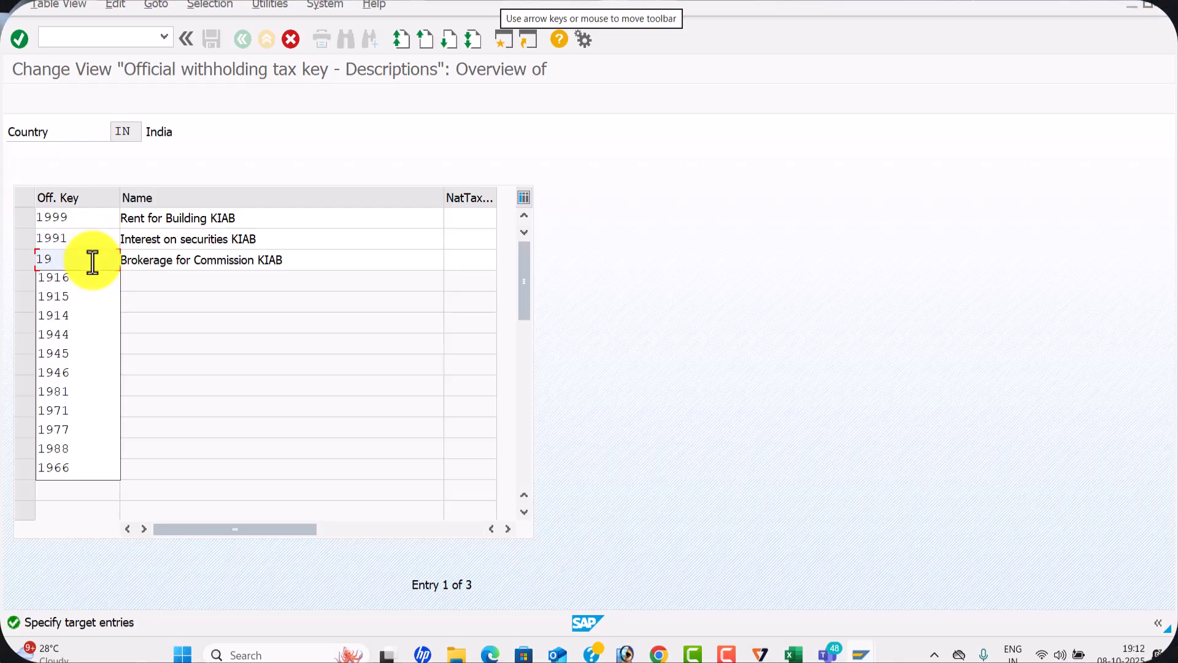
text(92)
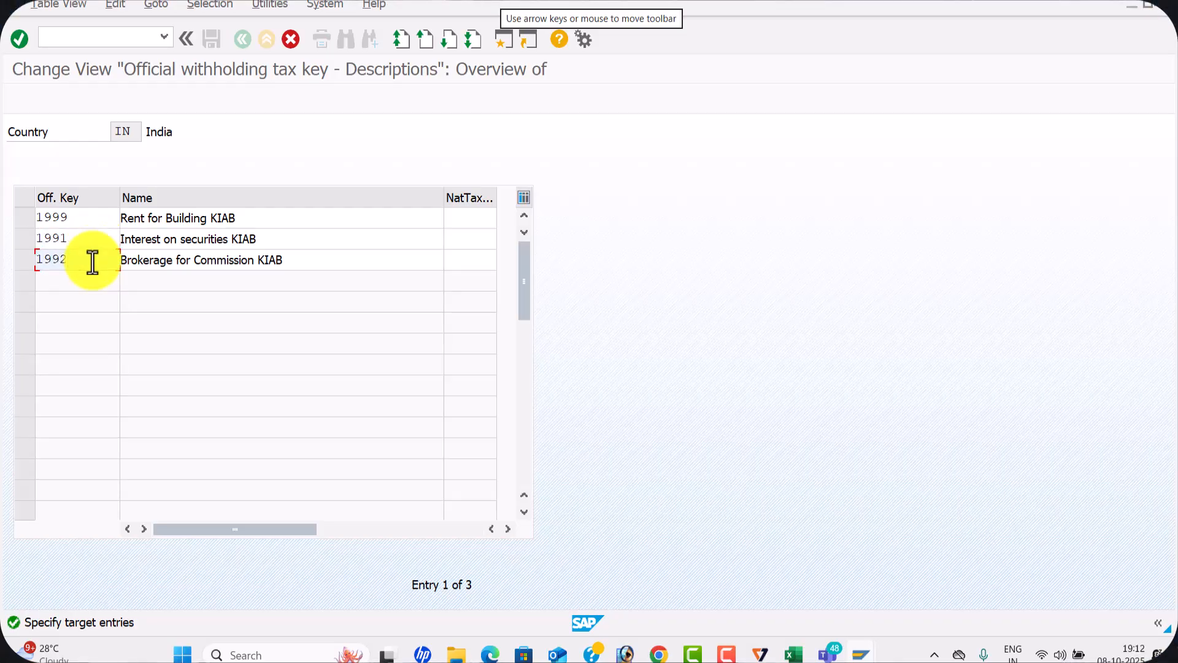
key(Return)
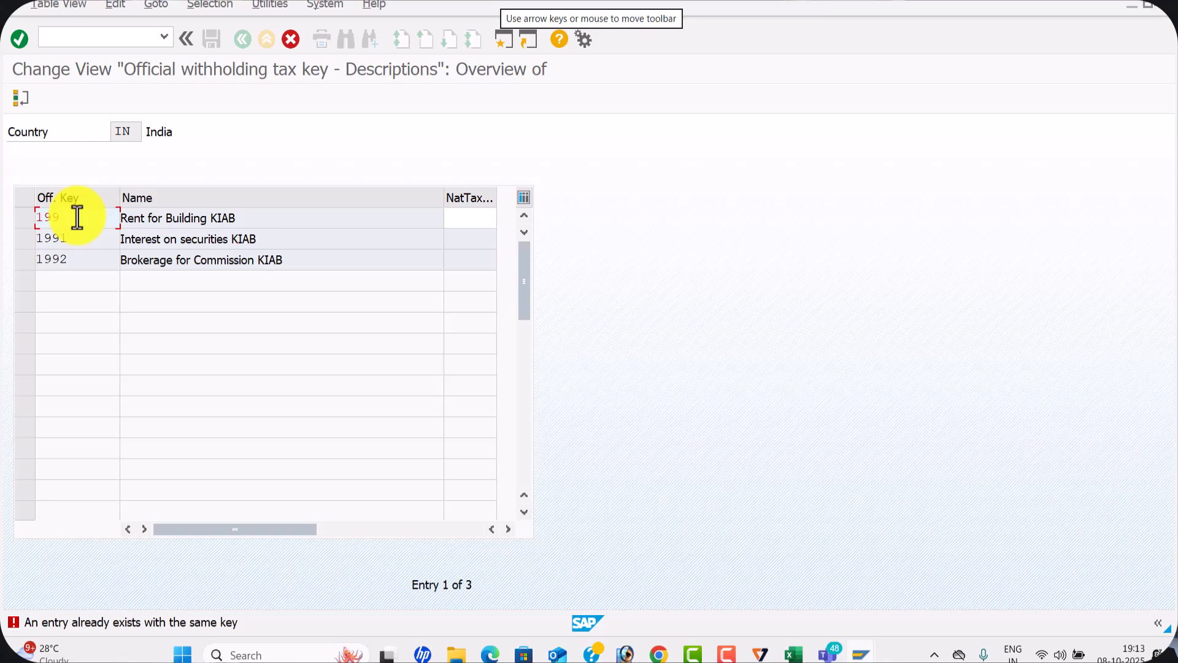
Change the target keys to 1998 for Rent for Building and 1997 for Interest on securities, and submit the copy again
key(BackSpace)
text(8)
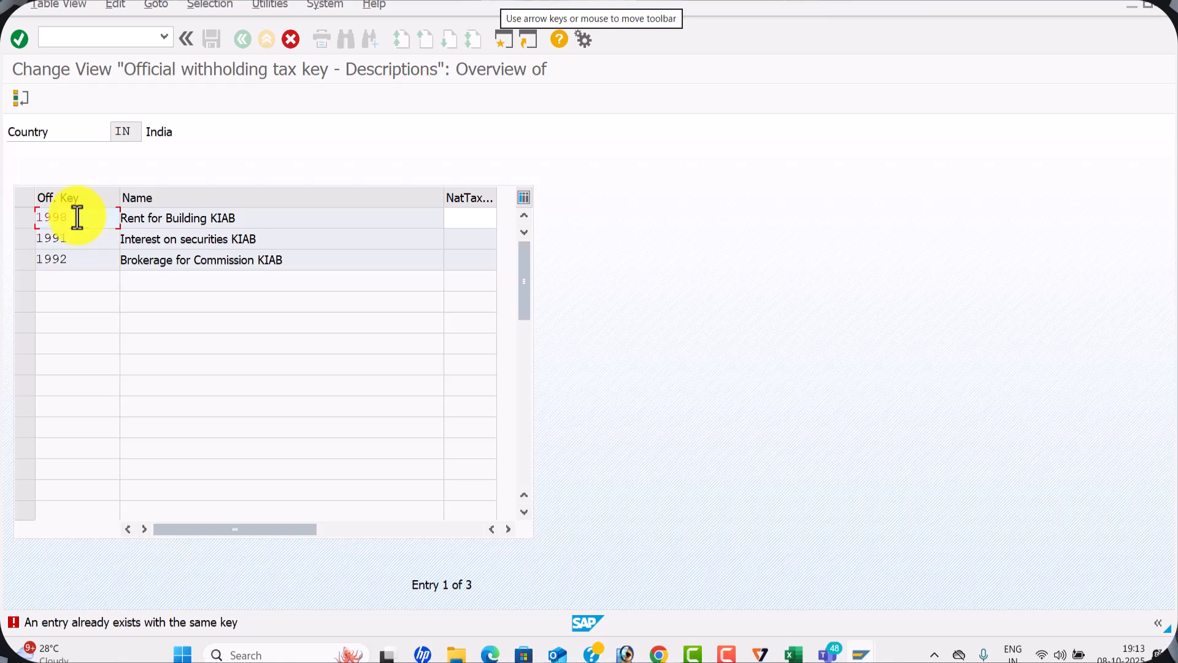
key(Return)
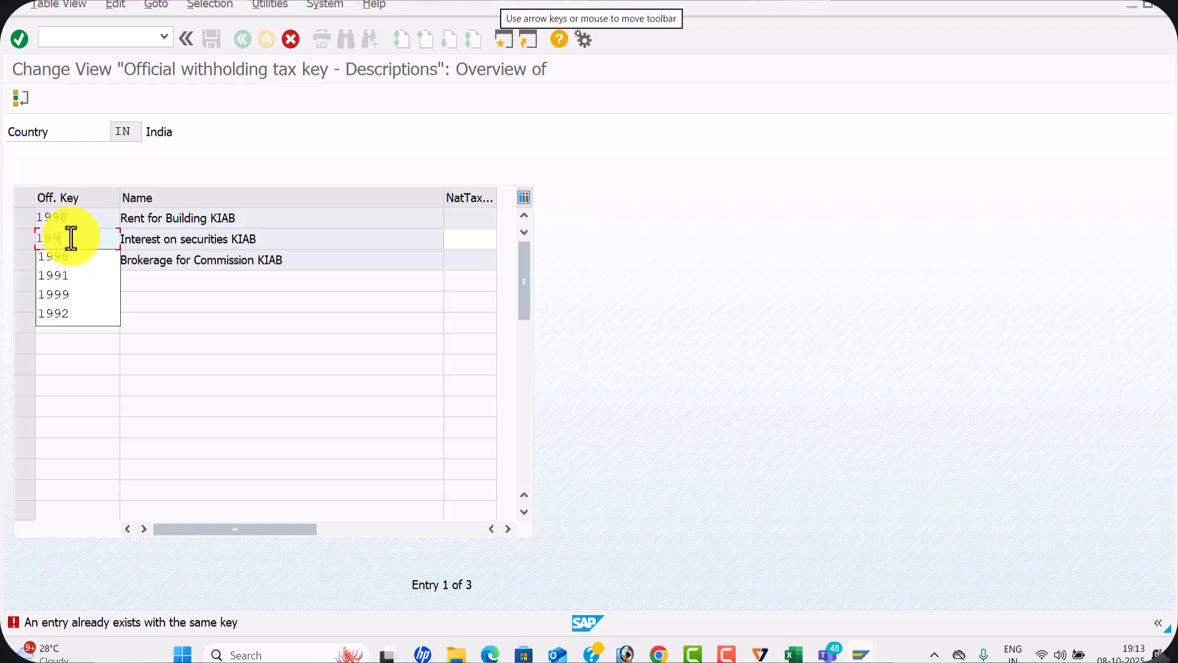
text(7)
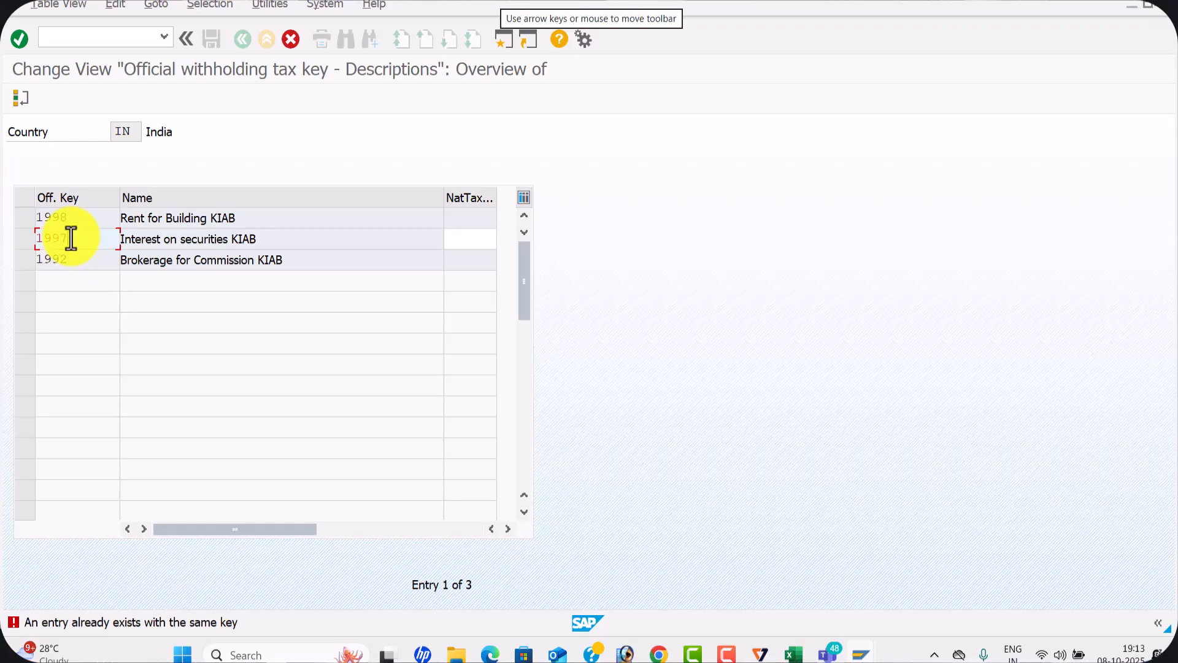
key(Return)
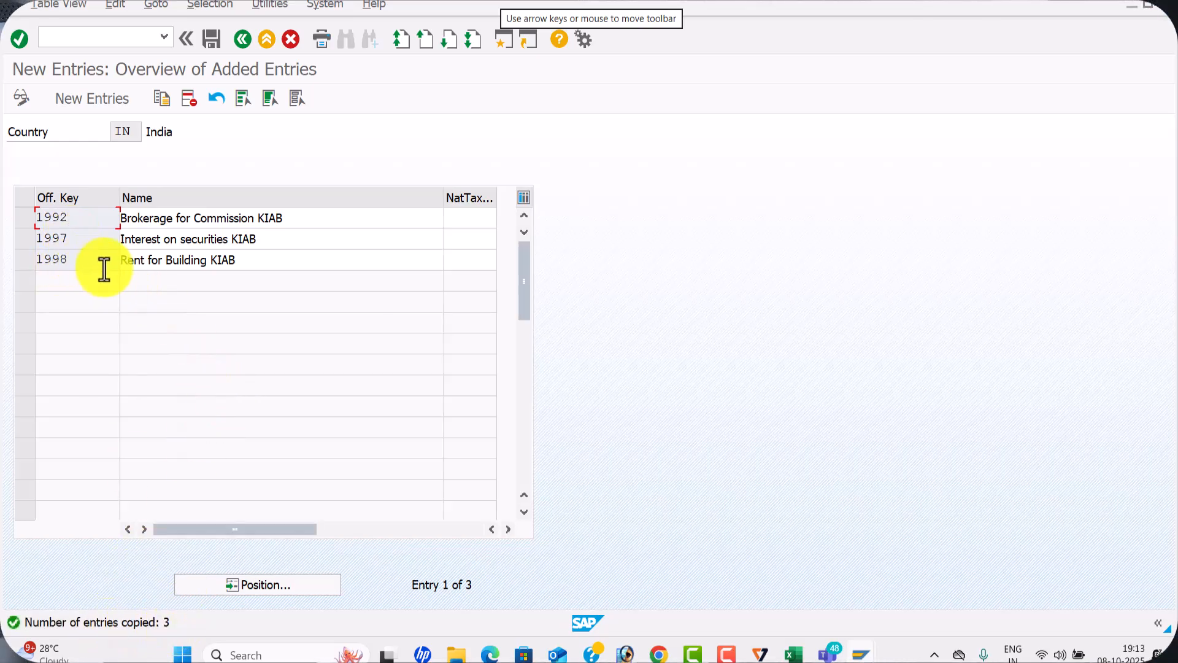
Rename key 1992 as Brokerage for Commission WAL1 and key 1997 as Interest on securities WAL1
click(304, 215)
key(BackSpace)
key(BackSpace)
key(BackSpace)
key(BackSpace)
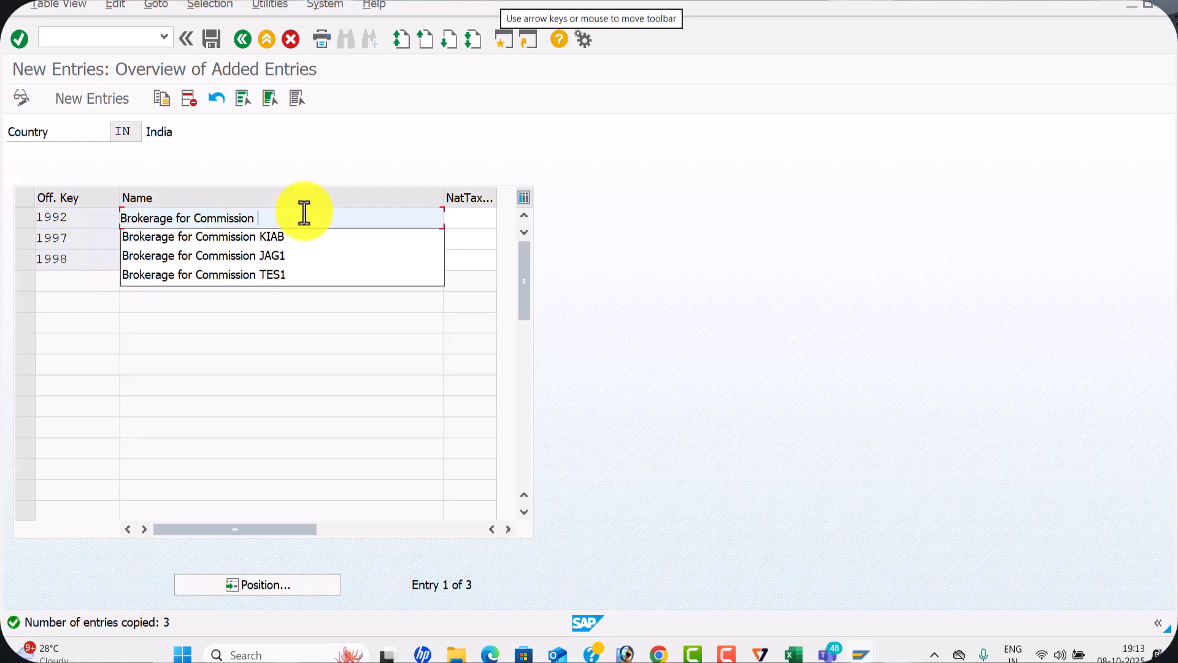
text(WAL)
key(Down)
key(End)
key(BackSpace)
key(BackSpace)
key(BackSpace)
Rename key 1998 as Rent for Building WAL1
key(BackSpace)
text(WA)
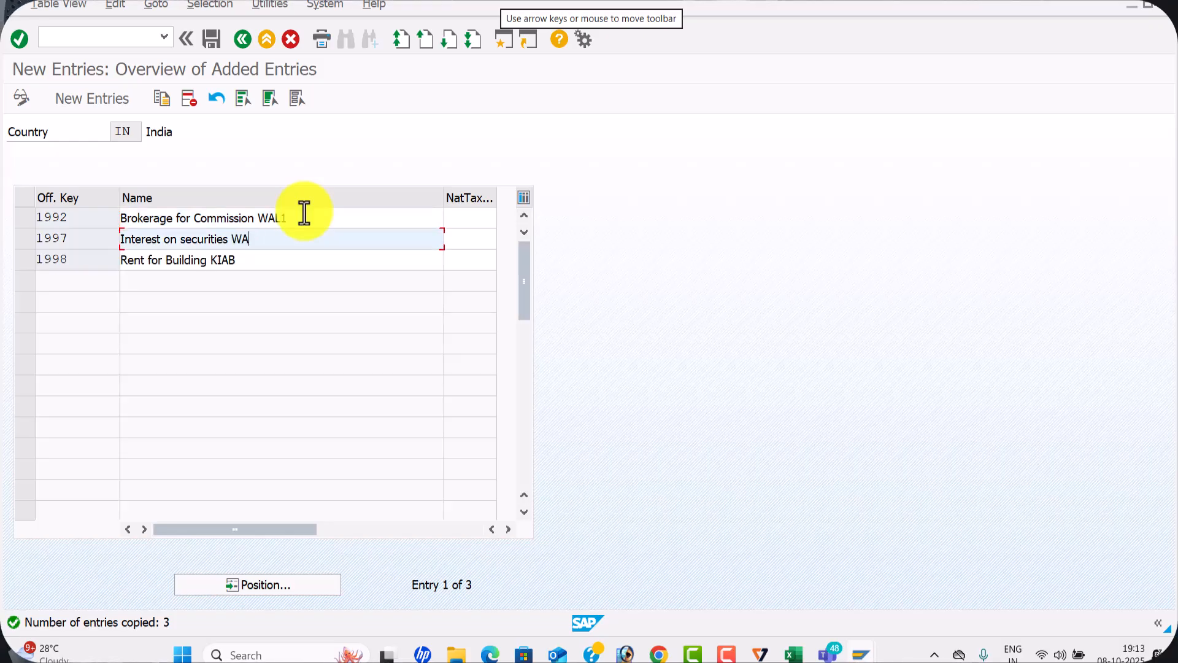
key(Down)
key(End)
key(BackSpace)
key(BackSpace)
key(BackSpace)
key(BackSpace)
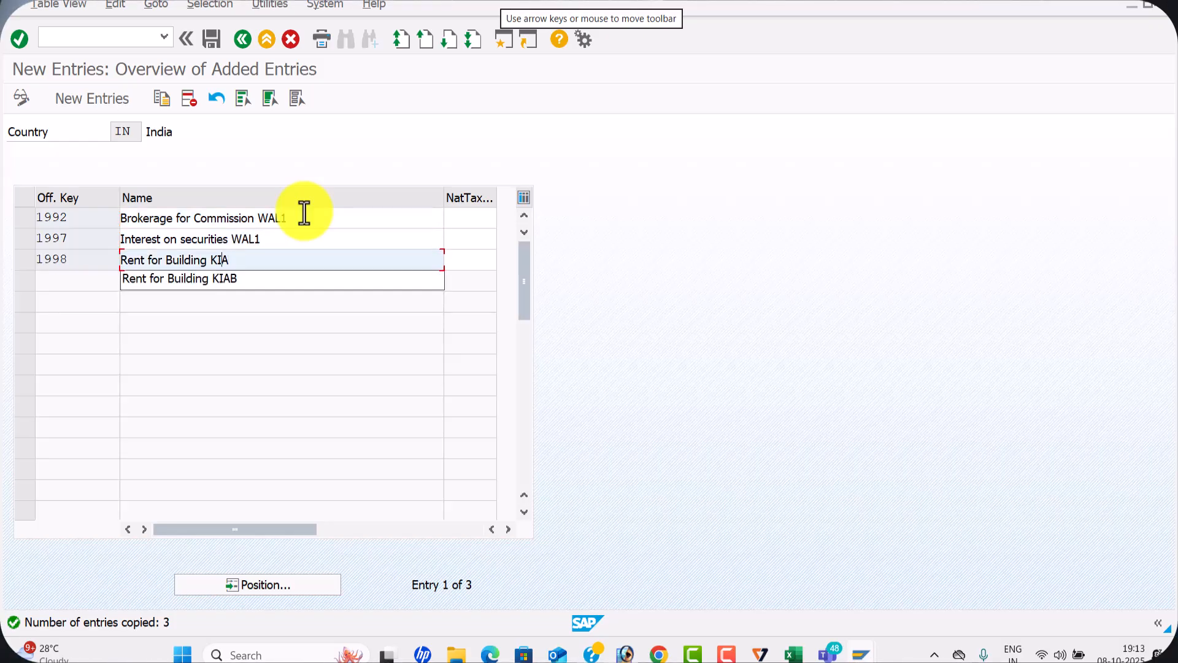
text(WAL1)
key(Tab)
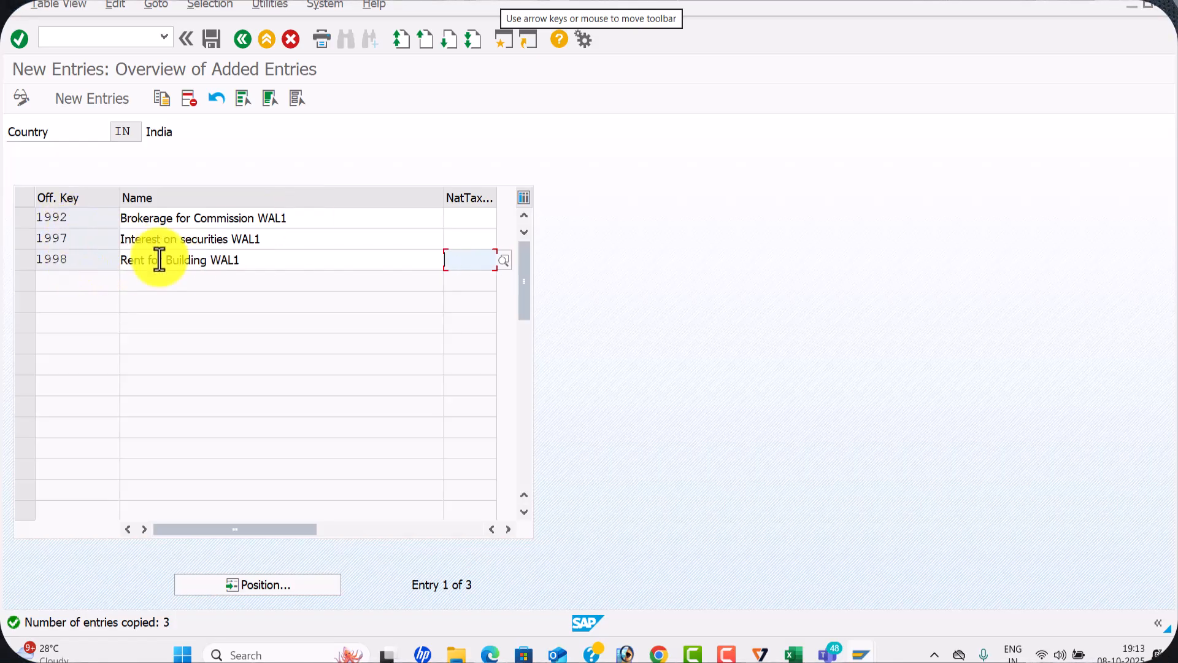
Switch to the Excel configuration workbook and record 1998,1997,1992 in cell C4 for Define With holding Tax Keys
key(alt+Tab)
key(alt+Tab)
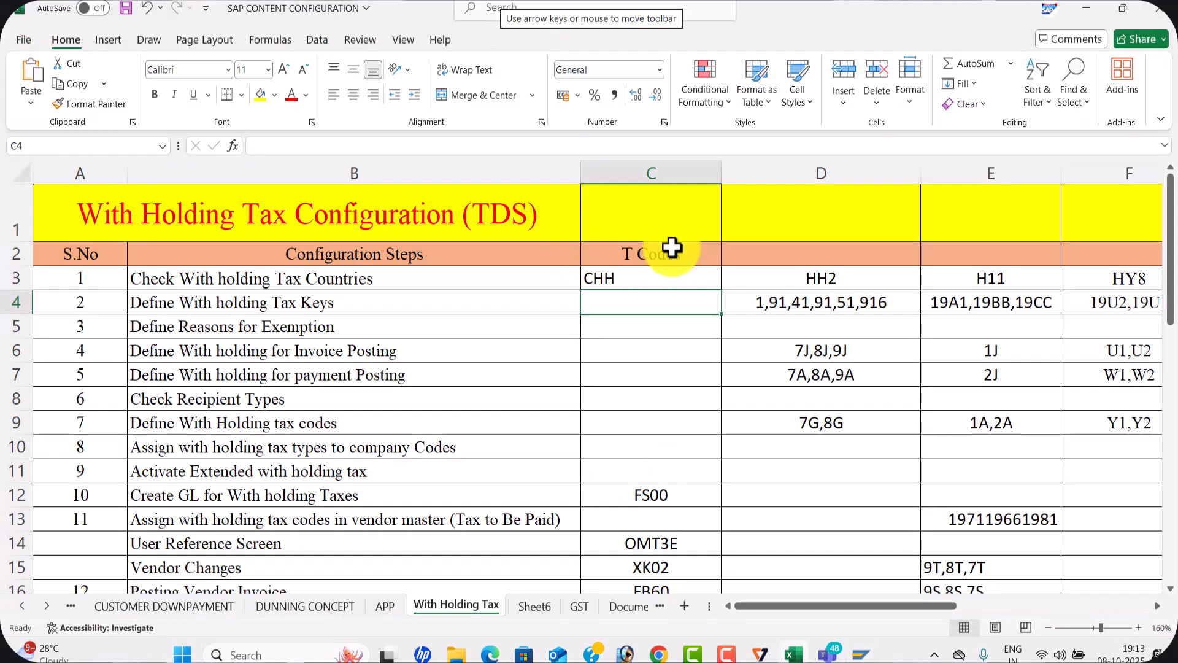
text(1998,199)
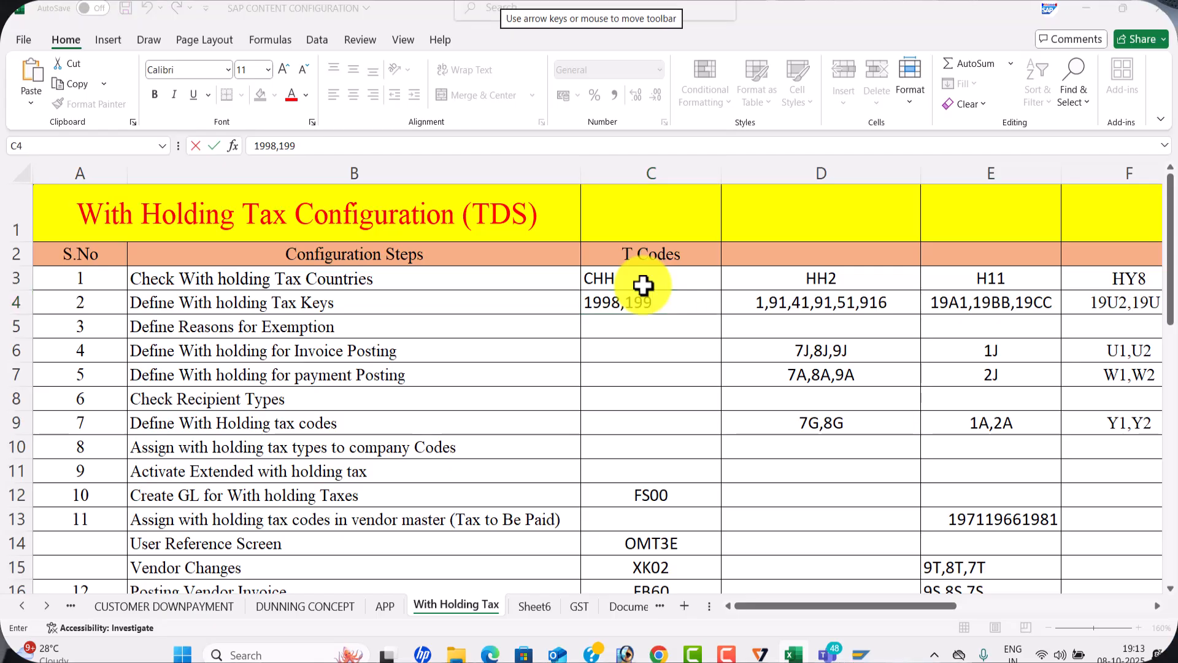
key(alt+Tab)
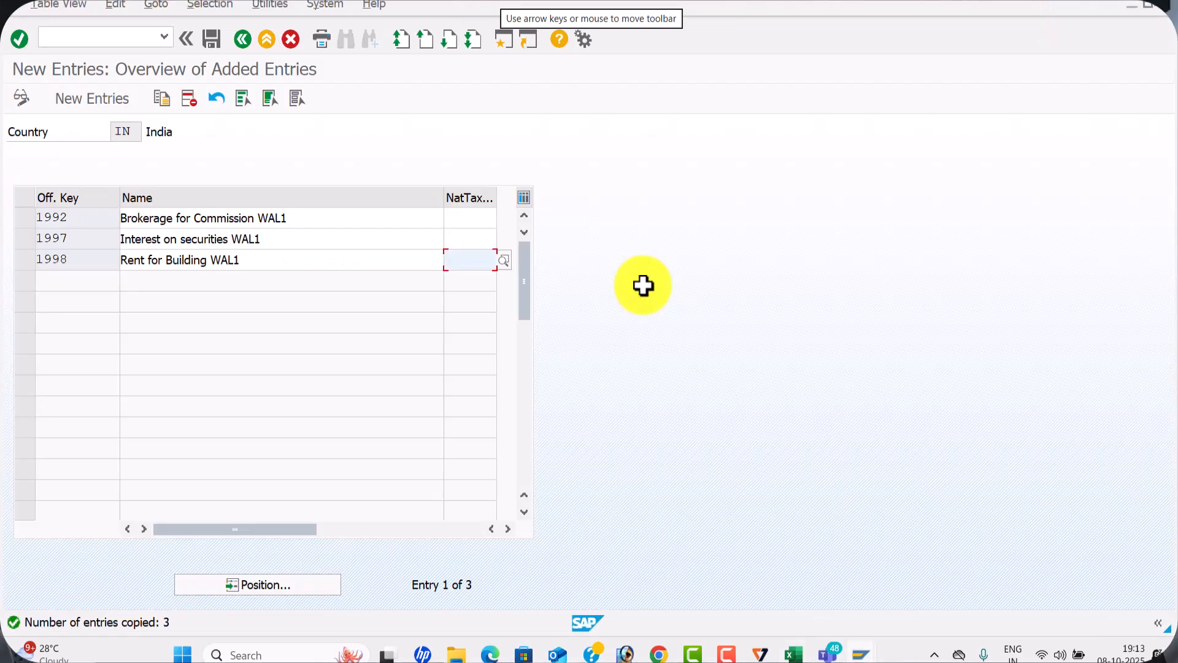
key(alt+Tab)
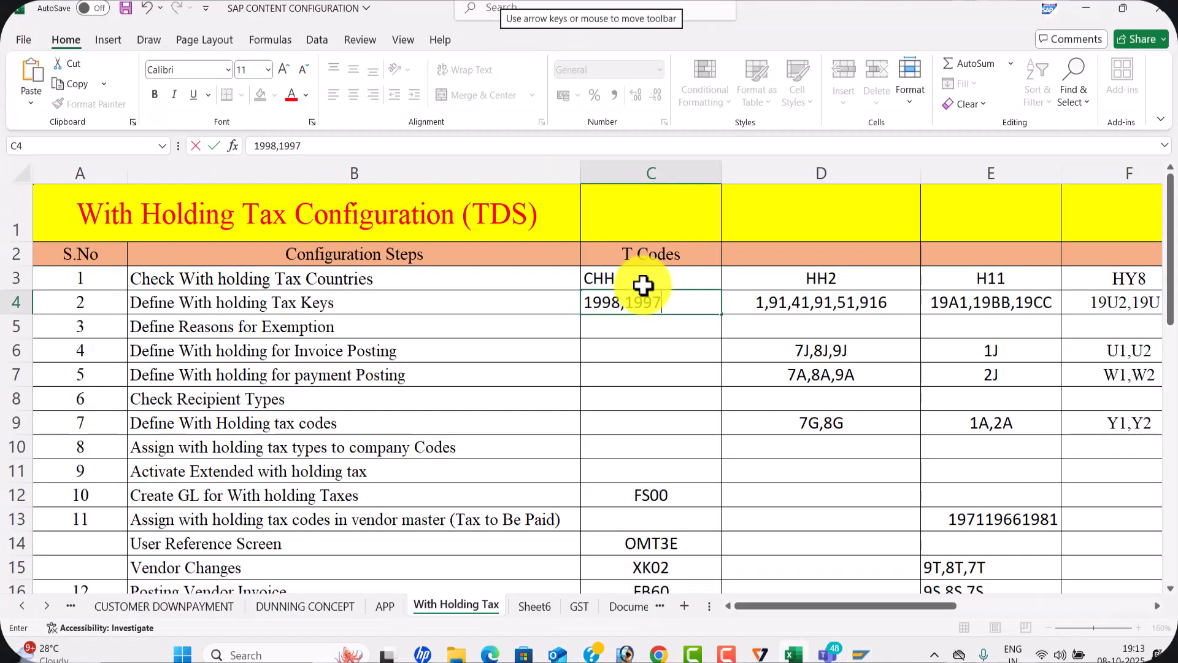
key(alt+Tab)
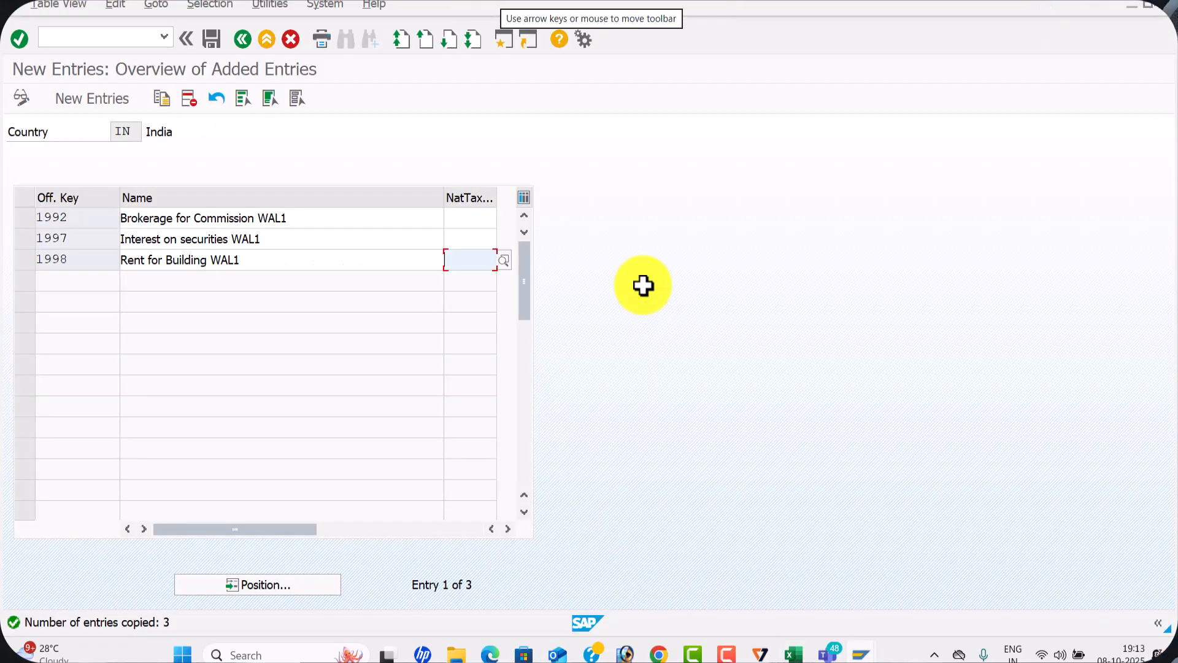
key(alt+Tab)
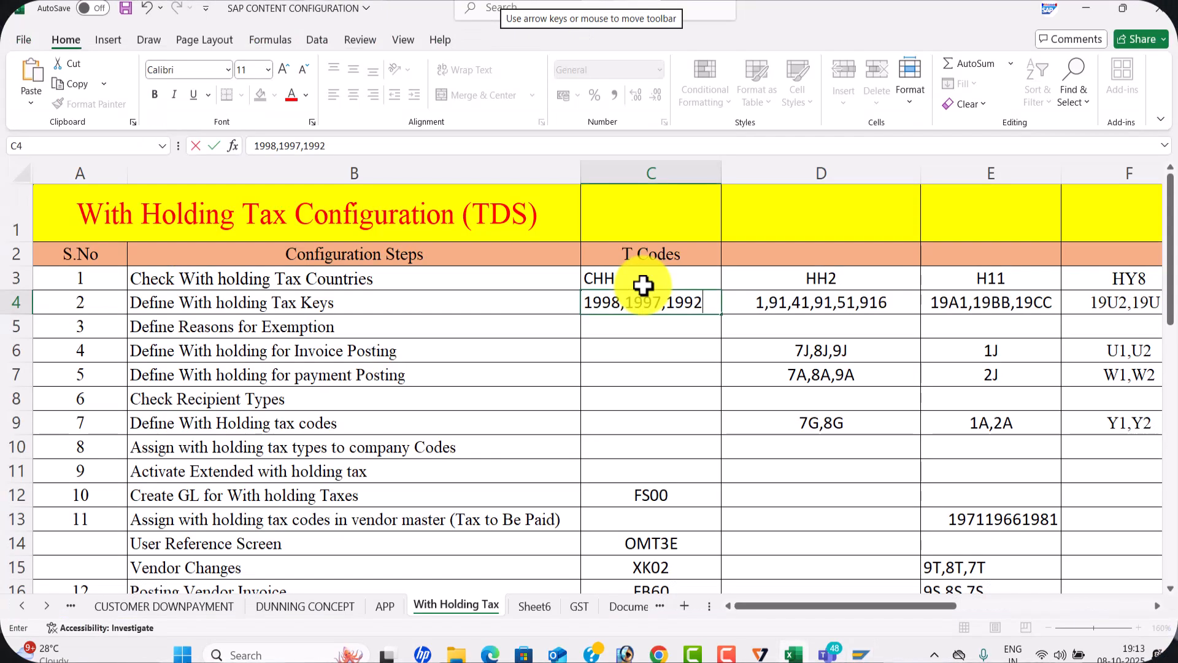
key(Return)
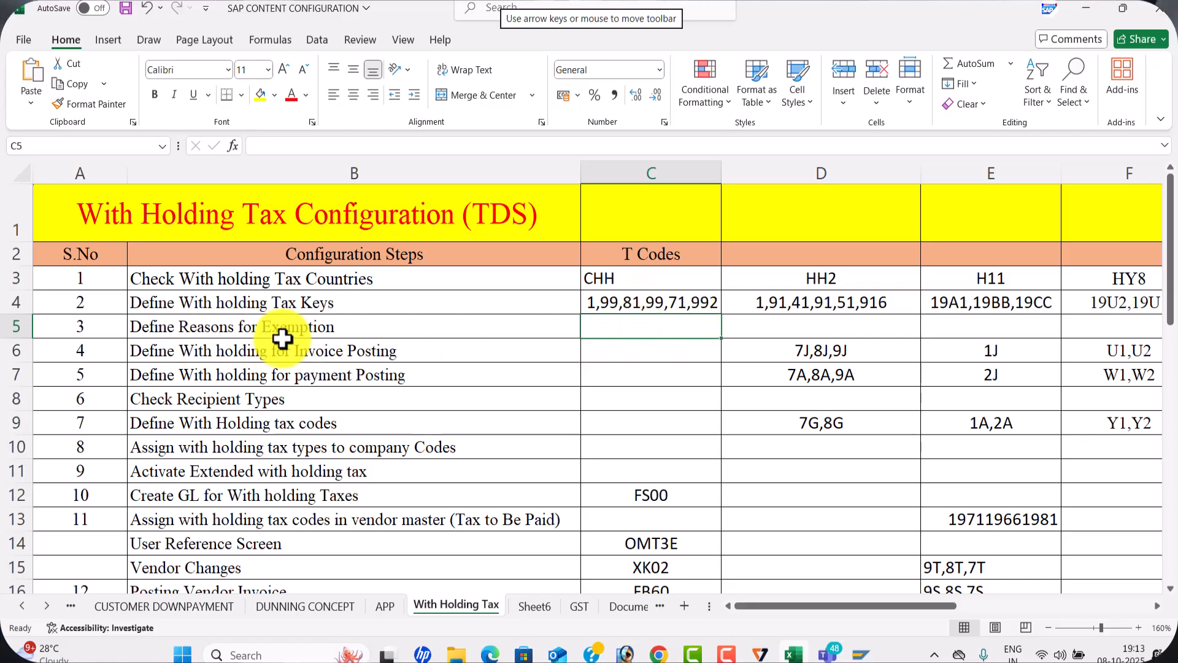
Return to SAP, save the new keys under the WAL1 withholding tax customizing request, and go back to Display IMG
key(alt+Tab)
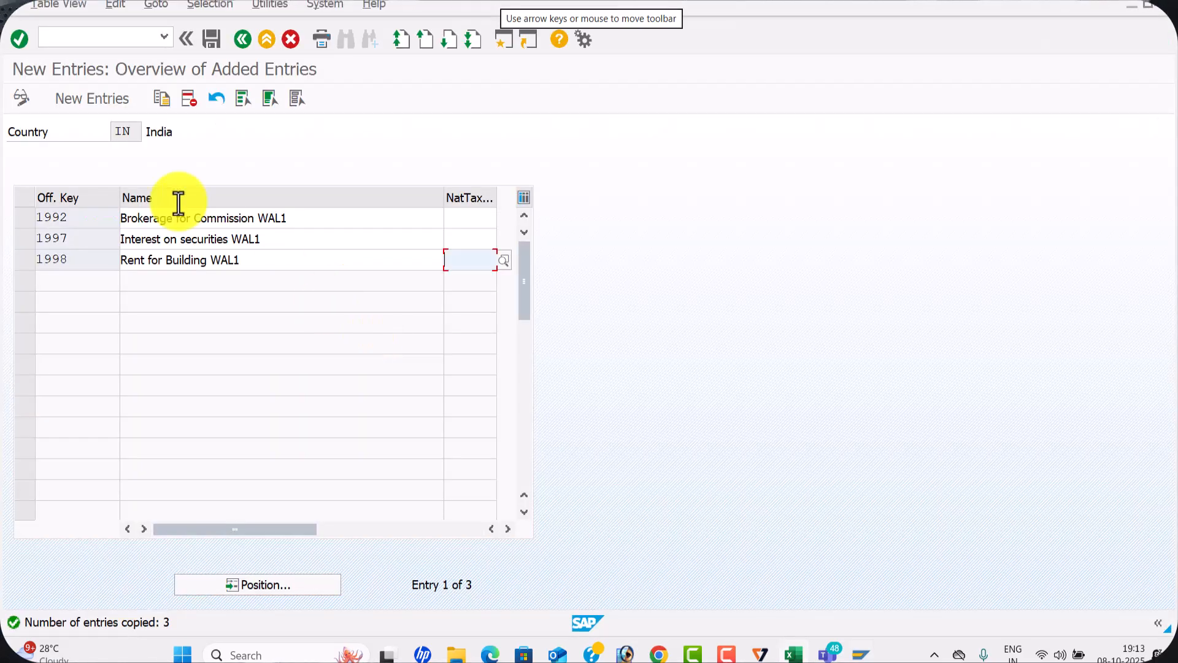
click(219, 39)
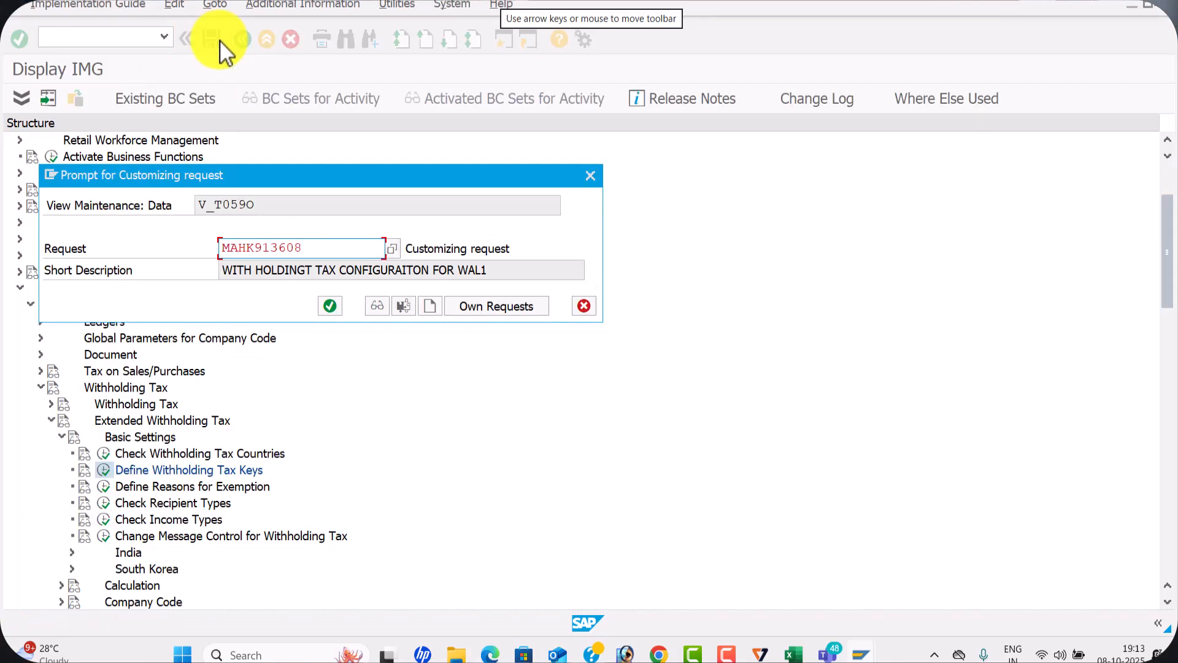
click(333, 306)
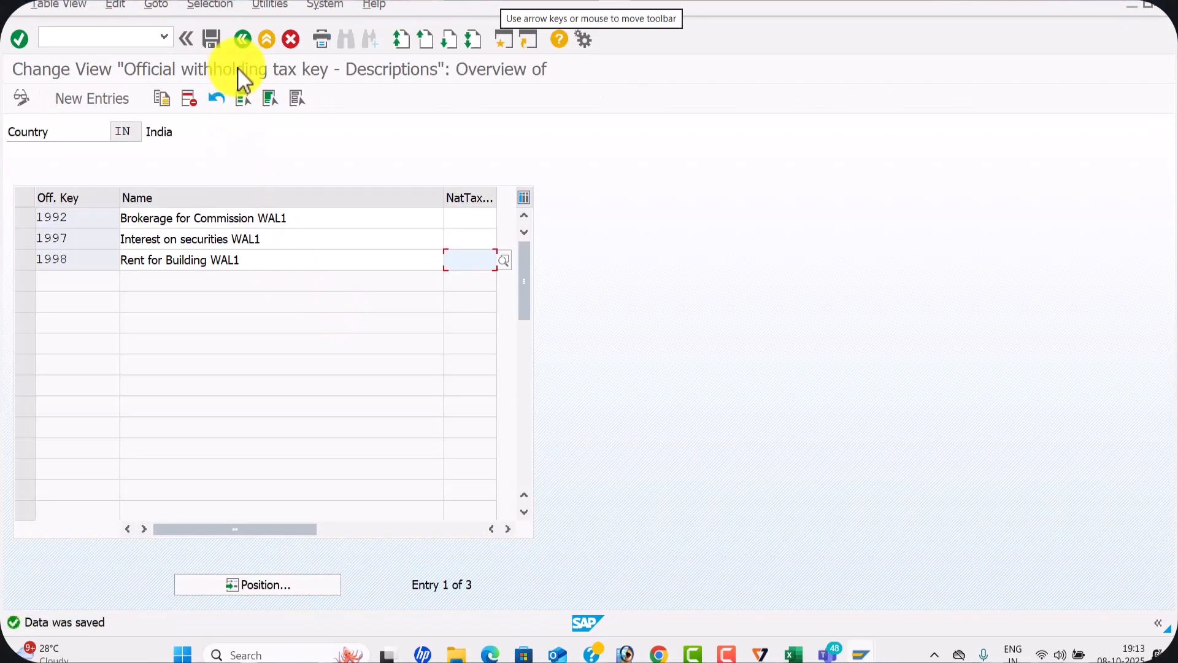
click(242, 39)
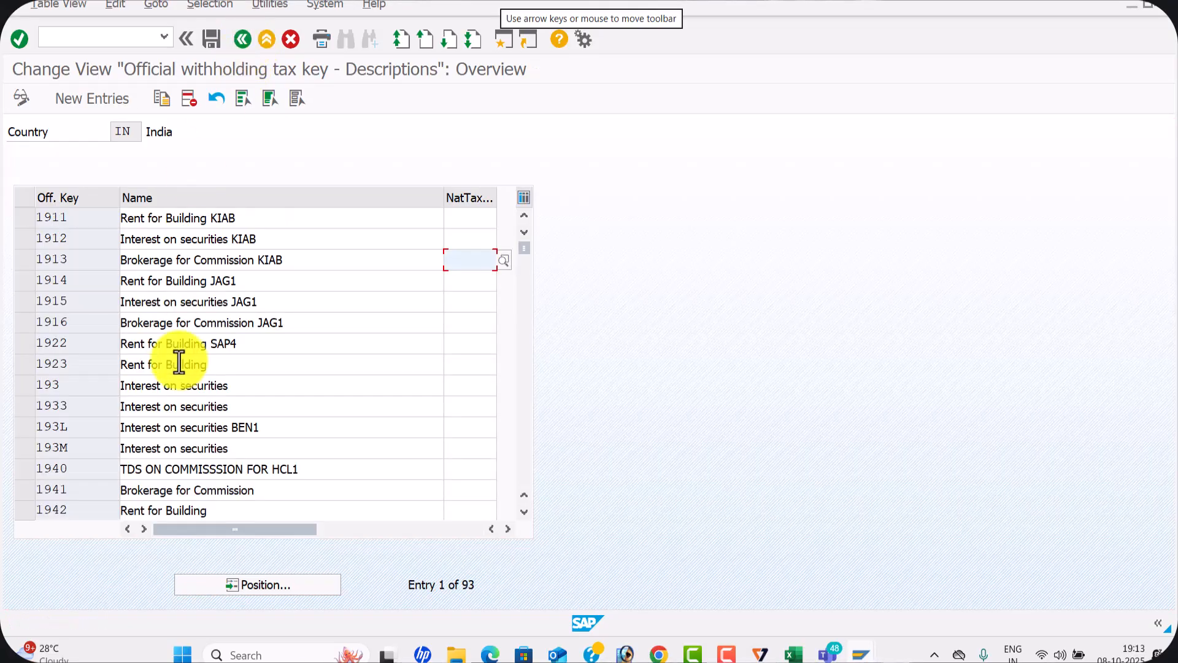
click(241, 41)
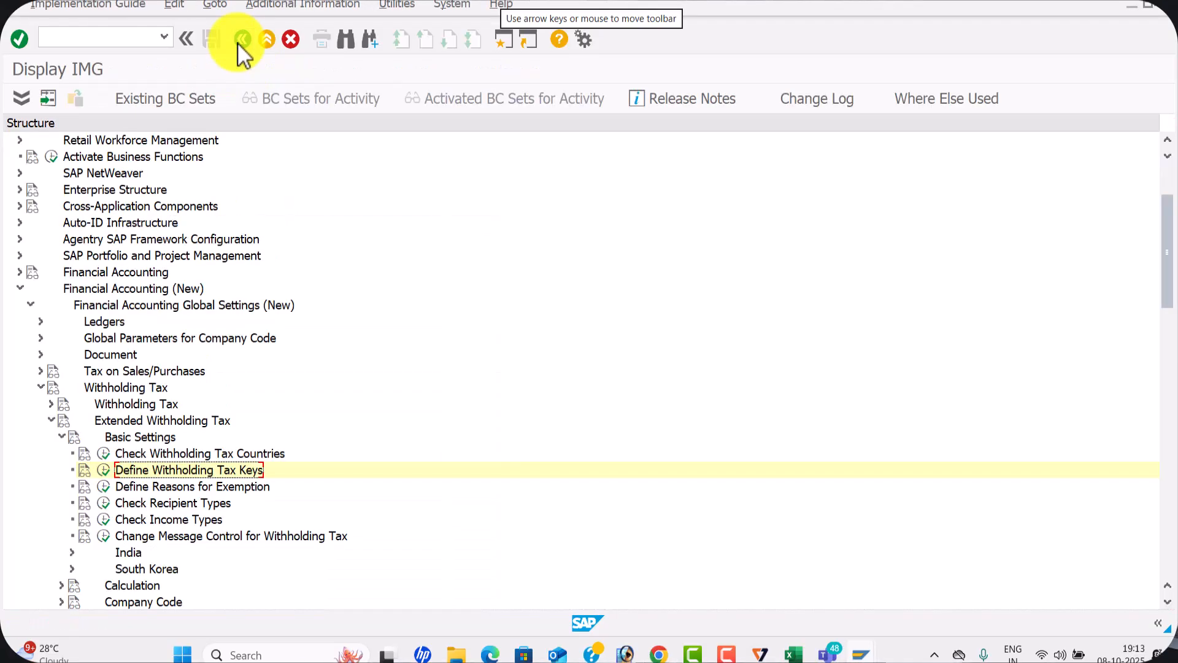
scroll(128, 440, down, 1)
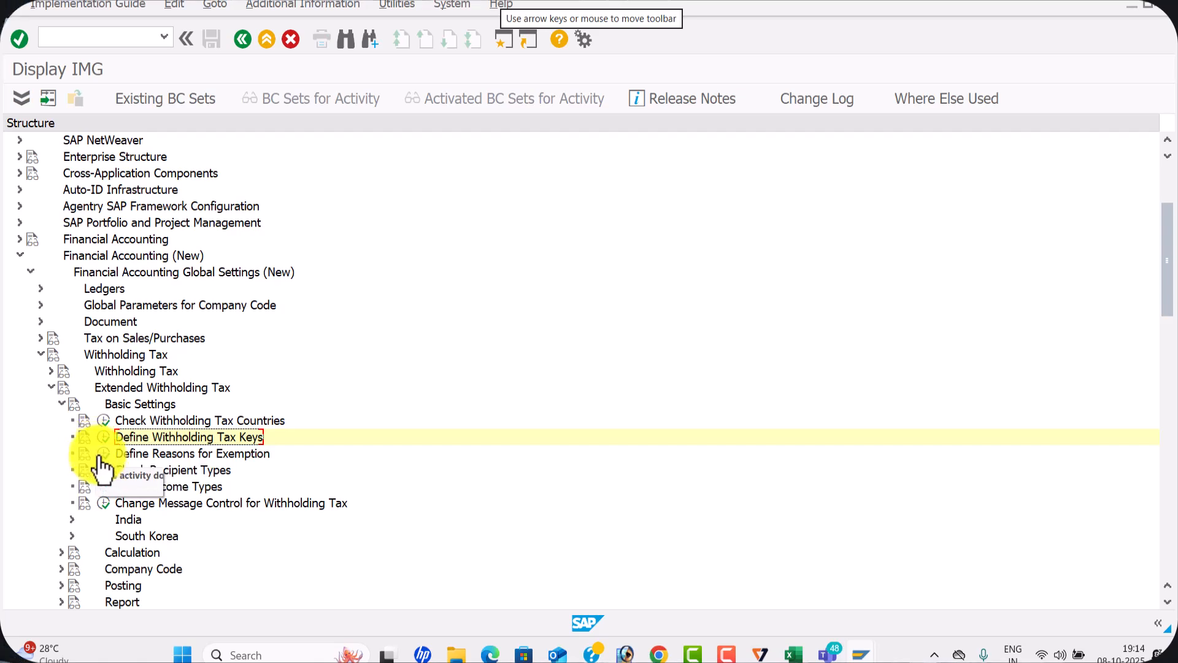
Open Define Reasons for Exemption for country IN, and switch to the Excel workbook to review the next configuration steps
click(102, 454)
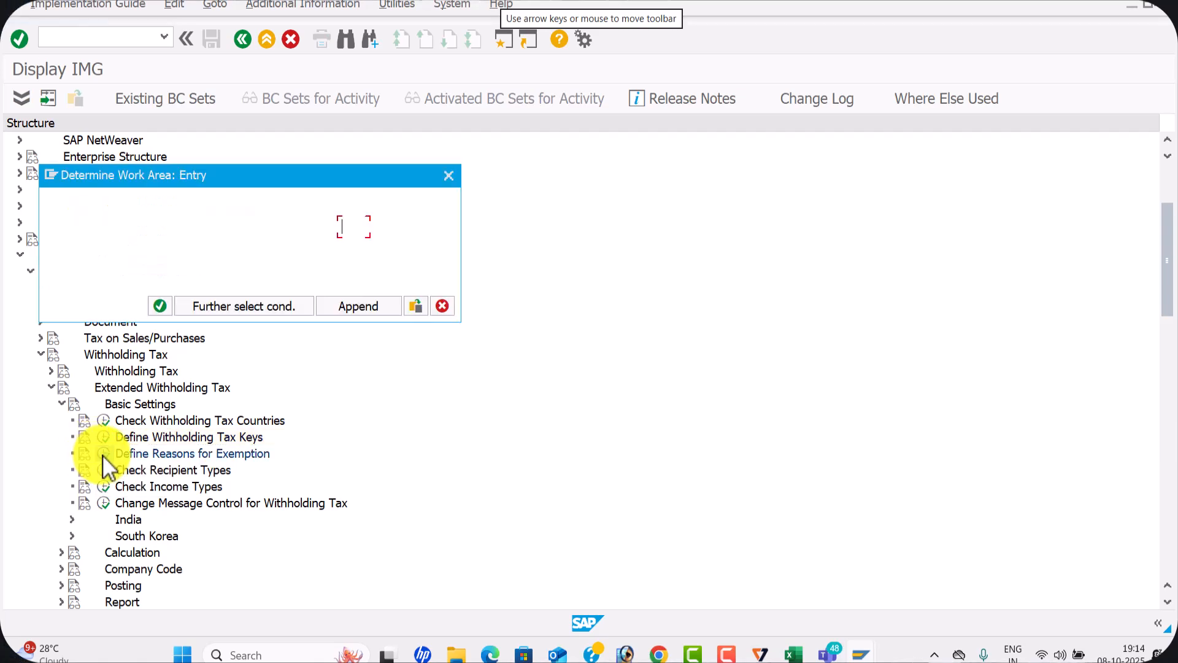
click(156, 302)
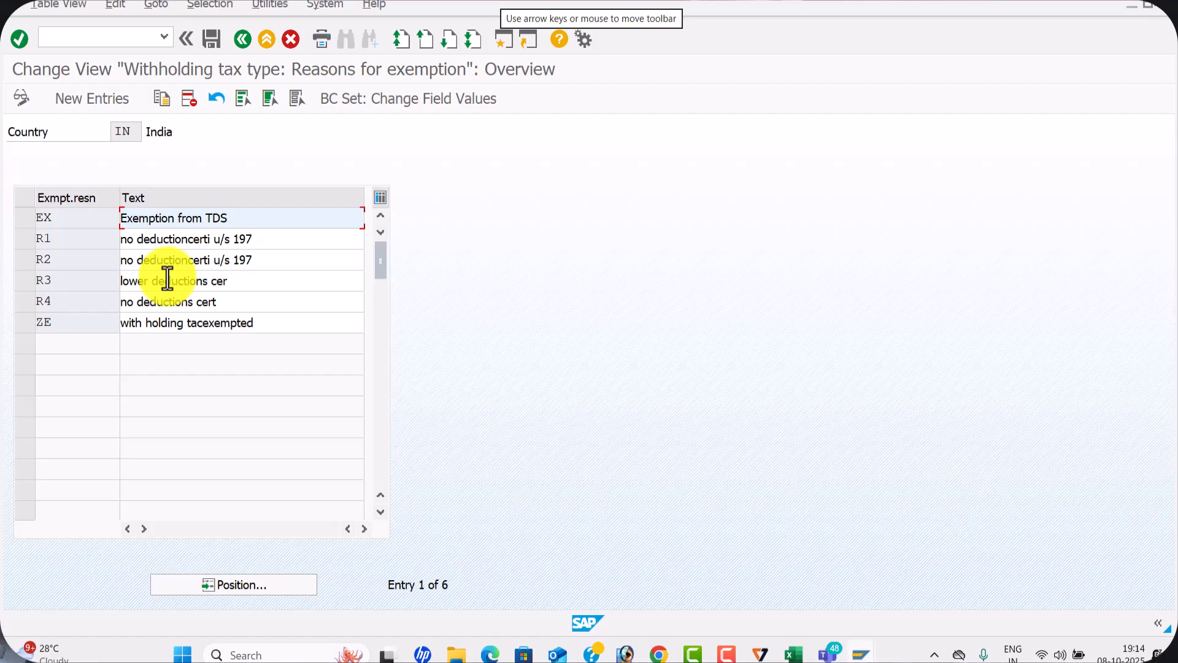
key(alt+Tab)
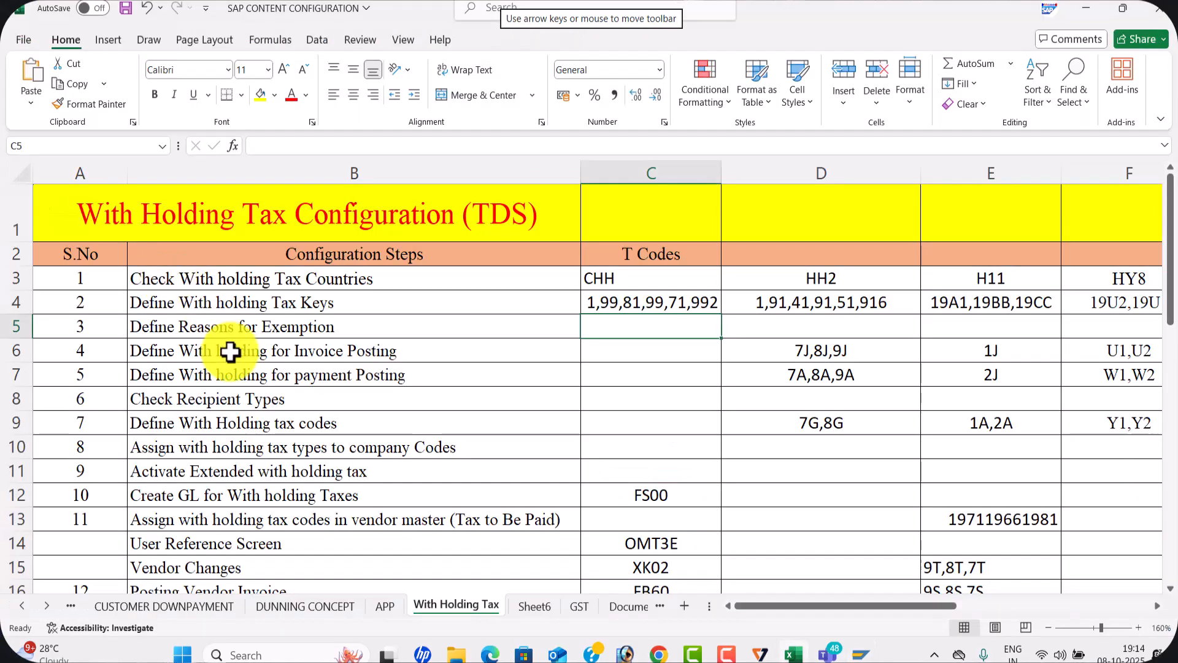
scroll(257, 334, down, 2)
scroll(295, 310, up, 2)
click(434, 350)
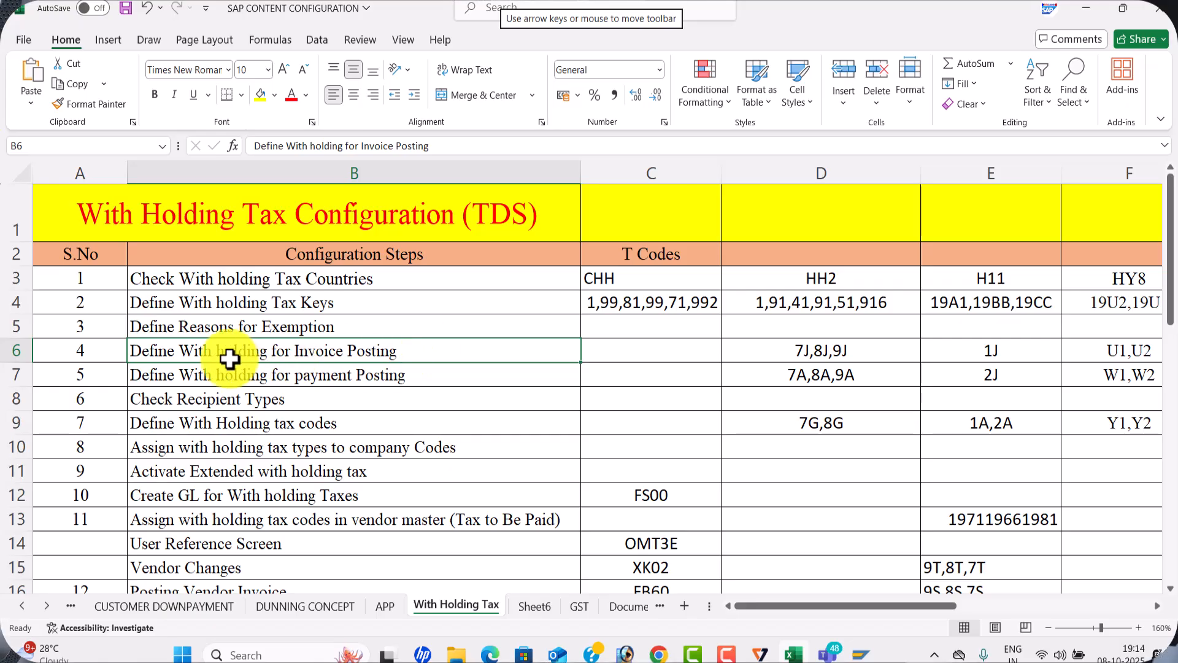
click(429, 376)
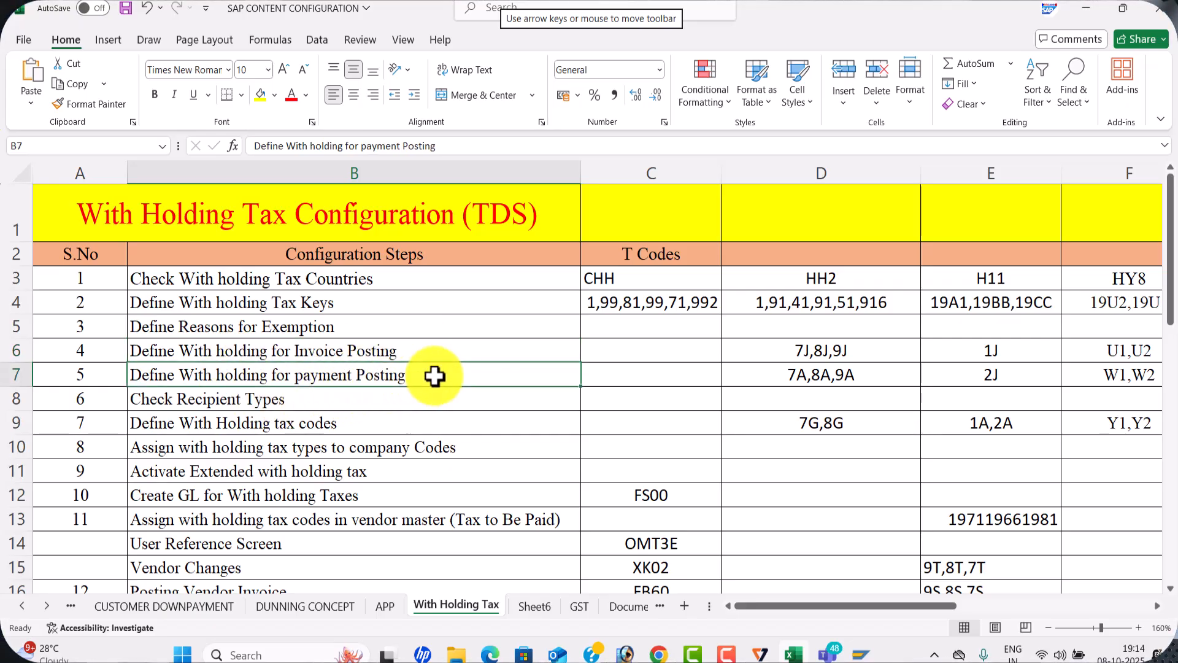
click(598, 353)
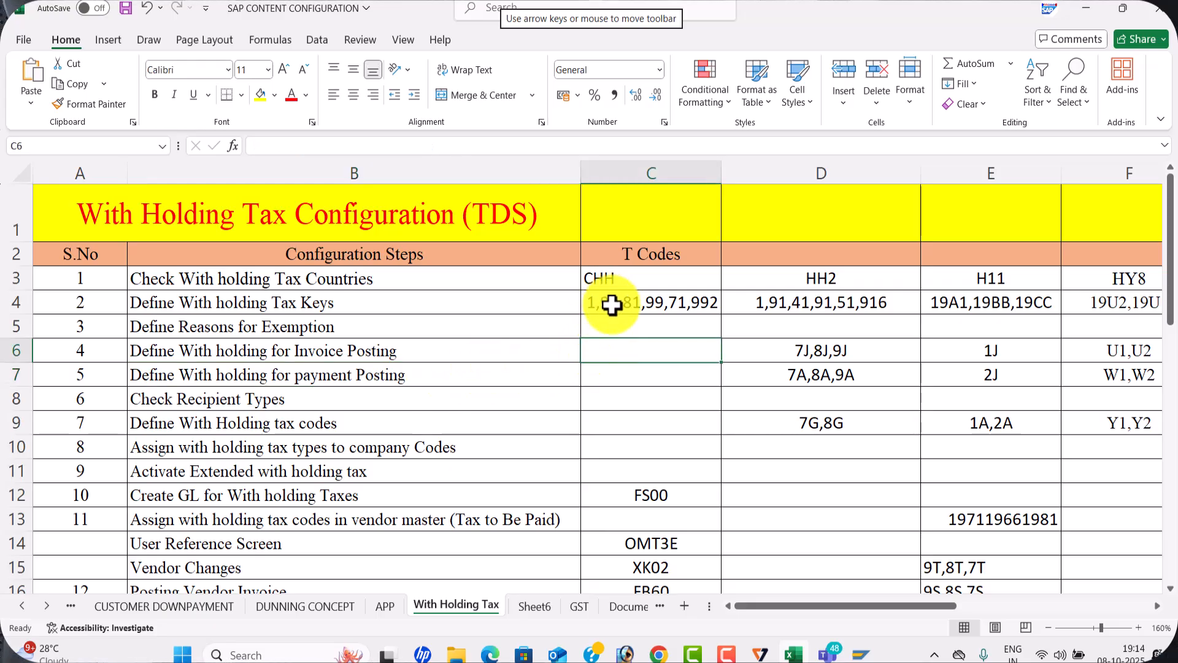
Enter Rent in cell D12 and Interest on securites in cell D13 of the With Holding Tax sheet
click(762, 496)
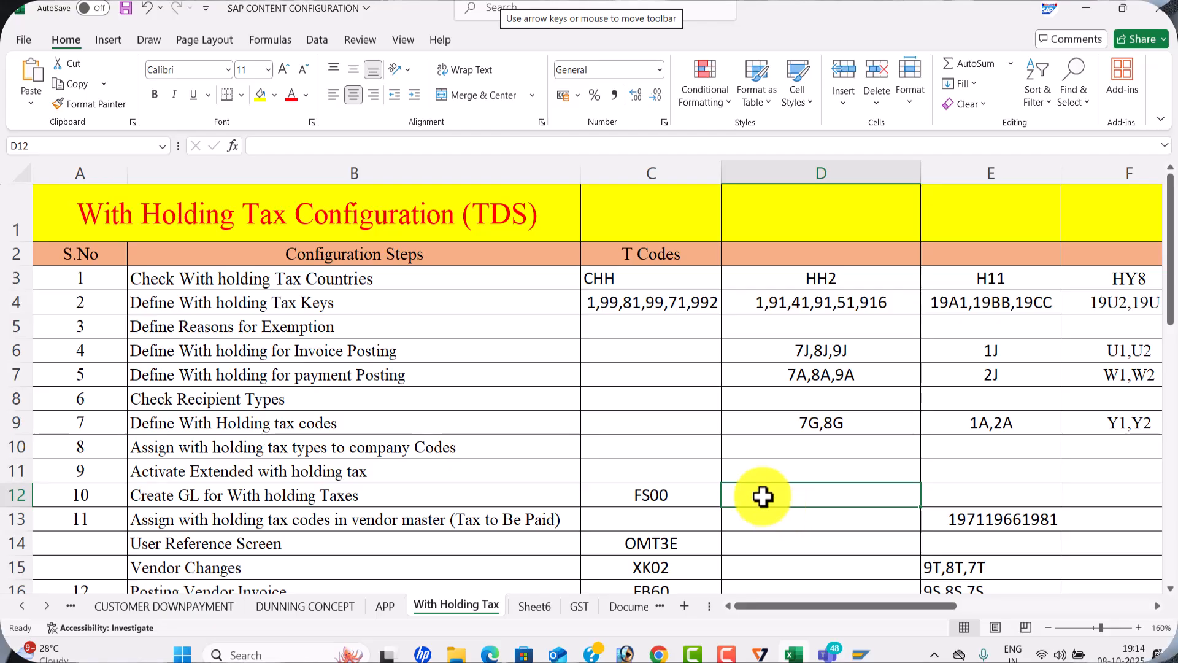
text(rEN)
key(BackSpace)
text(ent)
key(Return)
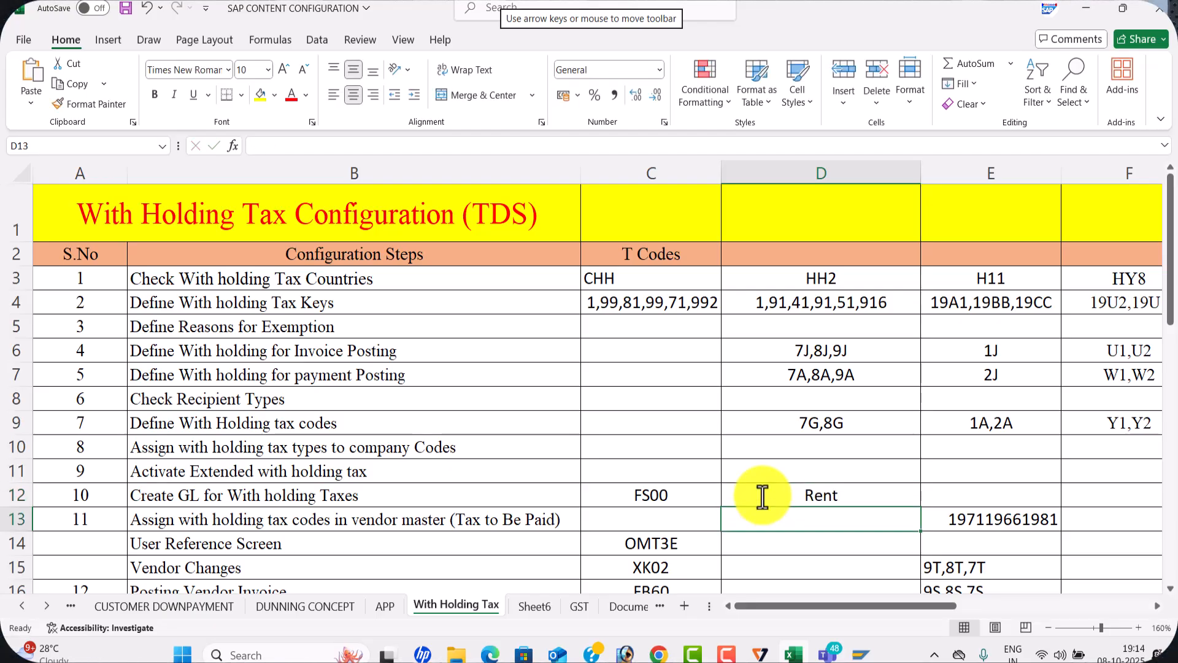
text(Interes)
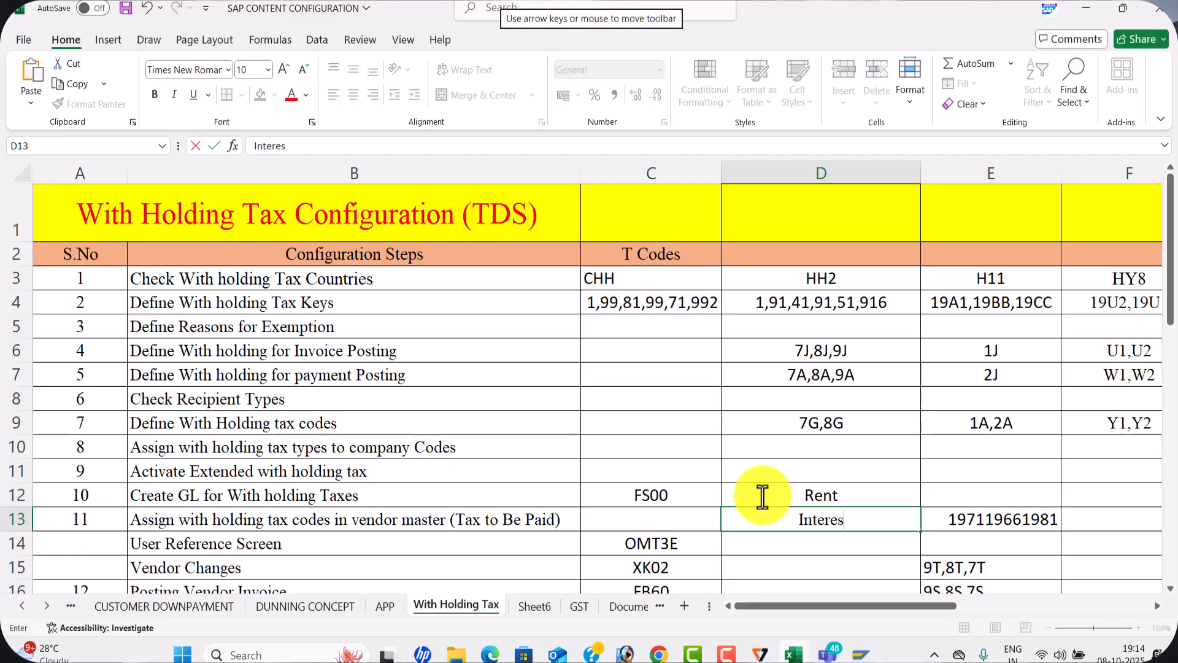
text(t on securites)
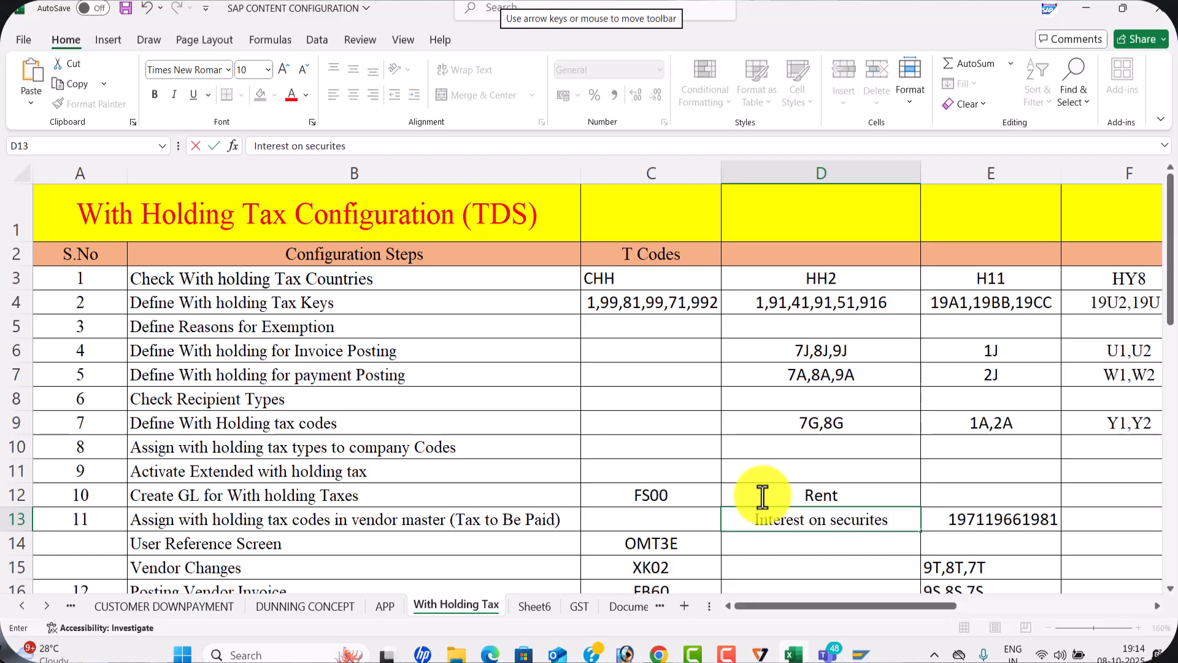
key(Return)
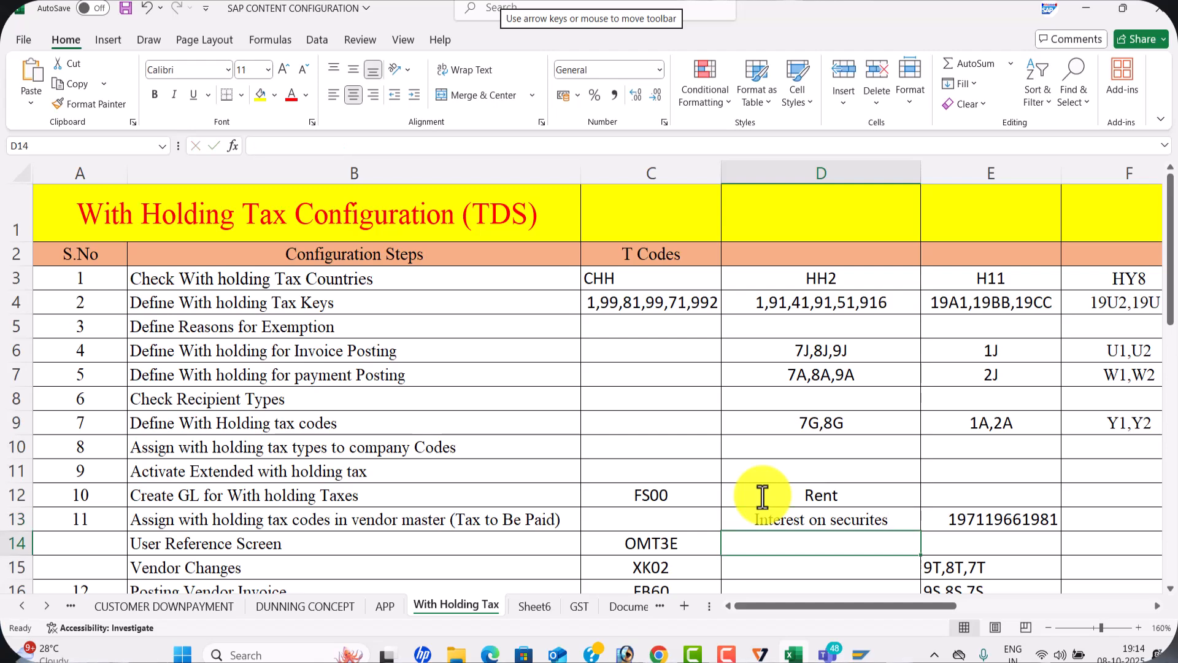
Enter Commission & Brocarage in cell D14 of the With Holding Tax sheet
text(Commission)
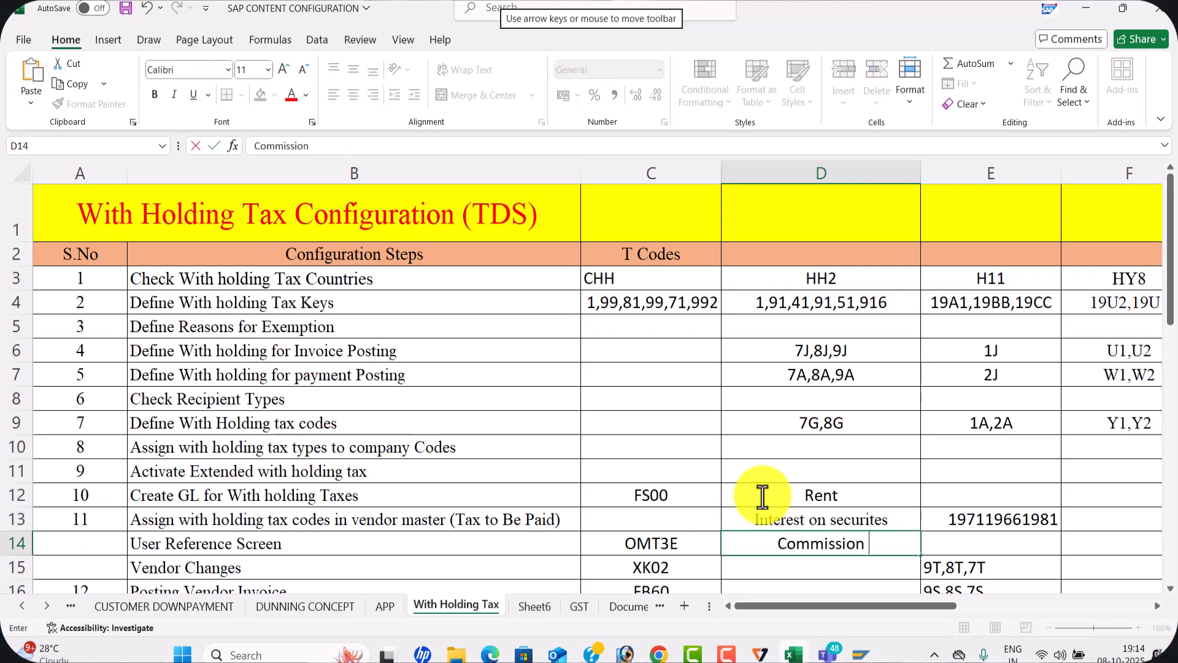
text( & Brocarage)
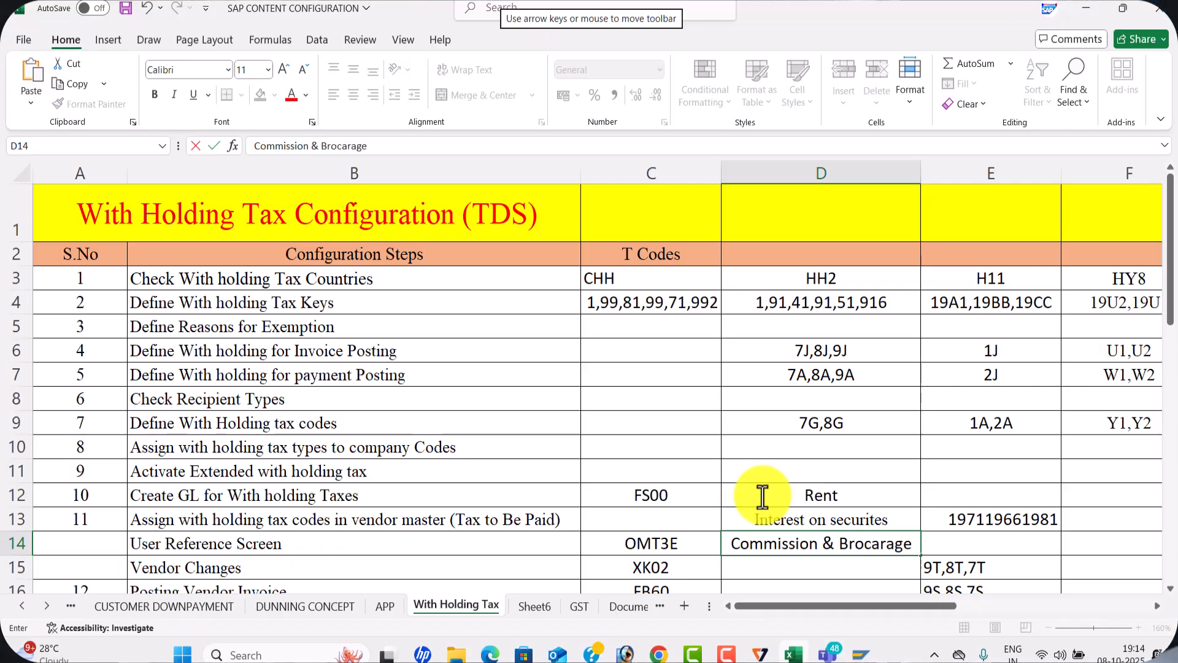
key(Return)
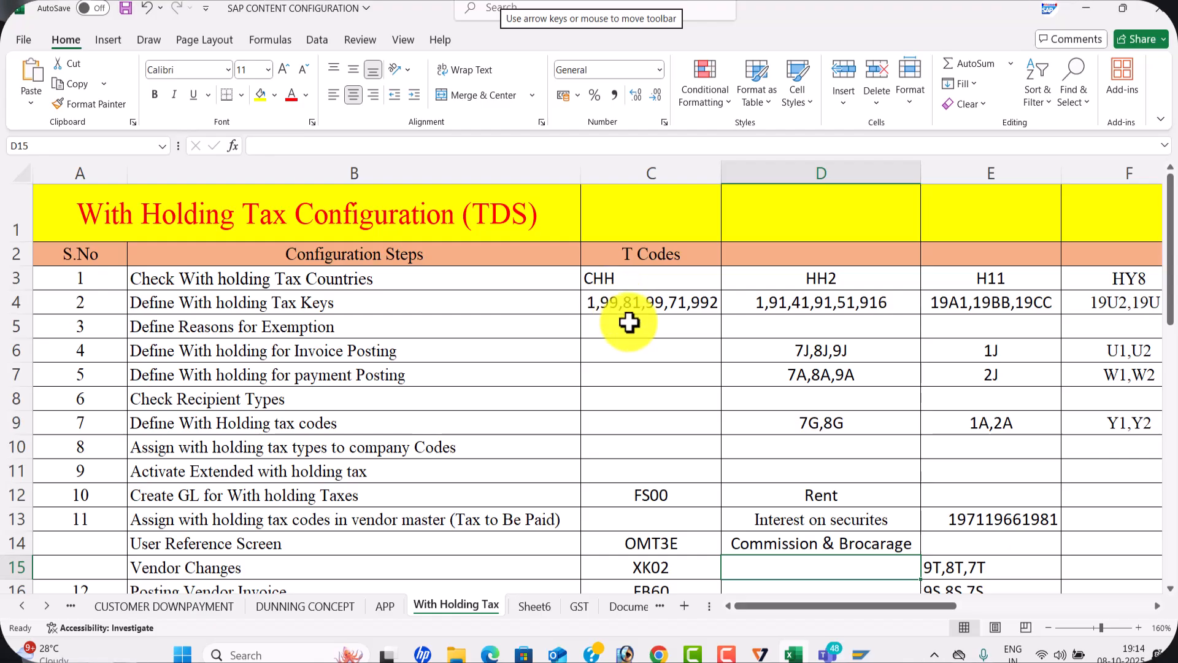
Append the tax key -1998 to Rent in D12 and -1997 to Interest on securites in D13
click(784, 489)
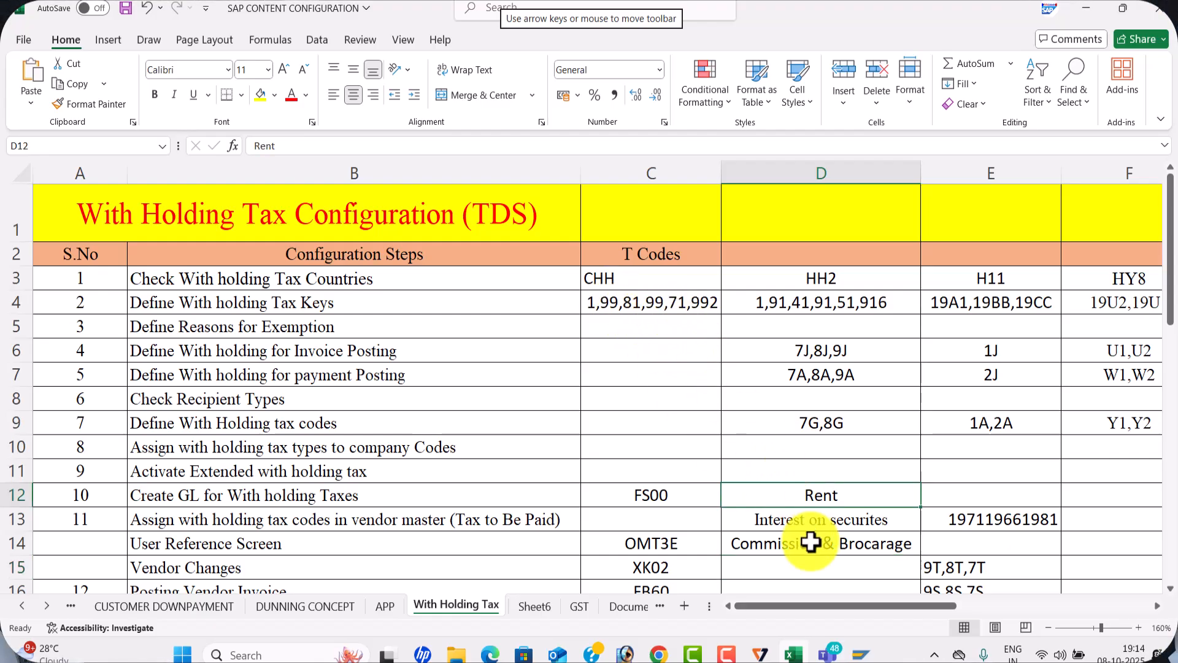
click(786, 527)
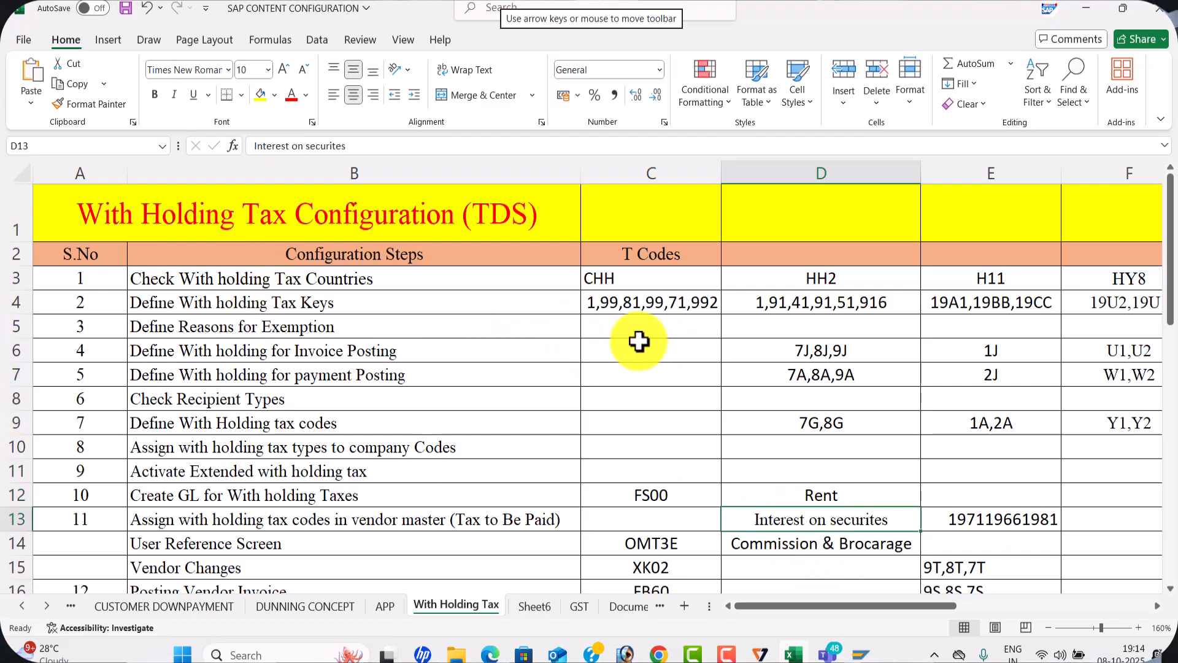
click(866, 494)
double_click(864, 495)
text(-1998)
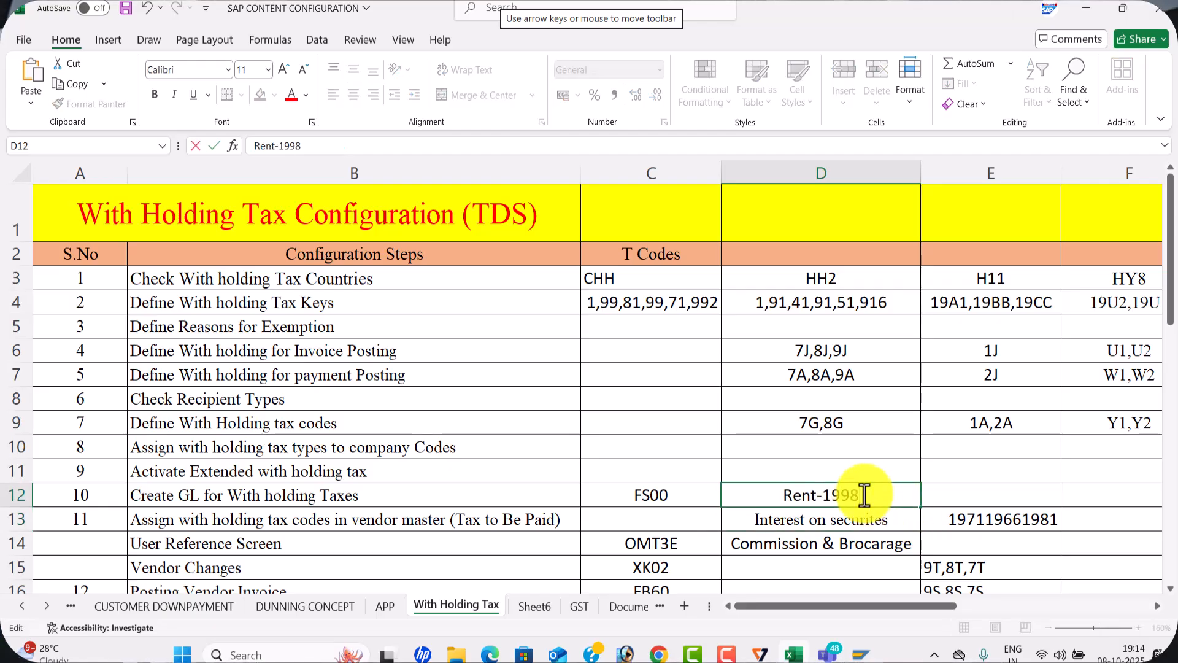
double_click(894, 519)
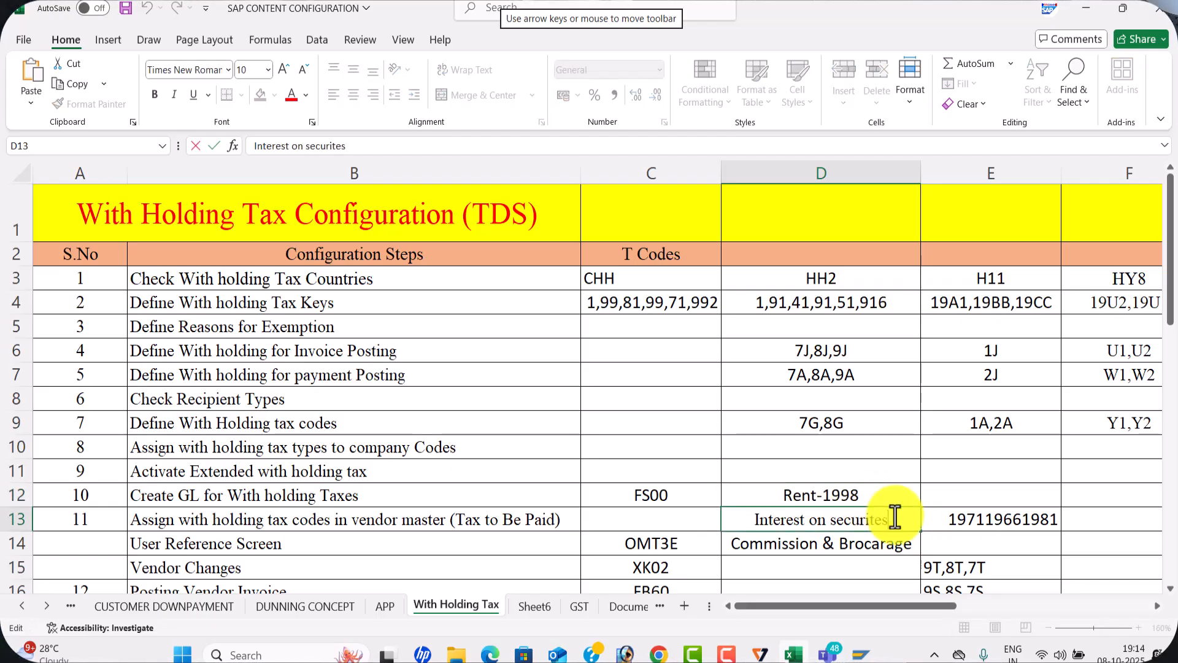
text(-1997)
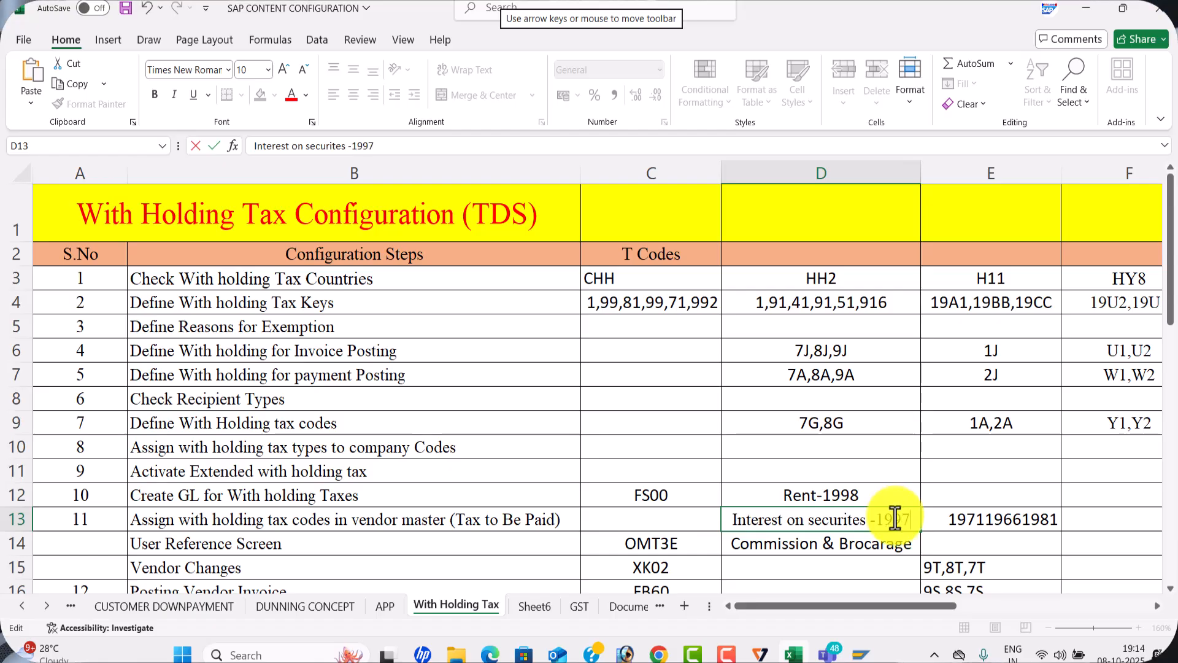
Widen column D slightly and append the tax key -1992 to Commission & Brocarage in D14
click(918, 537)
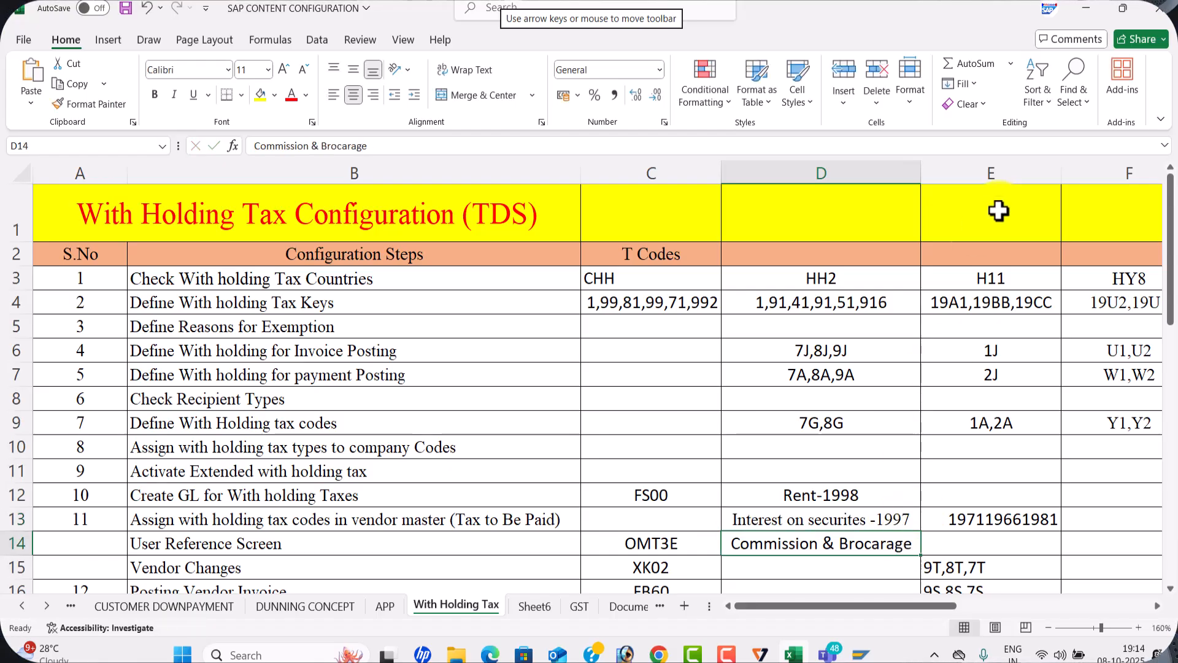
drag(919, 171, 946, 179)
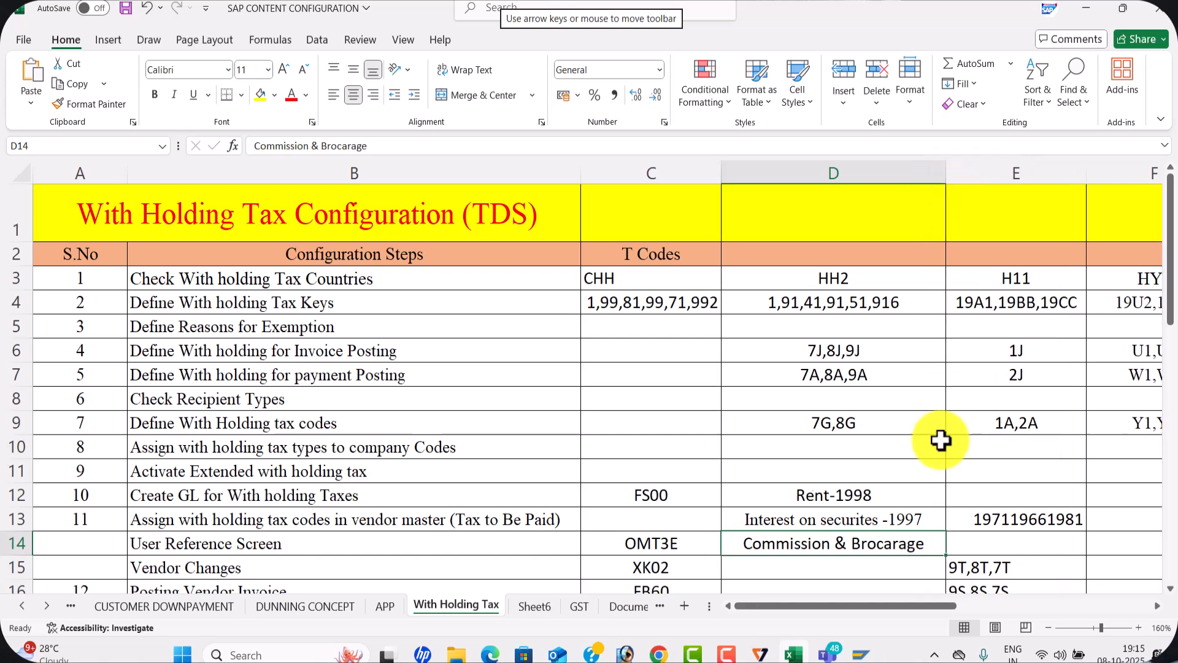
double_click(924, 538)
text(-)
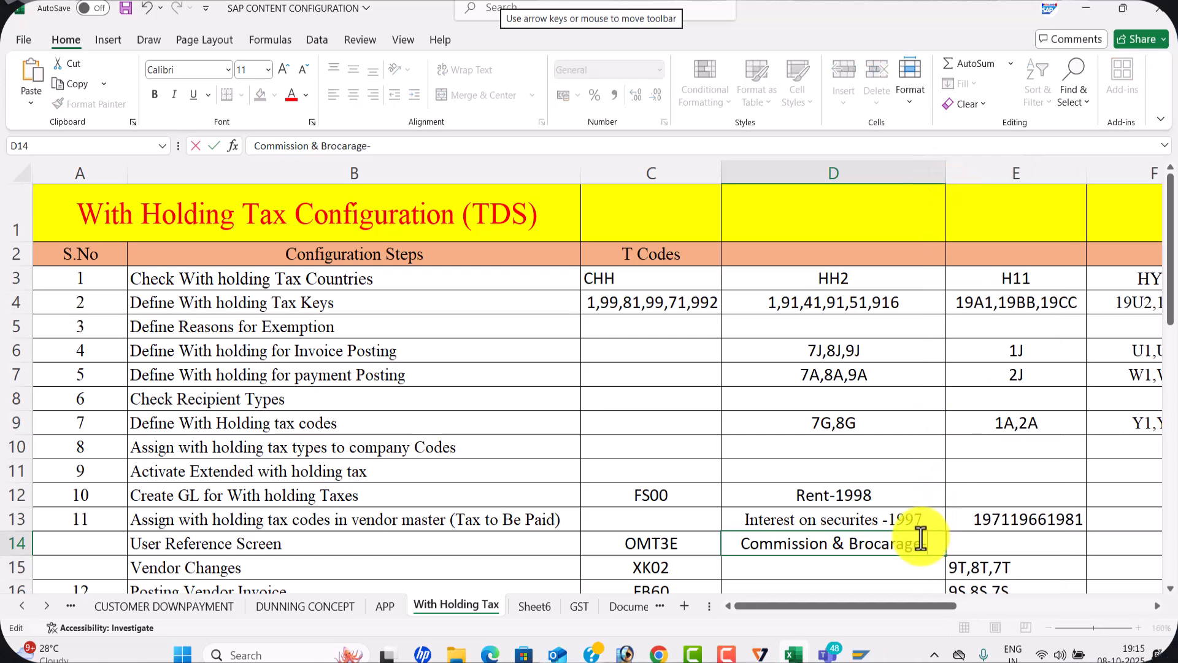
text(1992)
click(778, 421)
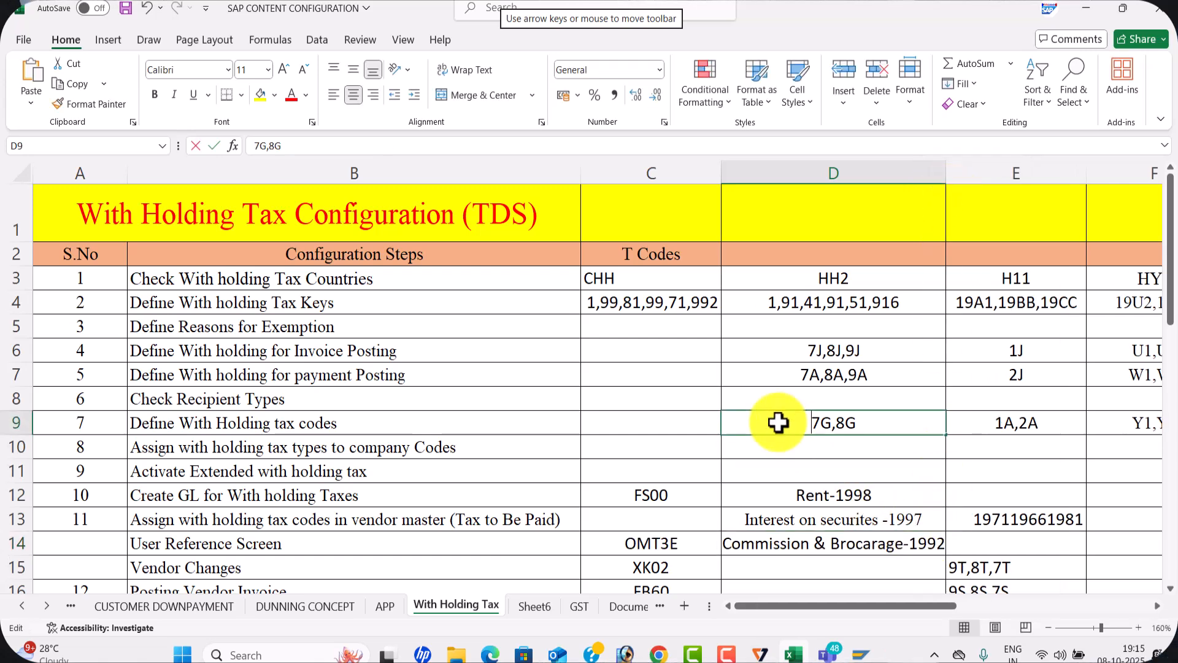
Return to Display IMG in SAP and open Define Withholding Tax Type for Invoice Posting under Calculation for country IN
key(alt+Tab)
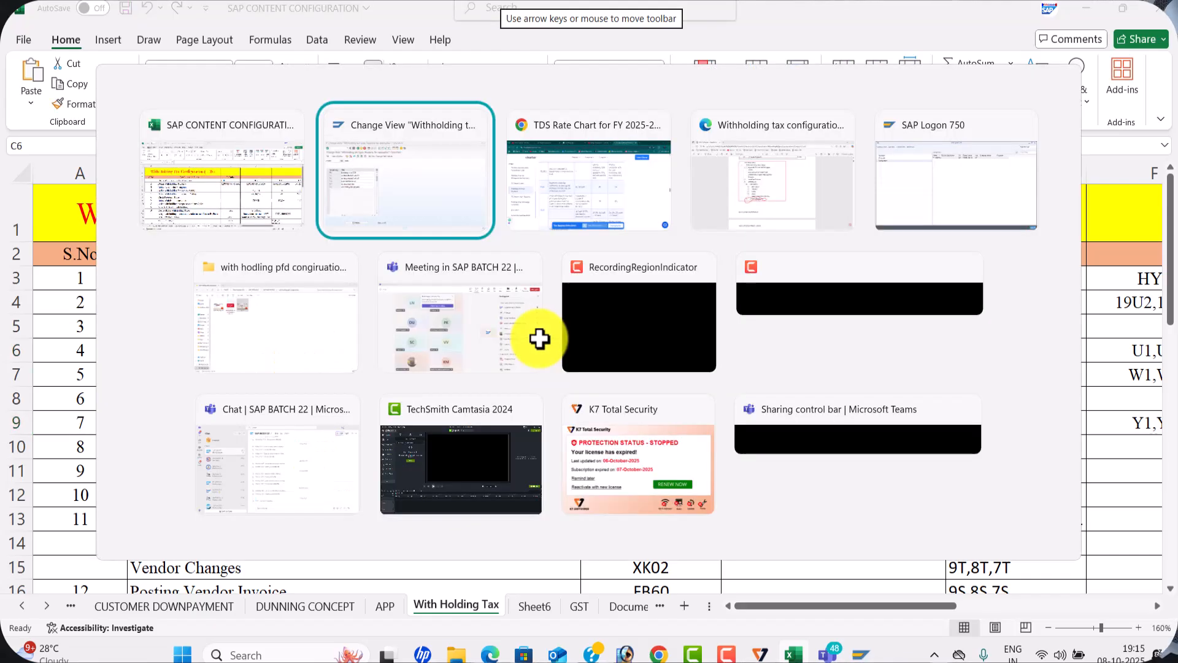
click(244, 41)
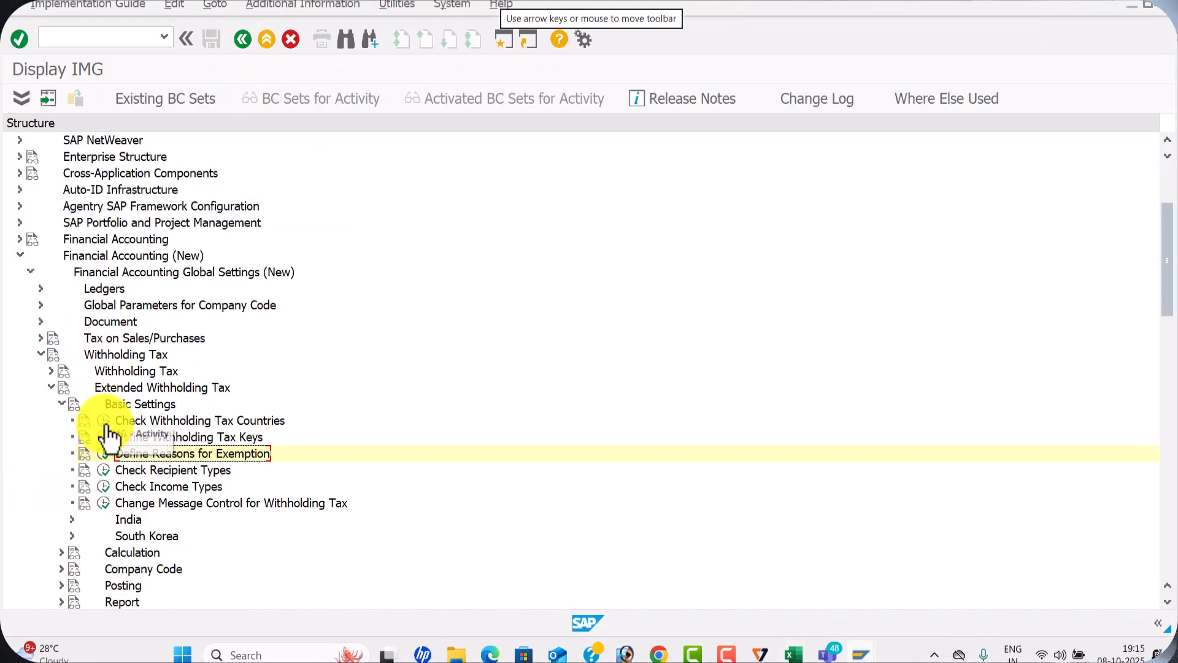
click(61, 402)
click(62, 420)
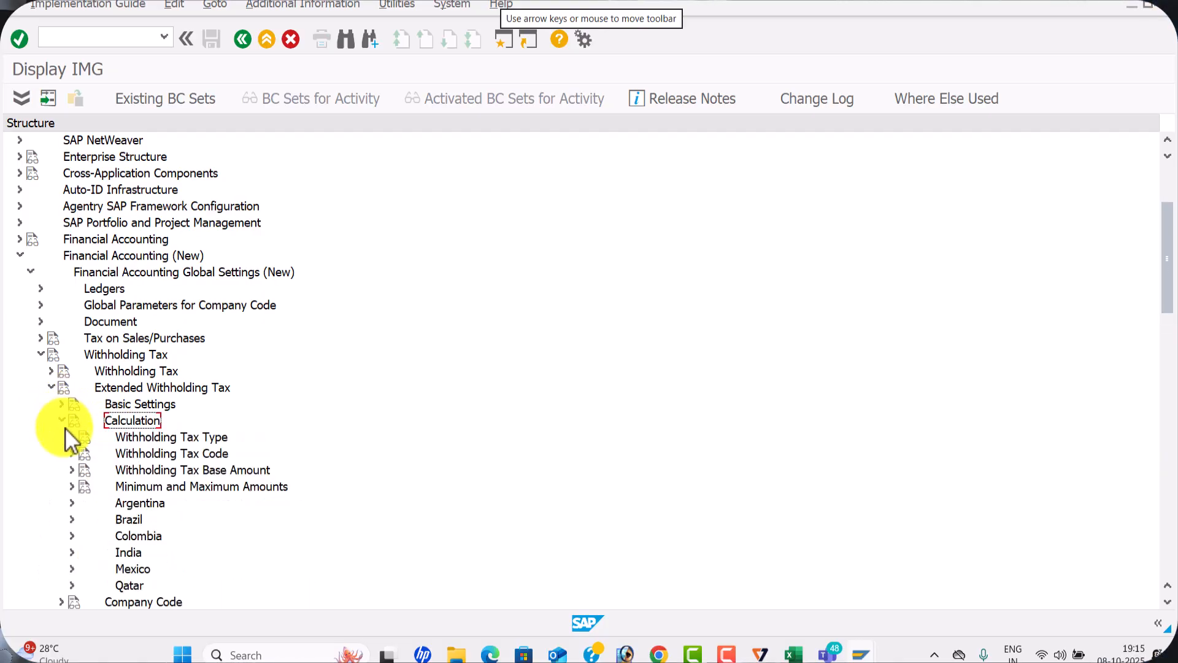
click(70, 437)
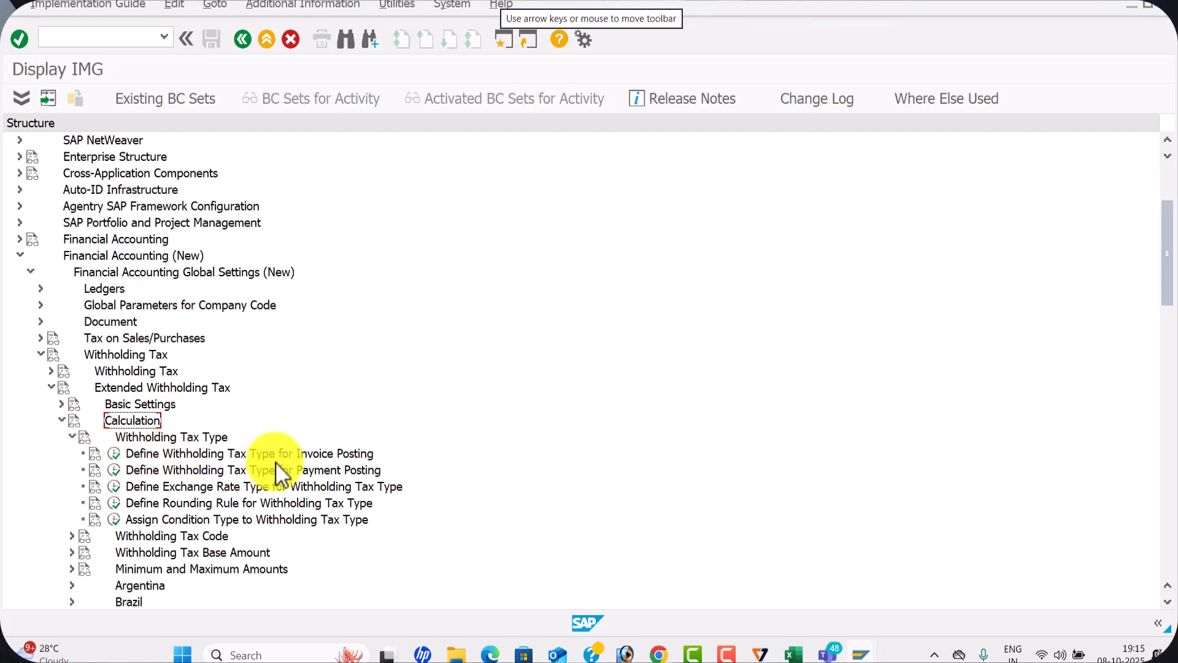
click(113, 454)
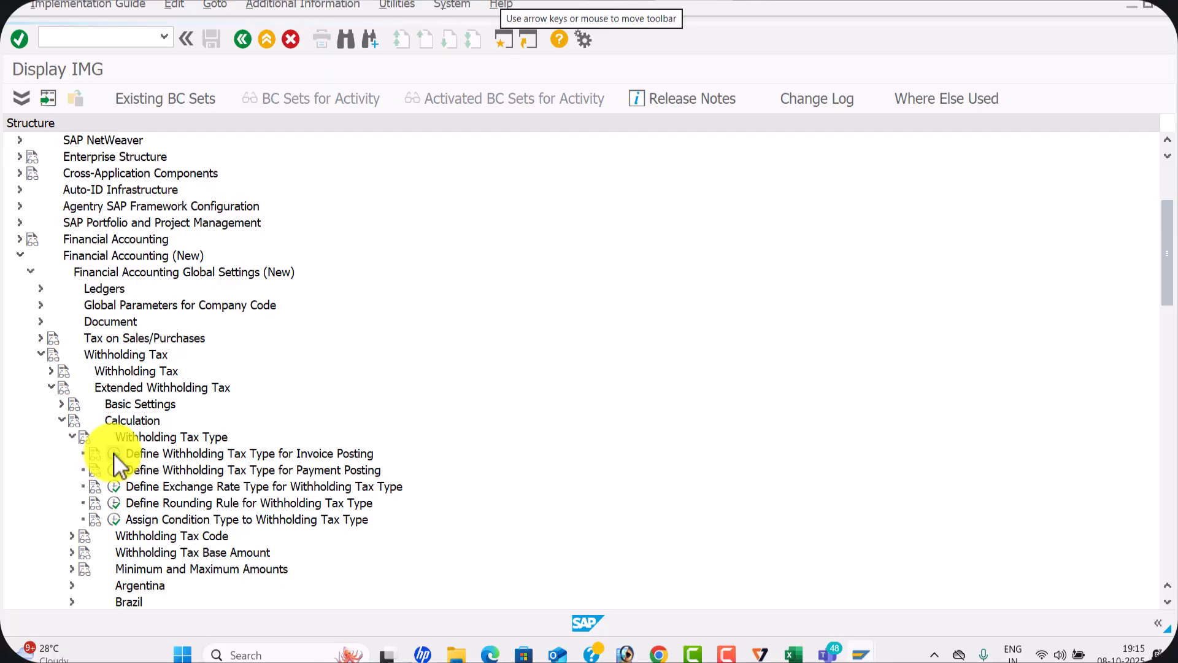
click(160, 306)
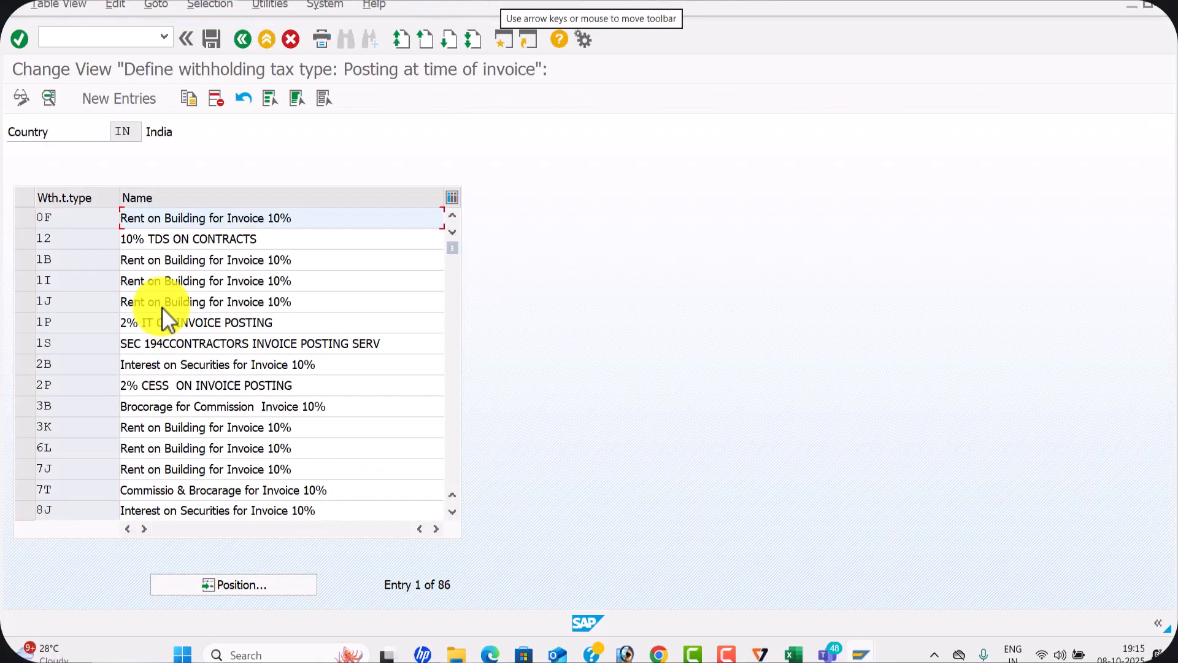
Switch to the PDF configuration guide and review the section on defining withholding tax for invoice posting, including the 94C Contractors example settings
key(alt+Tab)
key(alt+Tab)
key(alt+Tab)
scroll(219, 444, down, 7)
scroll(419, 393, down, 10)
scroll(417, 395, down, 6)
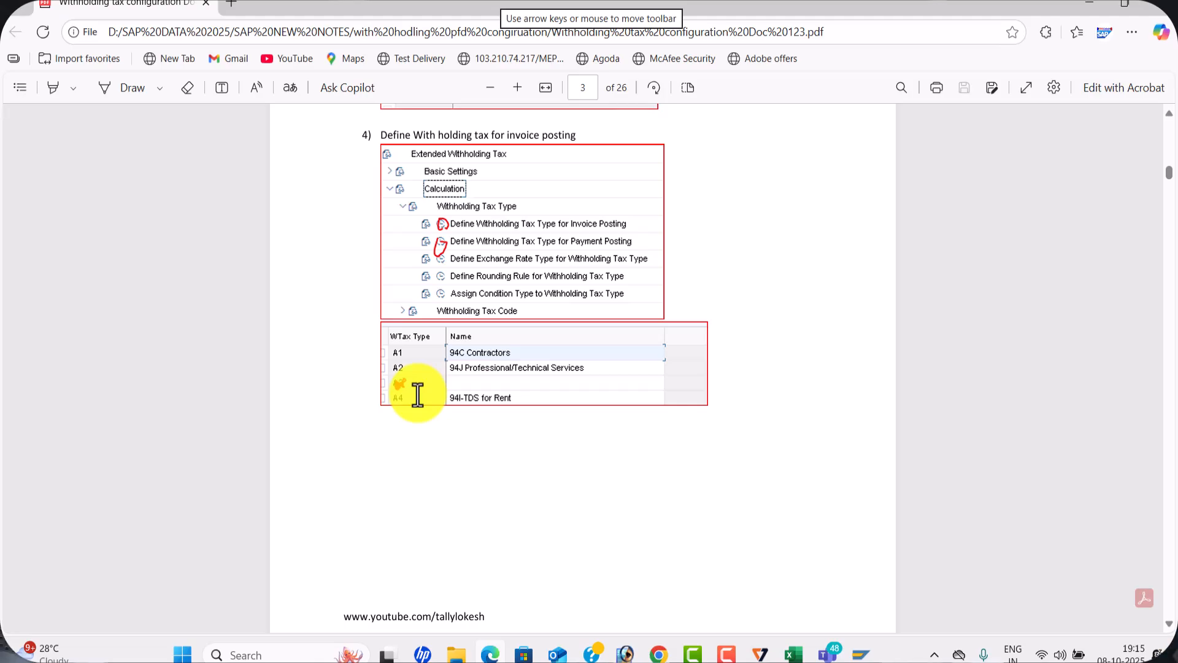
scroll(417, 395, down, 8)
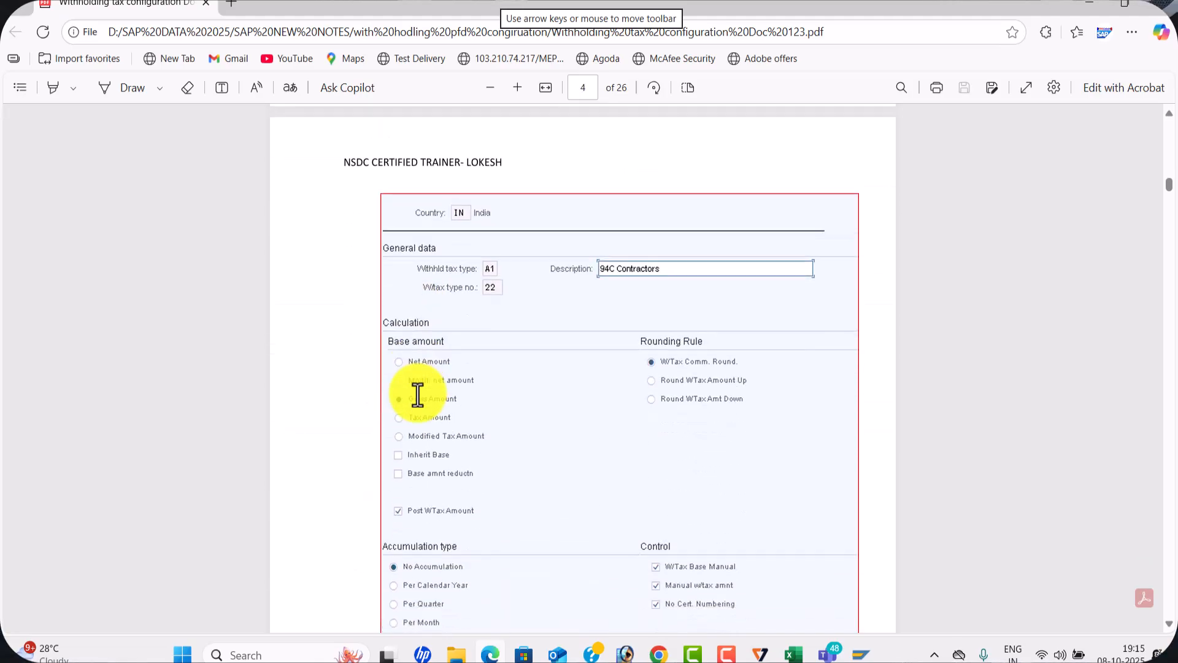
Switch to SAP and start a new invoice-posting entry with withholding tax type 7W and description Rent on Building for Invoice 10%
key(alt+Tab)
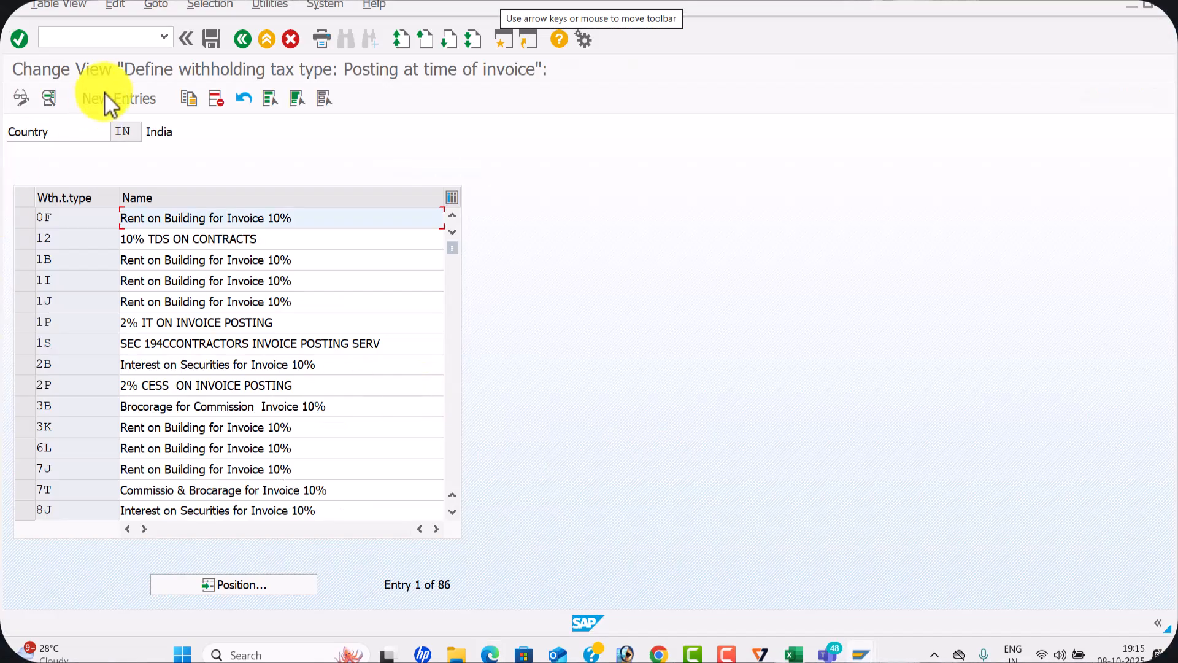
click(119, 97)
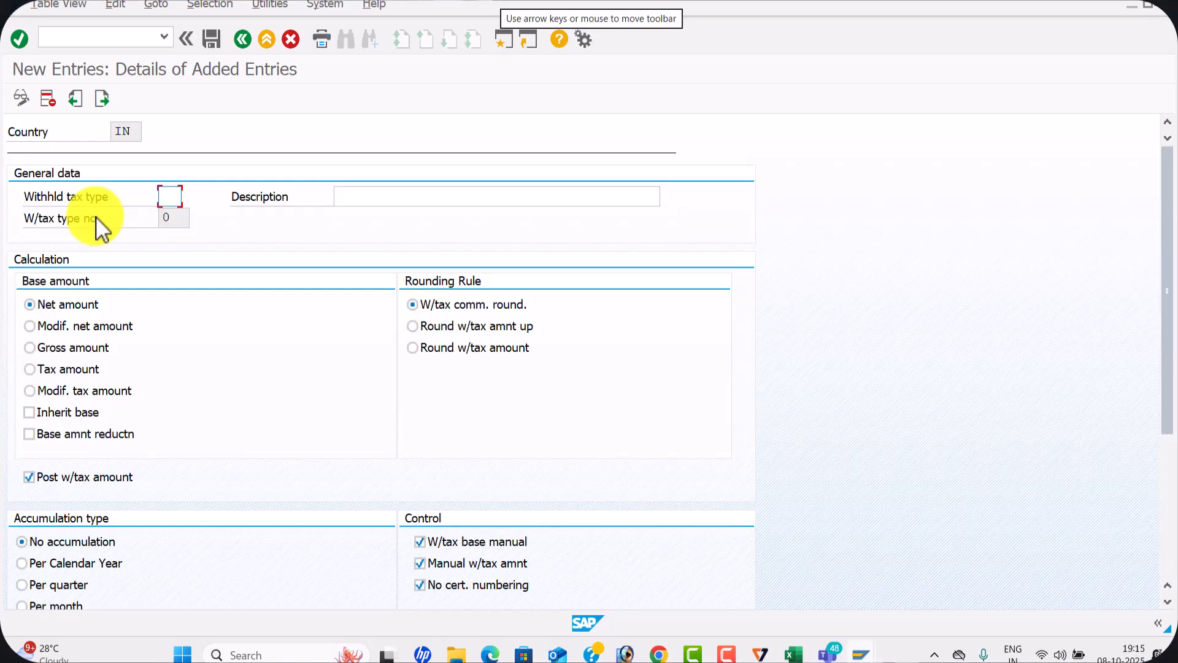
text(7)
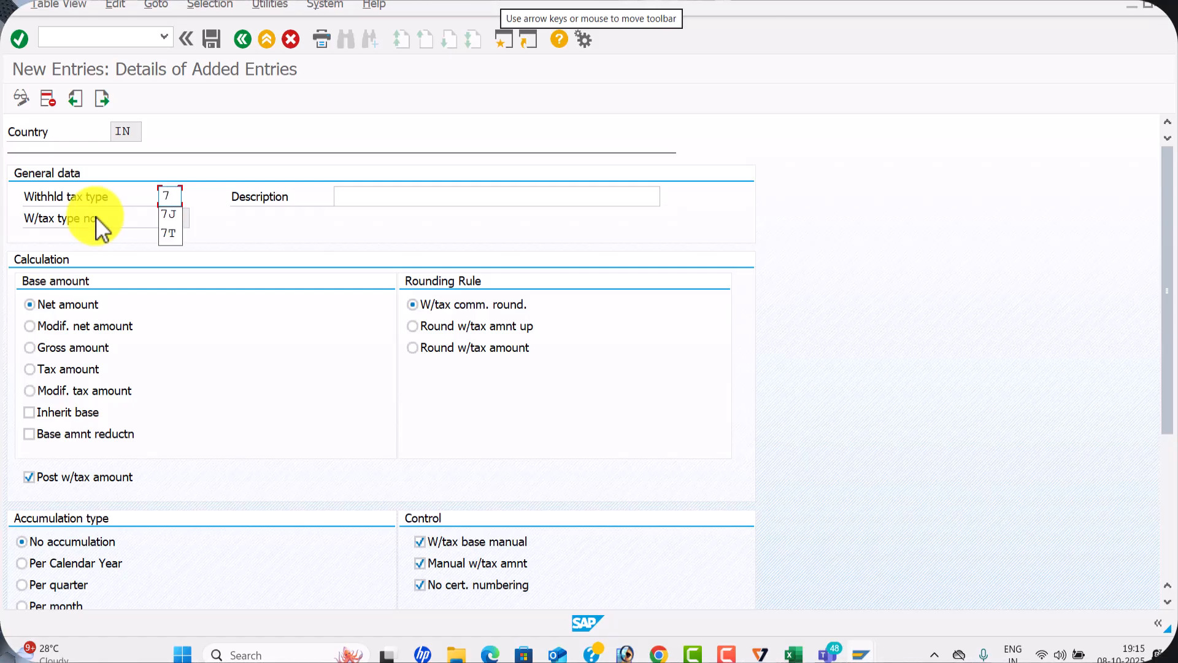
text(w)
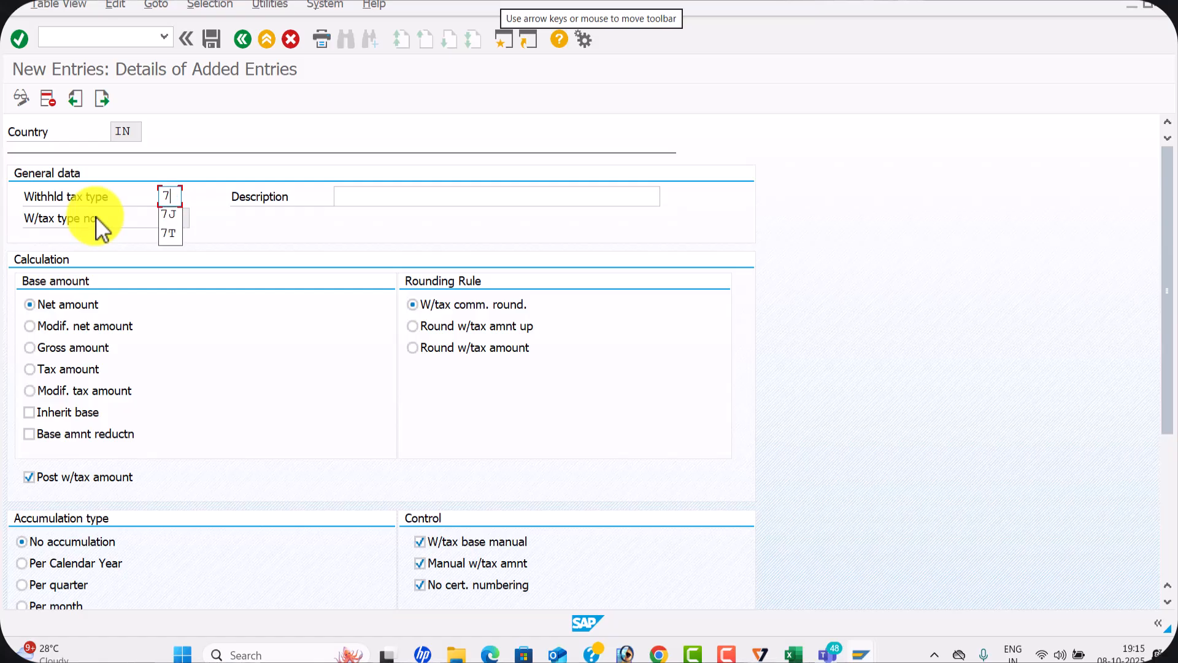
key(Return)
click(383, 195)
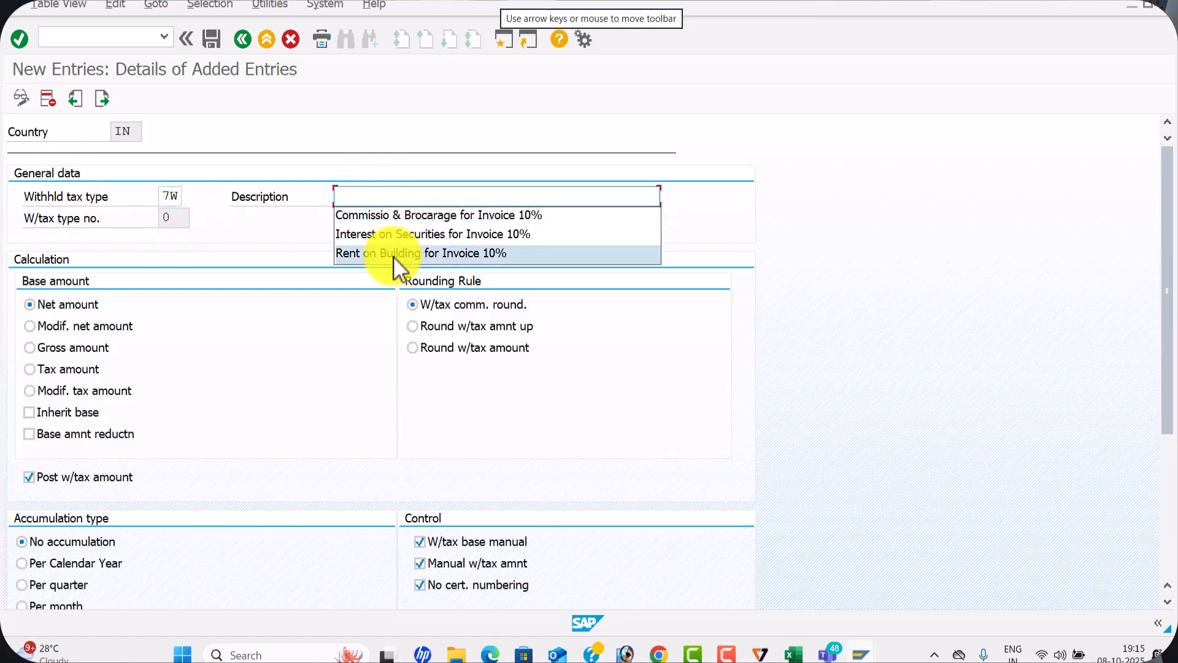
click(396, 253)
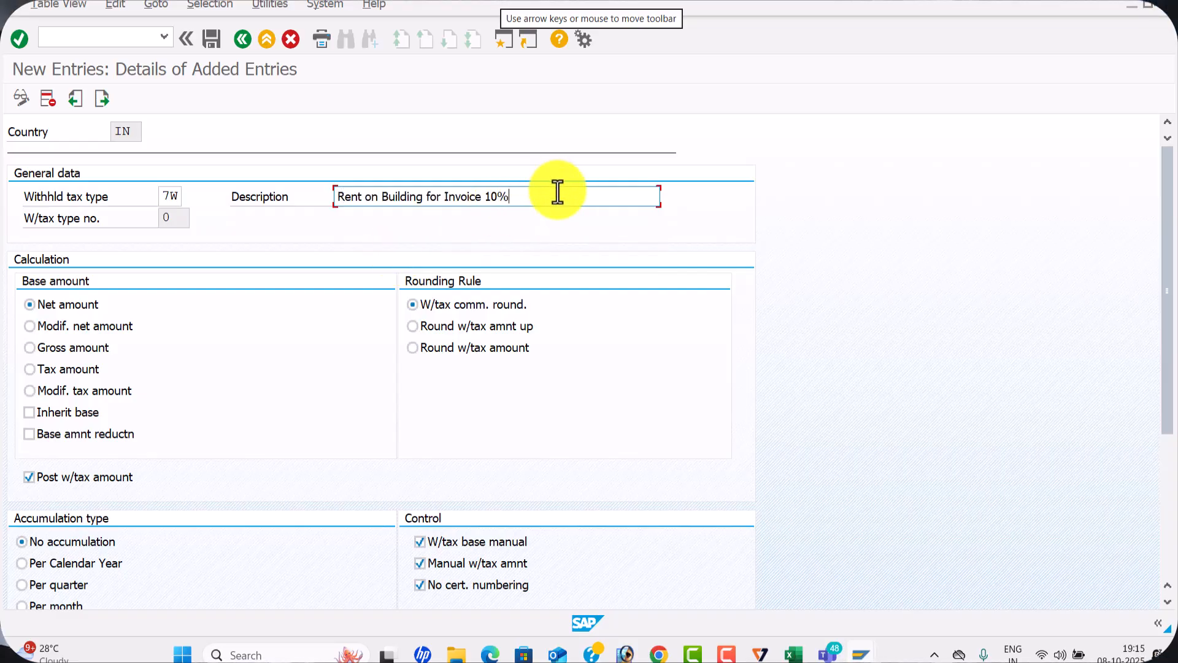
Base withholding tax type 7W on the gross amount and save it to the WAL1 withholding tax customizing request
click(40, 347)
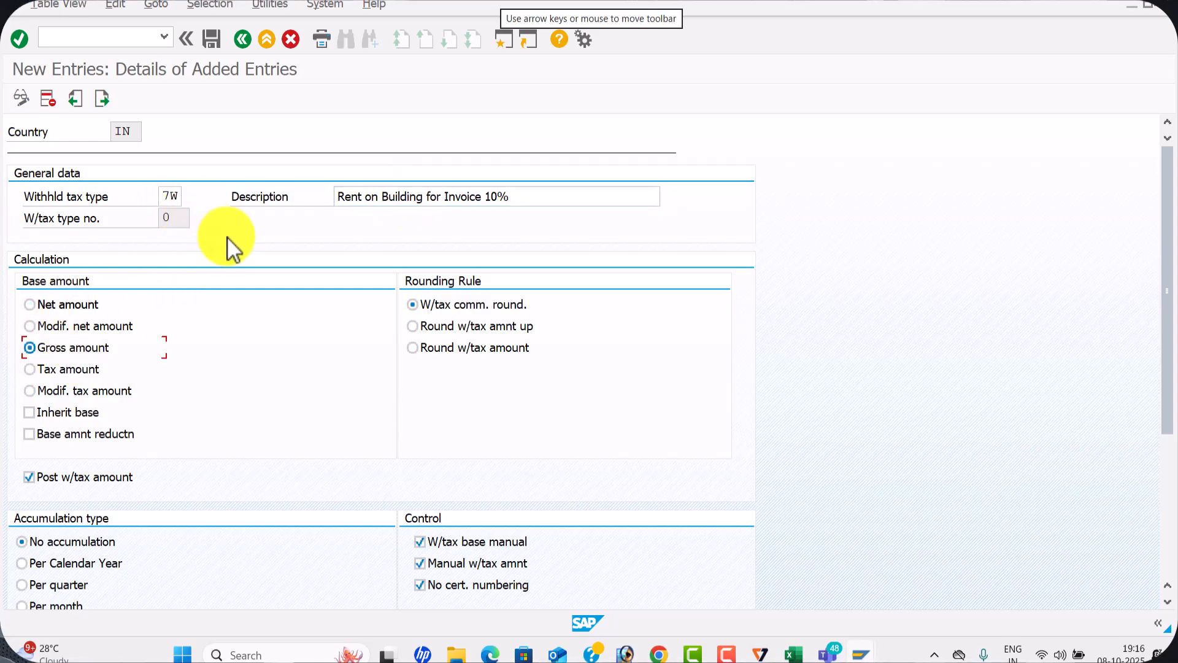
key(Return)
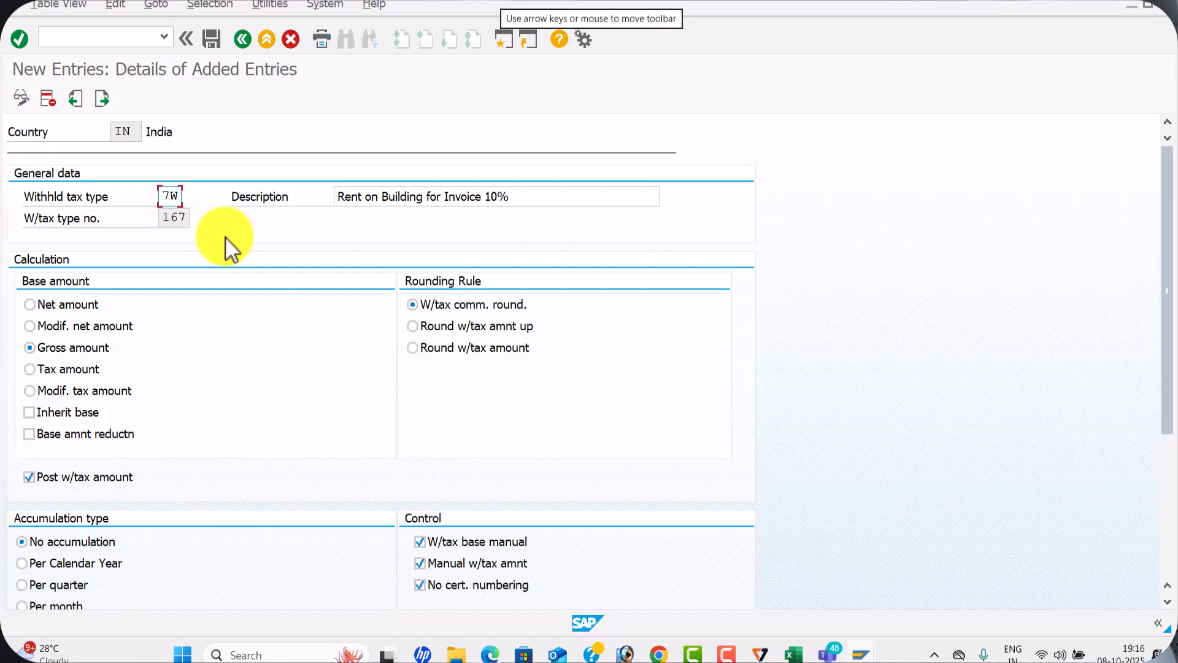
scroll(196, 283, down, 3)
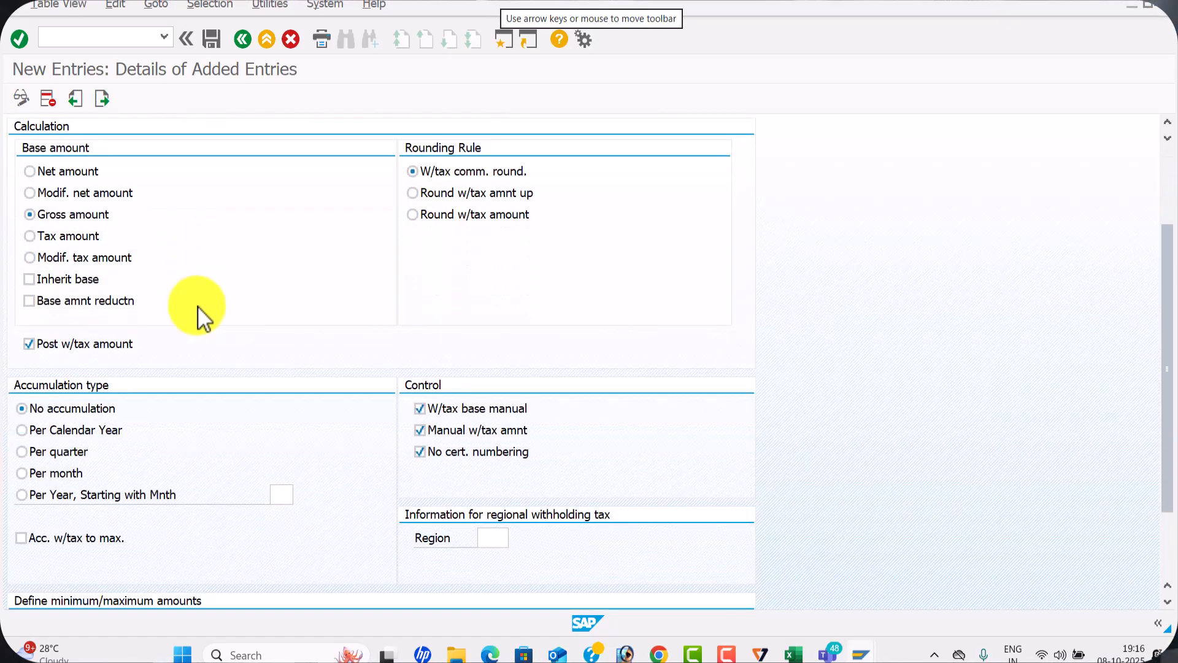
scroll(198, 305, up, 3)
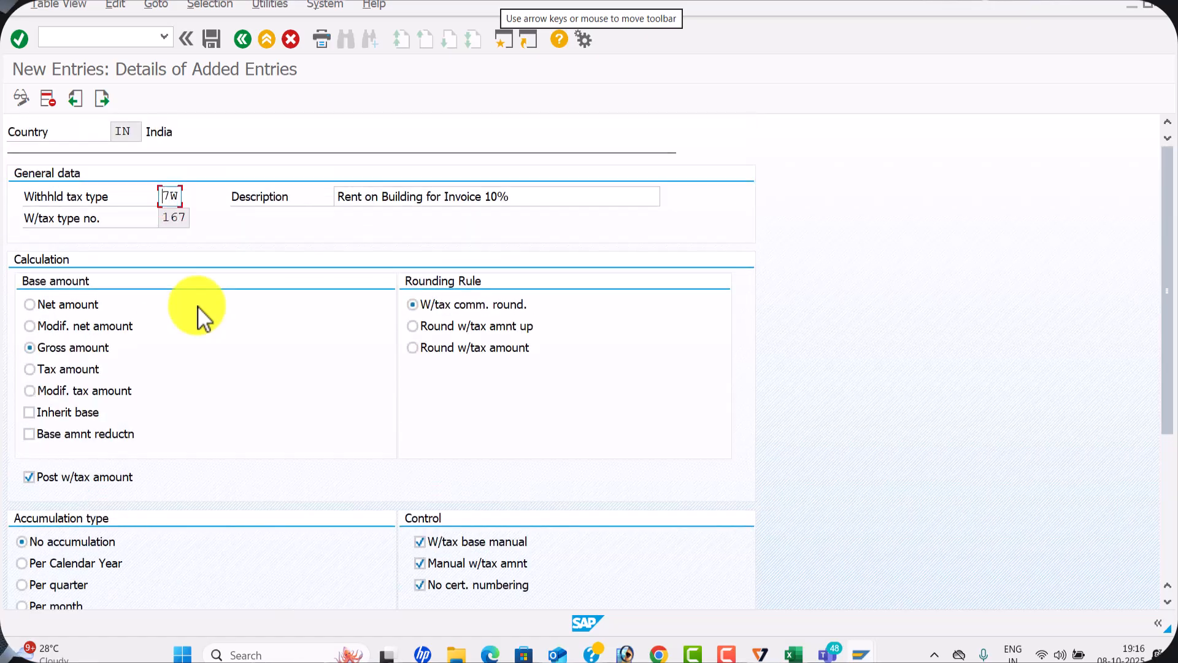
click(217, 38)
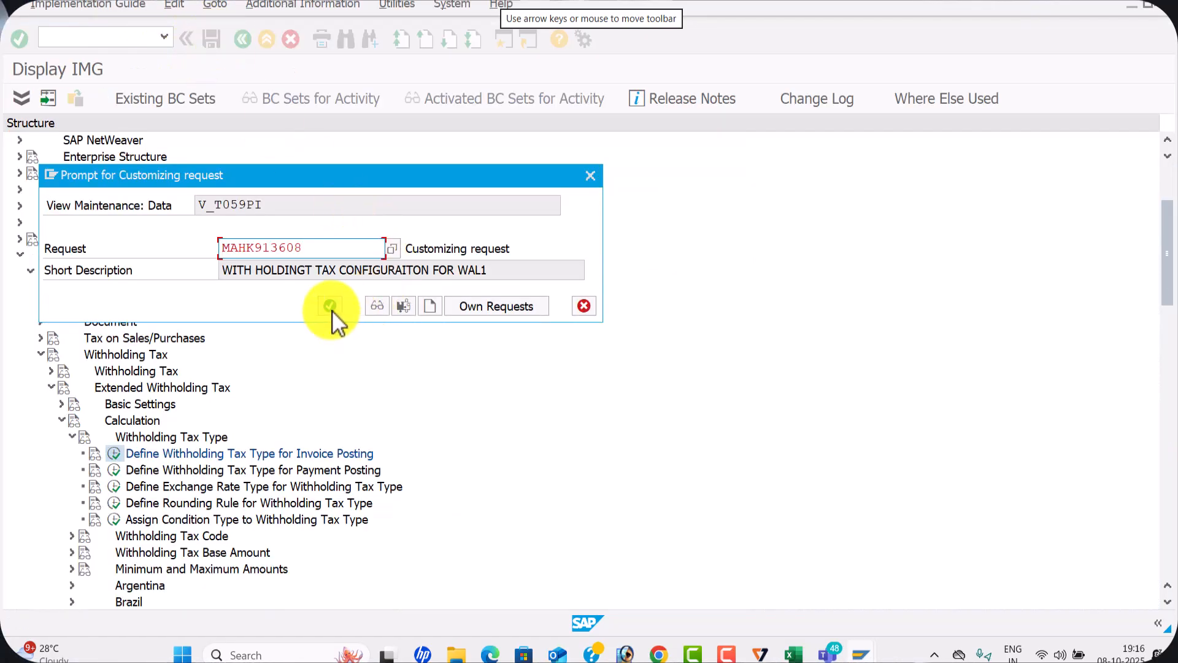
click(330, 305)
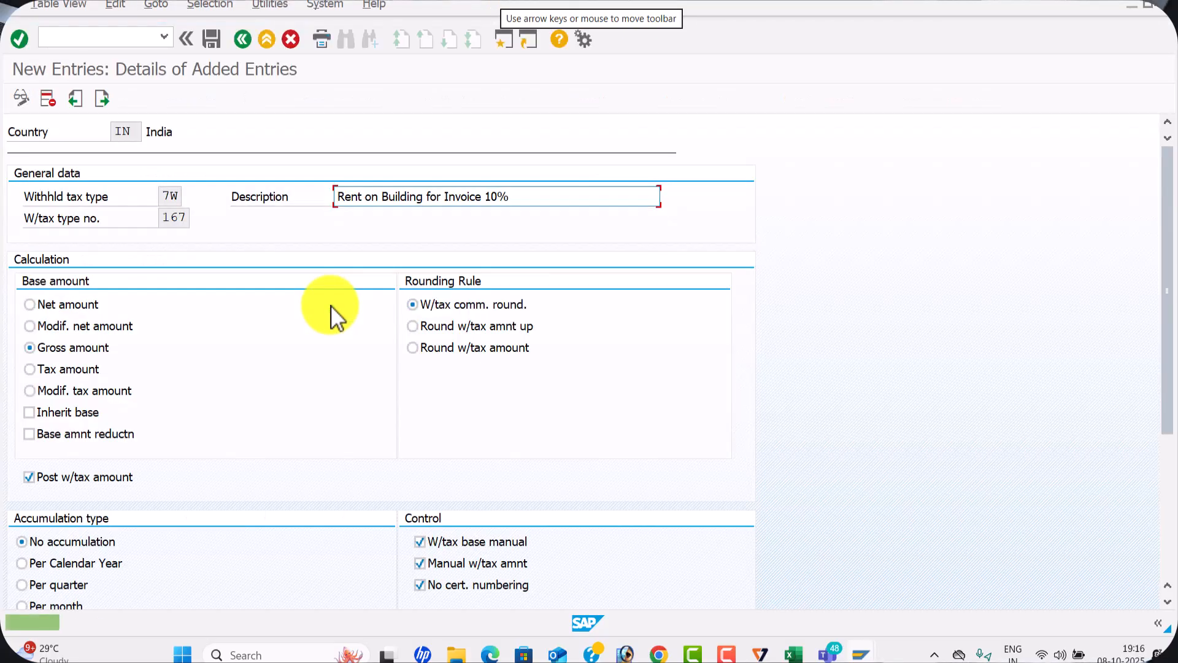
After checking the Excel configuration sheet, create and save withholding tax type 6W, Interest on Securities for Invoice 10%, based on gross amount
click(103, 99)
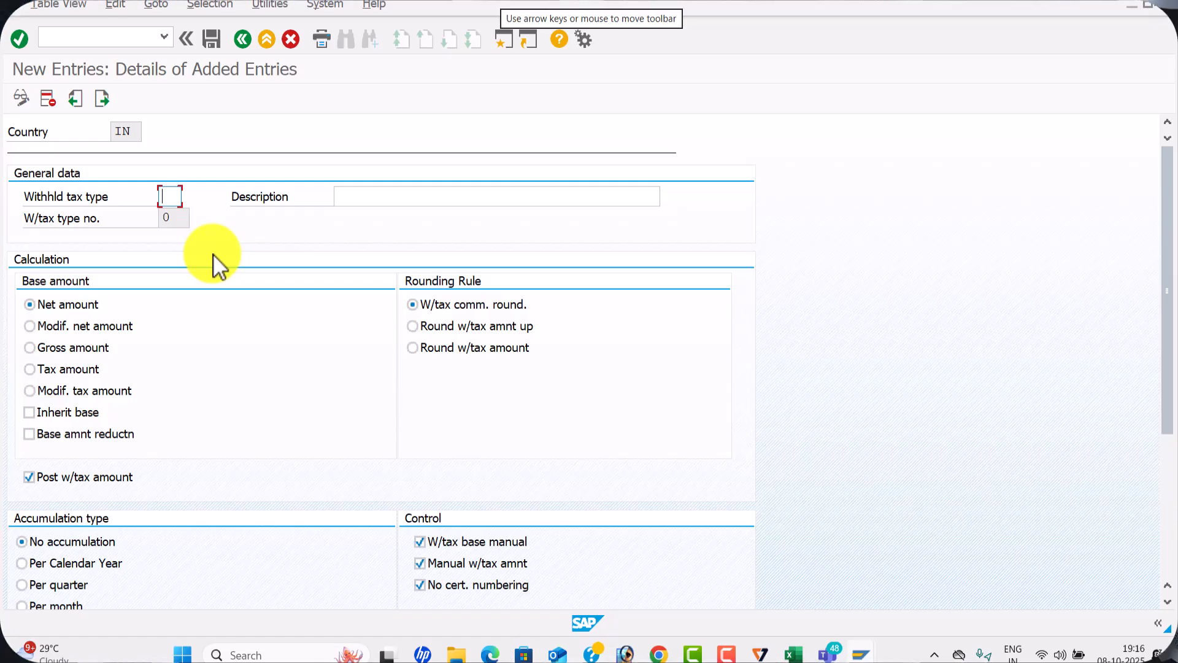
key(alt+Tab)
key(alt+Tab)
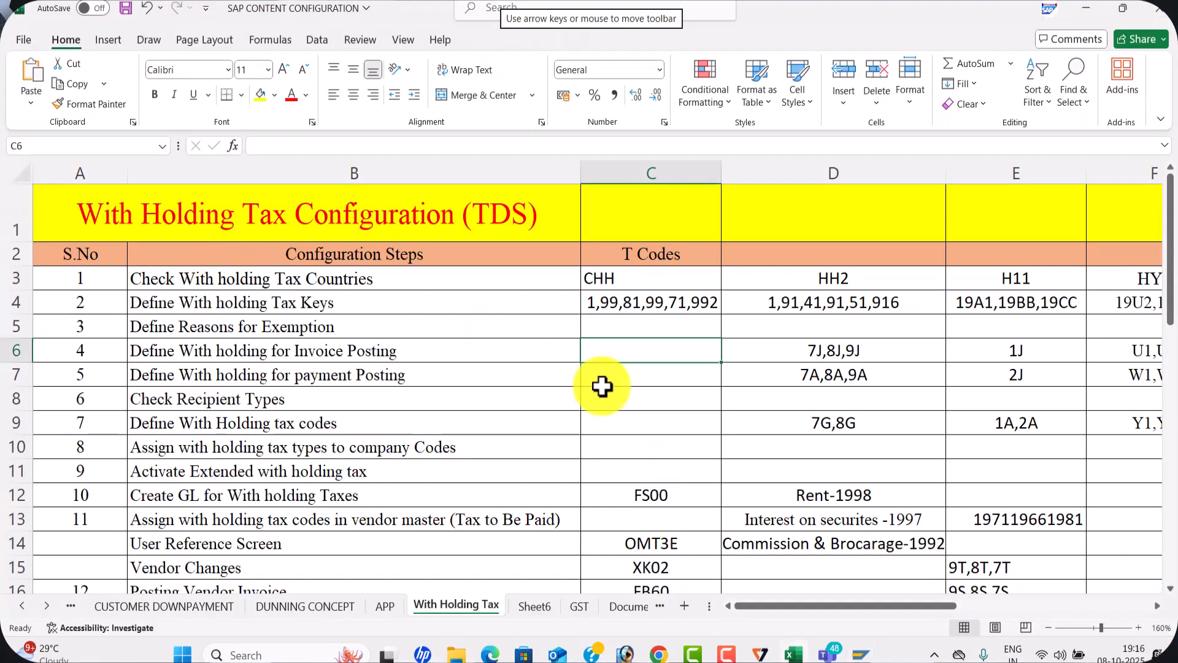
click(789, 523)
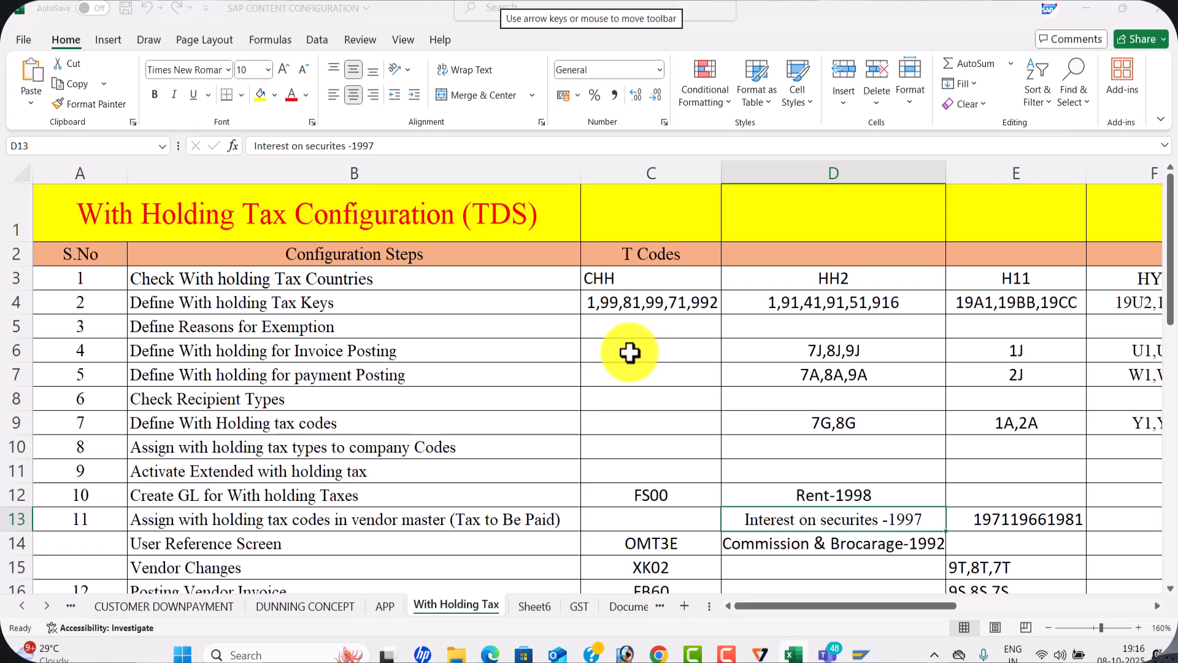
key(alt+Tab)
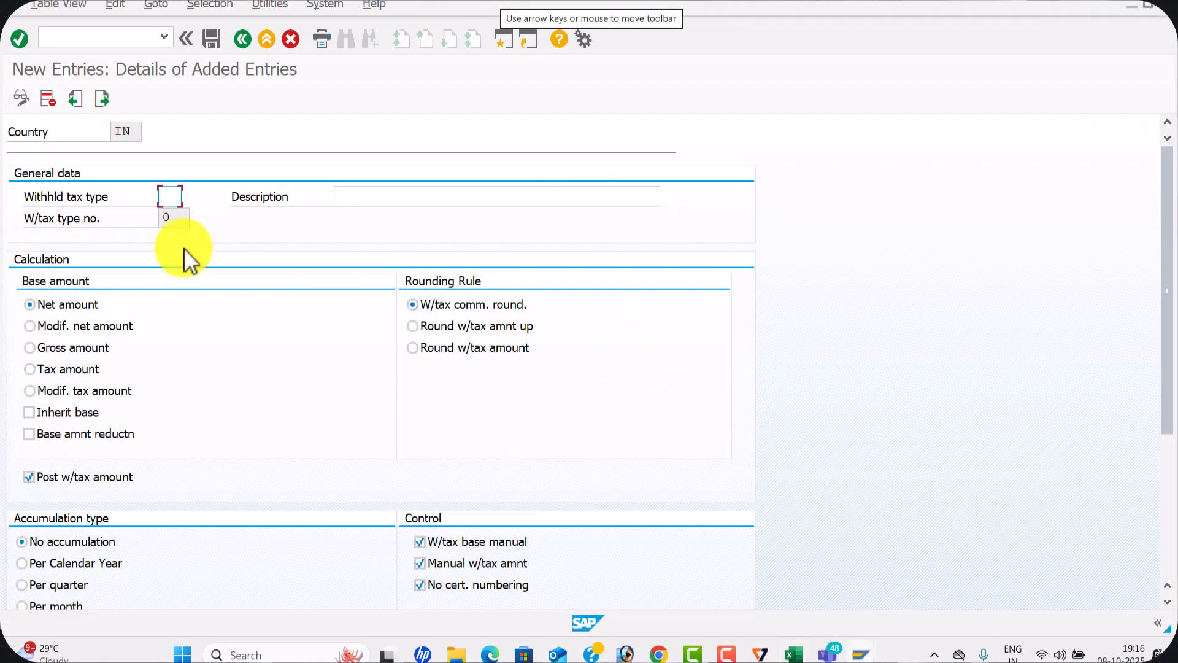
text(6W)
click(428, 201)
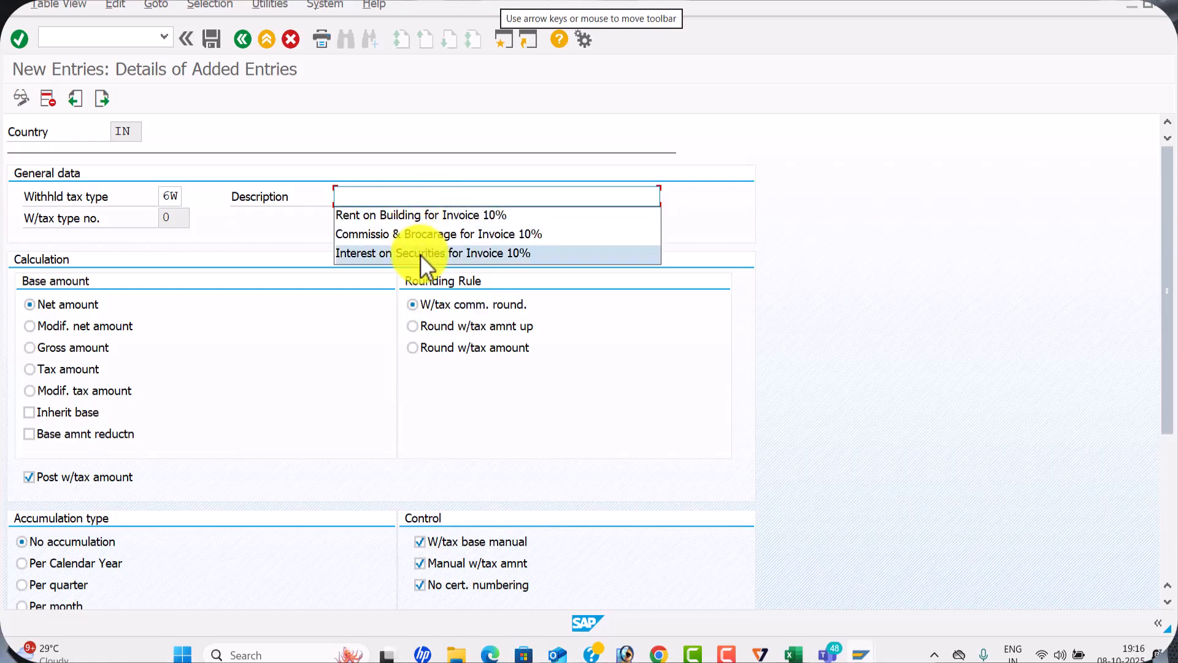
click(422, 253)
click(29, 347)
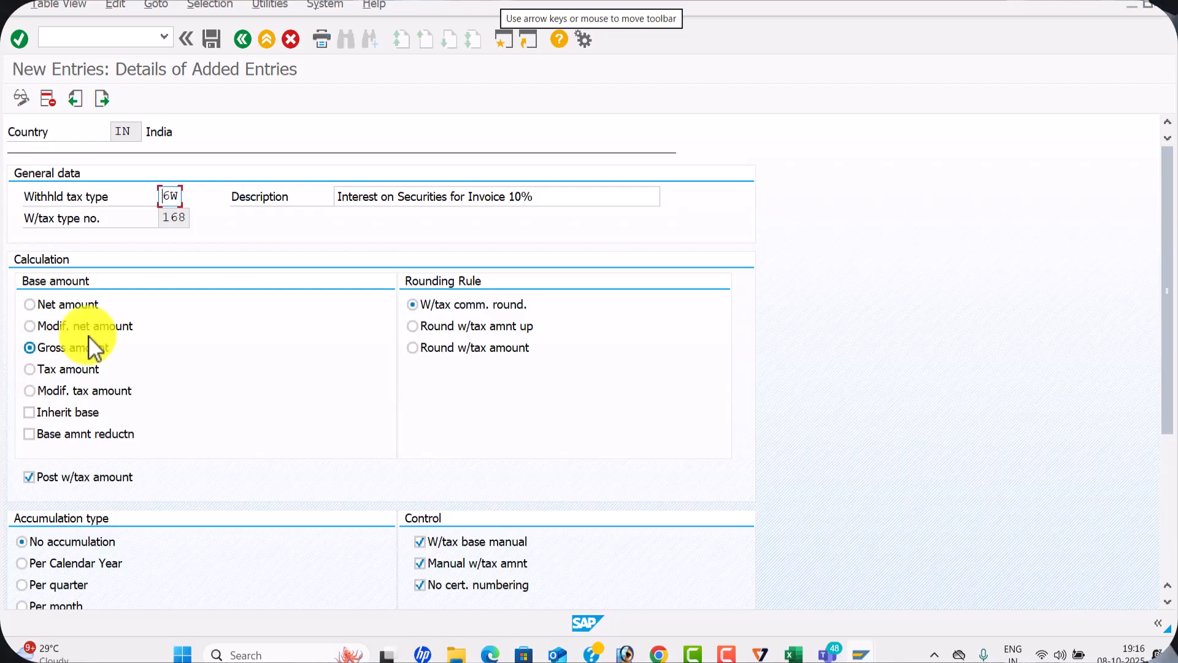
click(211, 40)
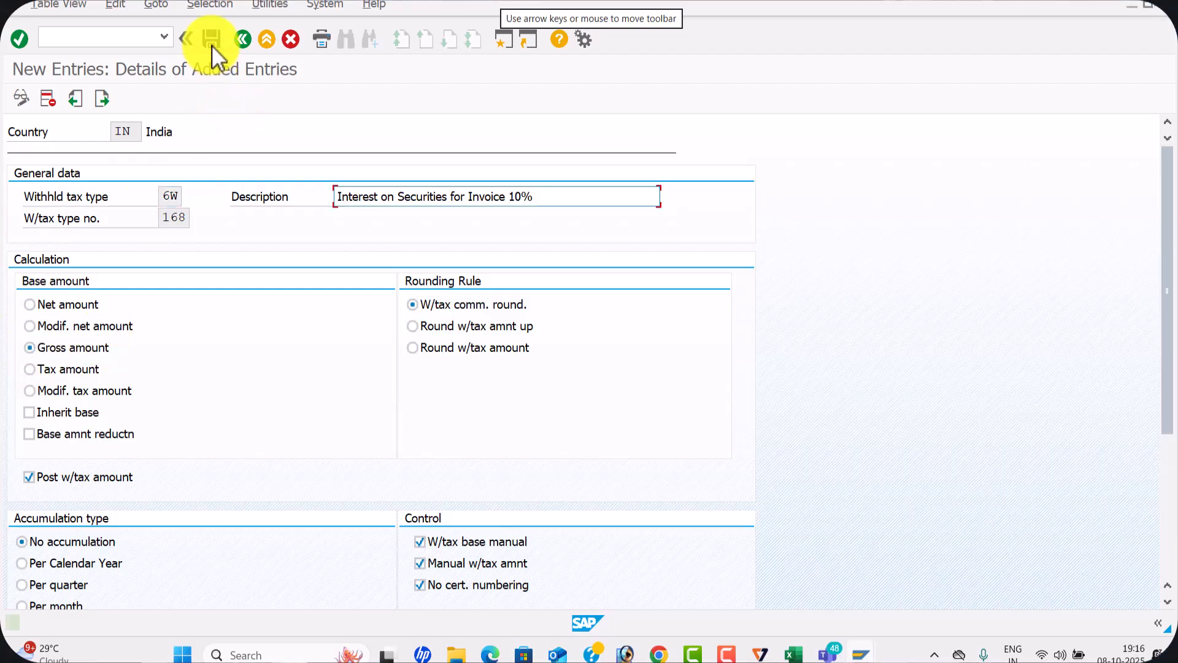
Create and save withholding tax type 5W with description Commissio & Brocarage for Invoice 10%, based on the gross amount
click(103, 101)
click(100, 97)
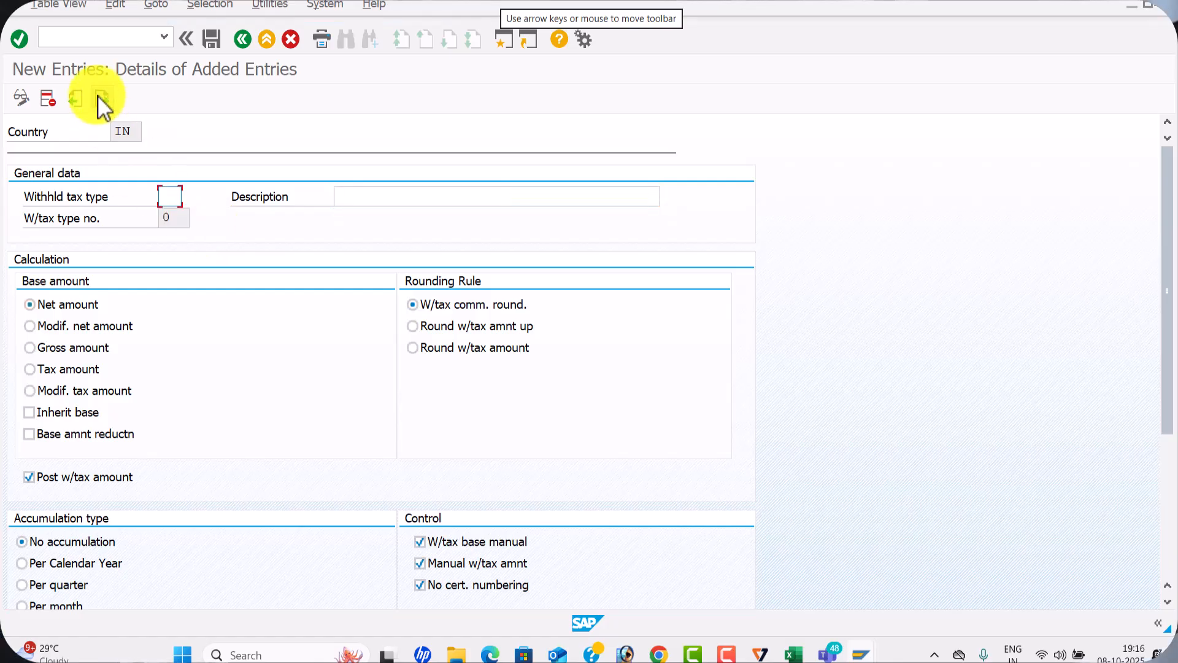
text(5W)
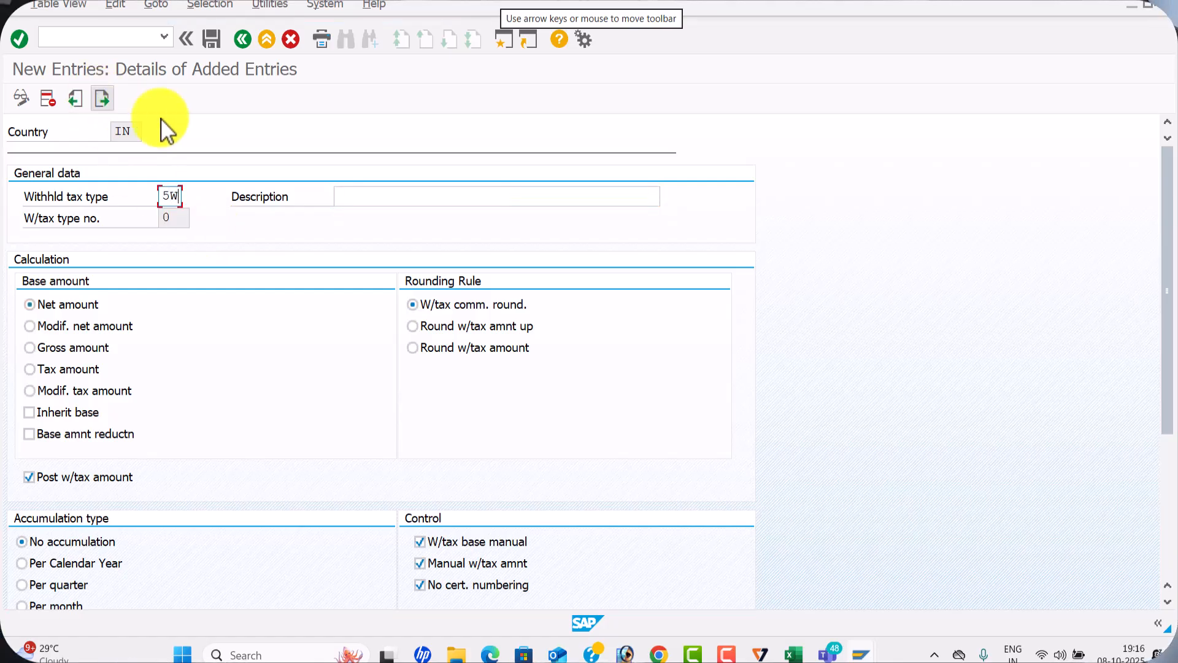
click(394, 197)
click(400, 253)
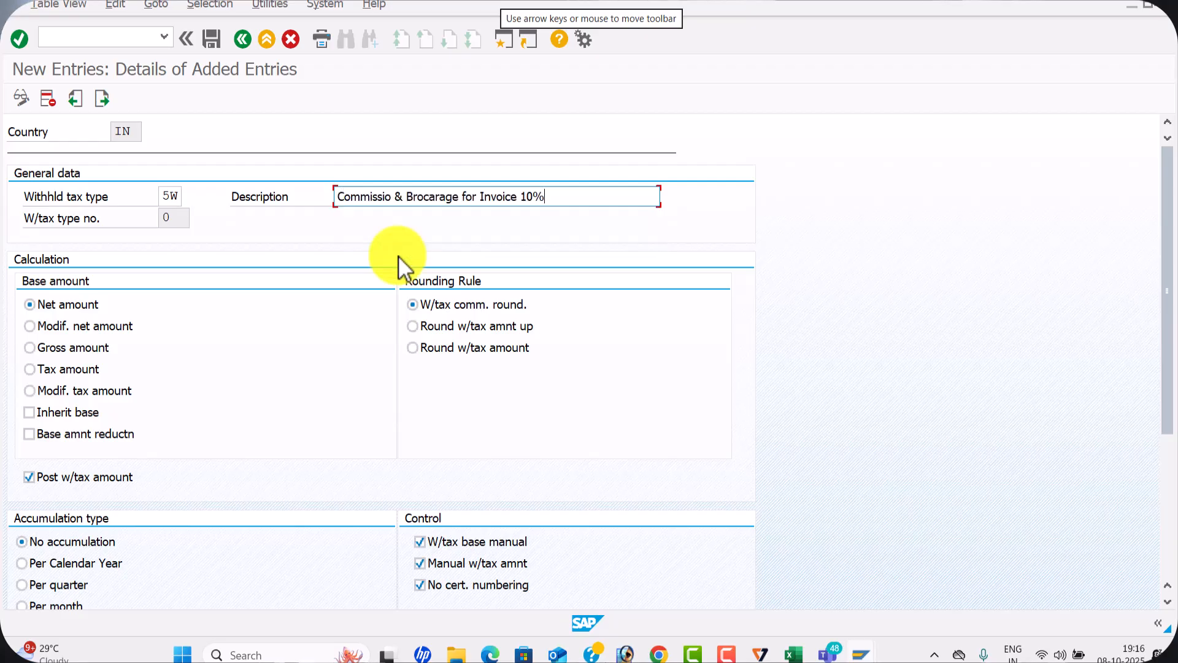
click(42, 348)
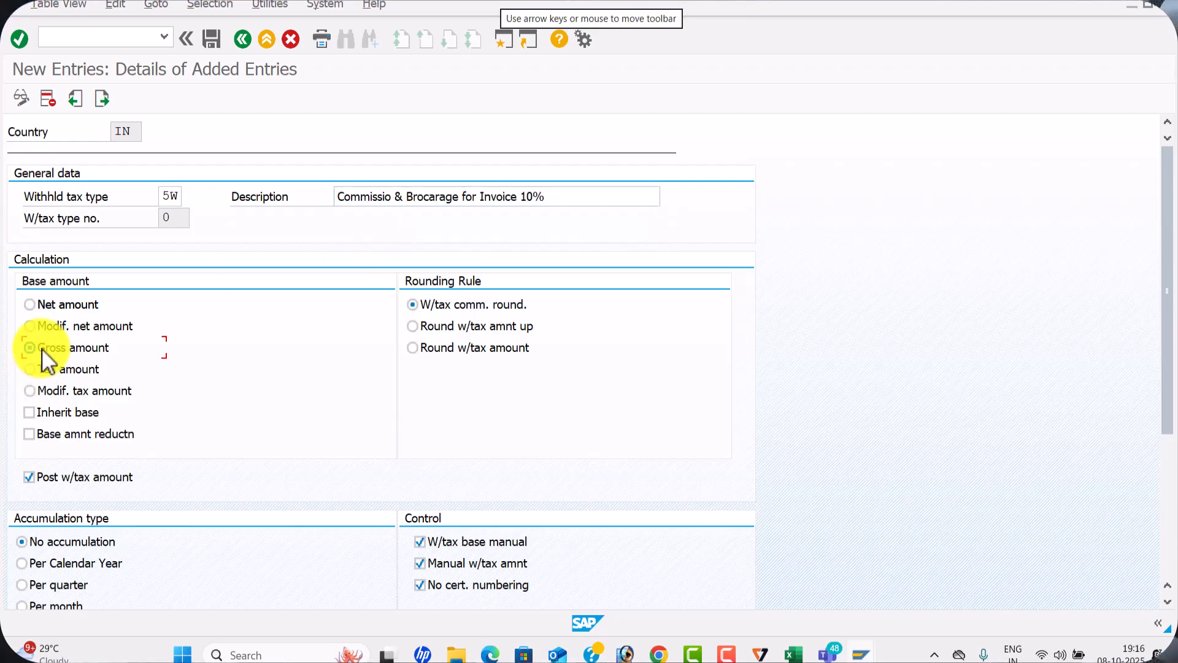
click(211, 39)
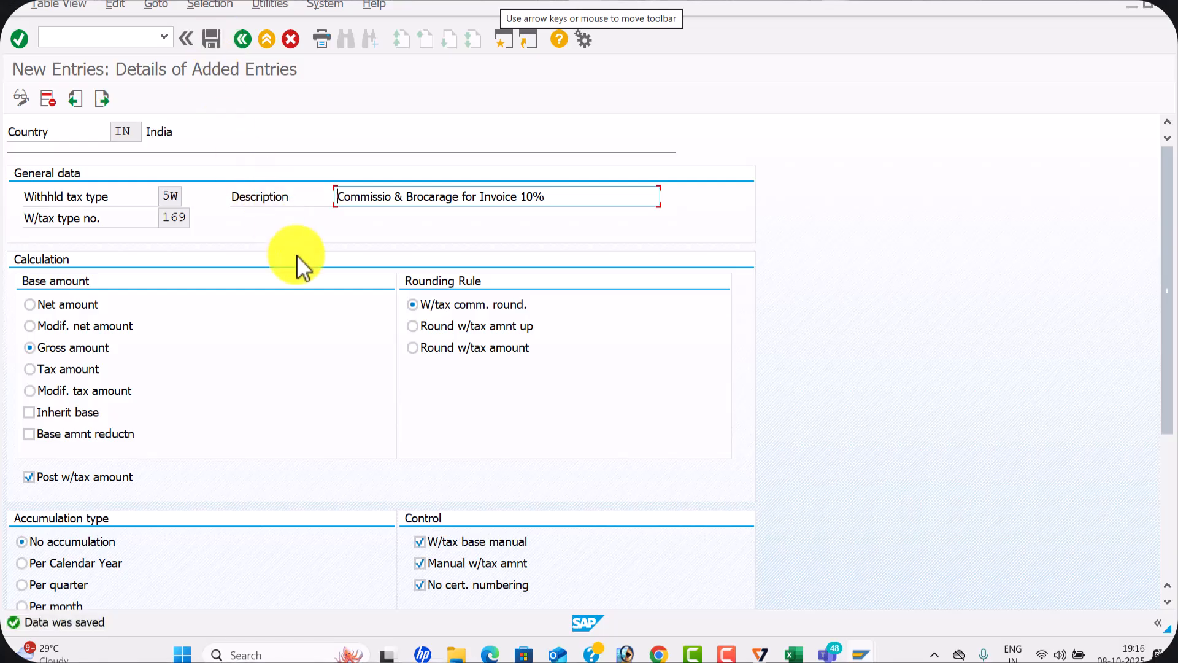
Switch to the Excel configuration sheet and record 7W,6W,5W in C6 for Define With holding for Invoice Posting
key(alt+Tab)
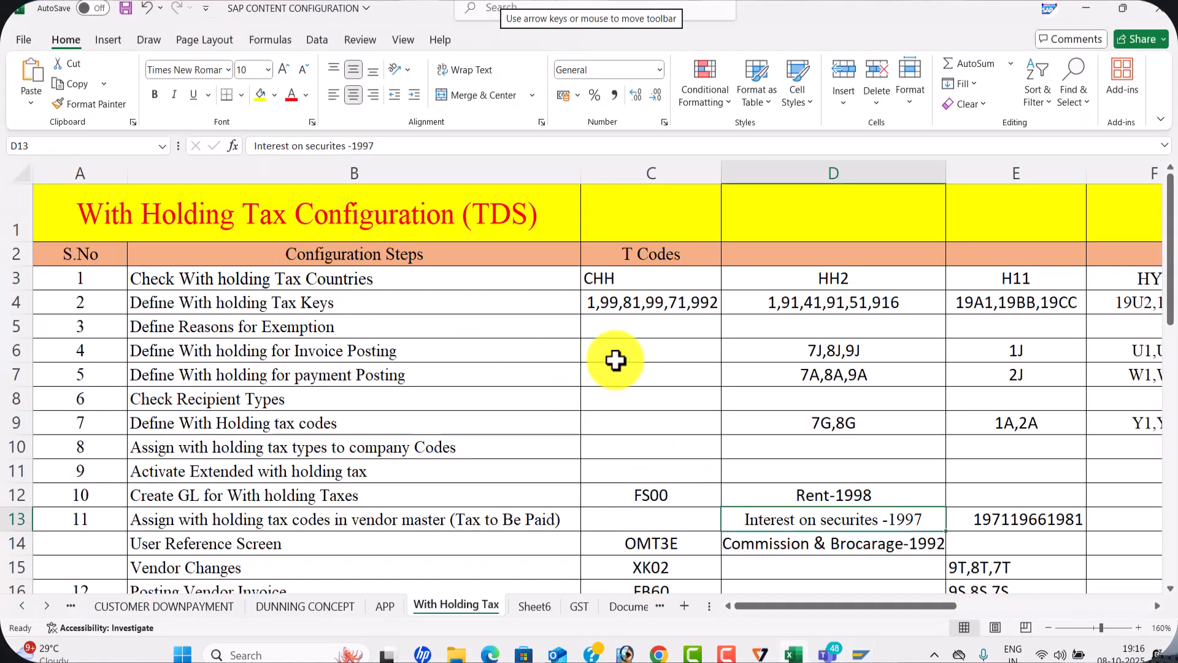
click(607, 348)
text(7W)
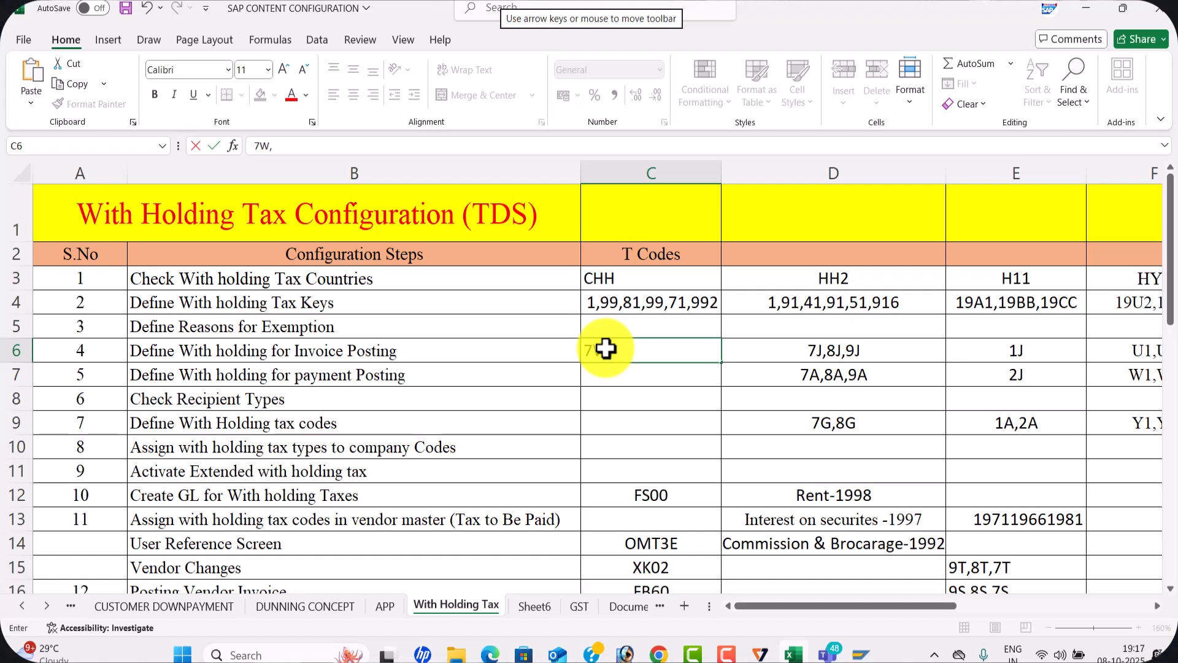
text(,6W)
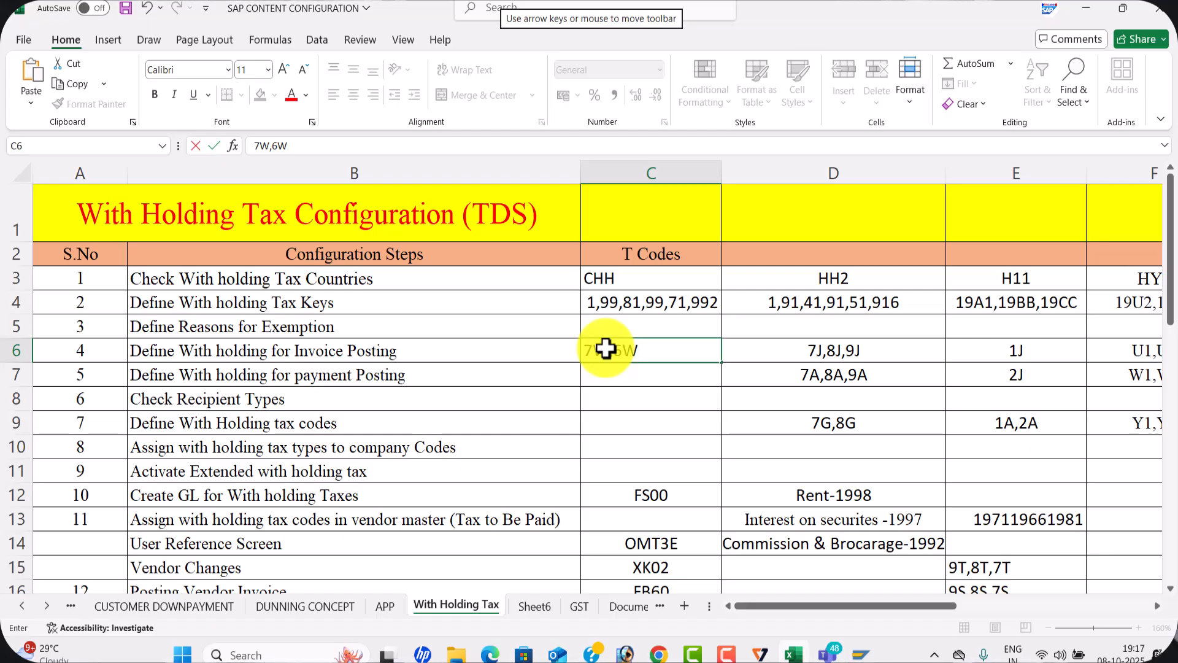
text(,5W)
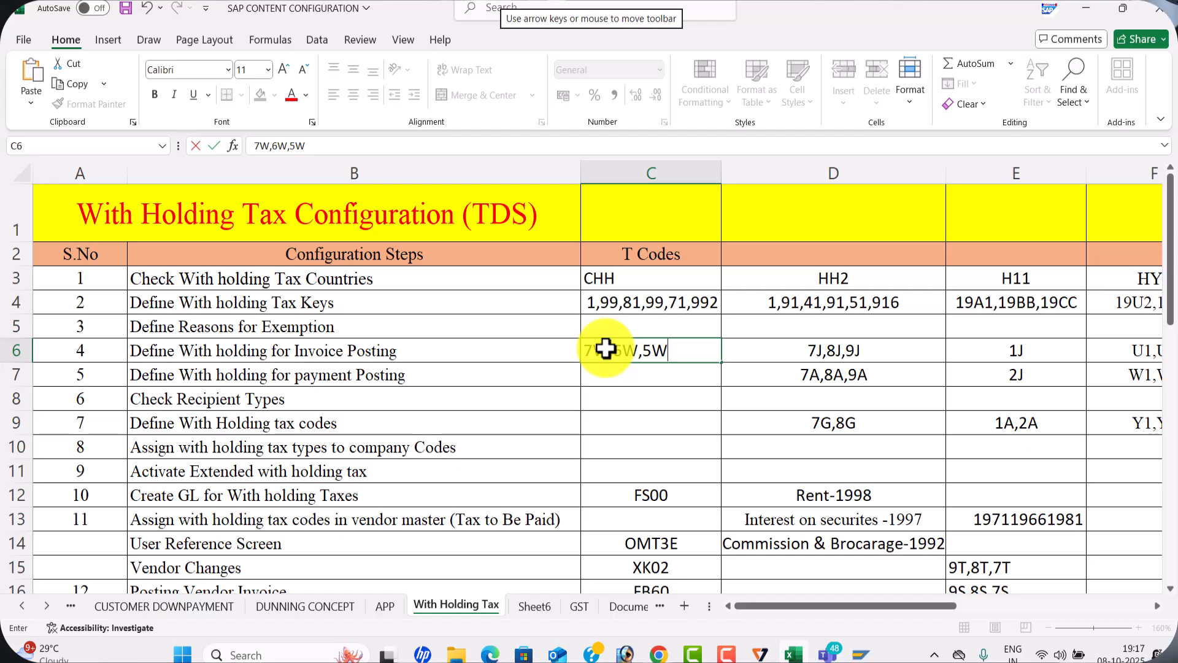
key(ctrl+Return)
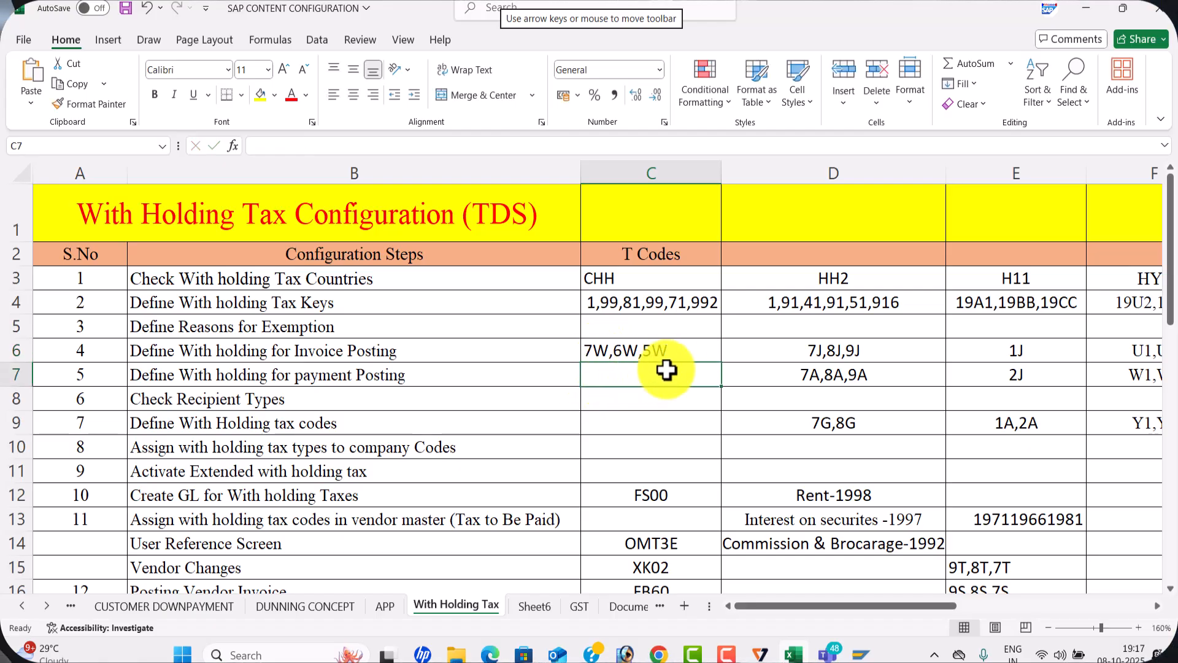
click(634, 374)
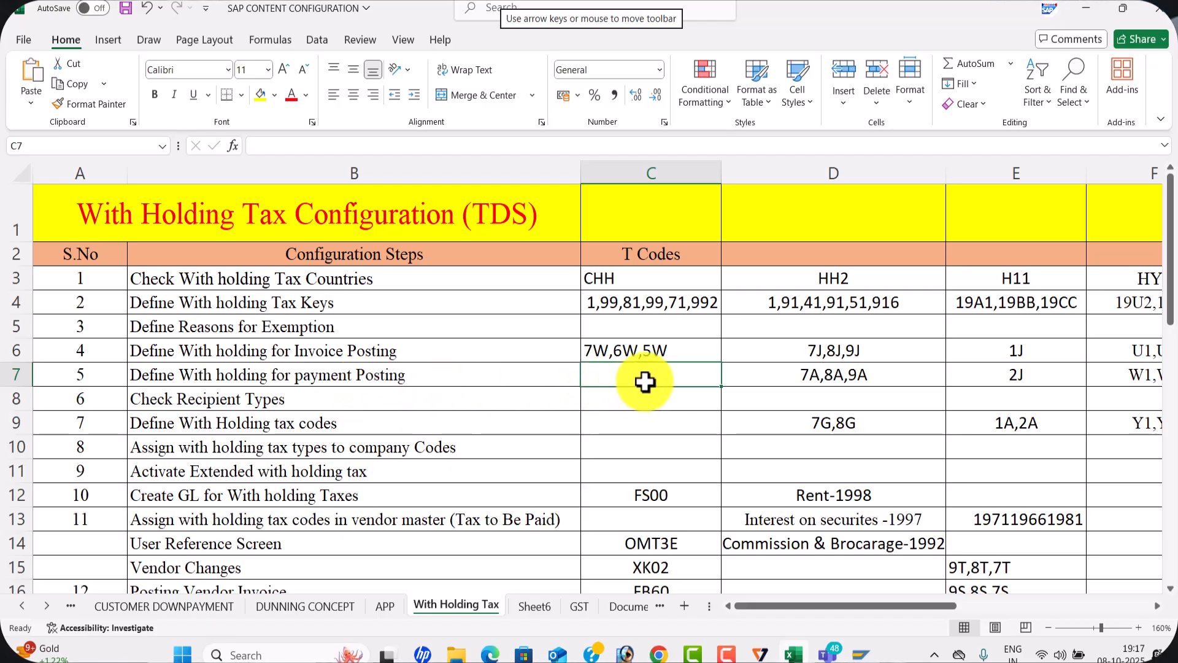
Switch back to SAP, leave the invoice-posting types, and open Define Withholding Tax Type for Payment Posting for country IN
key(alt+Tab)
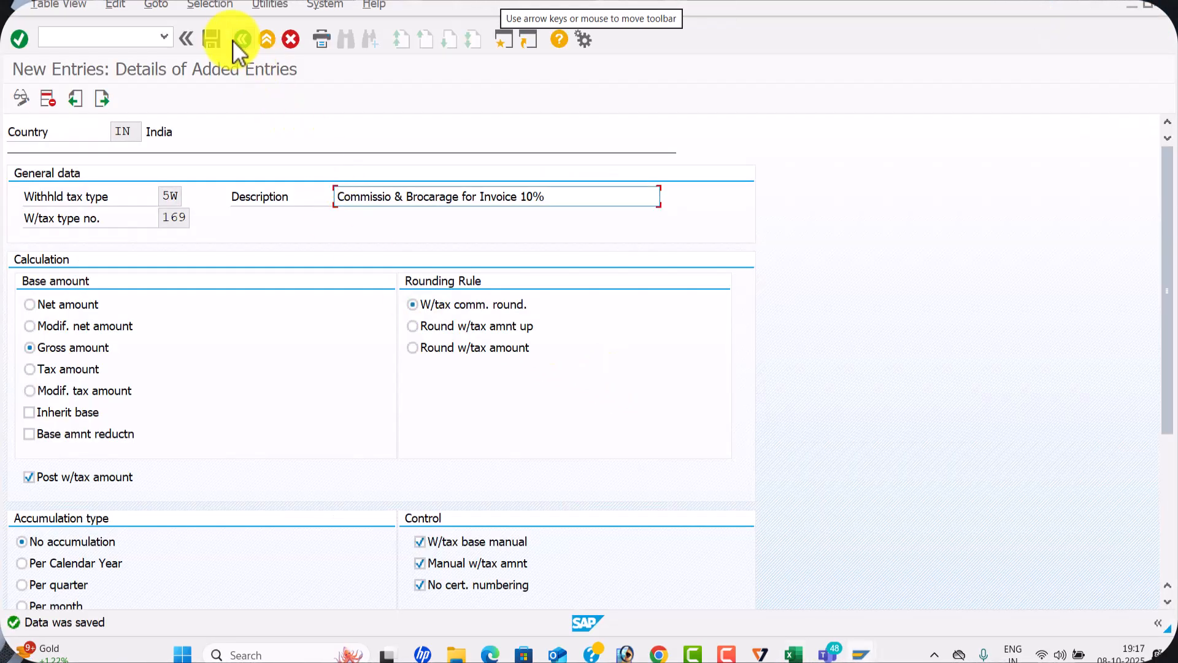
click(211, 44)
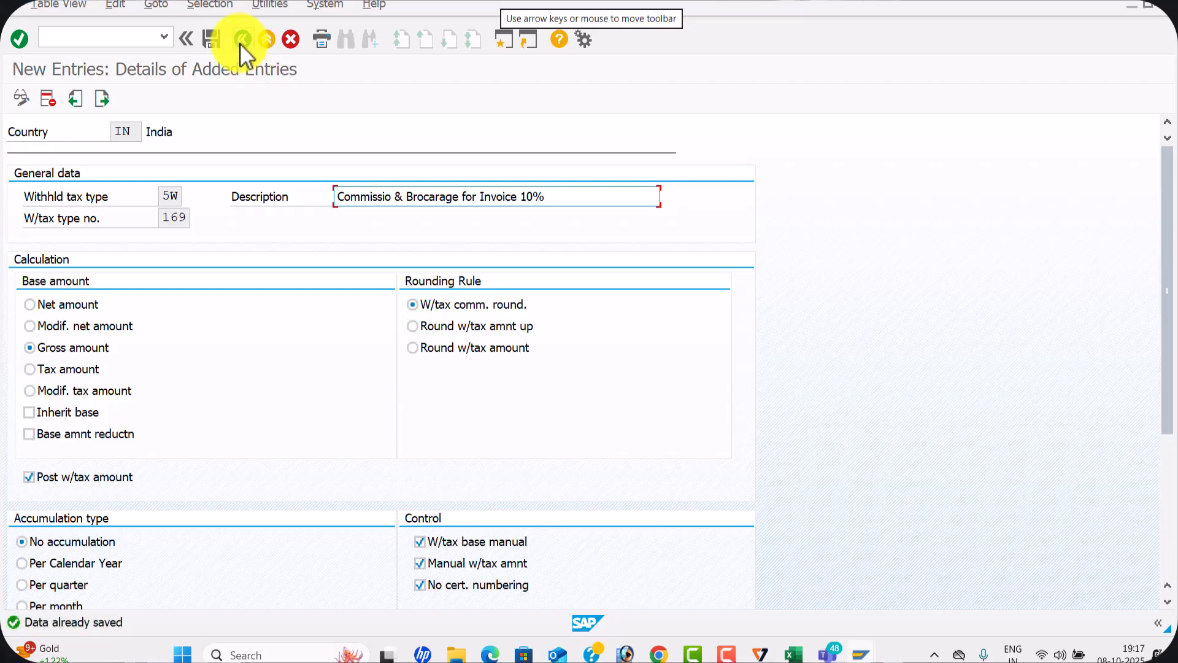
click(241, 41)
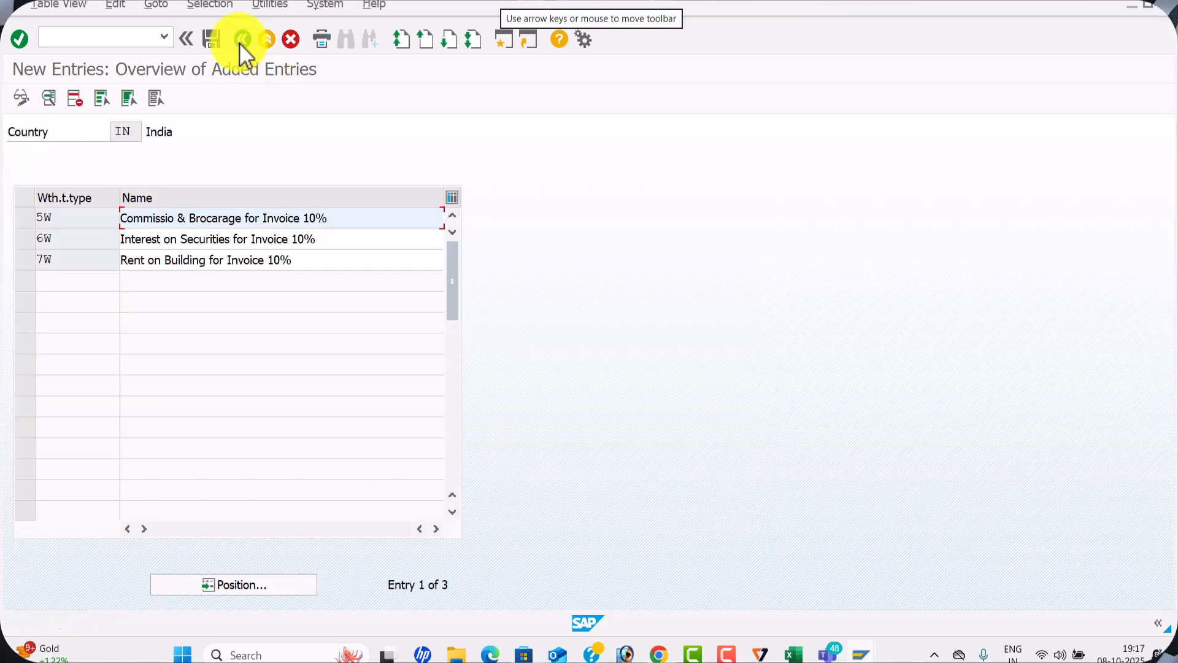
click(241, 42)
click(242, 42)
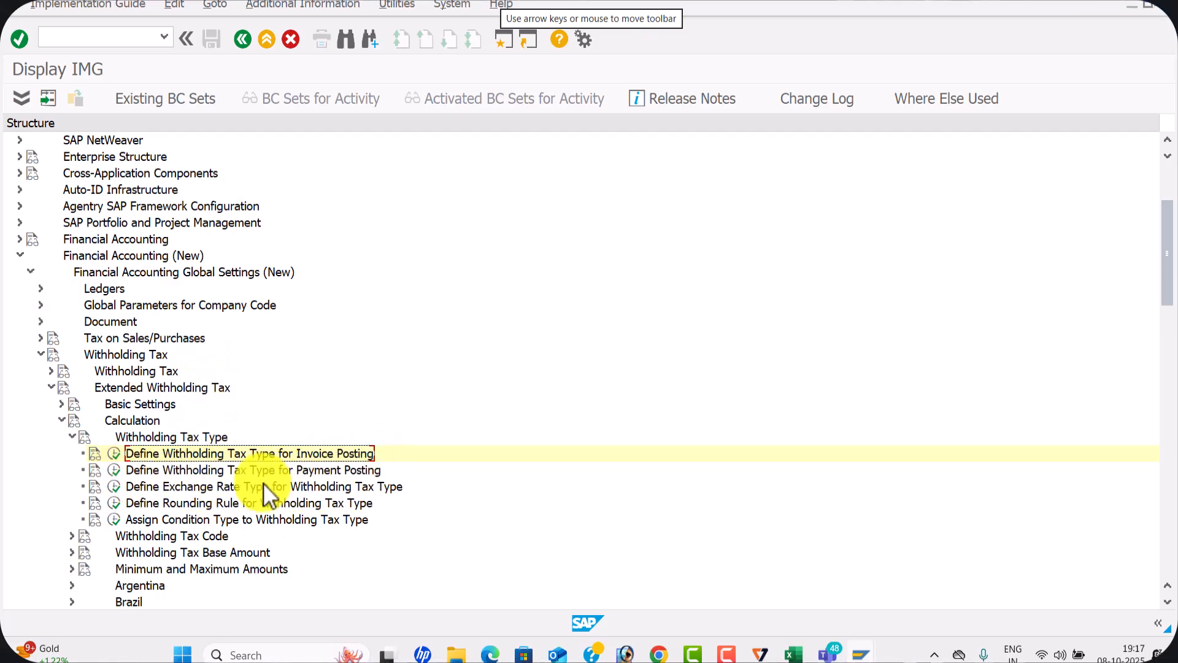
click(115, 470)
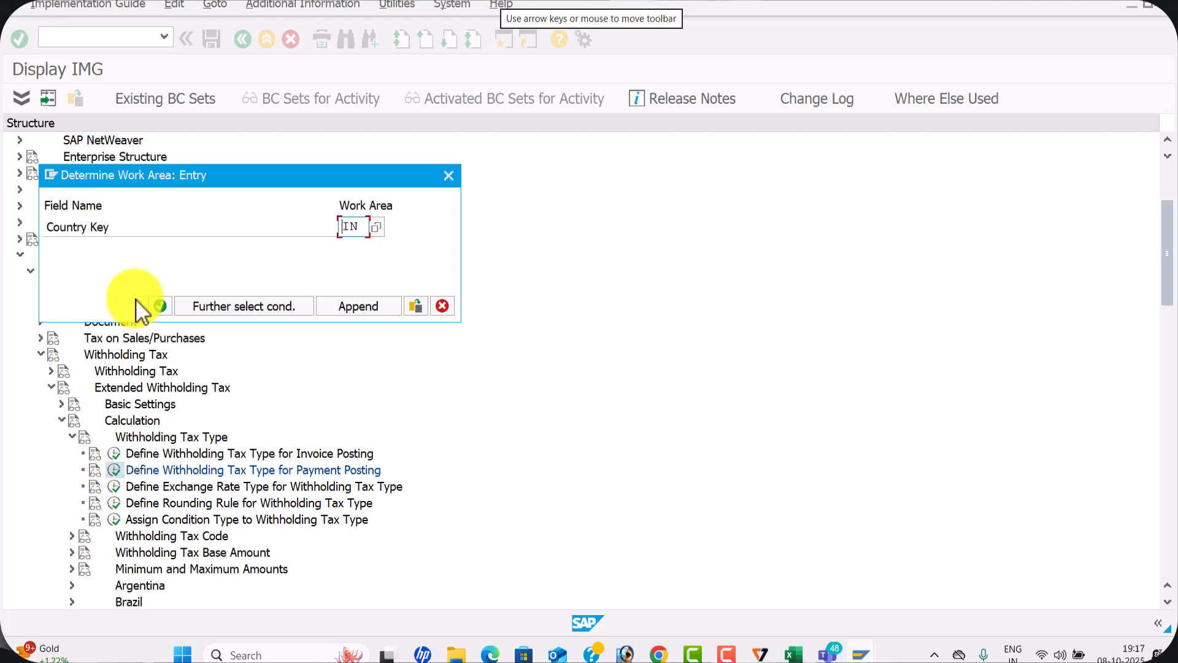
click(160, 303)
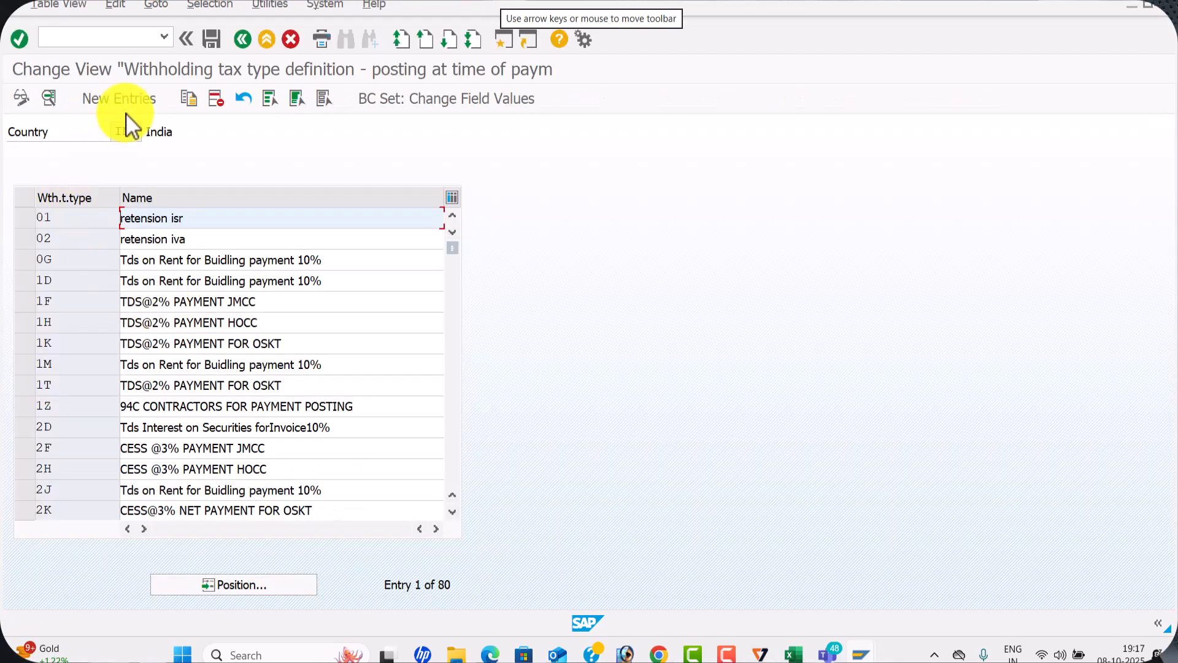
Enter new payment-posting withholding tax type 7T with description Tds on Rent for Buidling payment 10%, based on the gross amount
click(137, 102)
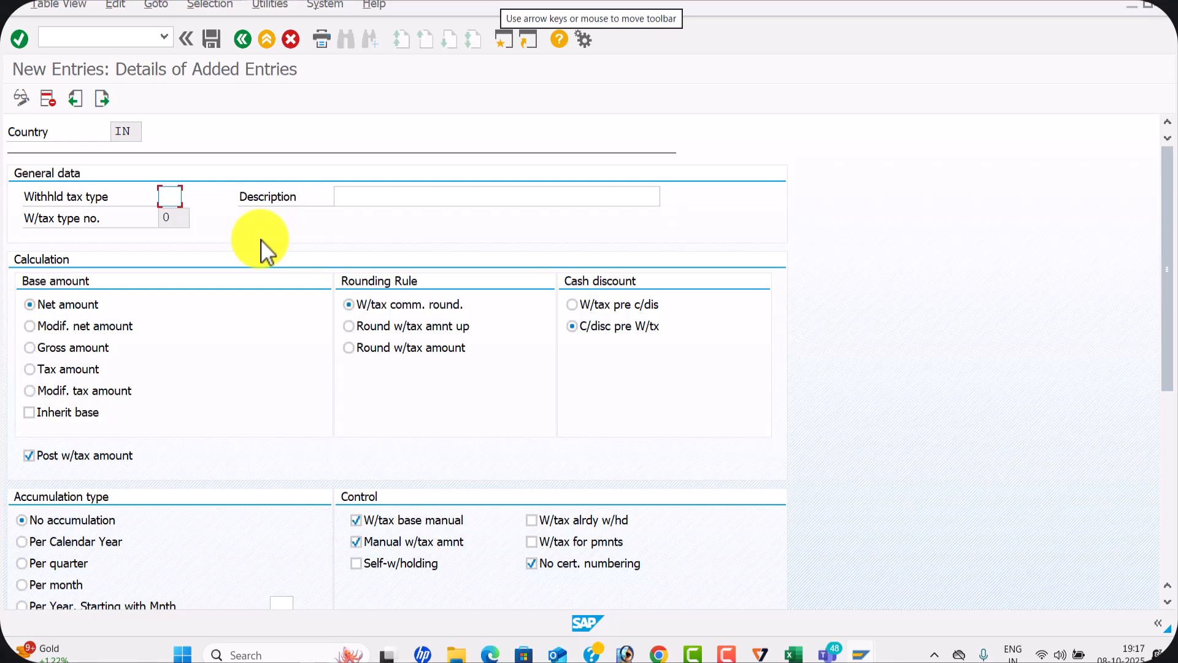
text(7T)
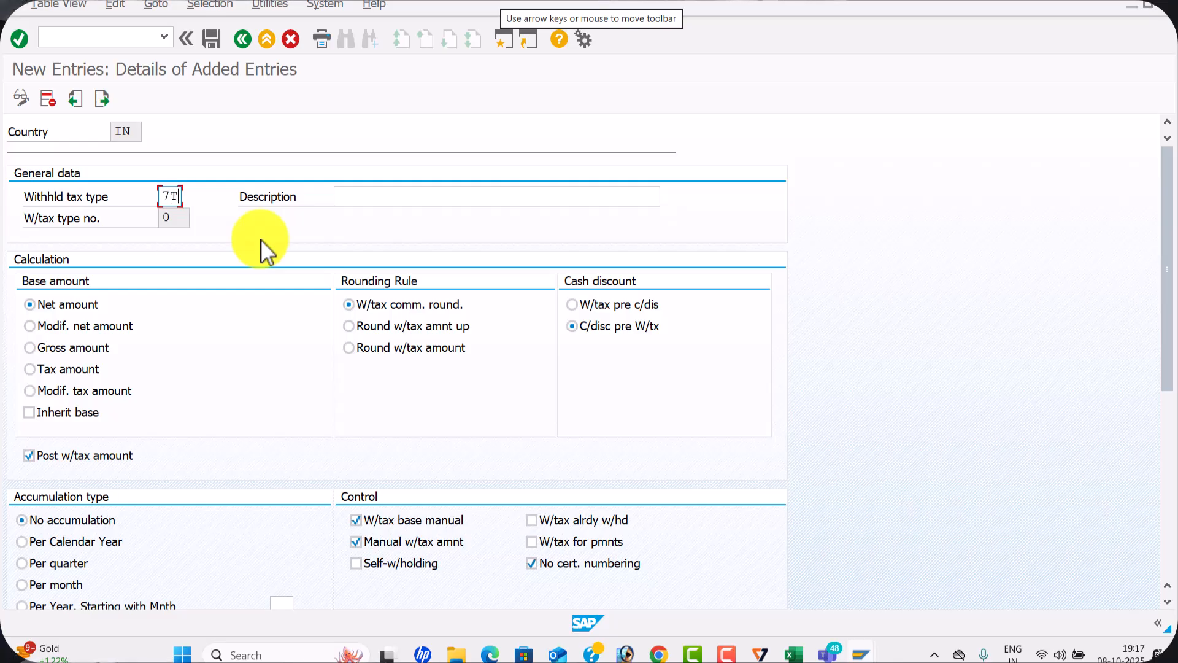
key(Tab)
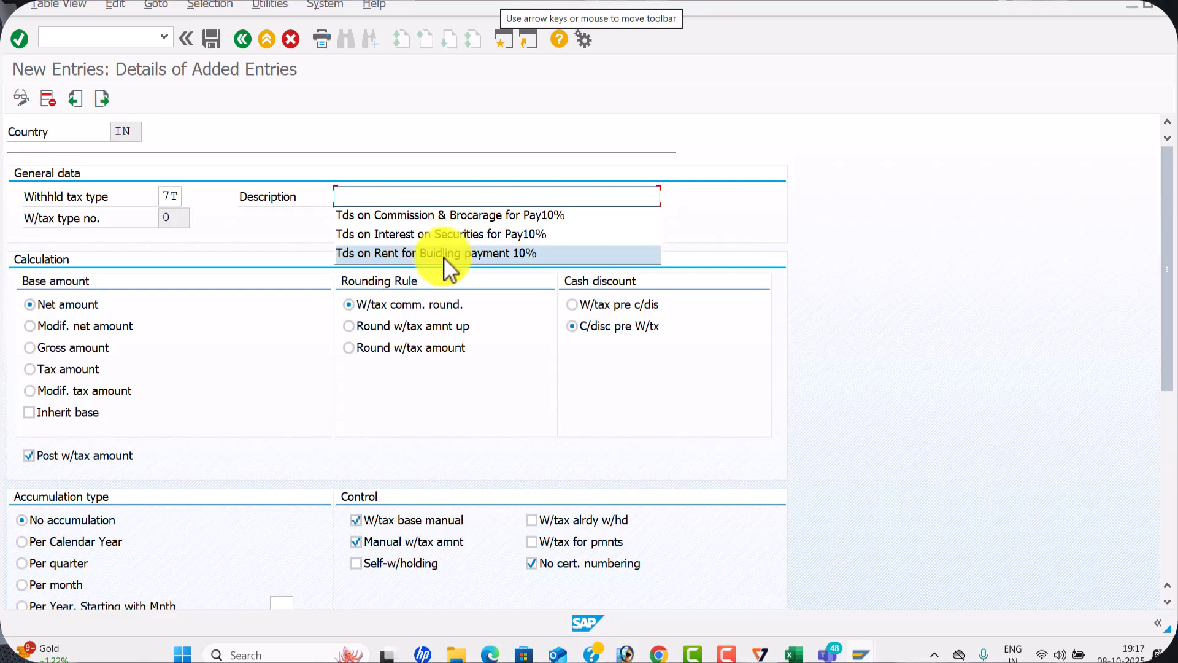
click(448, 253)
click(46, 348)
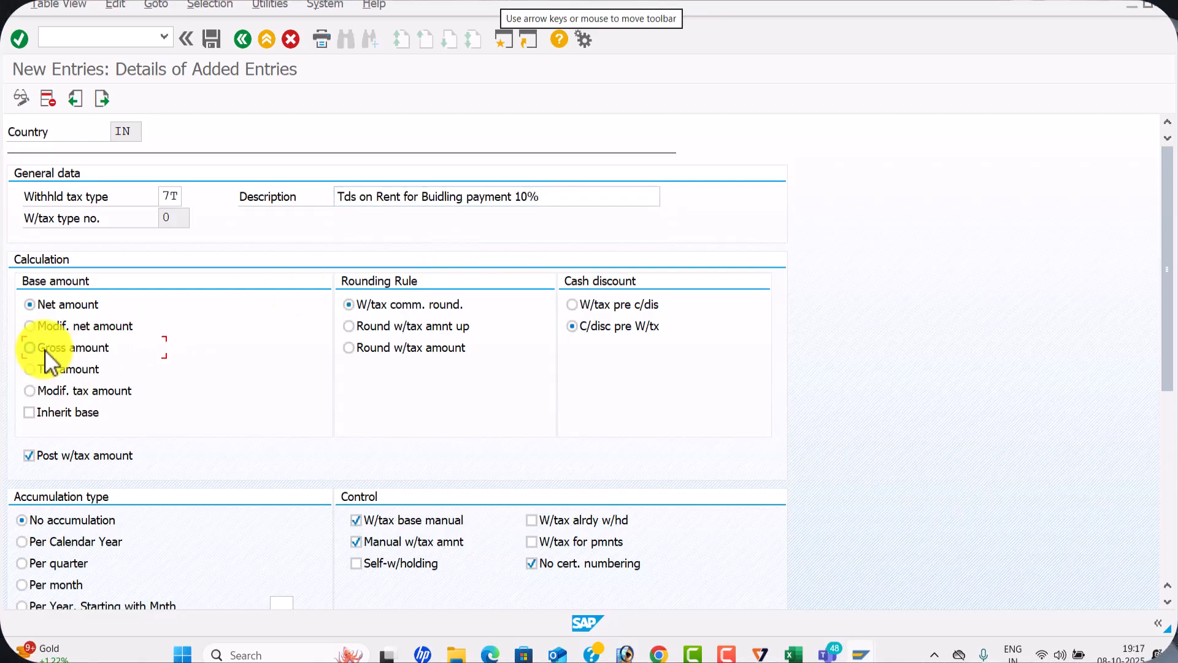
key(Return)
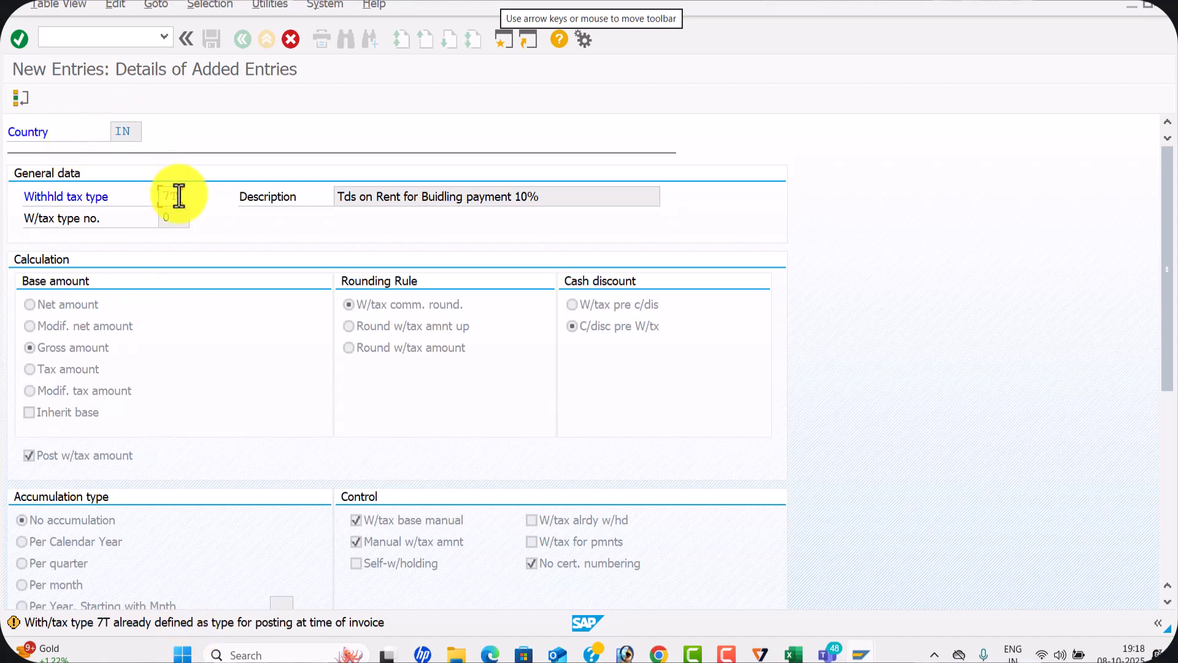
Change the key of the new rent withholding tax type to T7 and save it to the customizing request
key(BackSpace)
key(BackSpace)
text(T7)
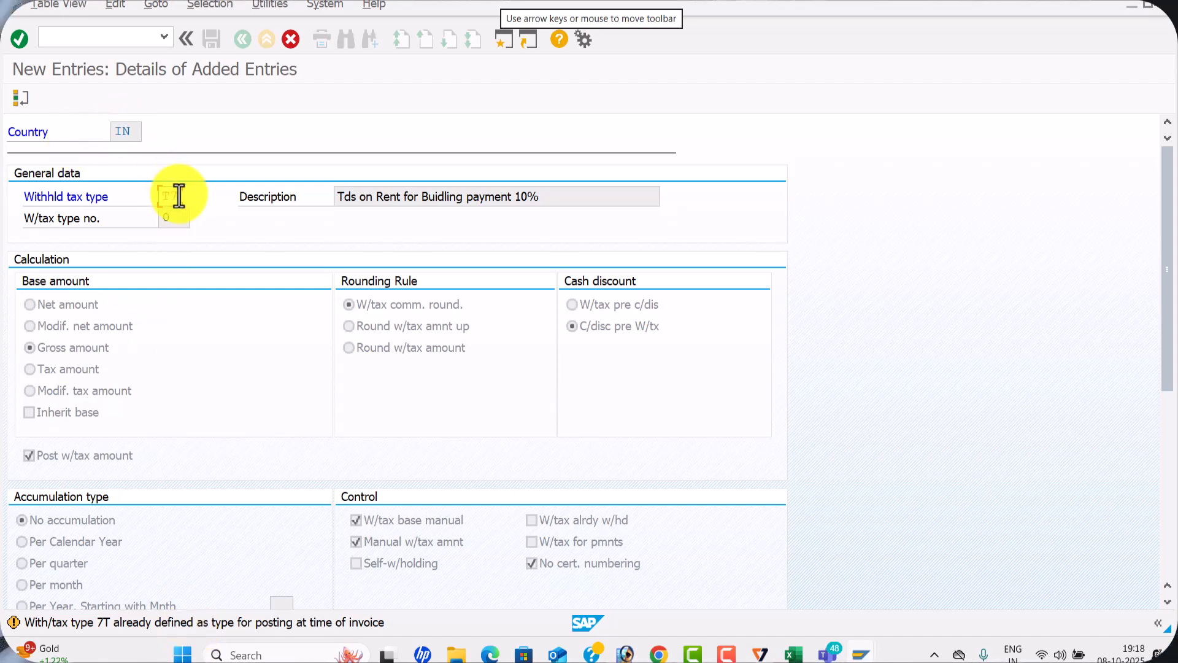
key(Return)
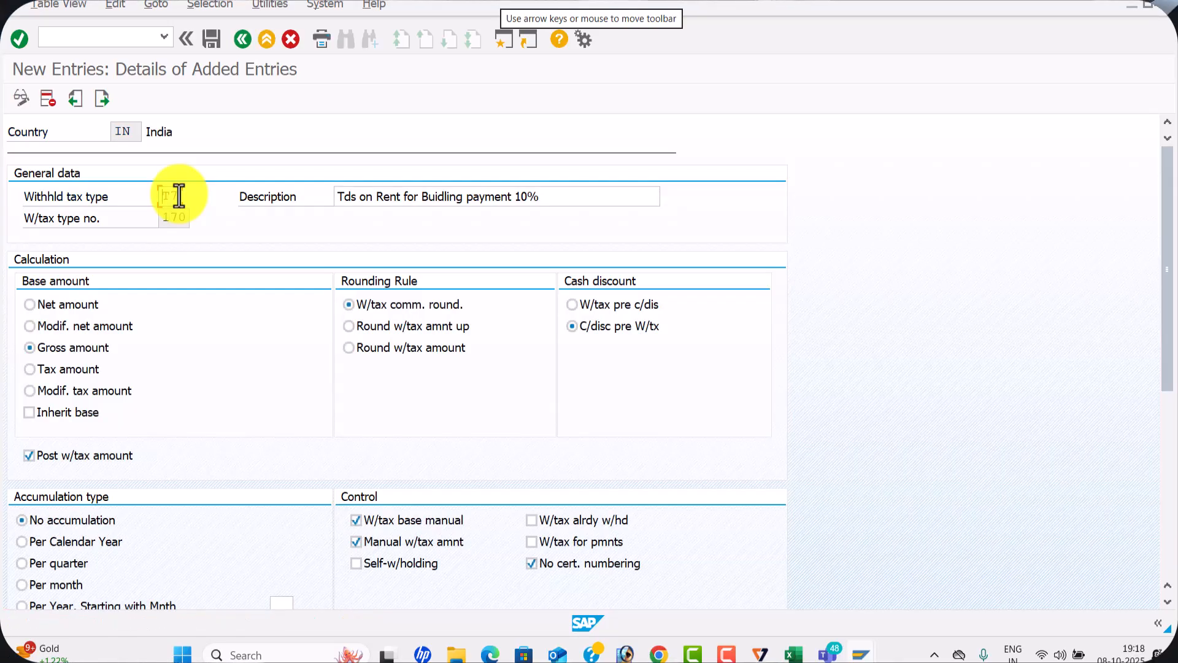
click(215, 43)
click(329, 307)
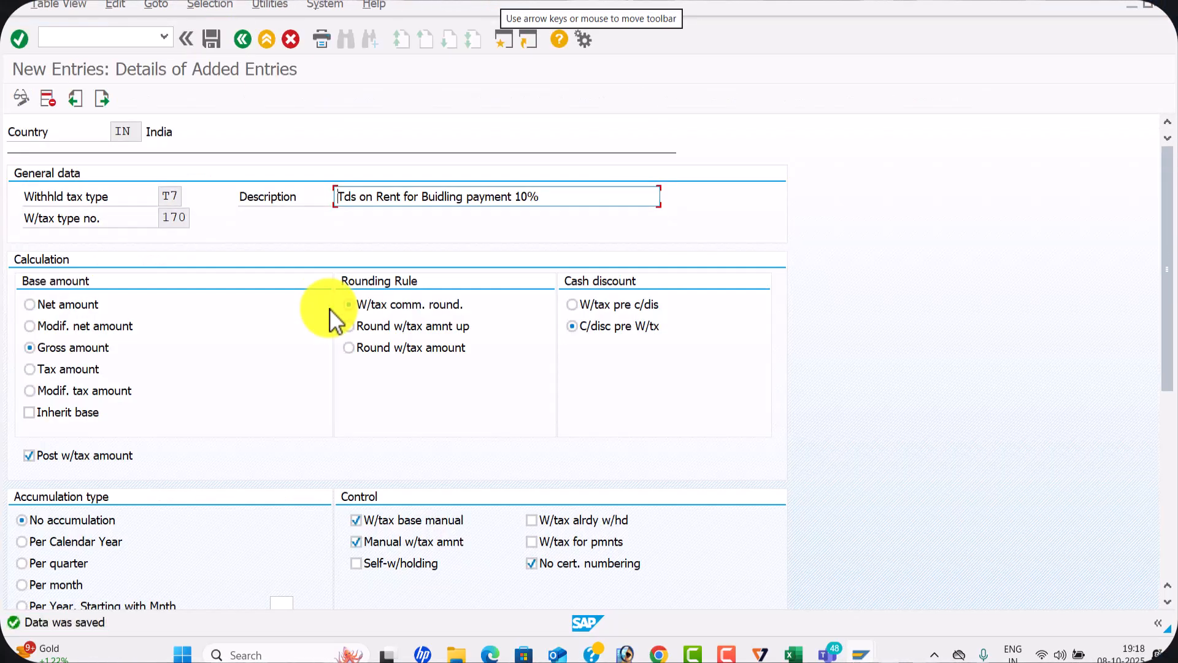
Create and save withholding tax type T6 with description Tds on Interest on Securities for Pay10%, based on the gross amount
click(103, 99)
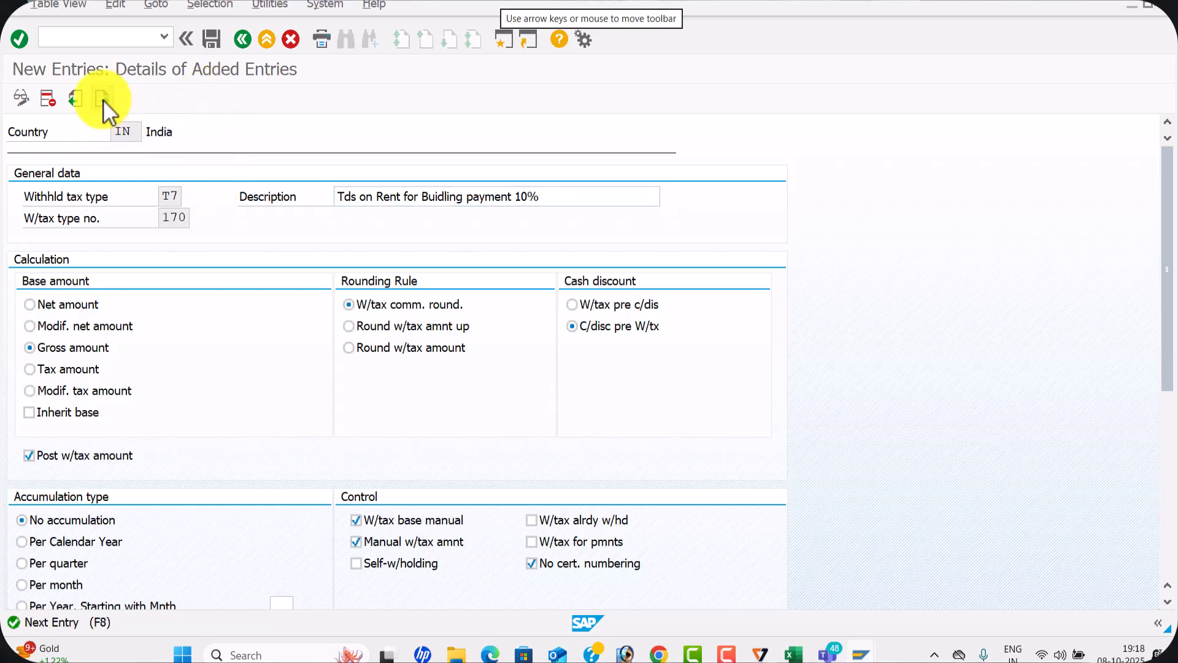
text(T6)
click(399, 195)
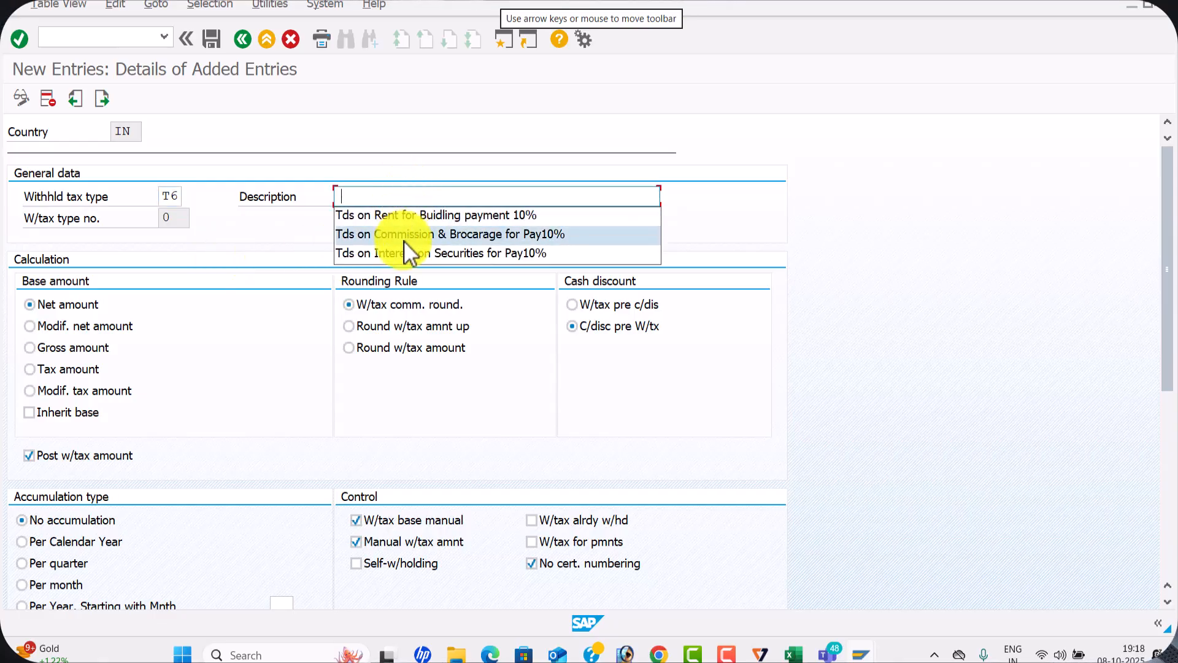
click(402, 252)
click(50, 347)
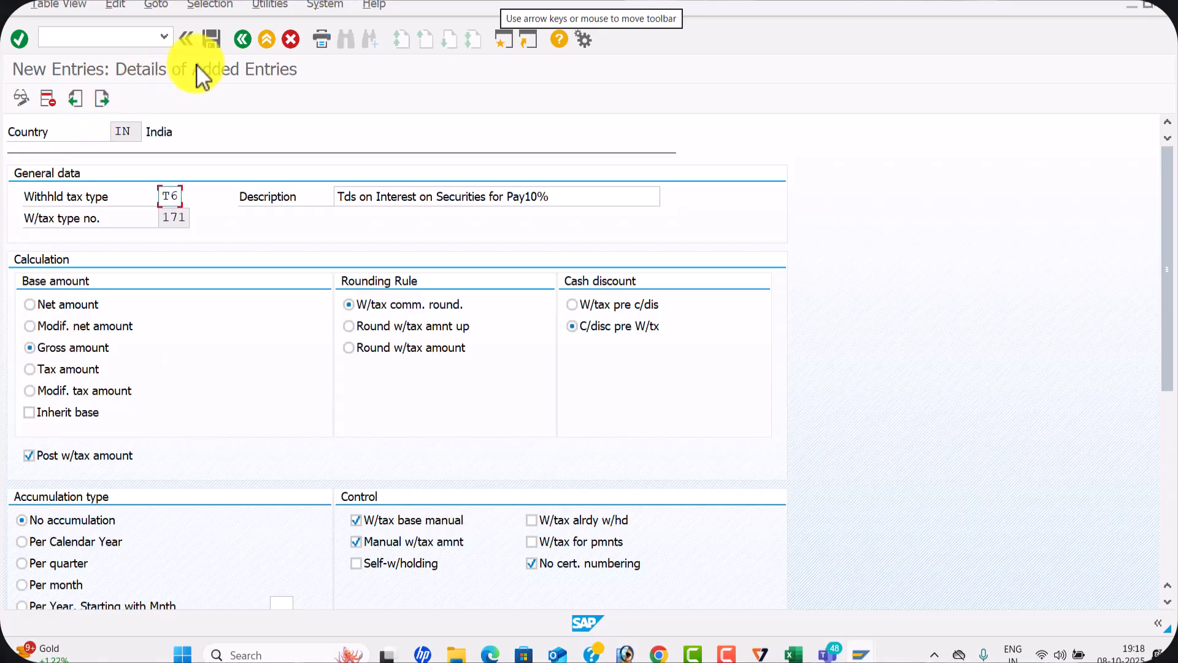
click(226, 38)
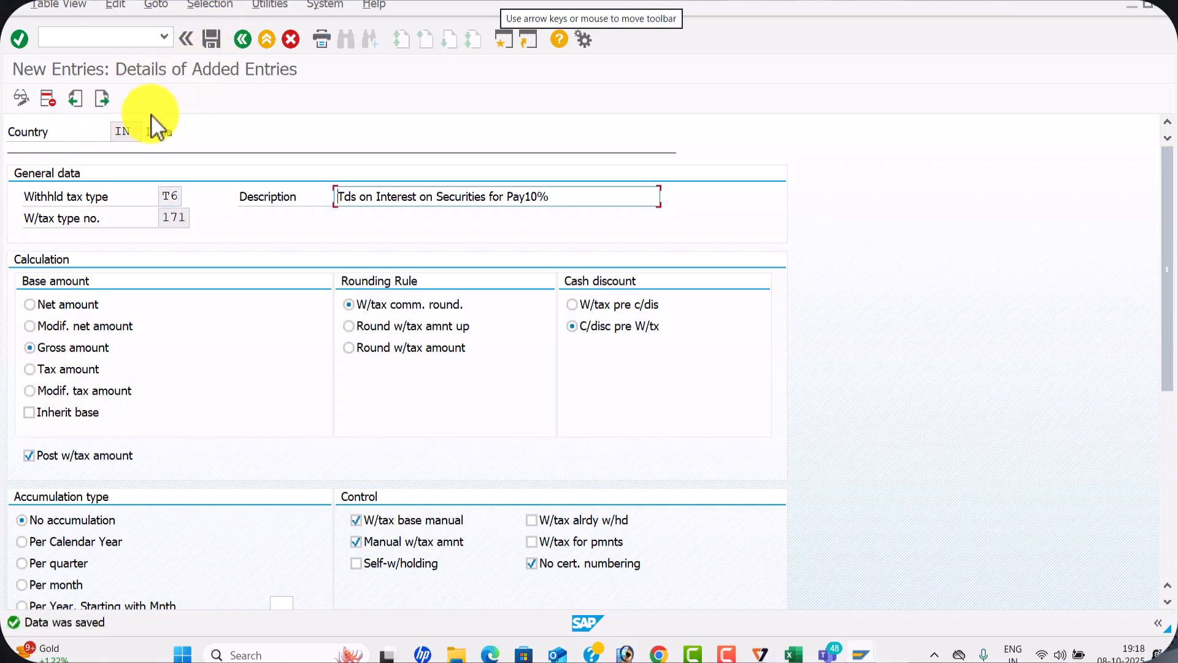
Create and save withholding tax type T5 with description Tds on Commission & Brocarage for Pay10%, based on the gross amount
click(103, 97)
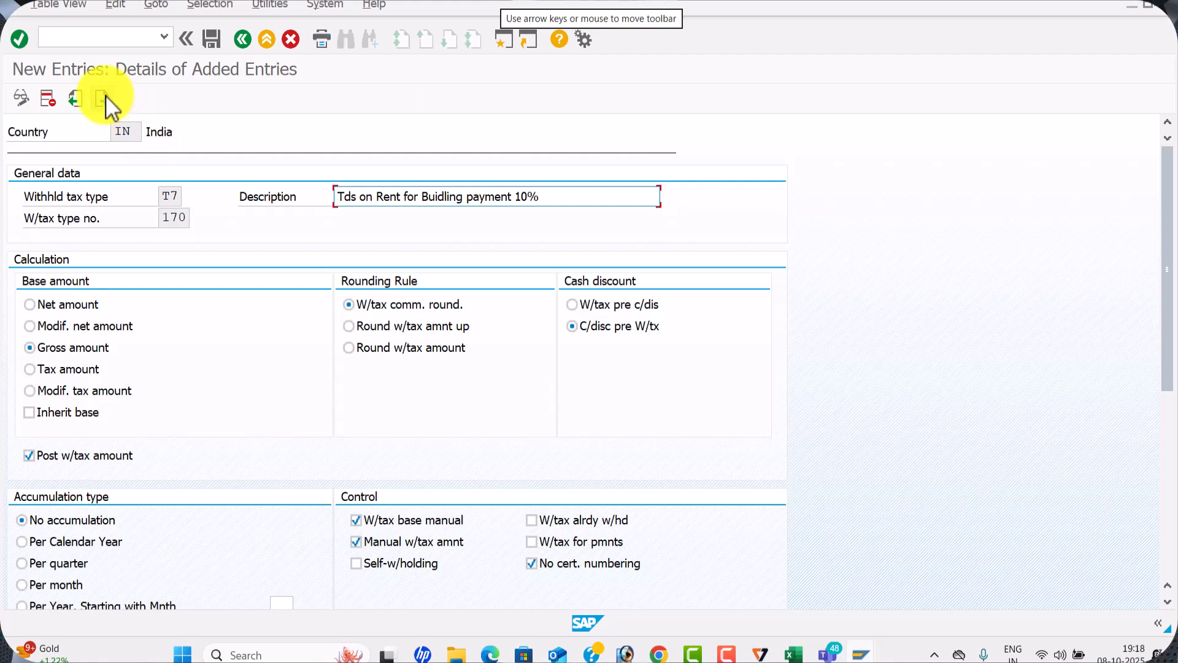
click(103, 97)
text(T5)
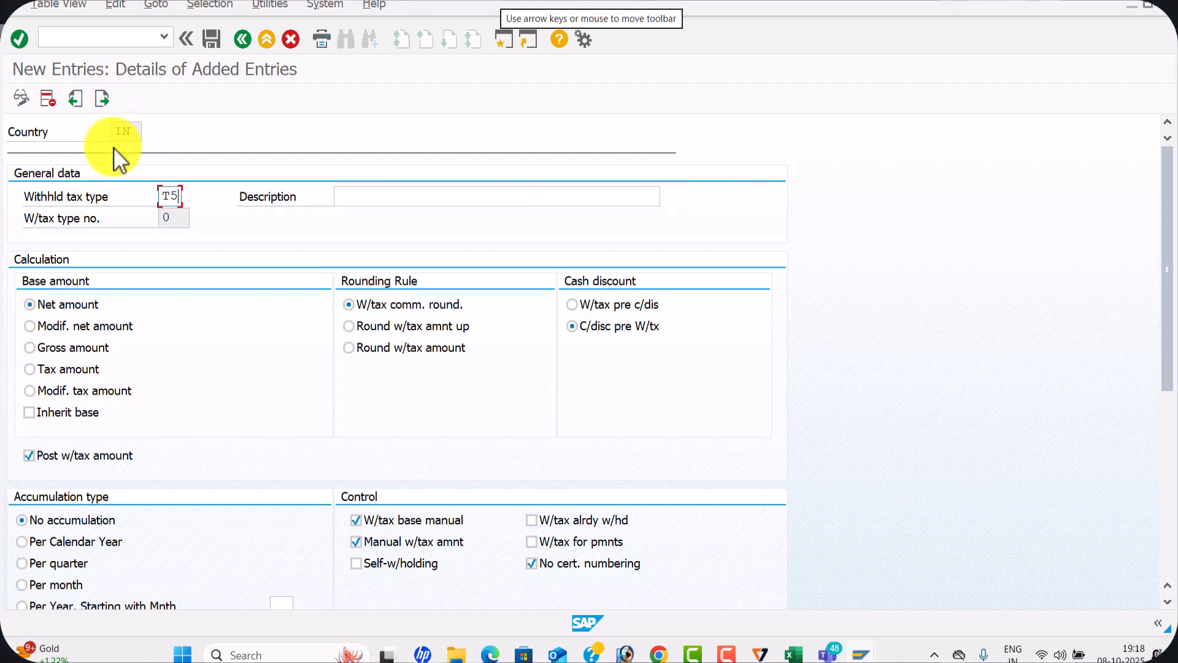
click(416, 193)
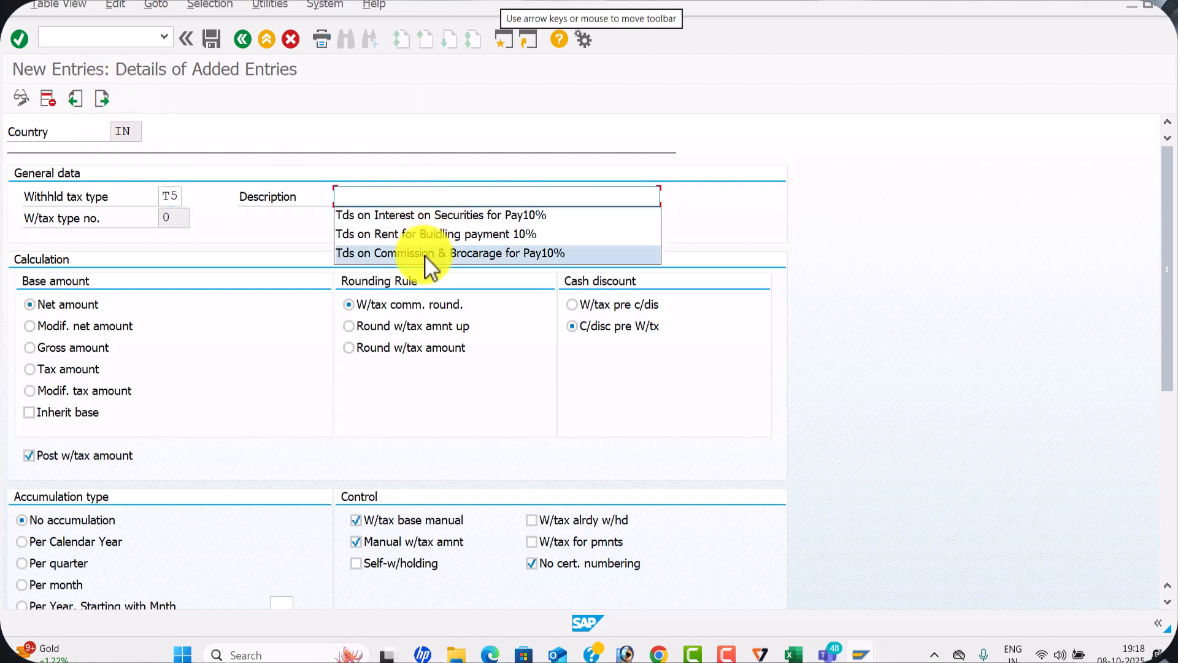
click(424, 254)
click(97, 348)
key(Return)
click(219, 30)
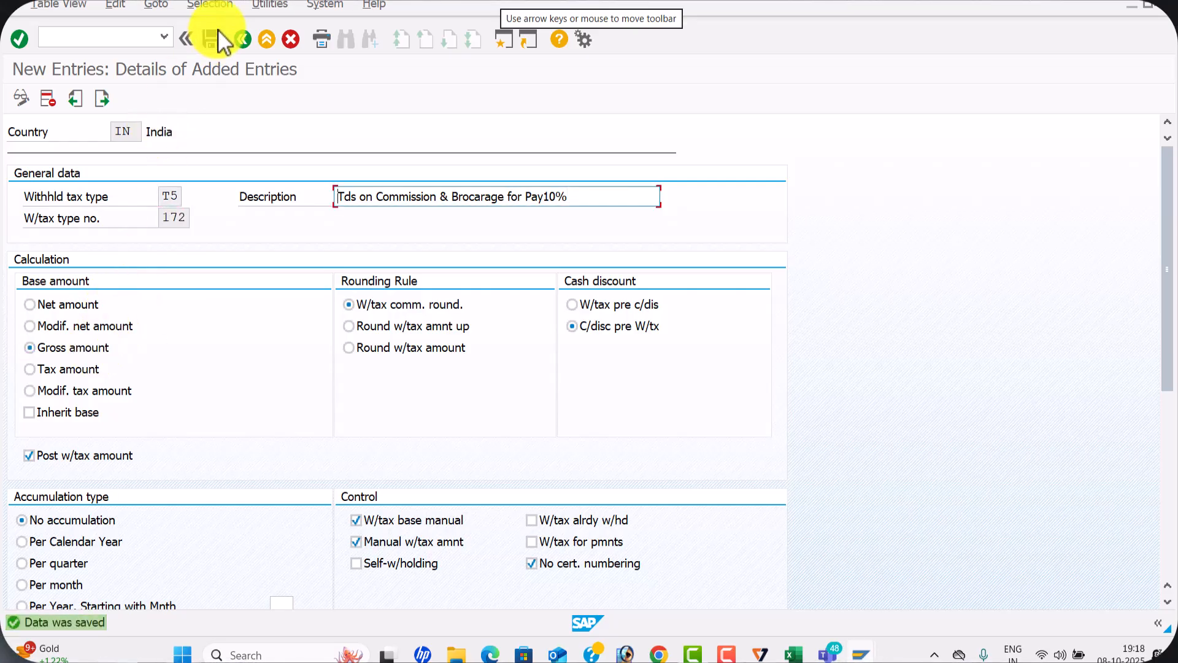
Switch to the Excel configuration sheet and record T7,T6,T5 in C7 for Define With holding for payment Posting
key(alt+Tab)
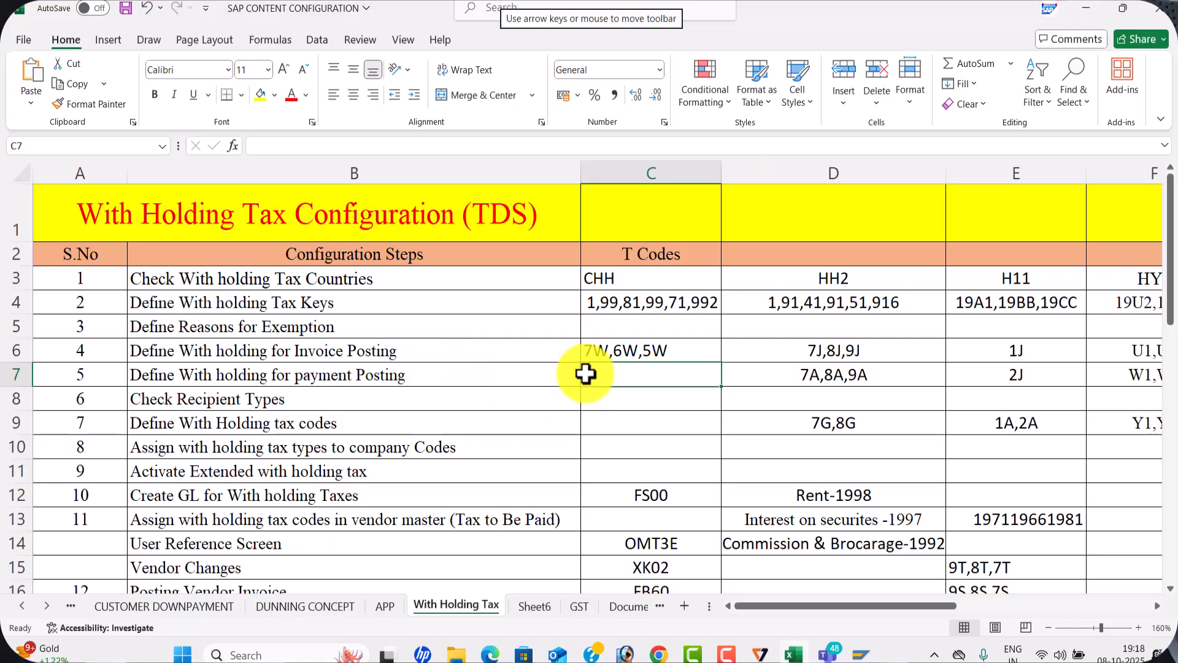
text(T7)
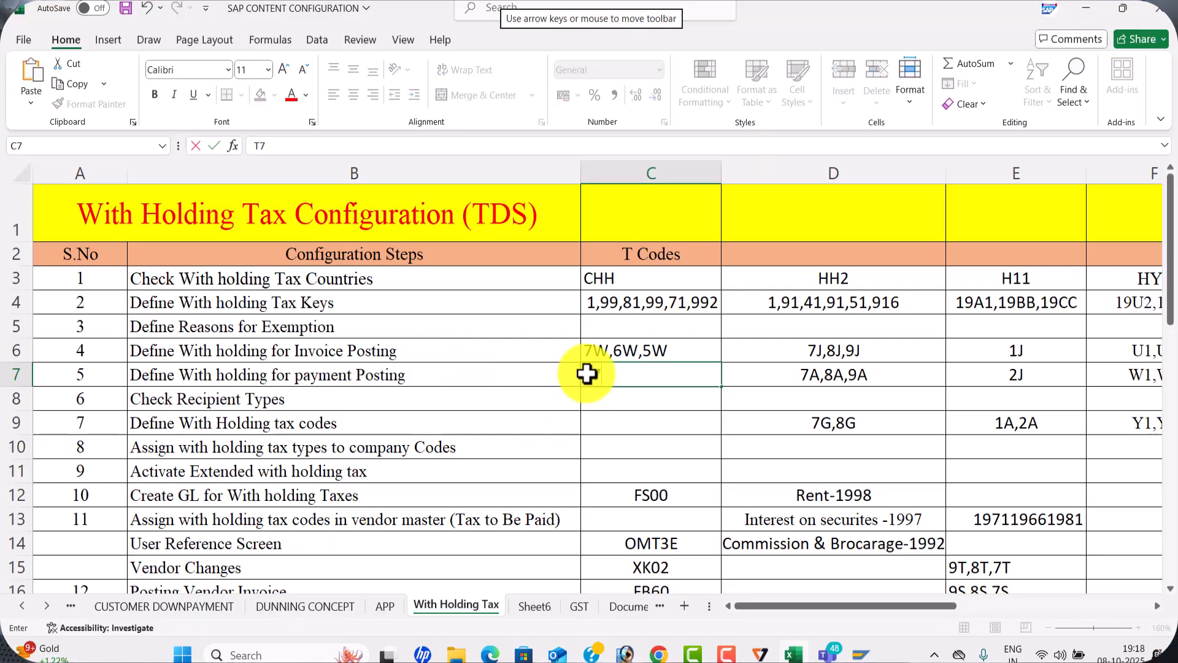
text(,T6,T)
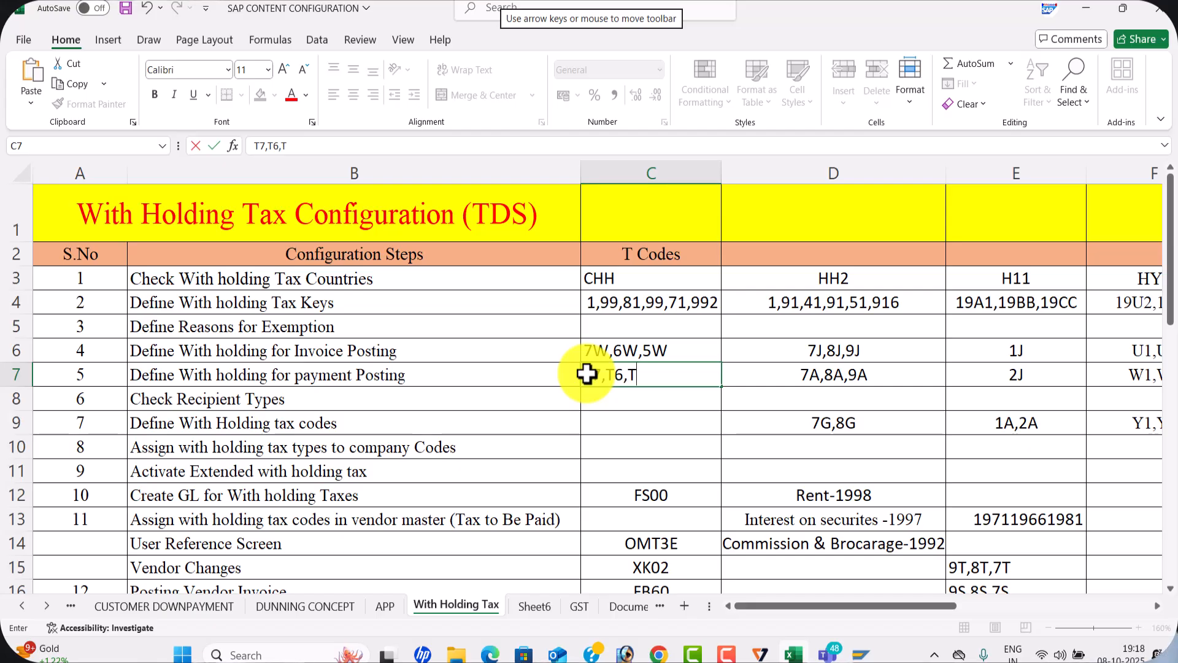
text(5)
click(623, 426)
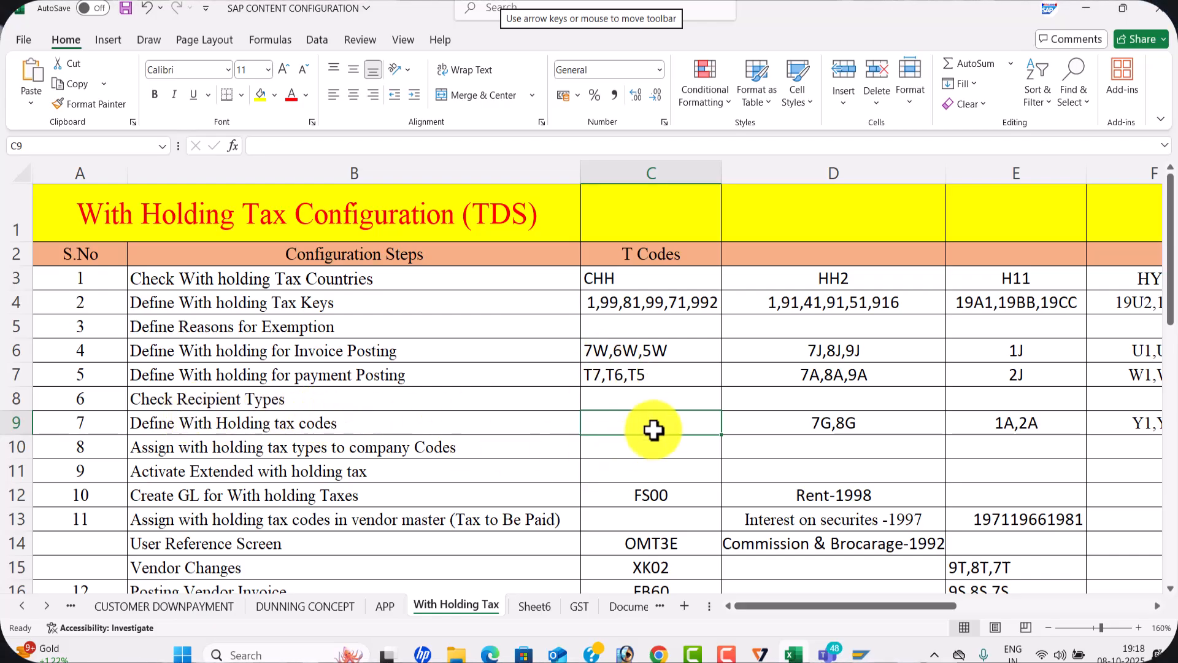
Return to SAP, leave the payment-posting types, and open Check Recipient Types under Extended Withholding Tax Basic Settings for country IN
key(alt+Tab)
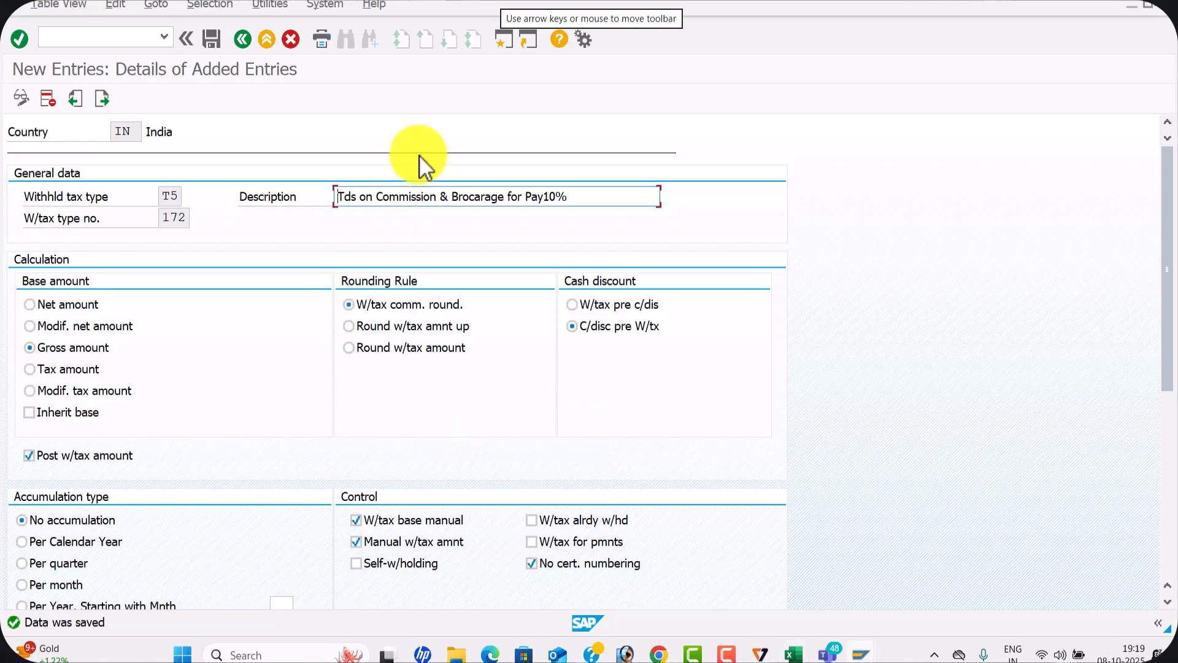
click(244, 43)
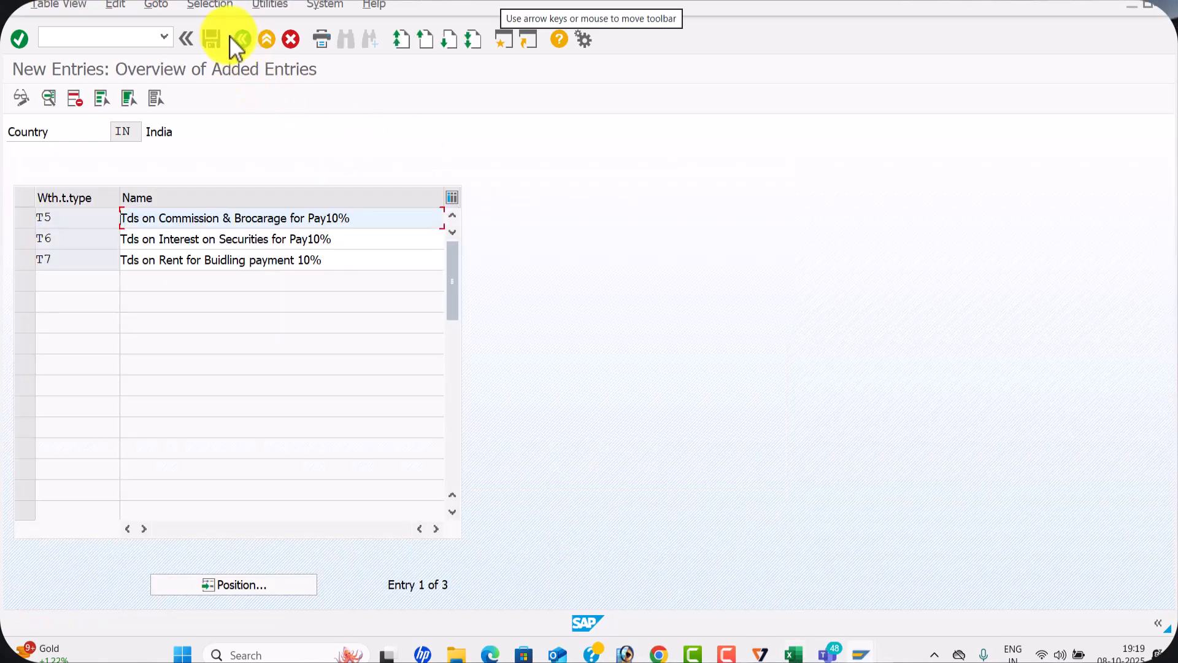
click(245, 39)
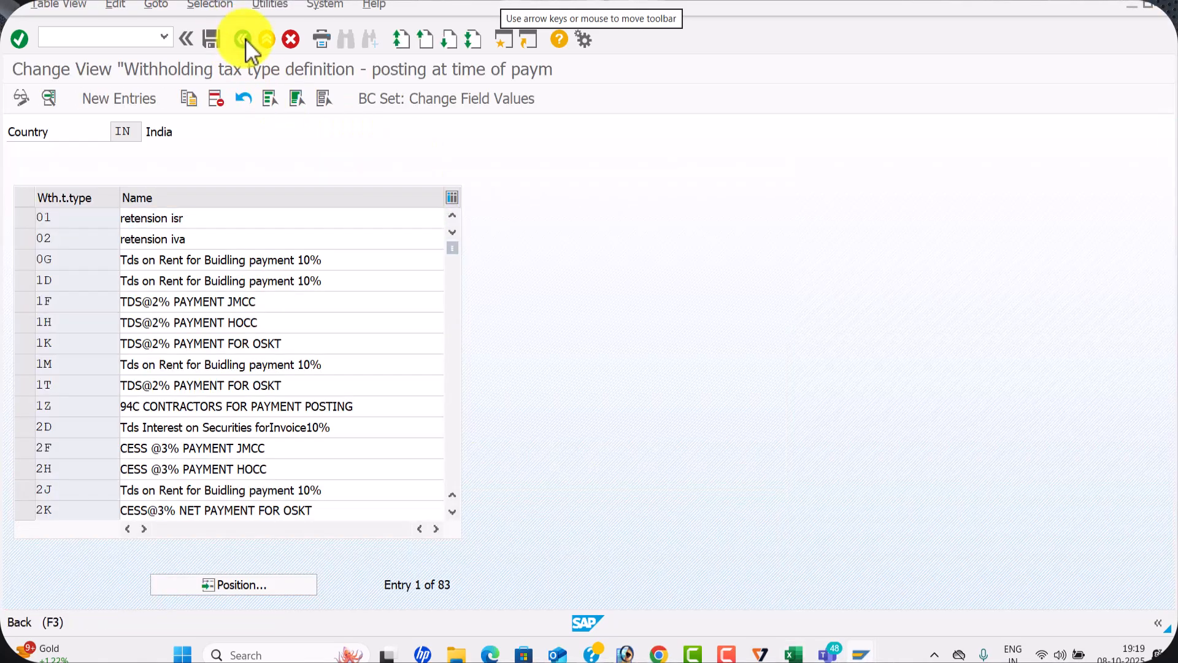
click(245, 38)
click(72, 437)
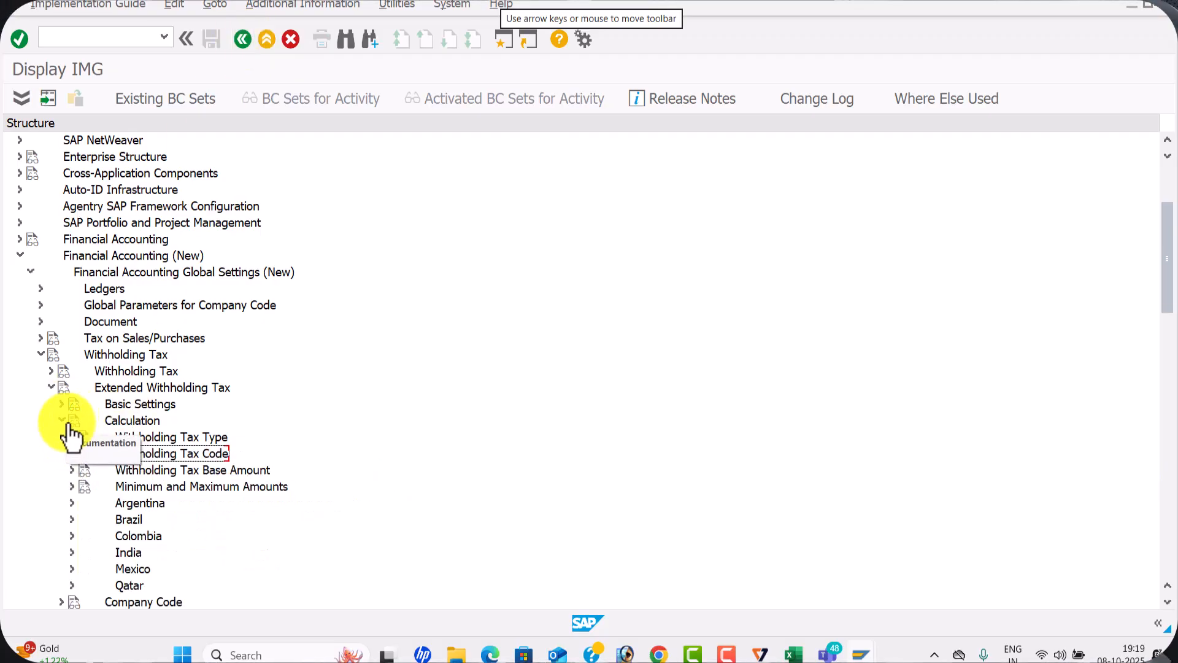
click(63, 420)
click(62, 405)
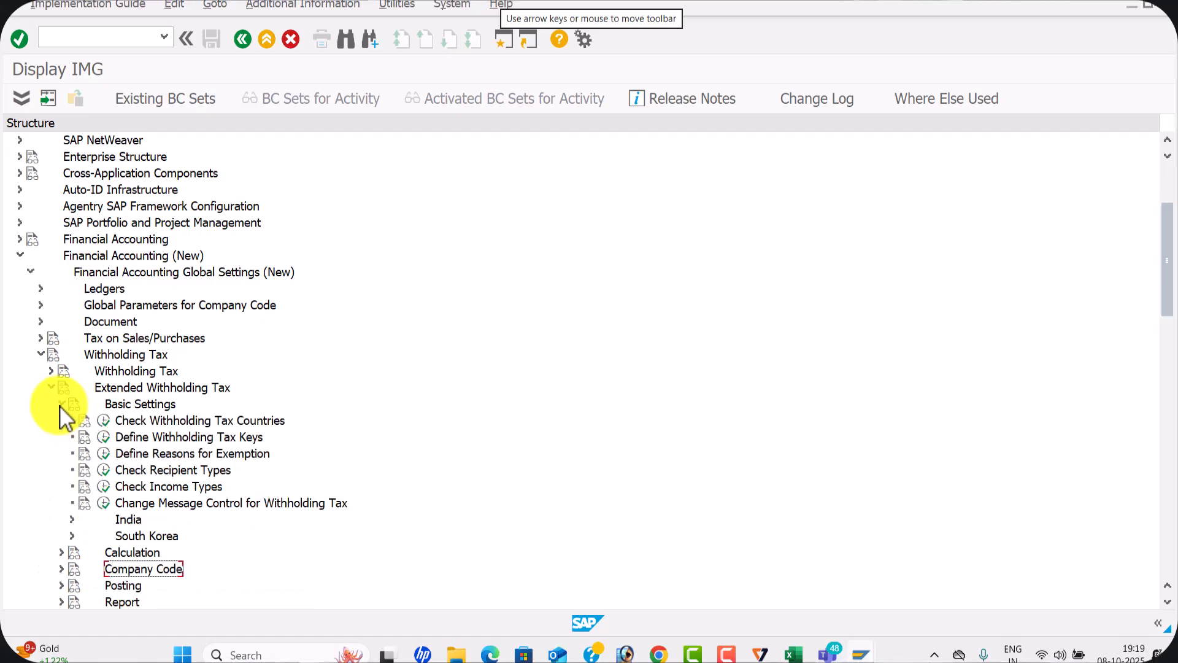
click(104, 469)
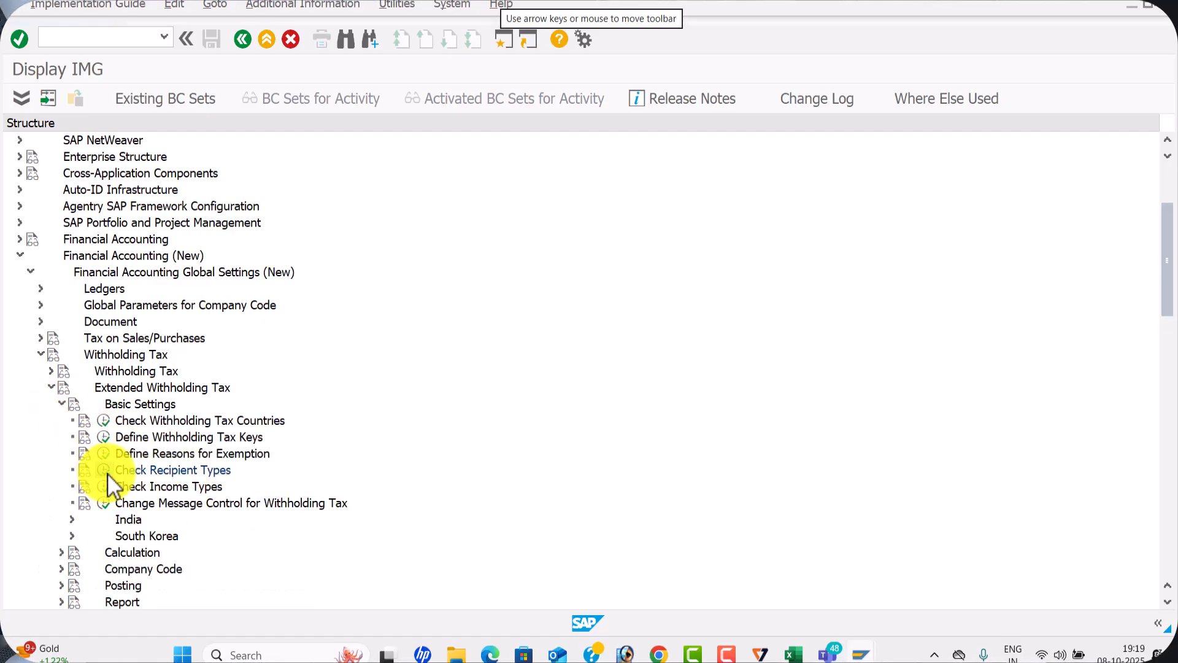
click(161, 306)
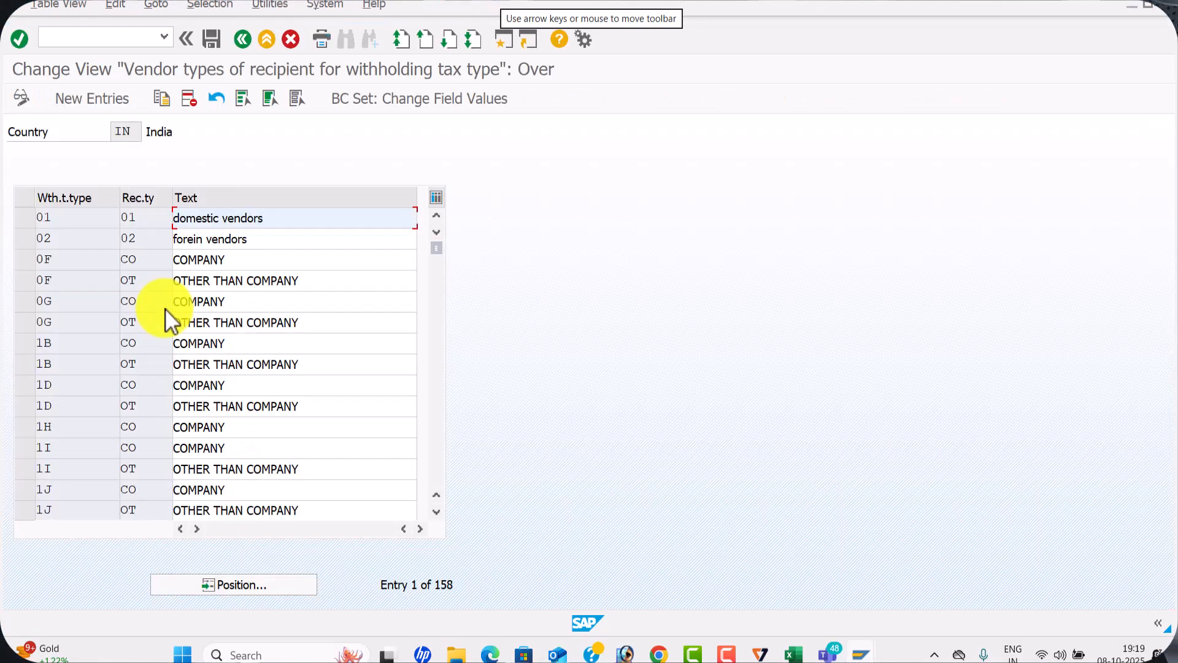
Copy the company and other-than-company recipient type entries of withholding tax types 0F and 0G as templates for new entries
click(24, 255)
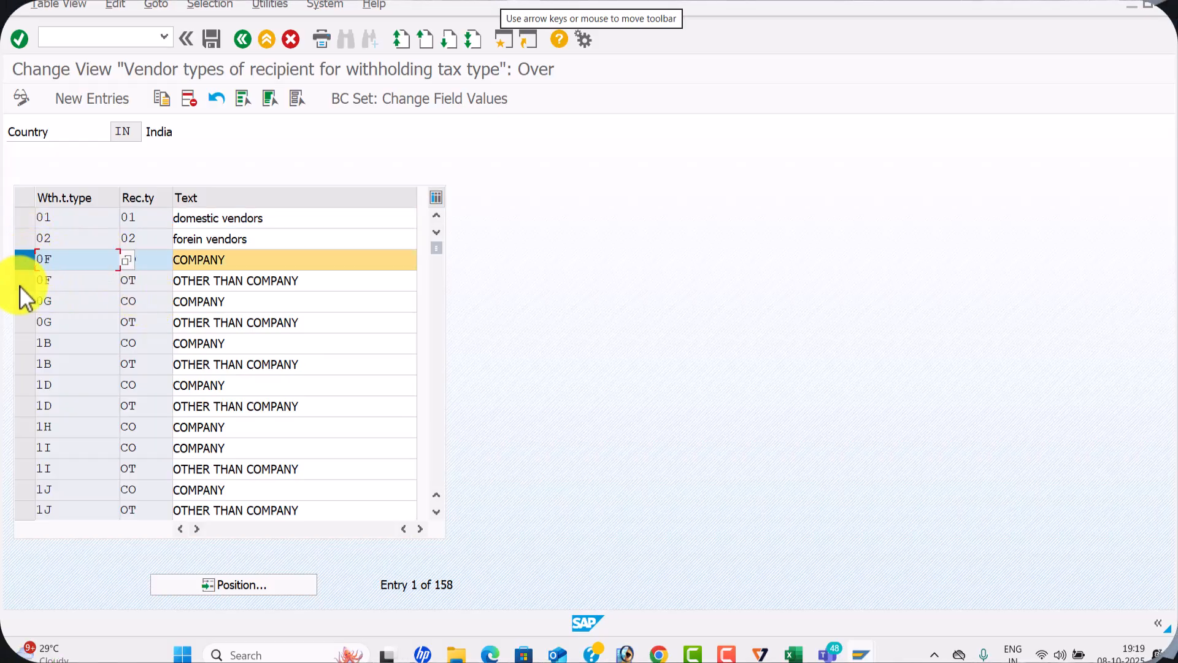
shift+click(20, 286)
shift+click(21, 308)
shift+click(23, 329)
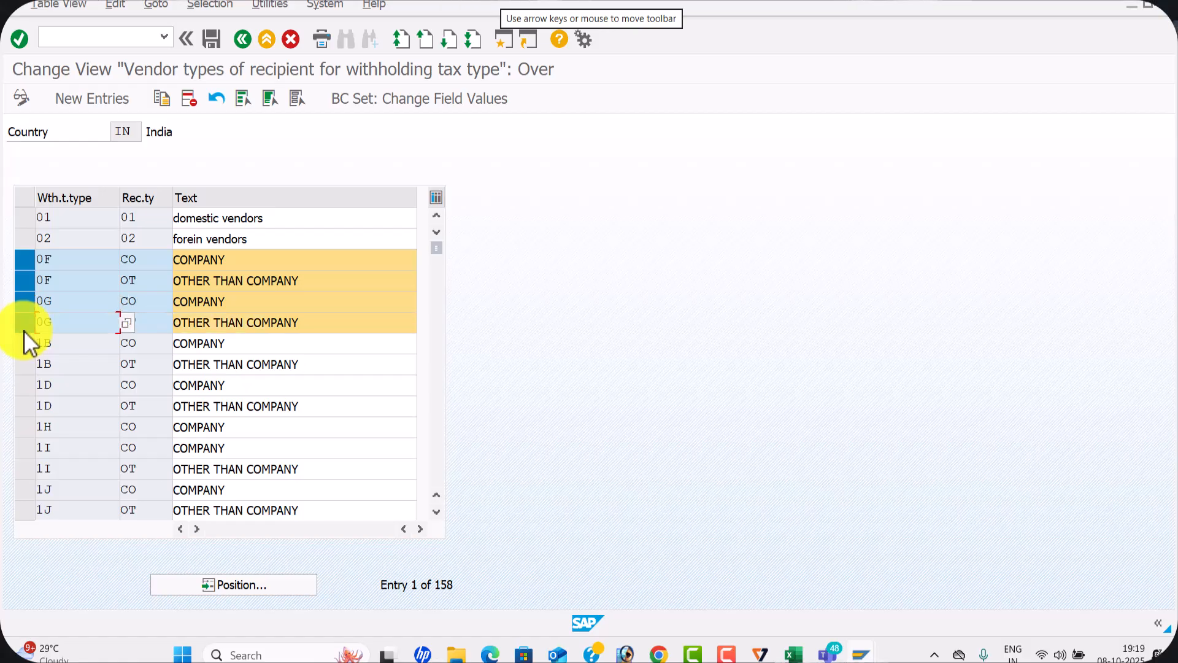
click(163, 103)
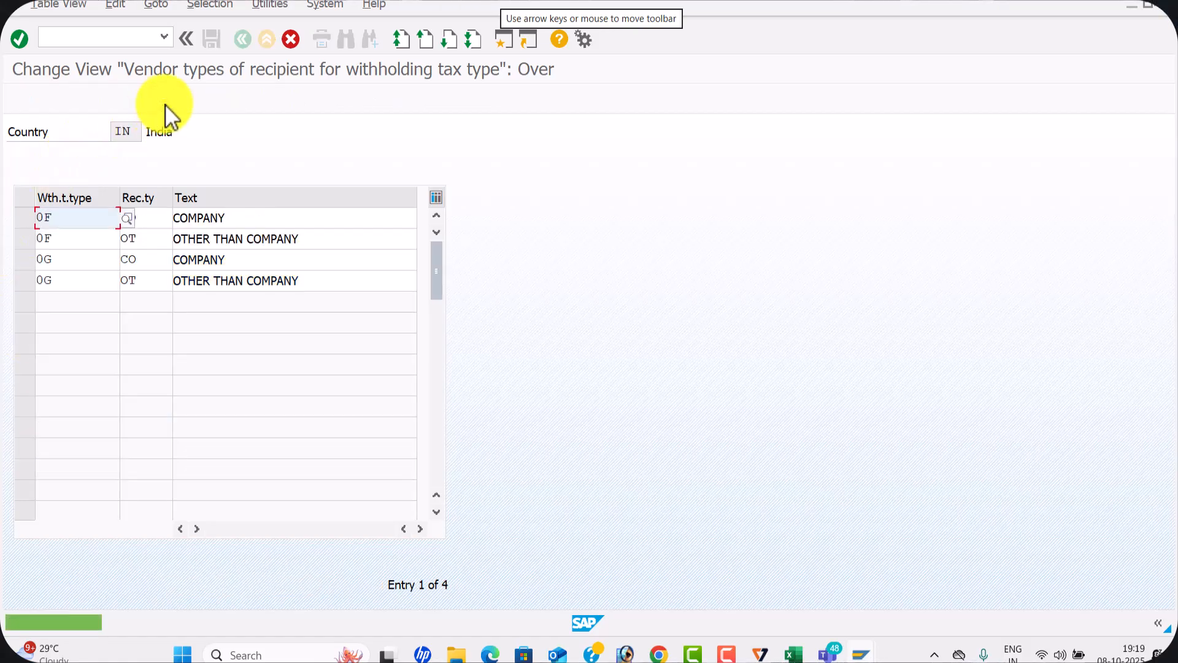
Set the withholding tax type of both copied 0F entries, CO and OT, to 7W
click(69, 218)
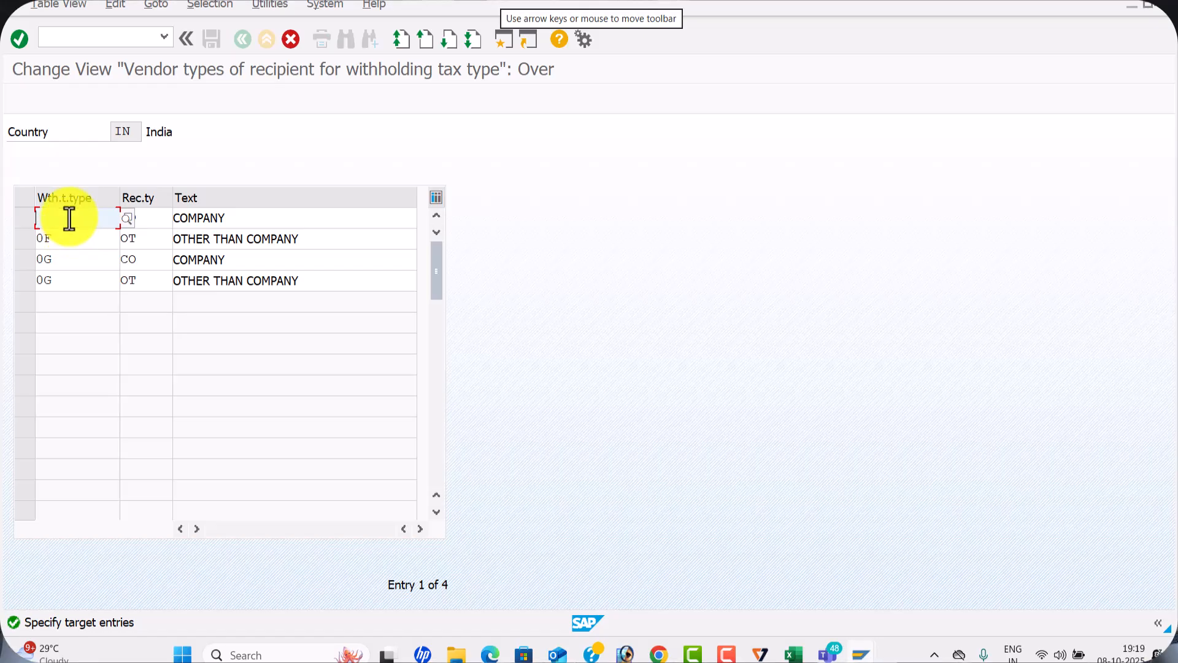
key(BackSpace)
key(BackSpace)
text(7W)
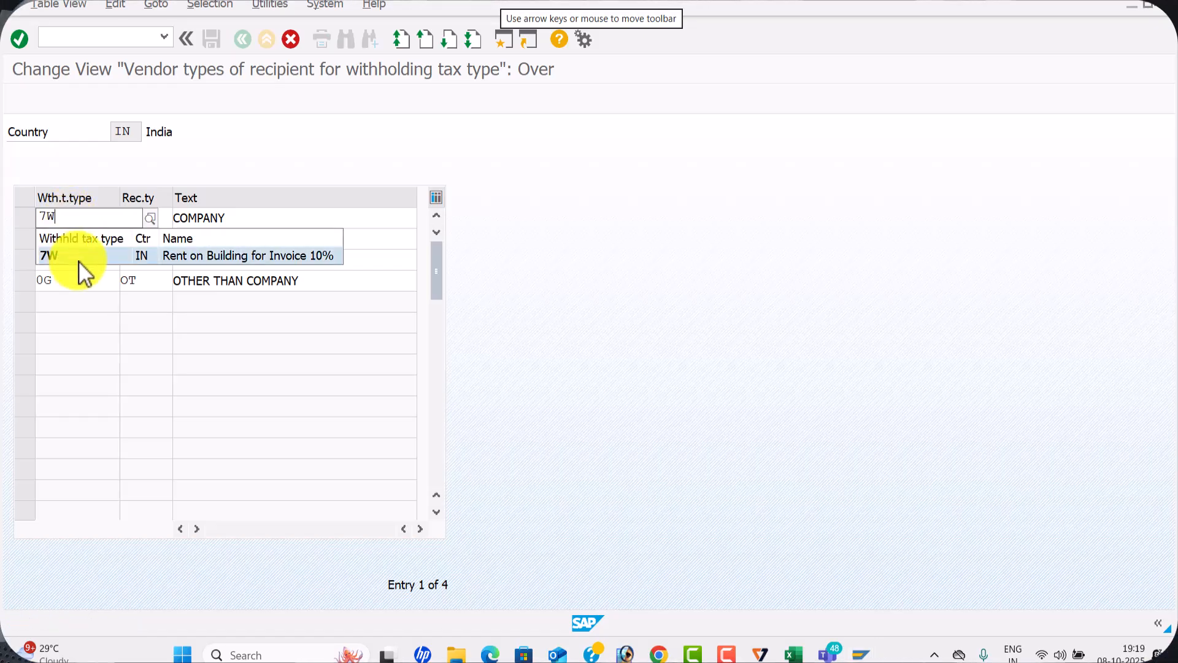
click(79, 260)
click(68, 240)
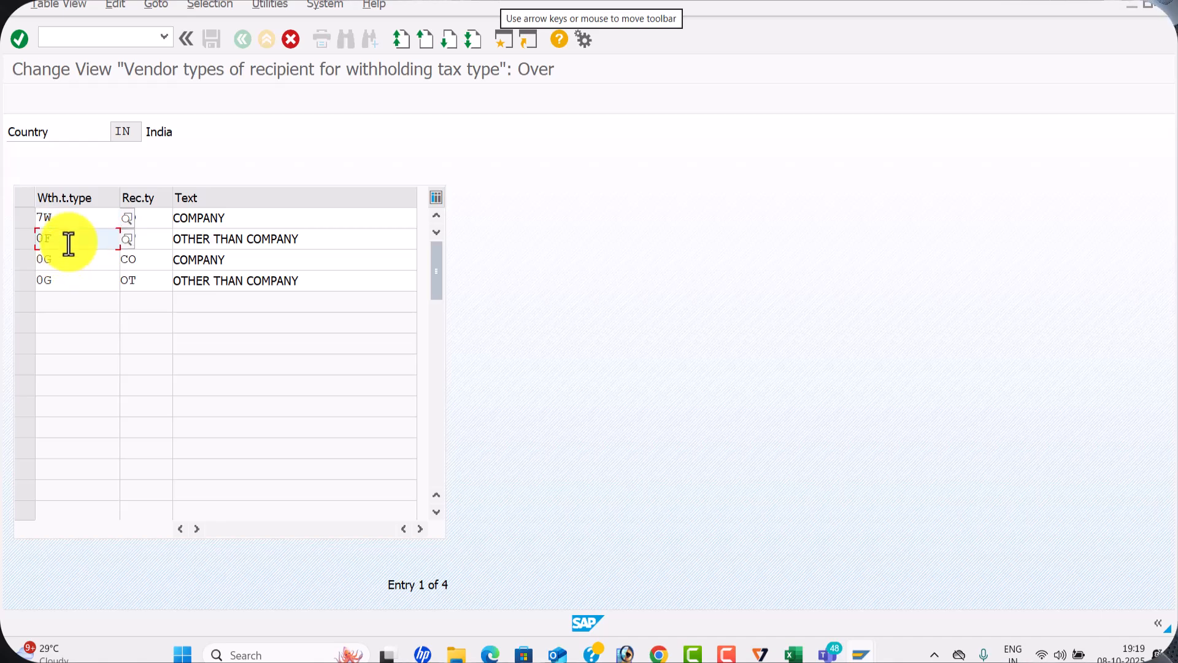
key(BackSpace)
key(BackSpace)
text(7)
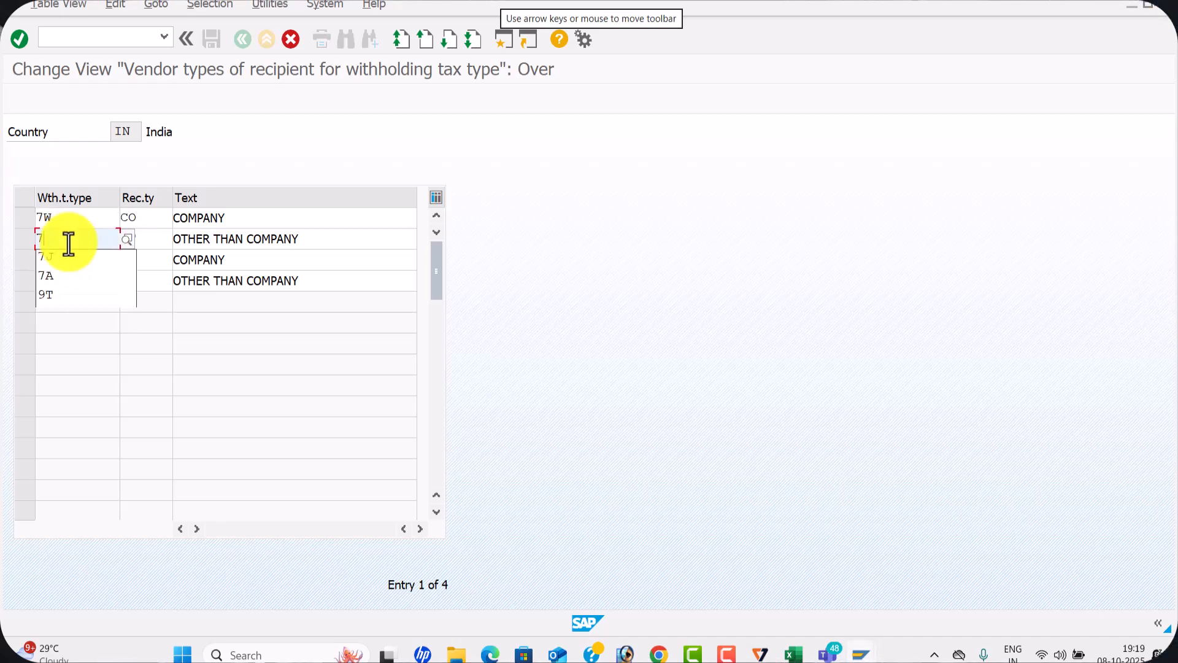
text(W)
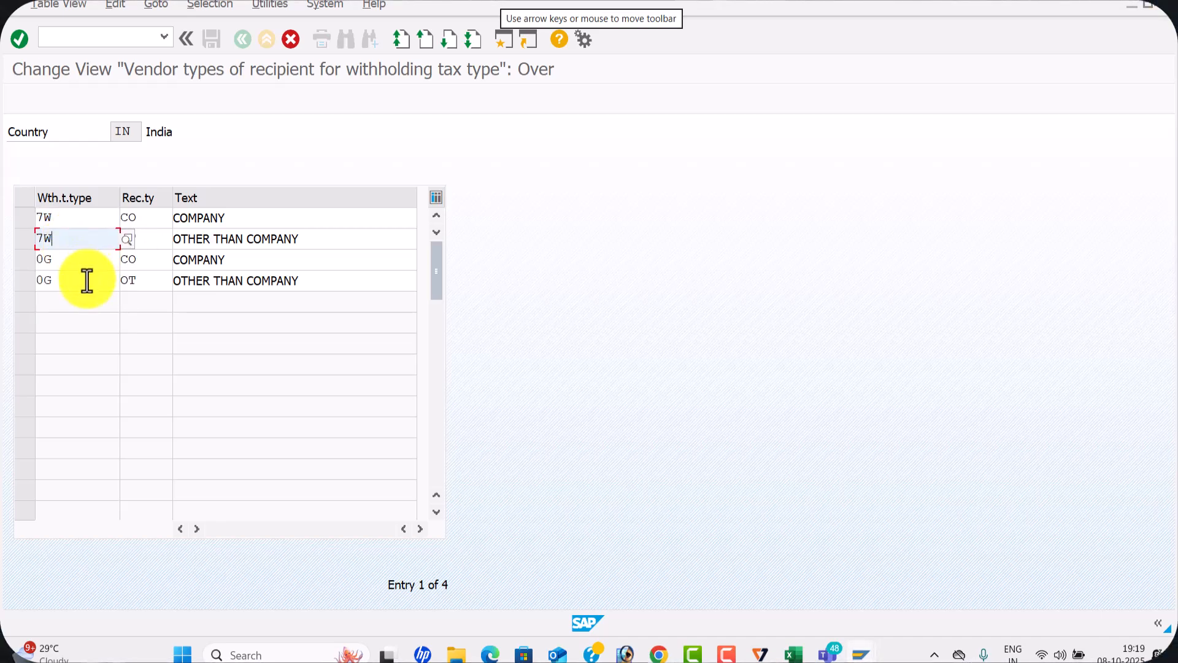
Set the withholding tax type of both copied 0G entries, CO and OT, to T7
click(86, 261)
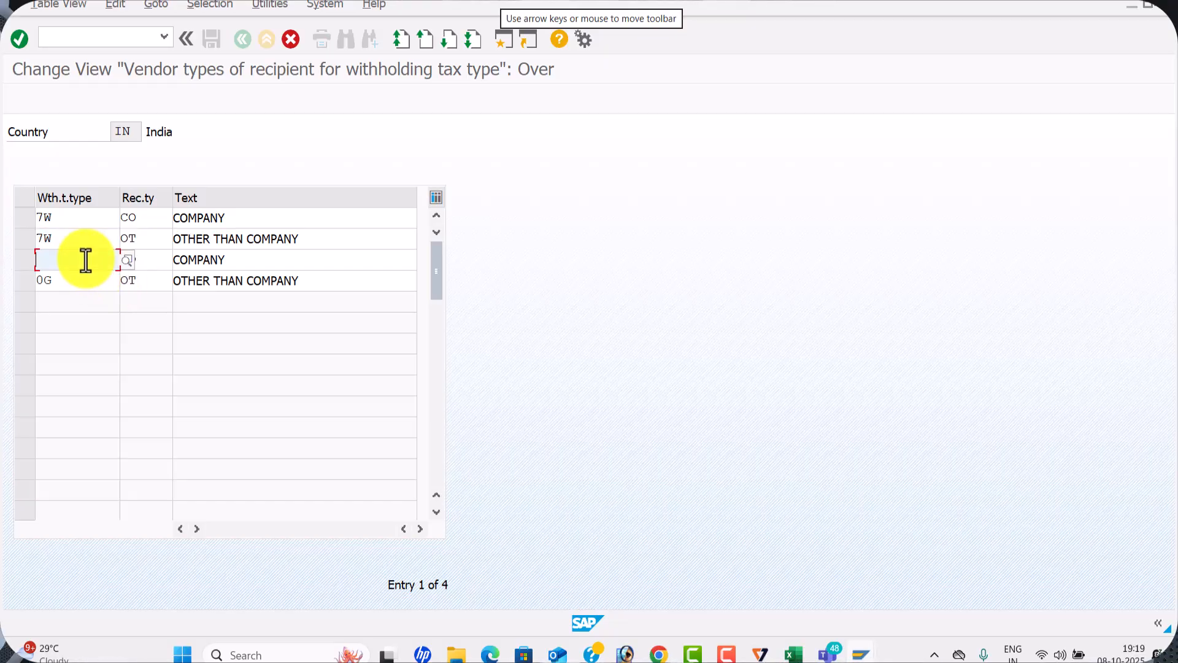
text(T)
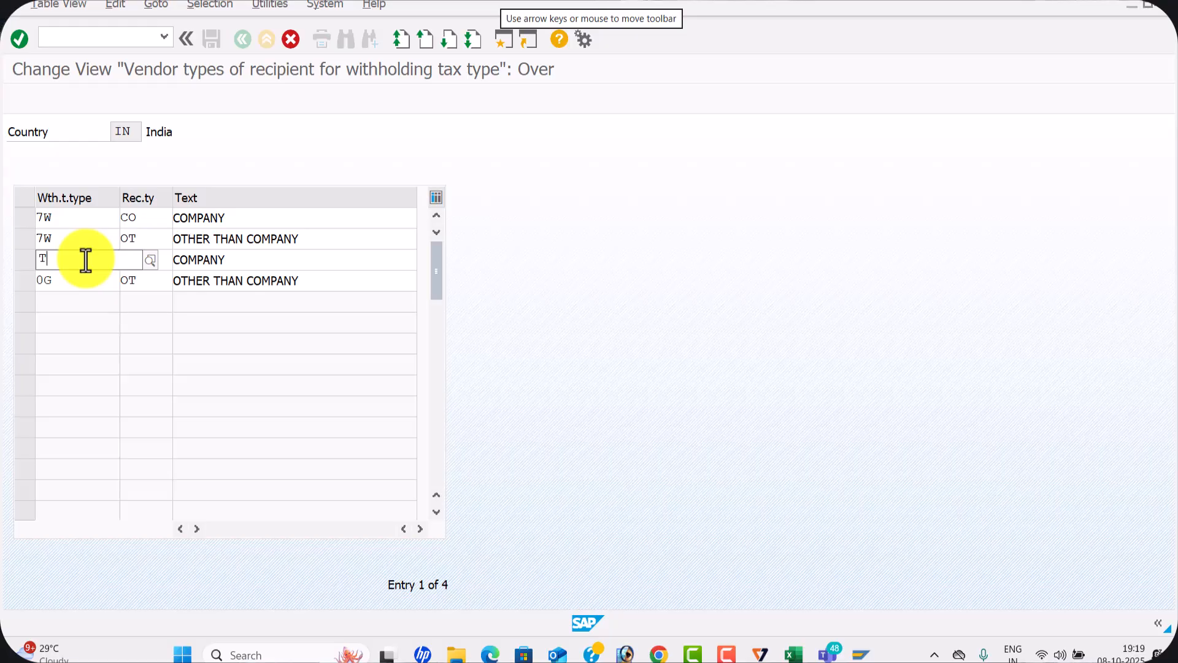
text(W)
key(BackSpace)
text(7)
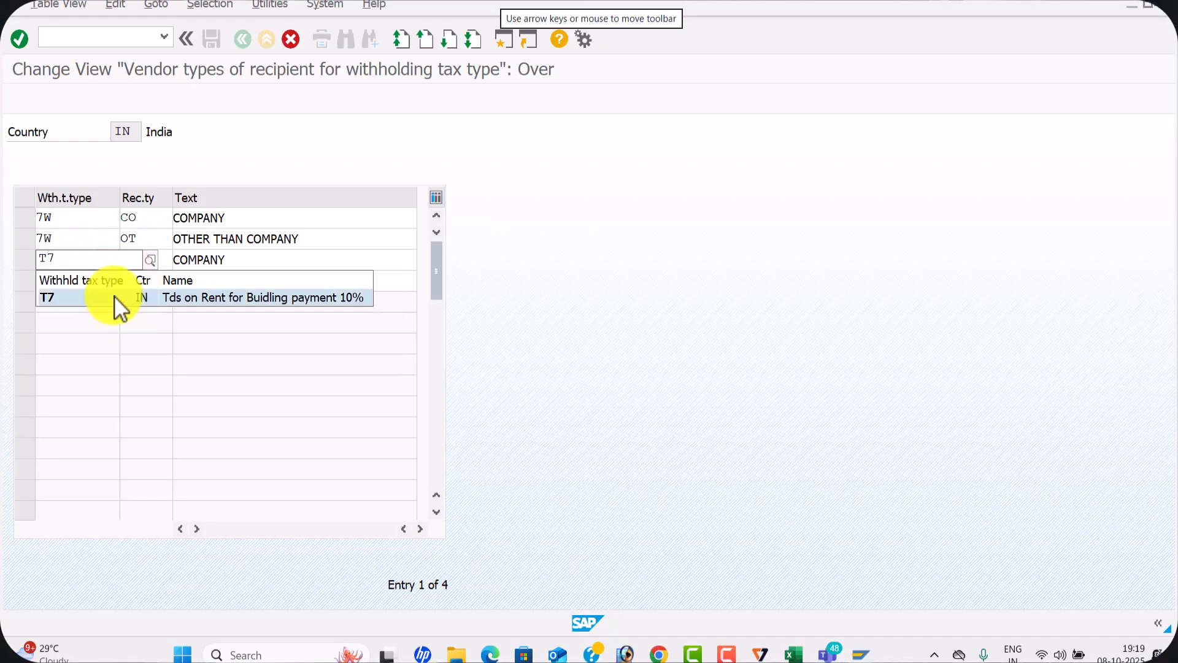
click(116, 297)
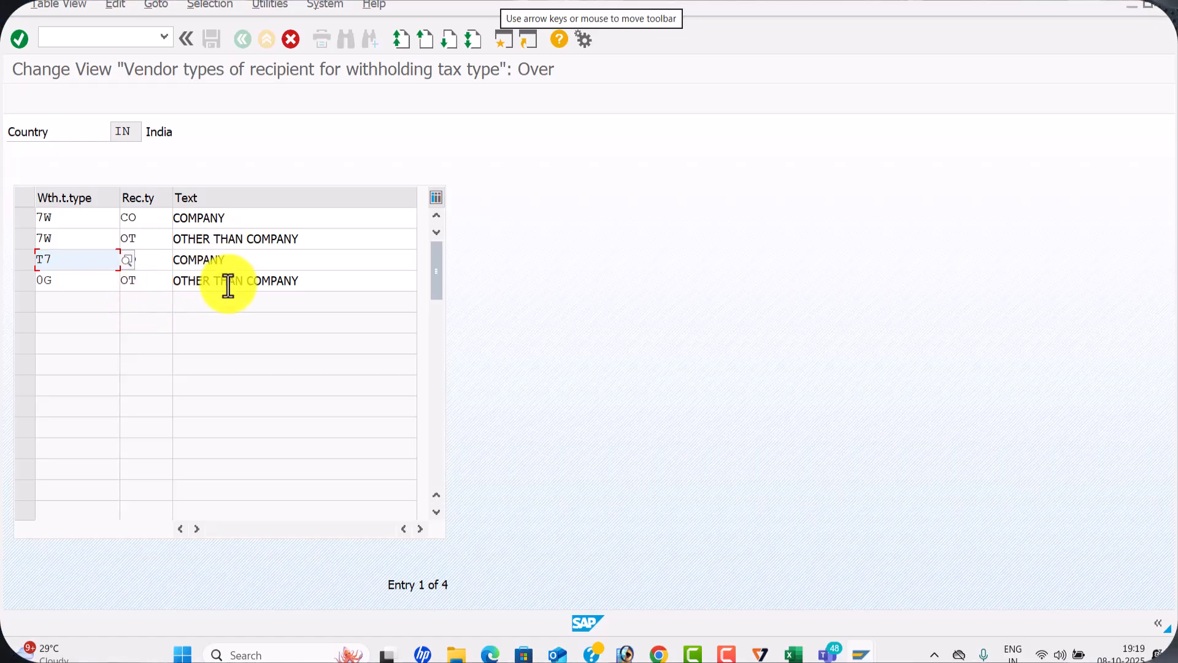
click(71, 281)
text(T7)
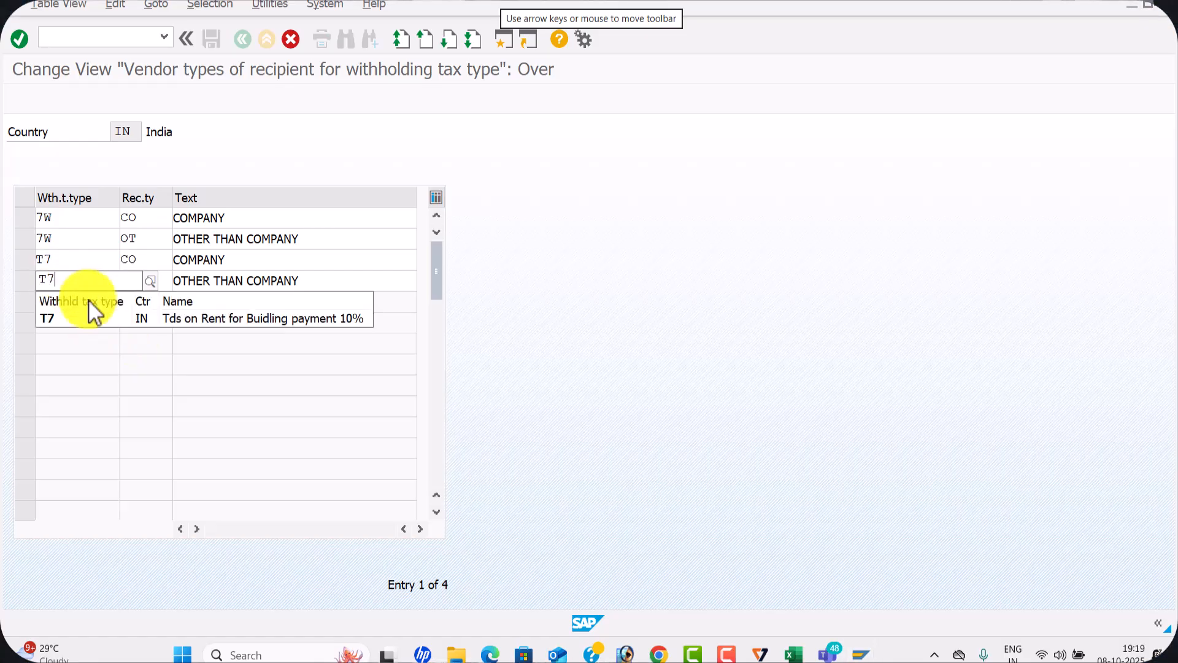
click(97, 317)
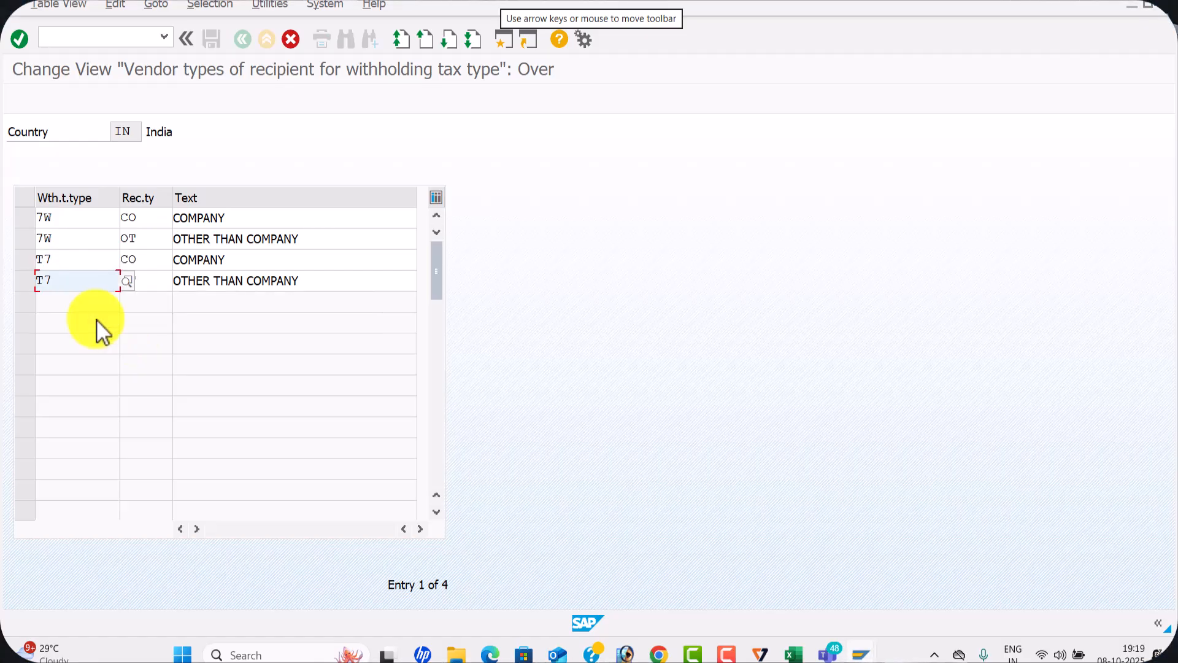
Confirm the four copied recipient type entries and save them to the WAL1 withholding tax customizing request
key(Return)
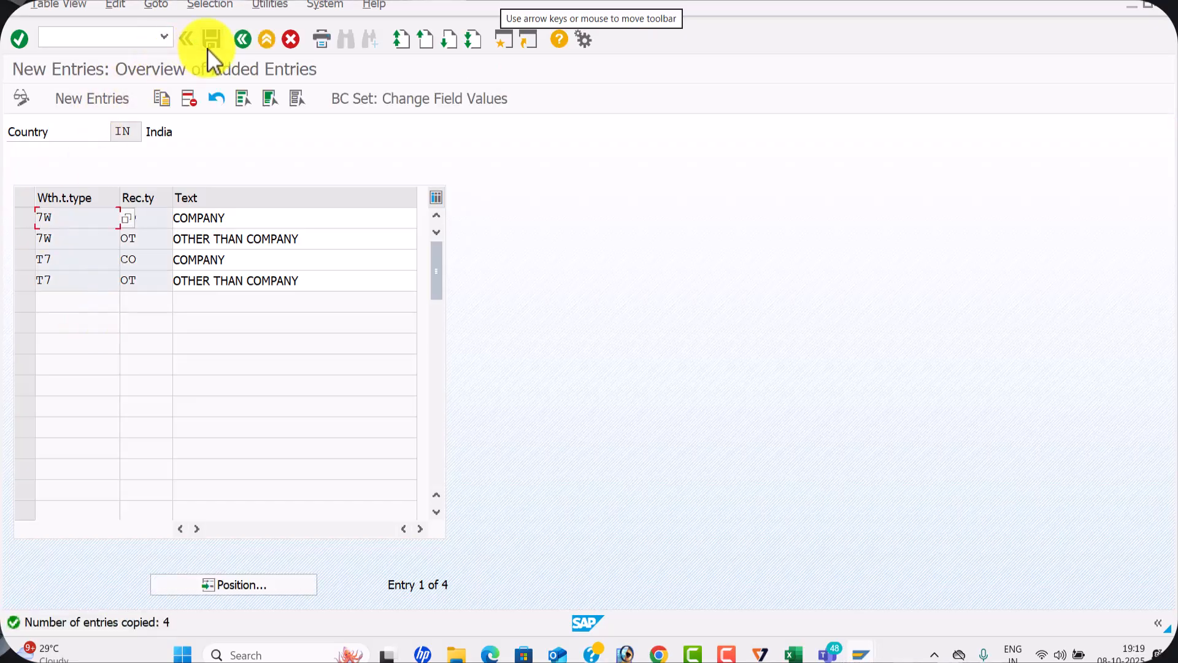
click(212, 39)
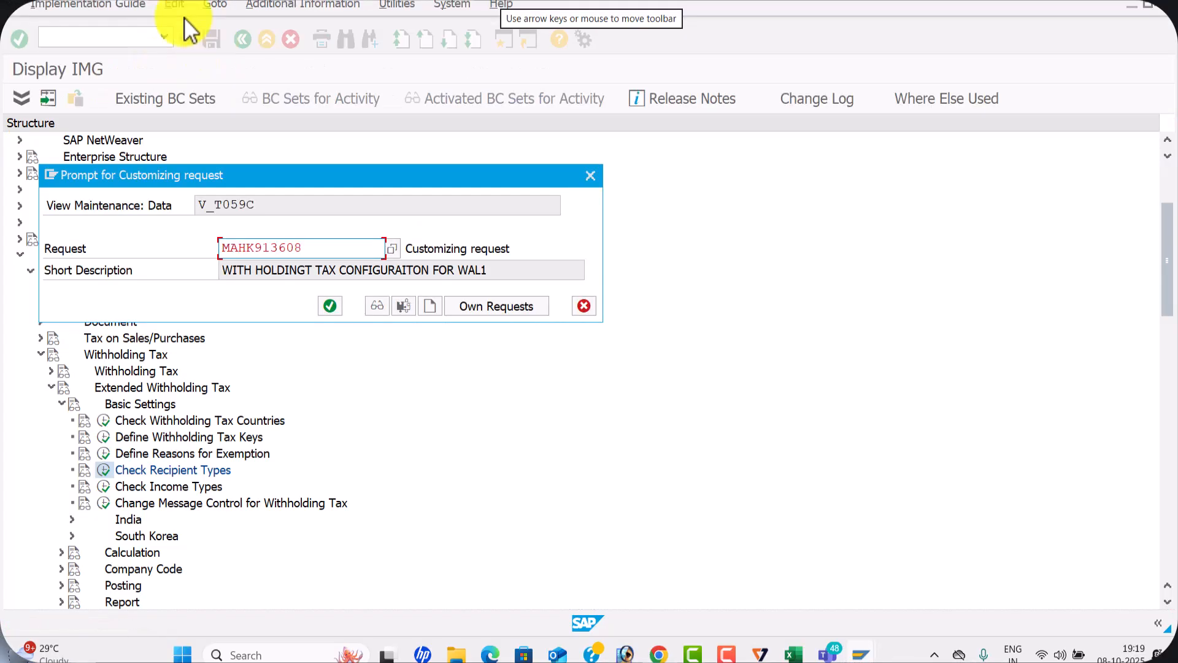
click(329, 305)
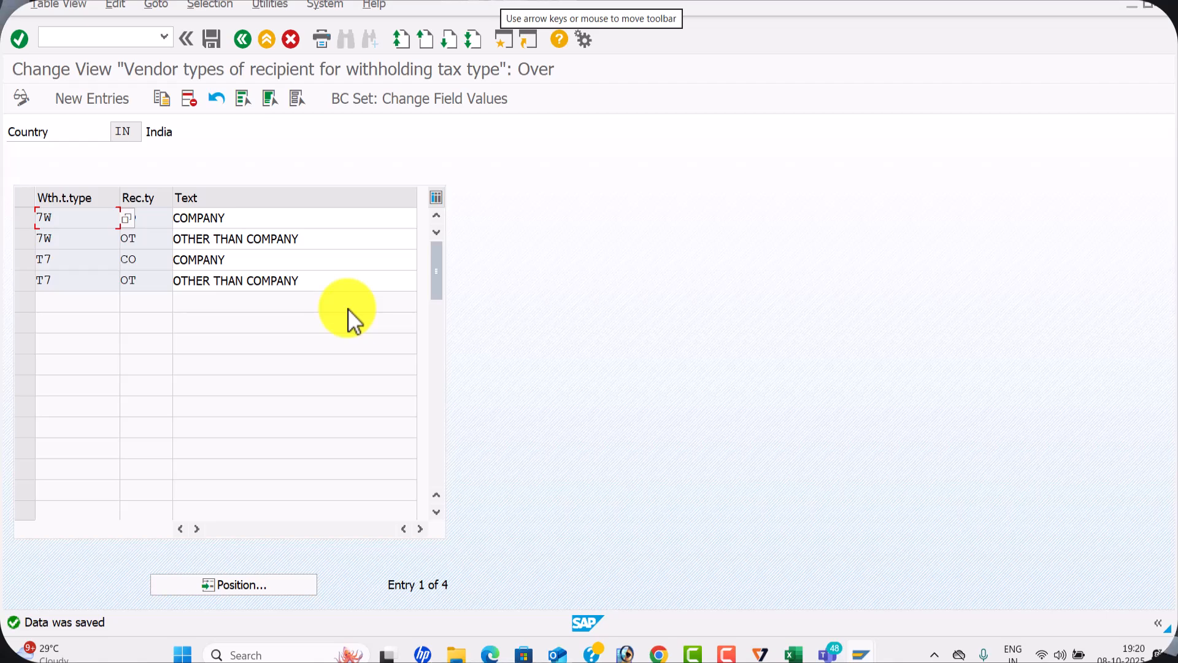
Leave the recipient types and start a new entry in Define Withholding Tax Codes under Extended Withholding Tax Calculation for country IN
key(alt+Tab)
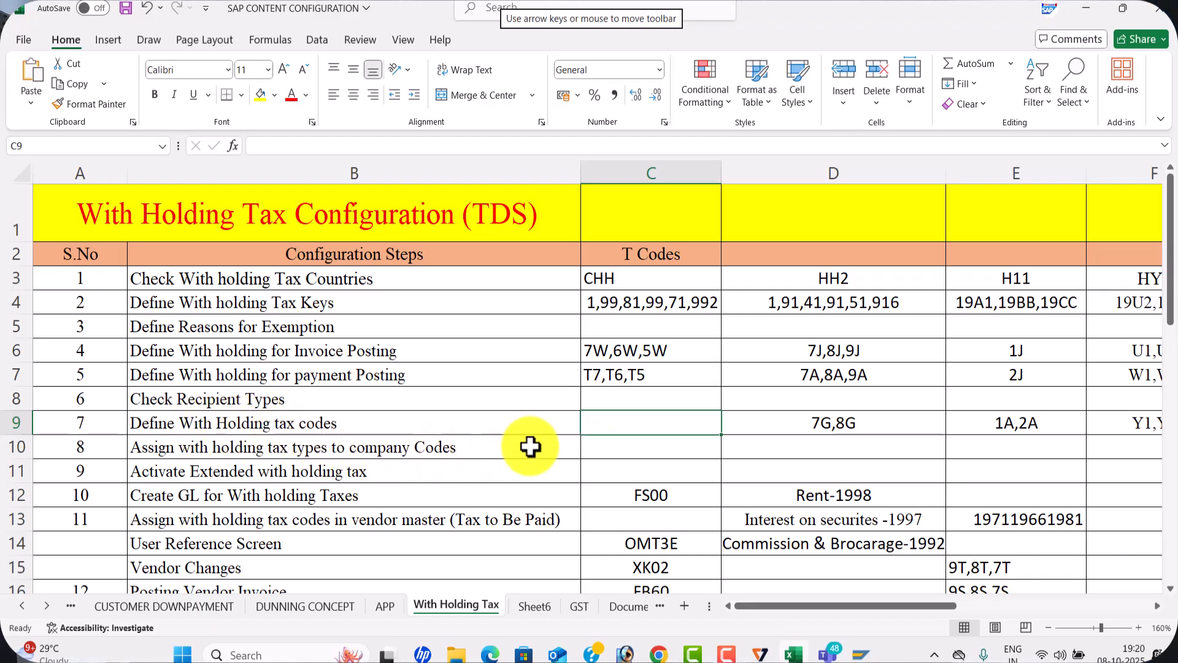
key(alt+Tab)
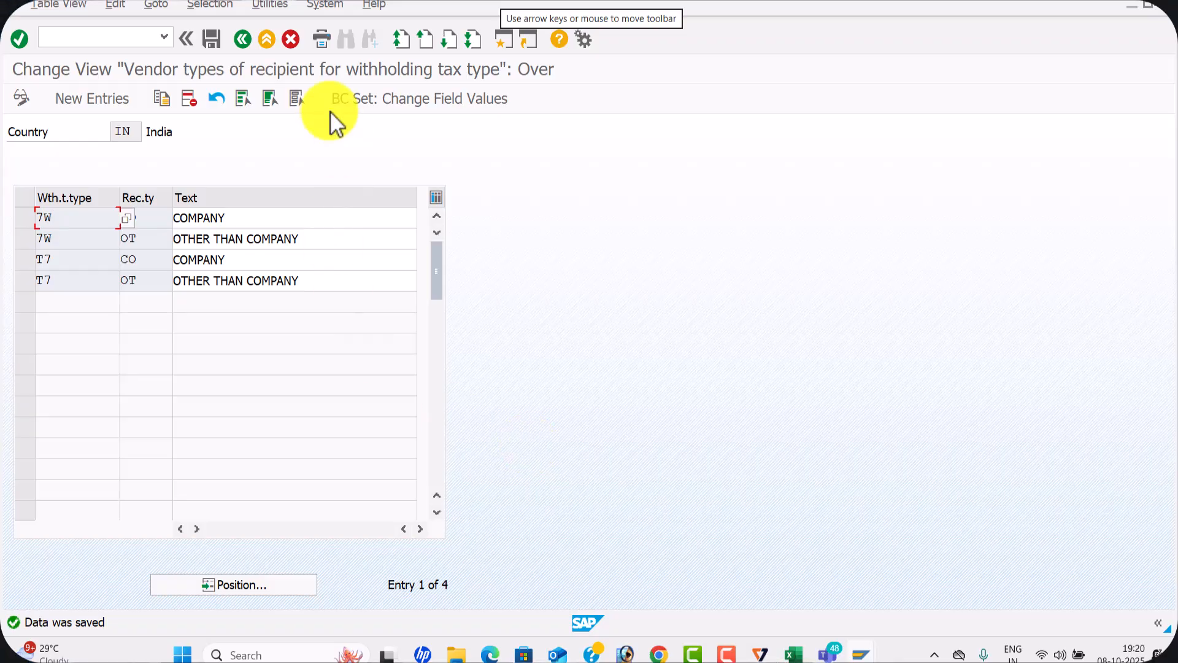
click(246, 41)
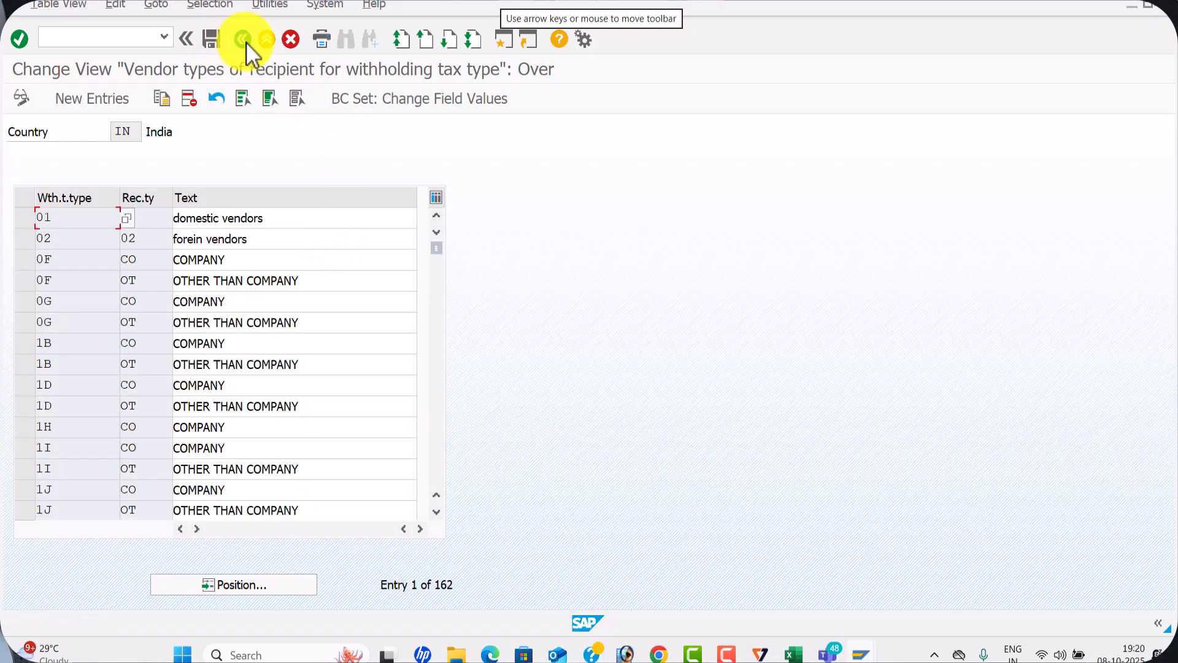
click(246, 42)
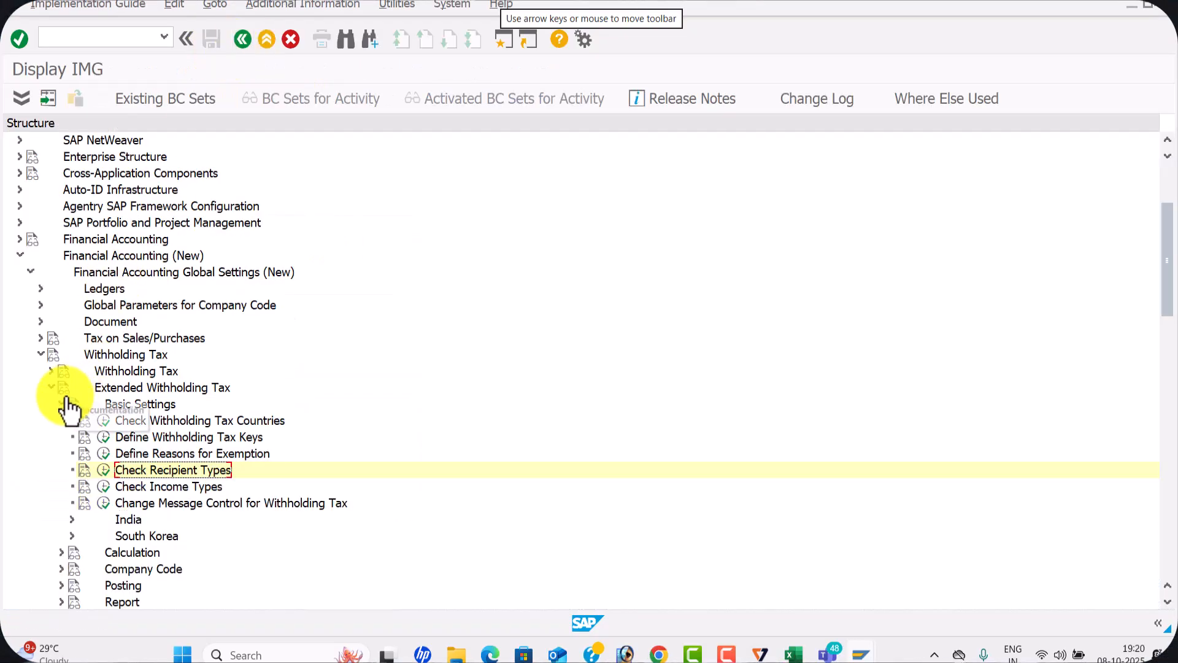
click(62, 403)
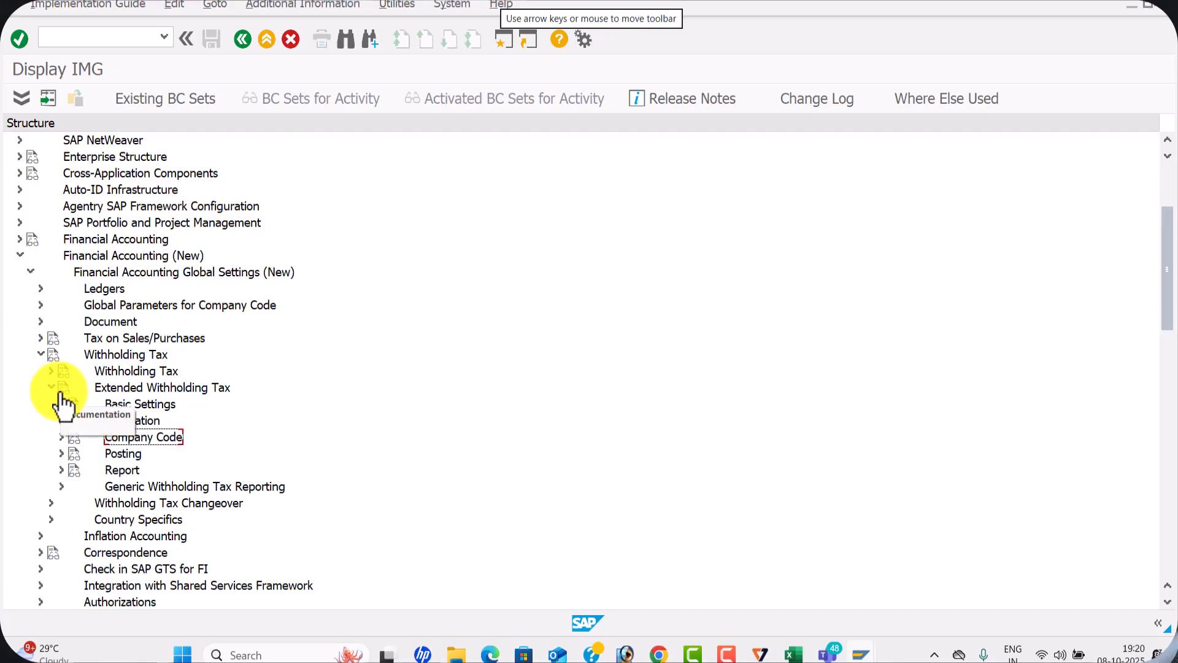
click(61, 437)
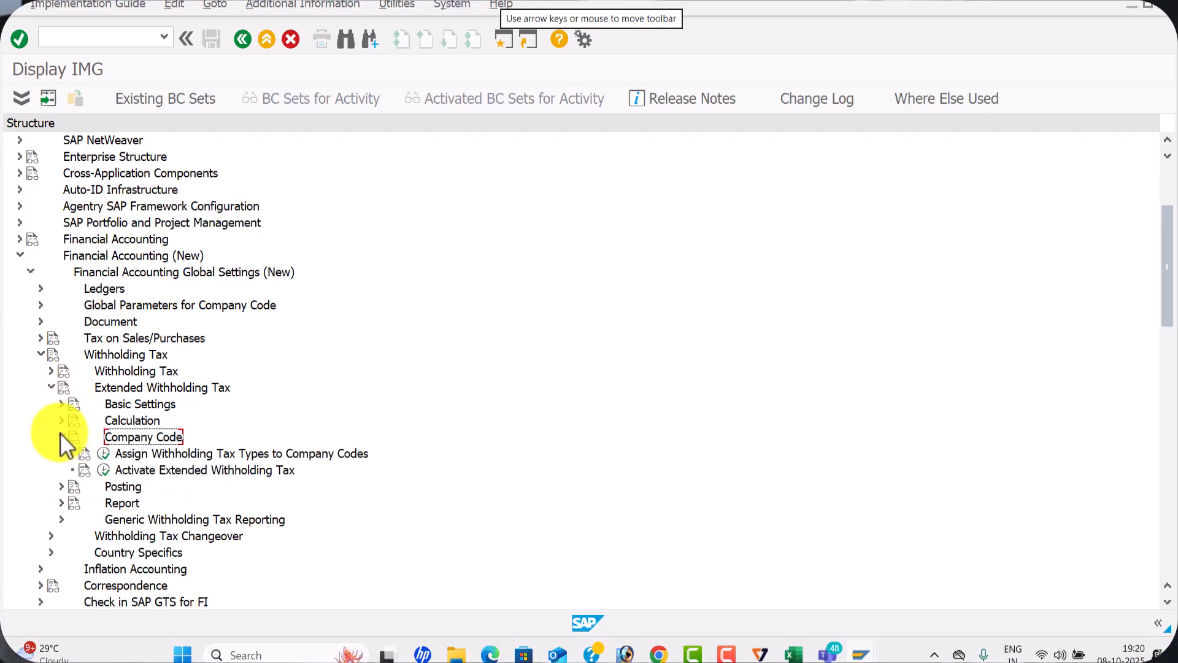
click(61, 435)
click(61, 420)
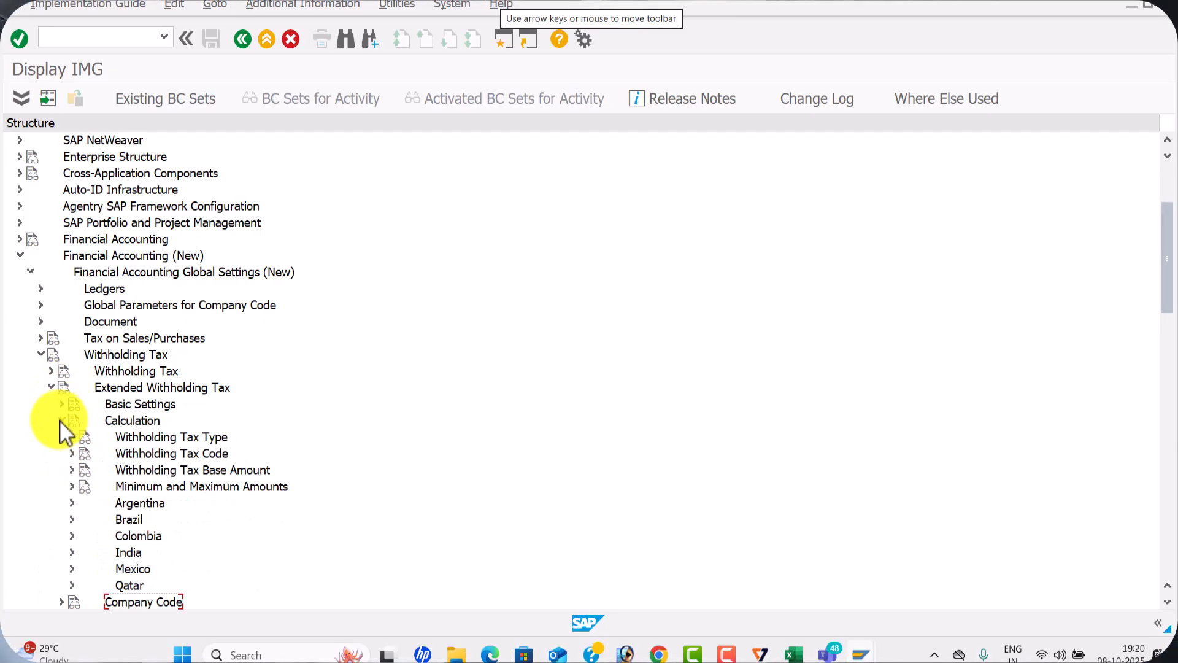
click(70, 453)
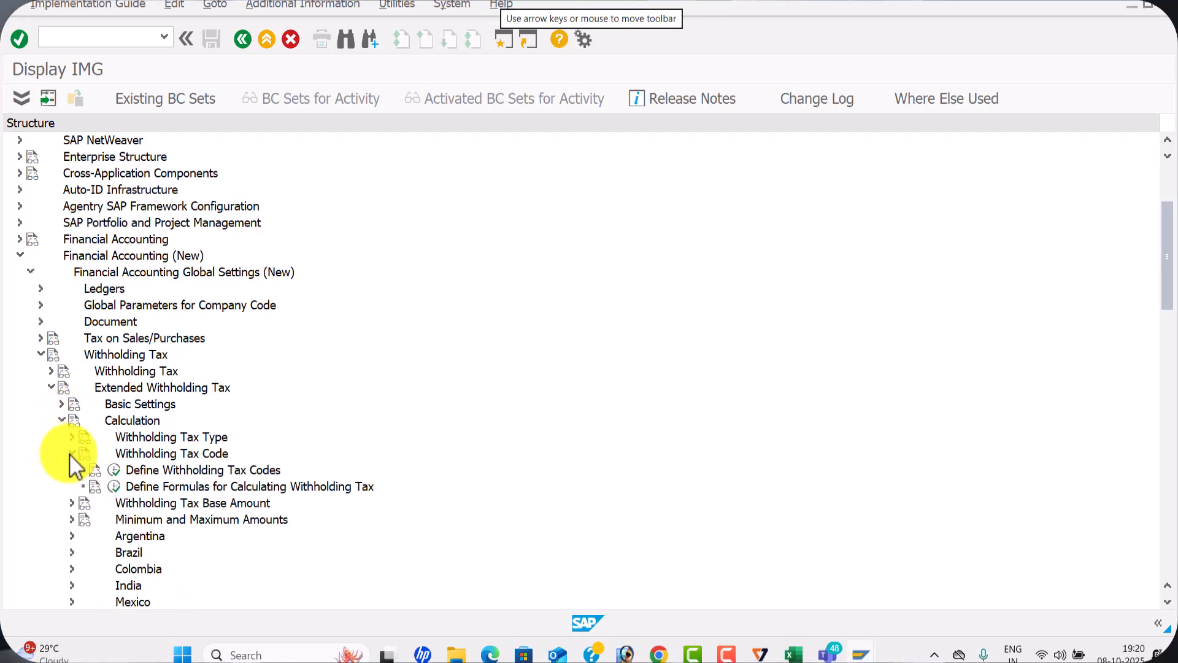
click(116, 471)
click(161, 306)
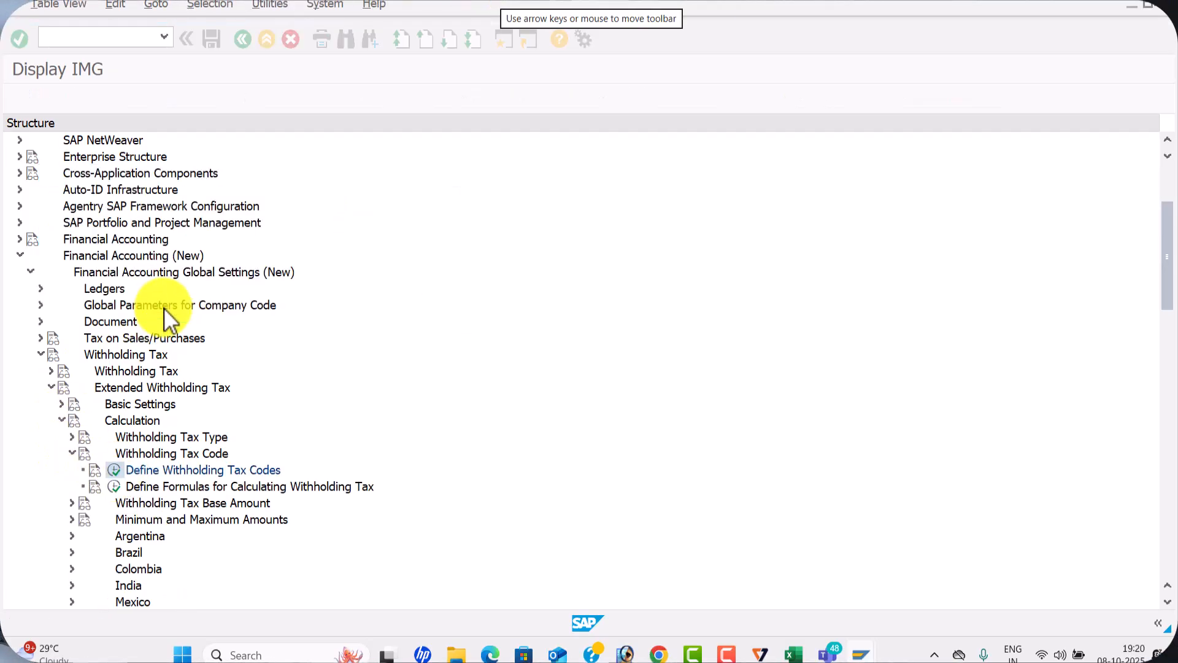
click(142, 97)
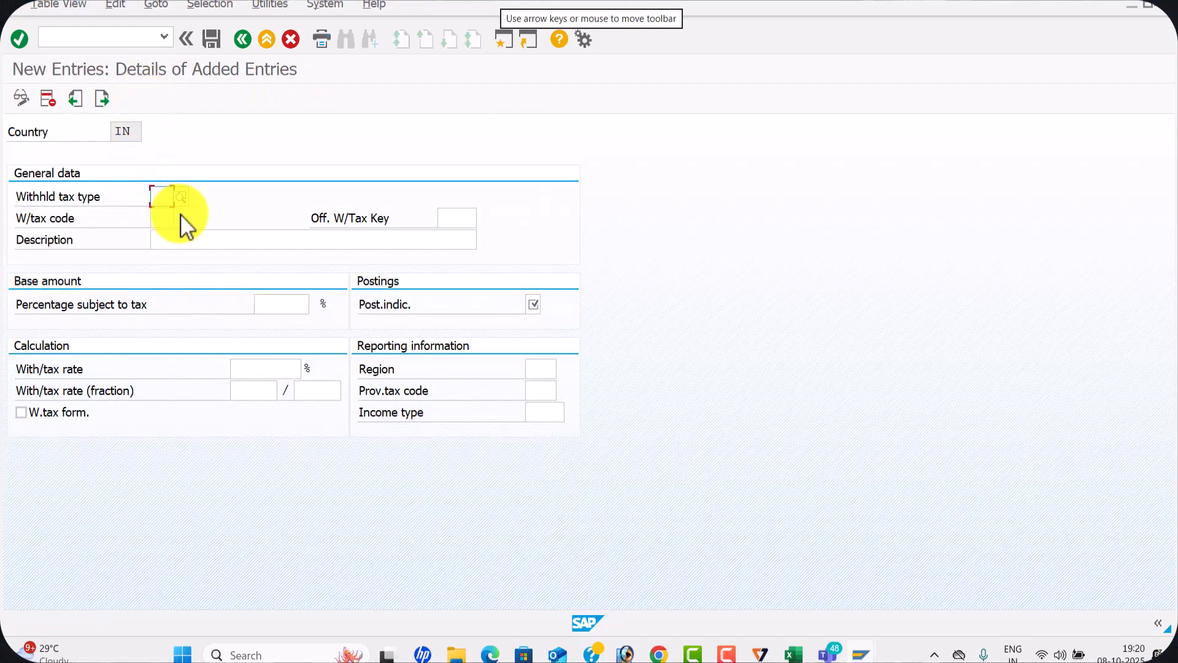
Consult the posting tax types in C6 and C7 of the Excel sheet, return to SAP, and set the new entry's withholding tax type to 7W
key(alt+Tab)
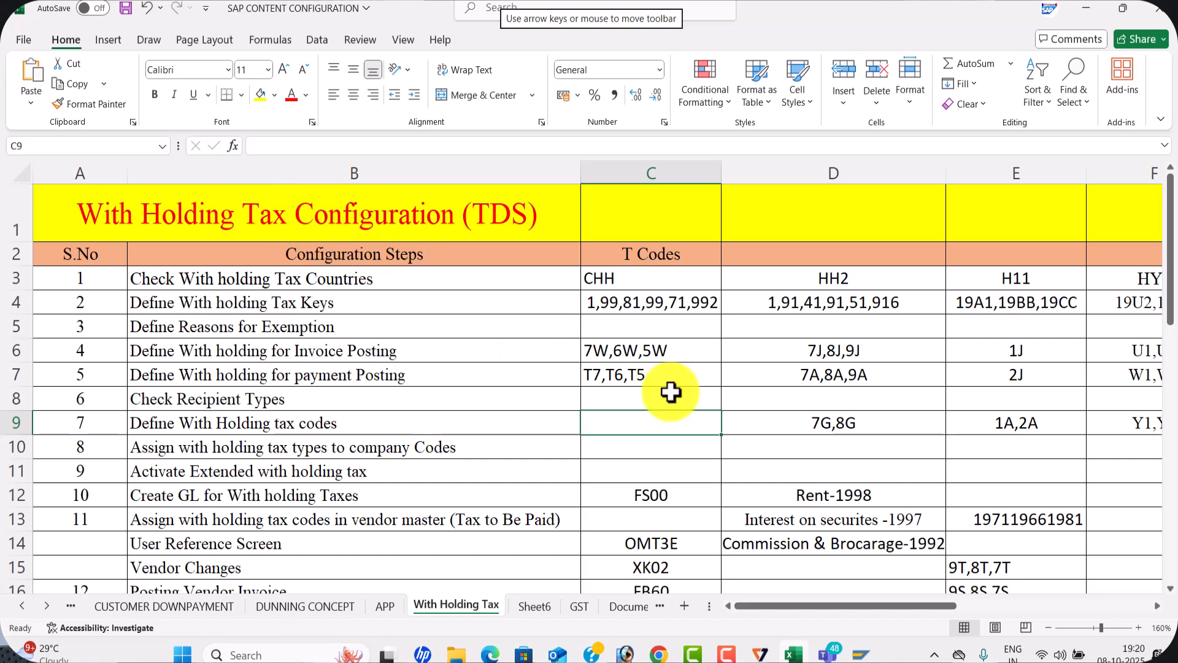
click(667, 359)
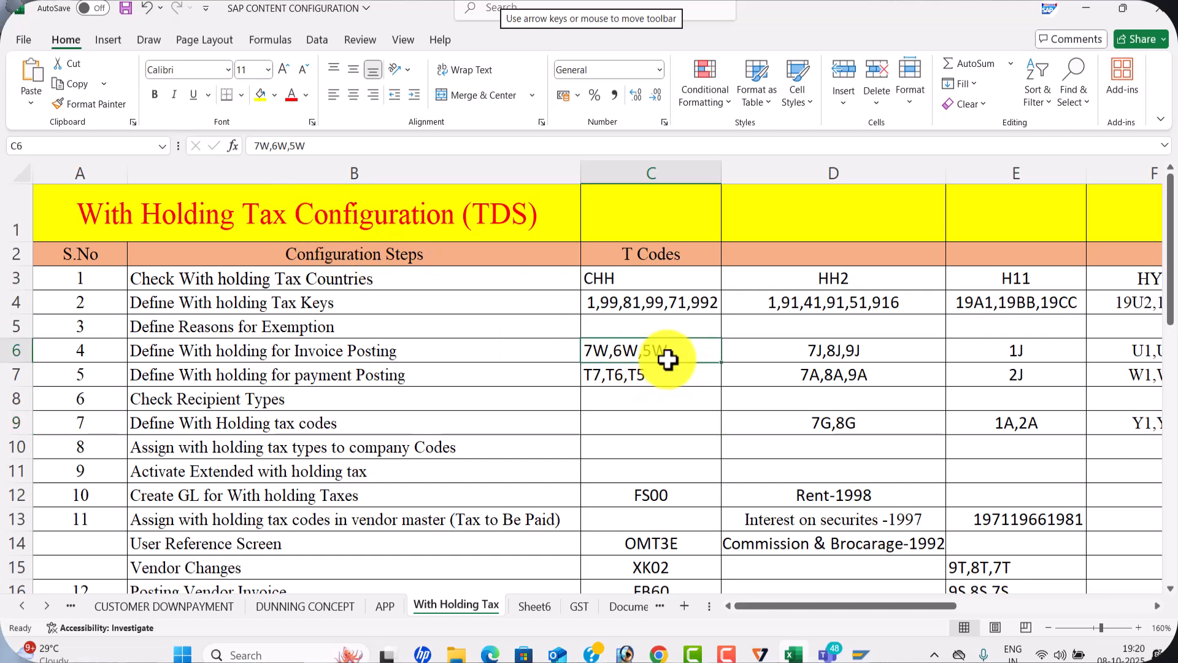
click(611, 379)
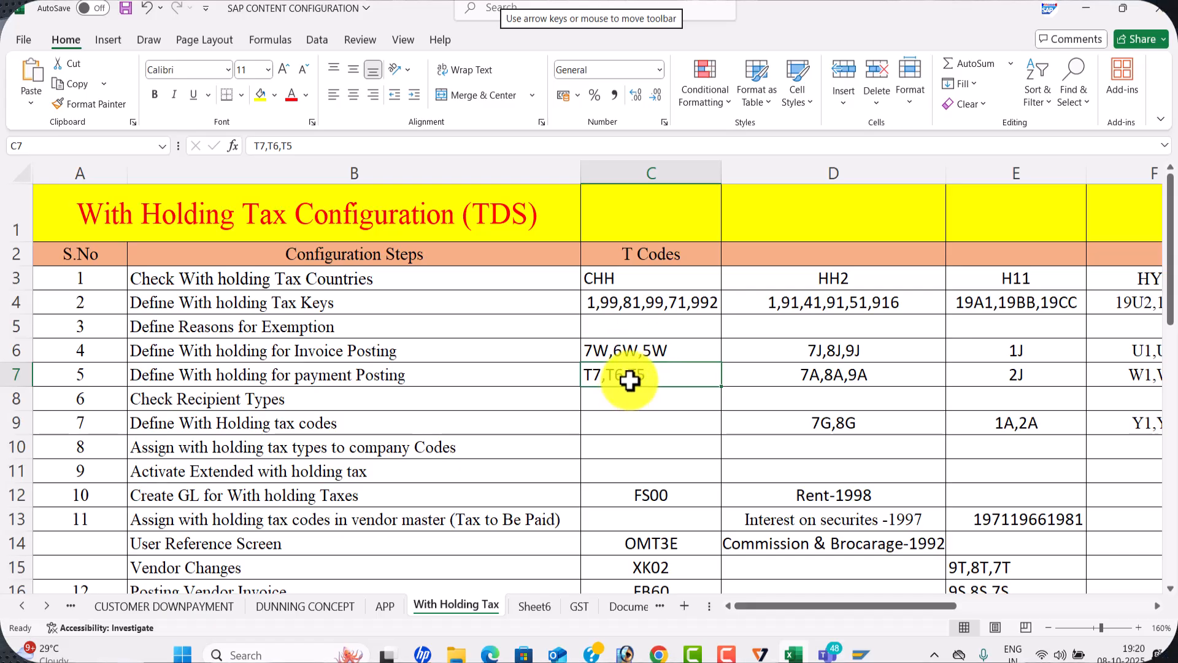
key(alt+Tab)
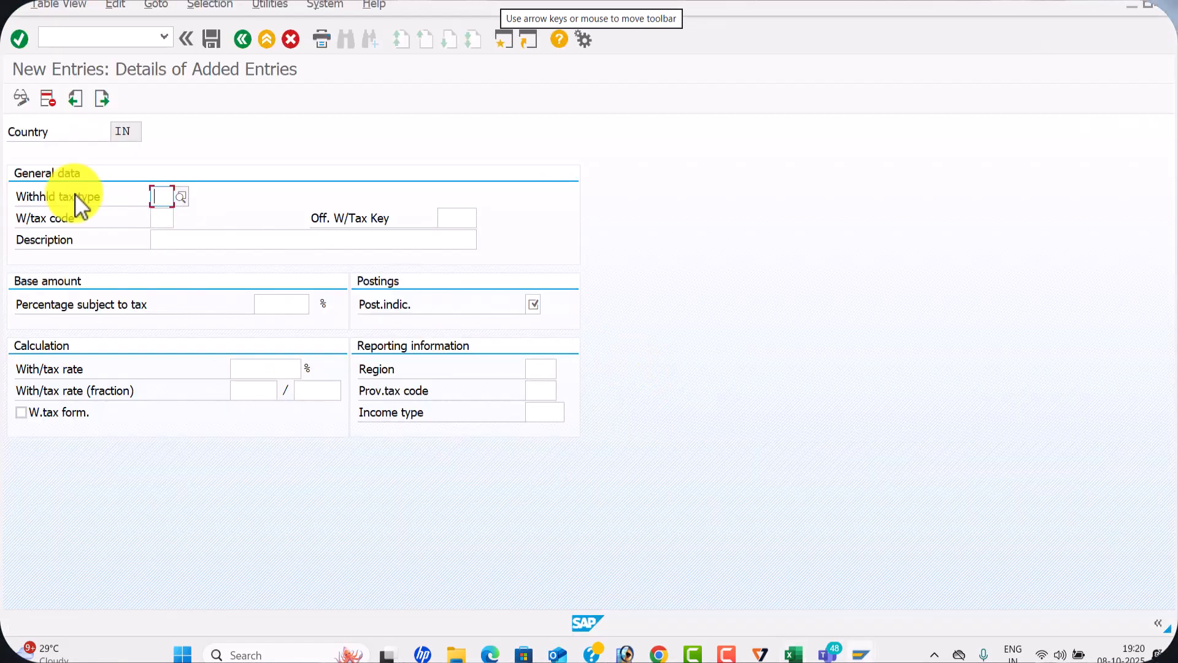
click(169, 202)
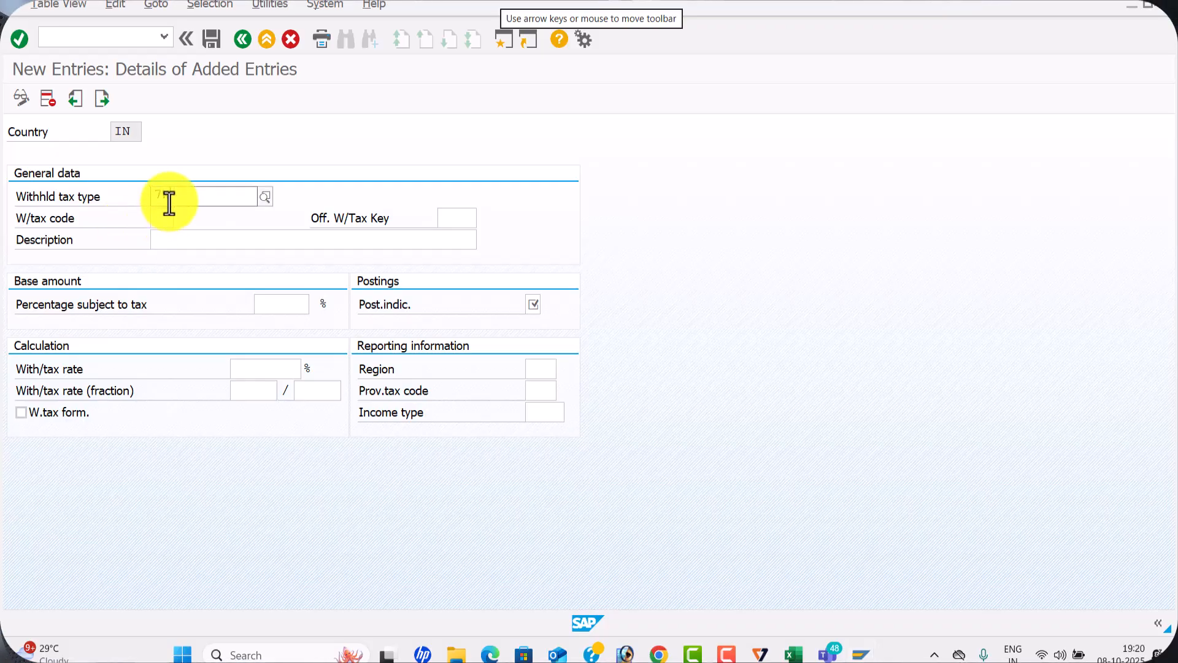
text(7W)
click(190, 234)
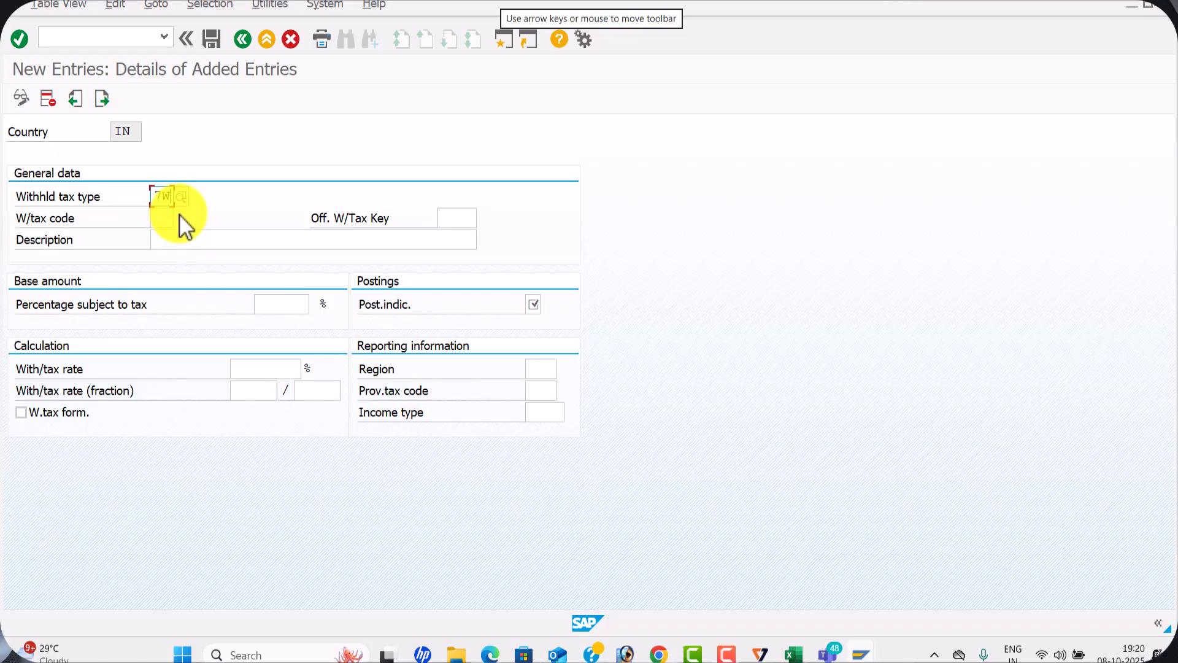
click(165, 219)
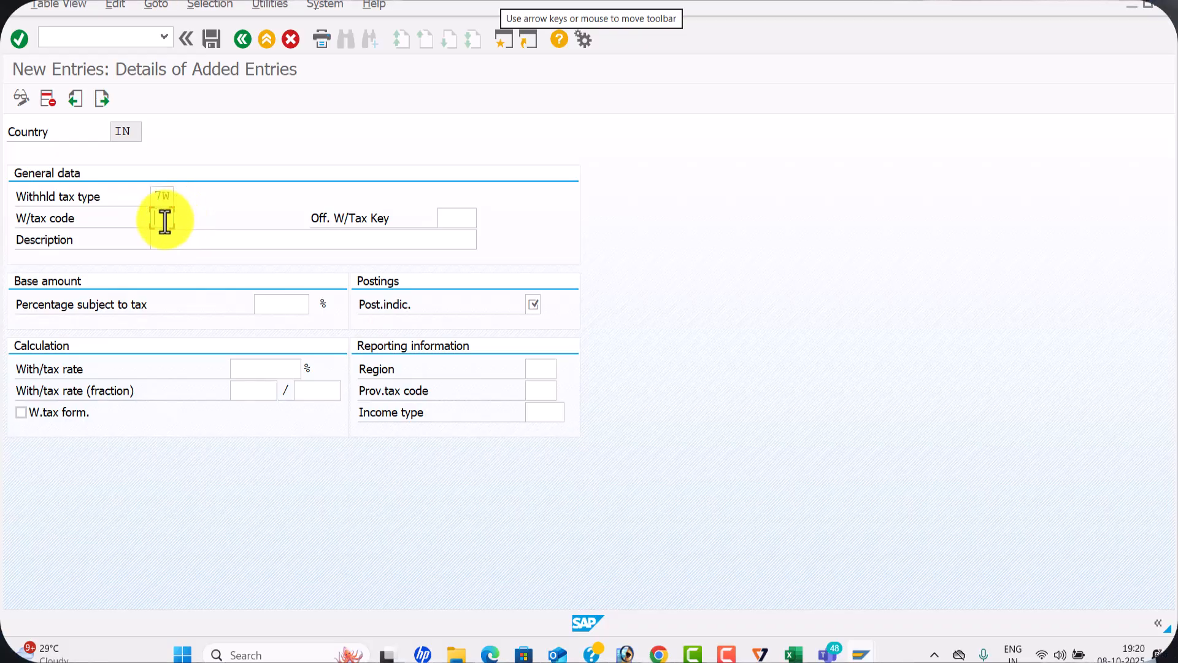
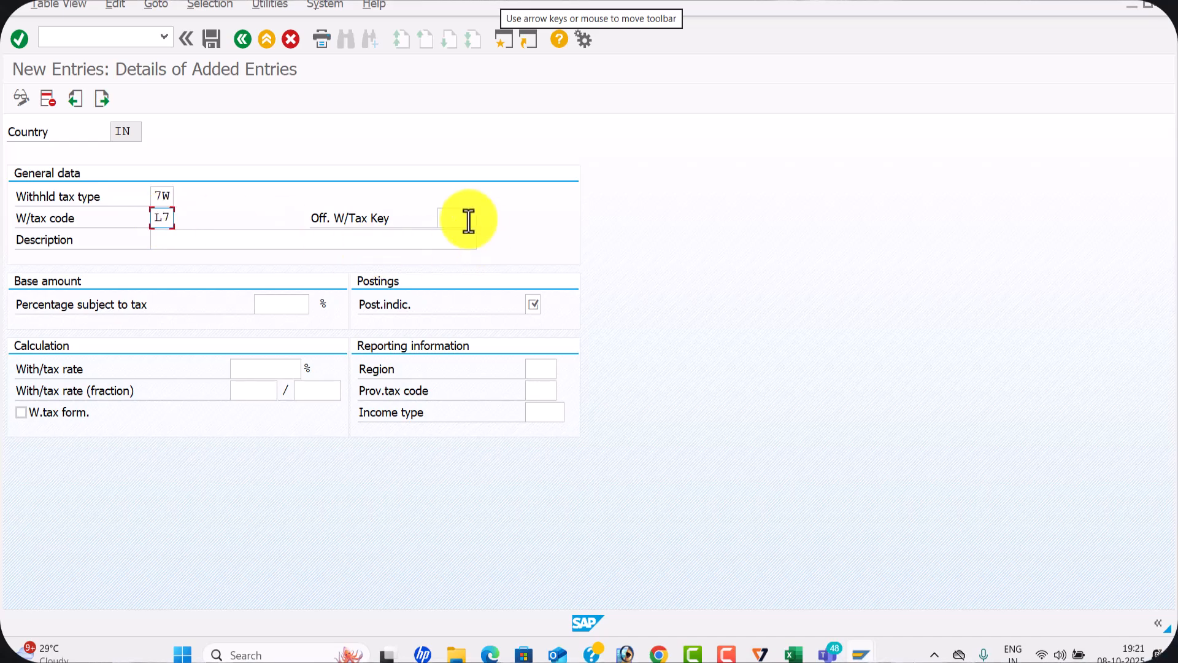
Check the rent key in the Excel sheet, then give code L7 official key 1998 and description "1998 Rent on Building for Invoice Level"
text(199)
key(alt+Tab)
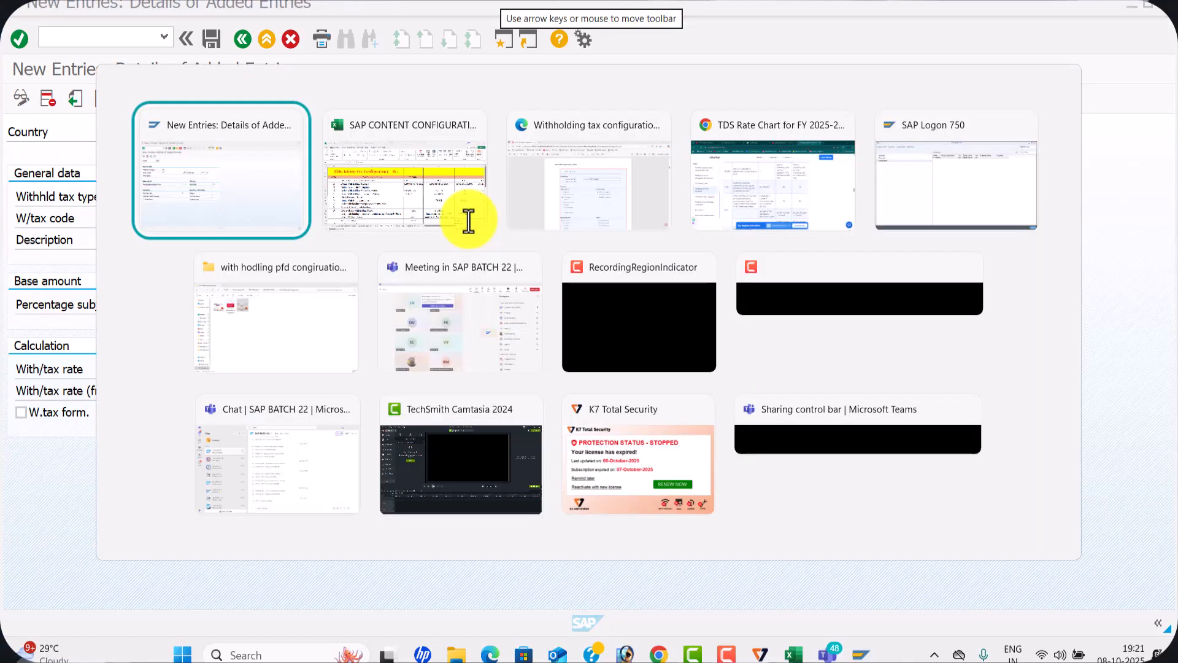
click(468, 222)
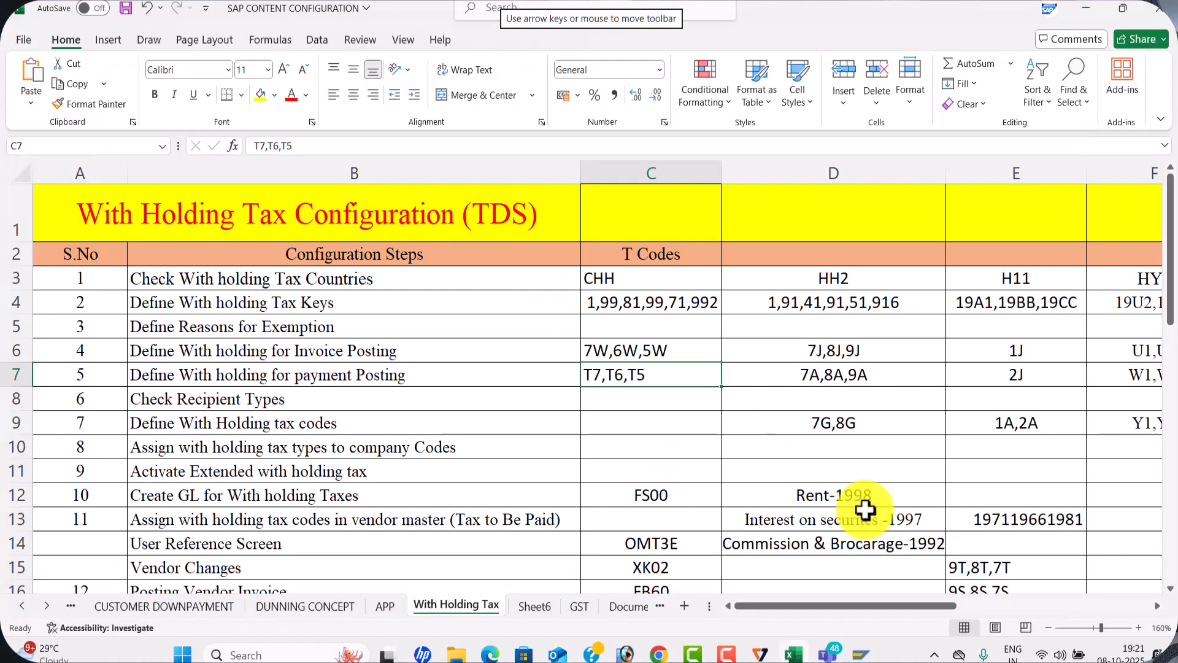
key(alt+Tab)
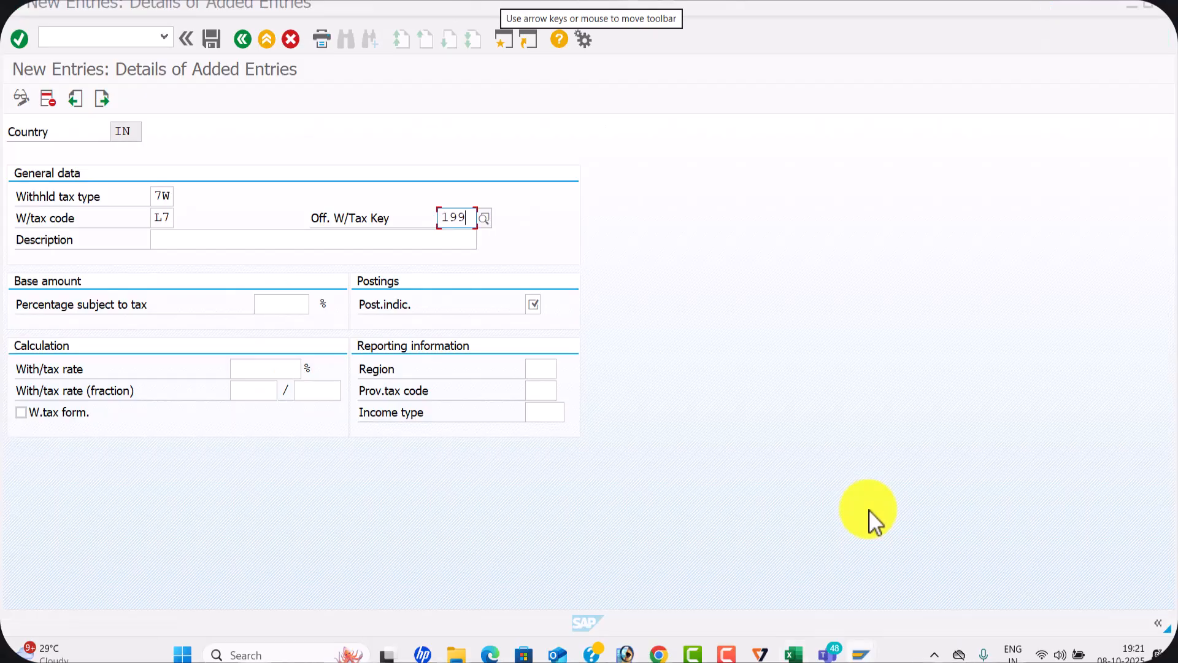
text(8)
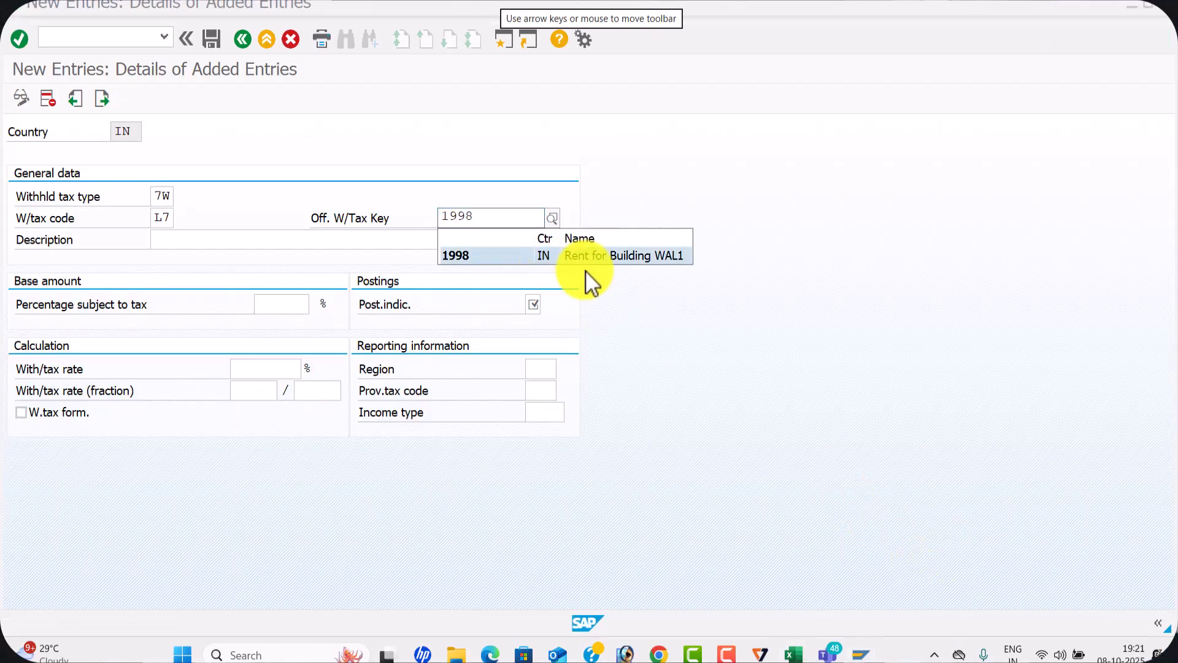
click(594, 261)
click(244, 239)
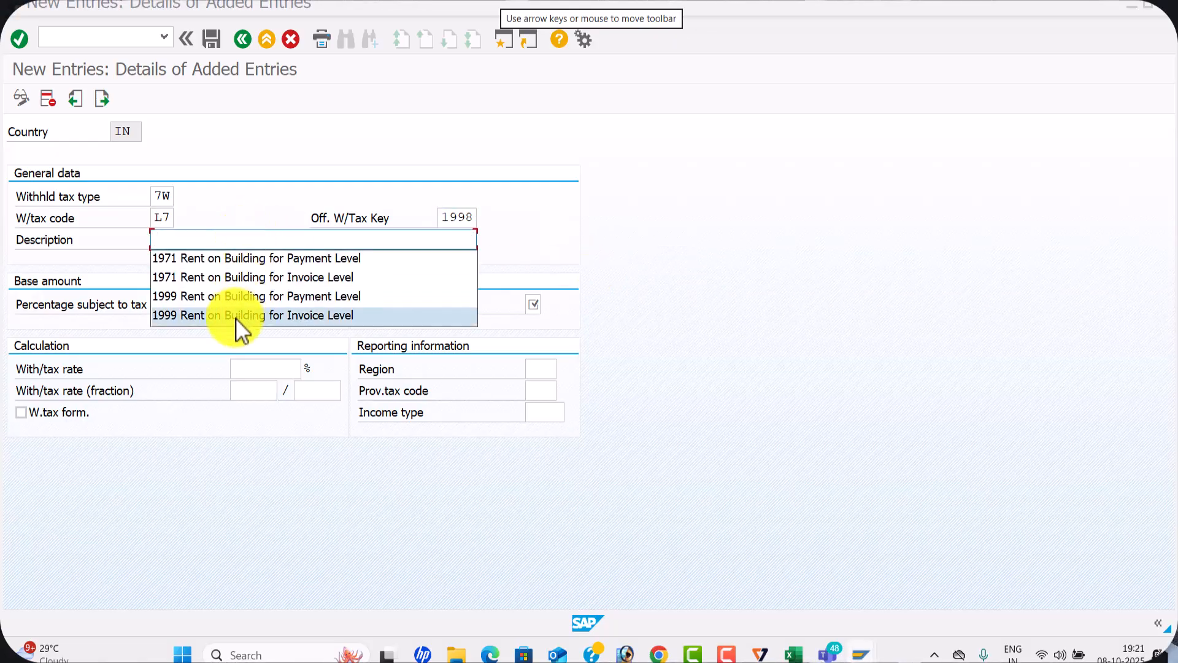
click(233, 321)
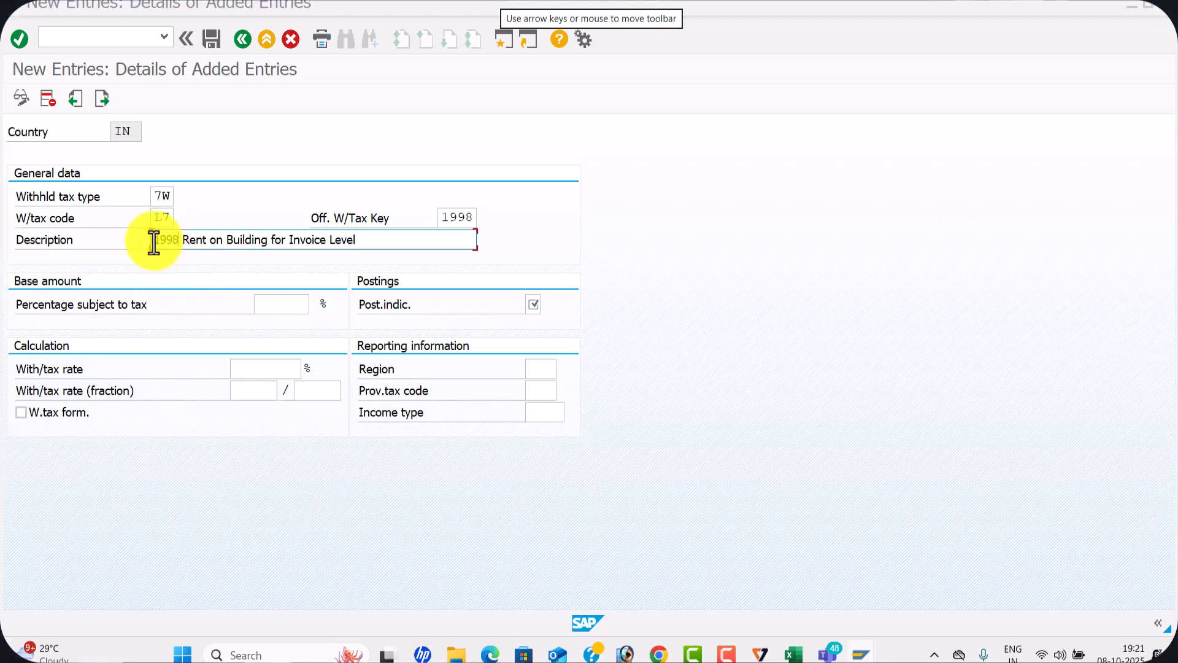
Set 10% subject to tax, posting indicator 1 and a 100% withholding tax rate for code L7, and save it to the customizing request
click(307, 310)
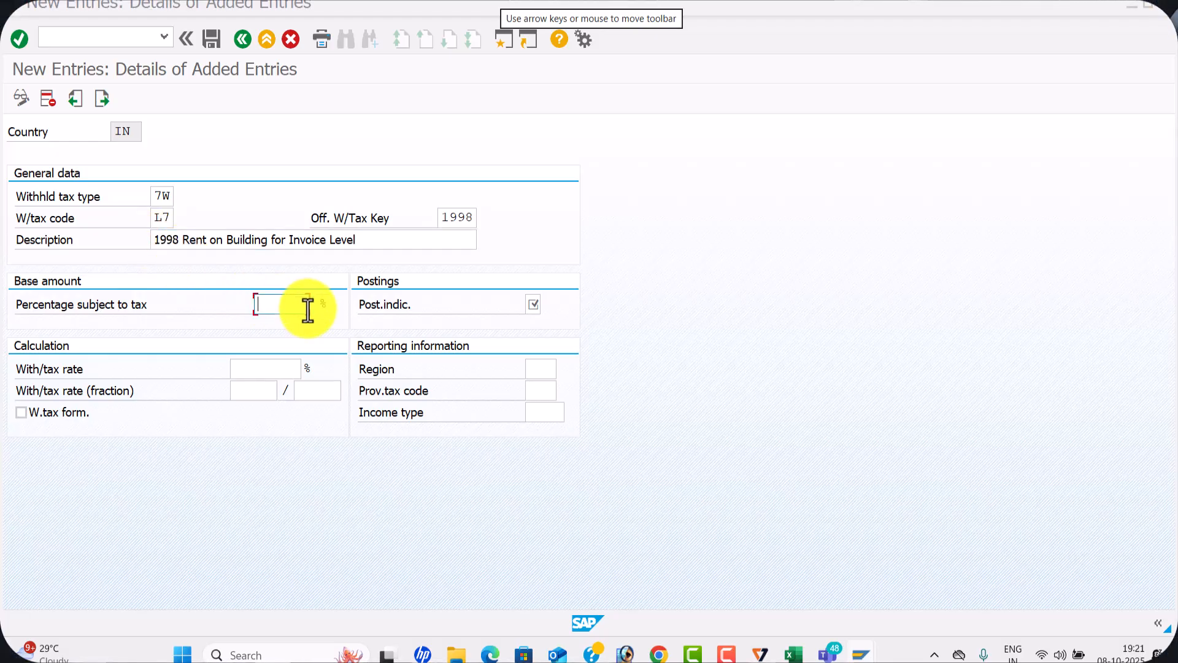
click(284, 323)
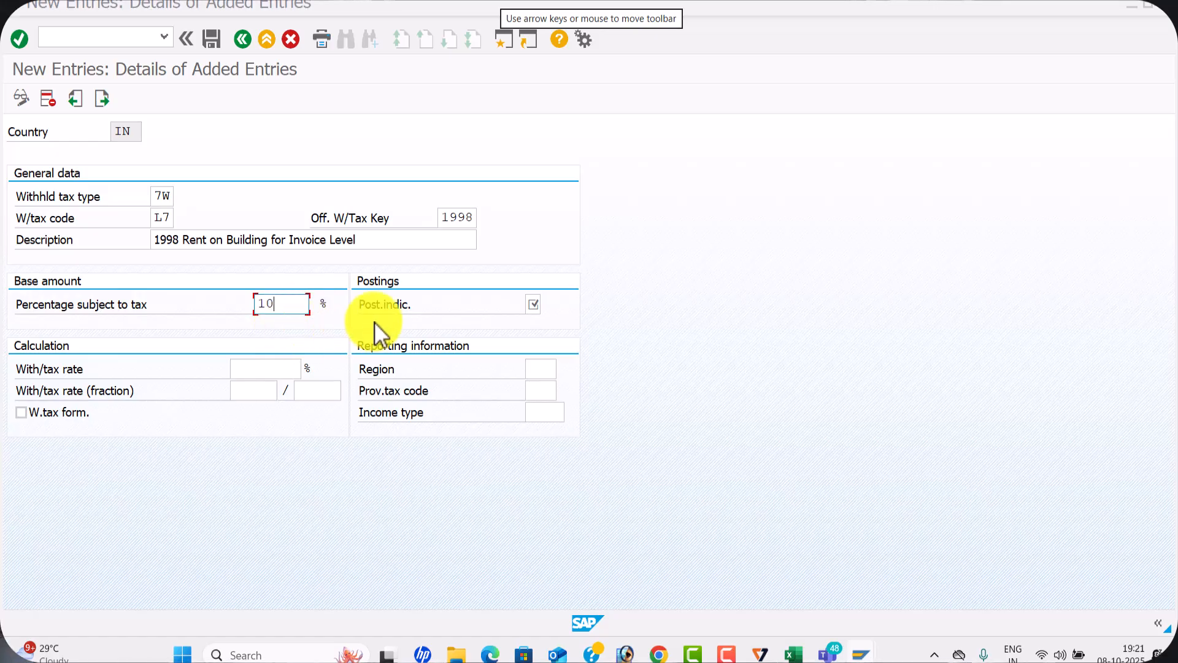
click(533, 305)
text(1)
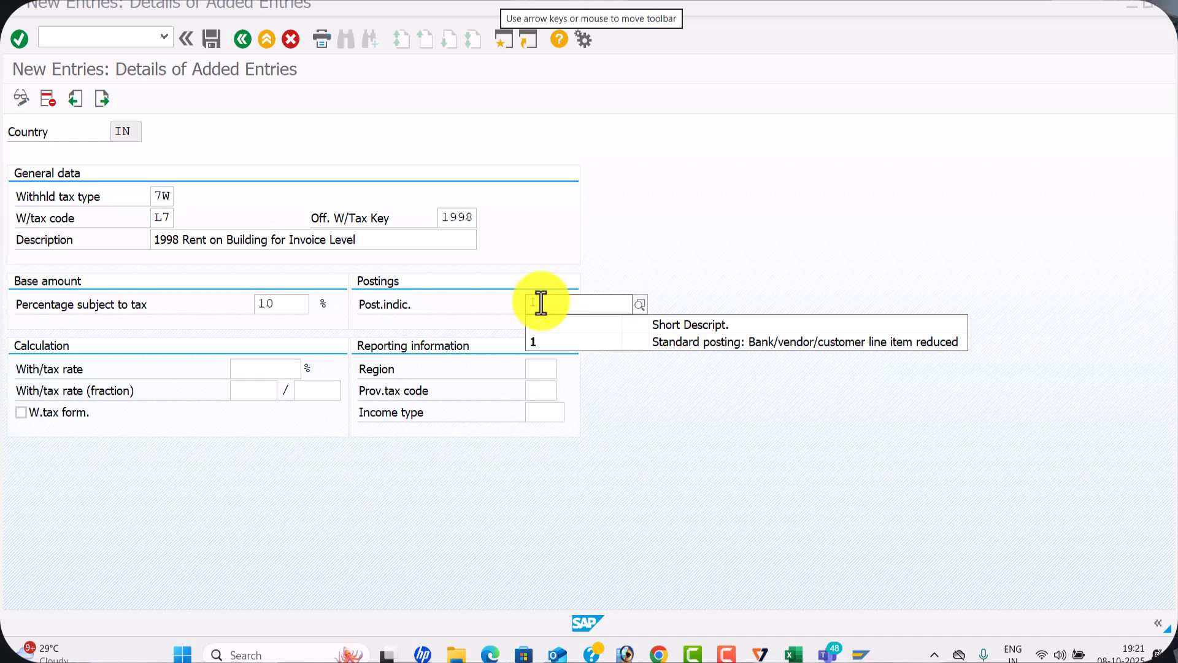
click(543, 343)
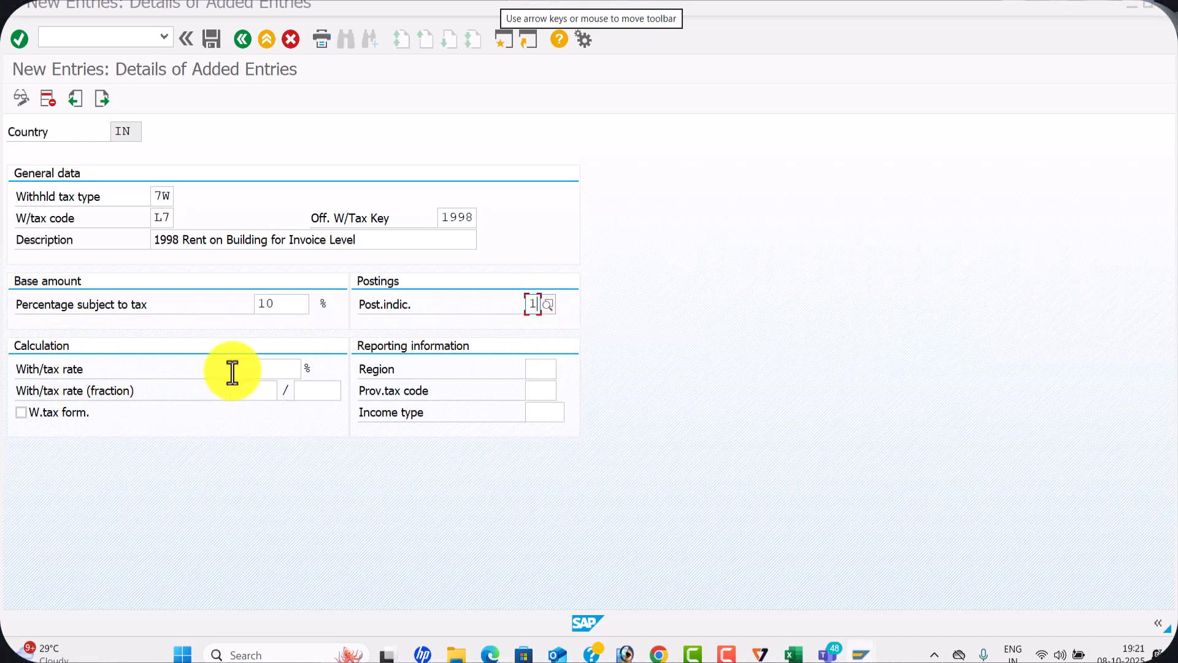
click(261, 372)
click(261, 376)
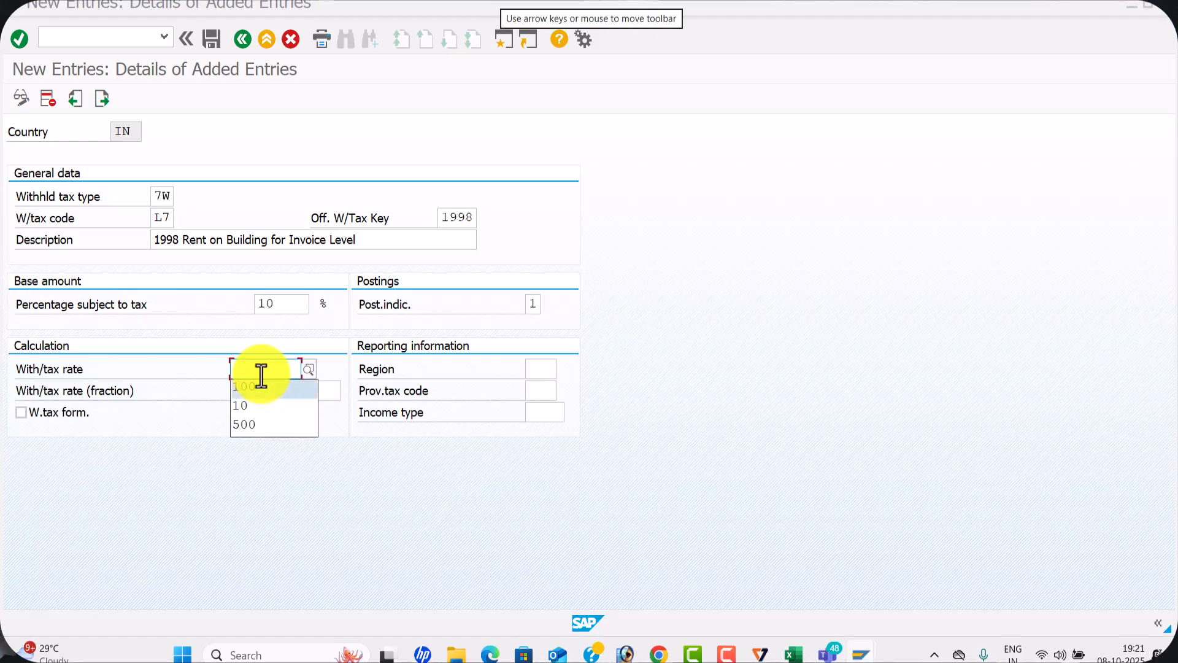
click(261, 383)
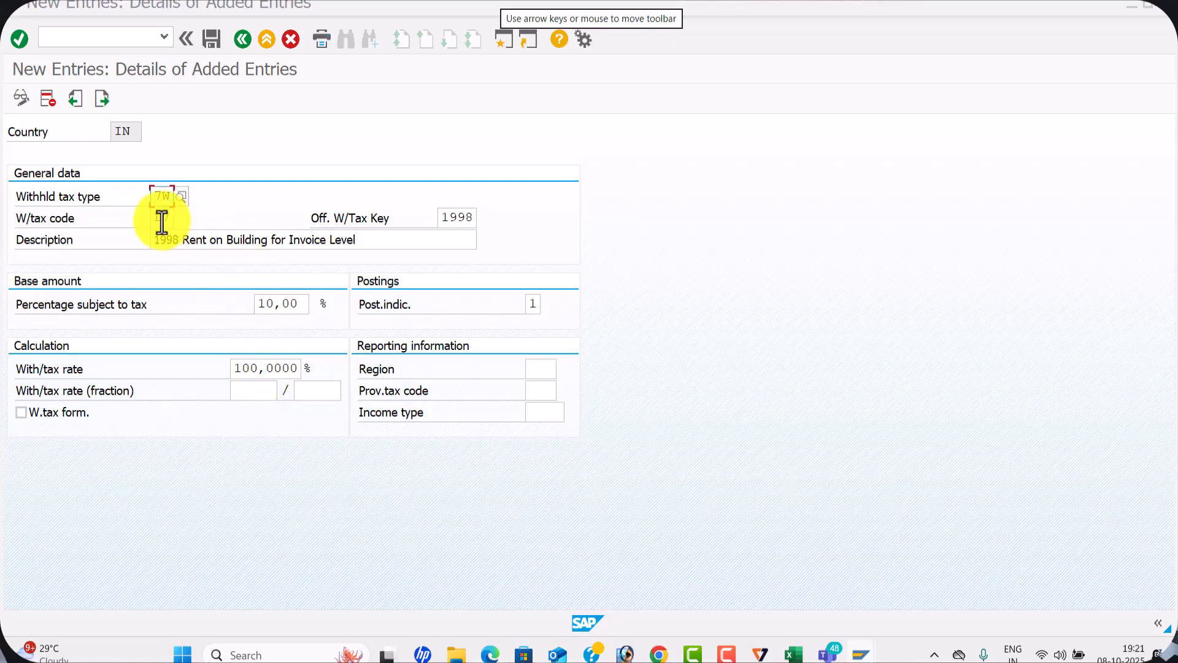
click(212, 41)
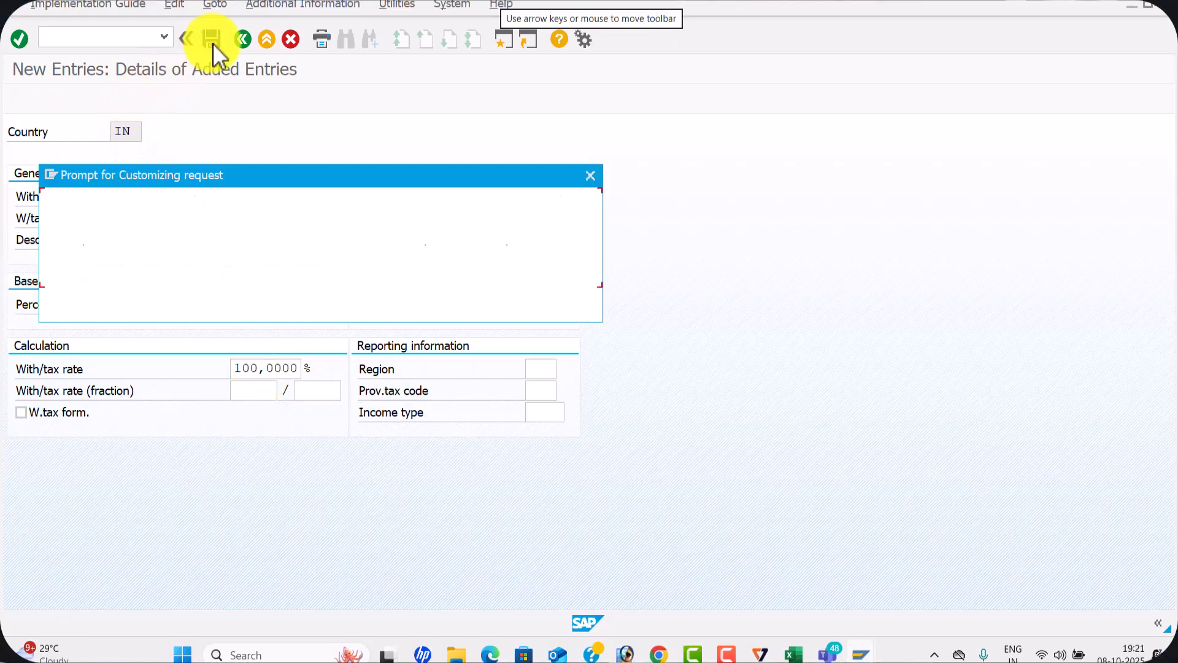
click(326, 306)
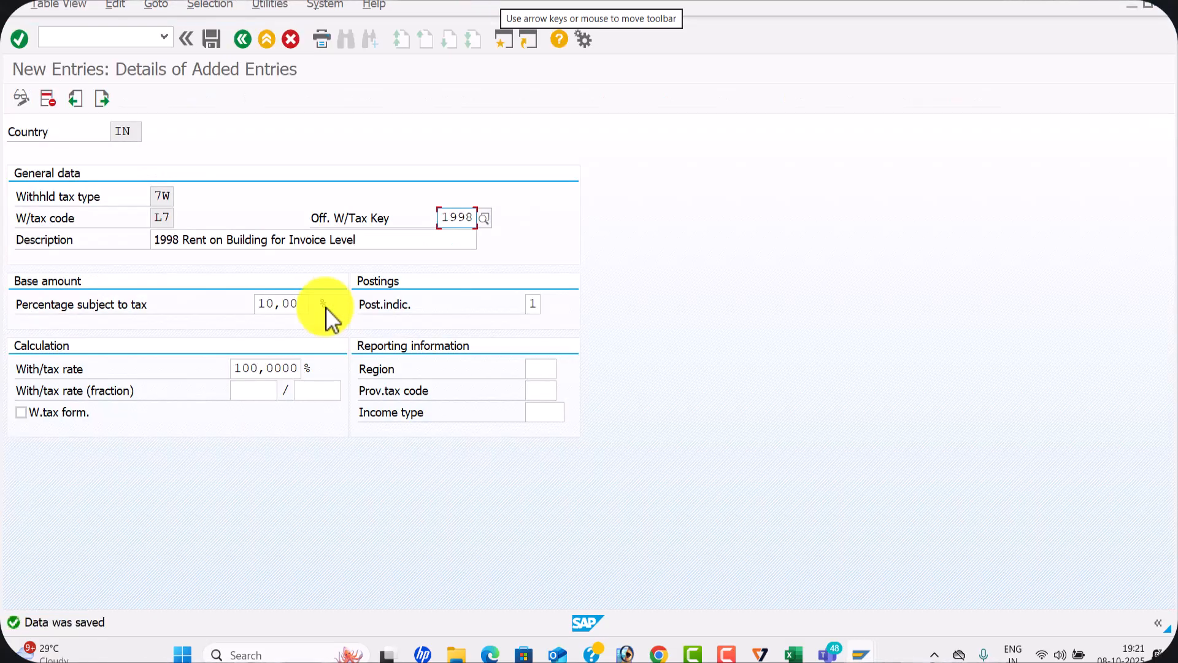
Switch to the Excel sheet, review the tax keys in D12 to D14, and record L7 as a withholding tax code in C9
key(alt+Tab)
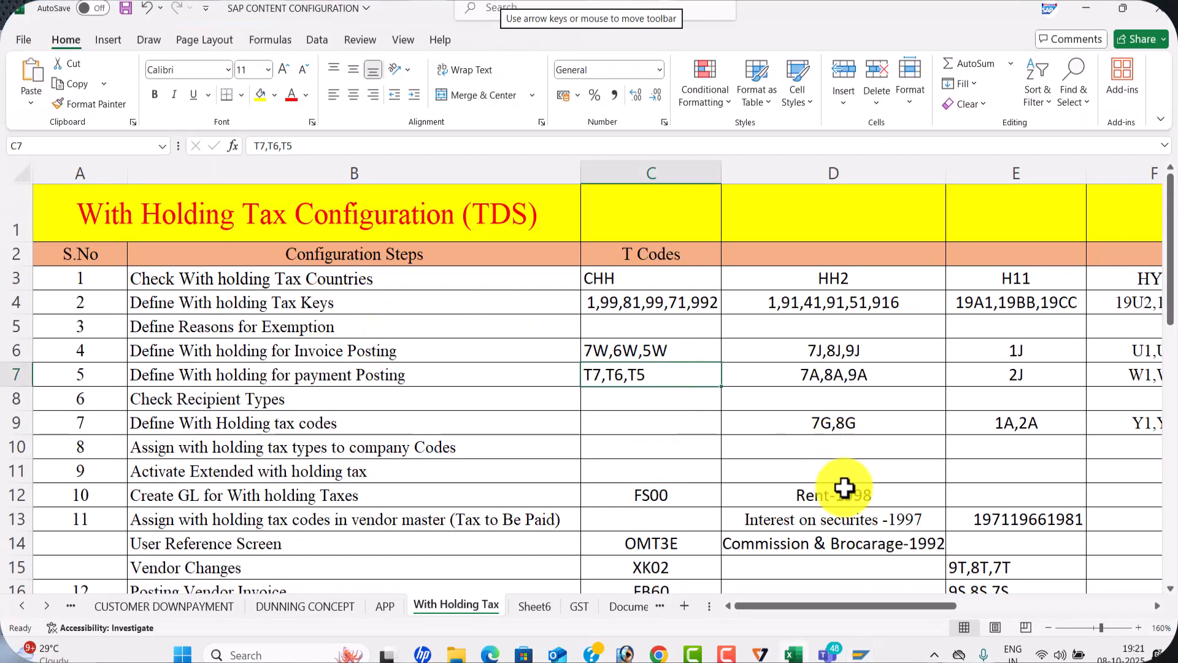
click(802, 500)
click(802, 518)
click(795, 540)
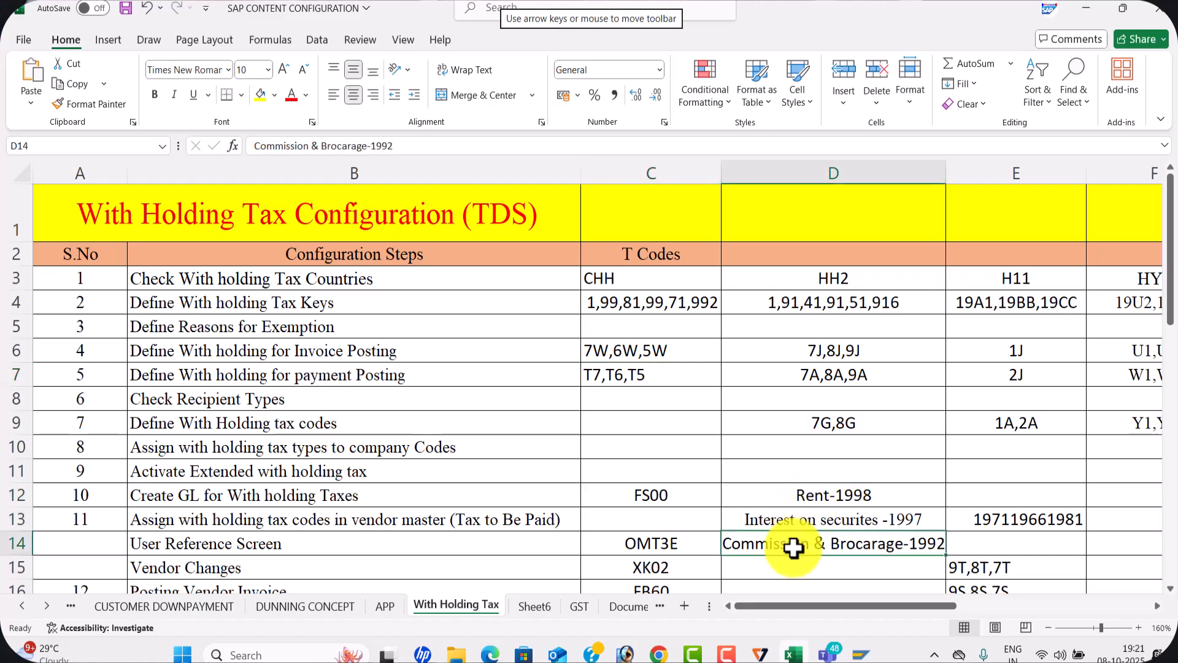
click(637, 429)
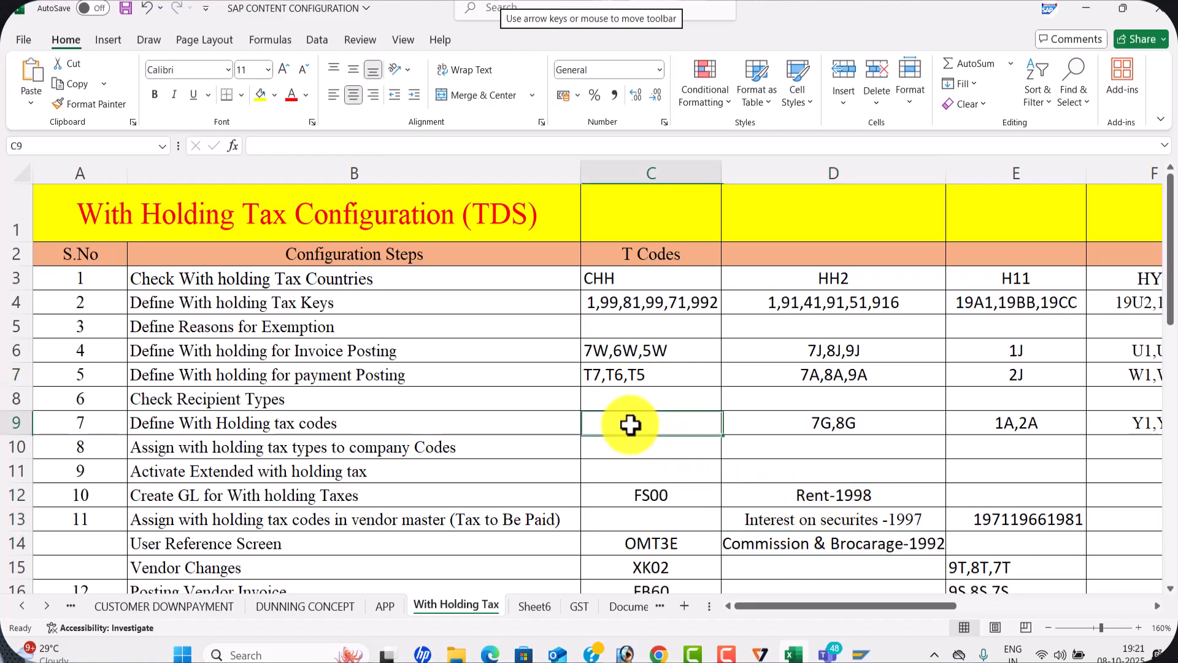
text(6)
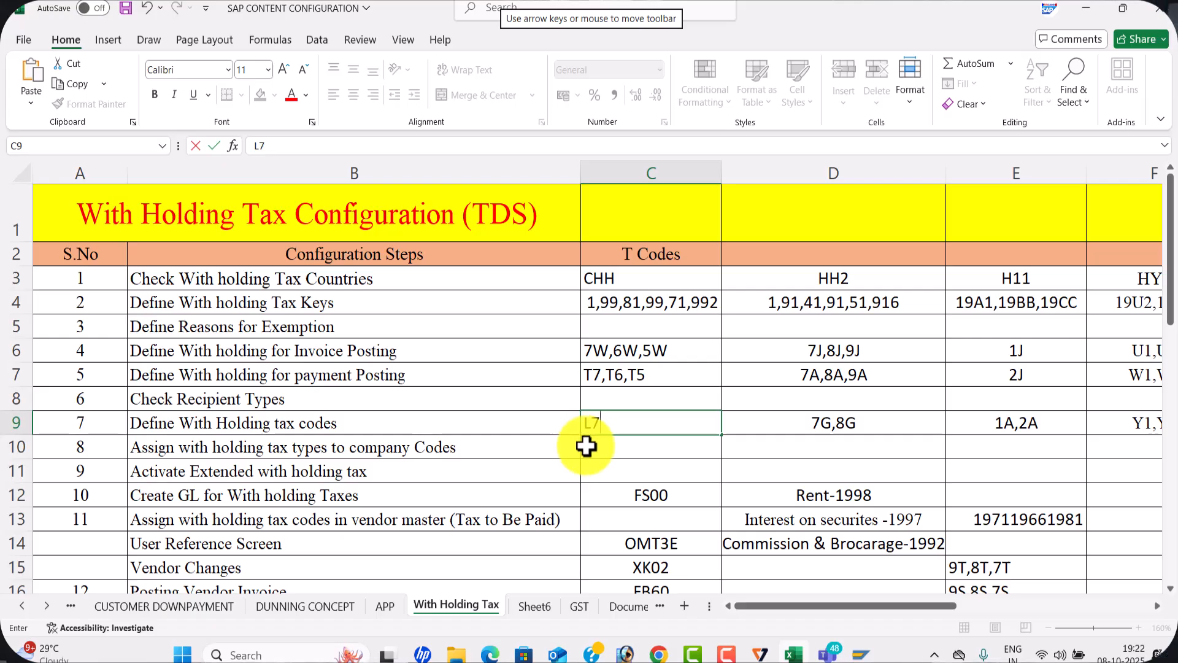
Return to SAP and start the next entry with withholding tax type T7, checked against the Excel sheet, and tax code L6
key(alt+Tab)
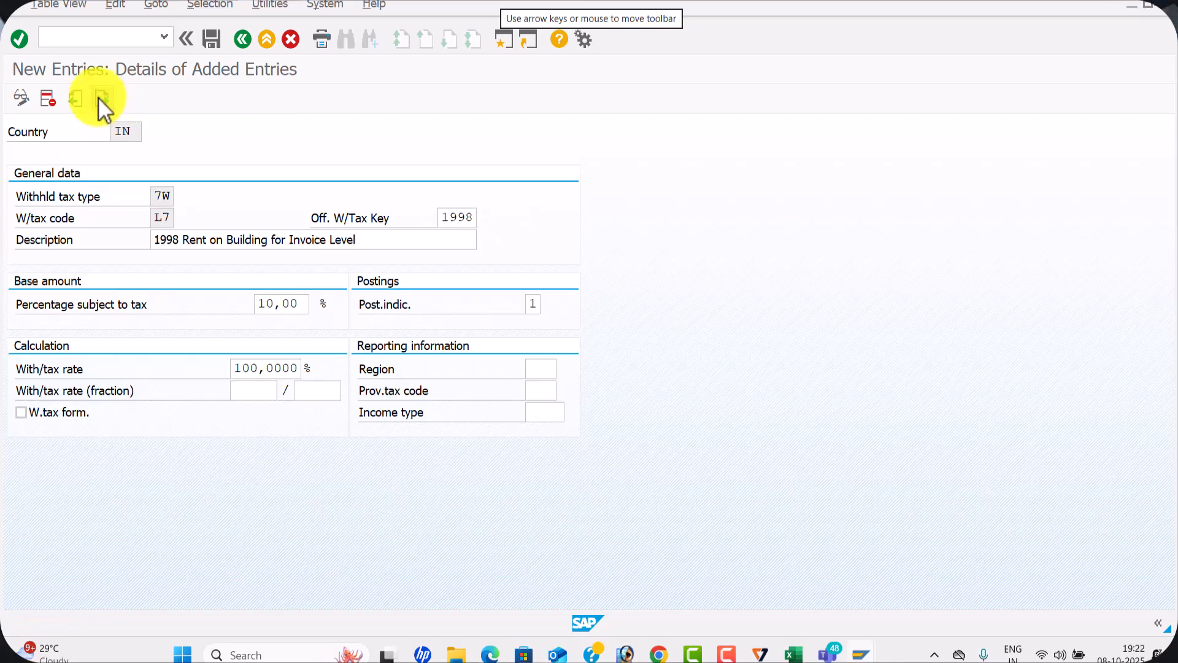
click(101, 98)
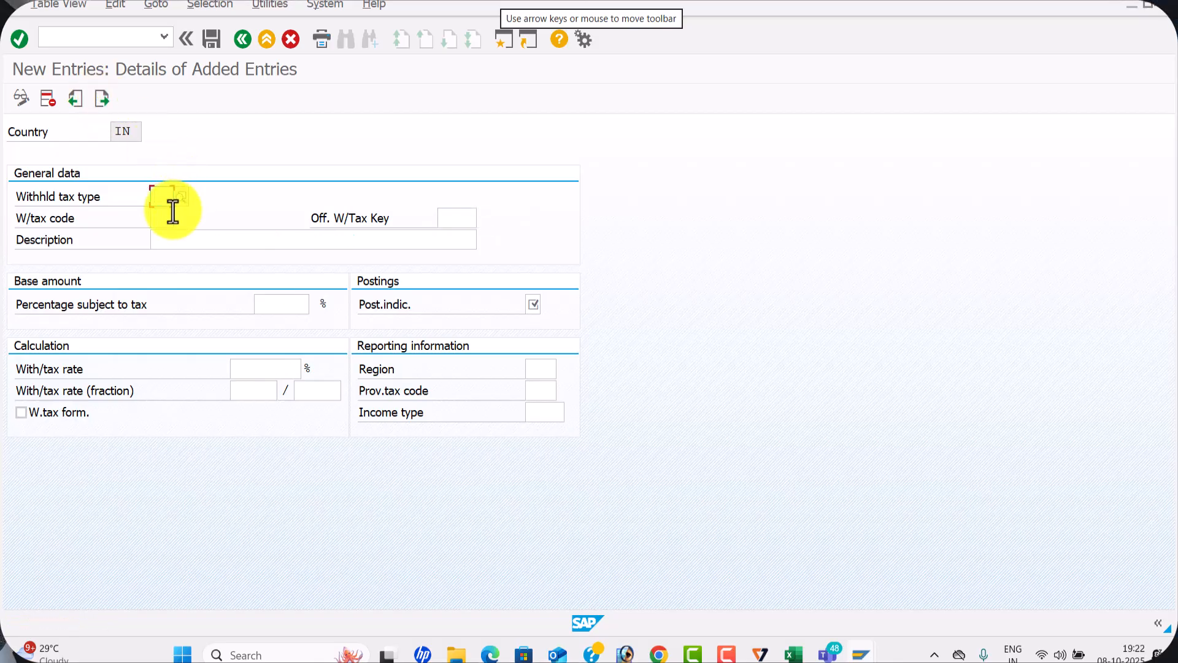
key(alt+Tab)
click(586, 378)
key(alt+Tab)
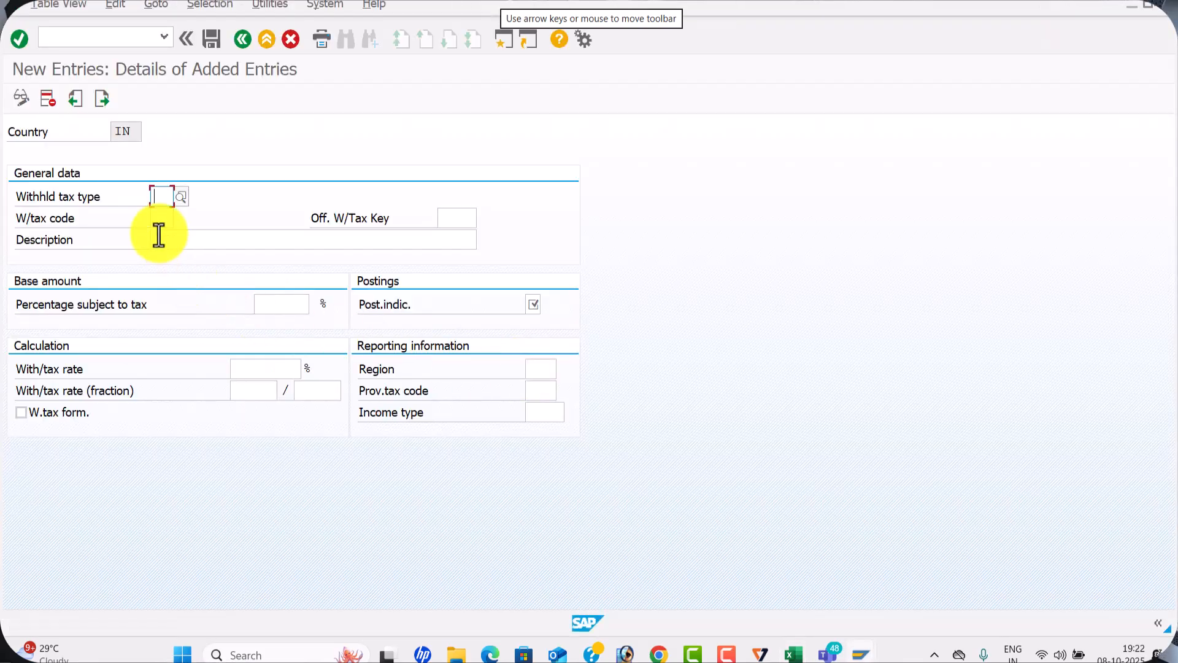
text(T7)
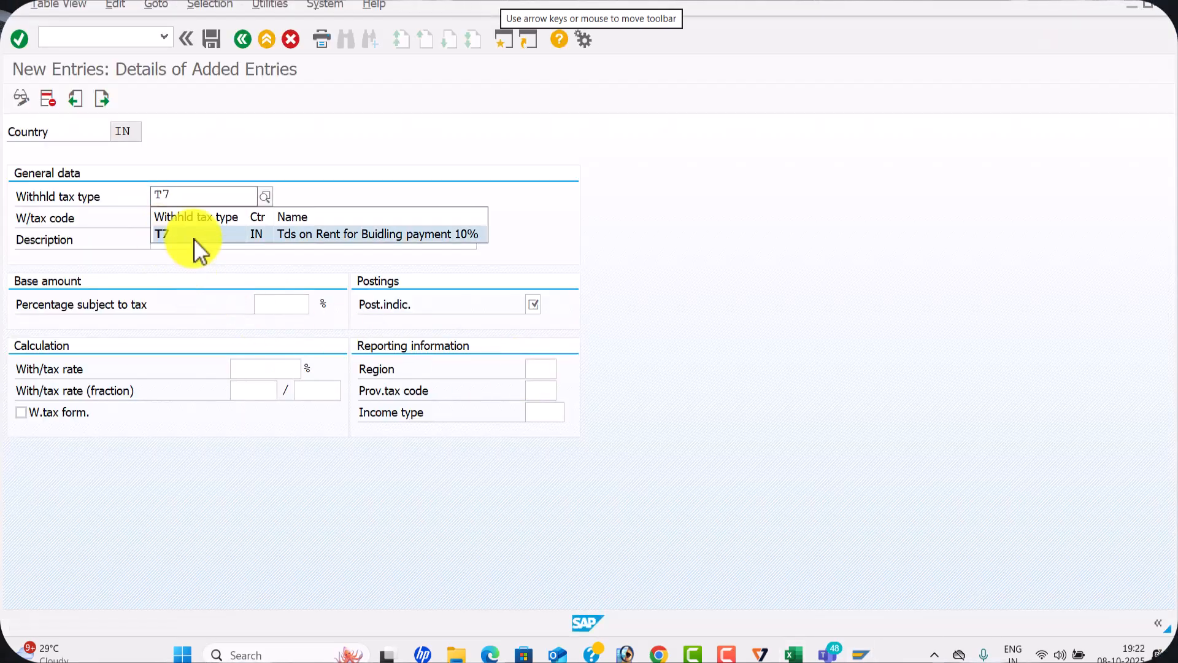
click(194, 238)
click(165, 218)
click(165, 218)
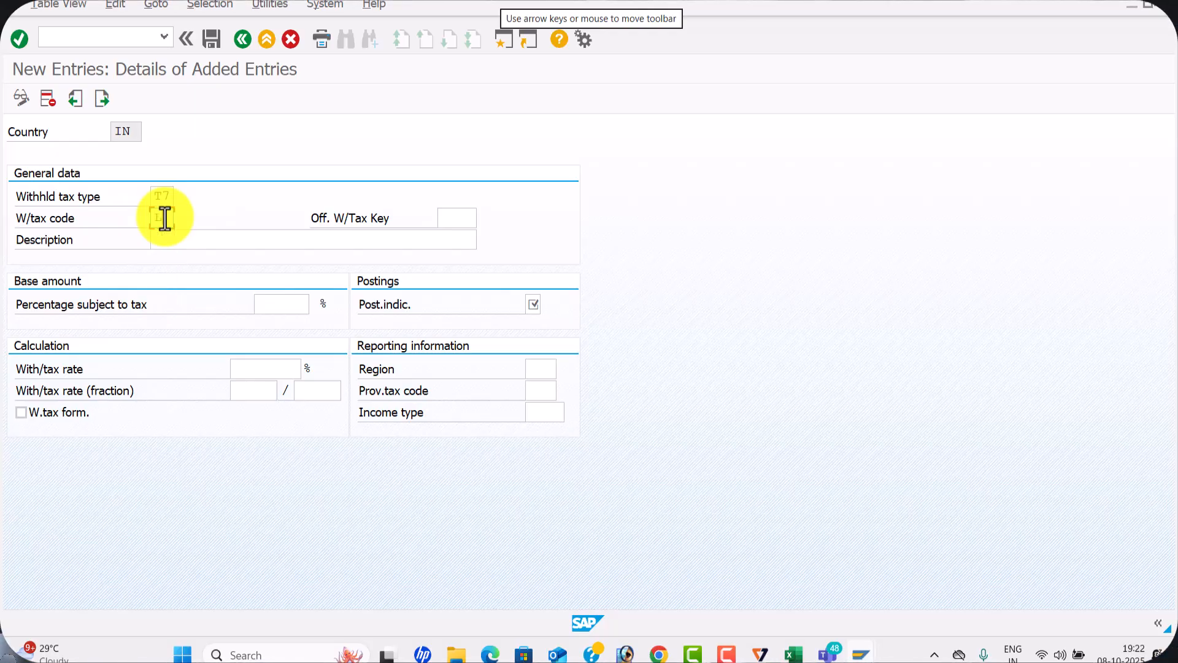
Set the official key of code L6 to 1998 and its description to "1998 Rent on Building for Payment Level"
click(452, 218)
text(1998)
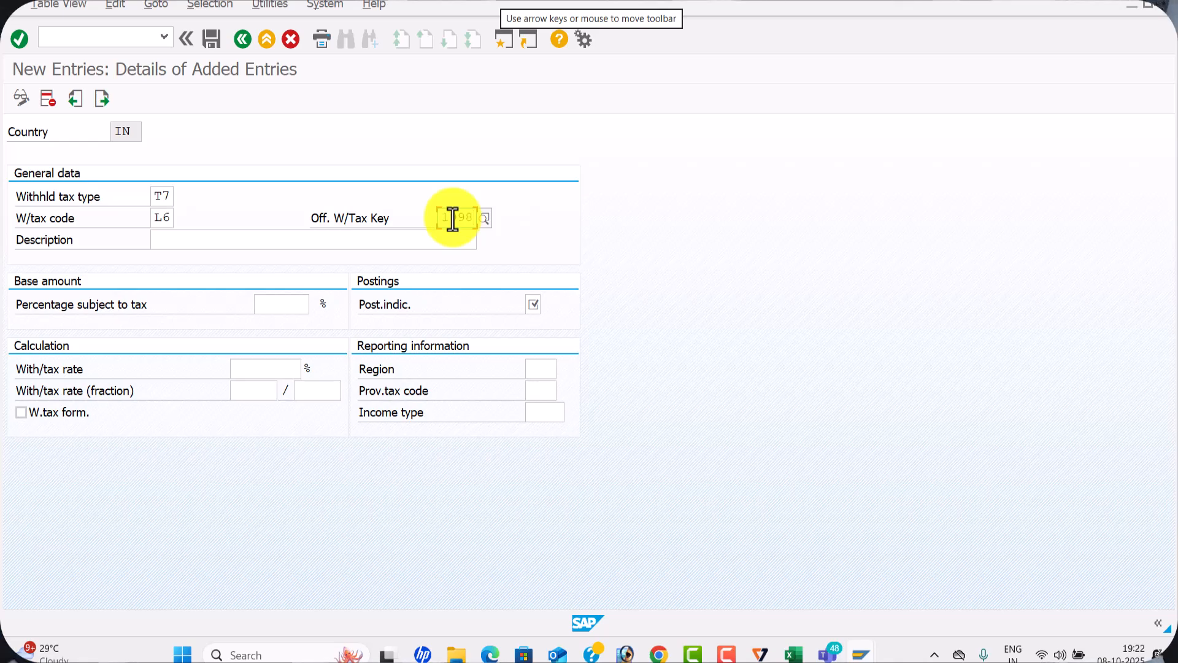
click(203, 240)
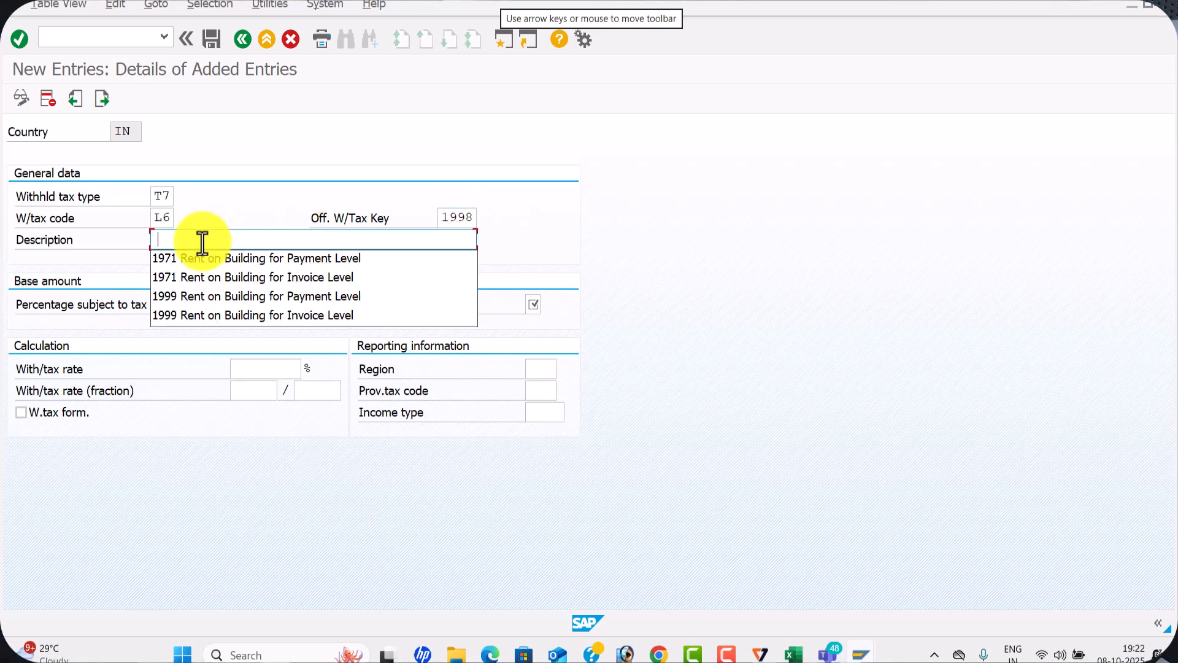
click(257, 297)
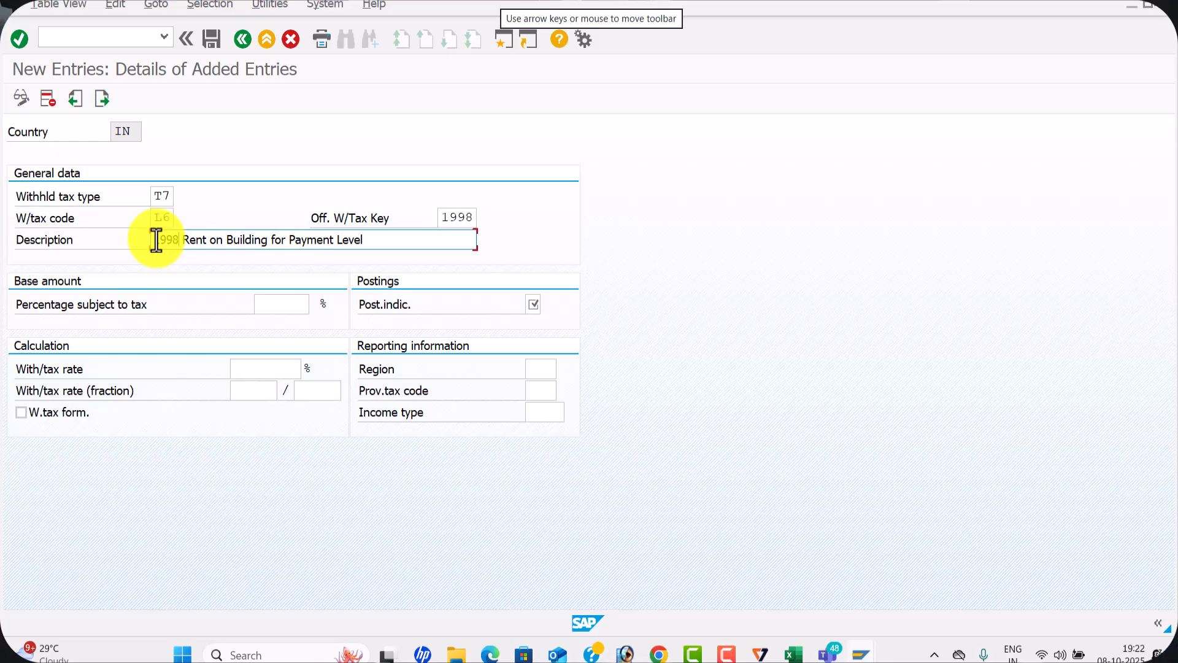
Set 10% subject to tax, posting indicator 1 and a 100% withholding tax rate for code L6, and save the entry
click(273, 304)
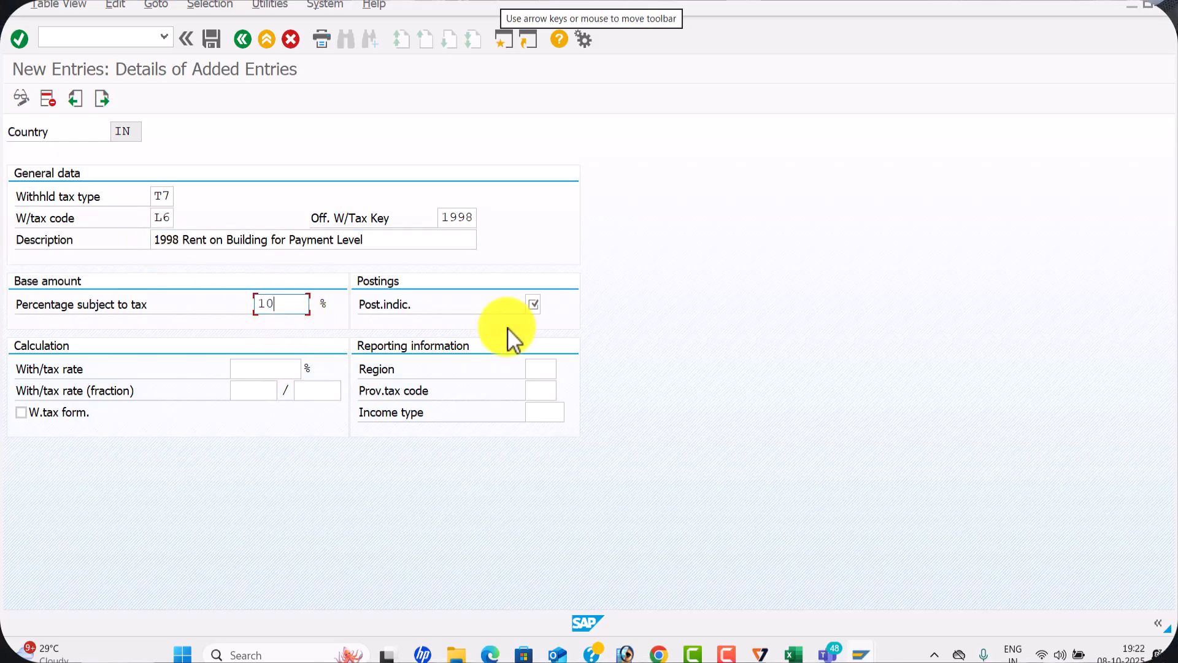
text(10)
click(531, 307)
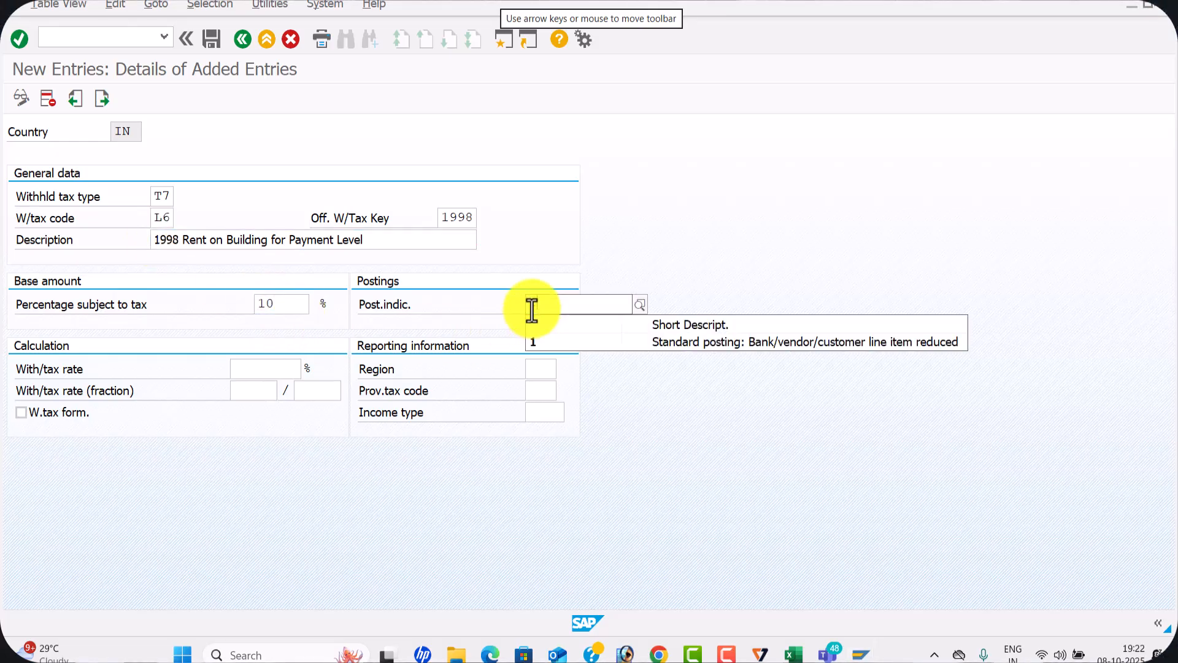
click(538, 341)
click(249, 365)
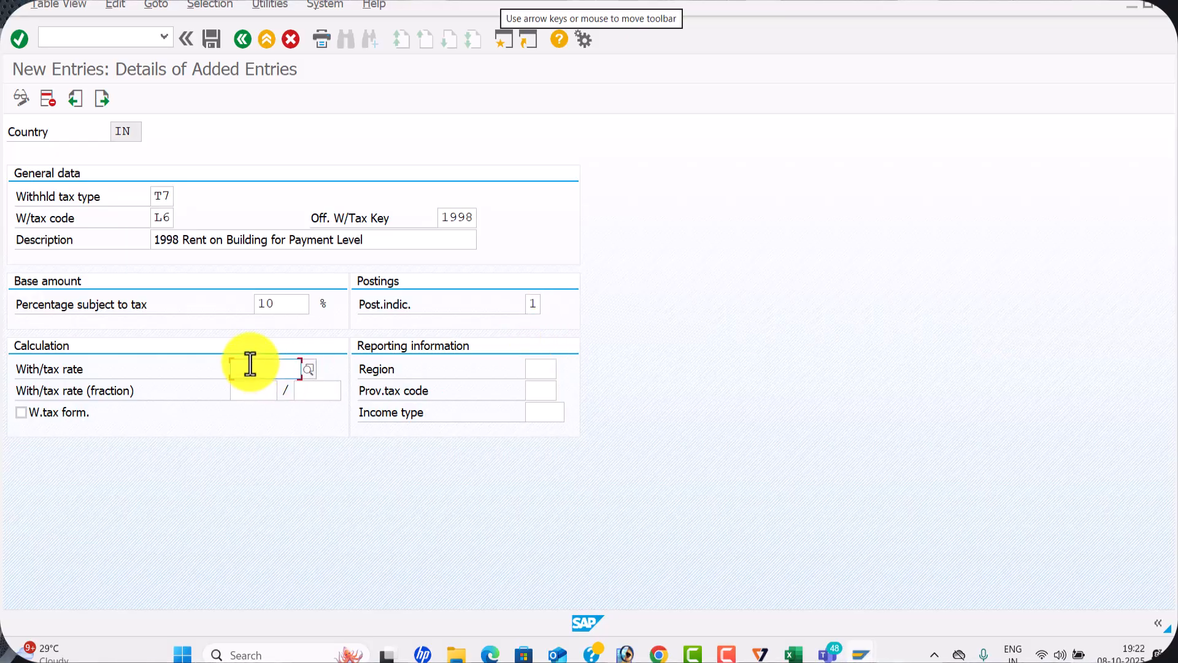
text(1)
click(269, 388)
key(Return)
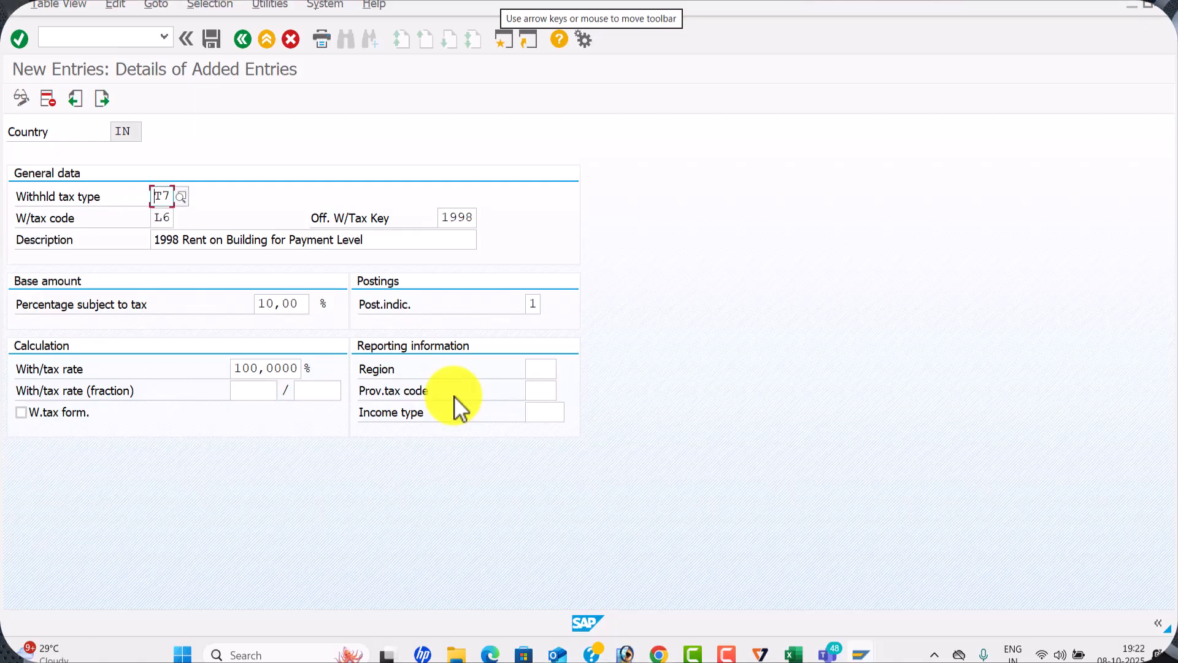
click(211, 40)
Switch to the Excel sheet and complete the list of withholding tax codes in C9 as L7,L6
key(alt+Tab)
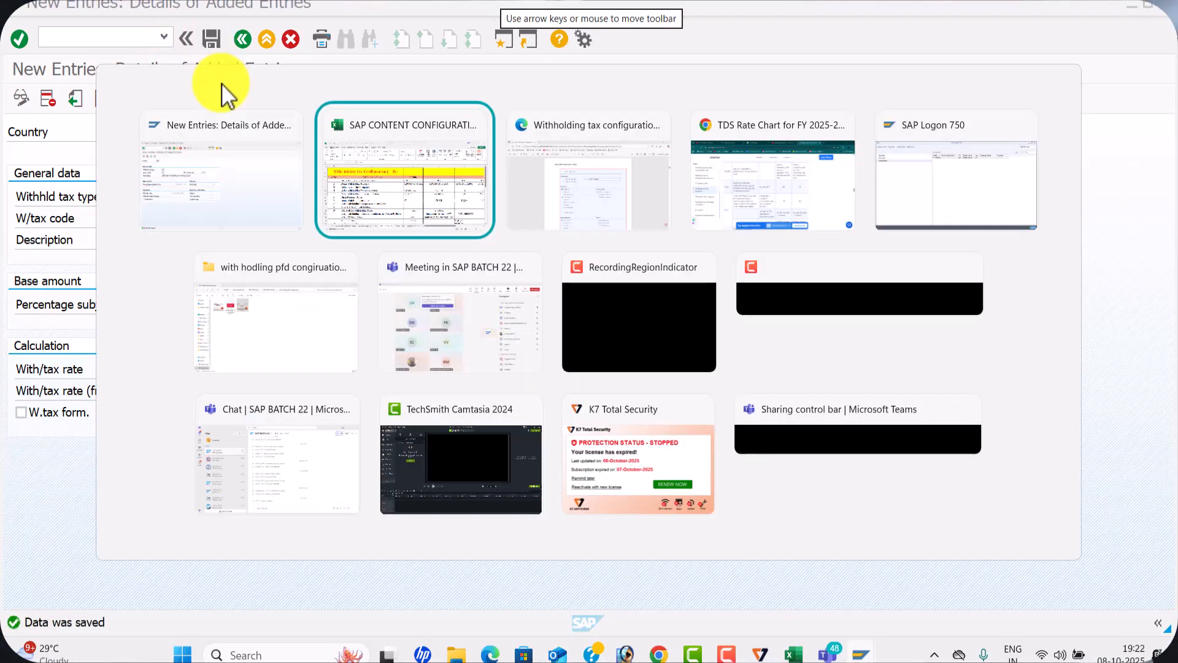
click(629, 424)
text(L7,L6)
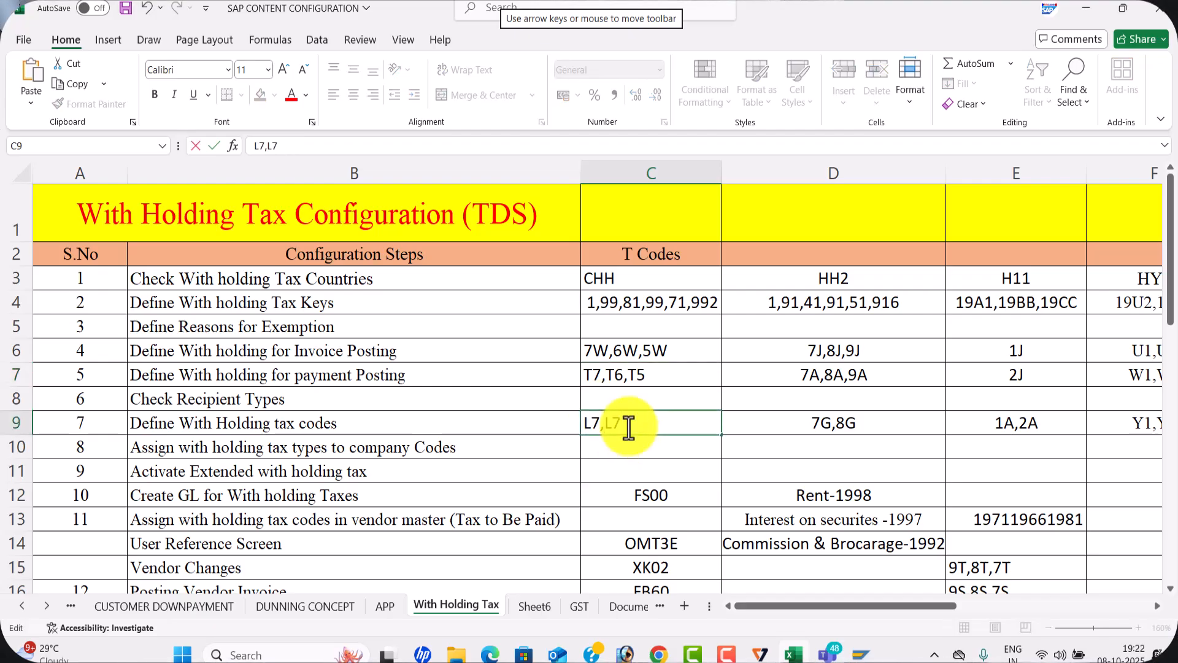
click(761, 453)
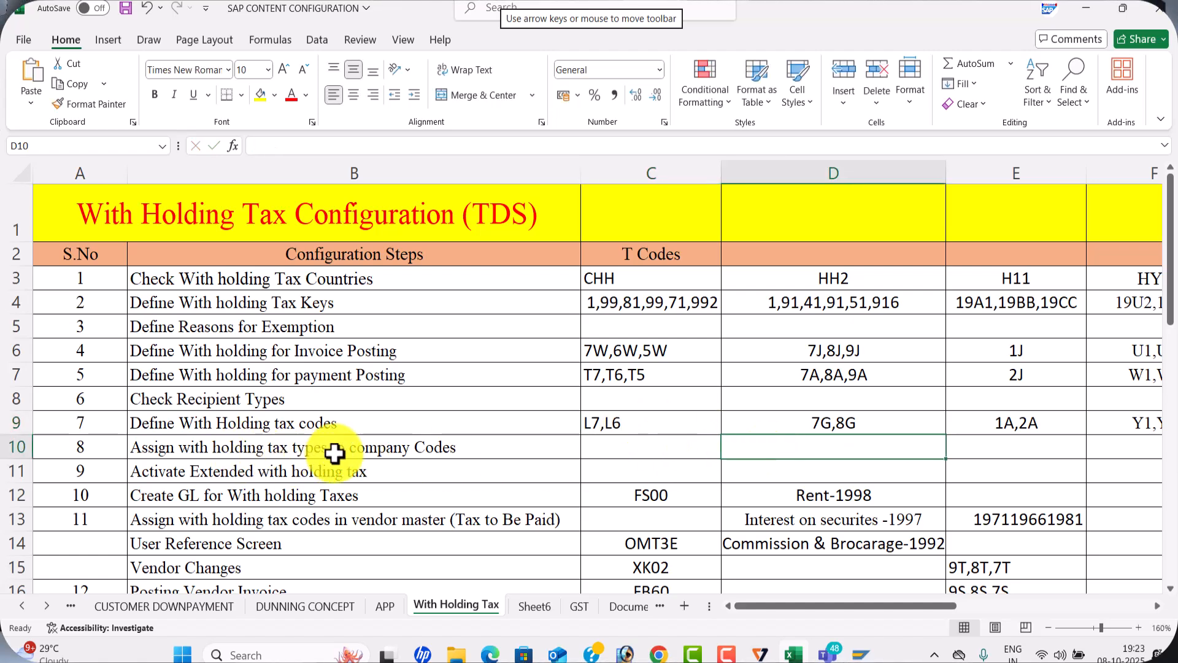
click(498, 457)
Return to SAP and leave the new withholding tax code entry for the code overview of country IN
key(alt+Tab)
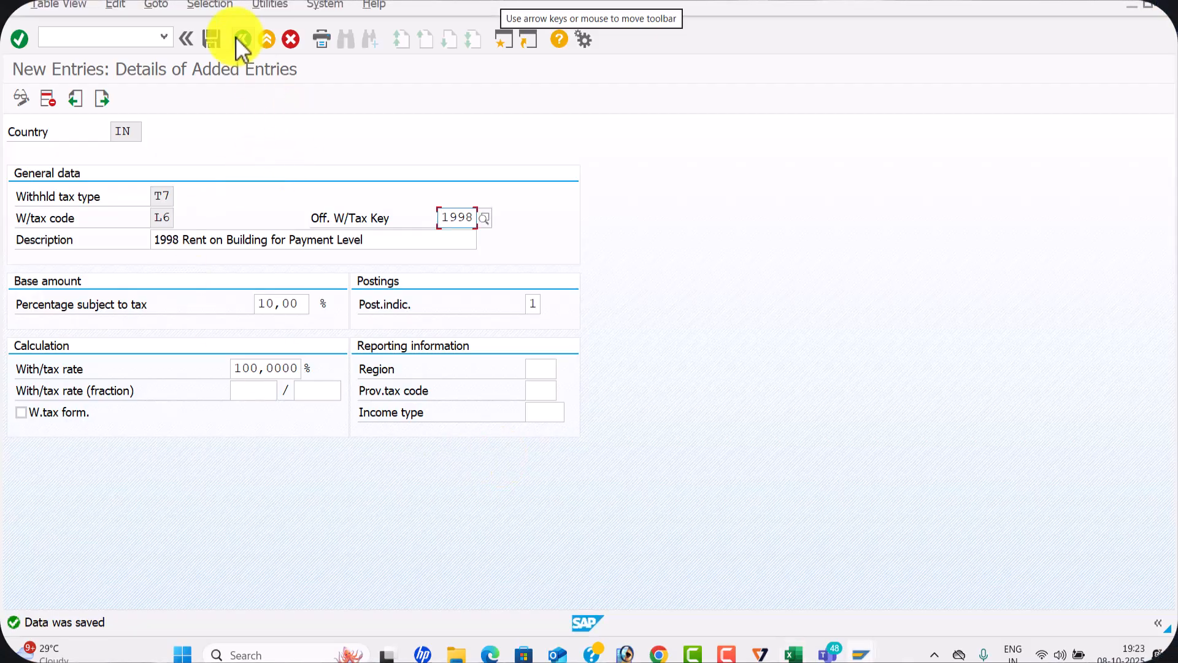
click(236, 38)
click(236, 37)
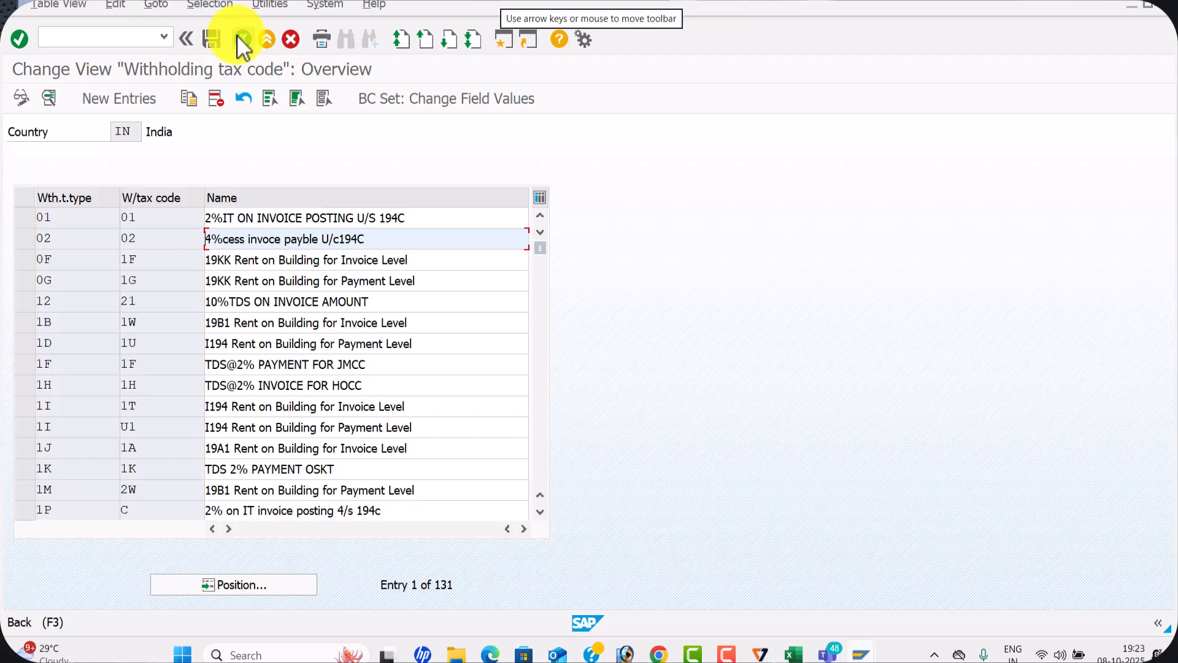
Return to the IMG and look through the Posting and Calculation nodes under Extended Withholding Tax for the company code assignment activity
click(236, 35)
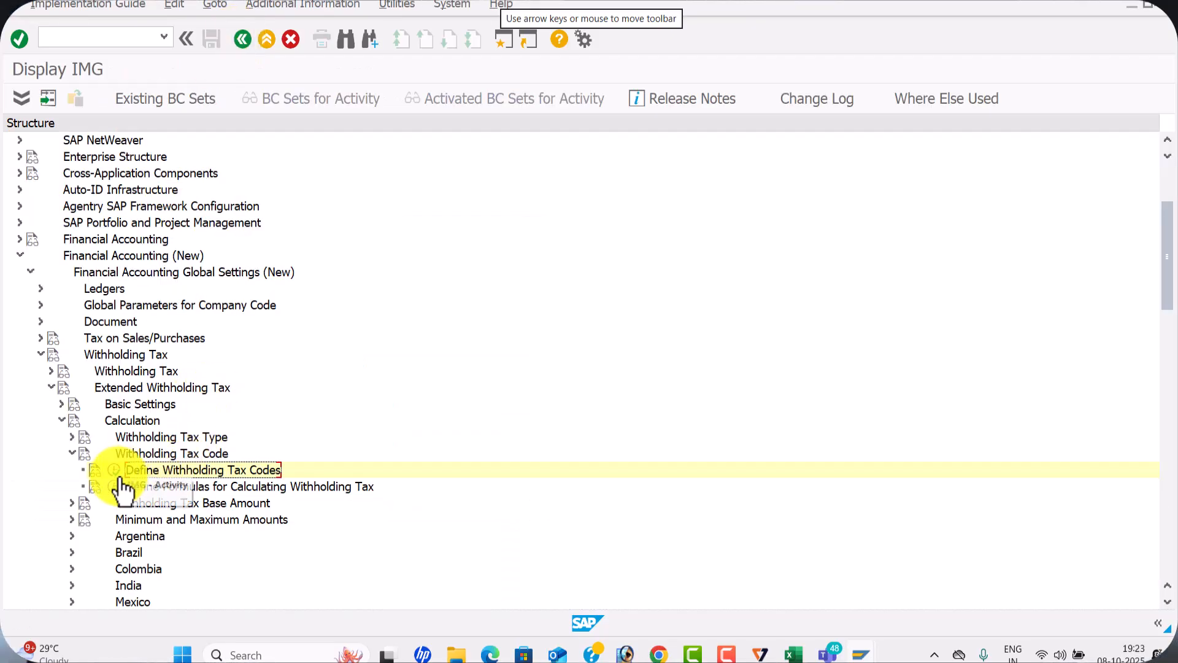
click(62, 421)
click(63, 453)
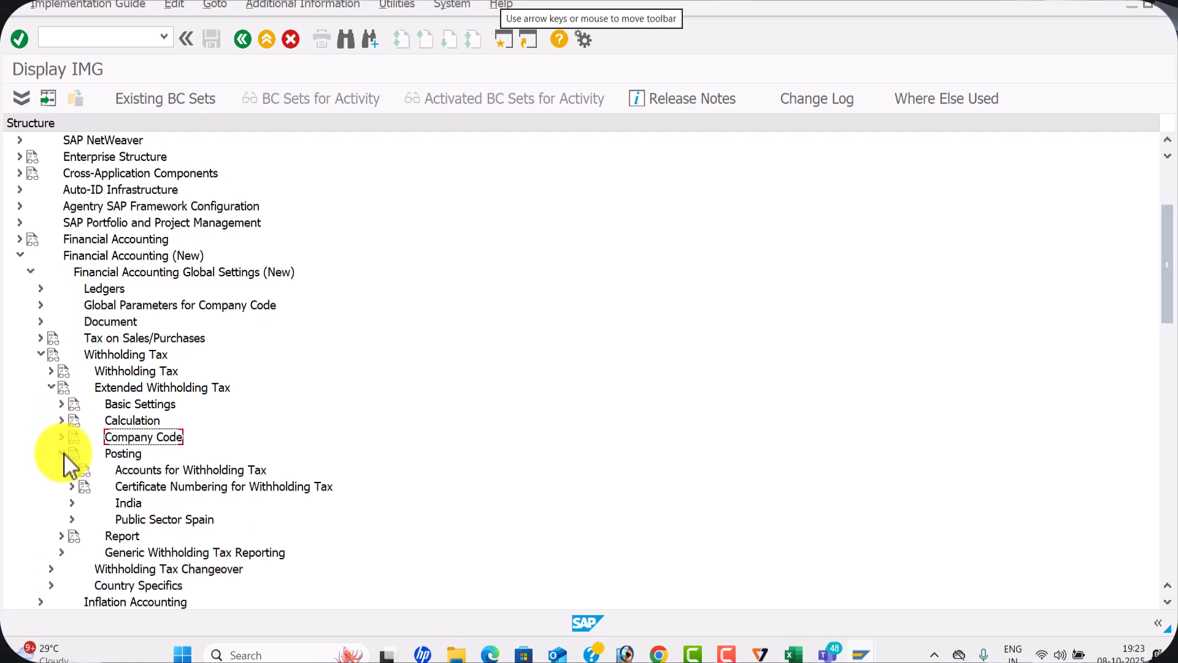
click(71, 470)
click(71, 470)
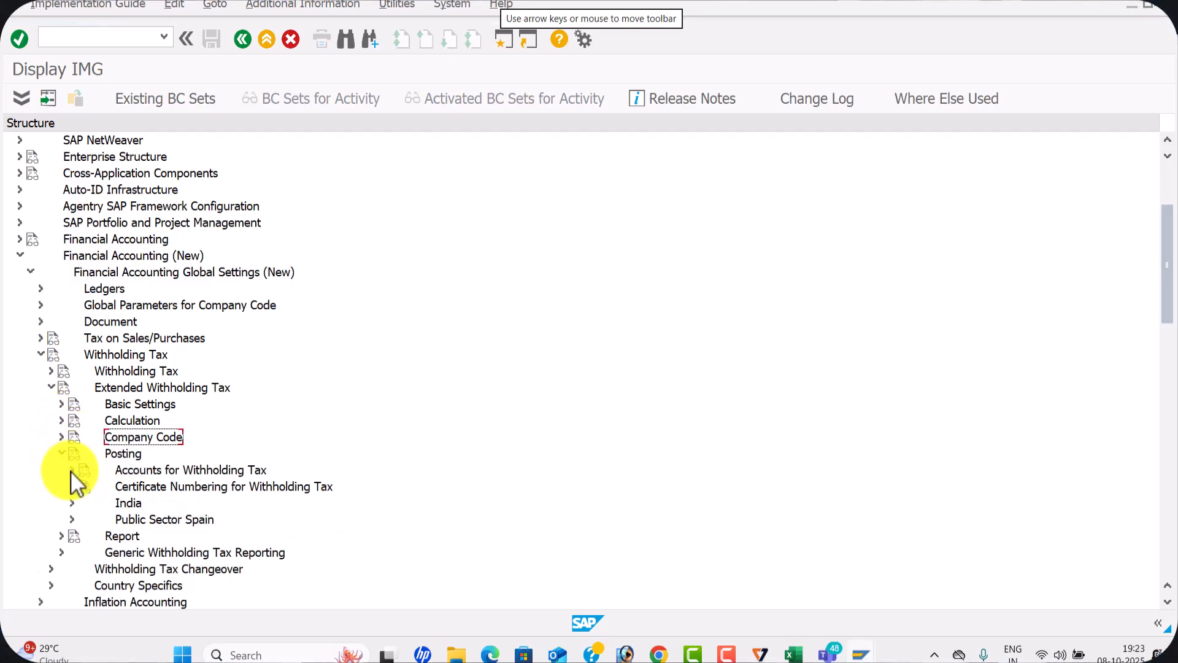
click(61, 453)
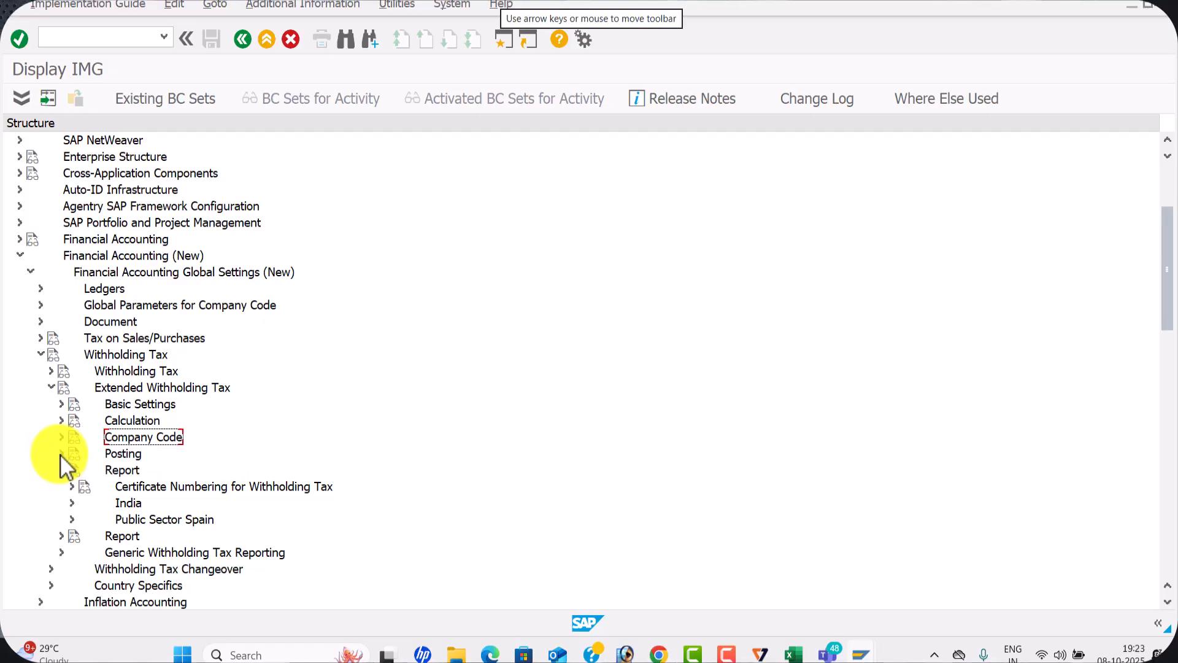
click(59, 420)
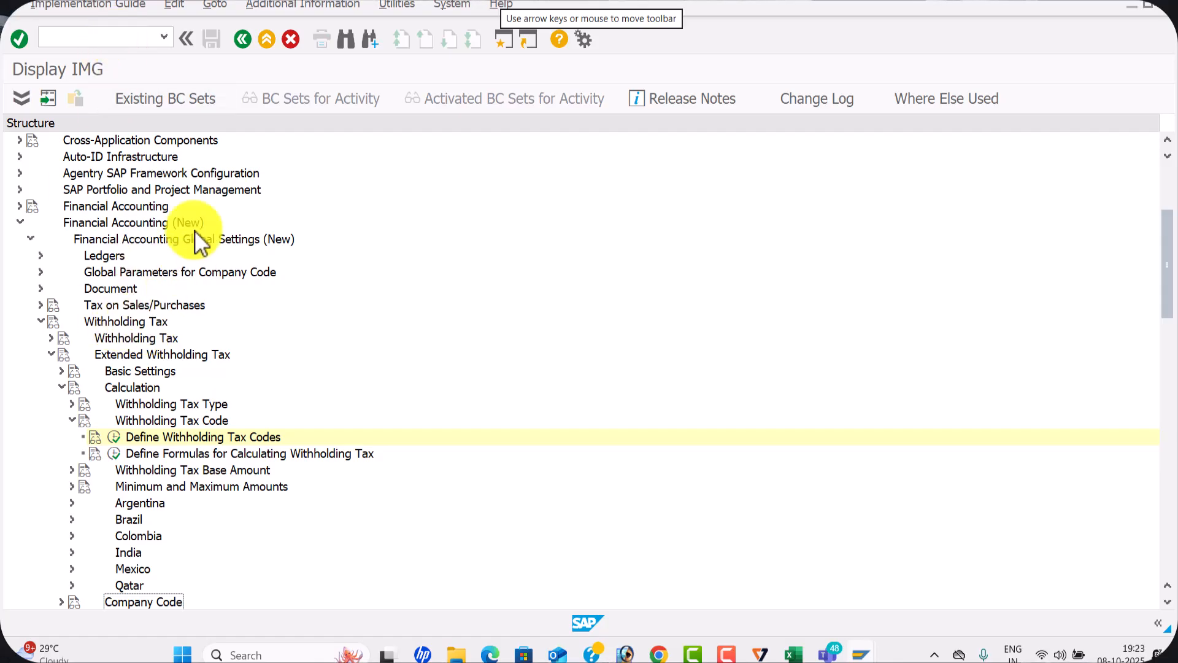
click(70, 420)
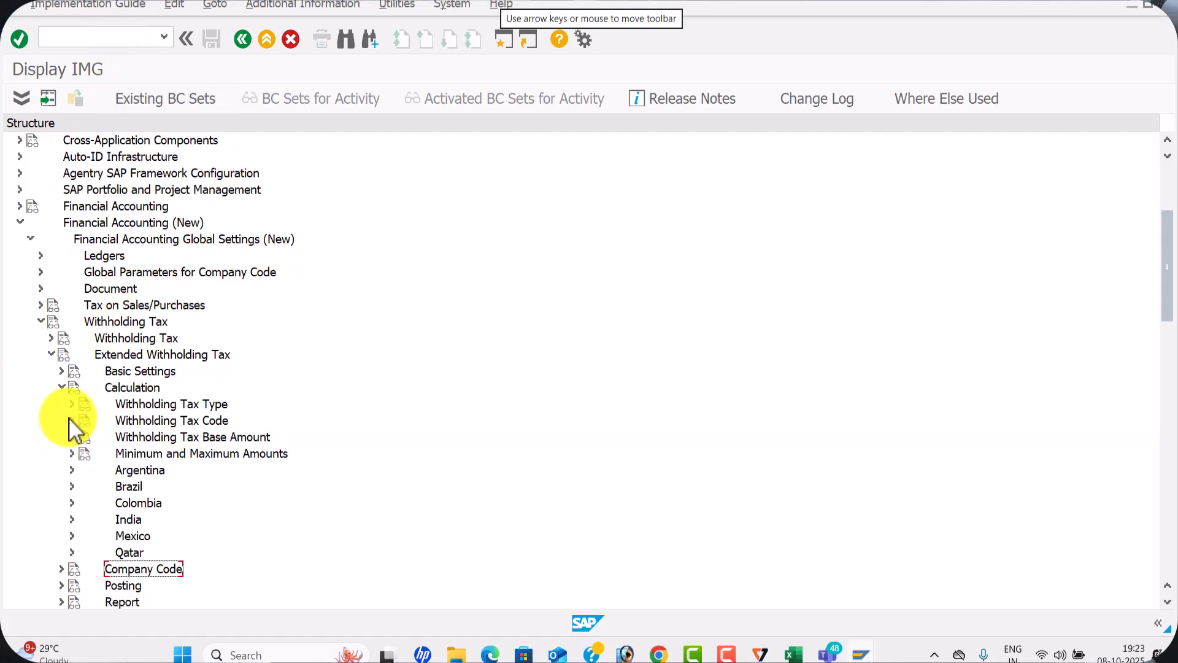
click(70, 404)
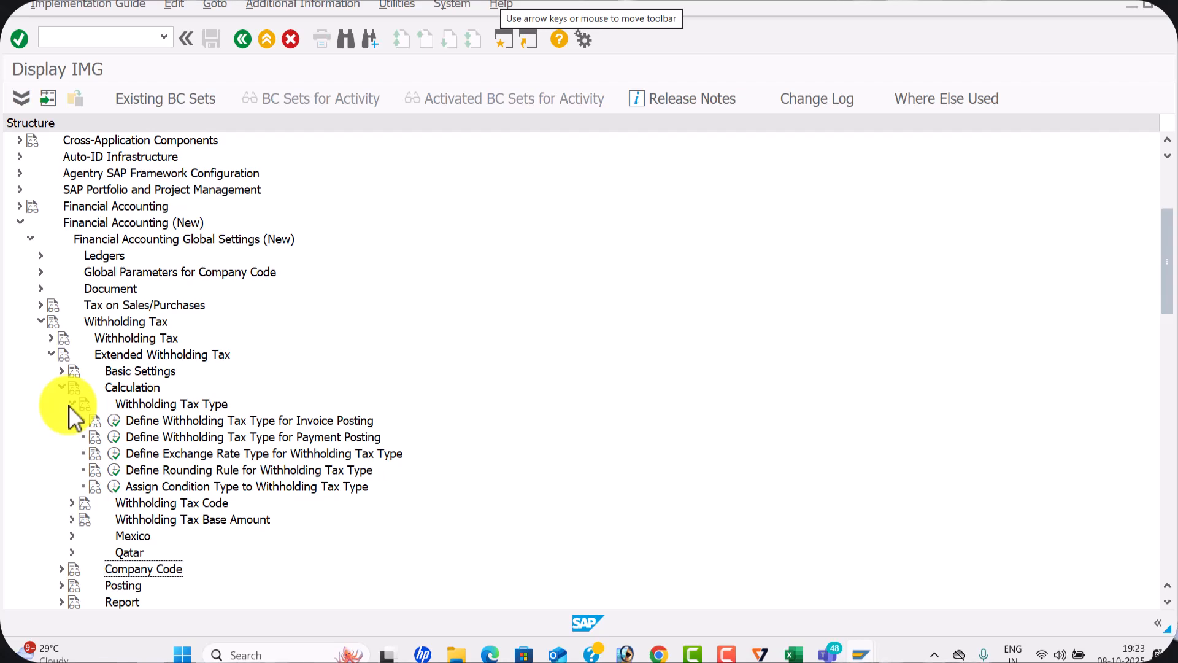
click(70, 404)
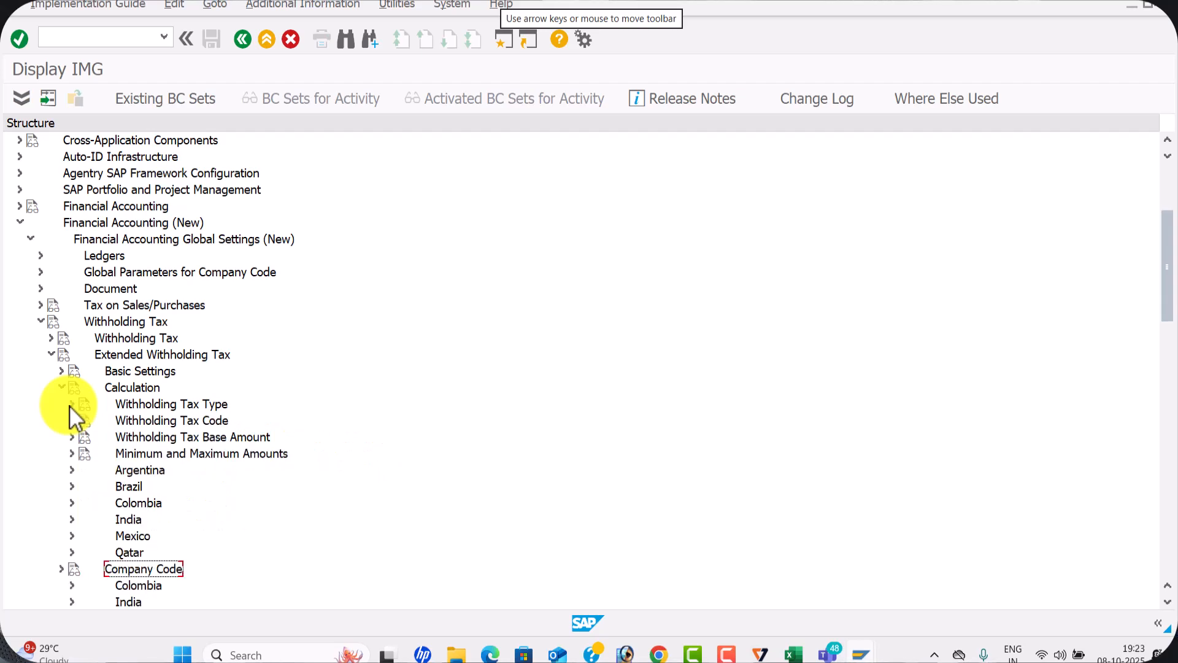
click(67, 437)
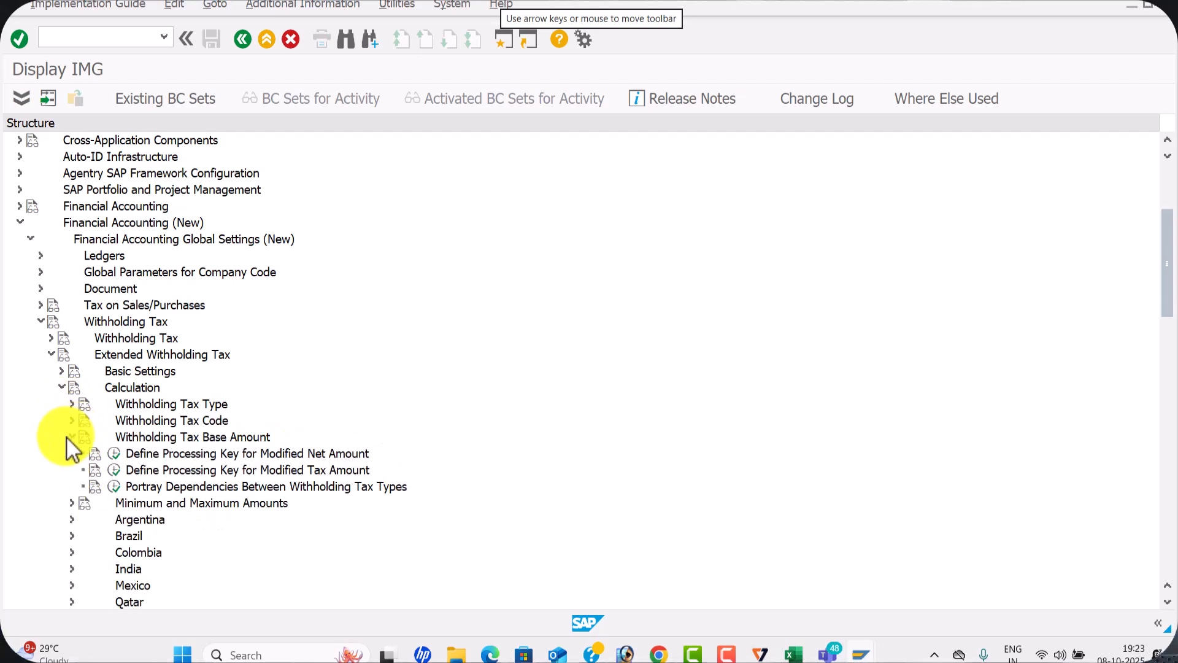
click(68, 436)
click(63, 387)
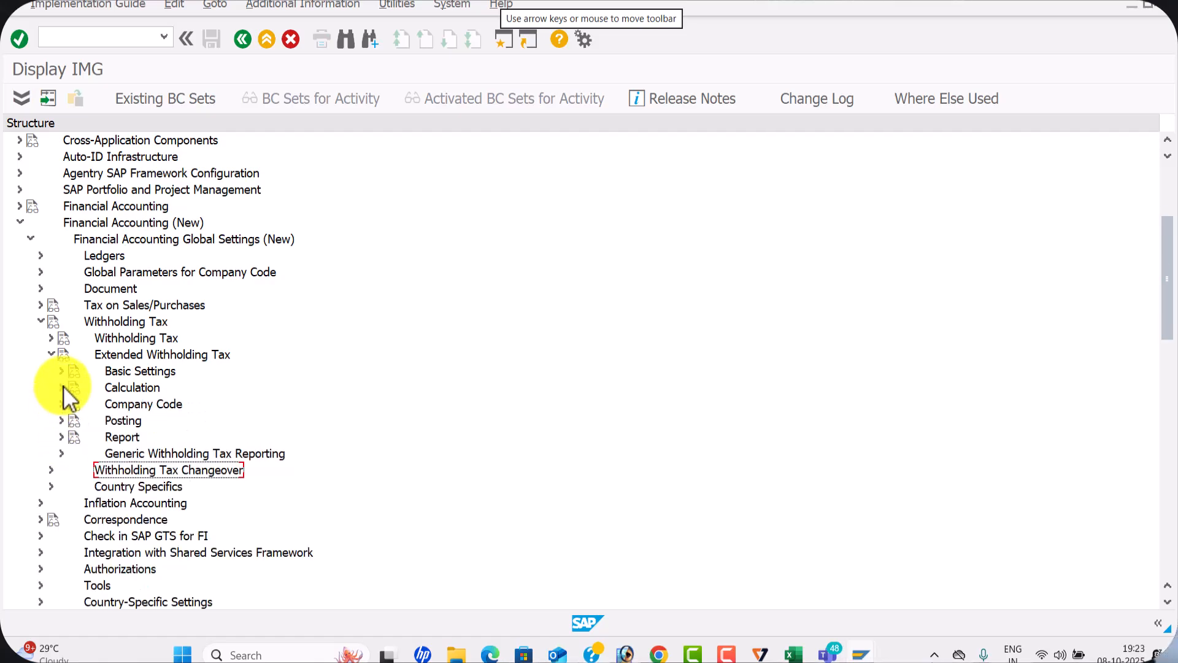
Open the activity Assign Withholding Tax Types to Company Codes and start a new entry
click(61, 404)
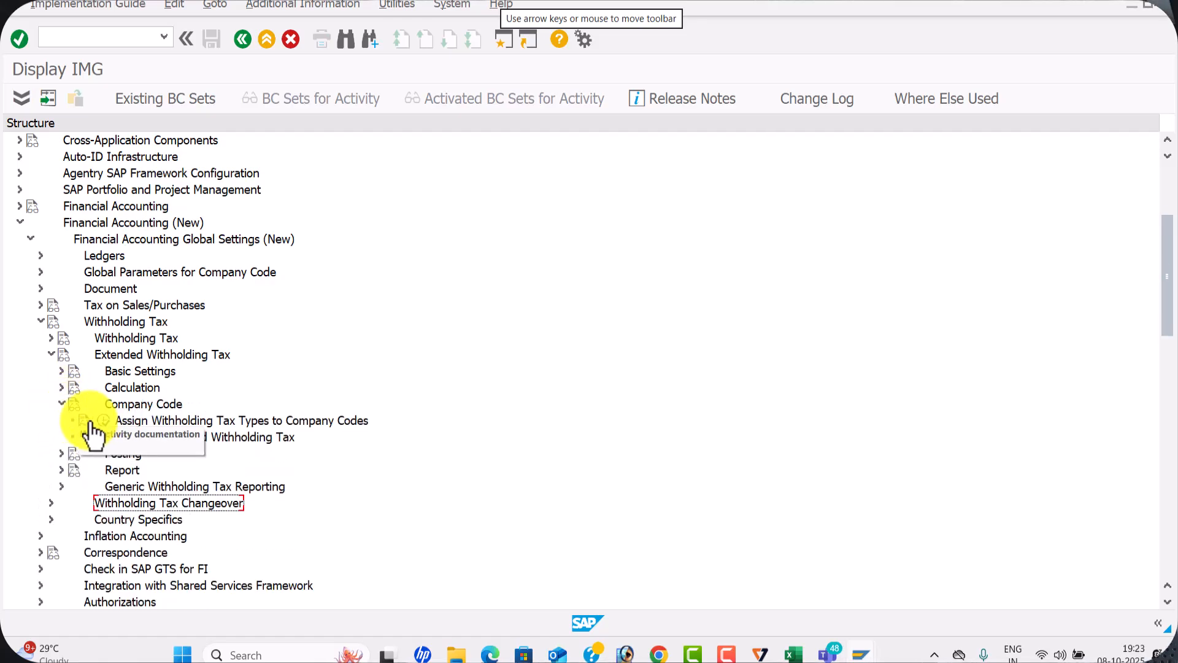
click(122, 419)
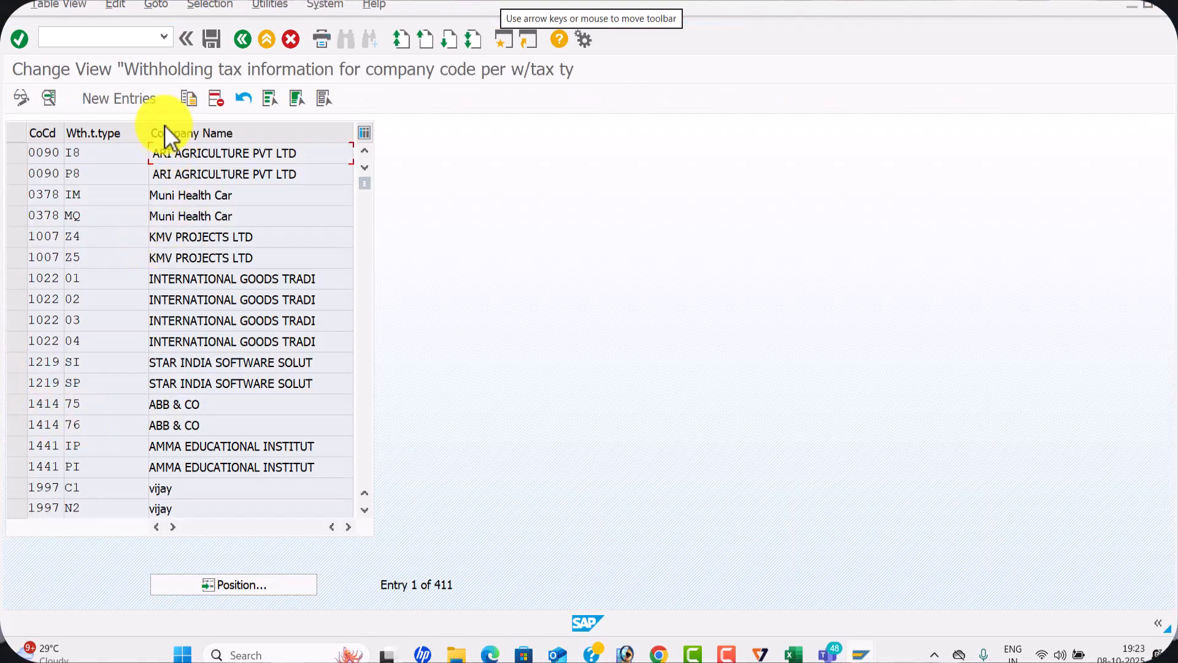
click(131, 93)
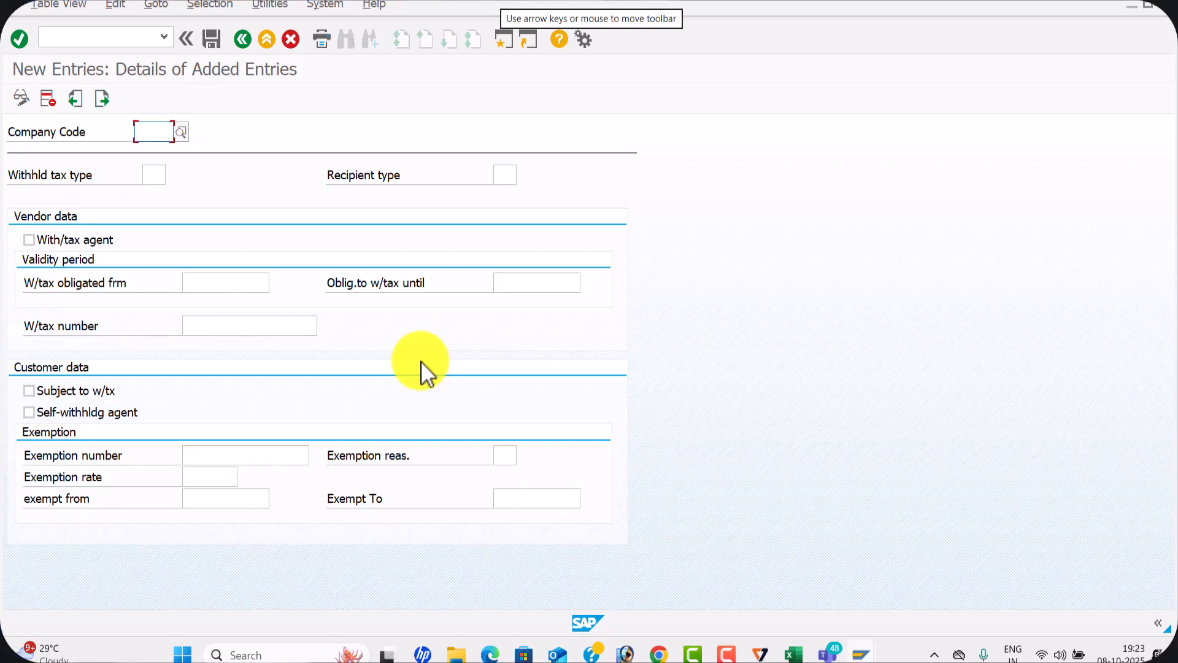
Enter company code WAL1, withholding tax type 7W and recipient type CO in the new entry
text(WAL1)
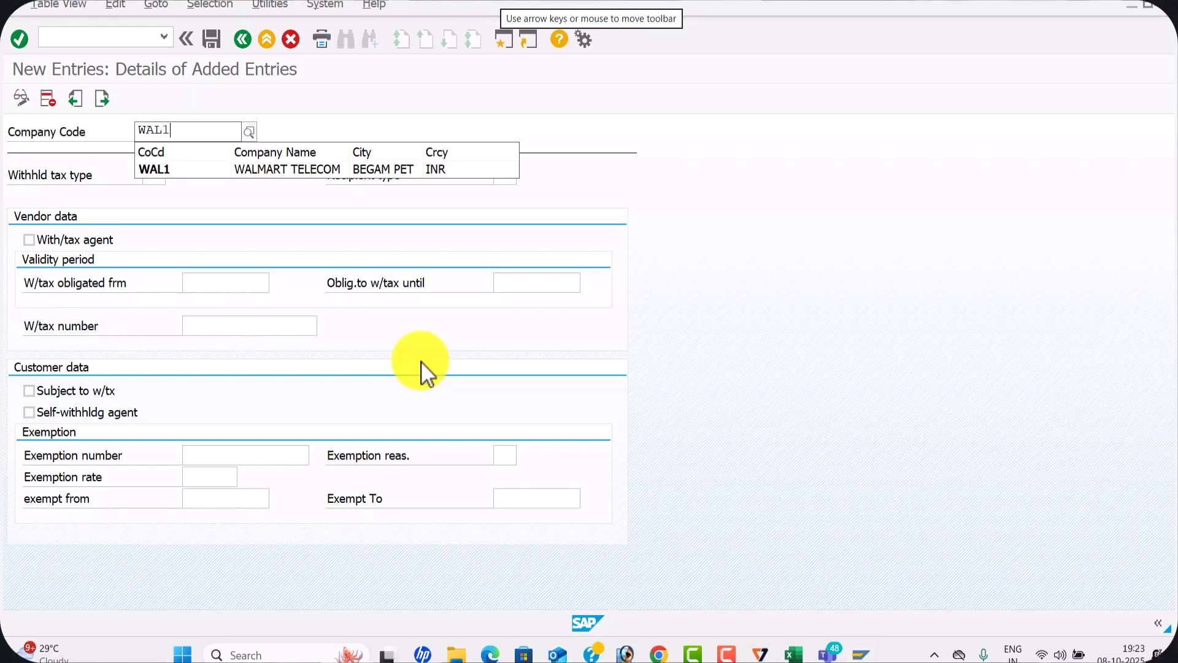
key(Tab)
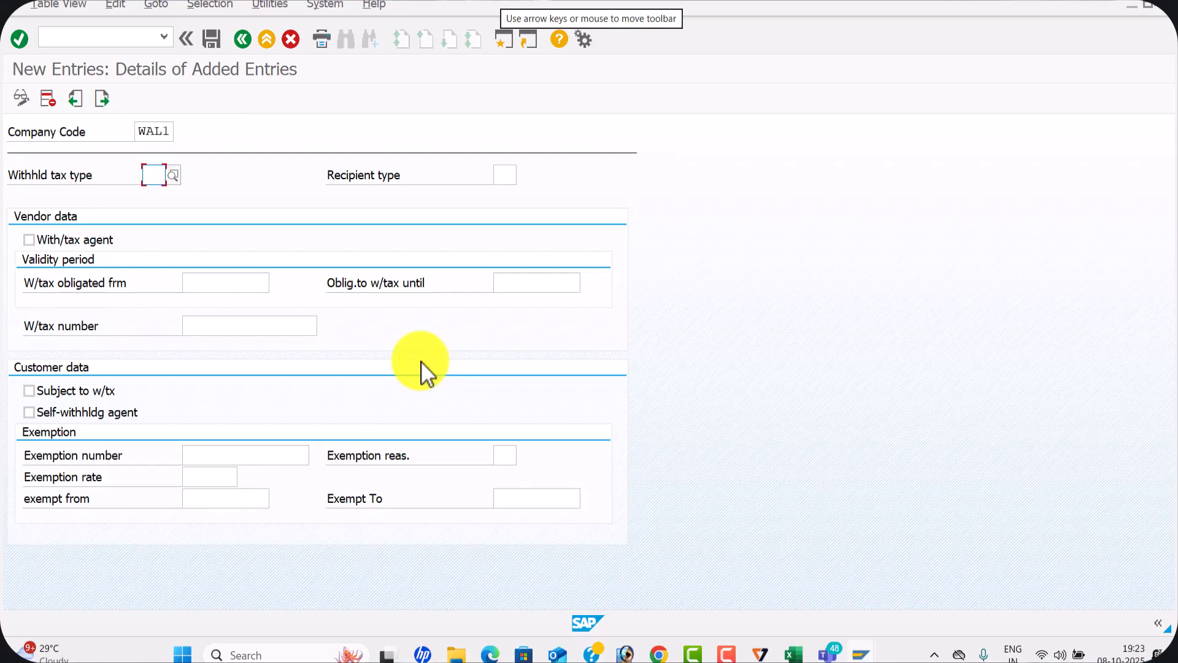
text(7W)
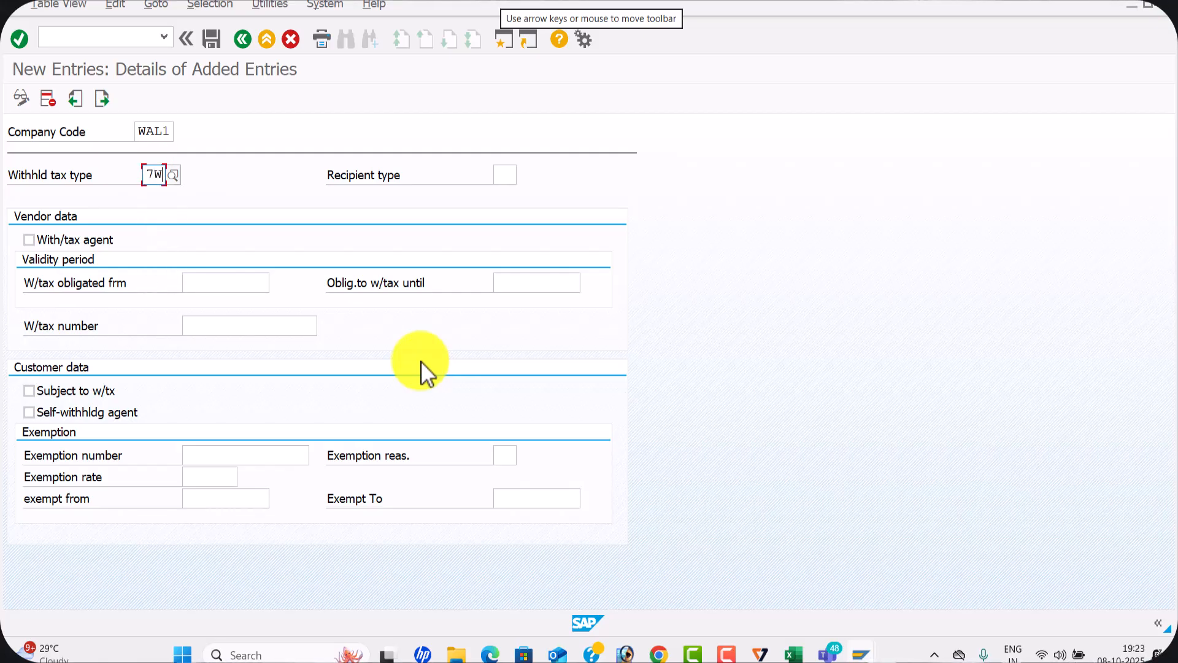
key(Tab)
key(Down)
key(Tab)
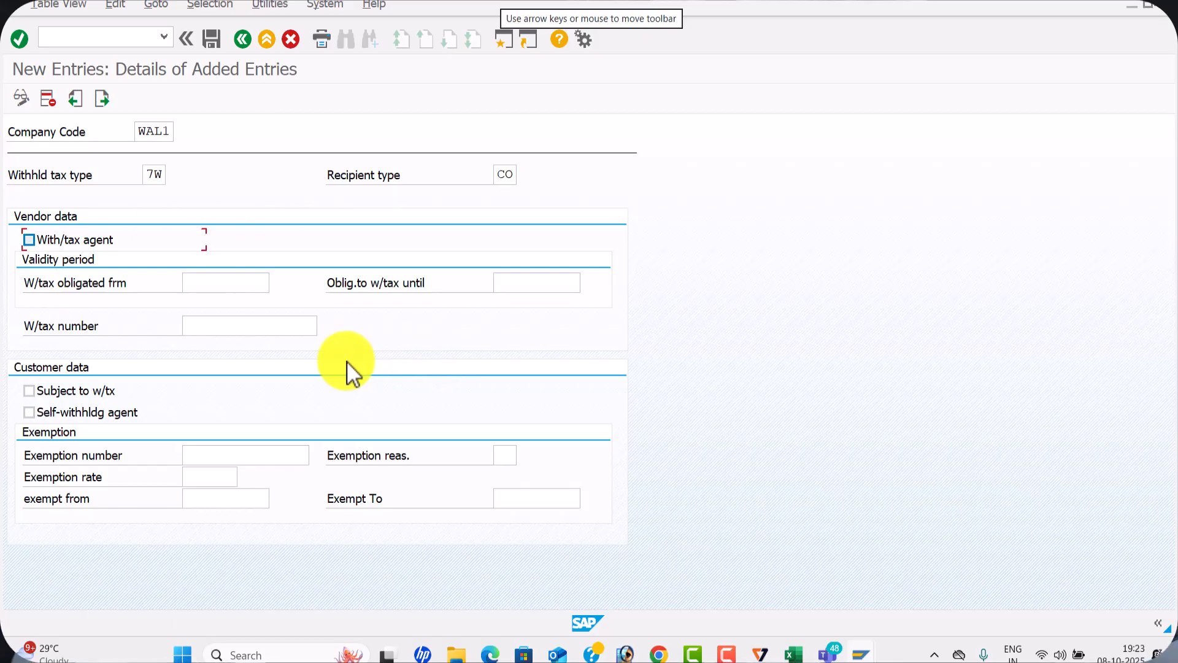
Flag WAL1 as withholding tax agent for type 7W, valid from 01.04.2025 until 31.03.2026, and save the entry
click(35, 240)
click(237, 281)
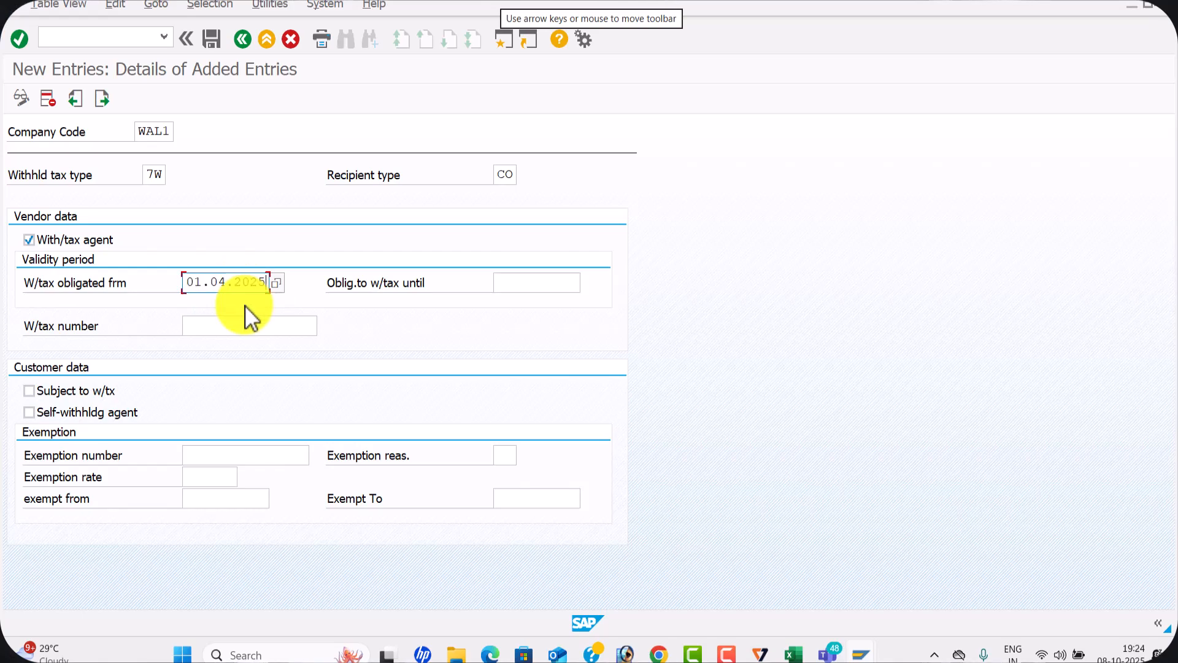
click(245, 304)
click(520, 284)
click(527, 303)
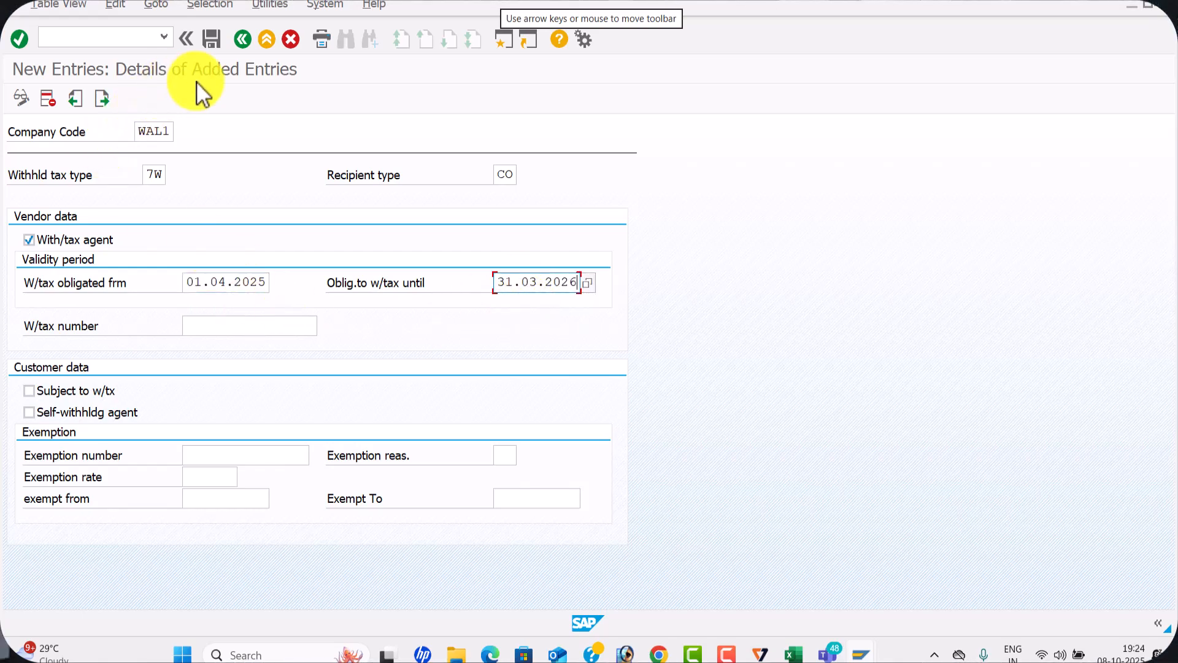
click(215, 43)
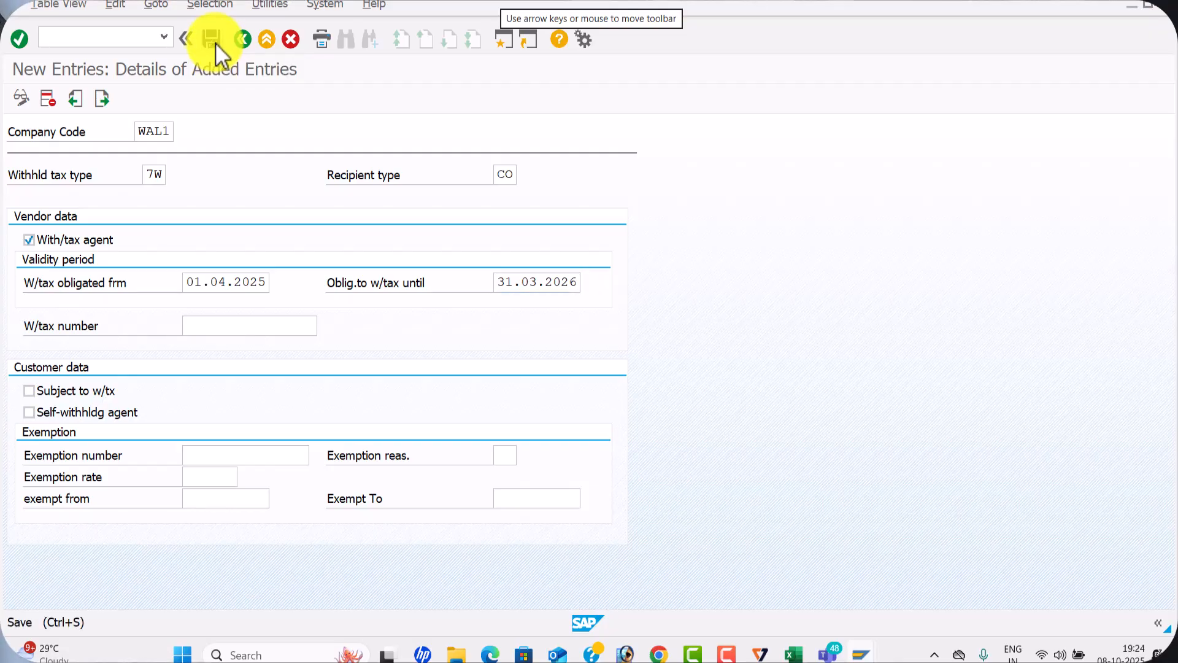
click(330, 305)
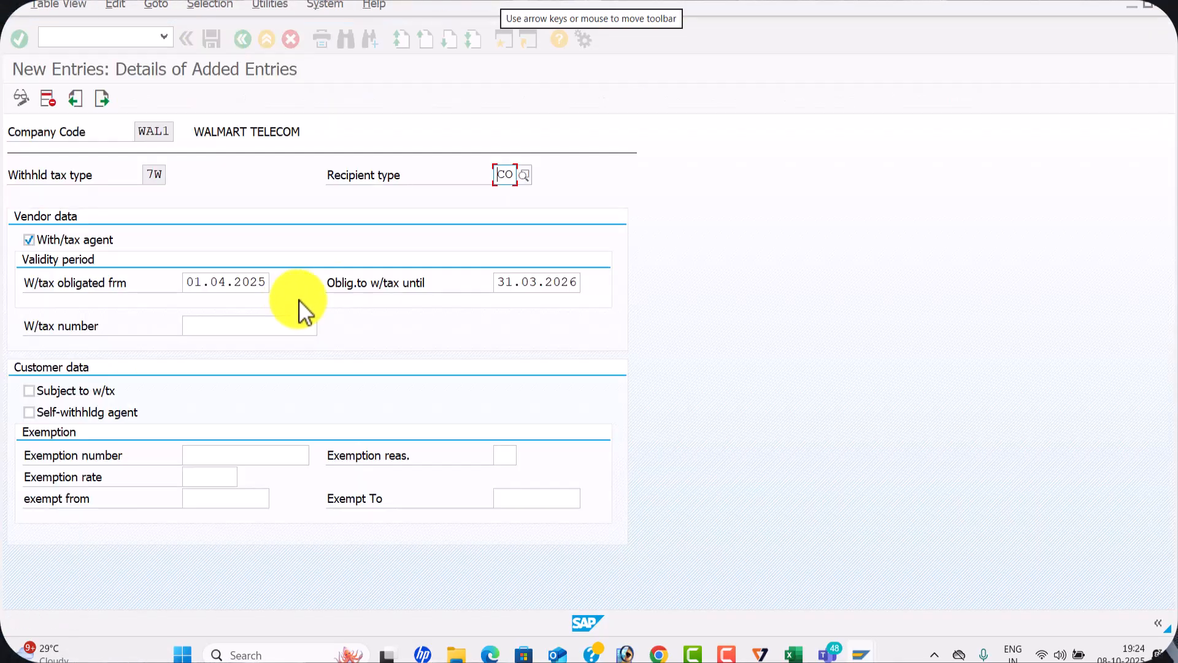
Go to the next new entry and enter company code WAL1, withholding tax type T7 and recipient type CO
click(106, 98)
key(space)
key(Down)
key(Tab)
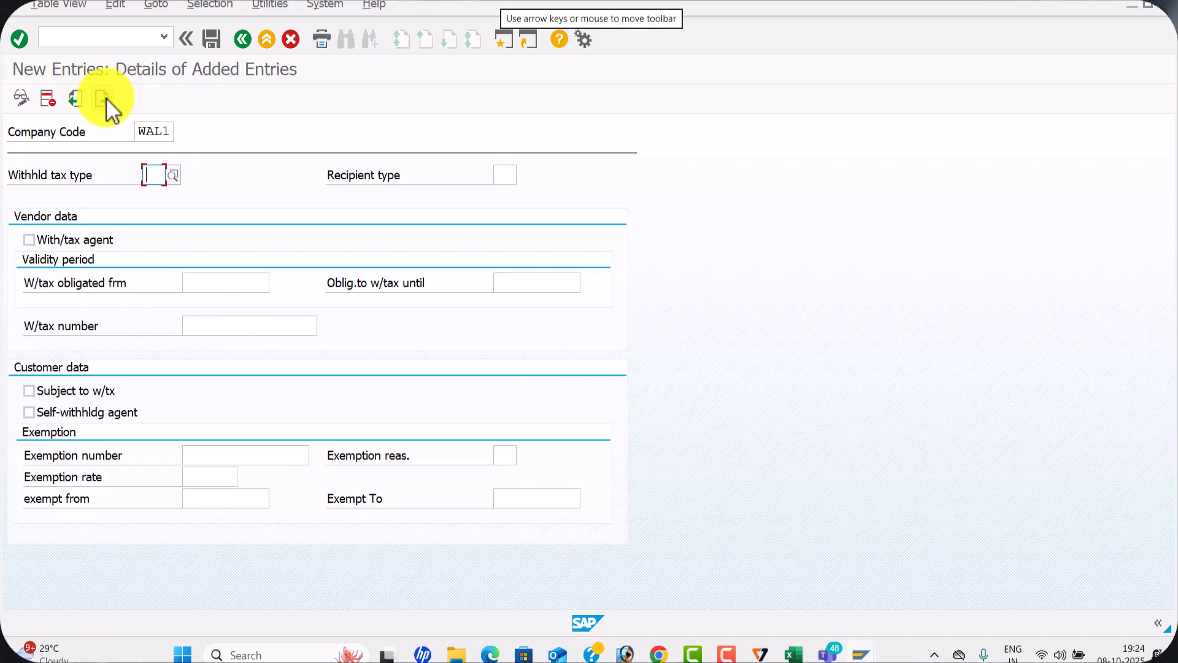
text(T7)
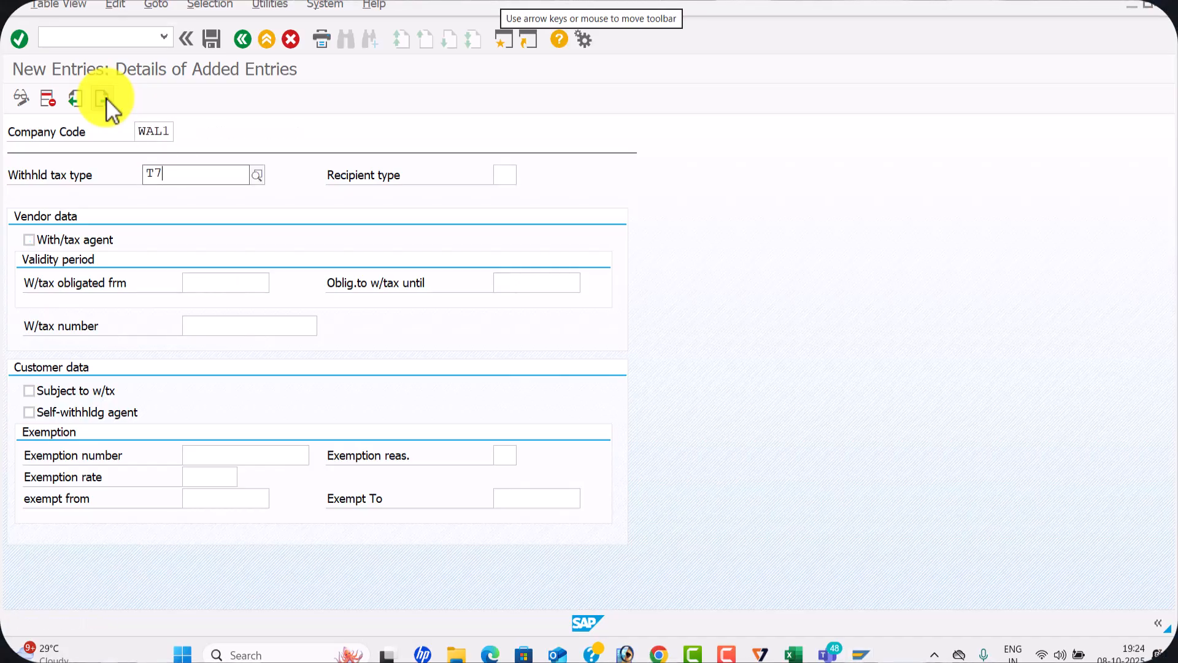
click(200, 213)
click(500, 175)
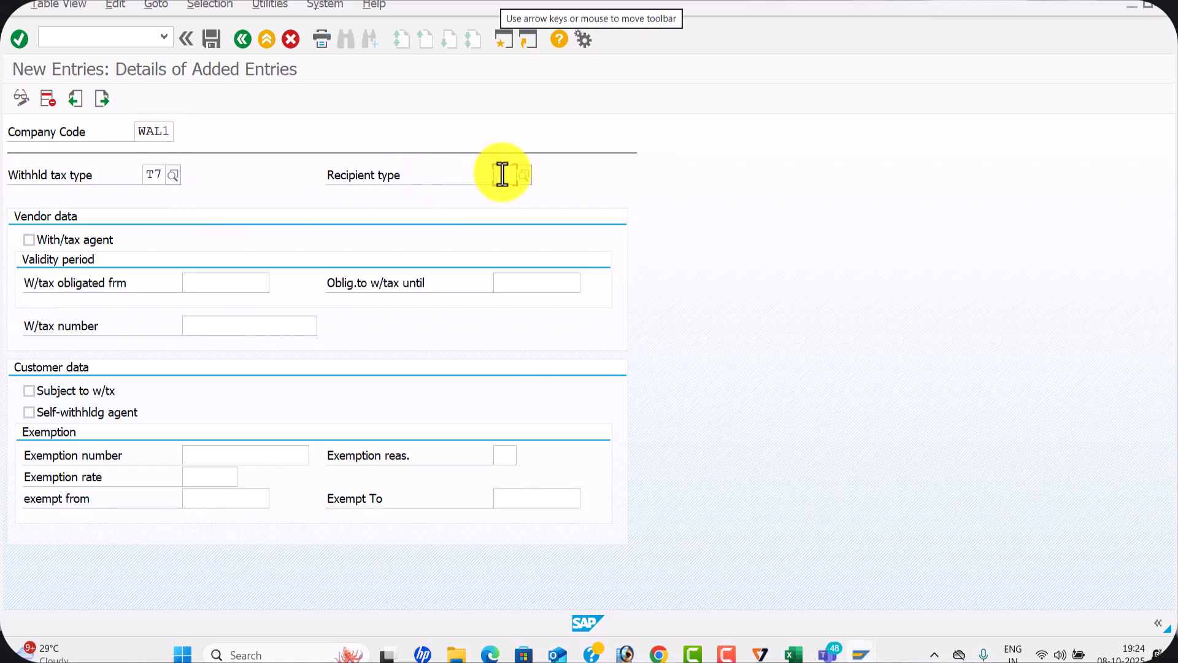
click(508, 194)
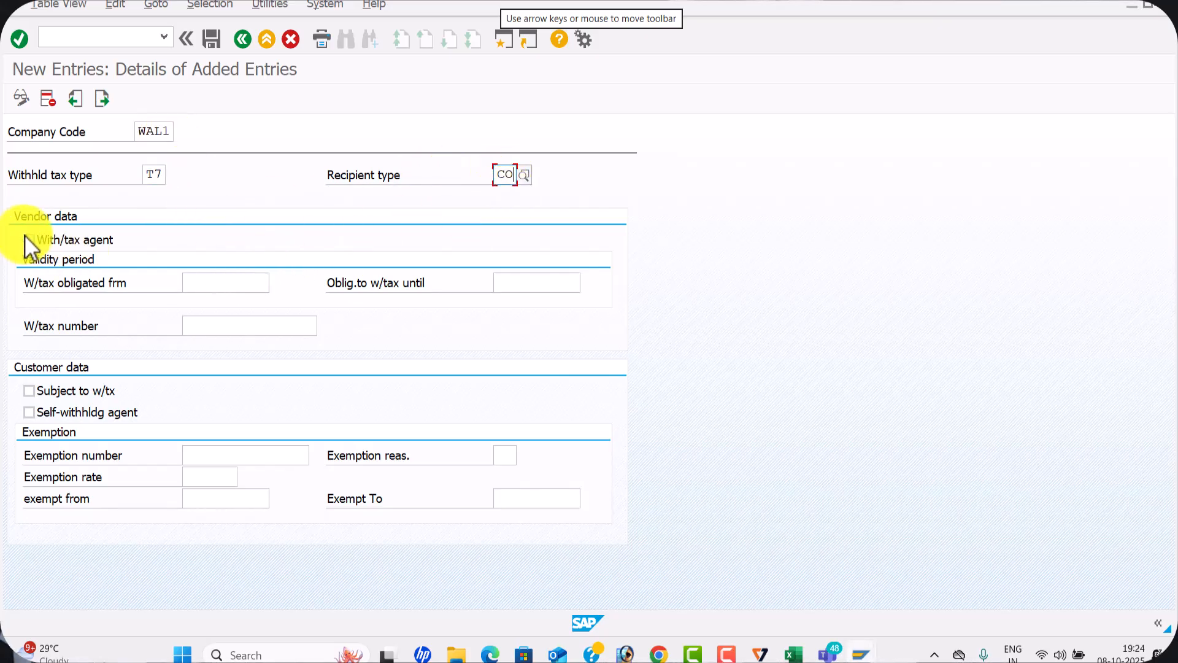
Flag WAL1 as withholding tax agent for type T7, obligated from 01.04.2025 until 31.03.2026, and save the entry
click(216, 282)
click(240, 301)
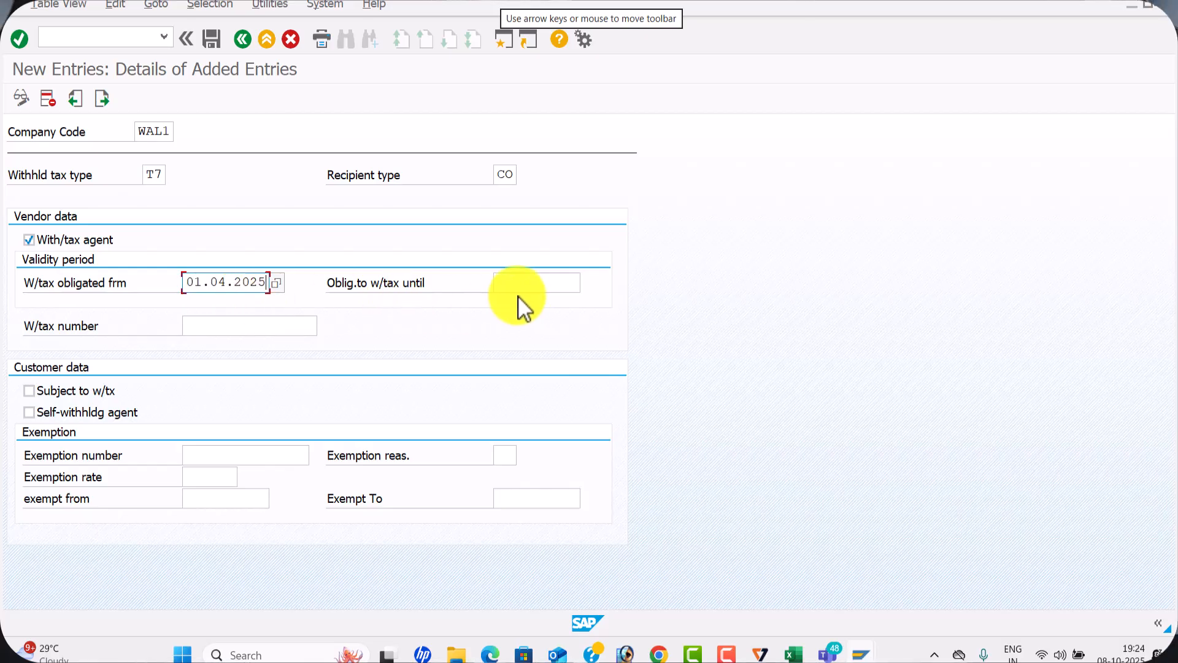
click(530, 288)
click(531, 302)
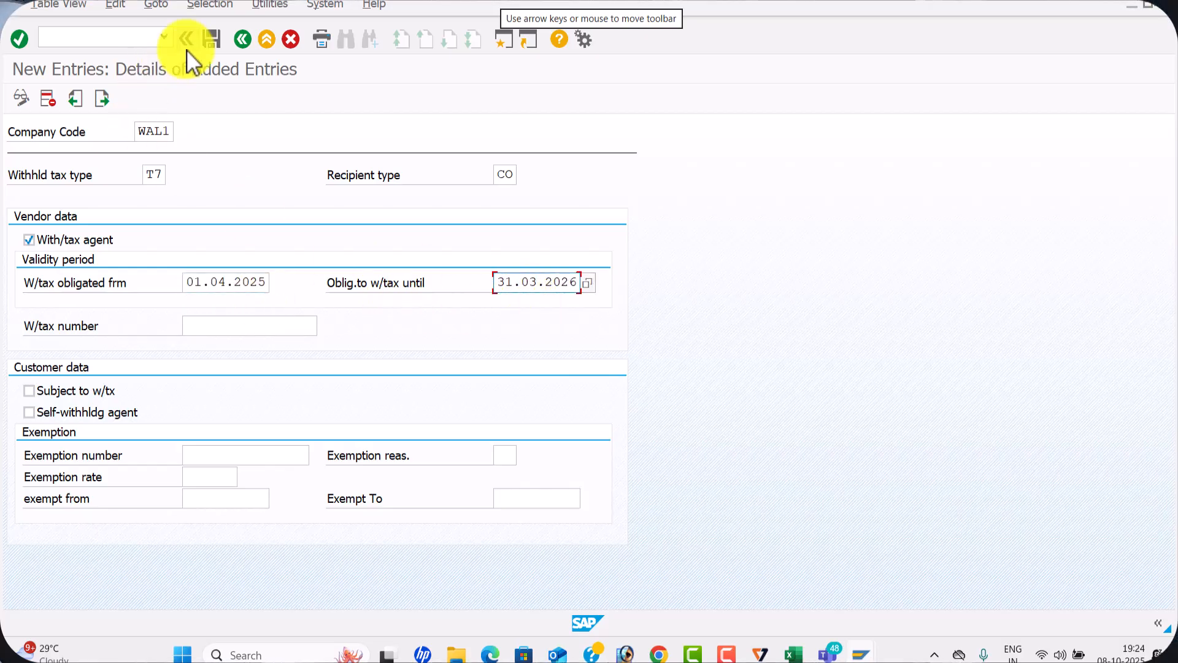
click(210, 38)
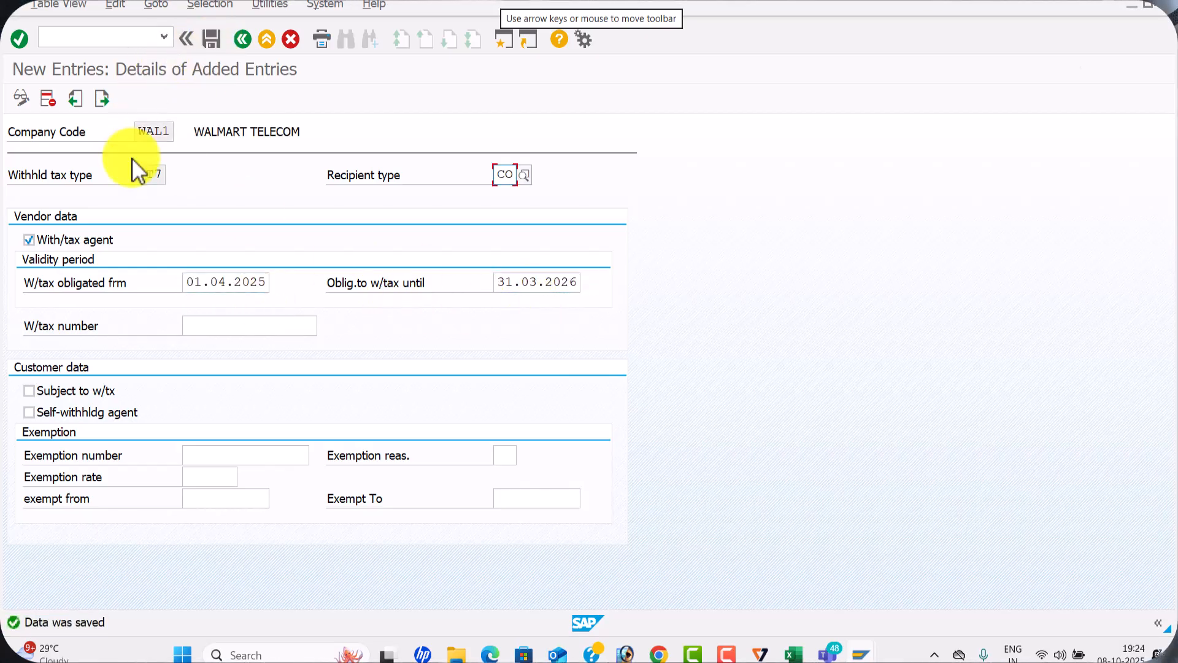
Switch to the Excel sheet to check configuration step 9, Activate Extended with holding tax, in B11, and return to SAP
key(alt+Tab)
click(421, 475)
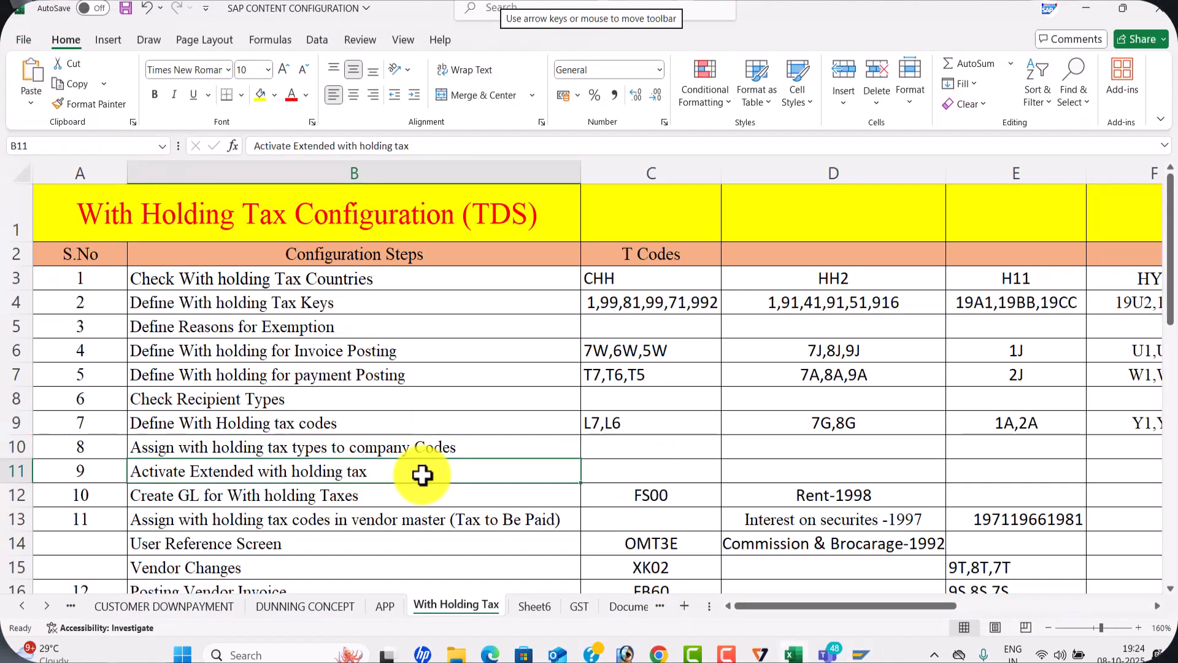
key(alt+Tab)
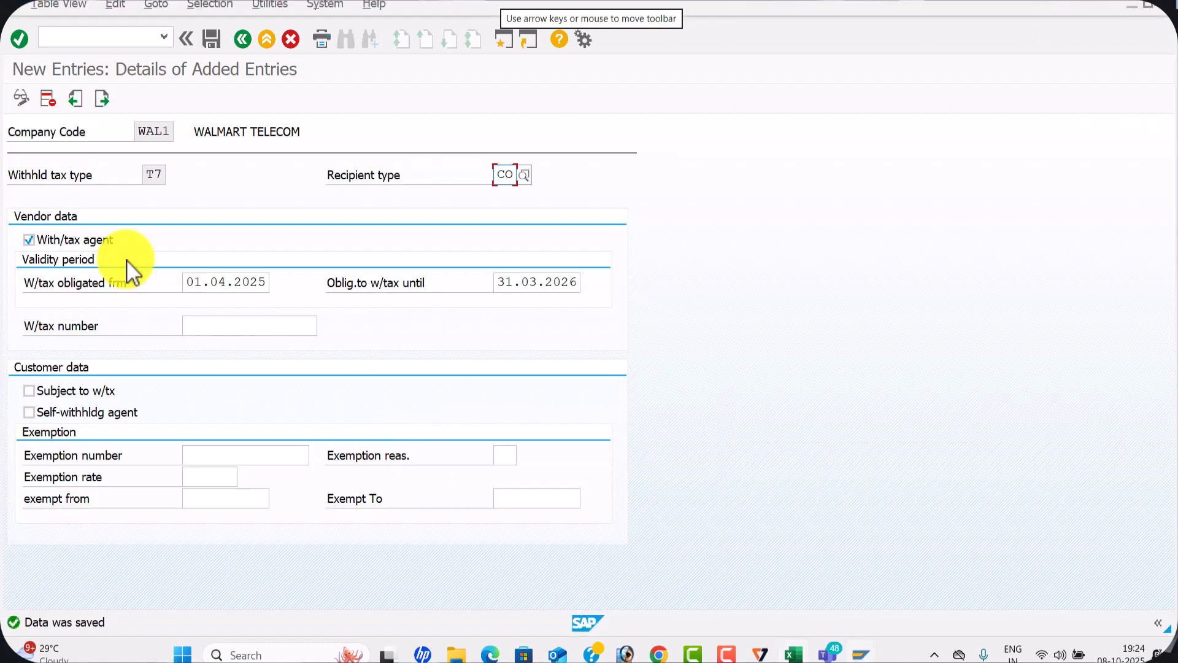
Leave the withholding tax type assignments and open the Activate Extended Withholding Tax activity under Company Code in the IMG
click(244, 39)
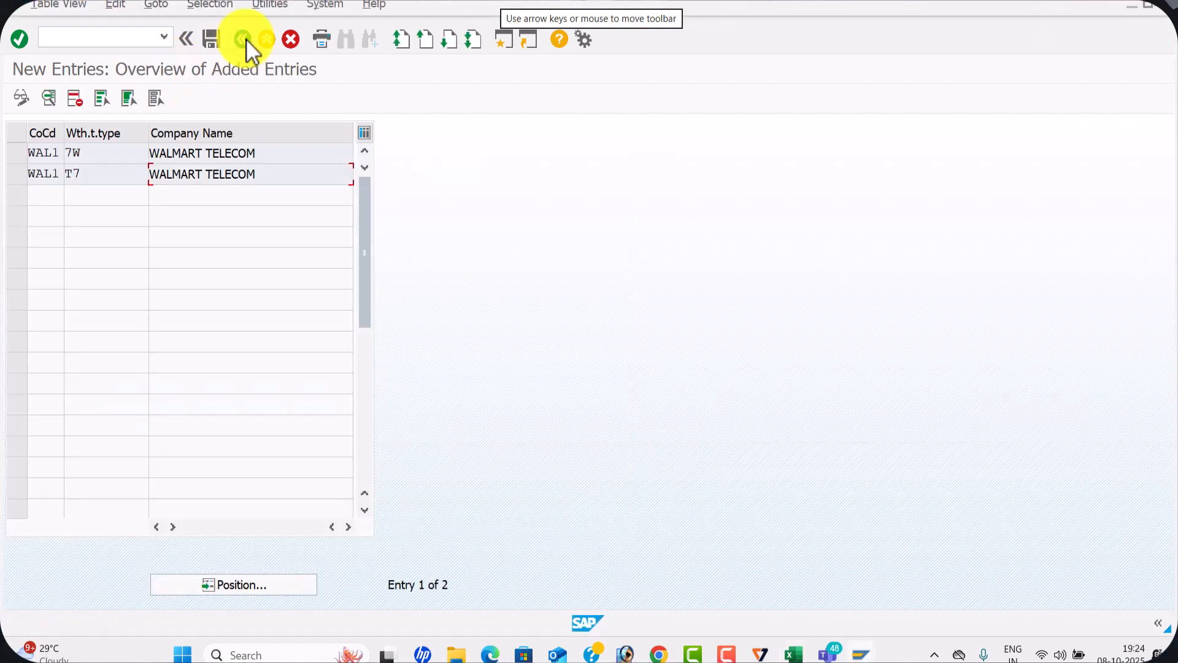
click(245, 39)
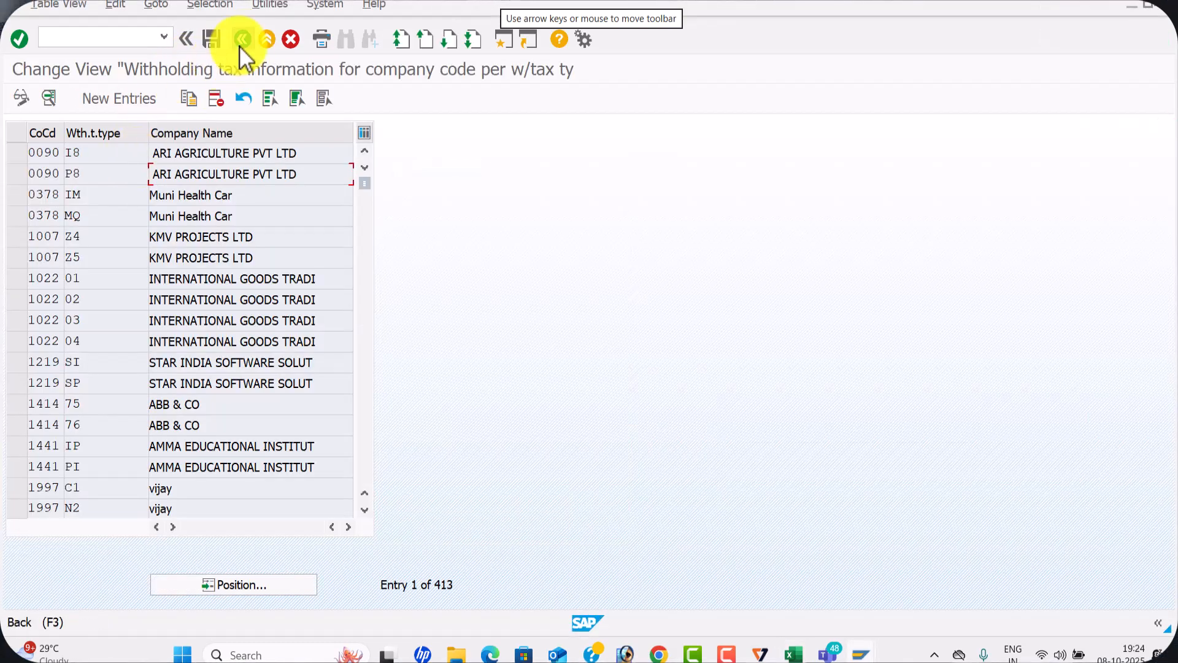
click(240, 45)
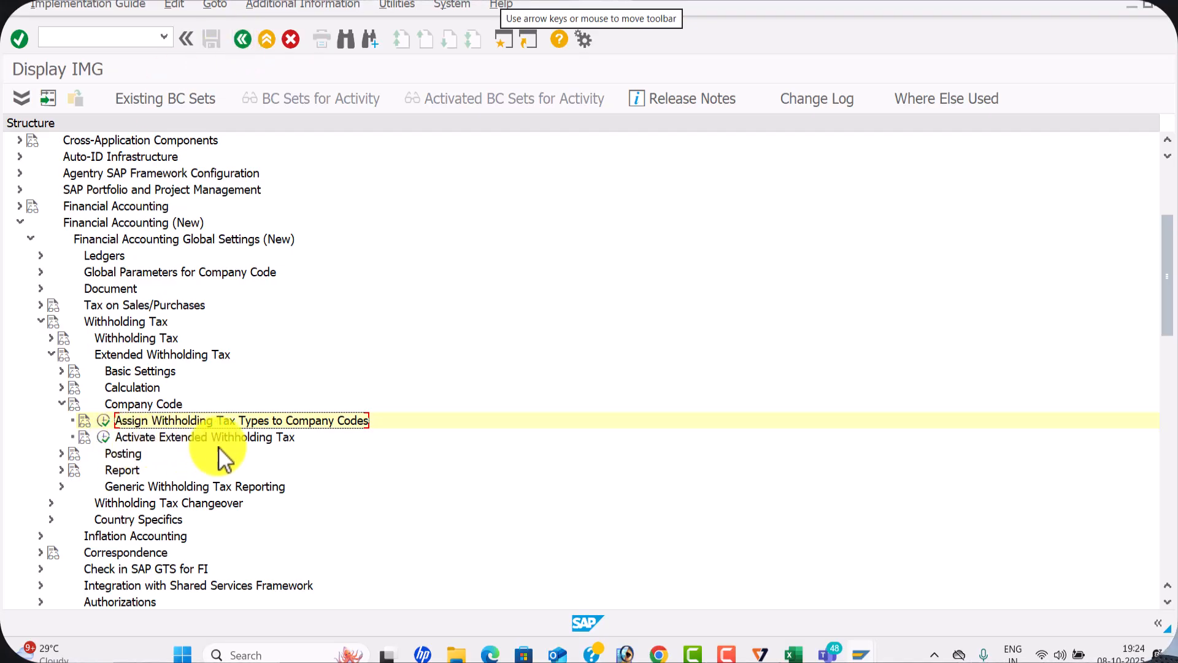
click(105, 437)
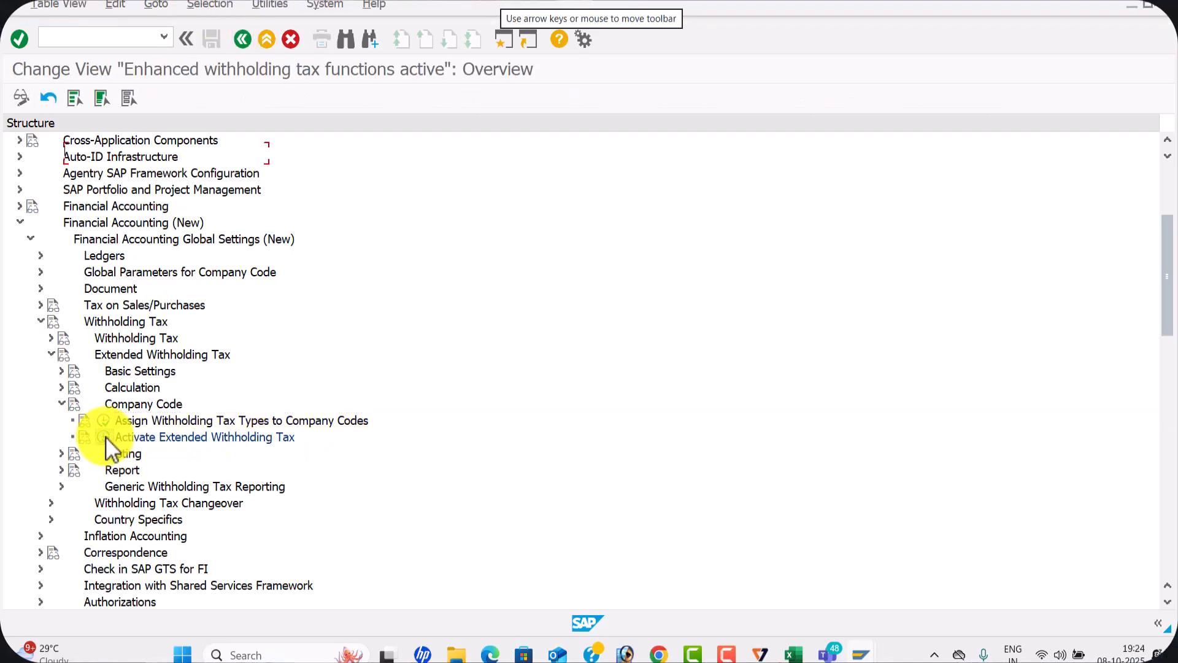
Locate company code WAL1, flag it for extended withholding tax, accept the caution and save the activation
click(286, 583)
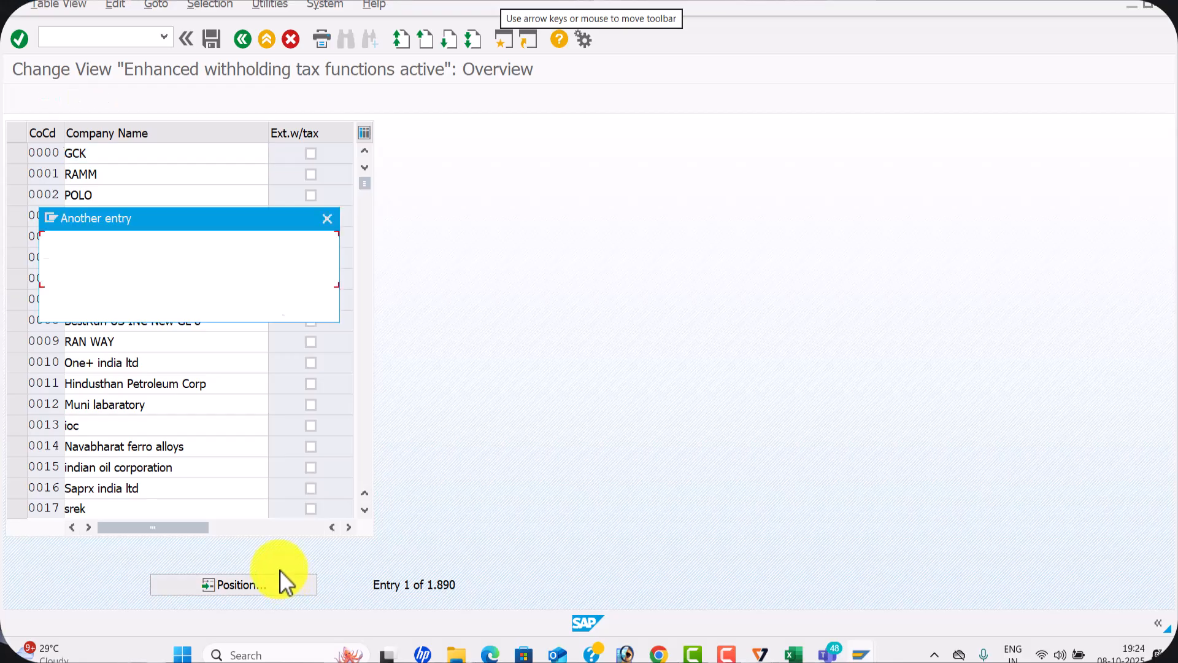
text(WAL1)
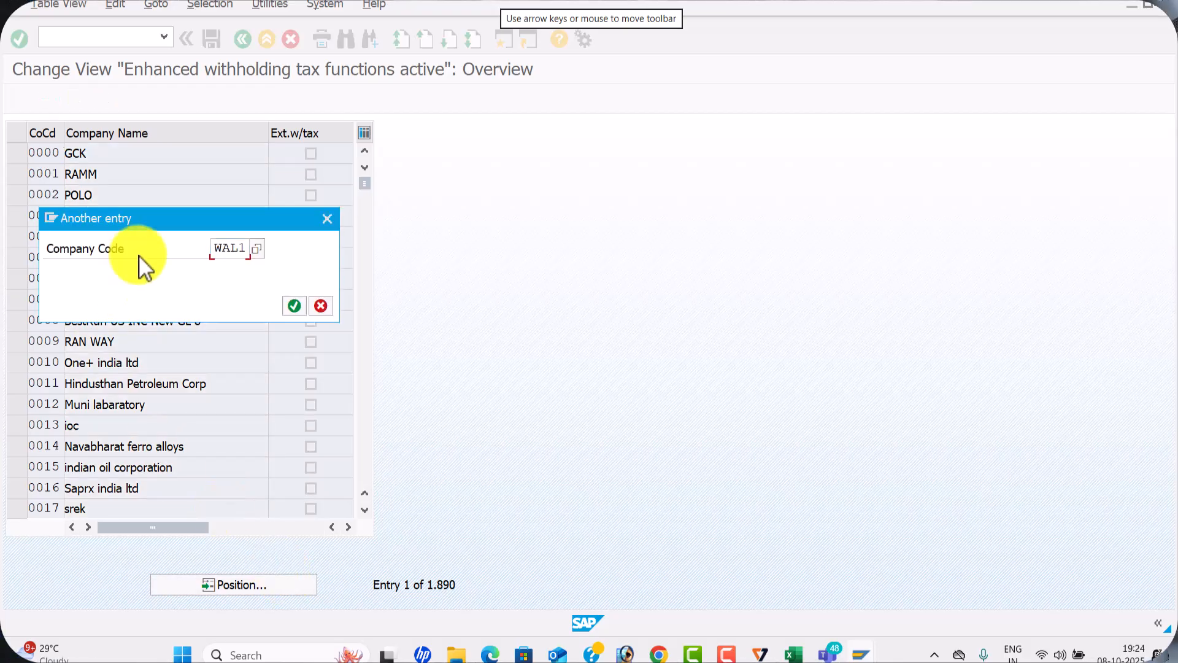
key(Return)
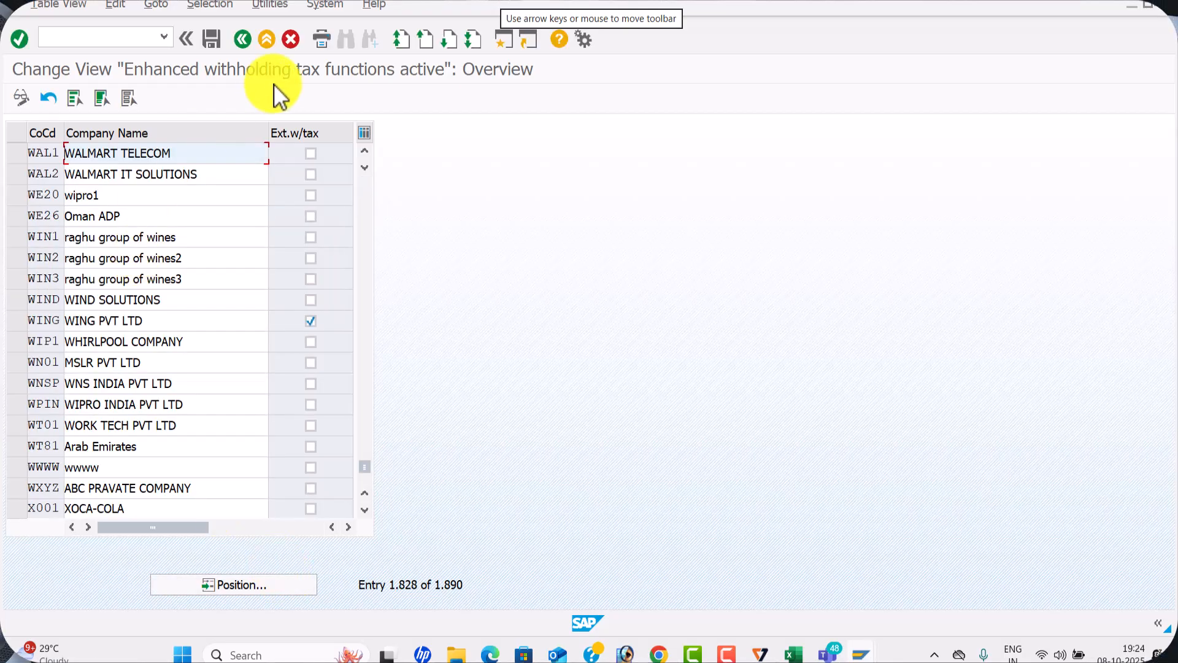
click(310, 153)
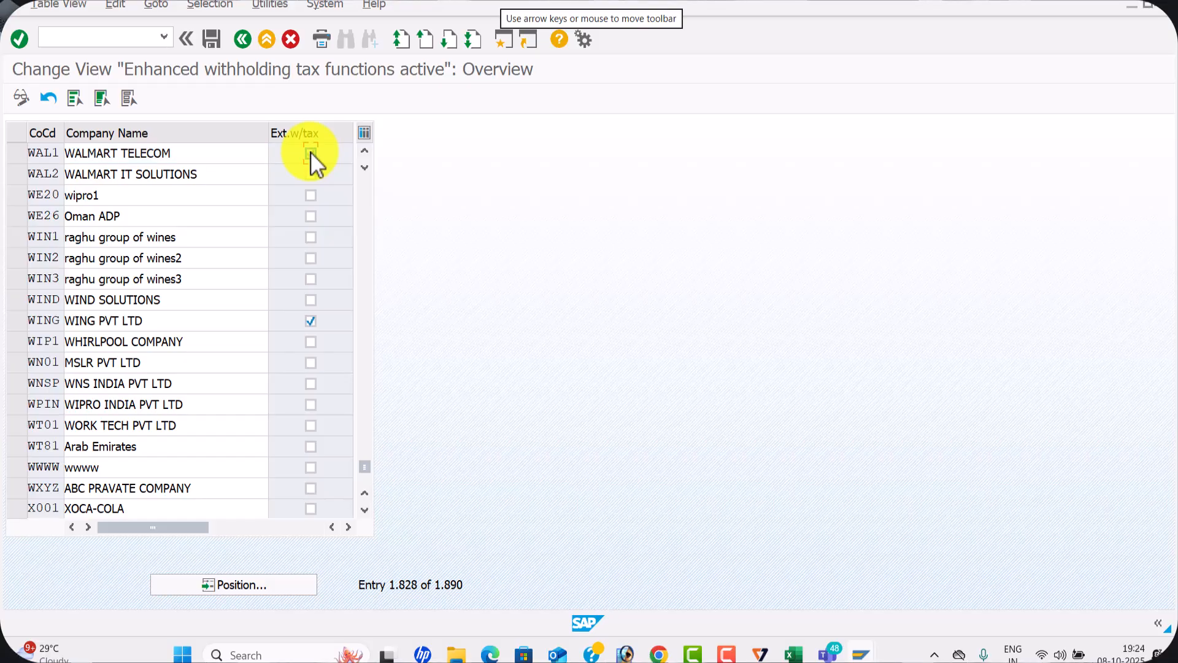
click(218, 39)
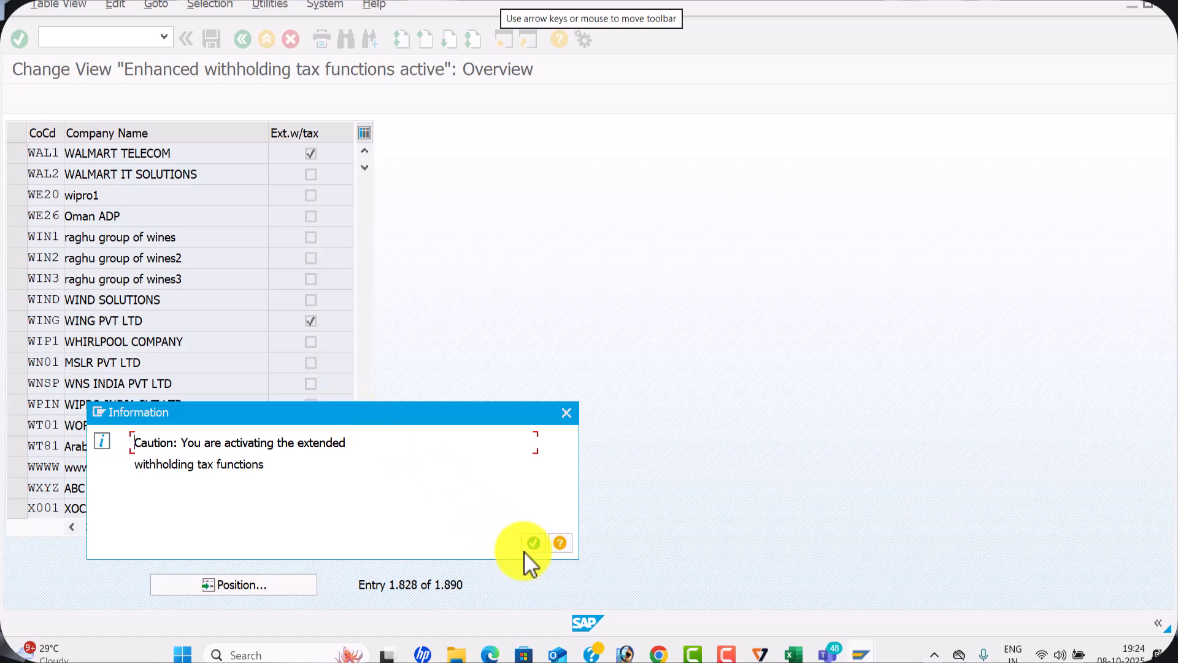
click(528, 545)
click(330, 306)
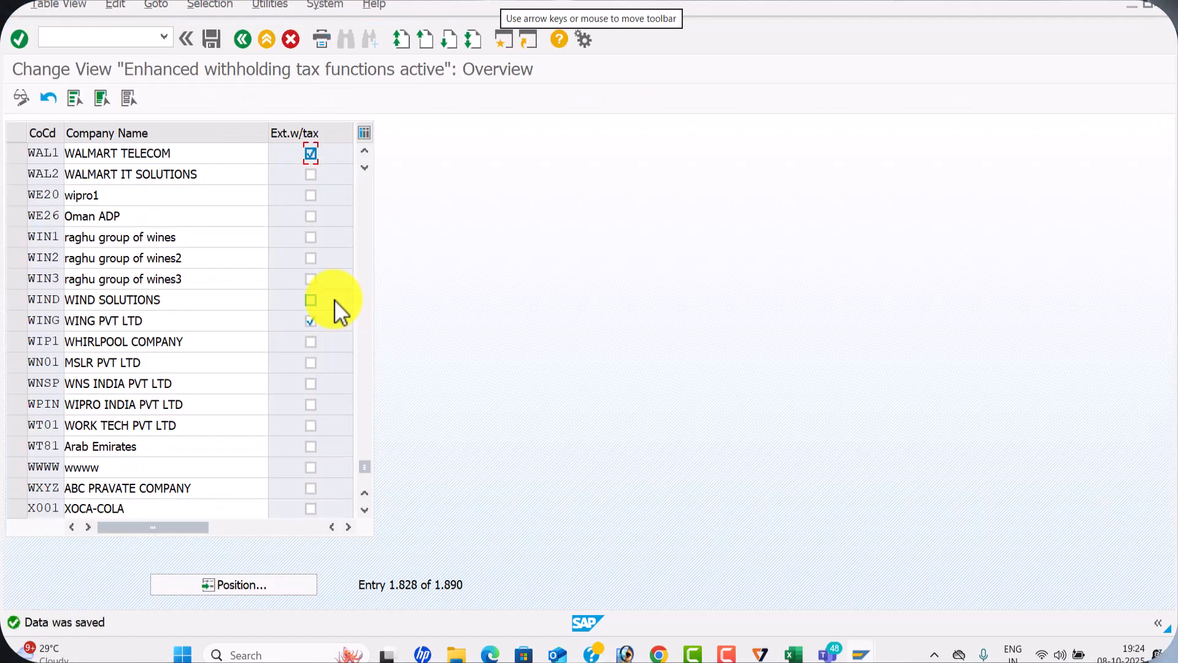
Switch to the Excel sheet to check configuration step 10, Create GL for With holding Taxes, and its transaction code, and return to SAP
key(alt+Tab)
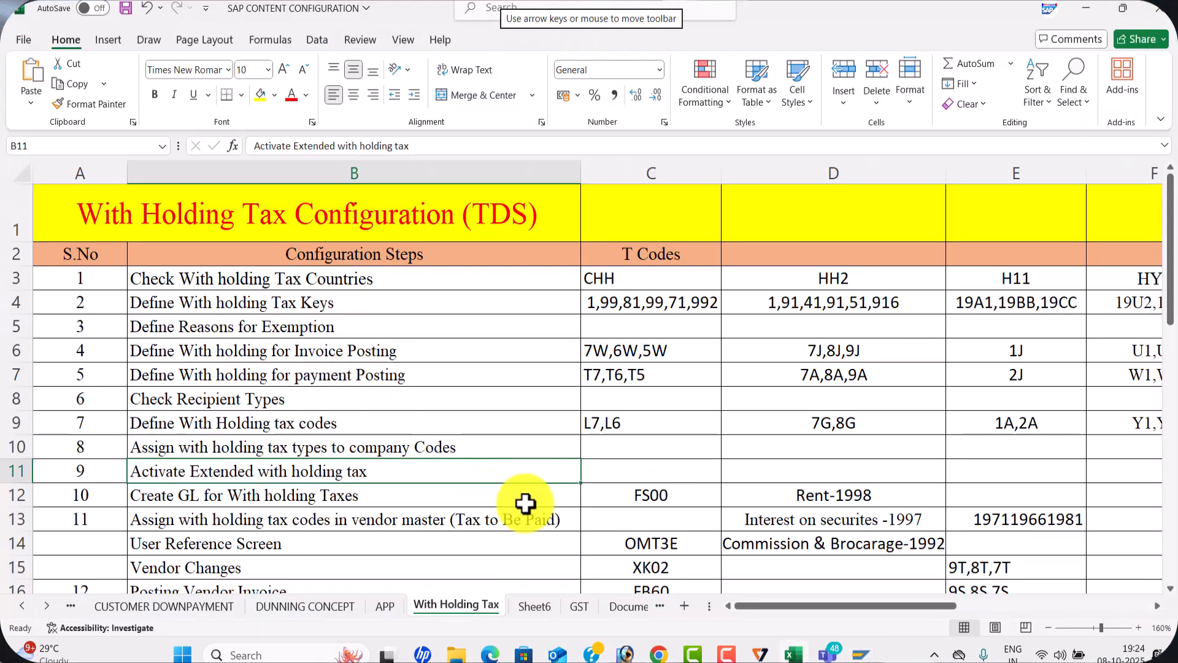
click(519, 498)
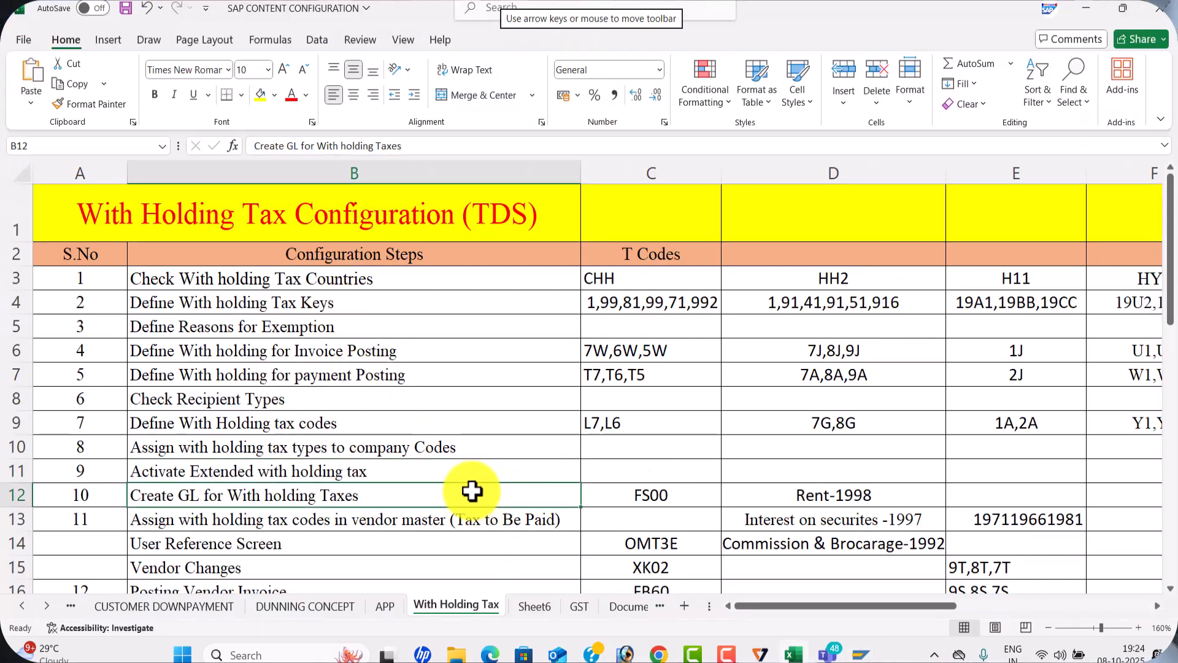
scroll(473, 503, down, 1)
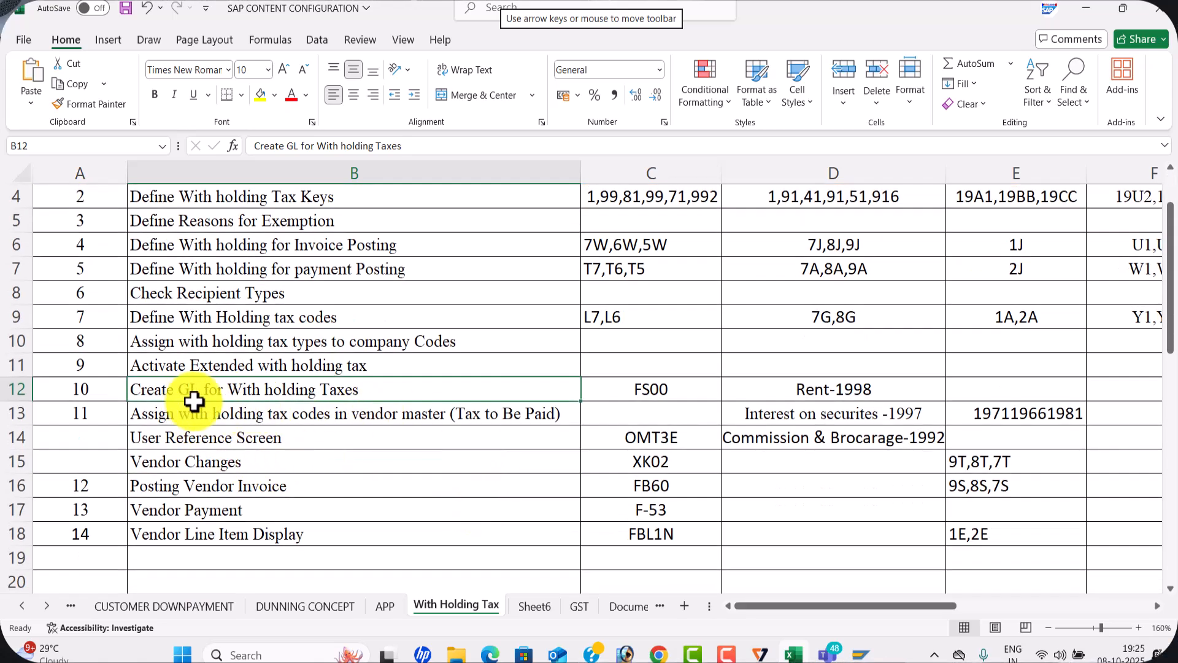
click(632, 392)
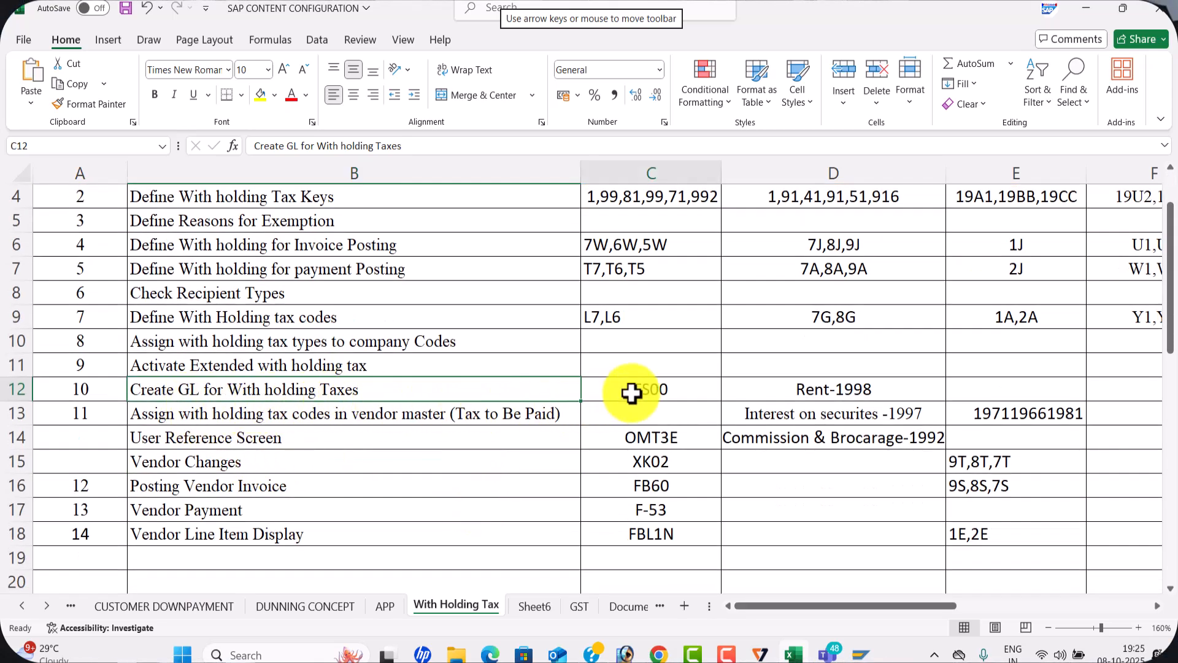
key(alt+Tab)
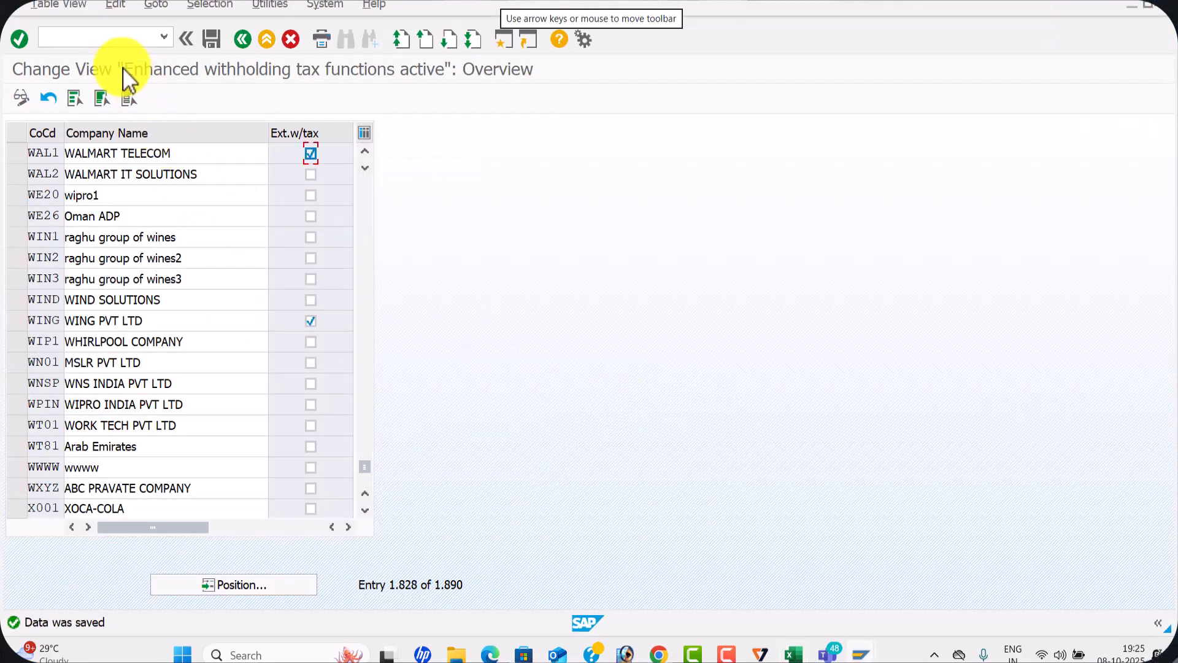
Start a new SAP session and run transaction FS00 to edit G/L accounts centrally
click(504, 41)
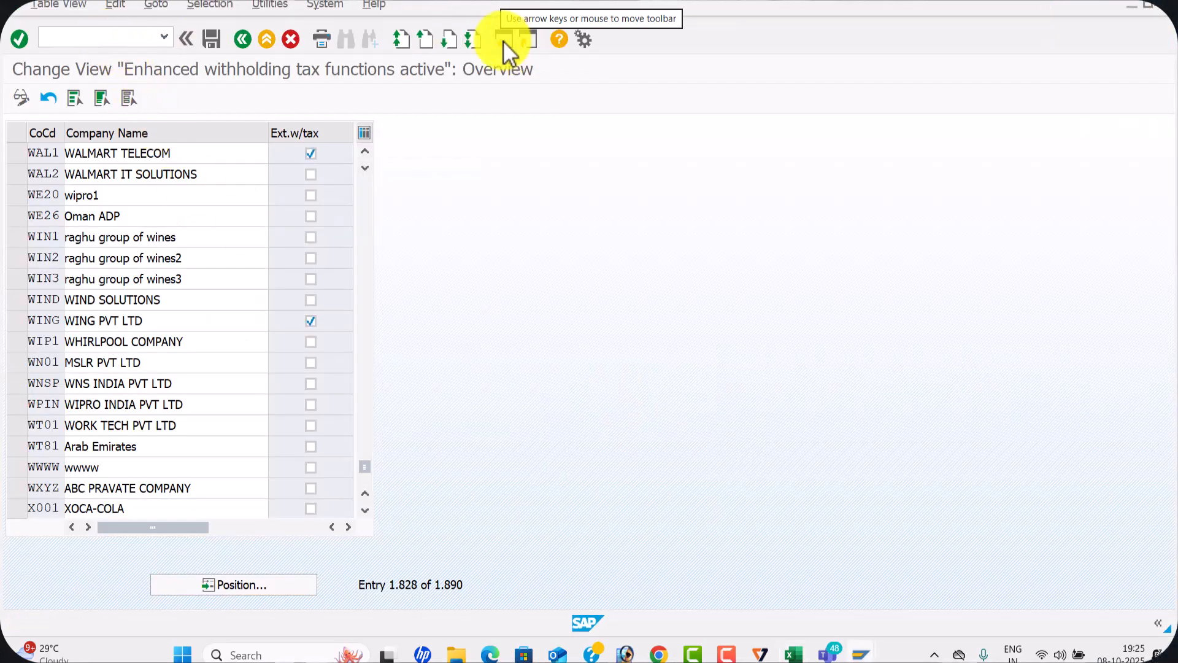
click(244, 39)
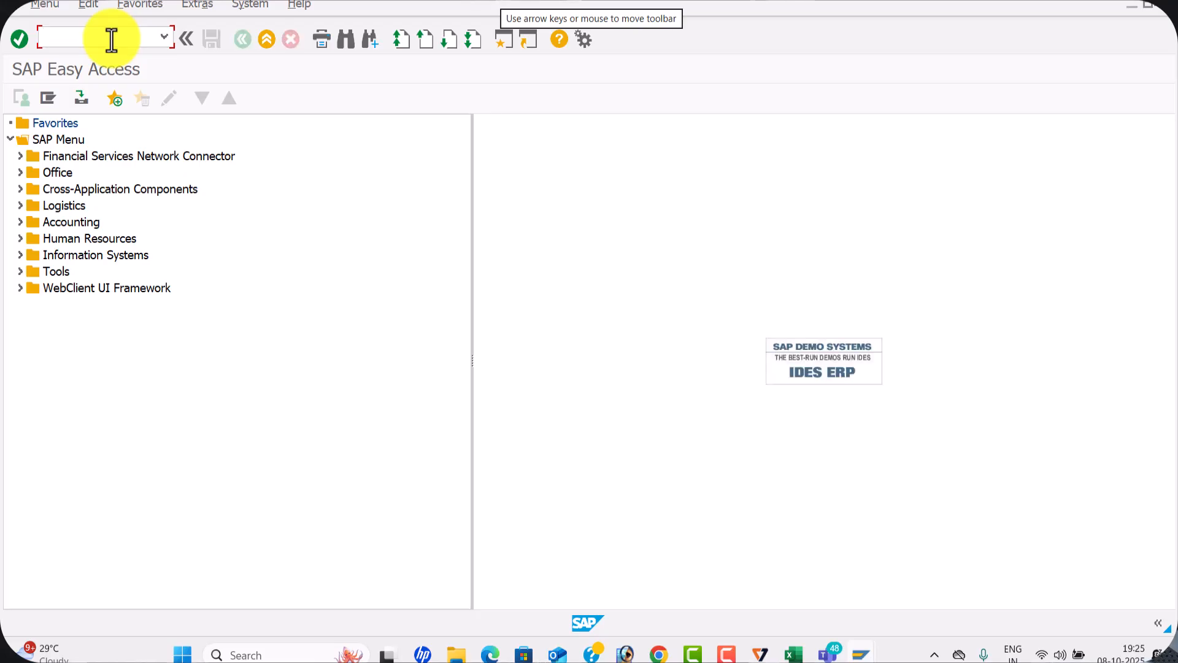
key(Return)
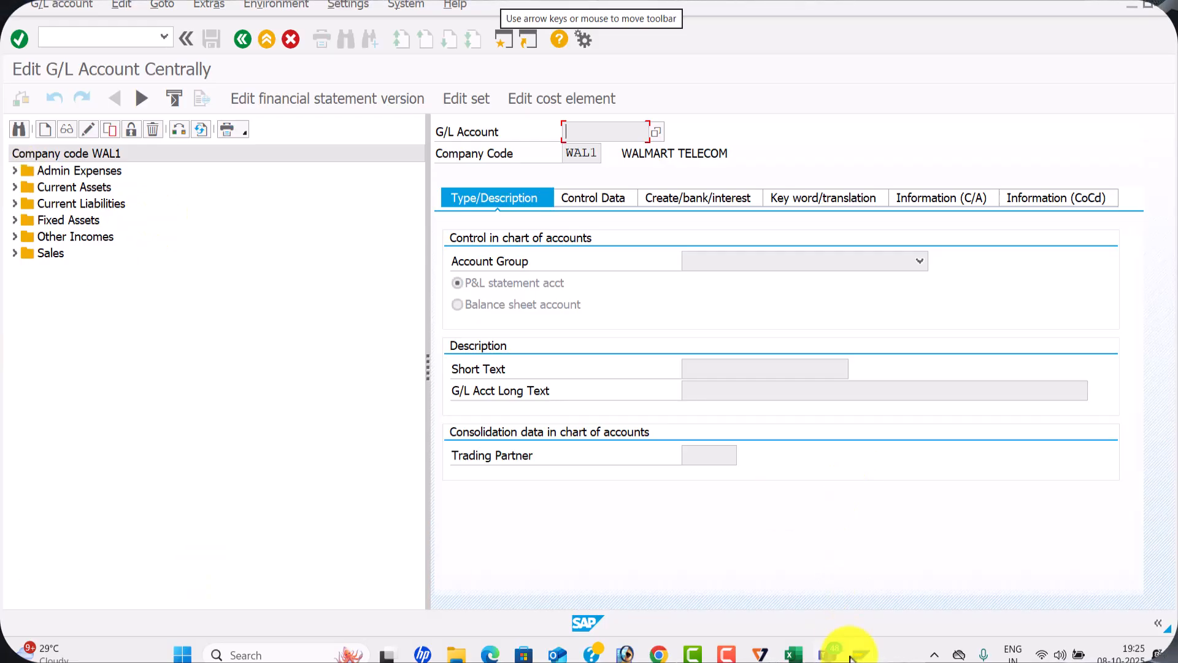
Switch to the withholding tax PDF in Edge, examine the TDS G/L accounts to create on page 20, and return to SAP
click(491, 655)
scroll(675, 423, down, 15)
scroll(675, 424, down, 20)
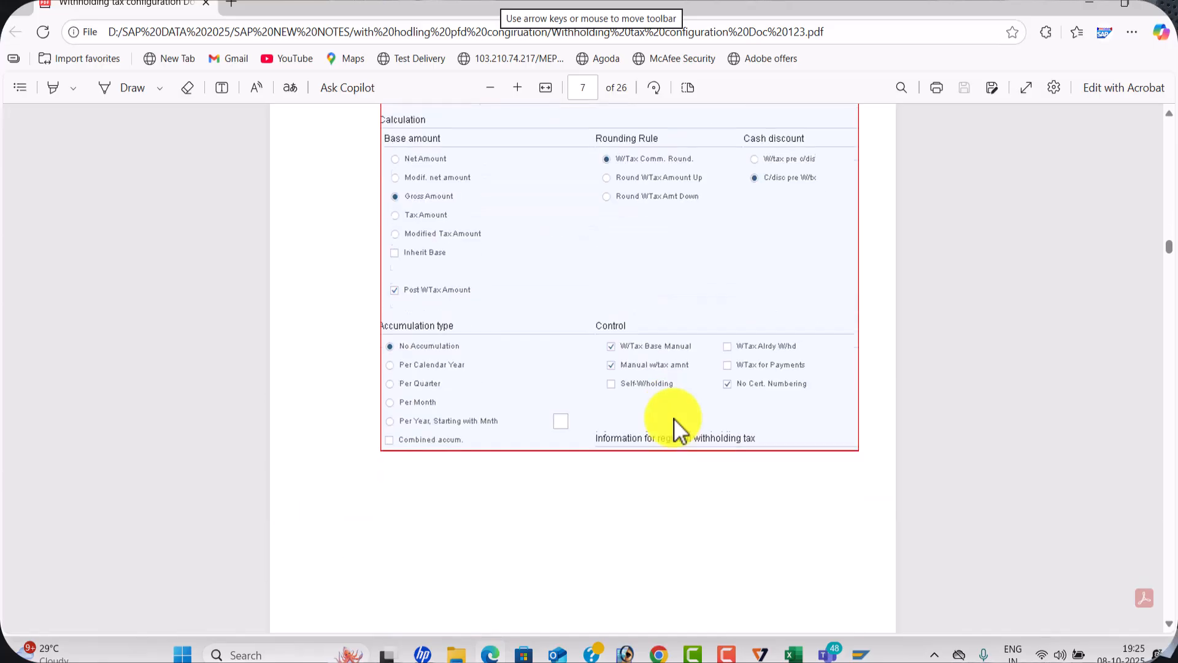
scroll(675, 424, down, 20)
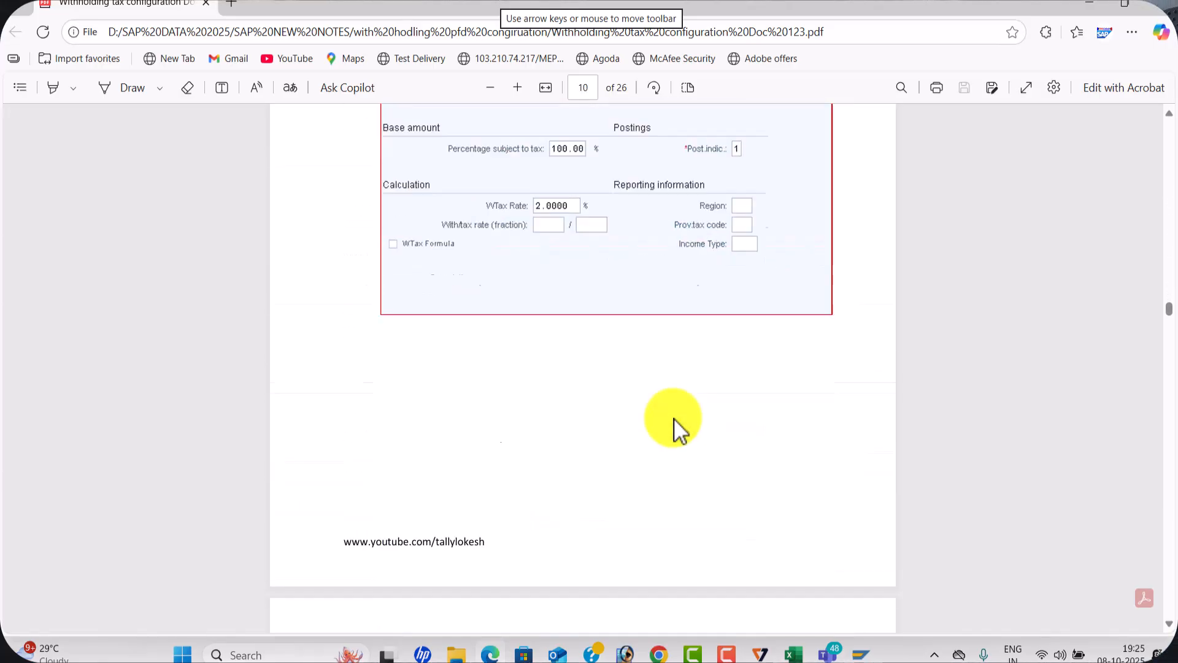
scroll(675, 424, down, 20)
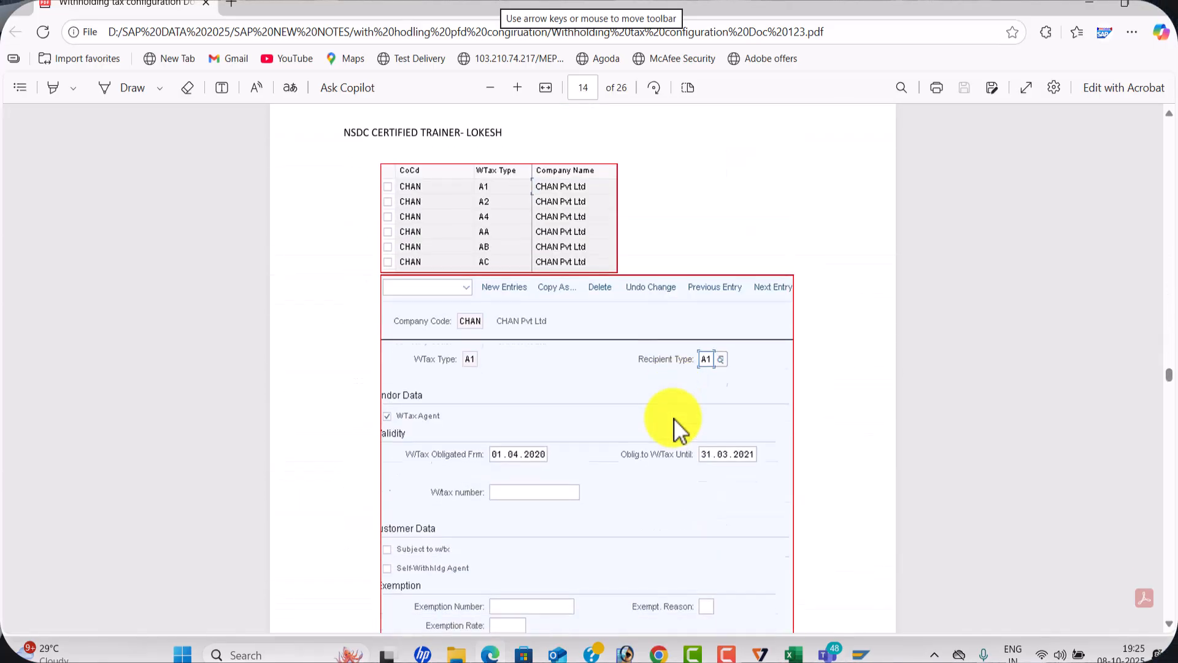
scroll(675, 423, down, 20)
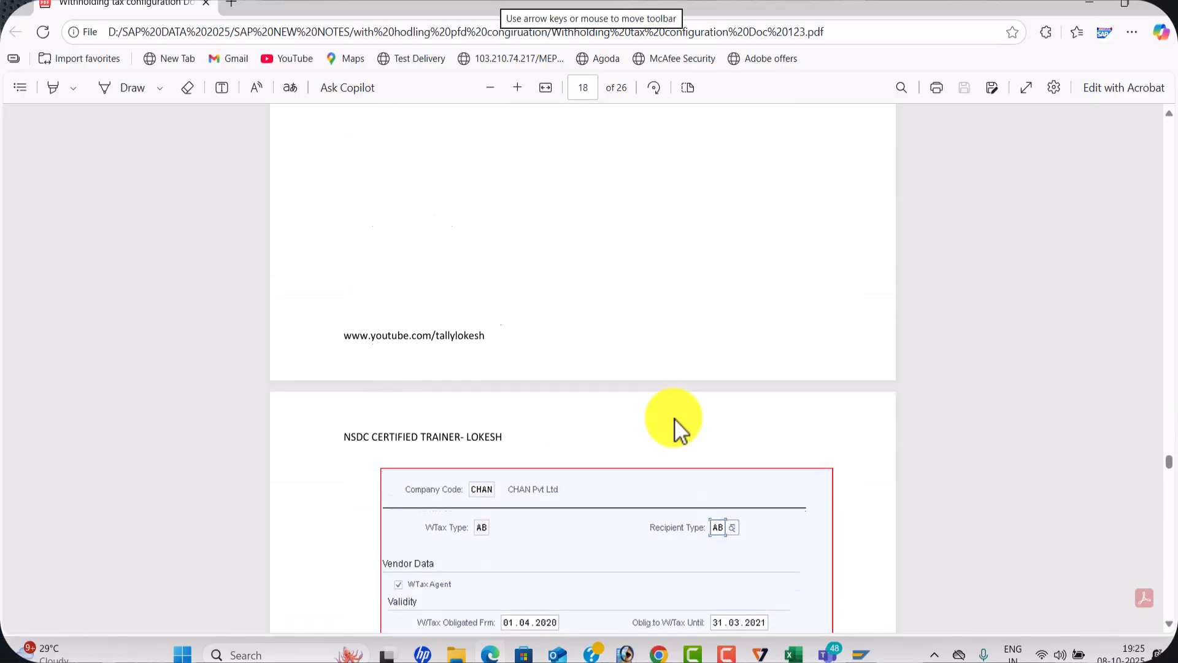
scroll(675, 418, down, 5)
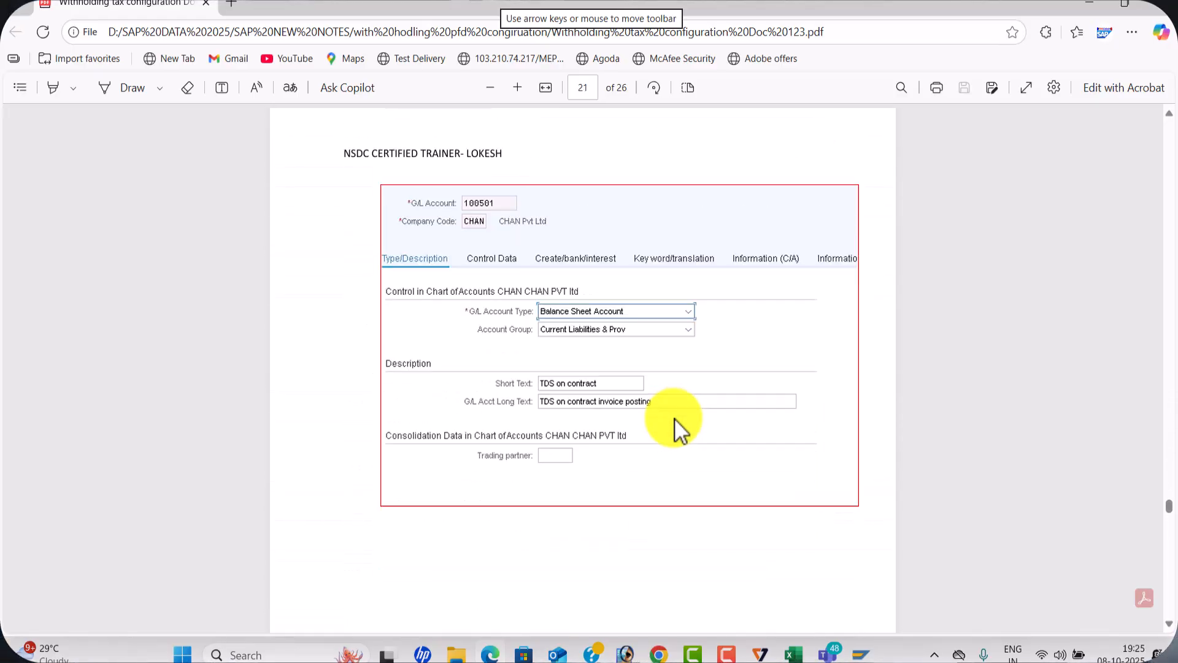
scroll(675, 418, up, 8)
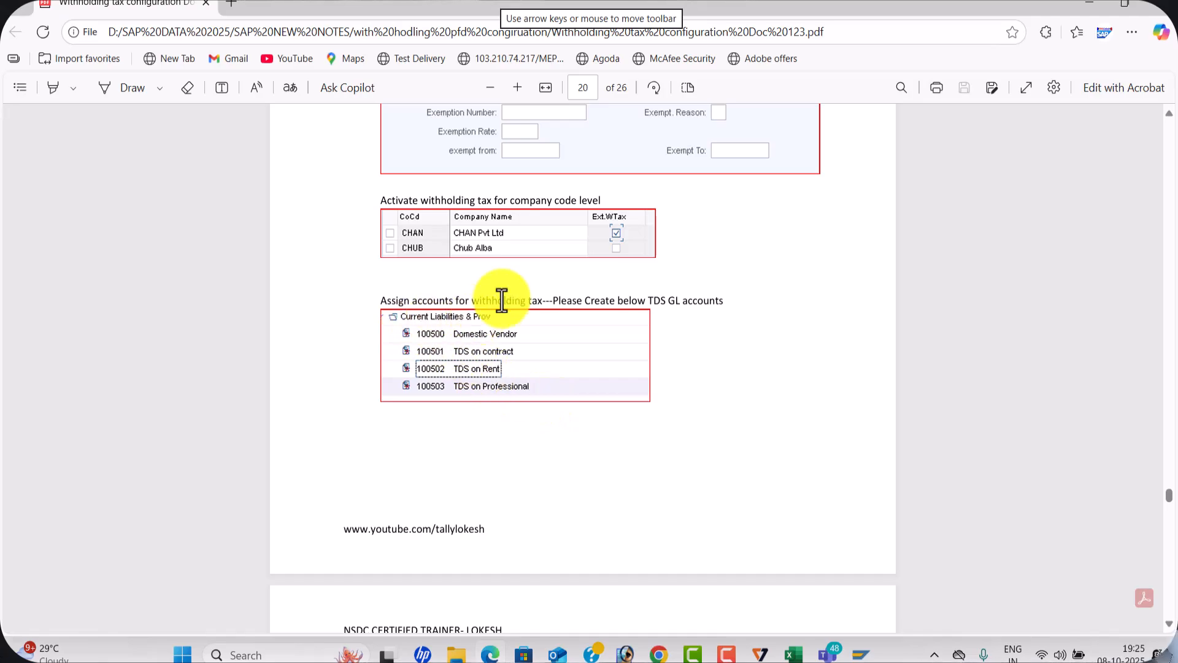
key(alt+Tab)
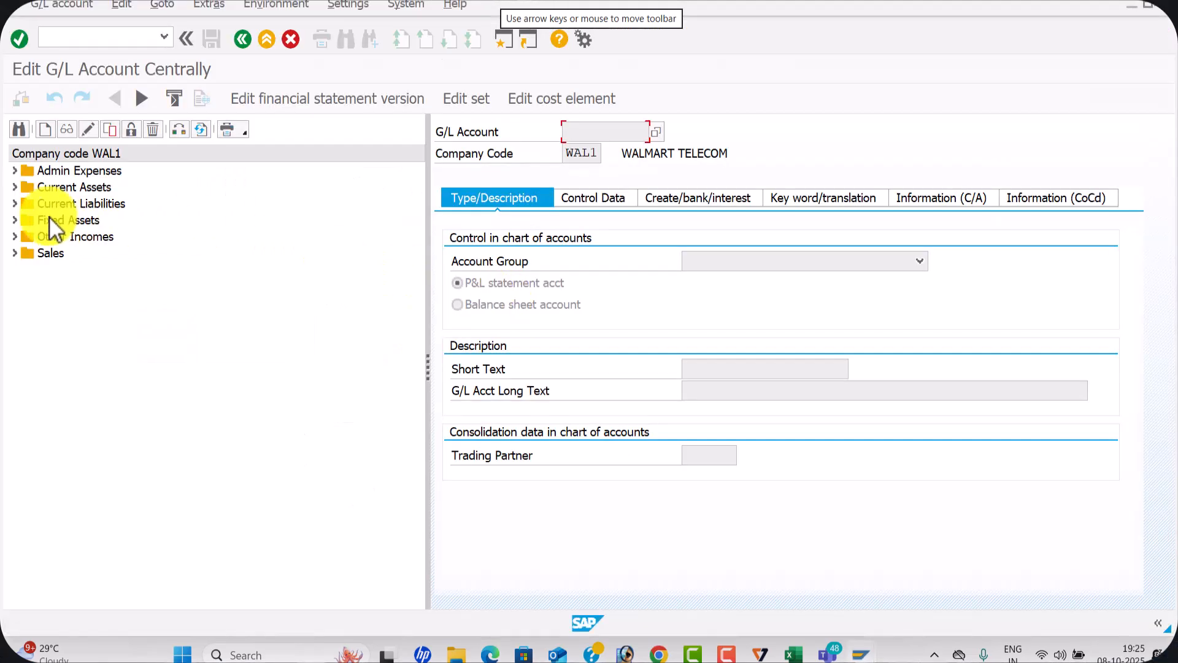
Copy the Current Liabilities G/L account 100204, Advance from Customer, to new account 100205 in company code WAL1
click(13, 204)
click(68, 257)
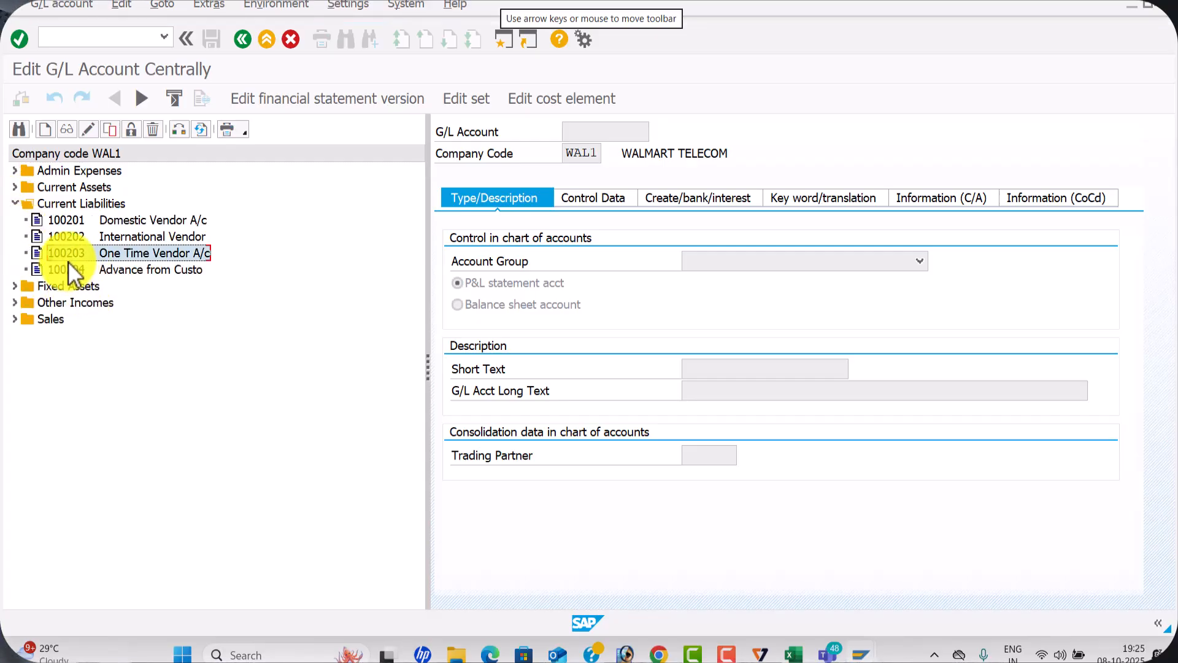
click(71, 274)
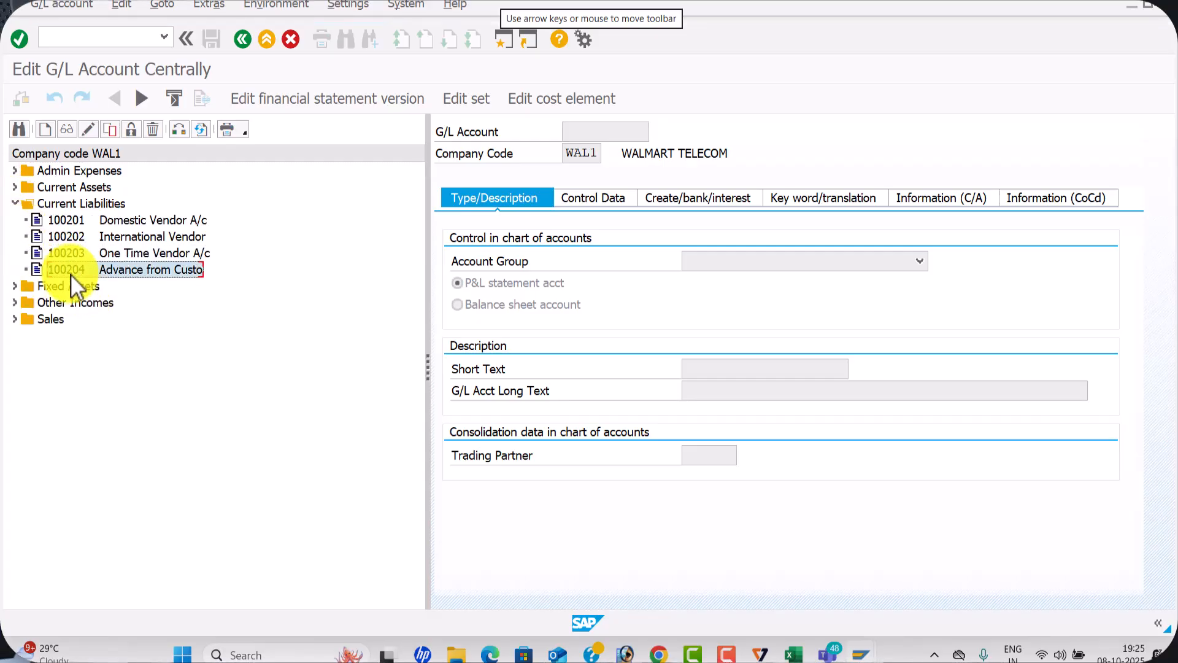
click(131, 129)
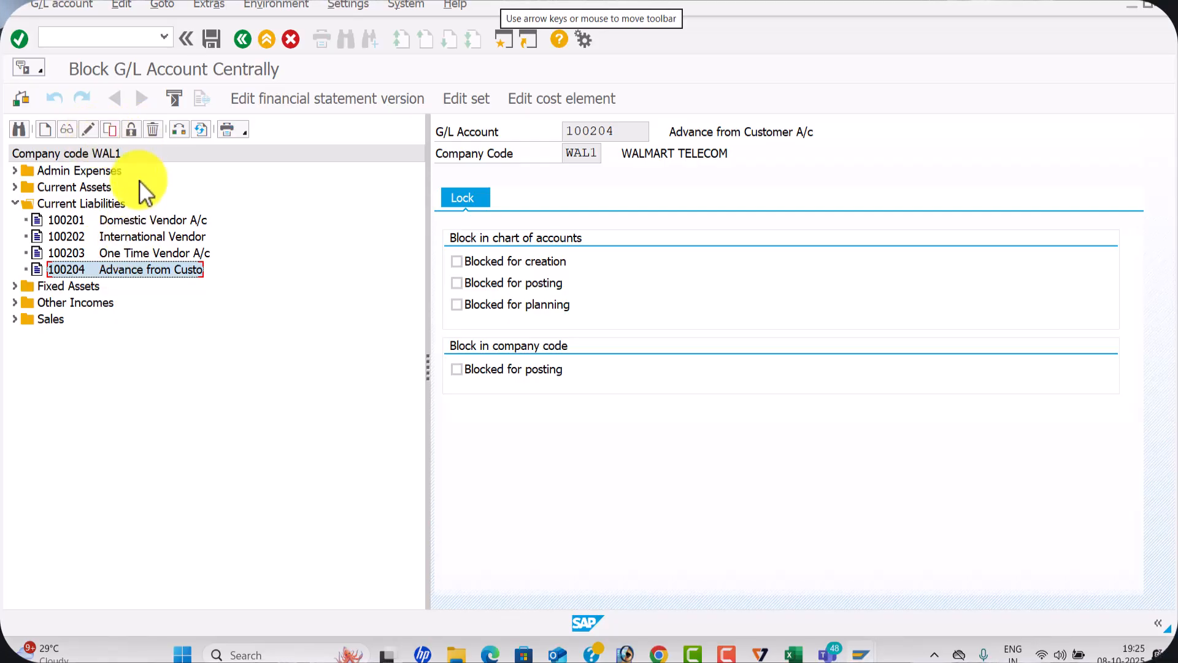
click(111, 130)
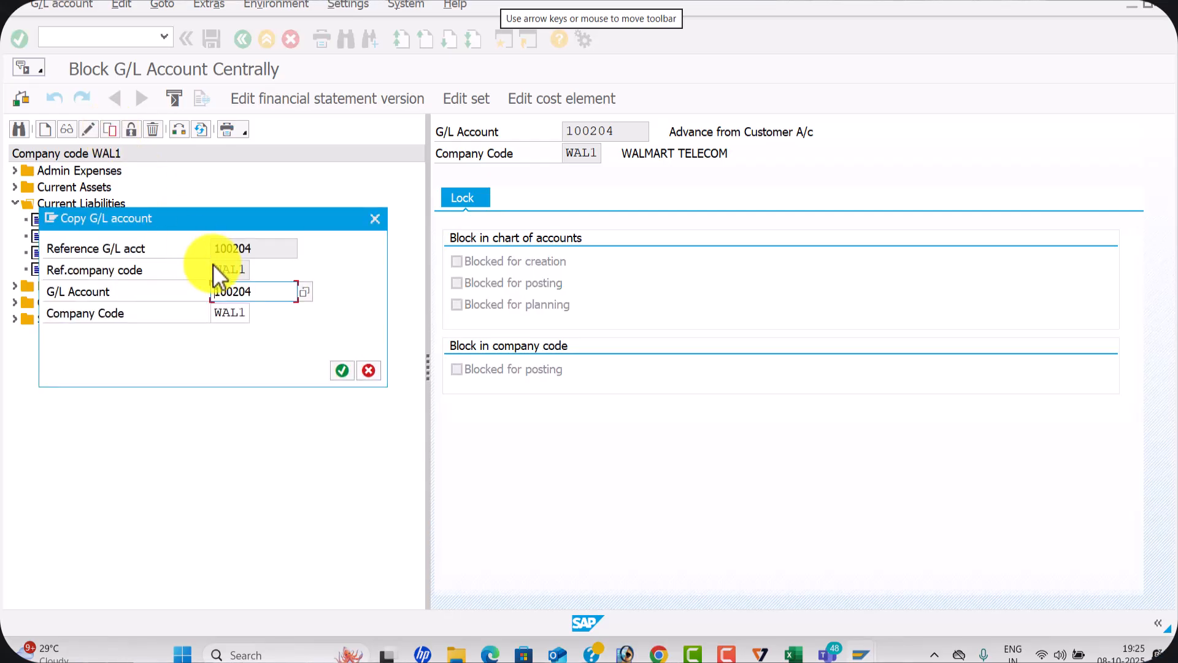
key(BackSpace)
text(5)
key(Return)
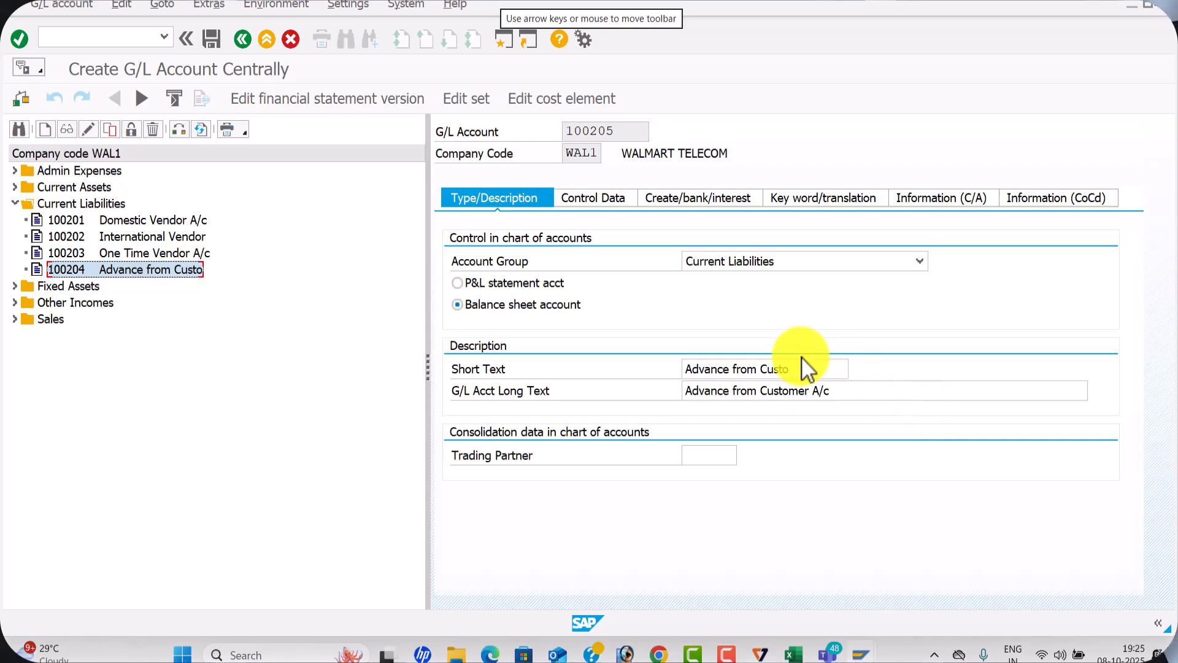
Set the new account's short text to Tds on Rent and replace the G/L long text copied from the reference account
drag(799, 368, 631, 366)
key(BackSpace)
text(Tds on)
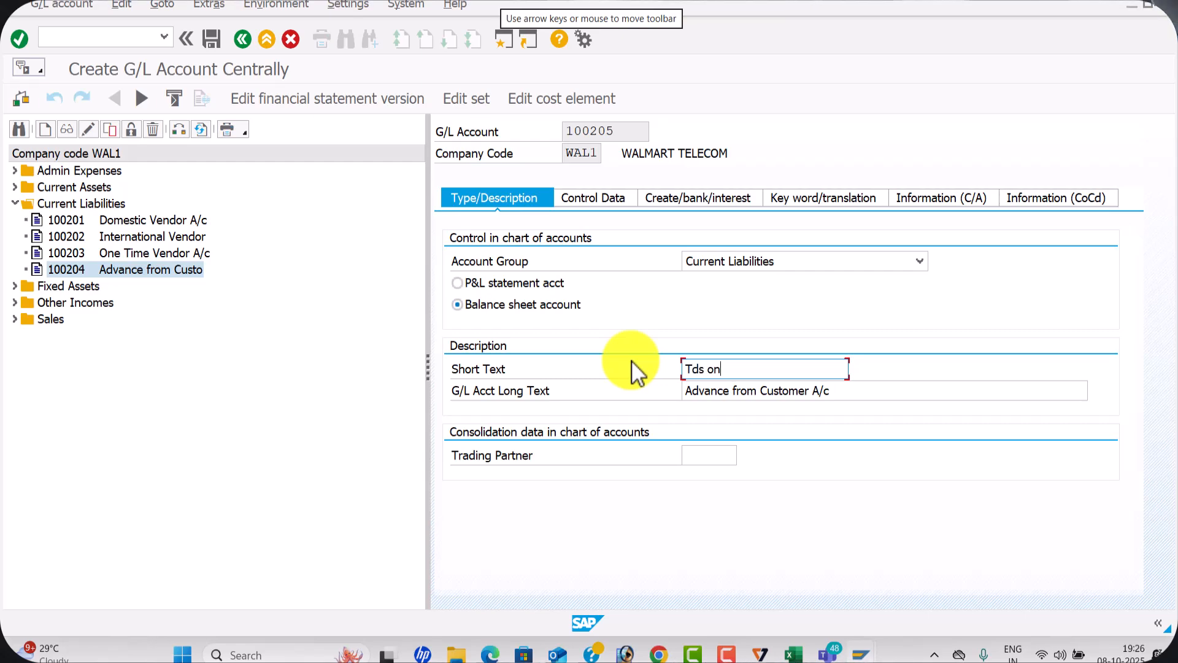
key(BackSpace)
key(BackSpace)
text(Rent)
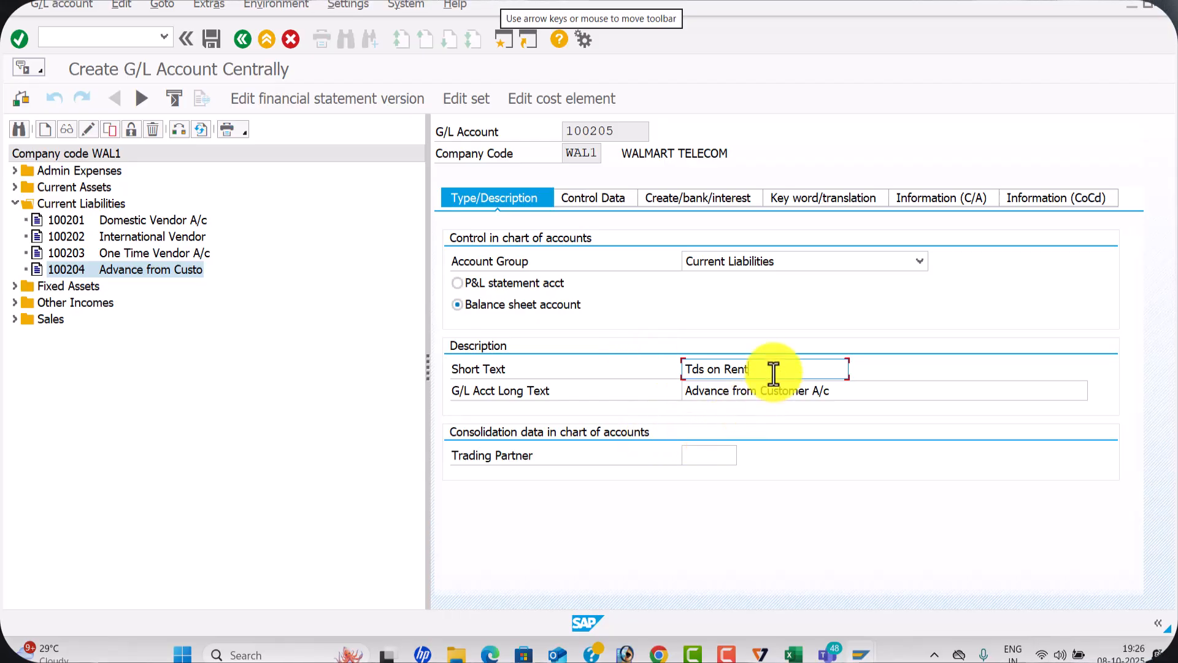
drag(770, 368, 646, 359)
drag(862, 391, 605, 389)
key(Delete)
In the new account's control data, set the reconciliation account type to blank and go to the account management settings
click(599, 201)
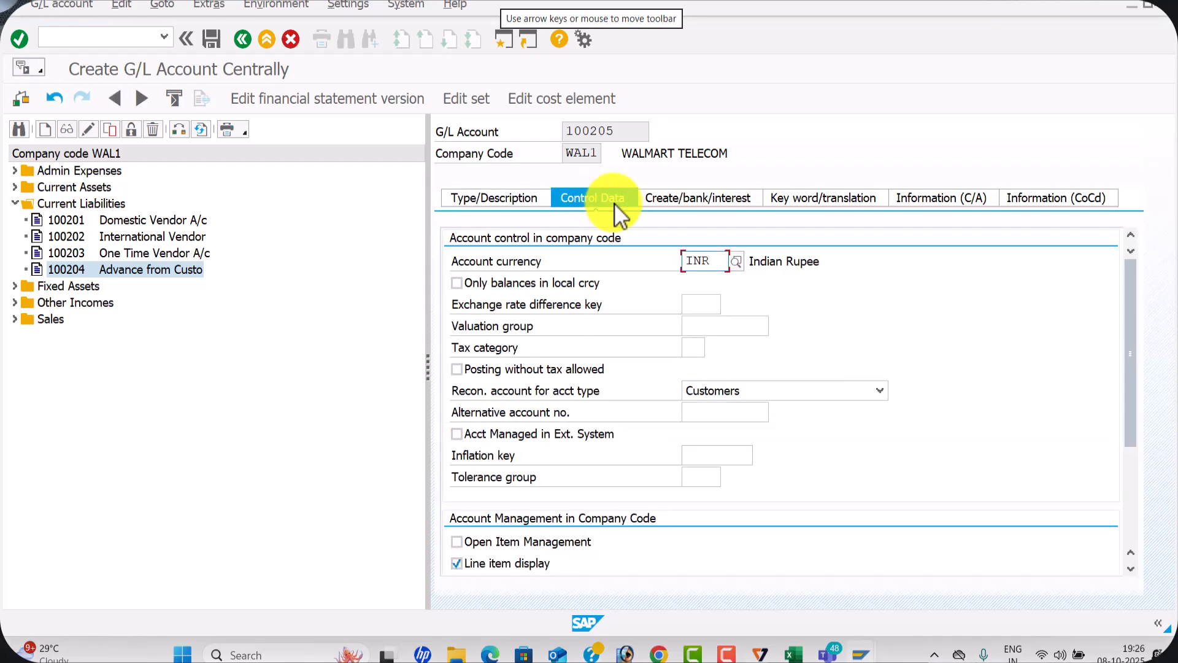
click(881, 391)
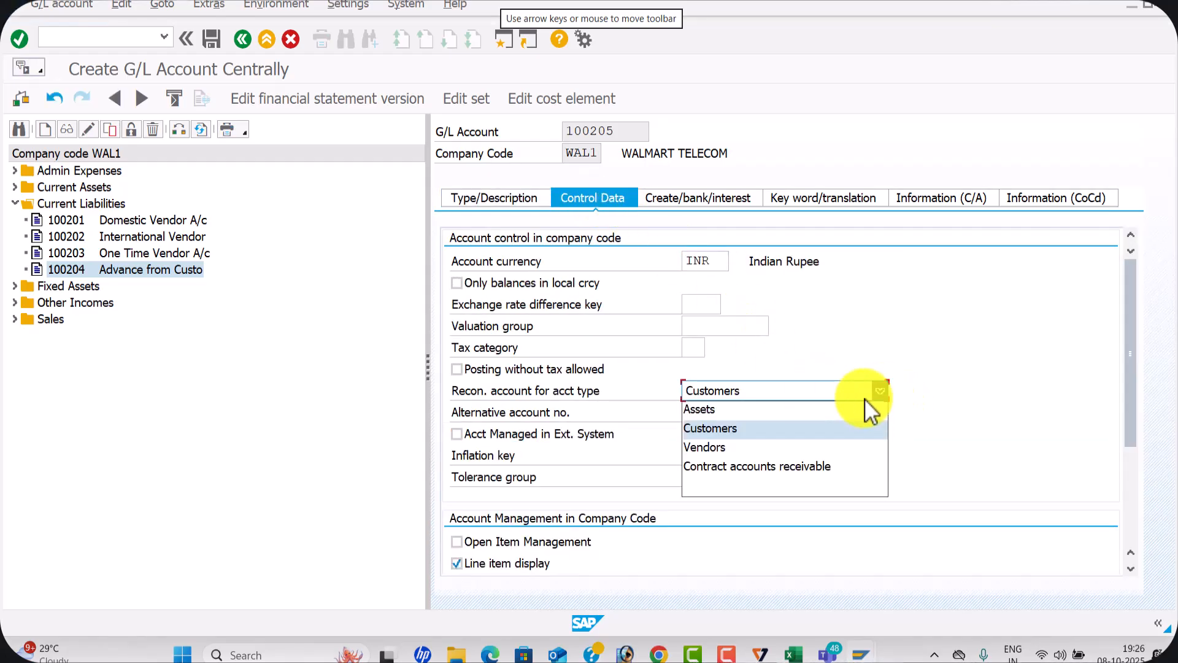
click(749, 485)
scroll(572, 470, down, 3)
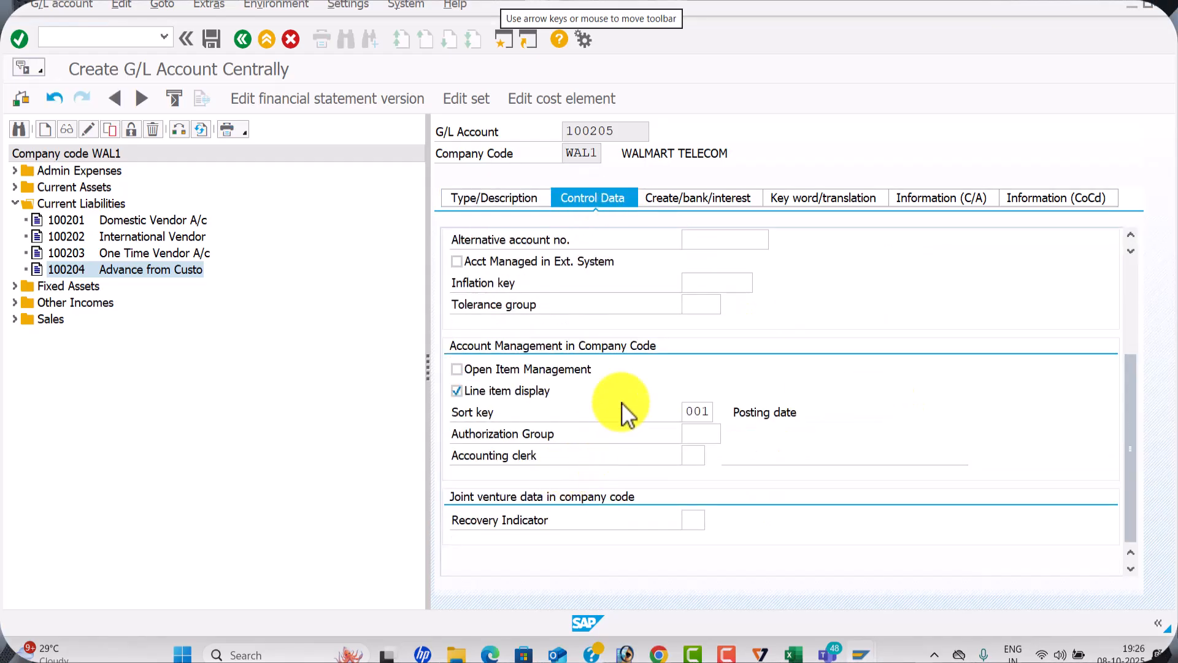
Switch to the withholding tax PDF in Edge, examine the account management settings for the TDS G/L account, and return to SAP
key(alt+Tab)
scroll(697, 386, down, 8)
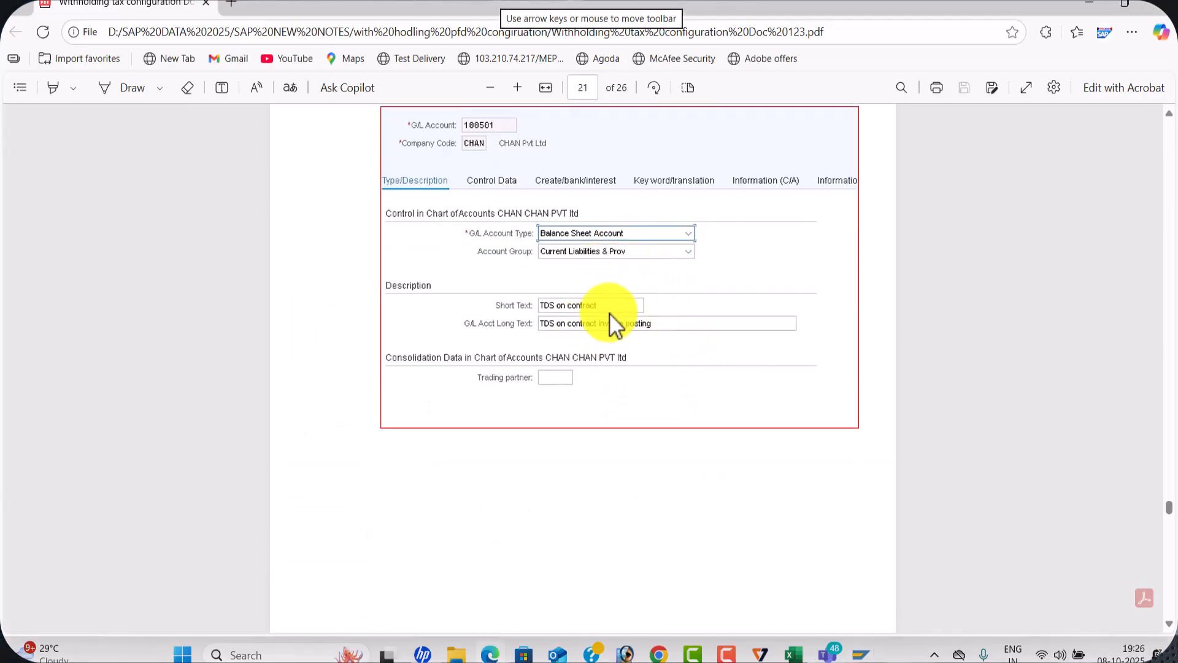
scroll(613, 324, down, 7)
scroll(609, 313, down, 9)
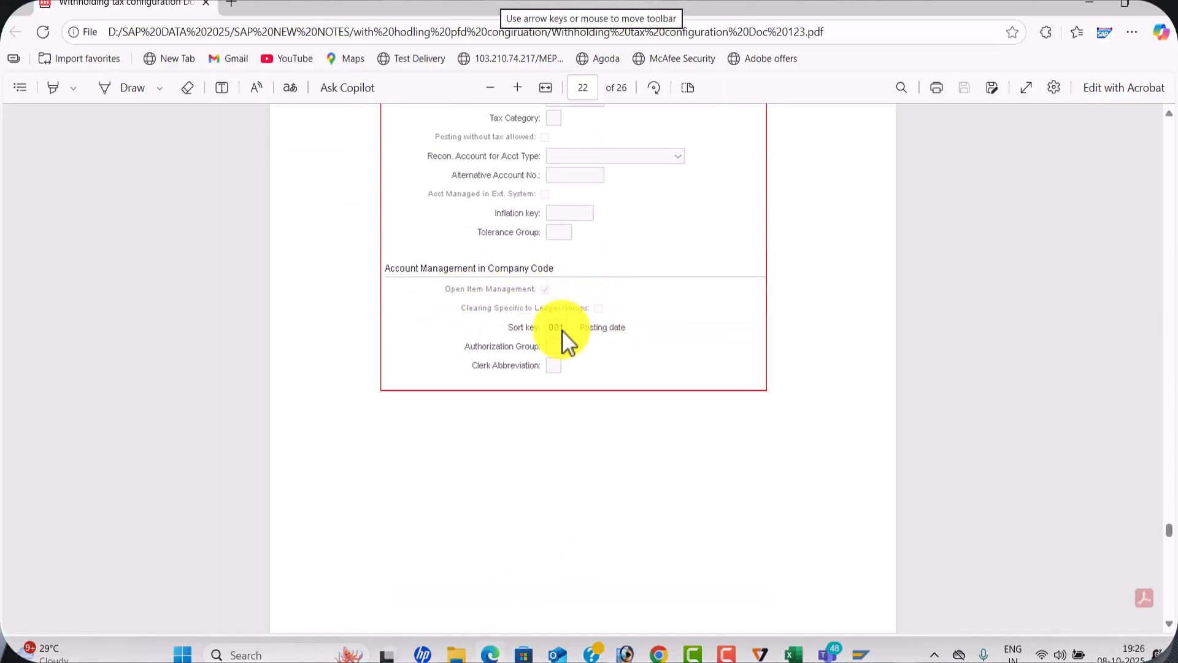
key(alt+Tab)
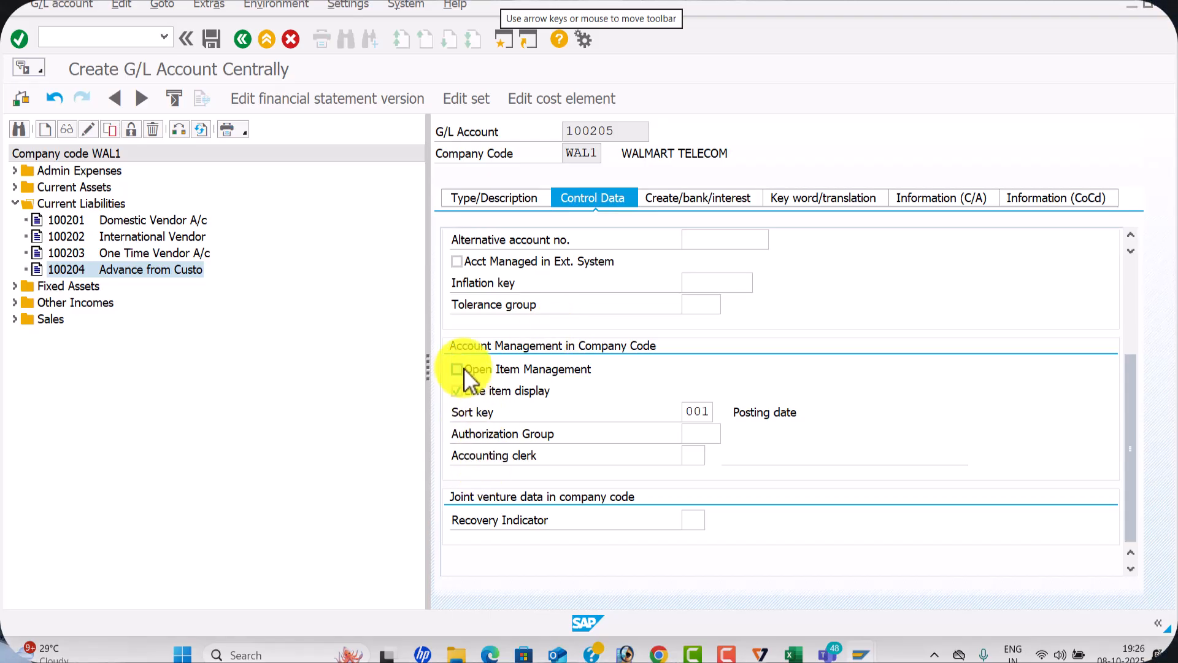
Check the field status group in the PDF, set it to G001 for account 100205, and save the account
click(727, 197)
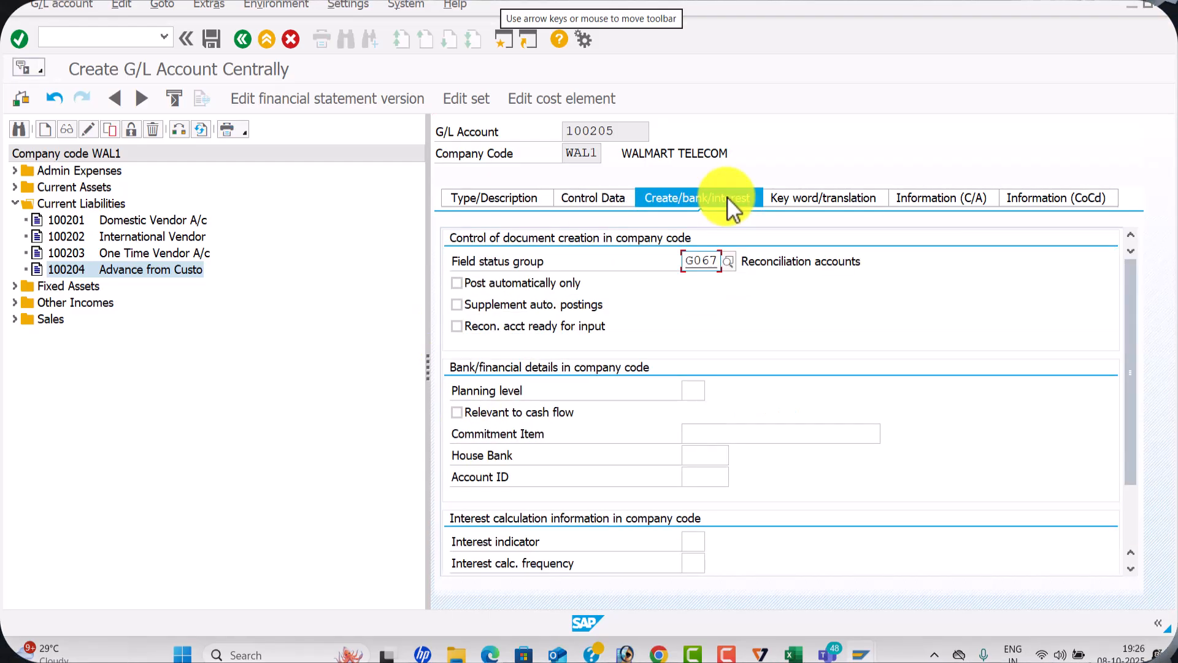
key(alt+Tab)
scroll(513, 361, down, 5)
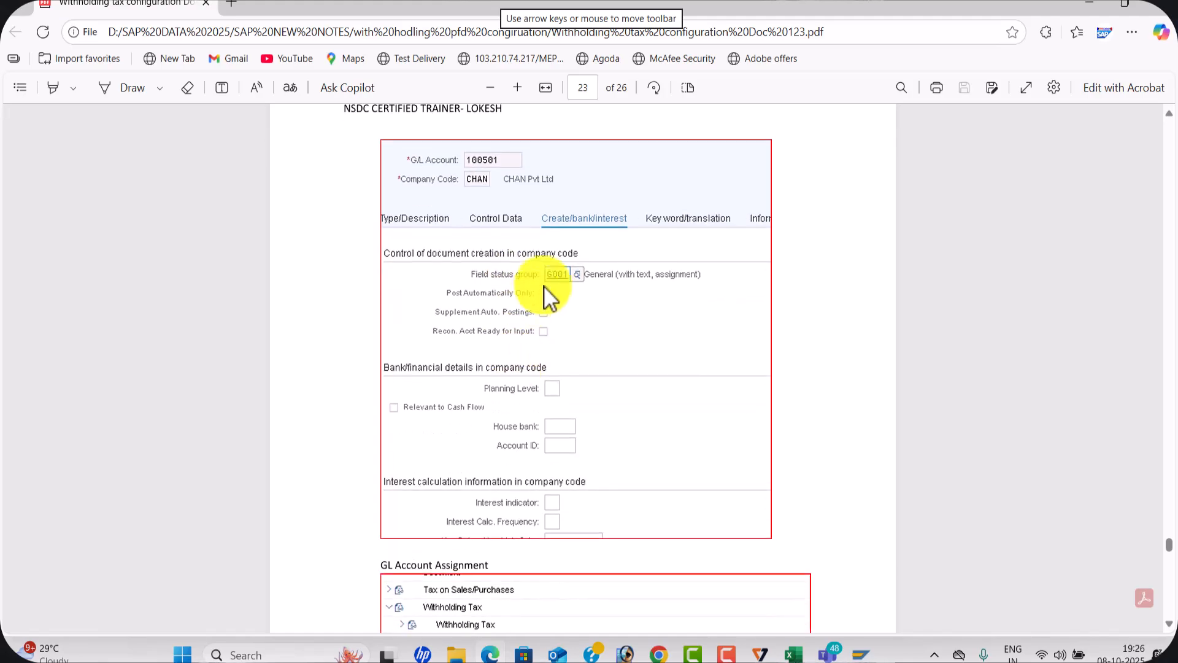
key(alt+Tab)
drag(716, 261, 679, 256)
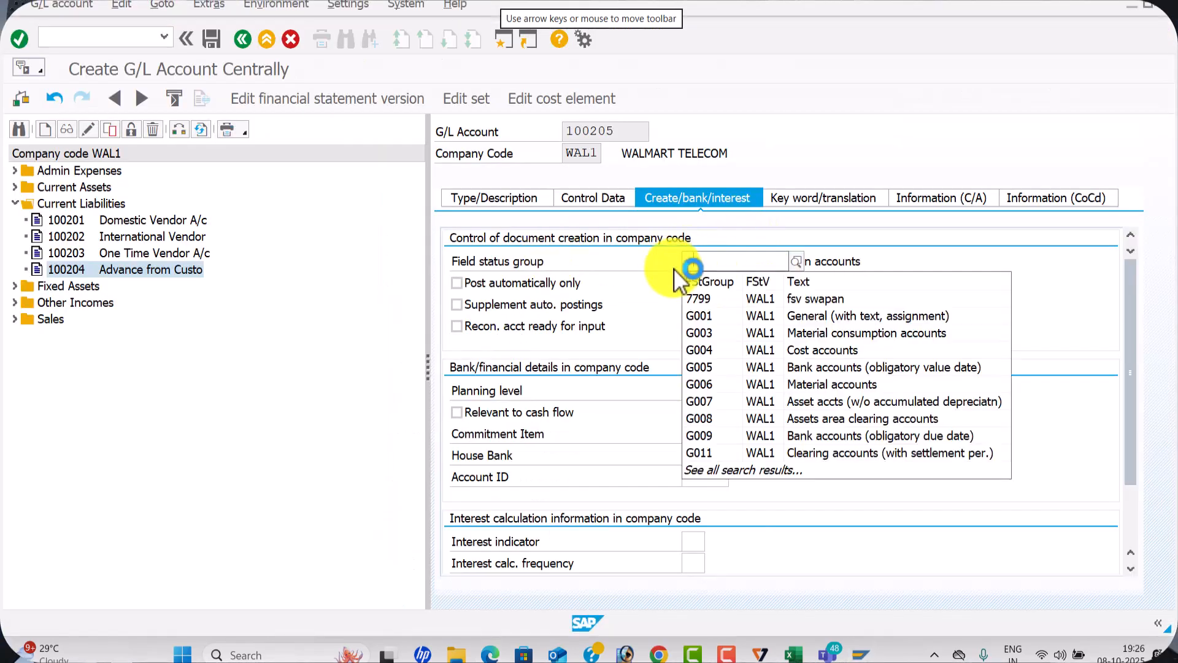
key(BackSpace)
key(Down)
click(681, 279)
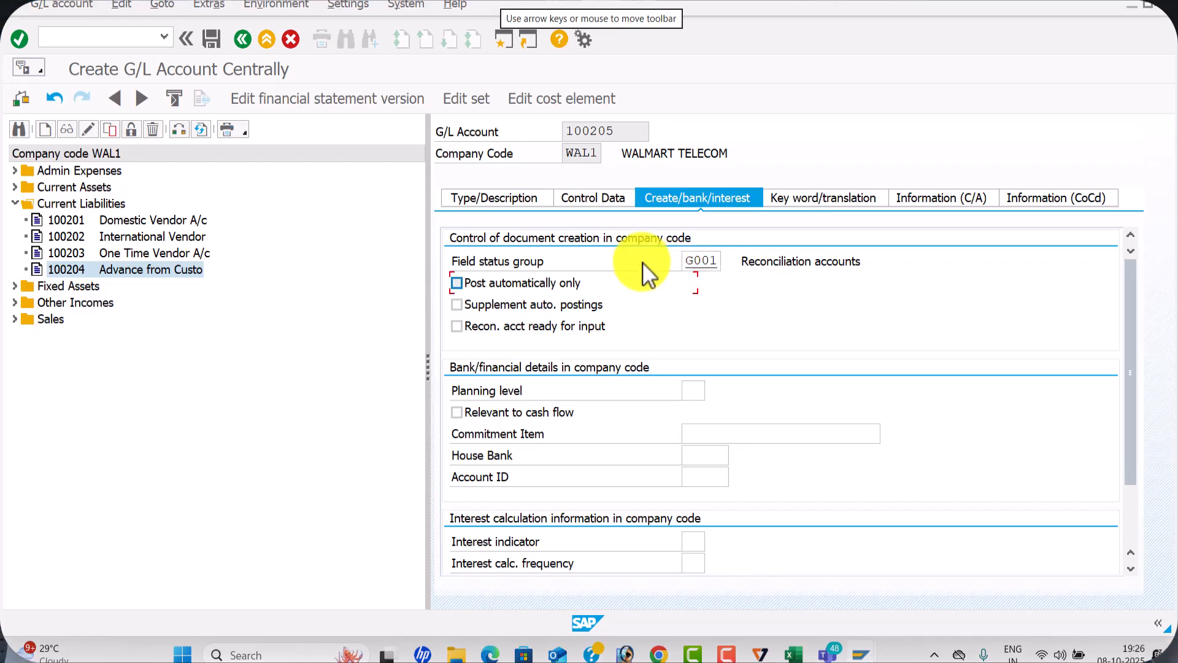
click(530, 197)
click(211, 39)
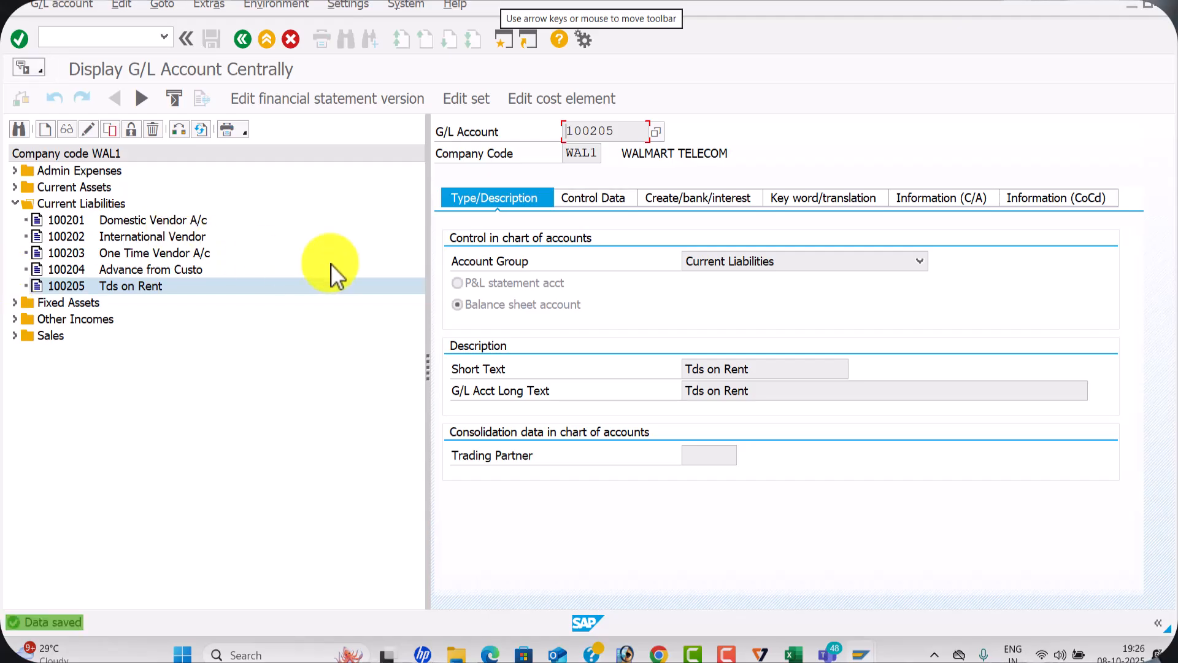
Switch to Excel, examine the configuration checklist on the With Holding Tax sheet, and return to SAP's withholding tax activation view
key(alt+Tab)
key(alt+Tab)
key(alt+Tab)
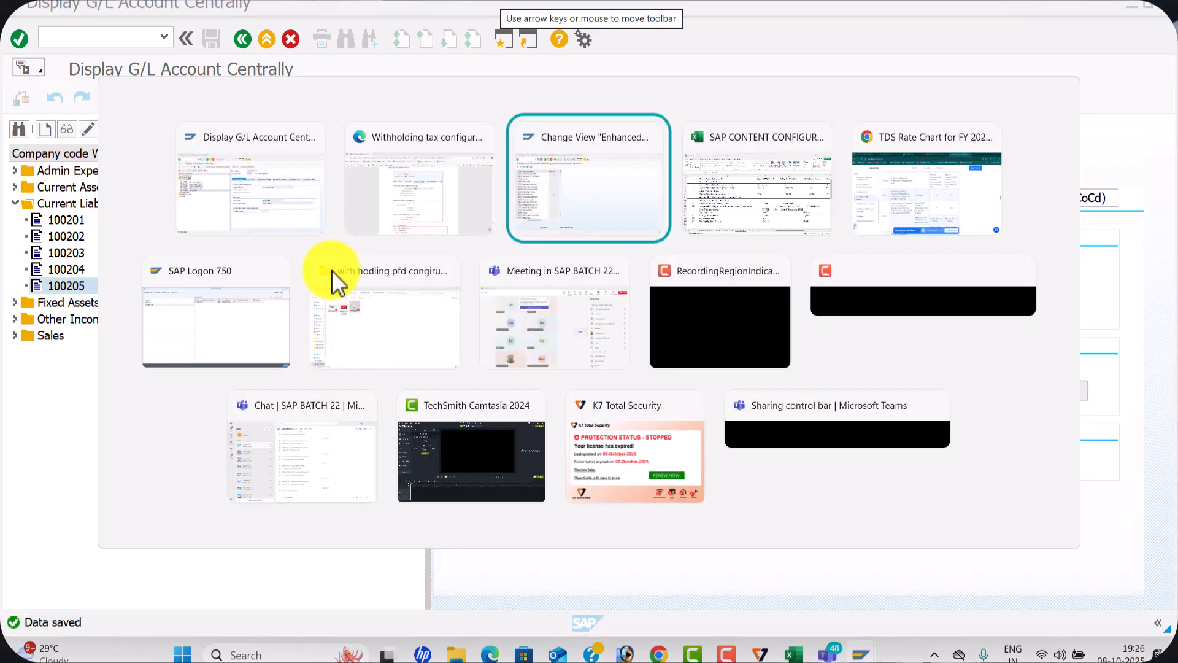
scroll(314, 352, down, 2)
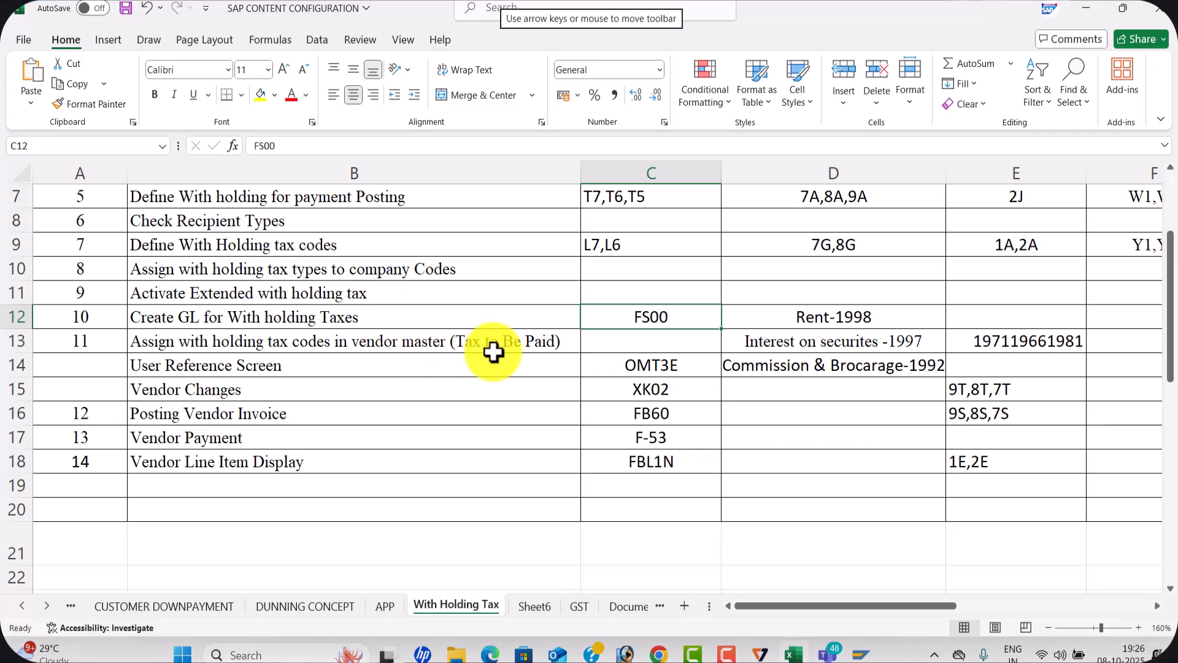
key(alt+Tab)
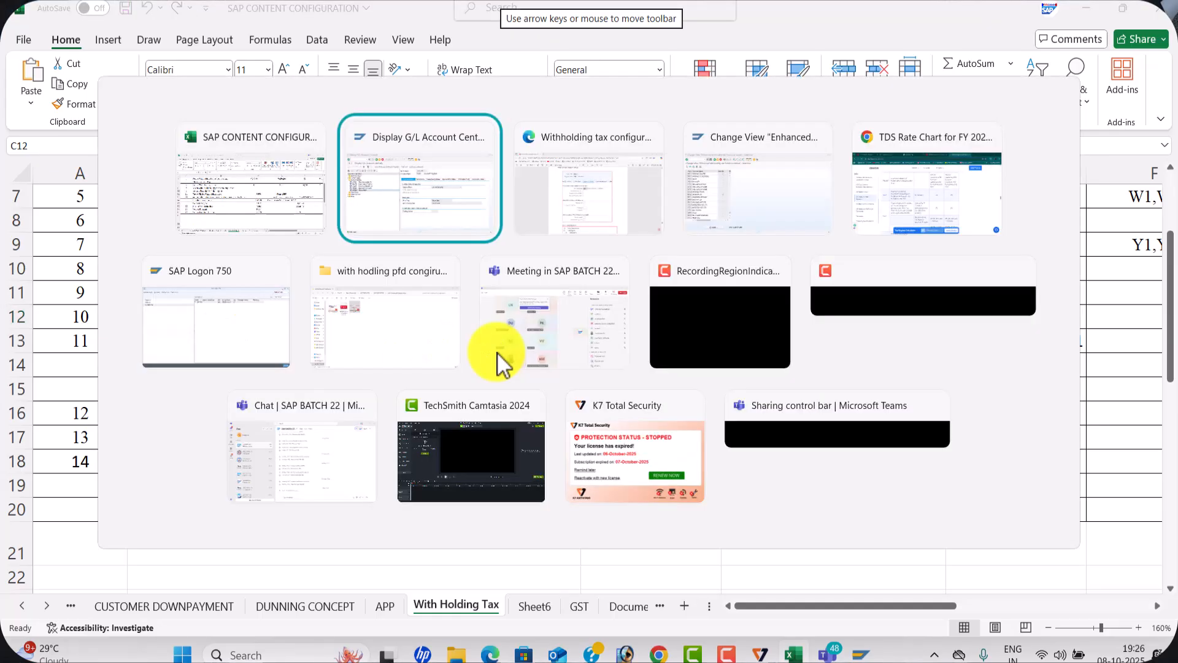
key(alt+Tab)
key(alt+Tab)
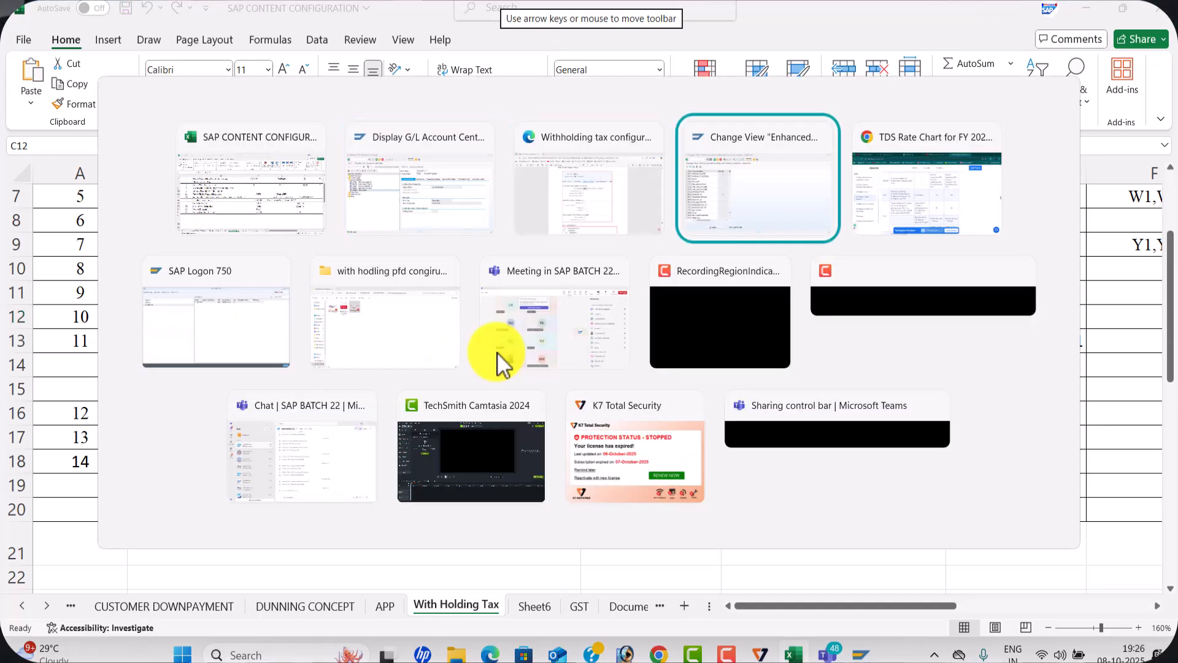
Leave the activation view, acknowledging the caution, and open Define Accounts for Withholding Tax to be Paid Over for chart of accounts WAL1
click(246, 41)
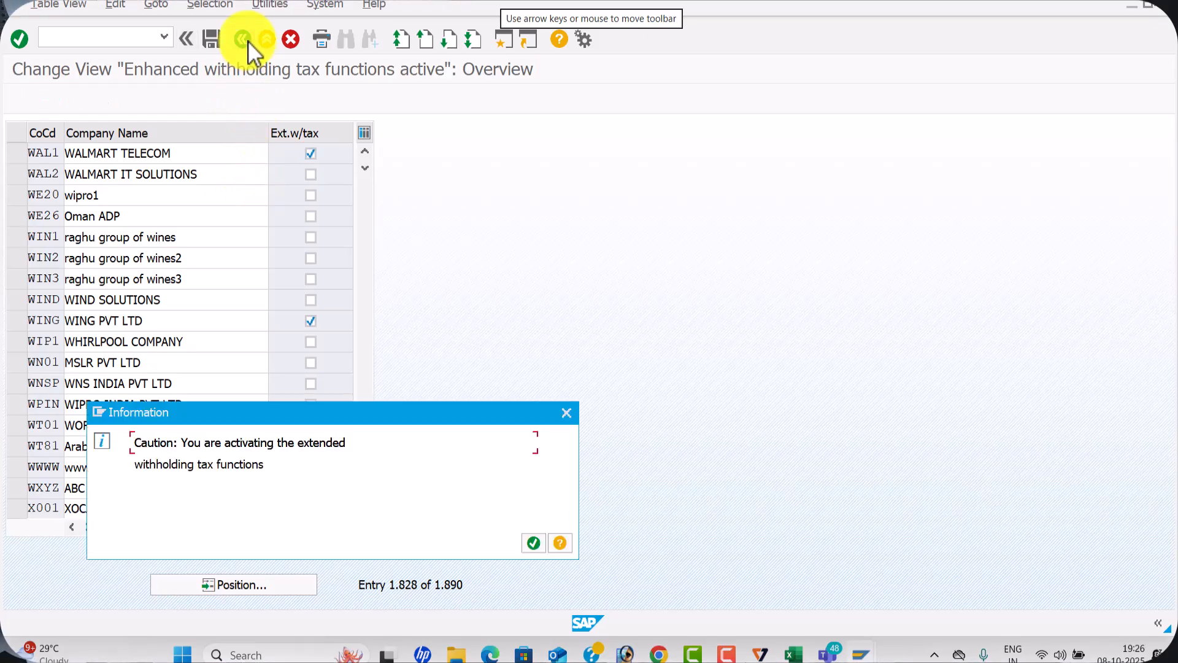
click(535, 541)
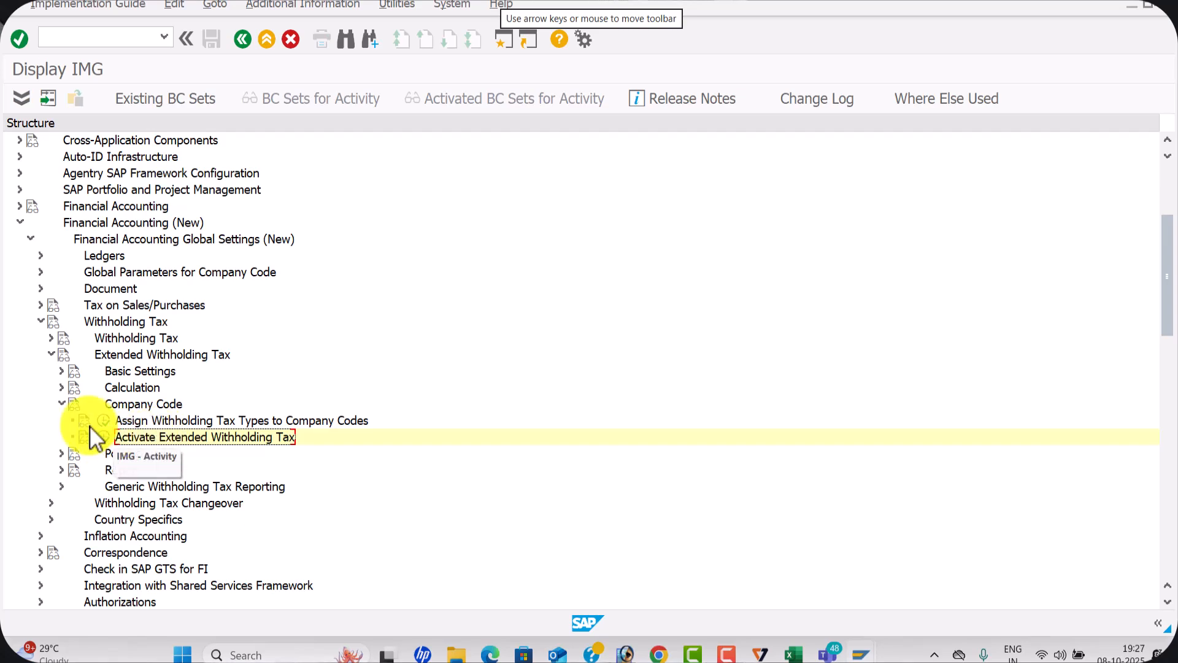
click(62, 404)
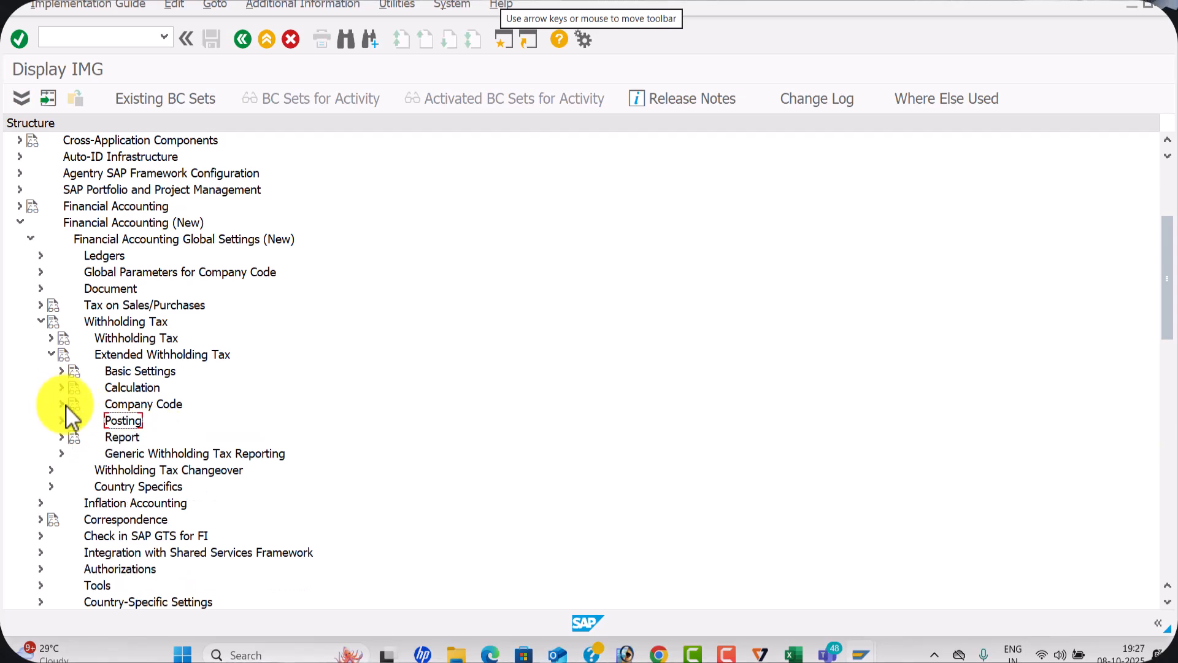
click(61, 420)
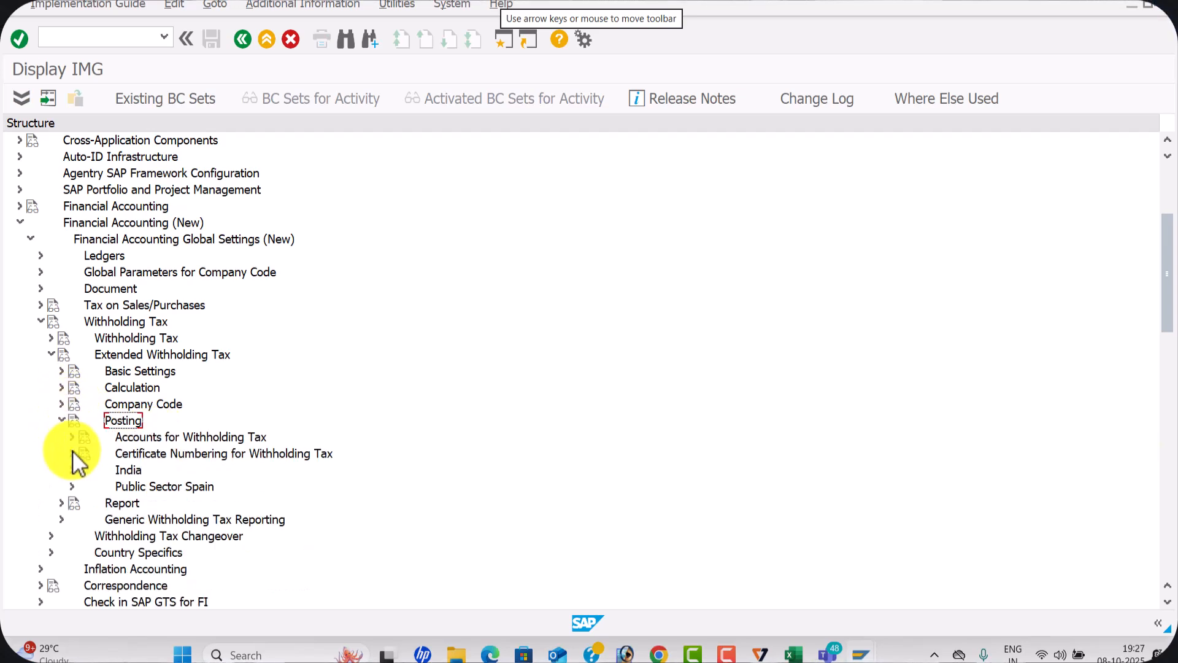
click(73, 437)
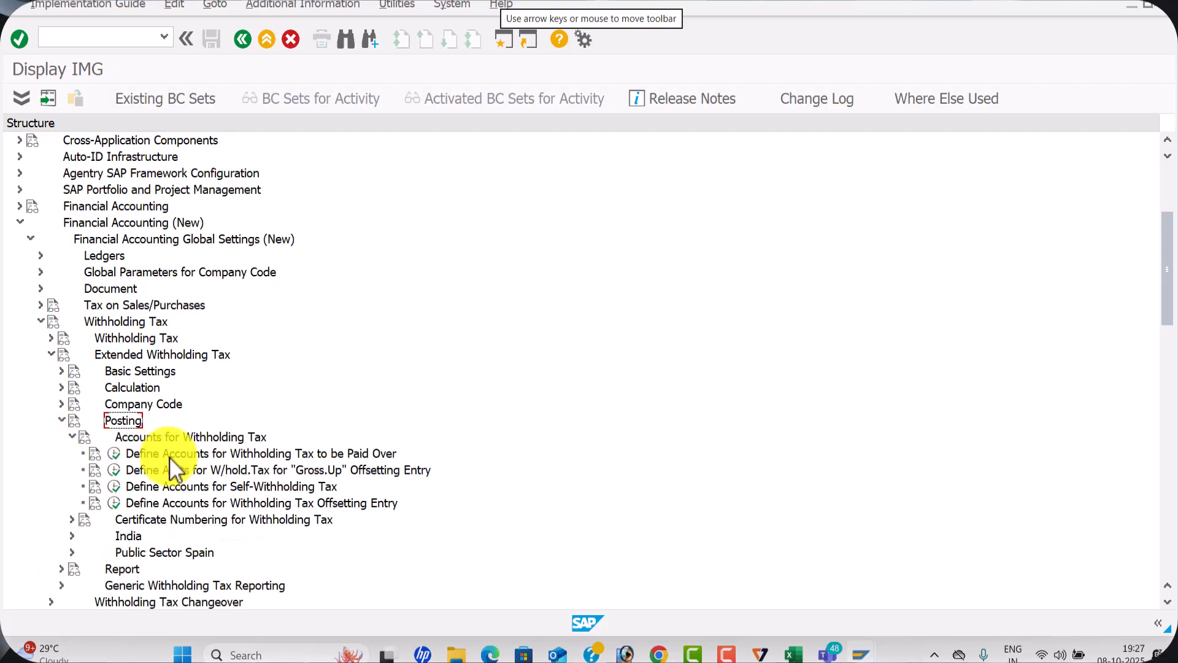
click(118, 455)
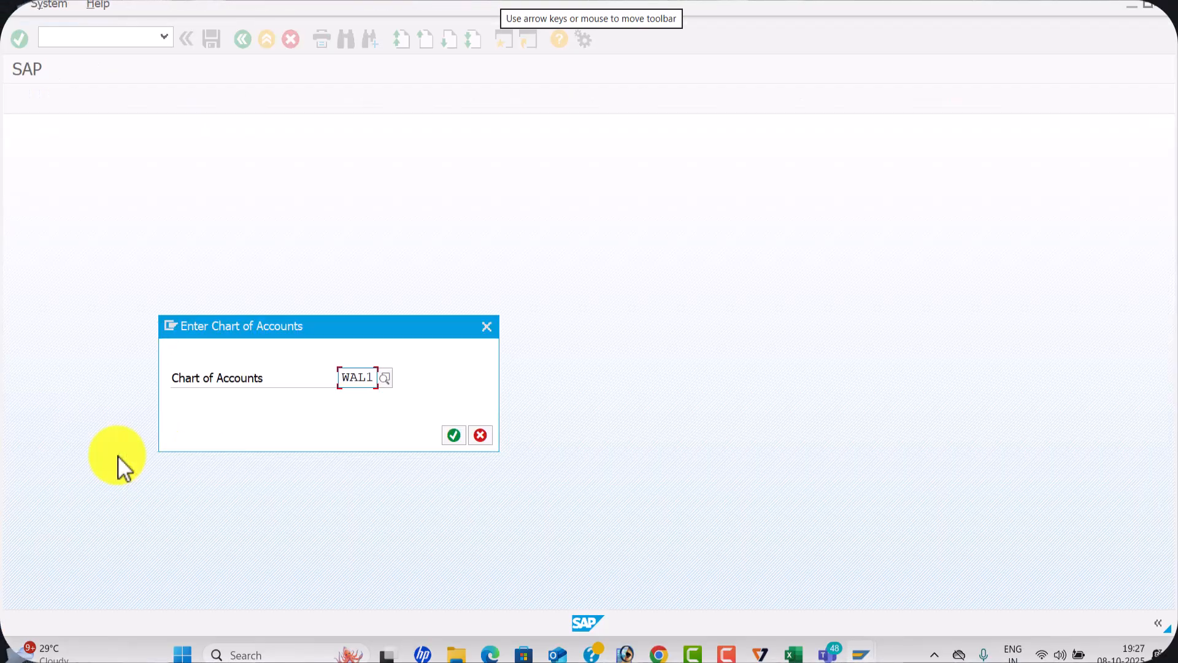
click(455, 428)
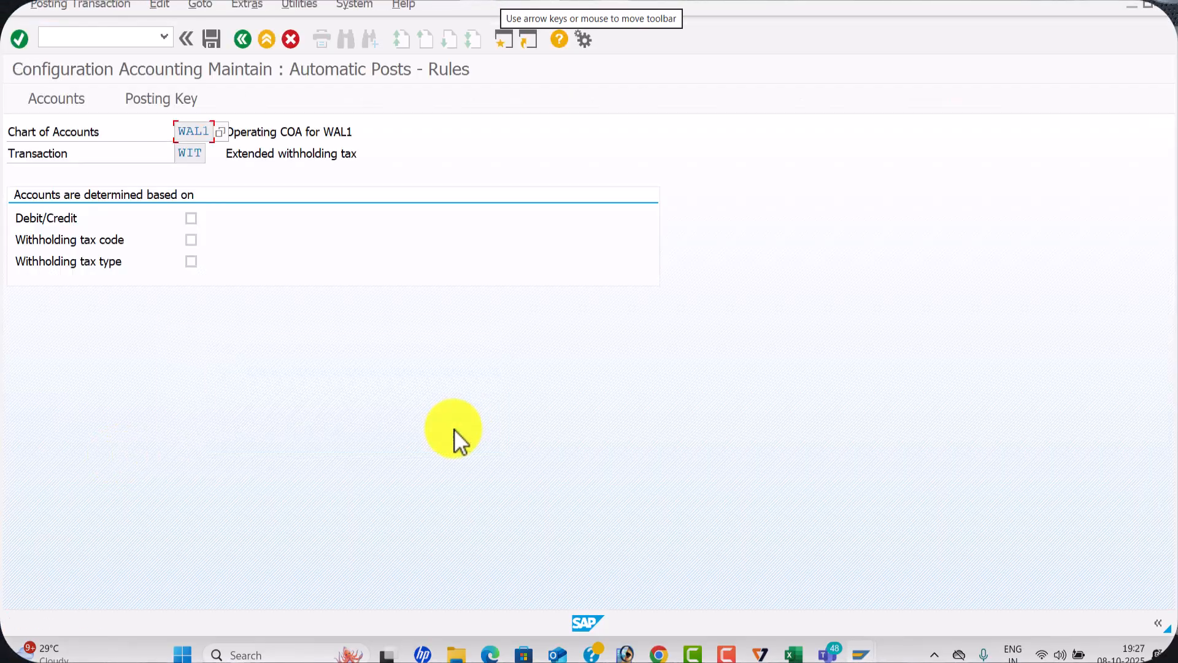
Base account determination for transaction WIT on withholding tax code and withholding tax type, and save the rules
click(194, 240)
click(194, 263)
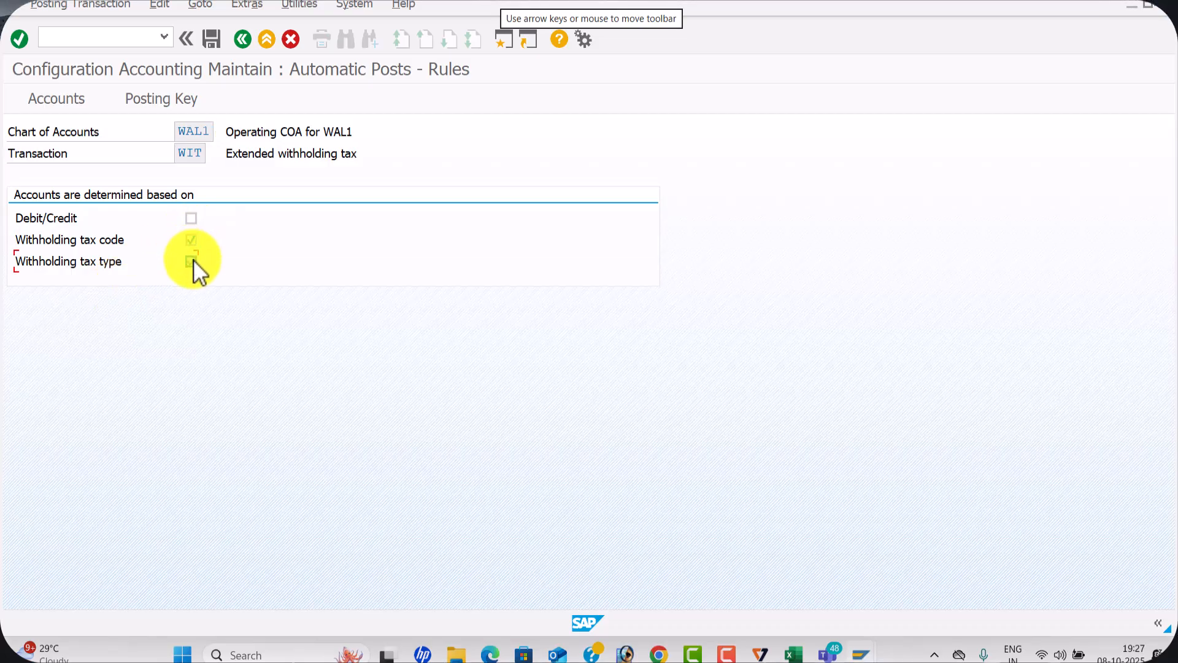
click(151, 99)
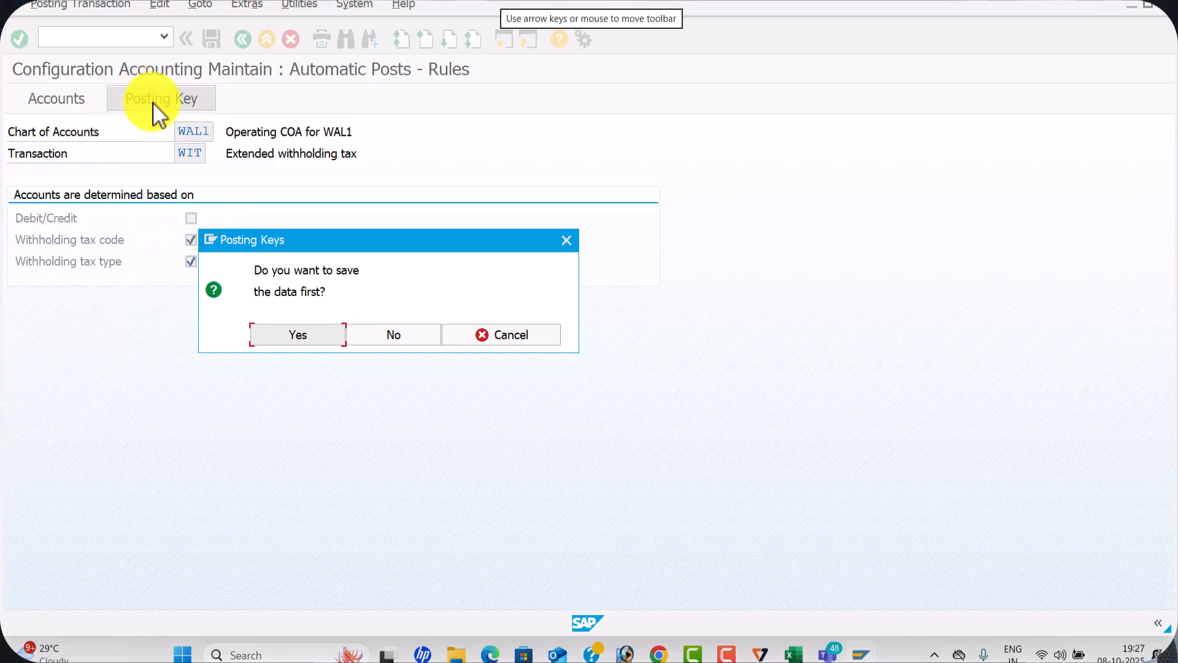
click(334, 335)
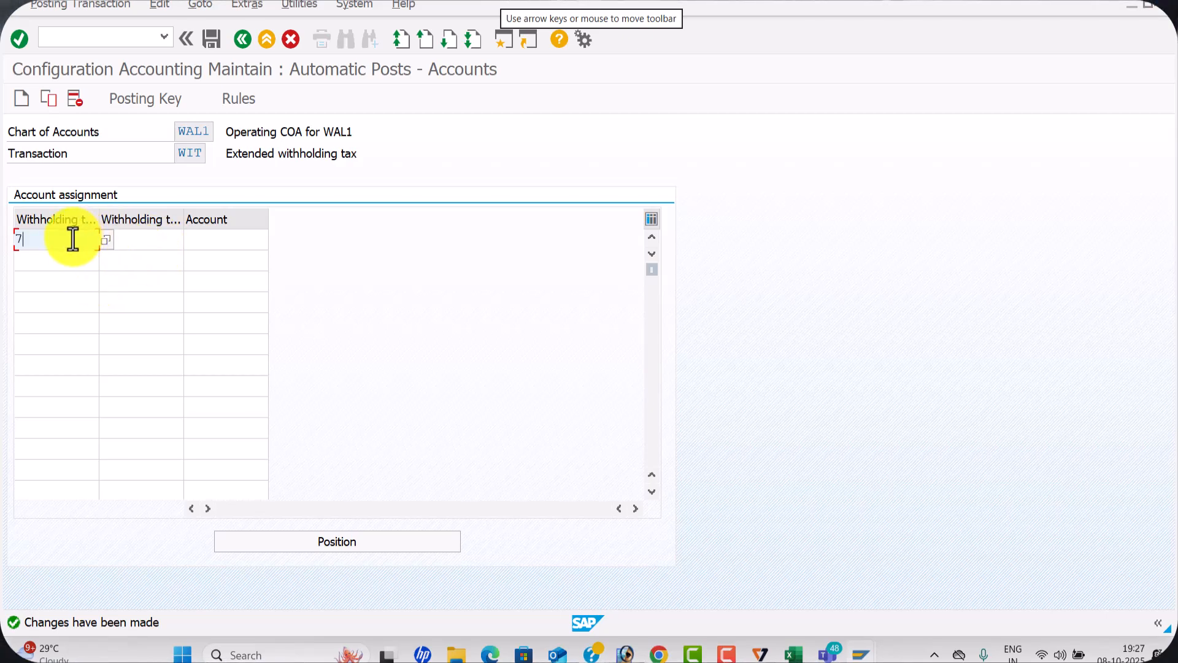
Assign account 100205, Tds on Rent, to withholding tax type 7W with tax code L7
key(BackSpace)
text(W)
click(139, 239)
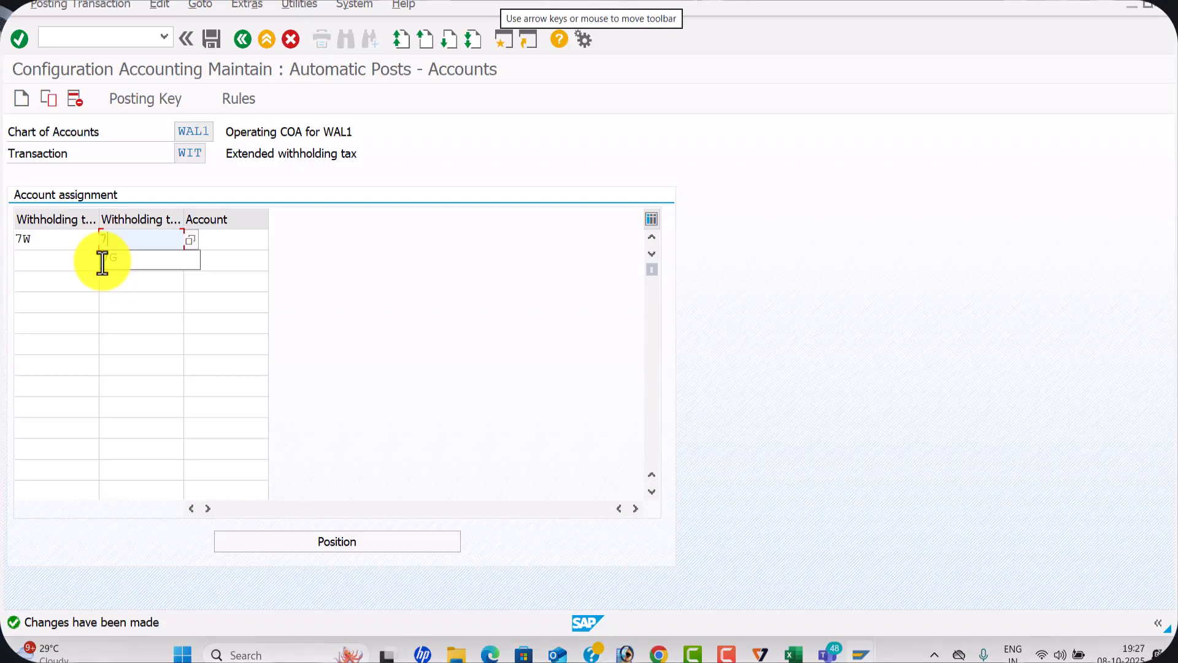
text(7)
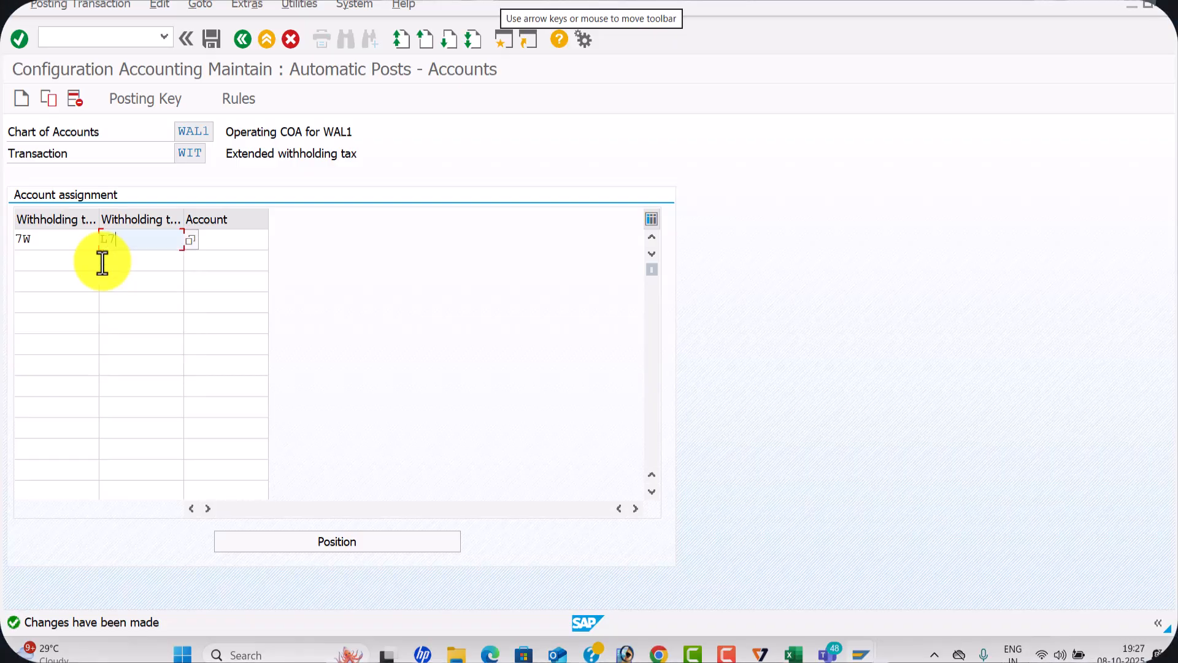
click(224, 240)
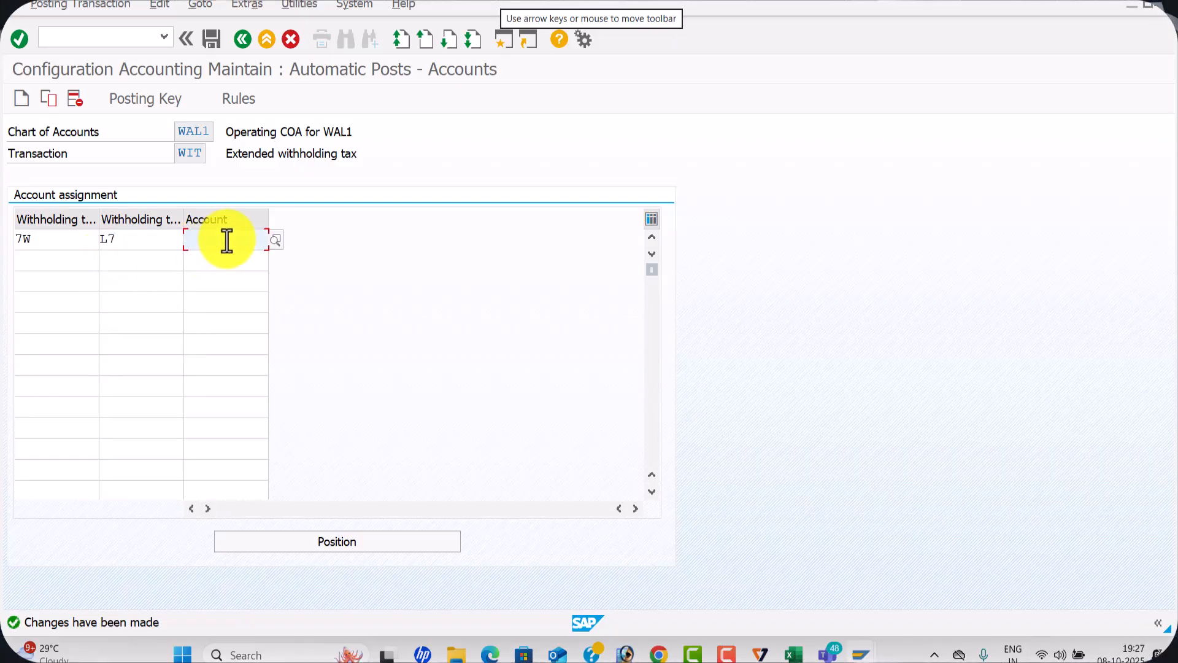
click(276, 239)
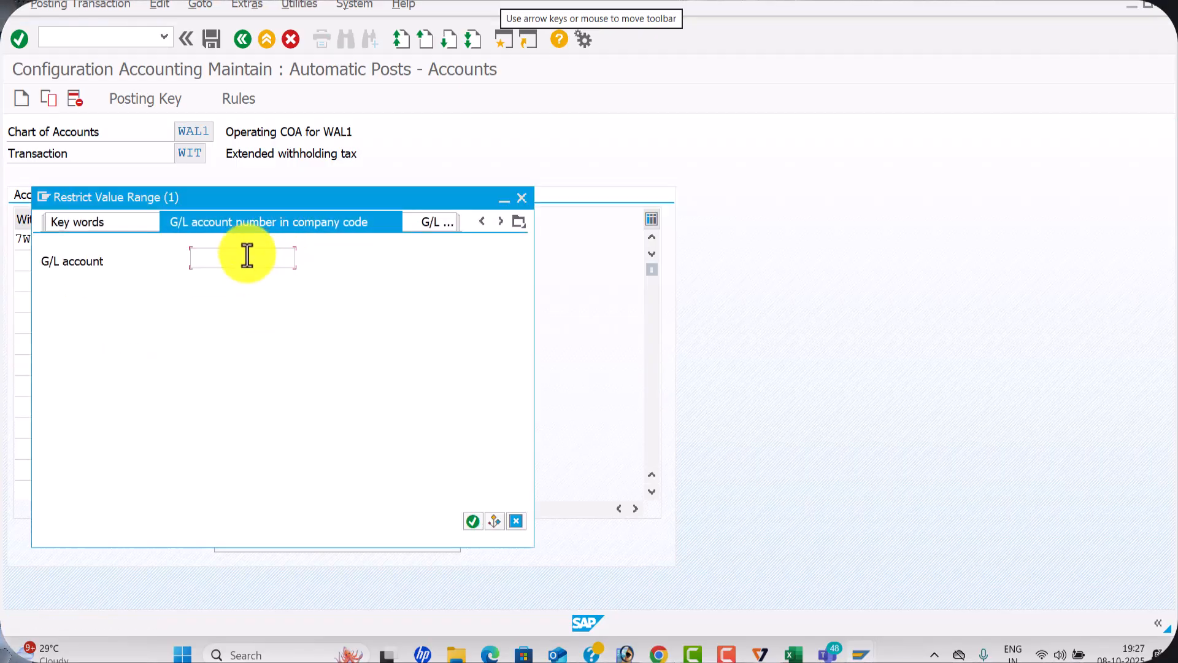
key(Return)
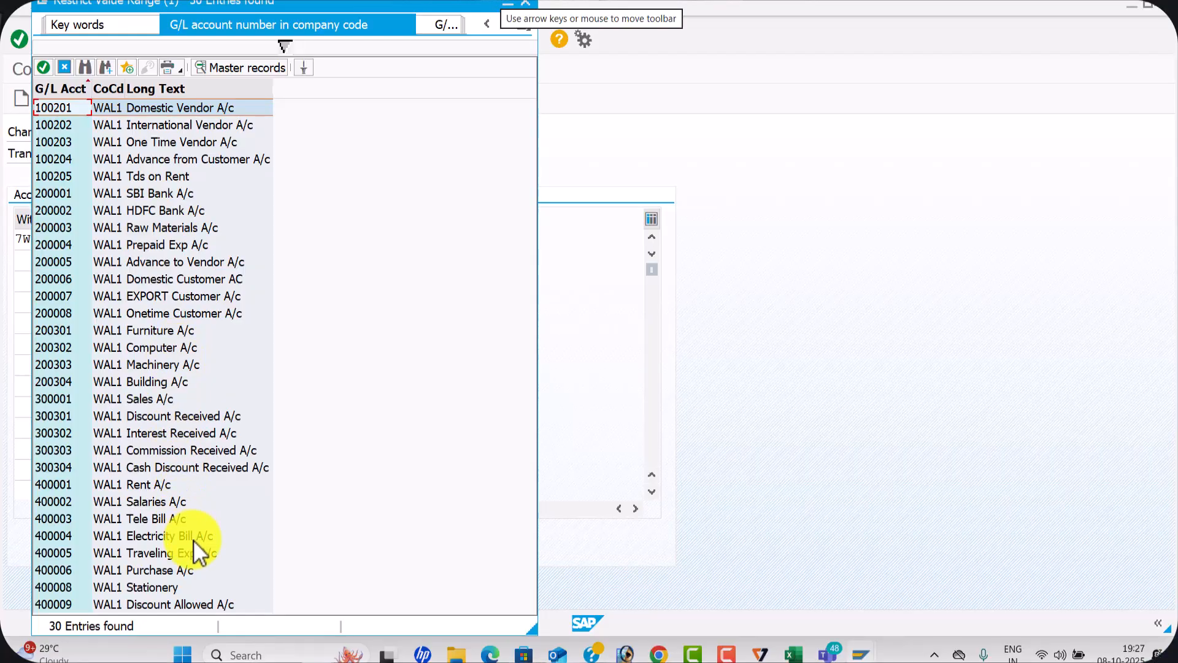
double_click(171, 176)
Assign account 400001, Rent A/c, to withholding tax type T7 with tax code L6
click(60, 262)
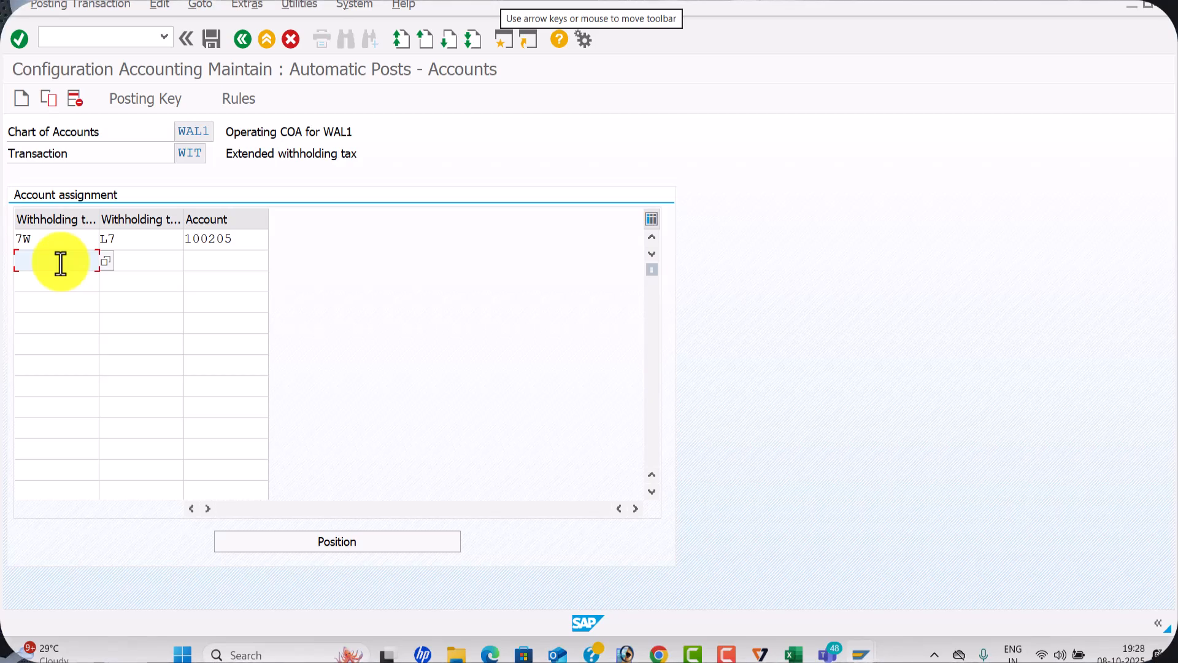
text(T7)
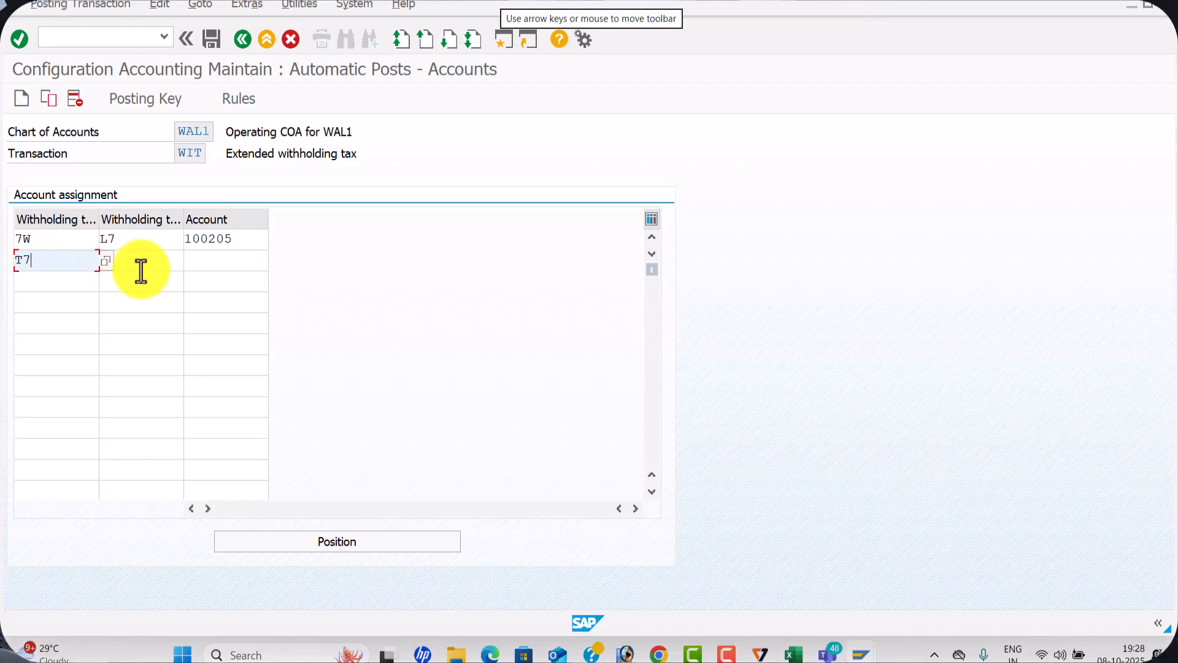
click(147, 263)
text(L6)
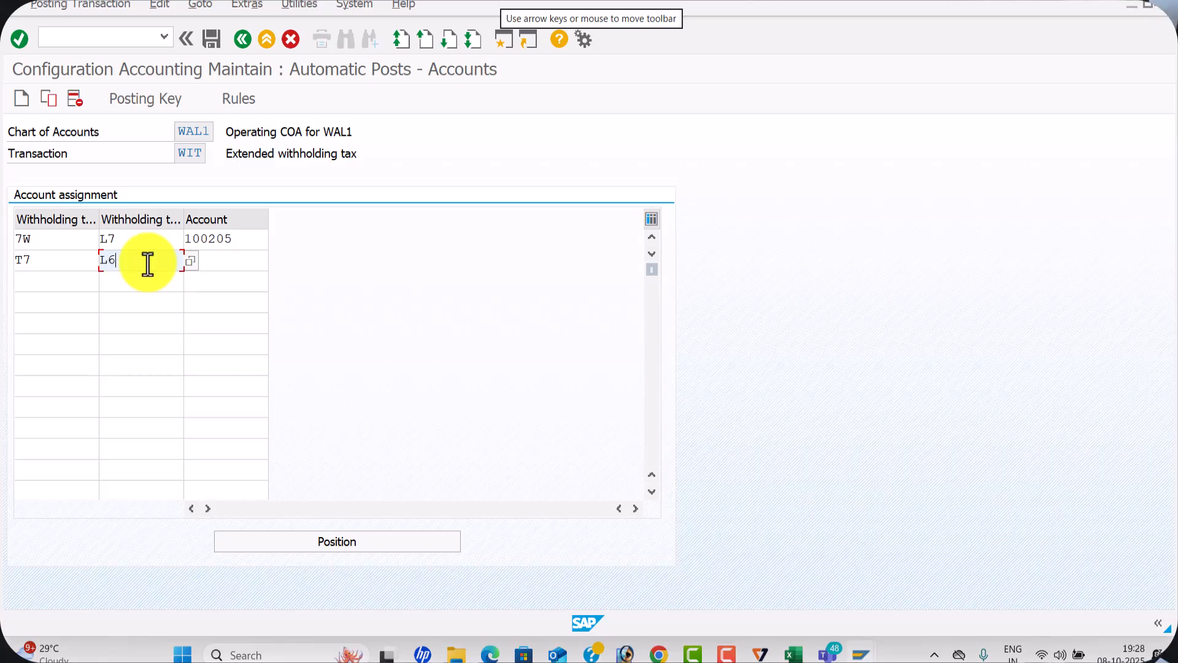
click(260, 258)
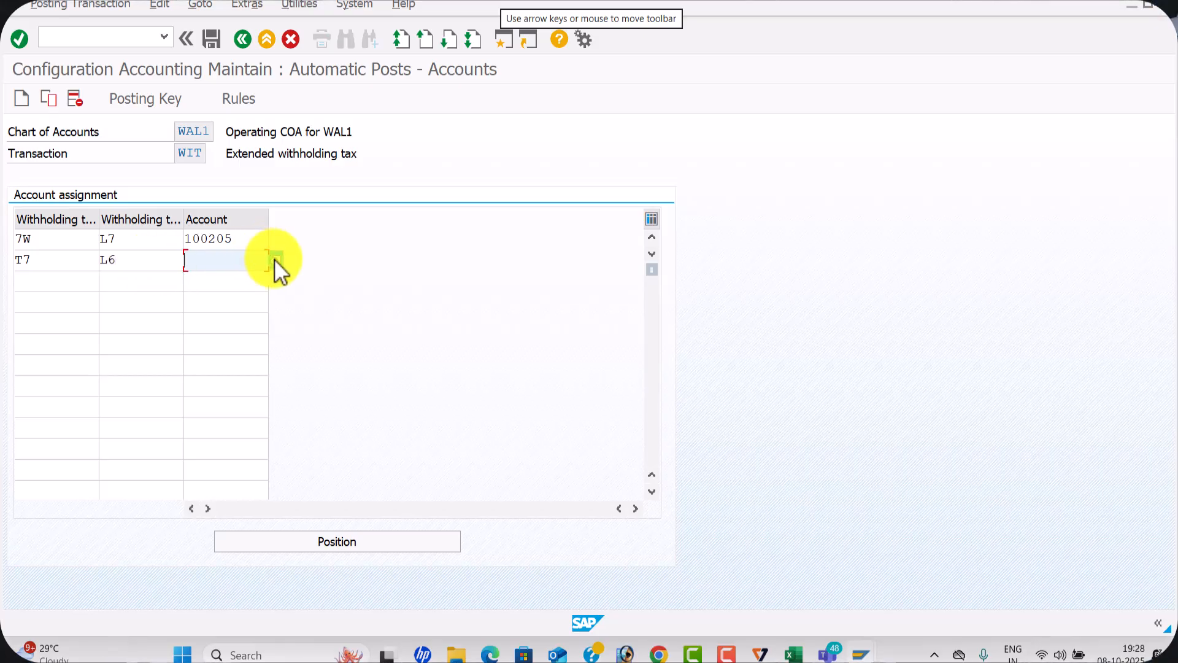
key(F4)
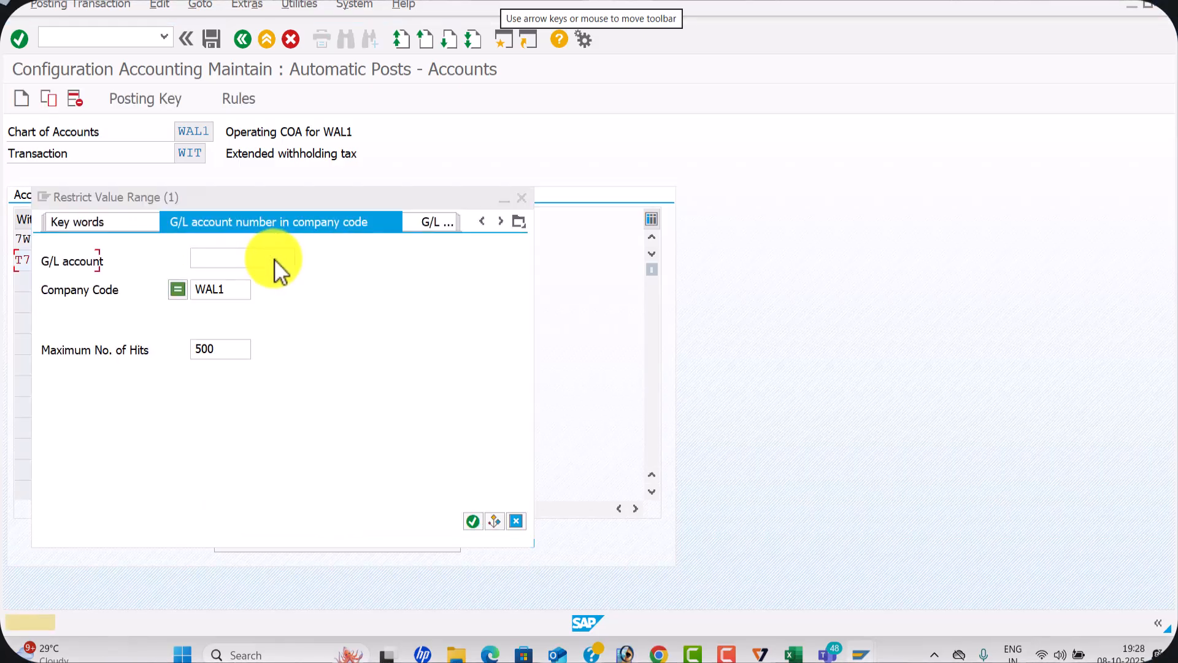
key(Return)
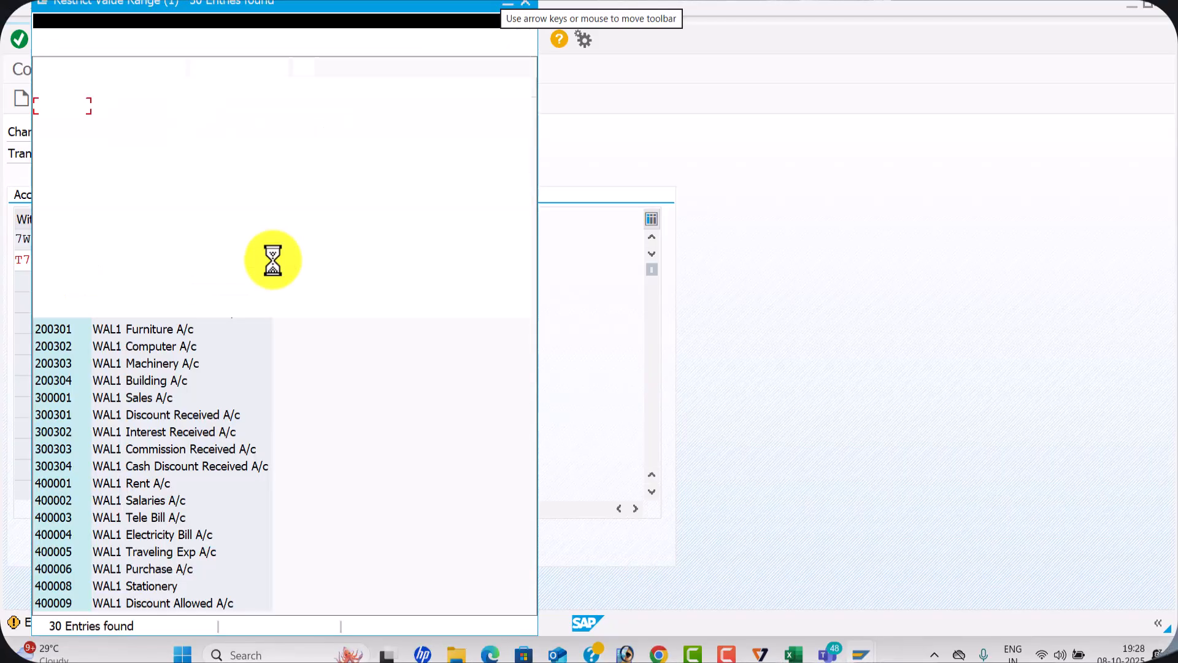
click(150, 486)
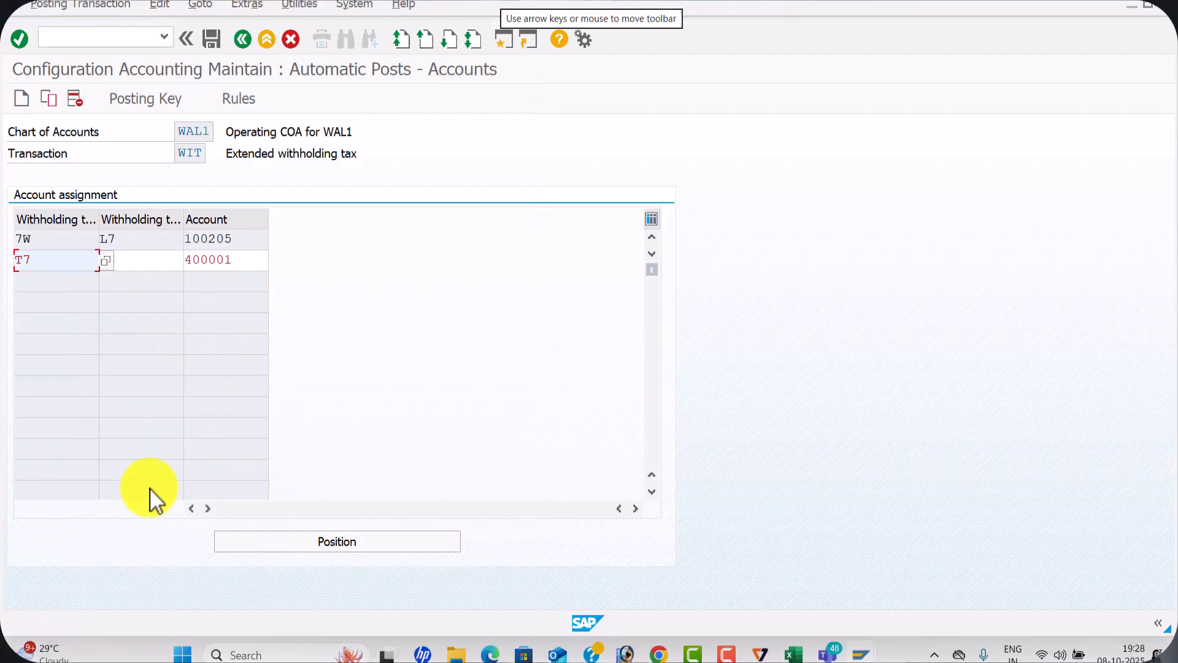
Switch to Excel and examine the invoice-posting types, payment-posting types and tax codes on the With Holding Tax sheet
key(alt+Tab)
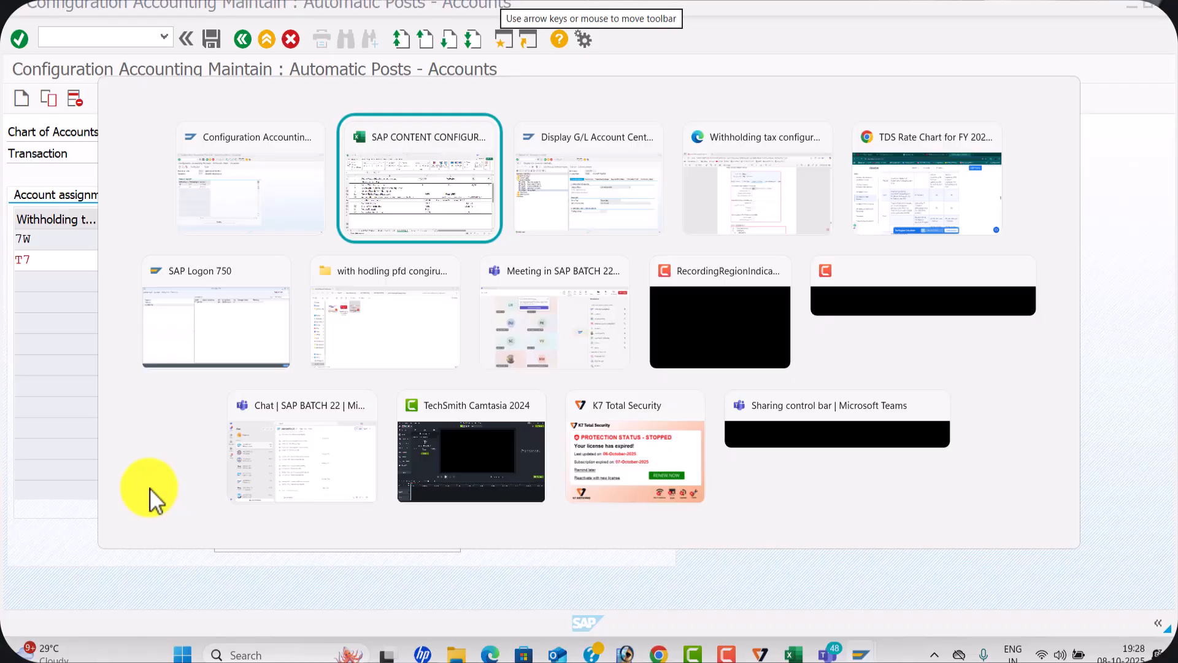
scroll(258, 438, up, 2)
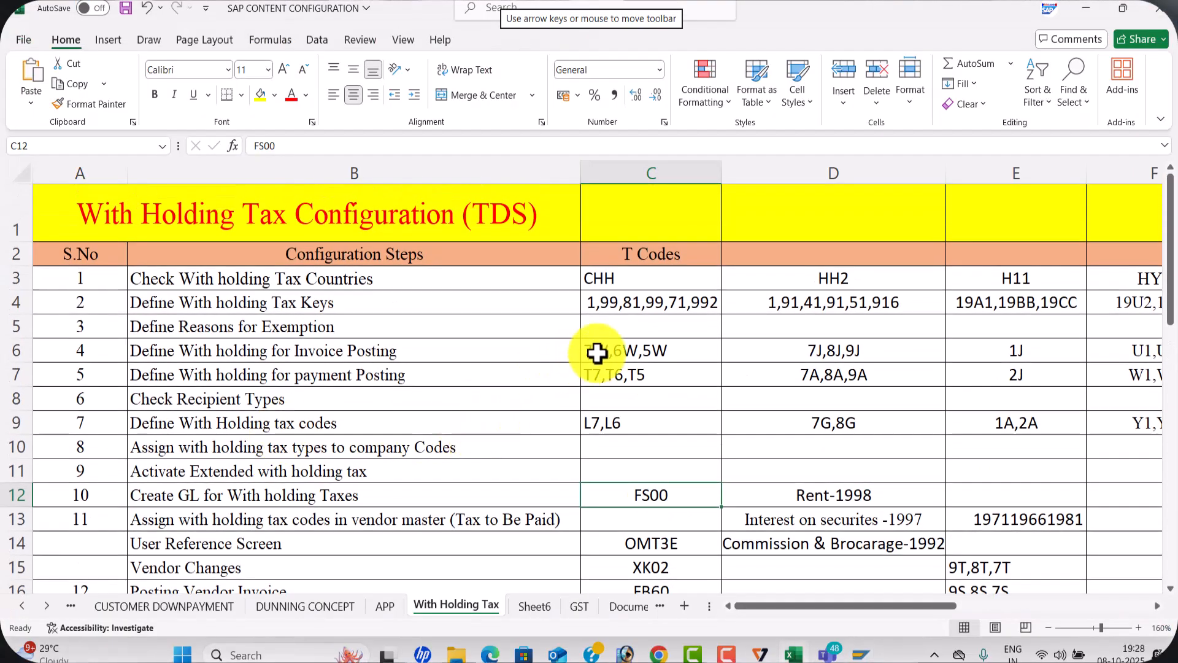
click(596, 352)
click(599, 376)
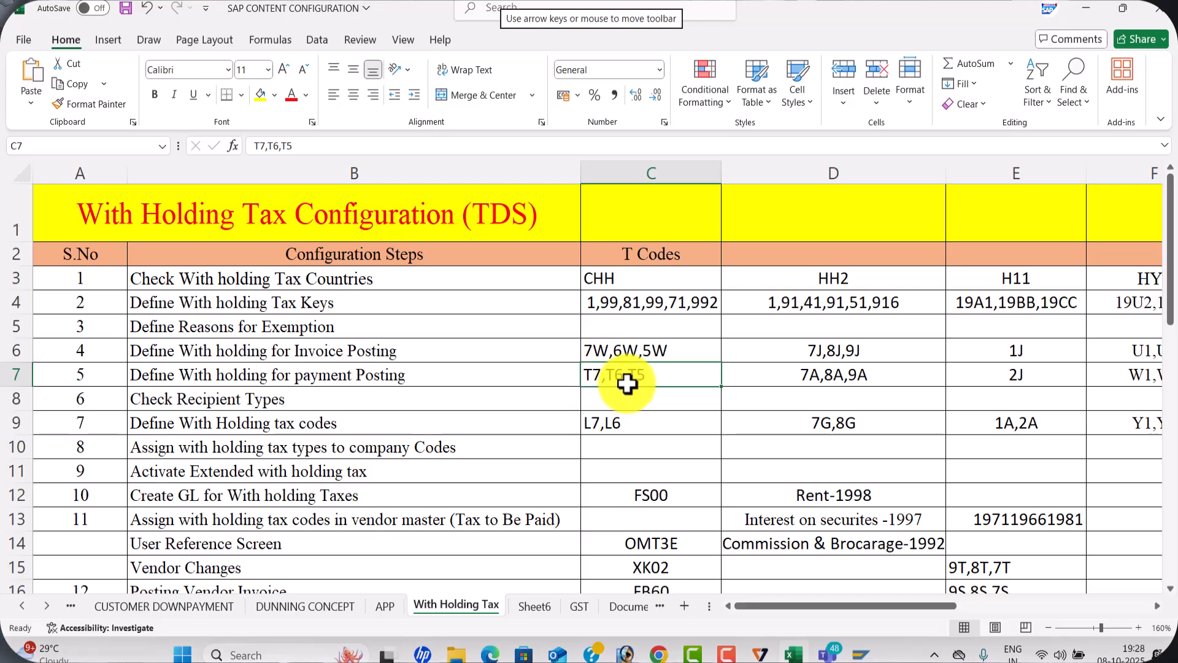
click(609, 422)
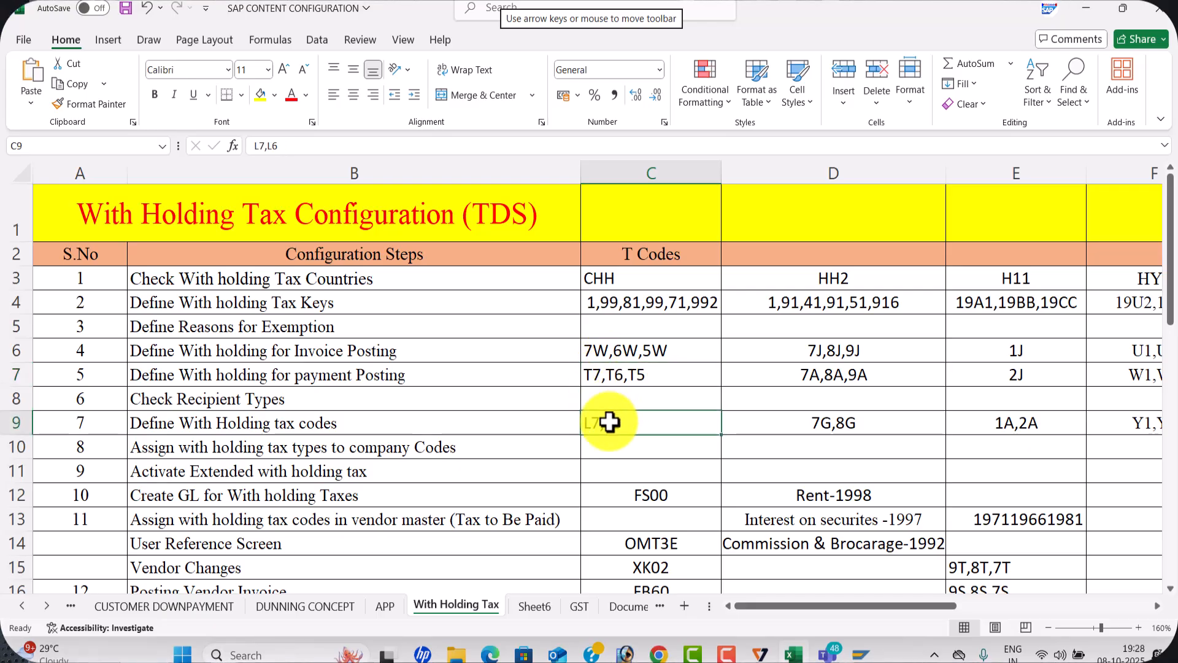
click(316, 429)
click(593, 372)
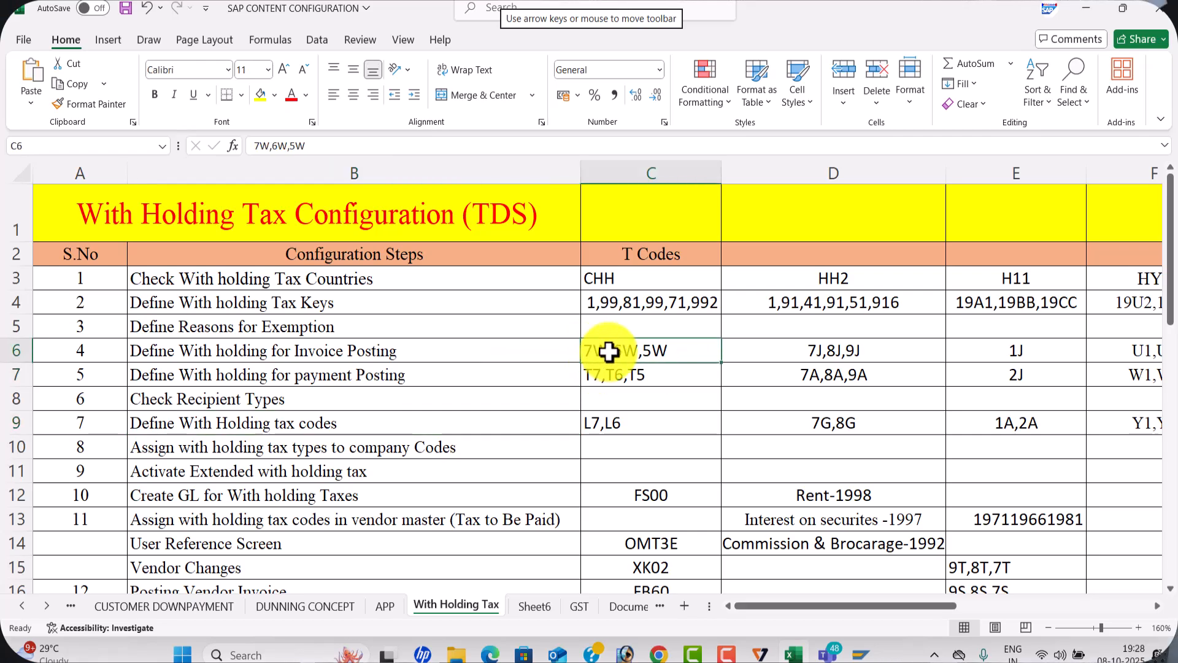
Return to SAP and save the WIT account assignments under customizing request MAHK913608
key(alt+Tab)
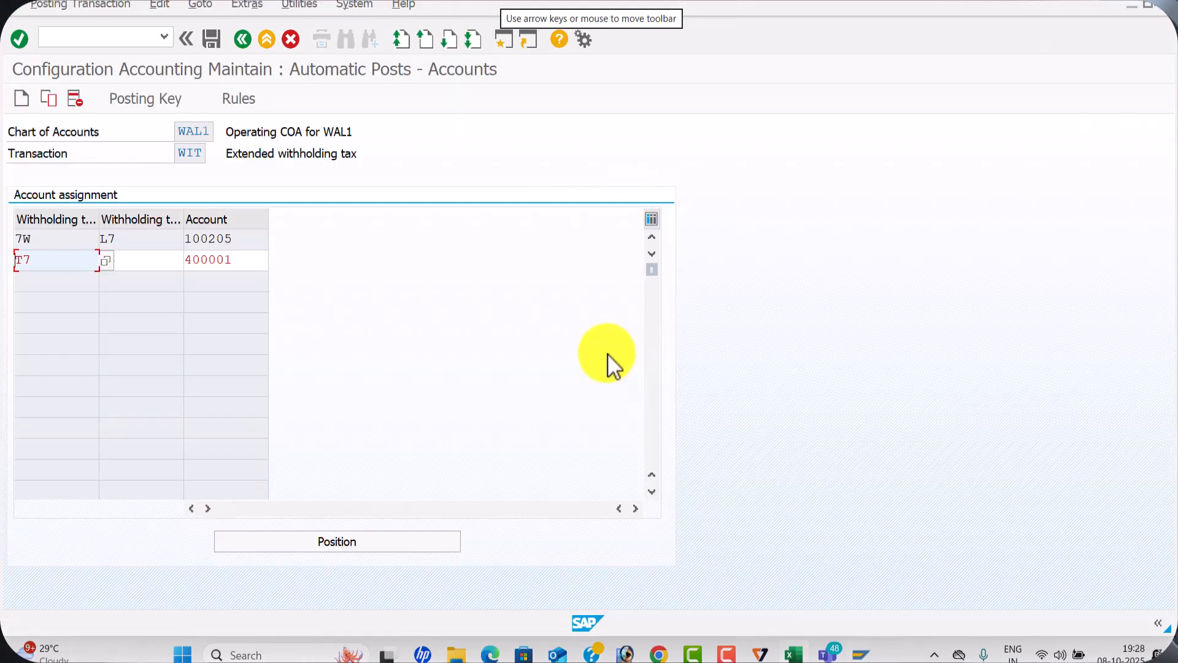
click(211, 40)
click(332, 303)
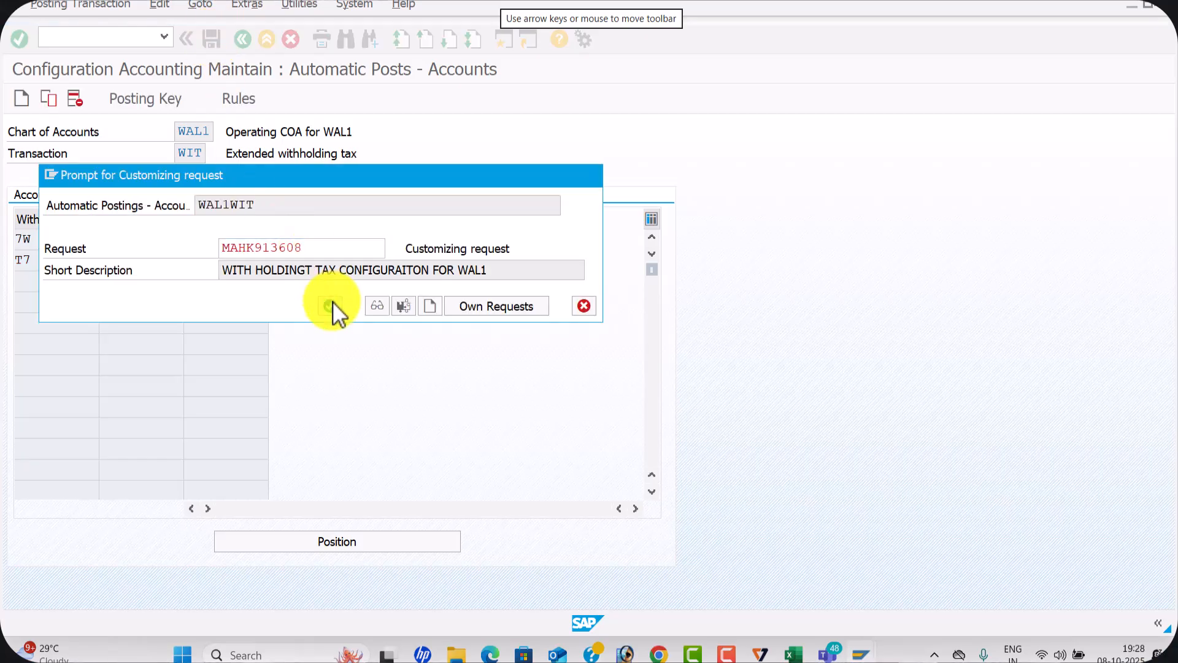
Copy transaction code OMT3E from the Excel configuration checklist and open that transaction in the SAP session displaying the G/L account
key(alt+Tab)
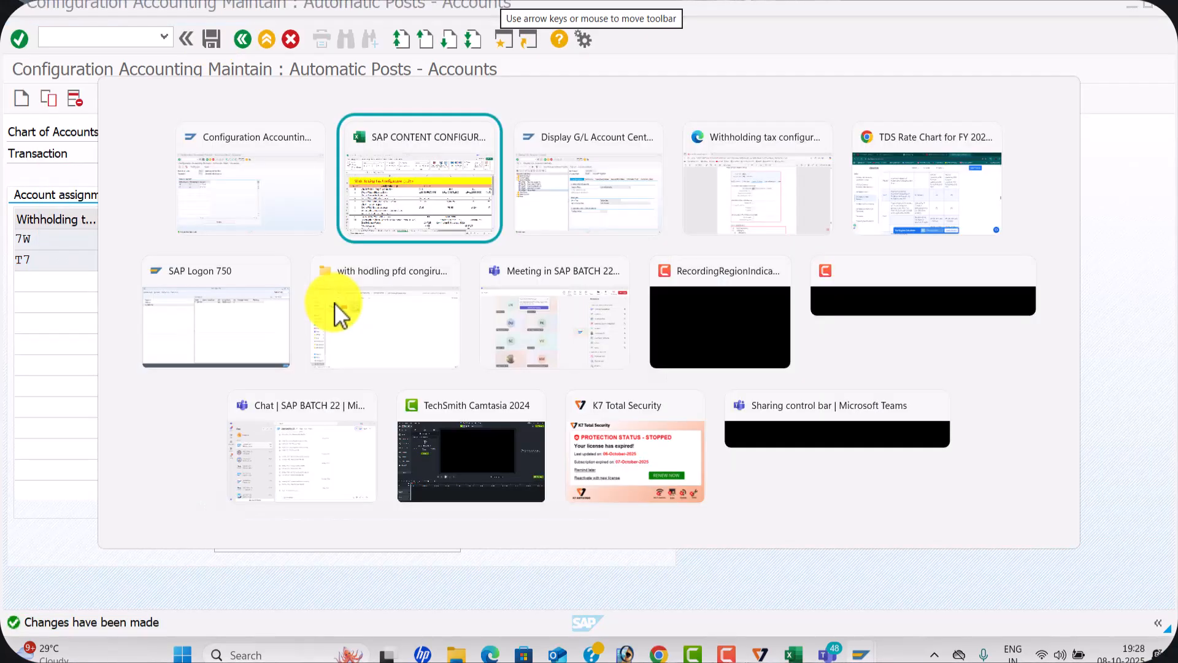
scroll(603, 448, down, 1)
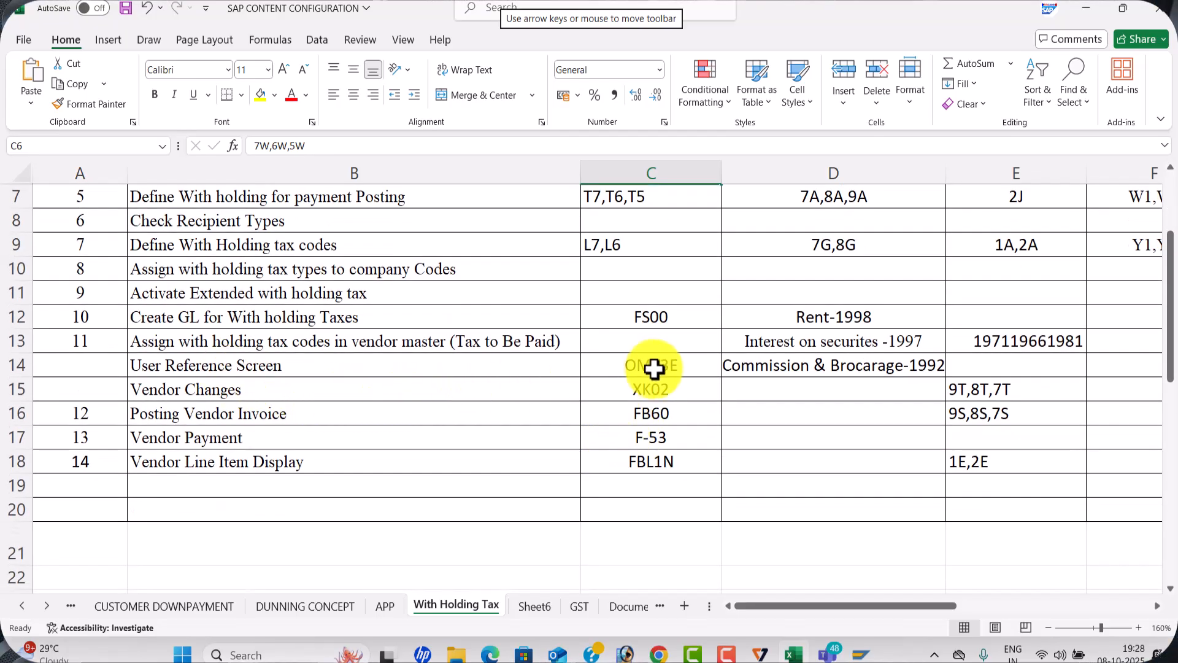
click(675, 366)
key(ctrl+c)
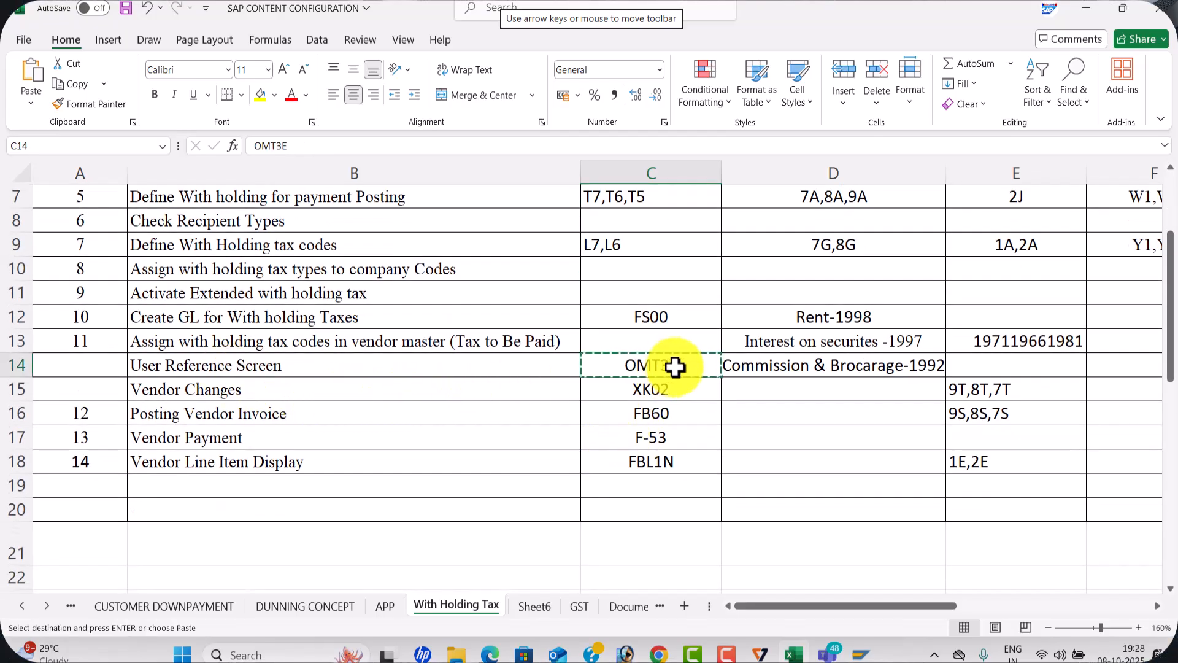
key(alt+Tab)
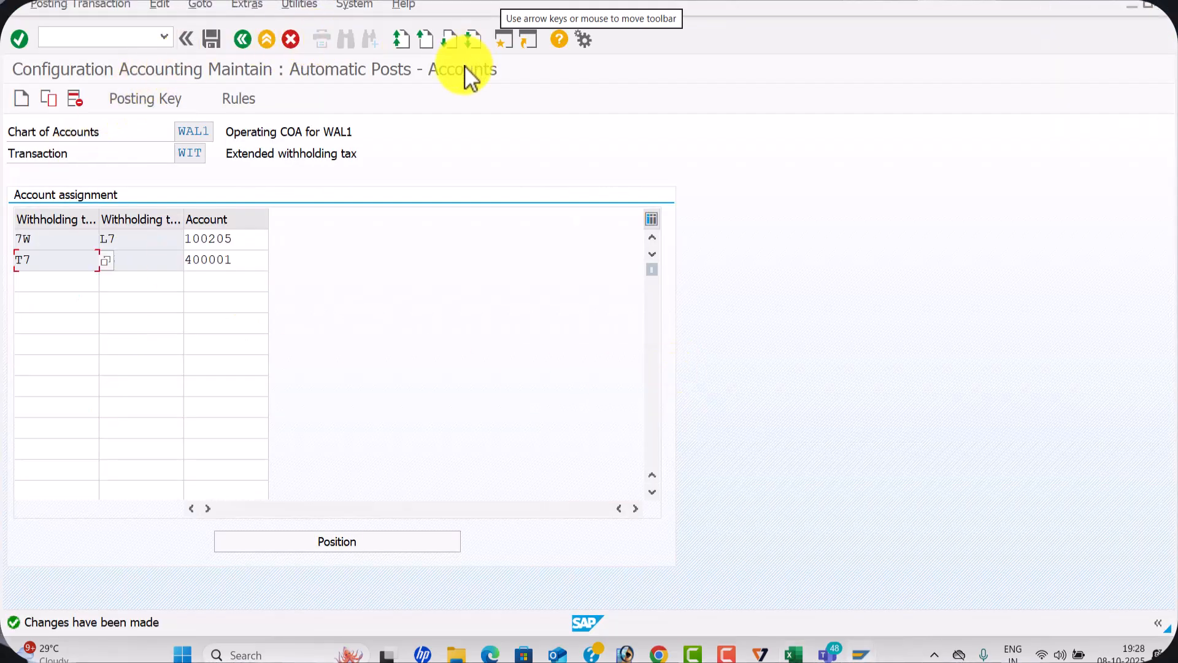
key(alt+Tab)
key(alt+Tab)
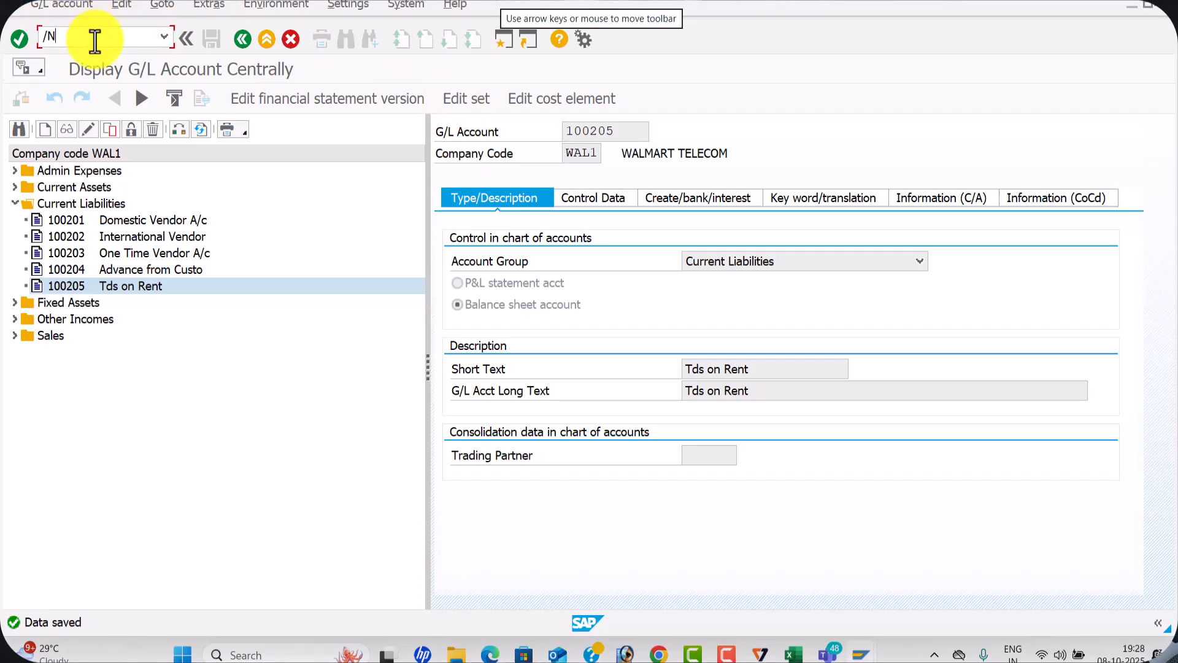
key(Return)
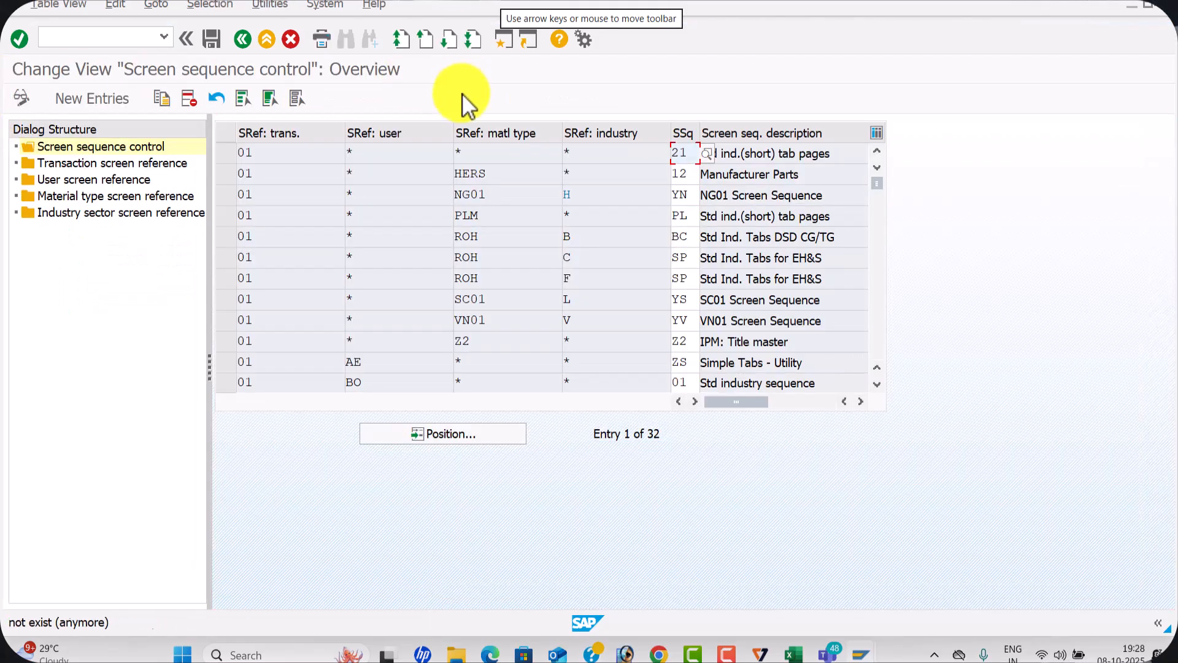
Try to add a user screen reference for FIUSER42 with reference *, and restart transaction OMT3E without saving
double_click(112, 181)
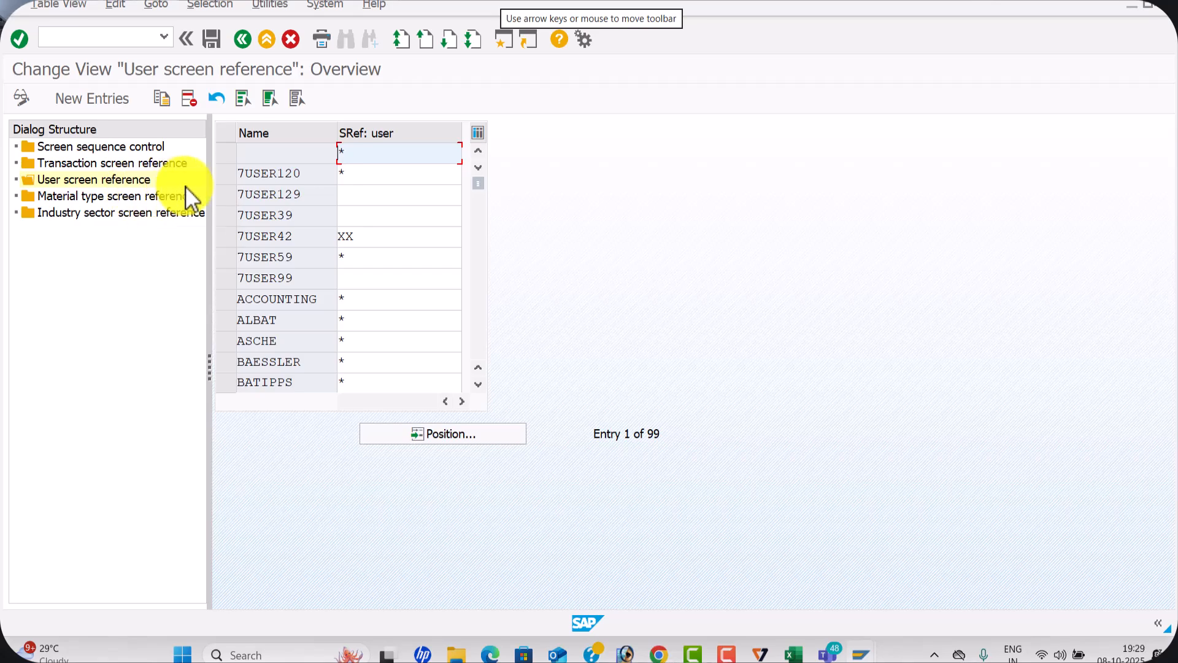
click(89, 97)
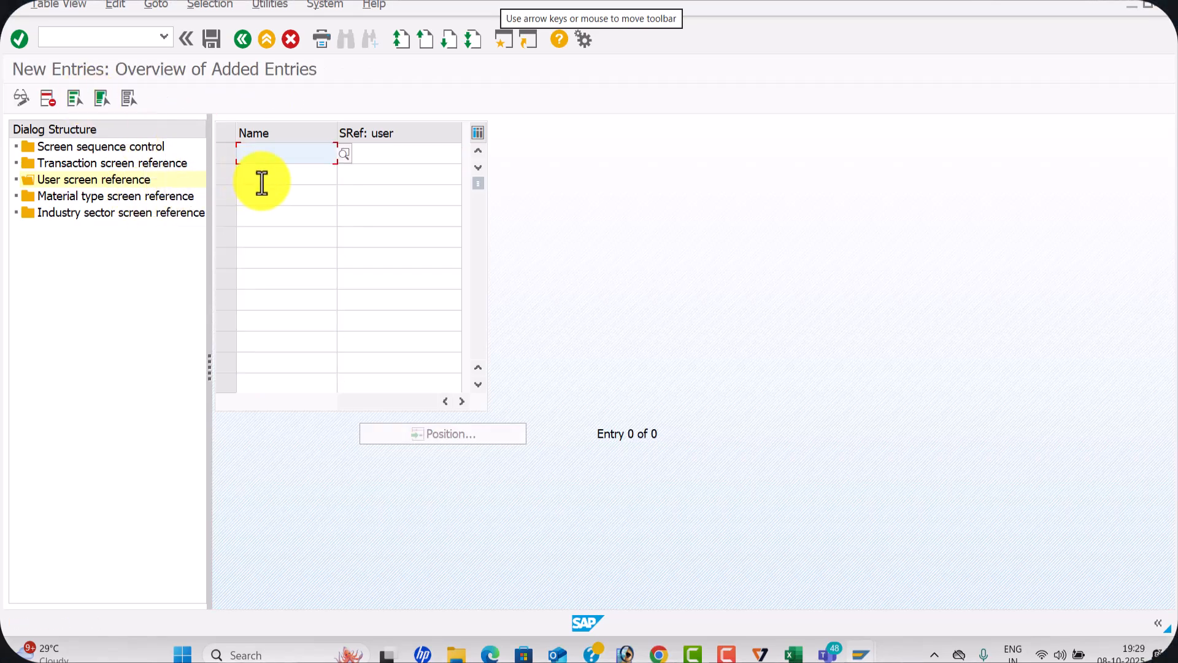
click(283, 171)
click(377, 159)
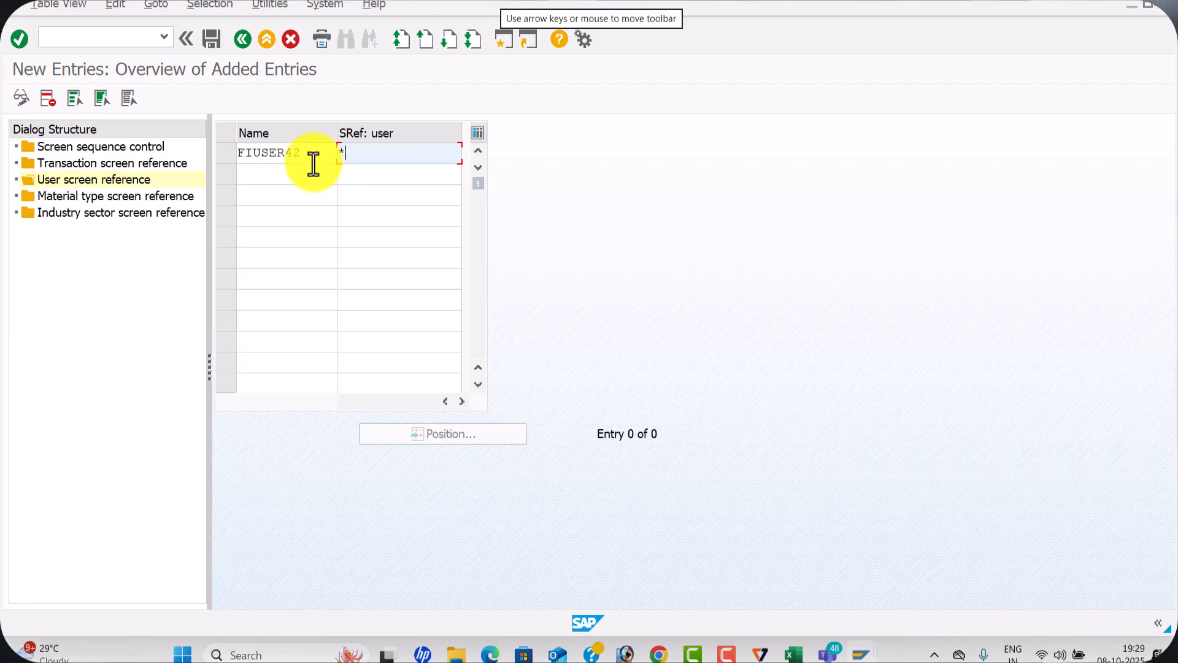
click(92, 37)
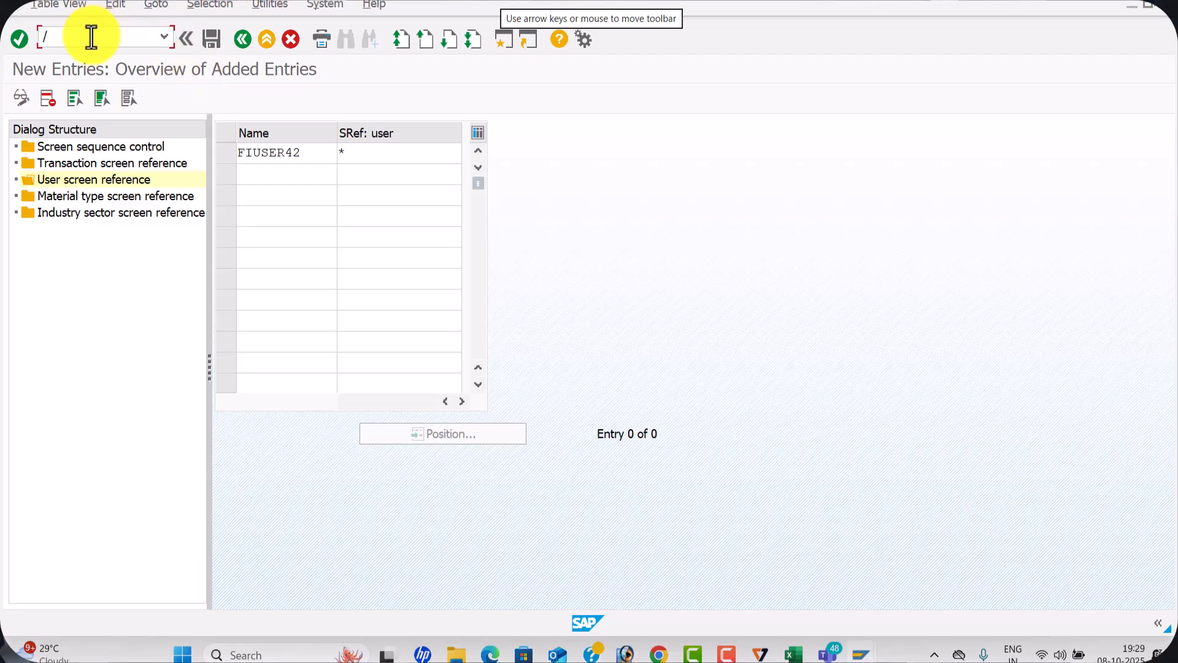
text(/NOMT3E)
key(Return)
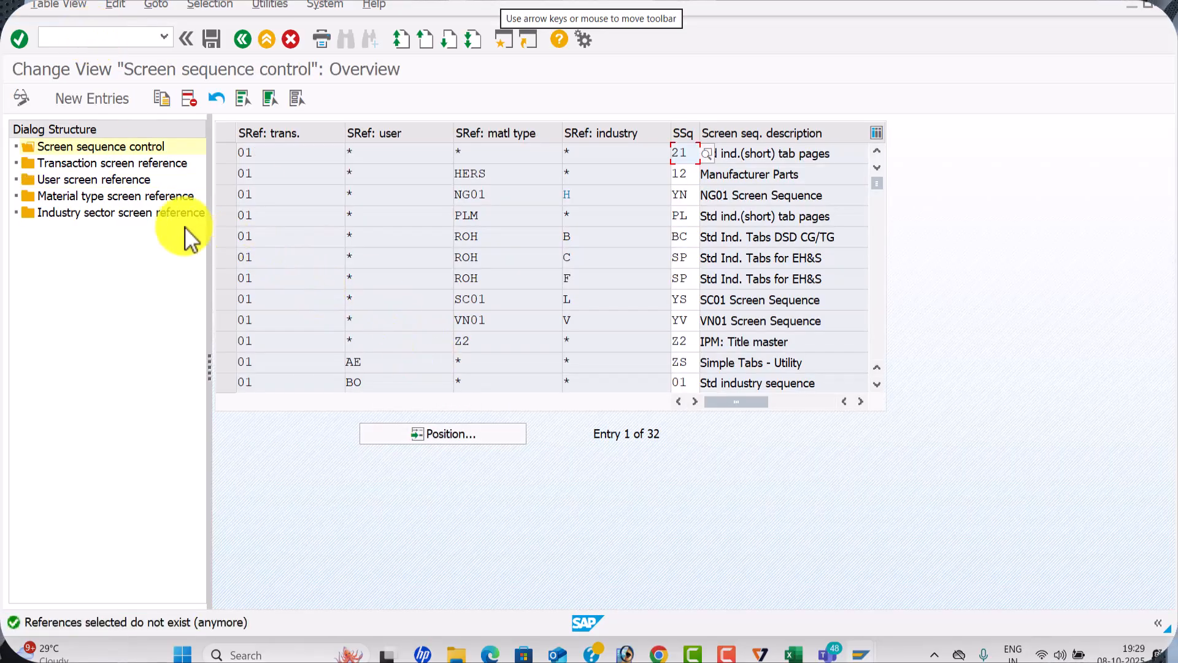
Look up the FIUSER42 entry in the user screen references
double_click(135, 178)
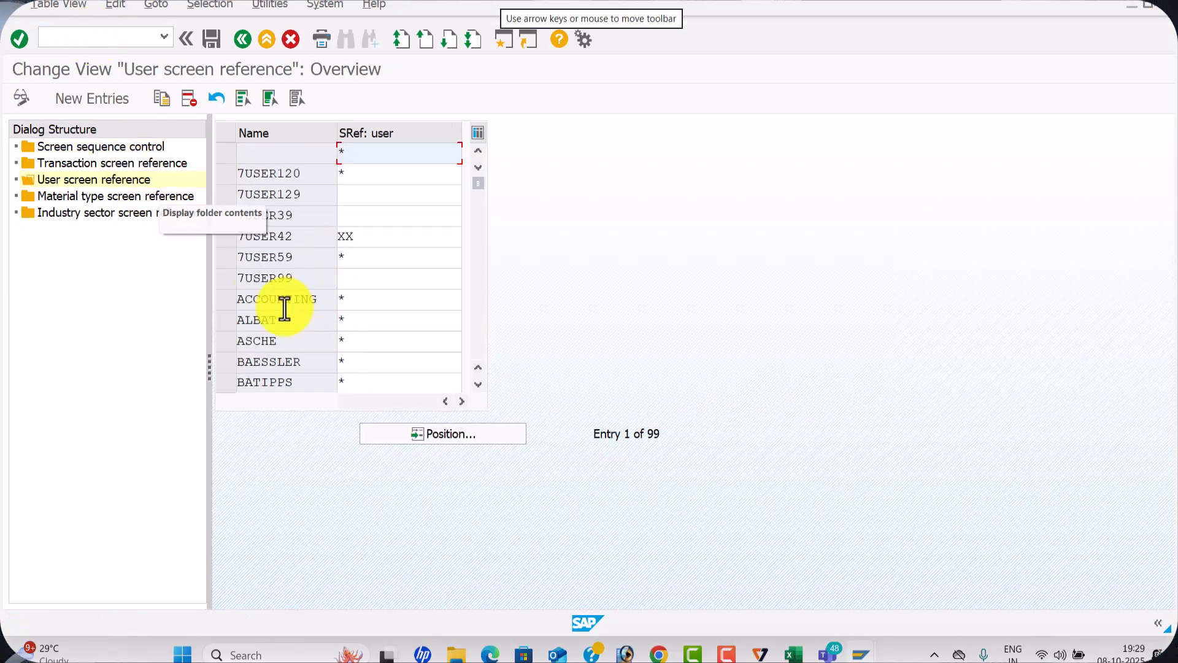
click(479, 435)
text(FIUSER42)
click(263, 267)
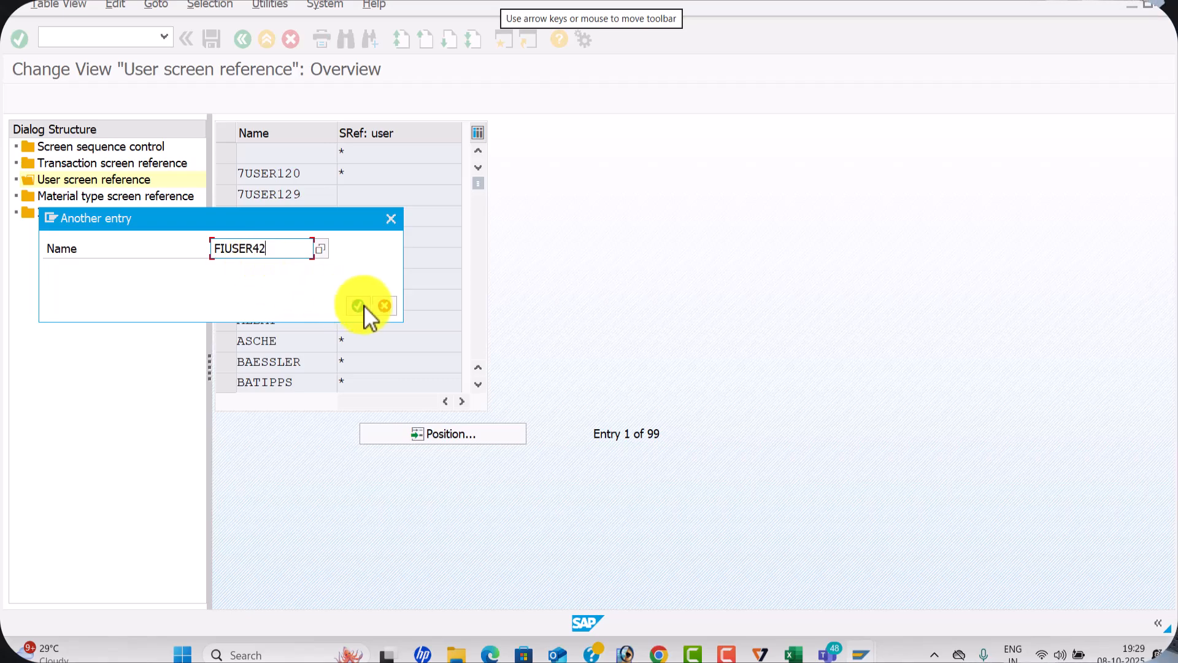
click(358, 305)
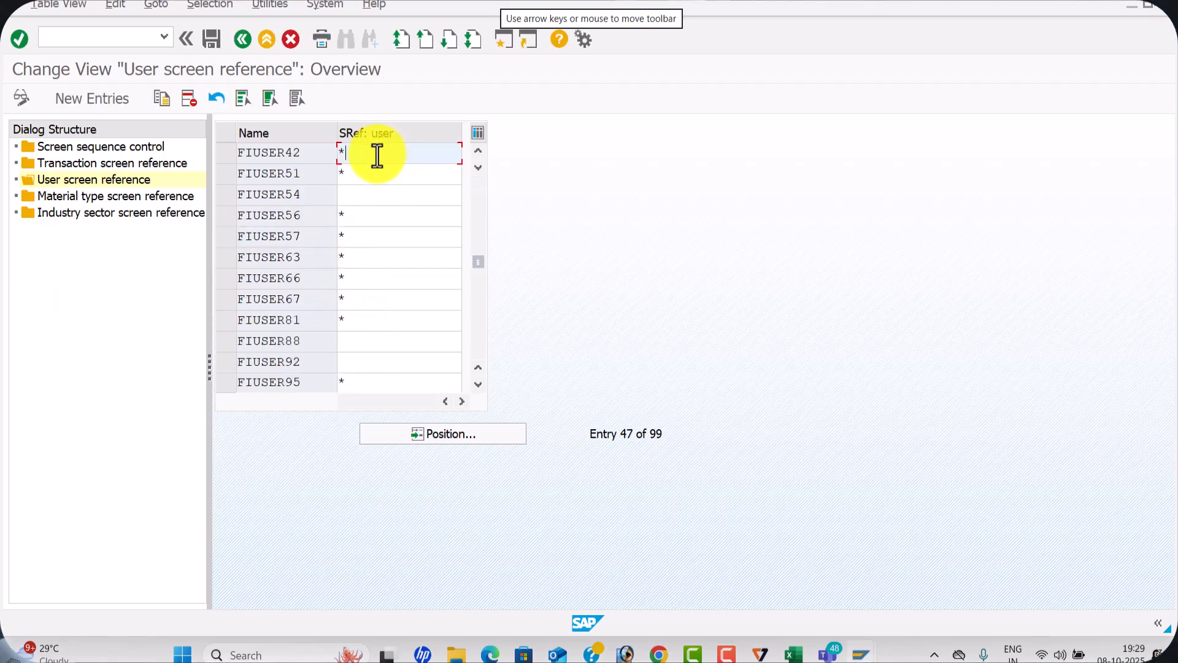
Copy transaction code XK02 from the Excel configuration checklist and open the Change Vendor transaction in SAP
key(alt+Tab)
key(alt+Tab)
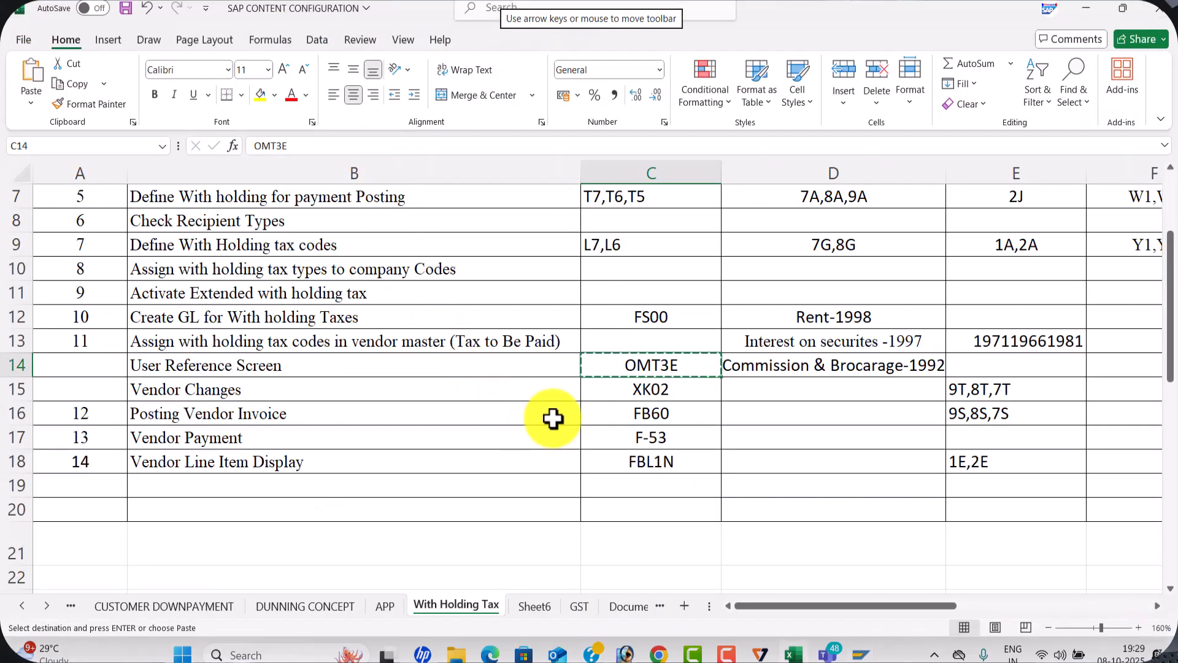
click(663, 397)
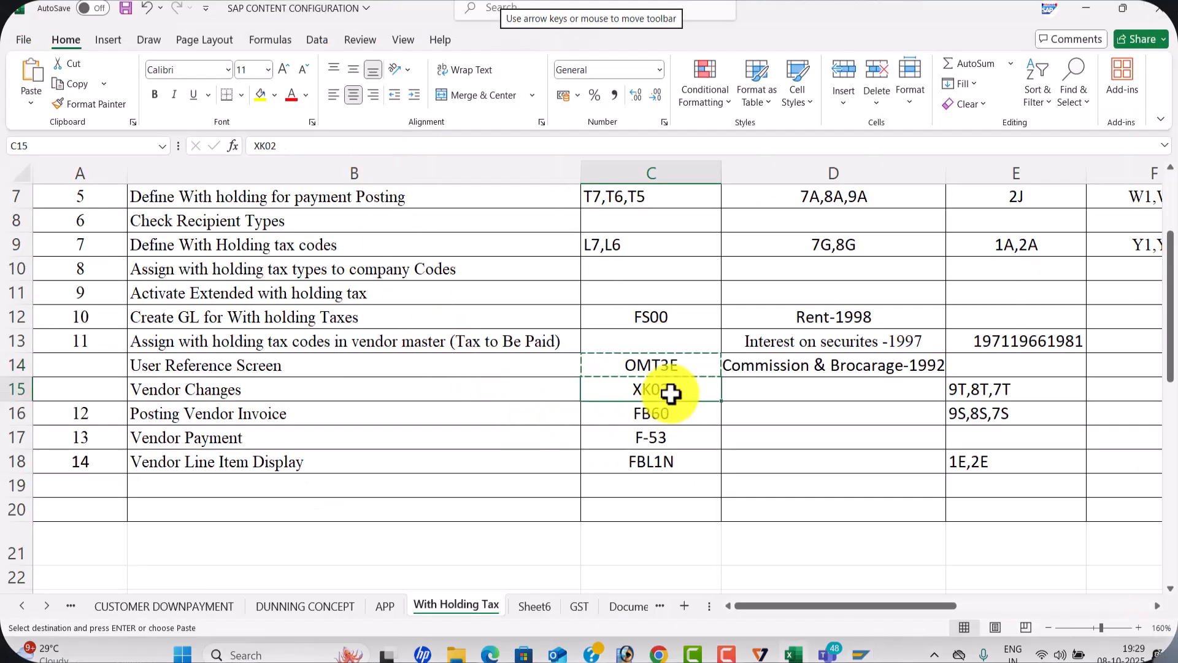
key(ctrl+c)
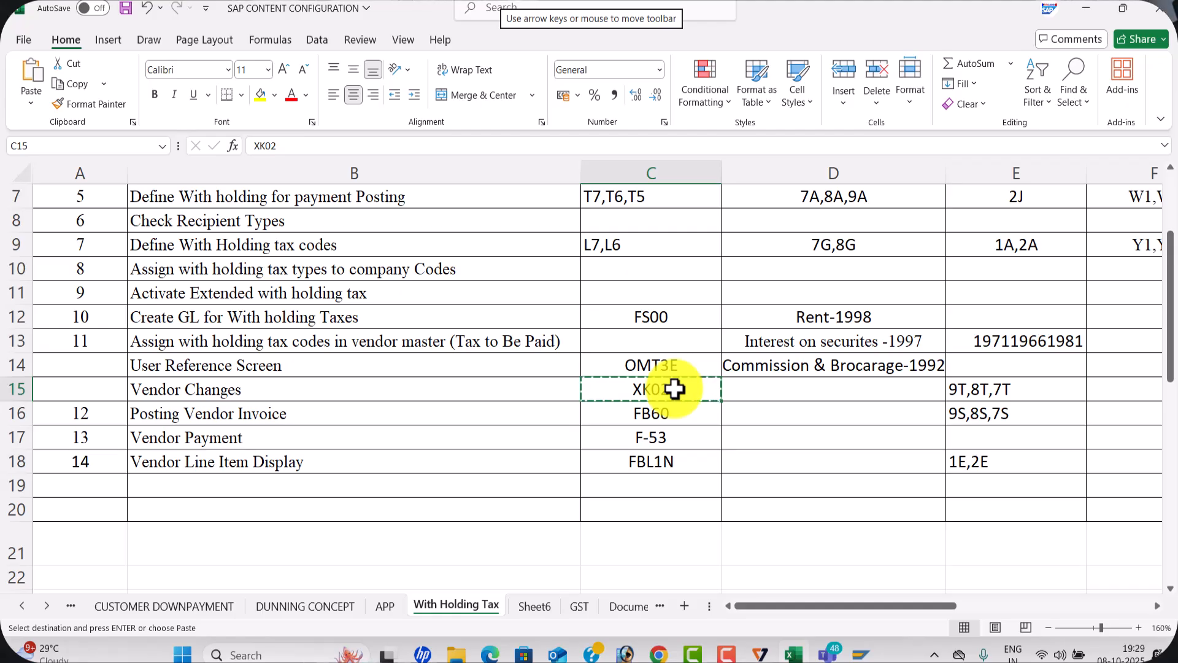
key(alt+Tab)
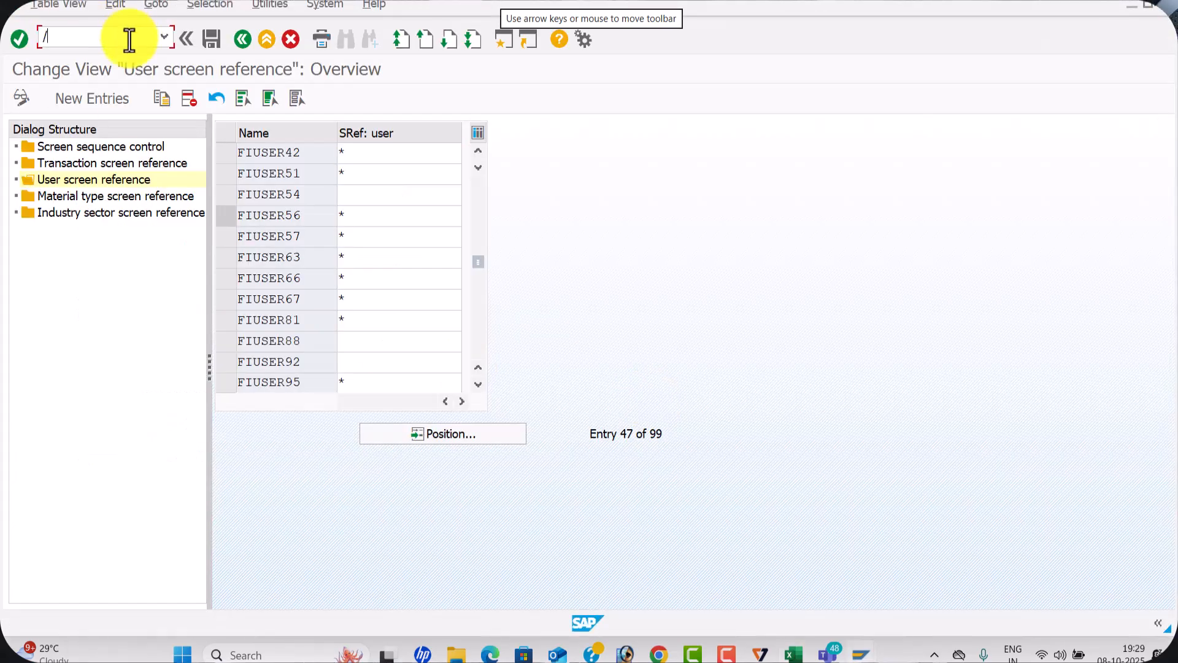
key(Return)
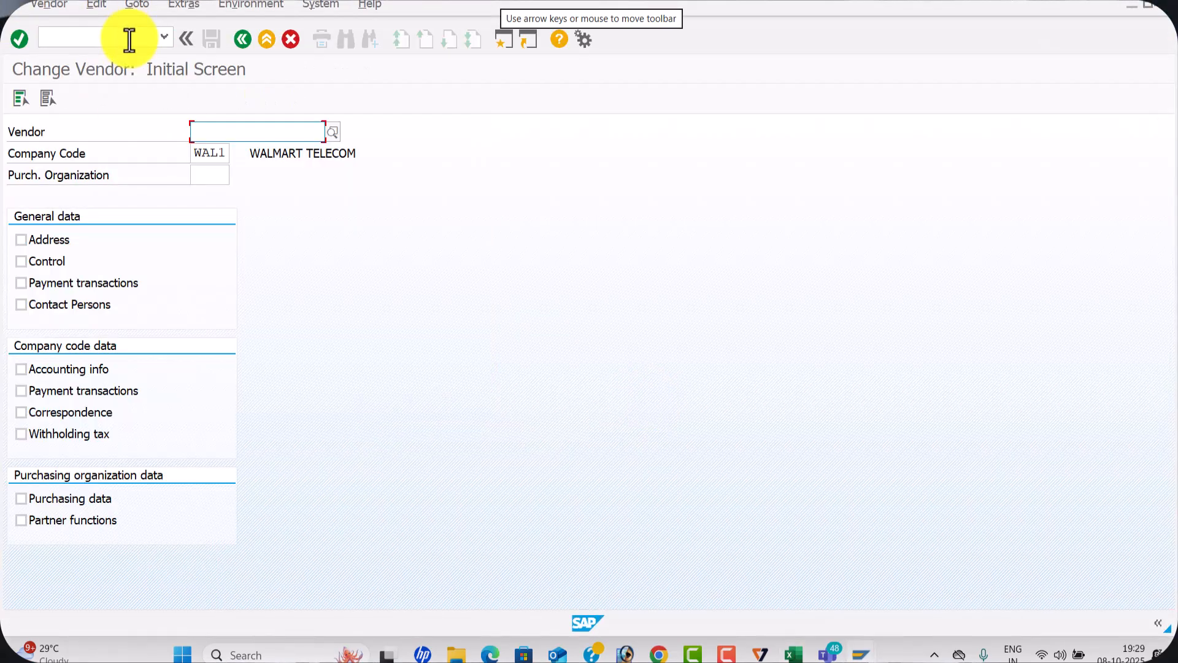
Find vendor SEETHA ENTERPRISES in company code WAL1 and open it for change with all general and company code data views selected
click(339, 128)
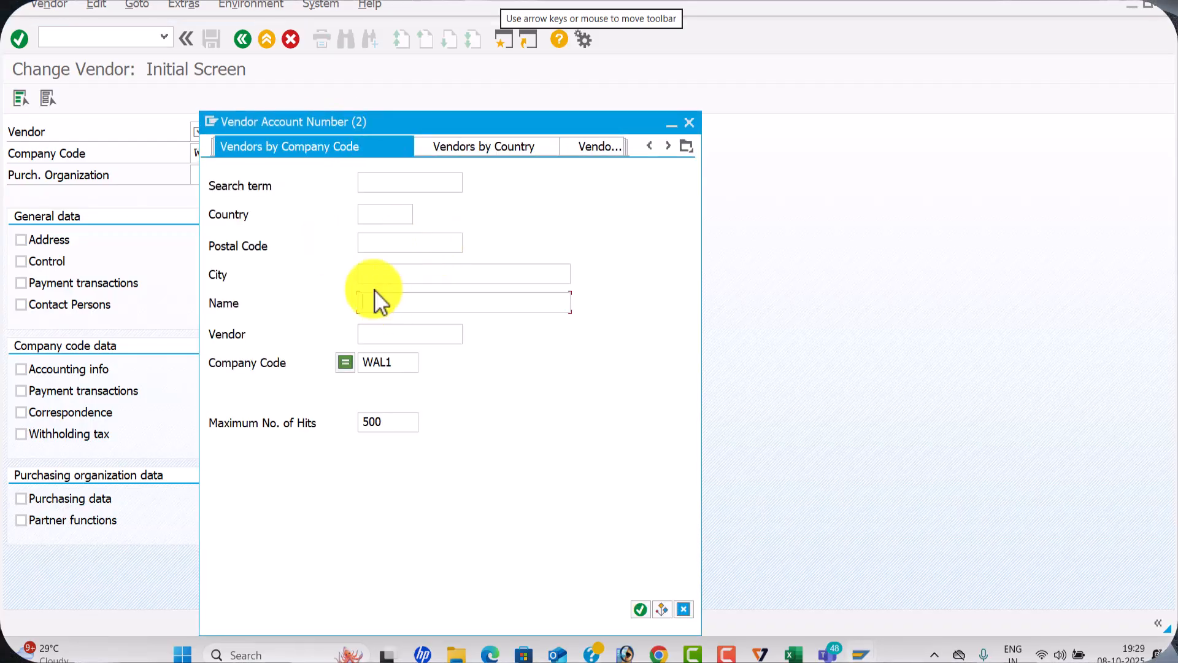
key(Return)
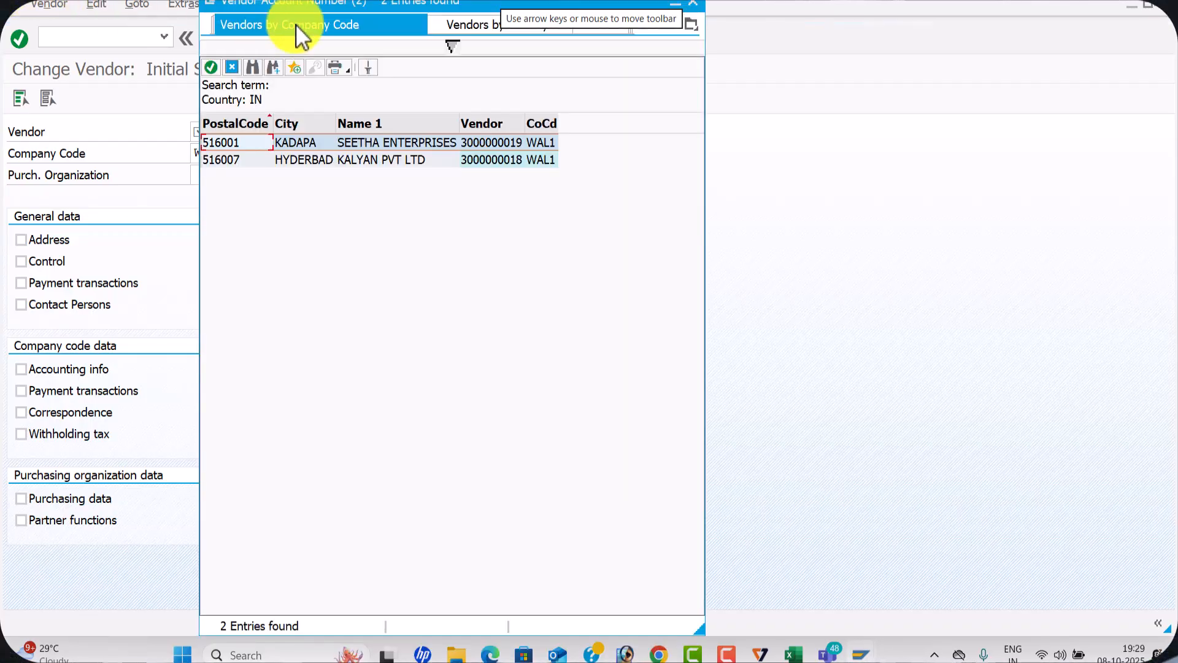
double_click(351, 142)
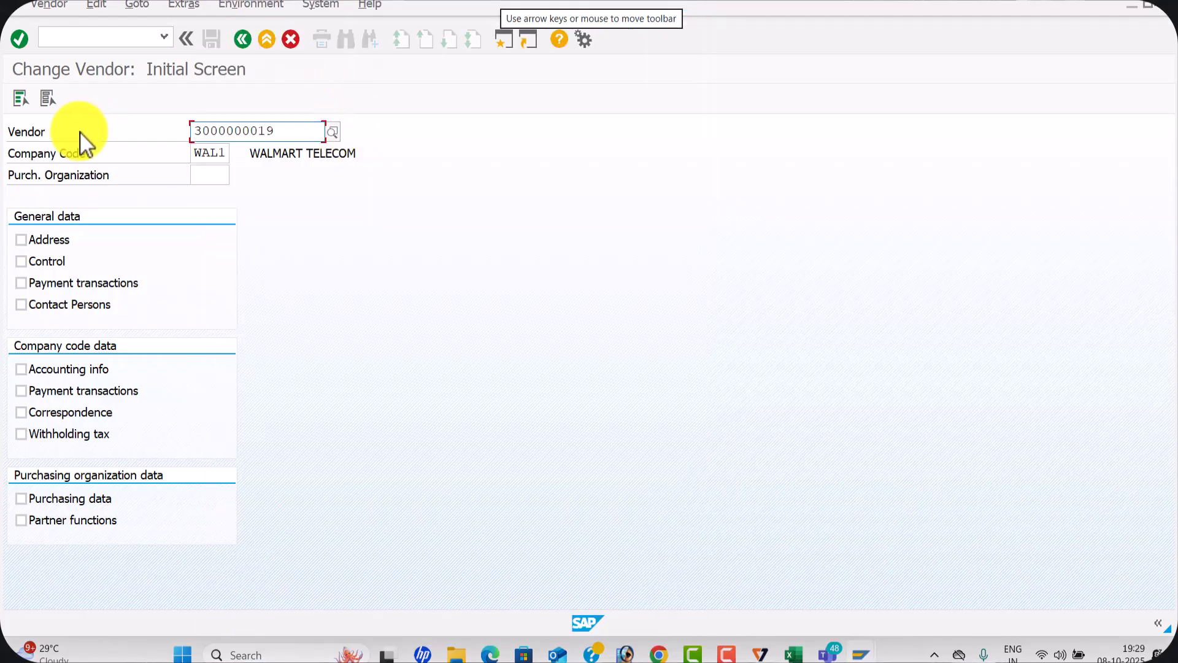
click(21, 98)
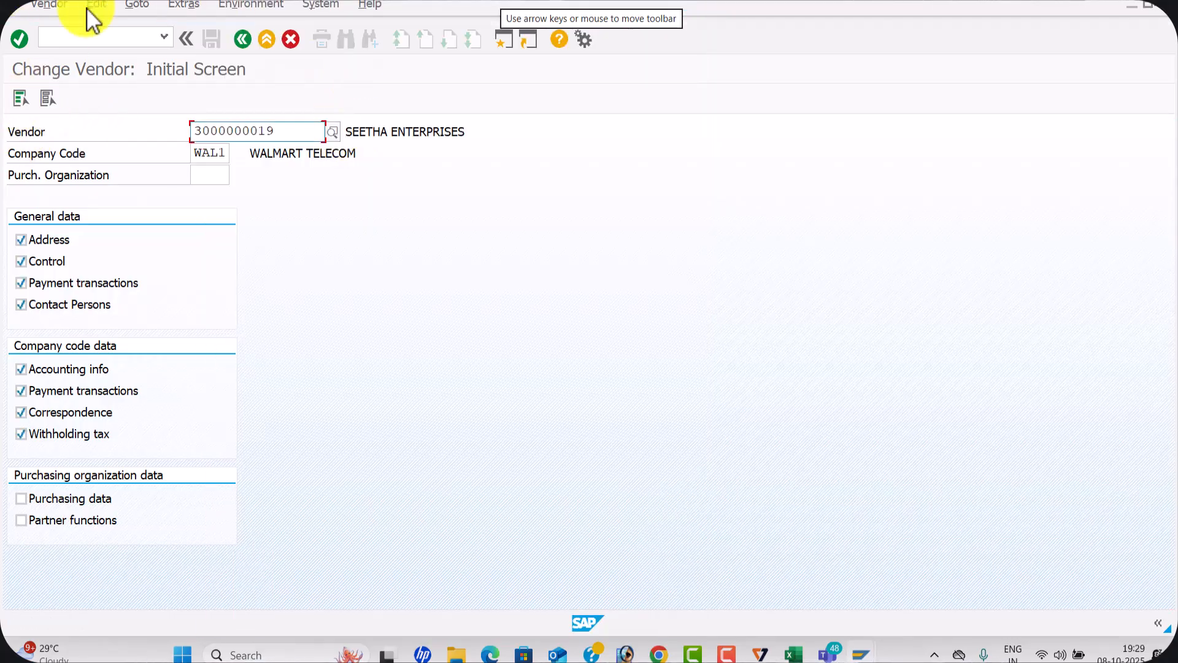
key(Return)
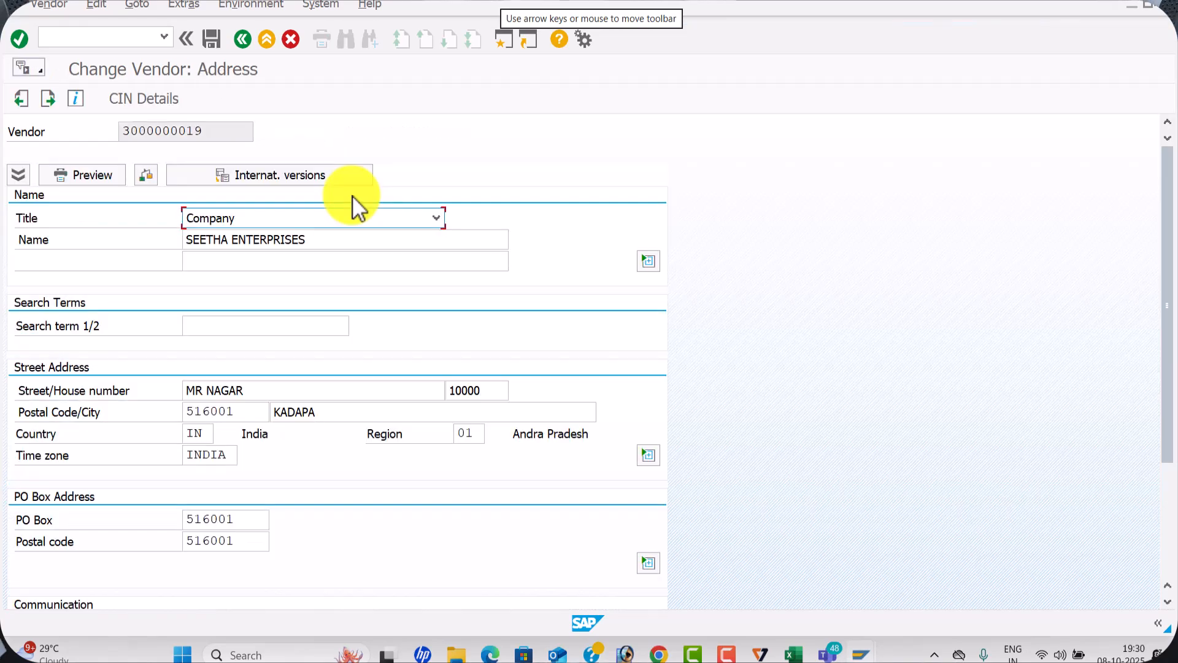
Advance through the vendor's data screens to the withholding tax accounting data
key(Return)
key(Return)
key(Return)
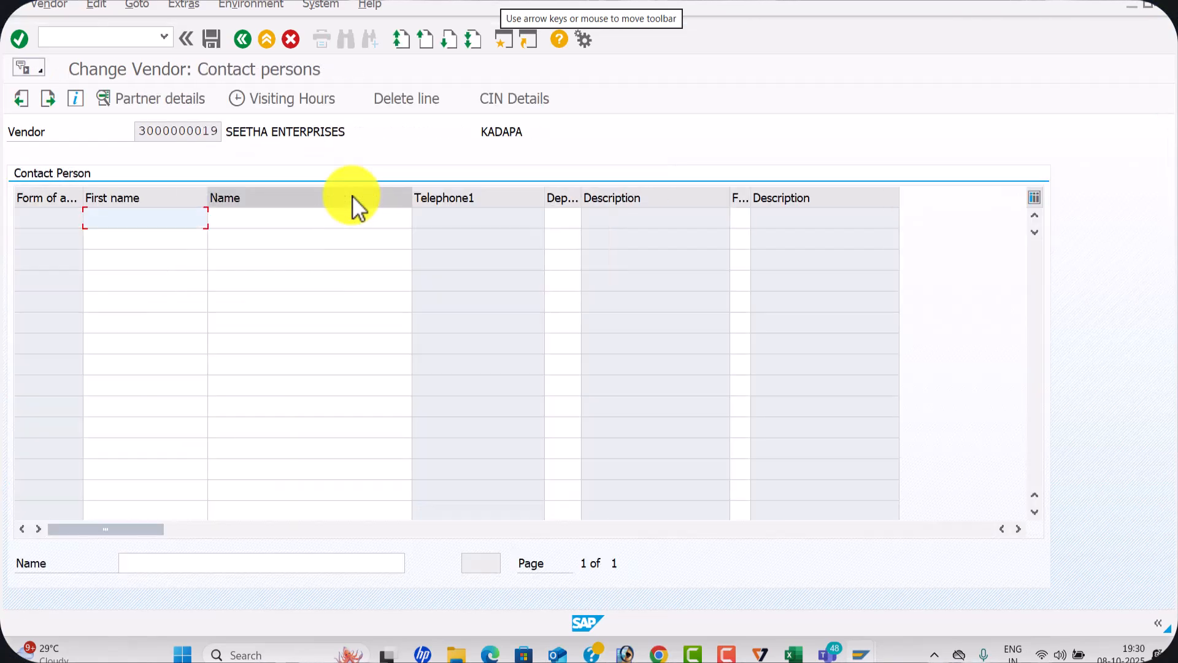
key(Return)
key(Return)
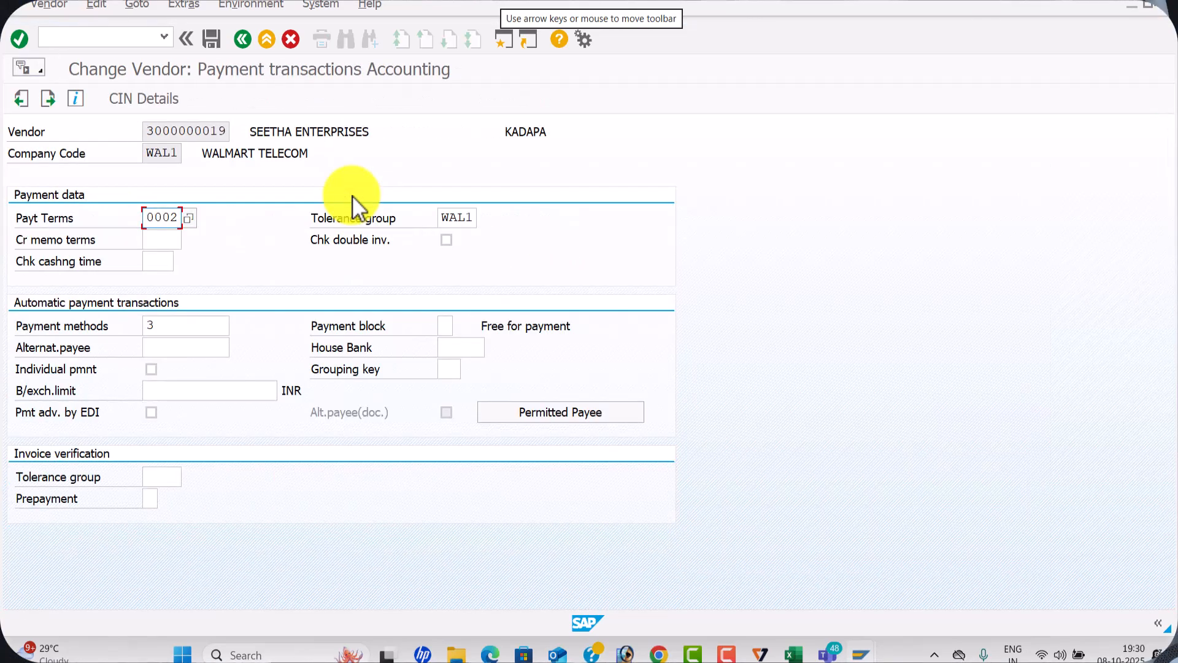
key(Return)
key(Return)
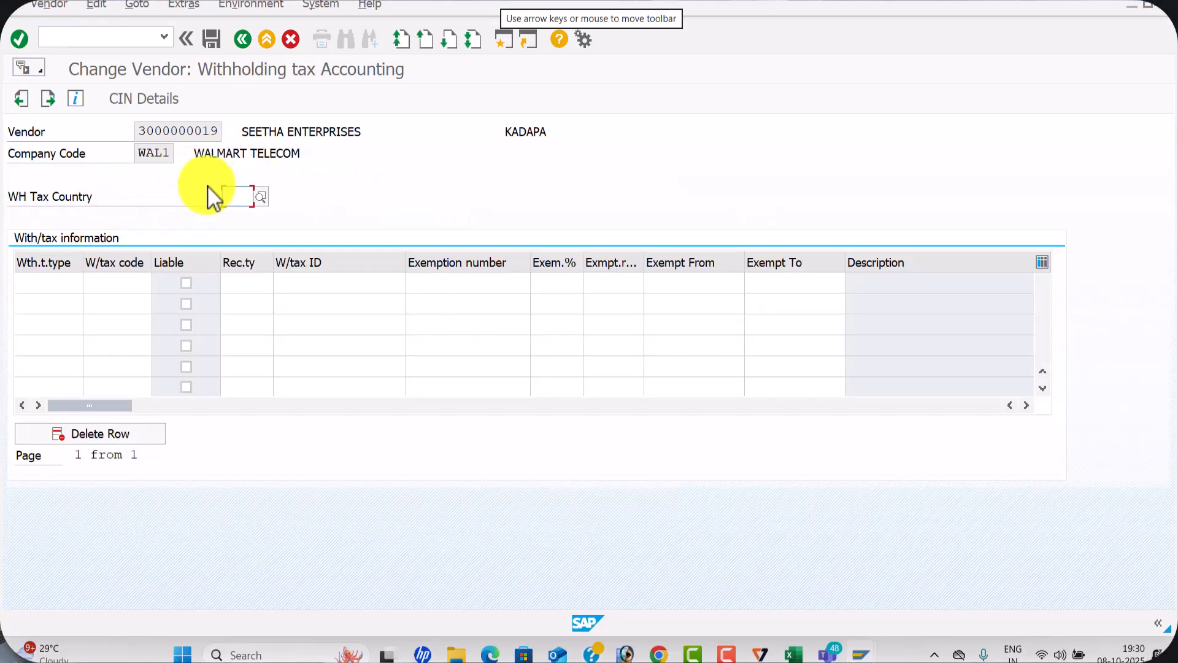
Enter withholding tax type 7W with tax code L7 in the first row of the vendor's withholding tax information
click(31, 283)
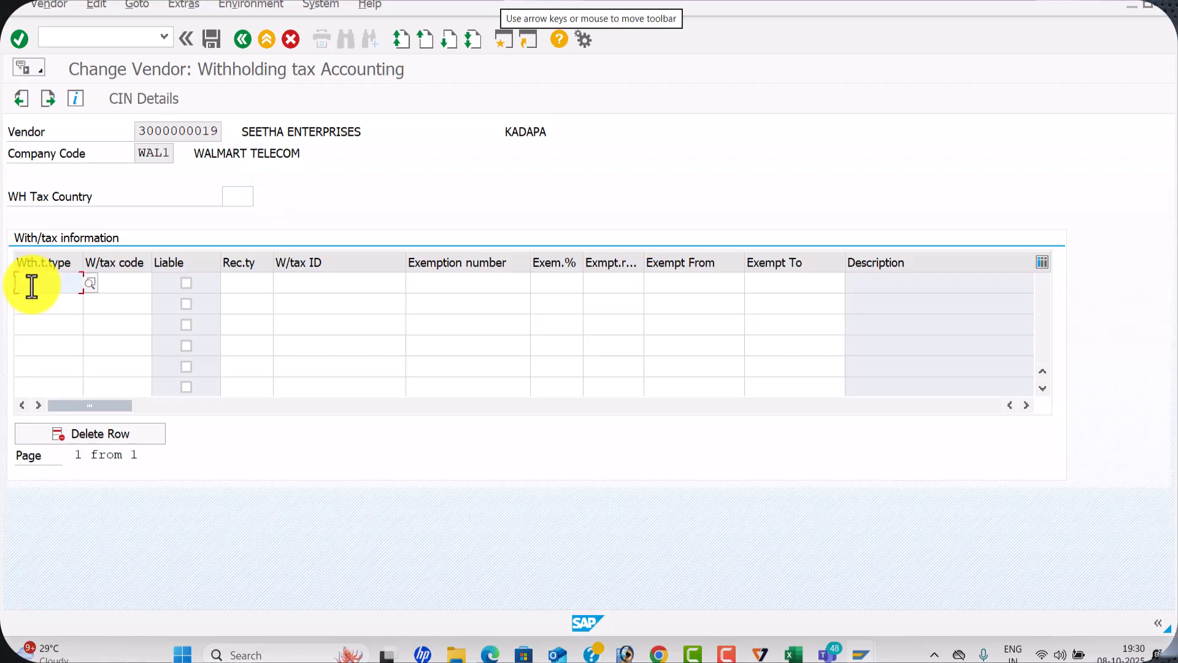
text(7W)
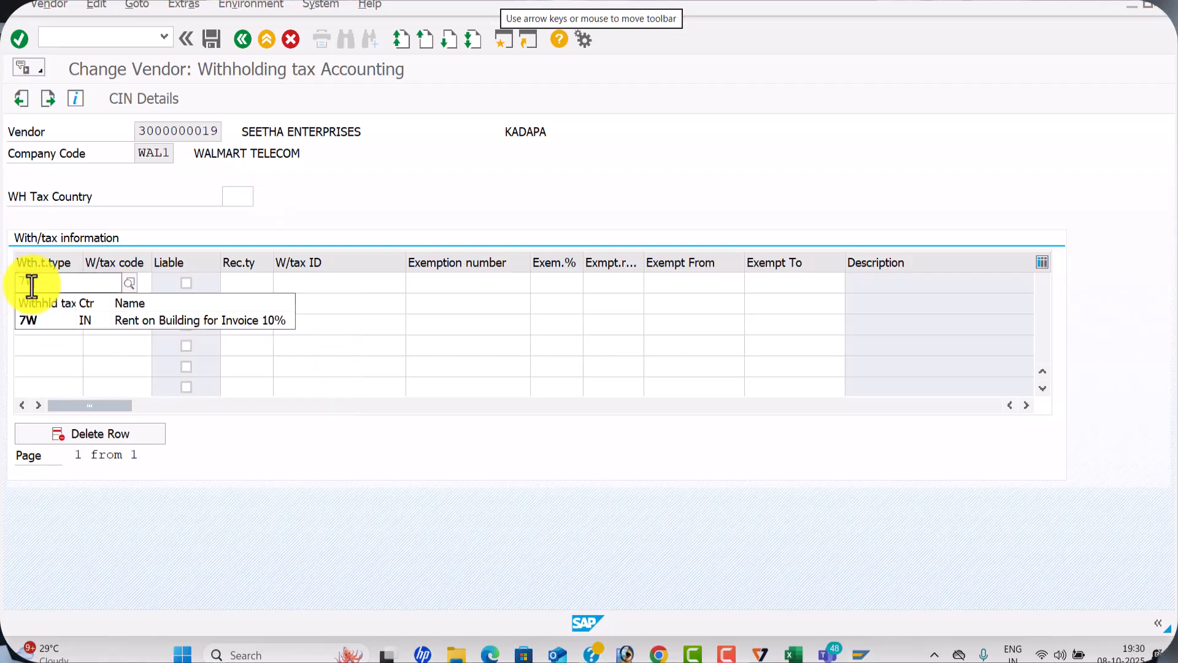
click(91, 320)
click(116, 285)
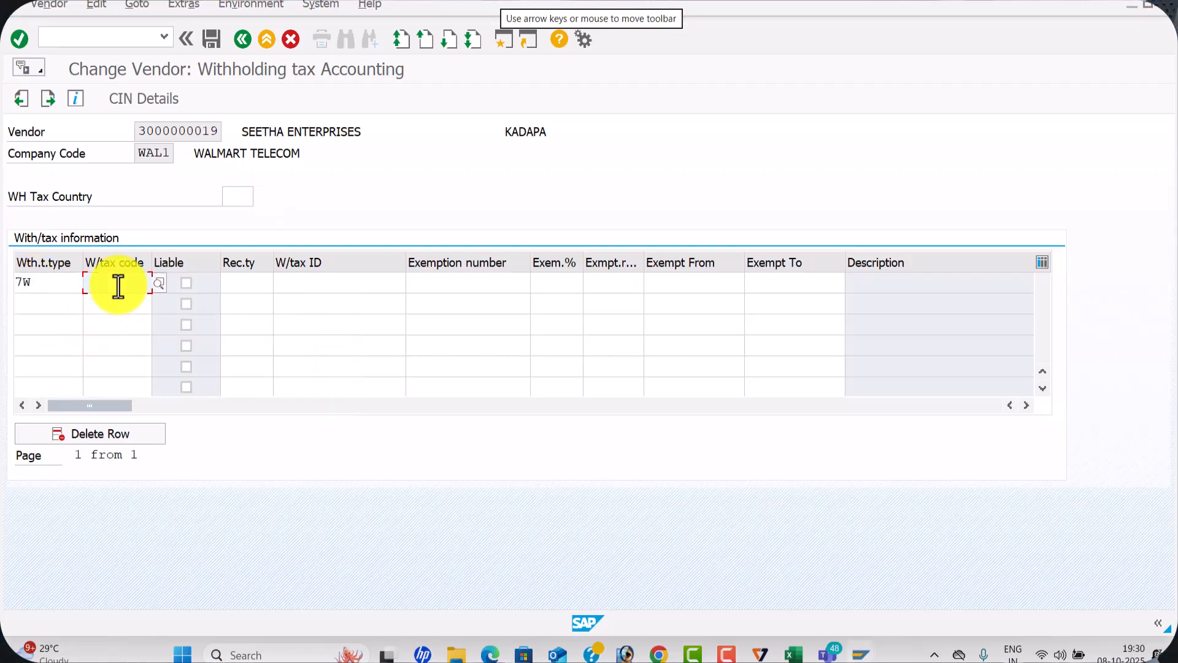
text(l7)
click(111, 318)
Add withholding tax type T7 with tax code L6 in the second row
click(43, 307)
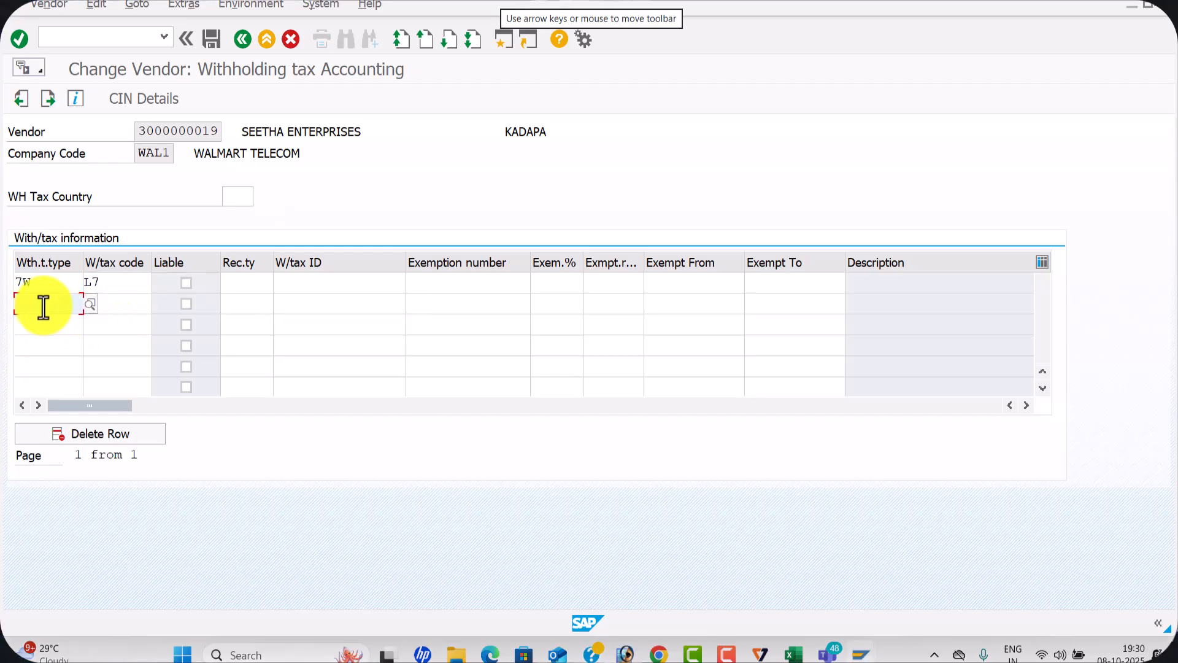
text(t7)
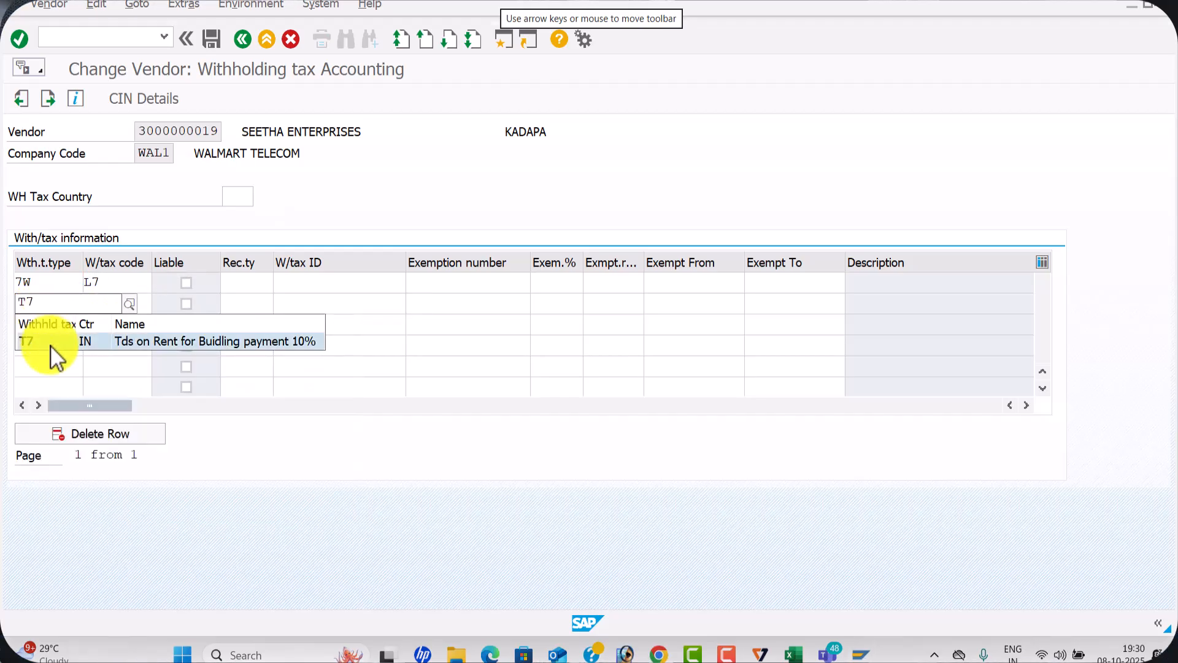
click(51, 344)
click(111, 302)
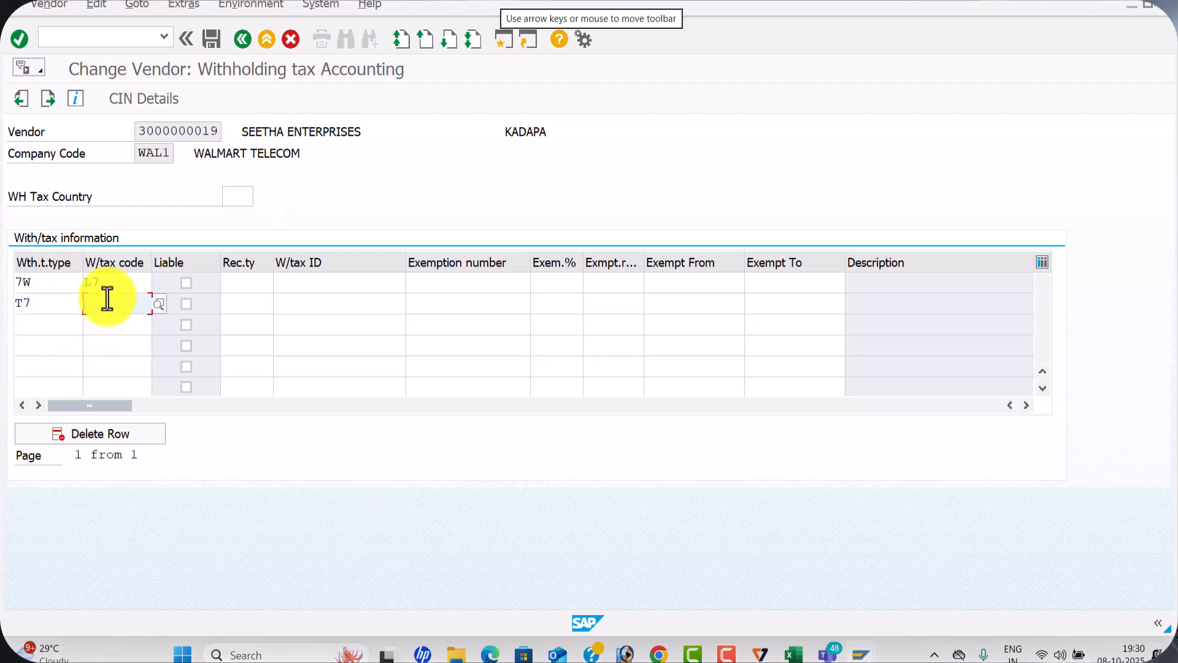
text(l6)
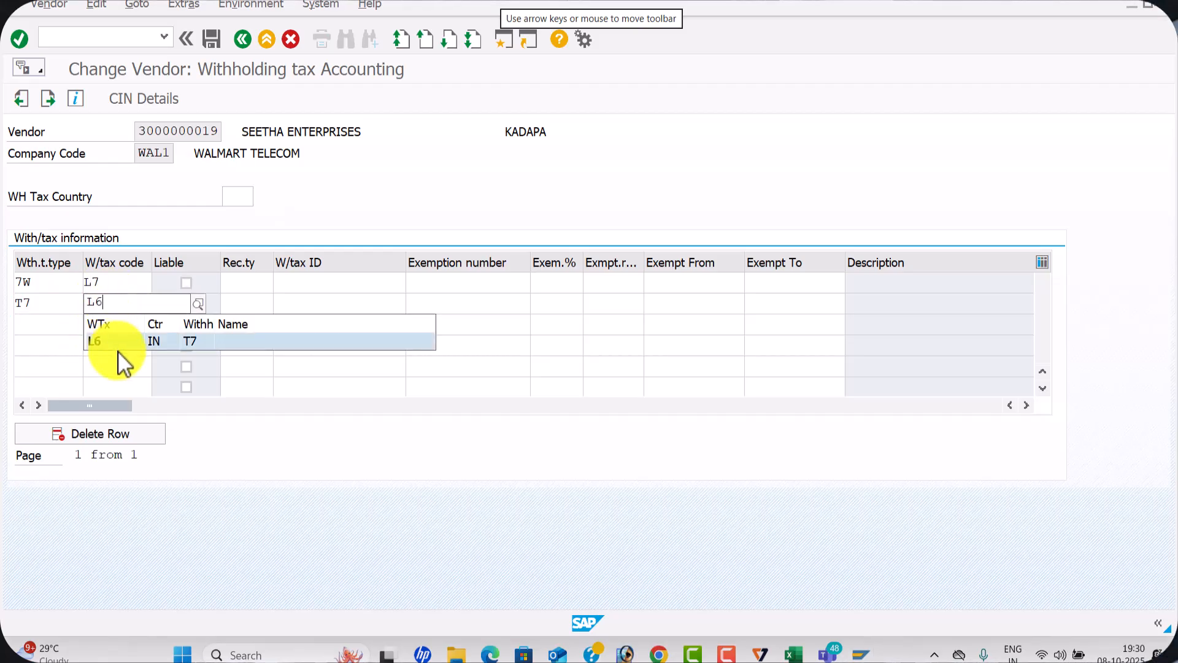
click(119, 345)
Mark both withholding tax rows as liable with recipient type CO, and set the withholding tax country to IN
click(185, 284)
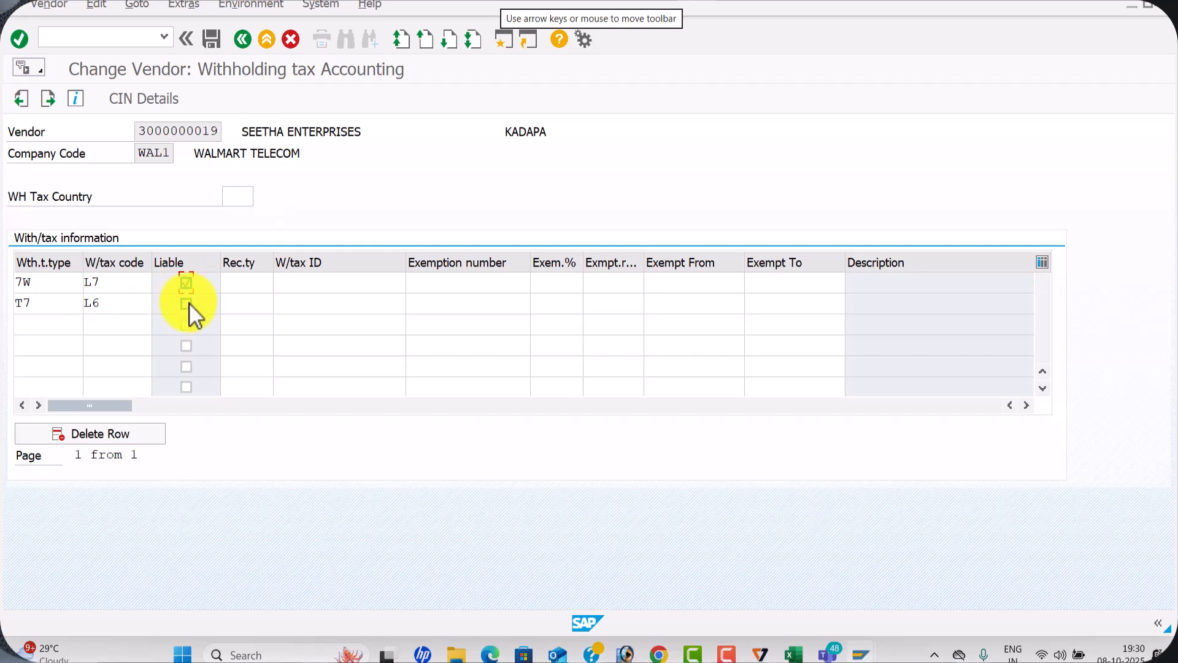
click(251, 283)
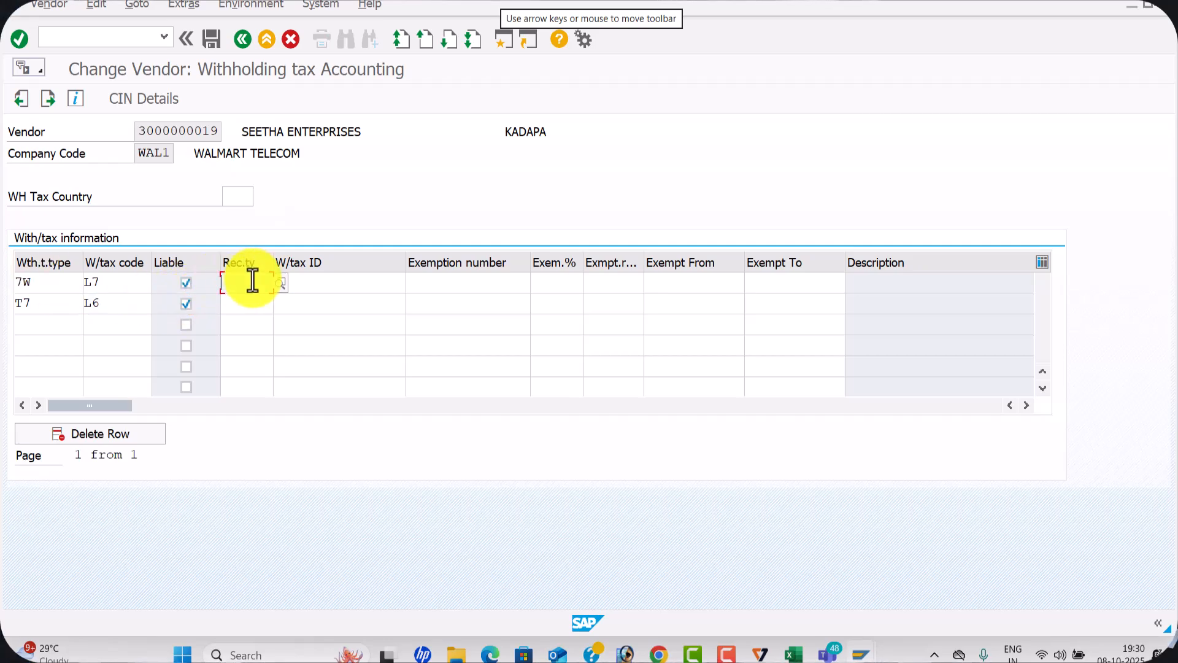
click(251, 288)
click(246, 304)
click(248, 321)
click(244, 194)
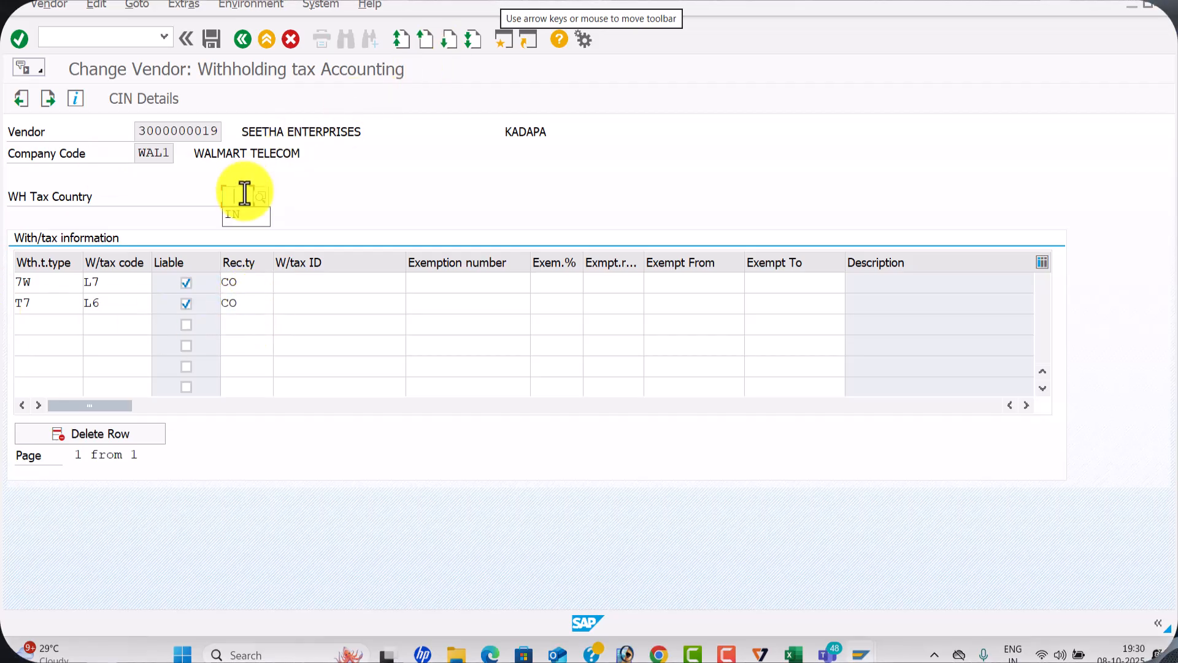
click(246, 214)
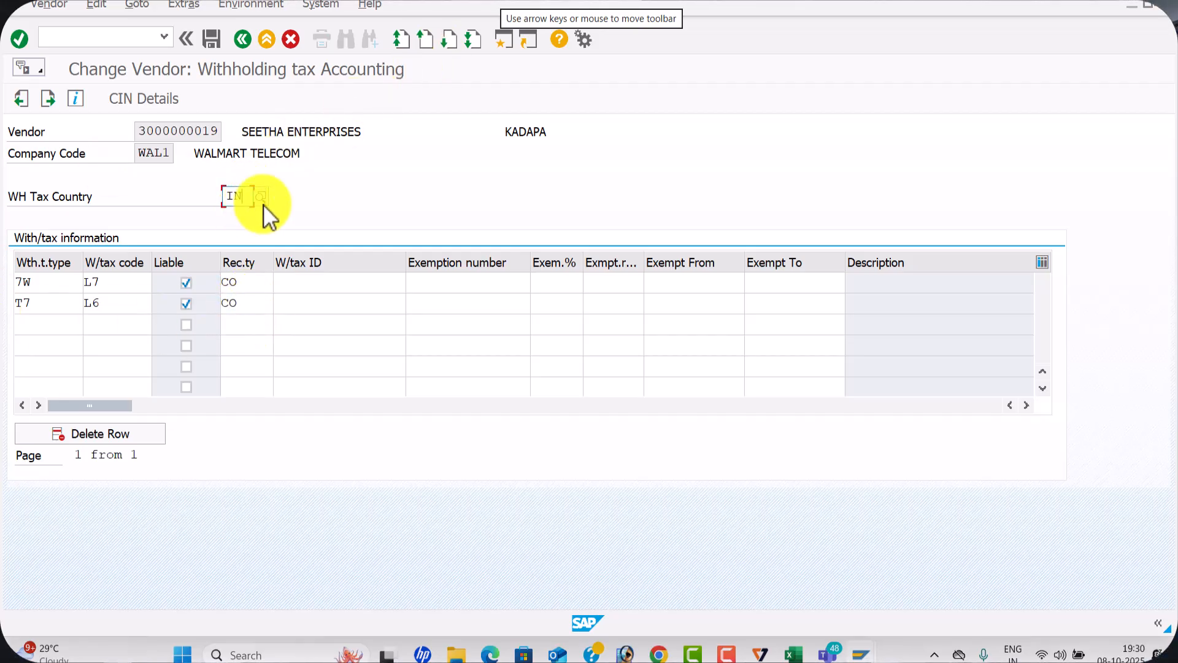
Open the vendor's CIN details and enter the PAN number in the withholding tax data
click(150, 98)
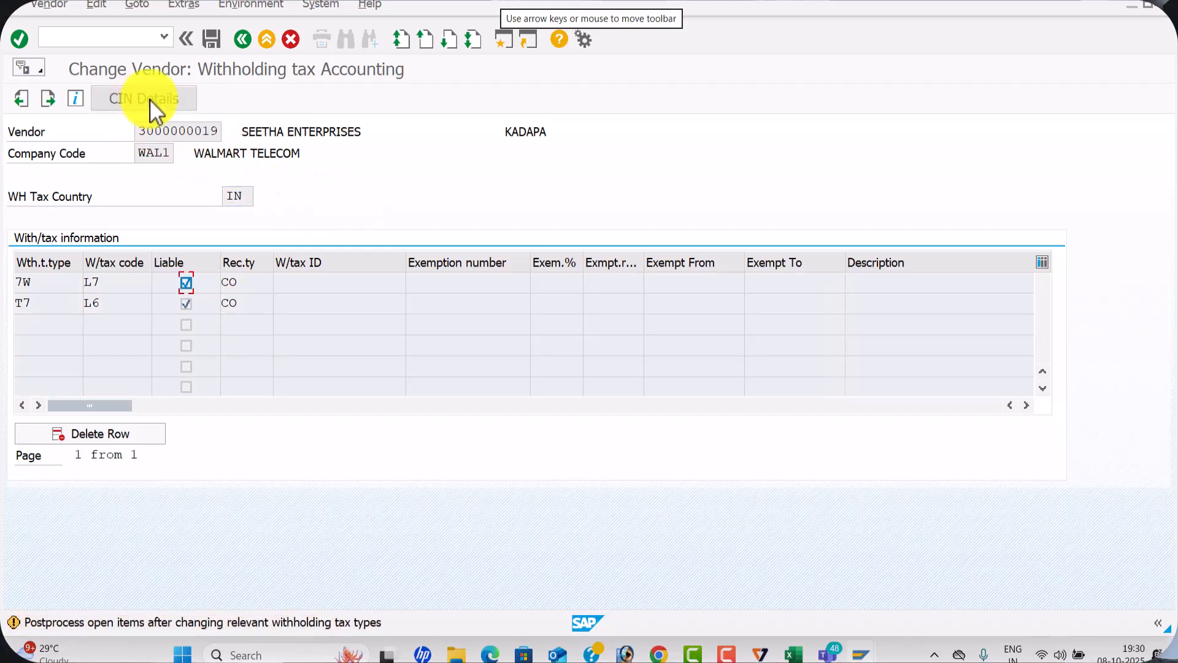
key(Down)
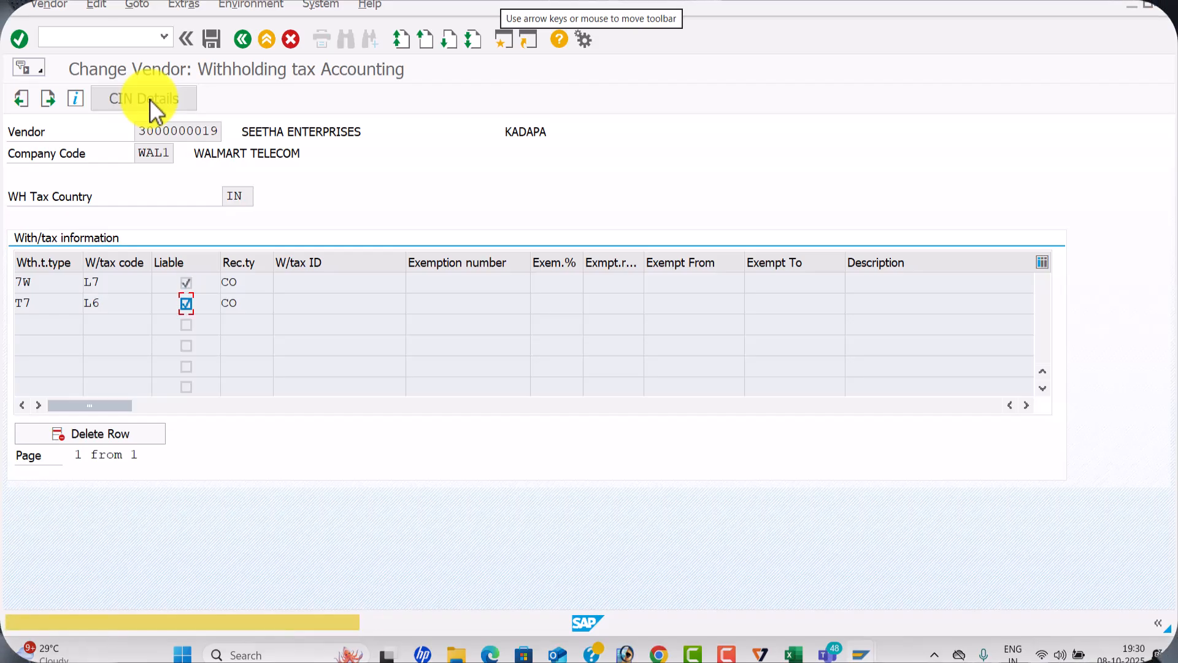
click(150, 98)
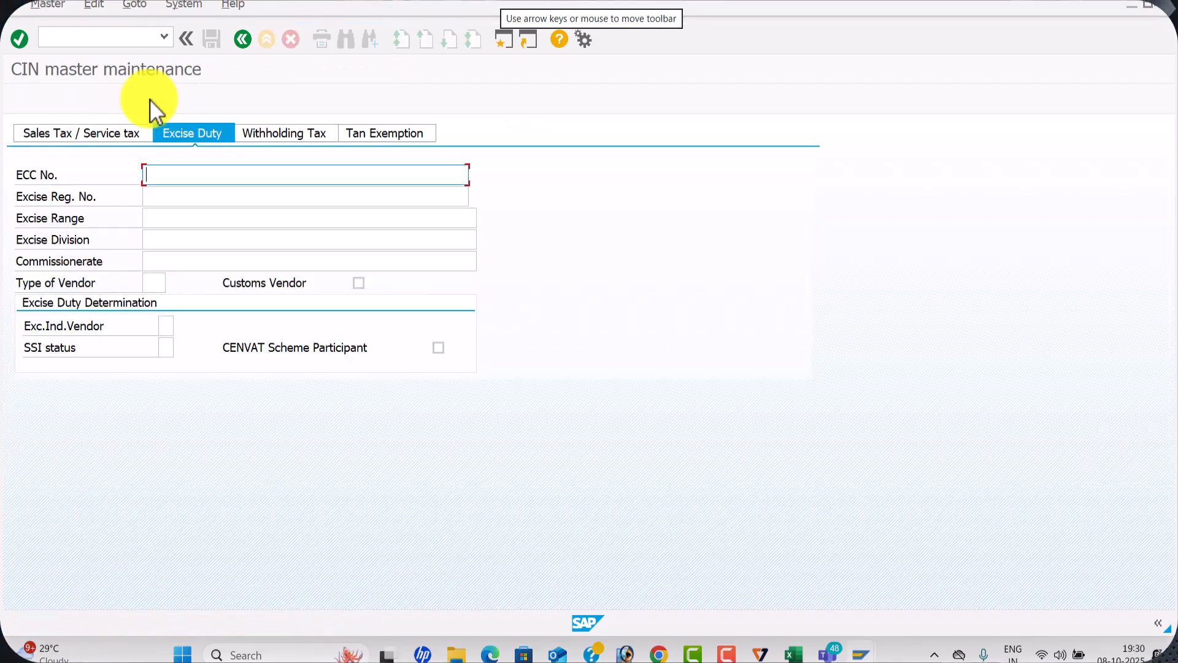
click(288, 135)
click(221, 175)
click(201, 194)
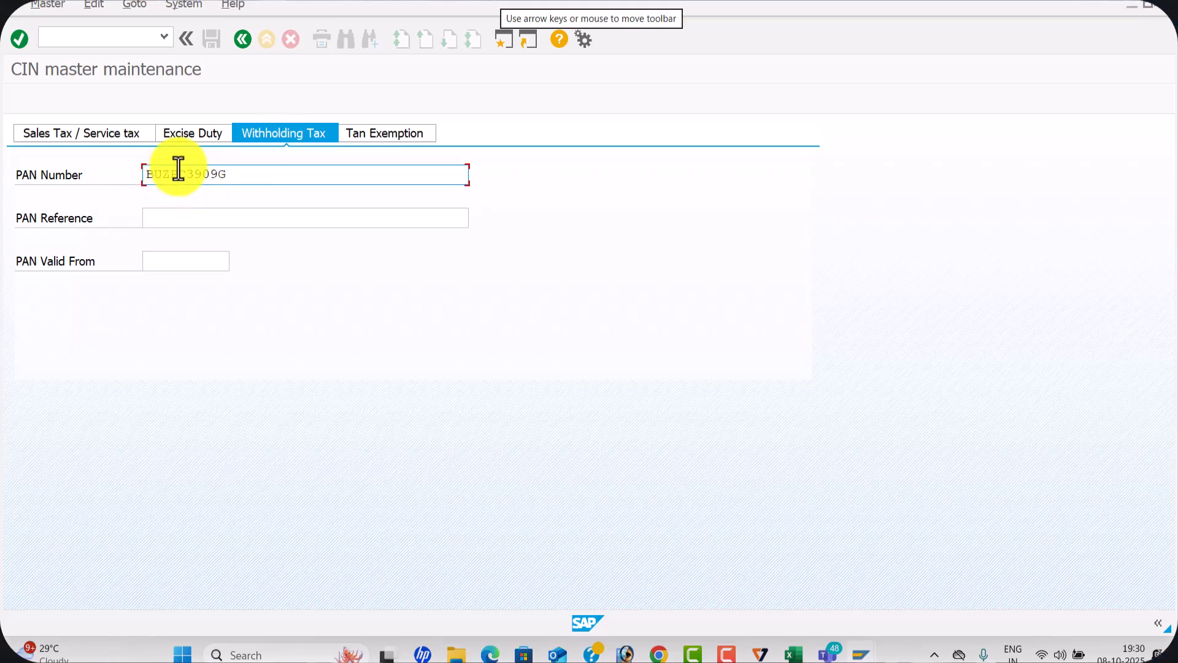
Return to the vendor's withholding tax accounting data, check the tax type descriptions, and save the vendor changes
click(243, 39)
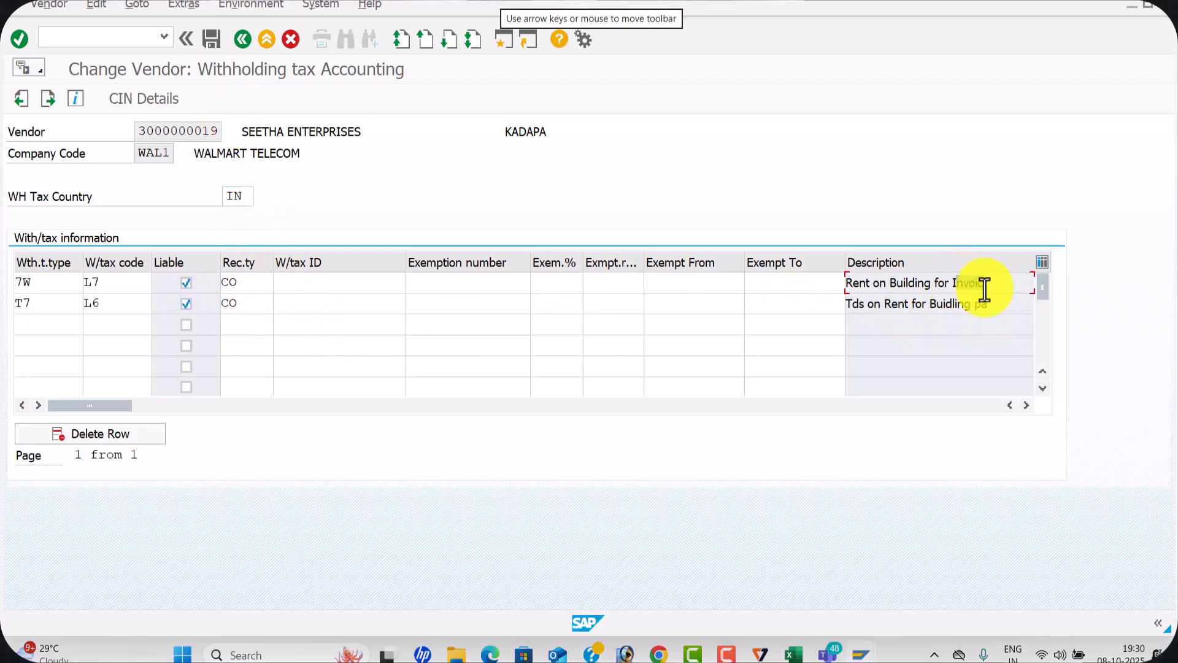
drag(993, 305, 839, 291)
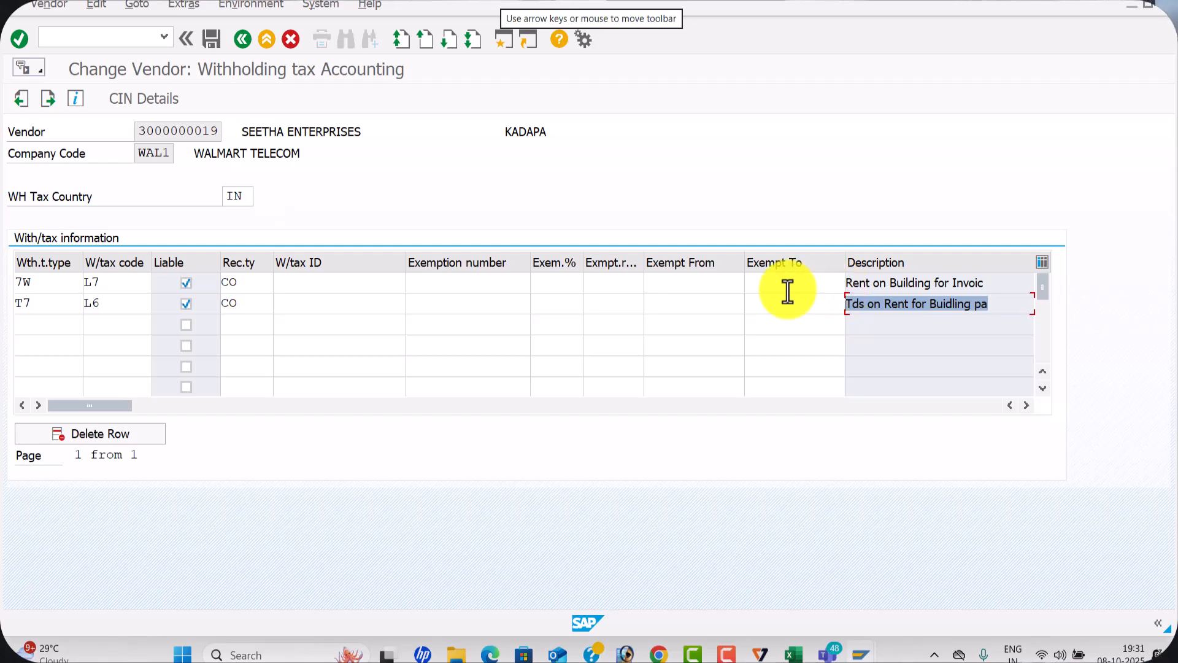
click(213, 36)
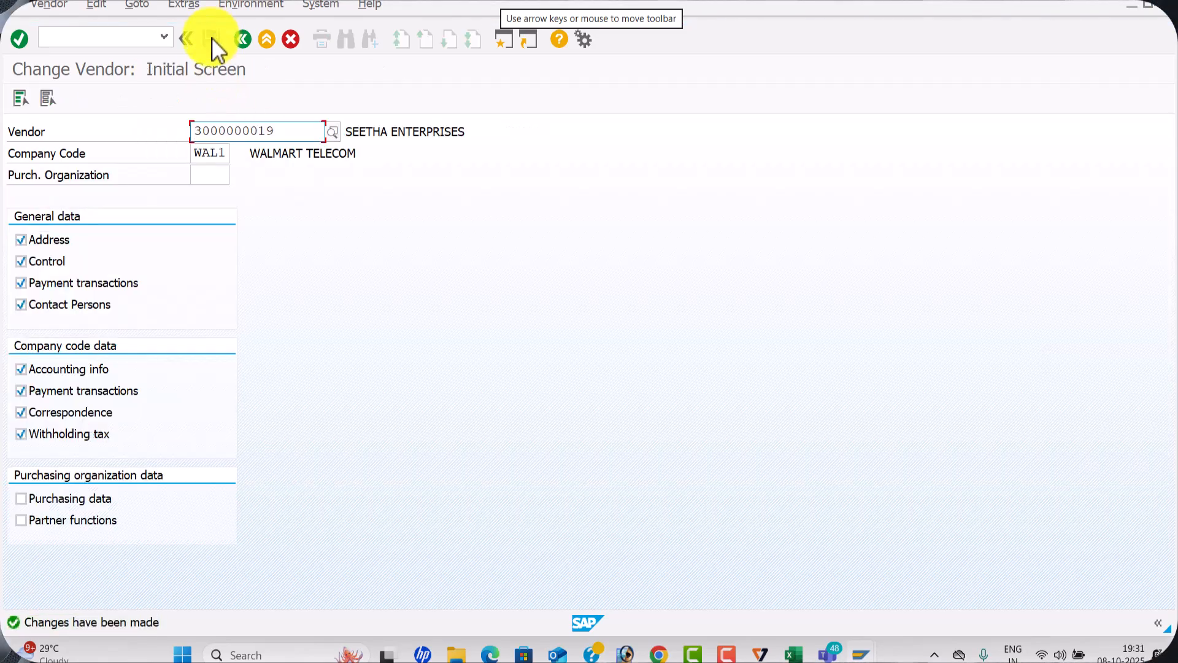
Copy transaction code FB60 from the Excel configuration checklist and open the Enter Vendor Invoice transaction in SAP
key(alt+Tab)
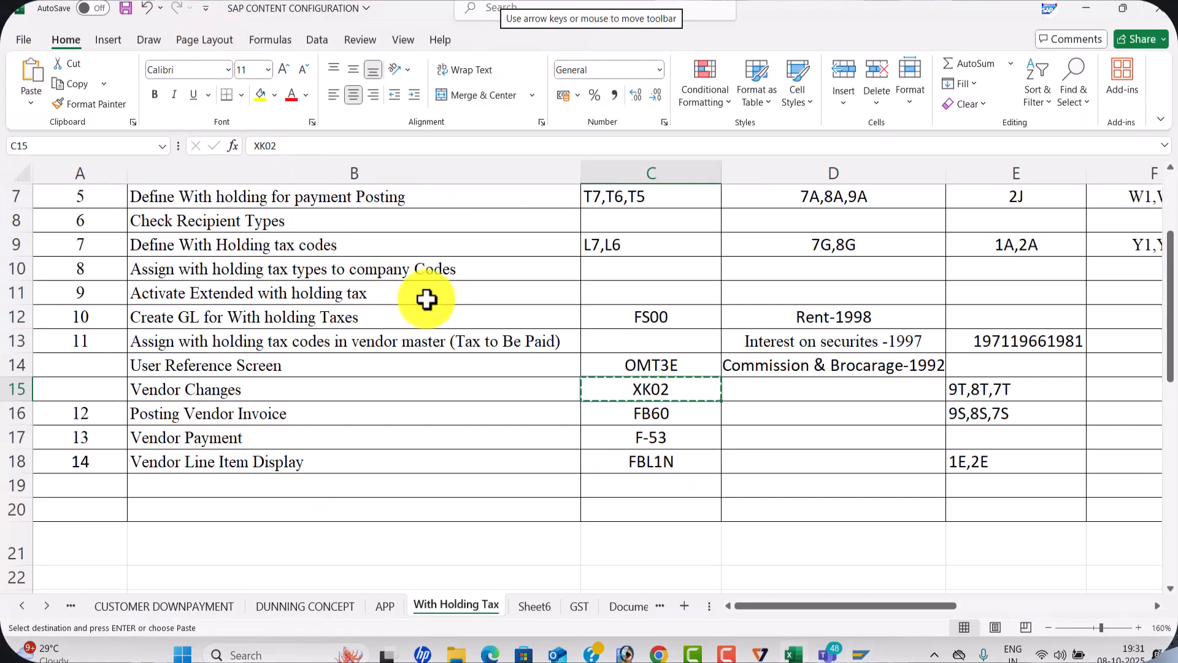
key(Escape)
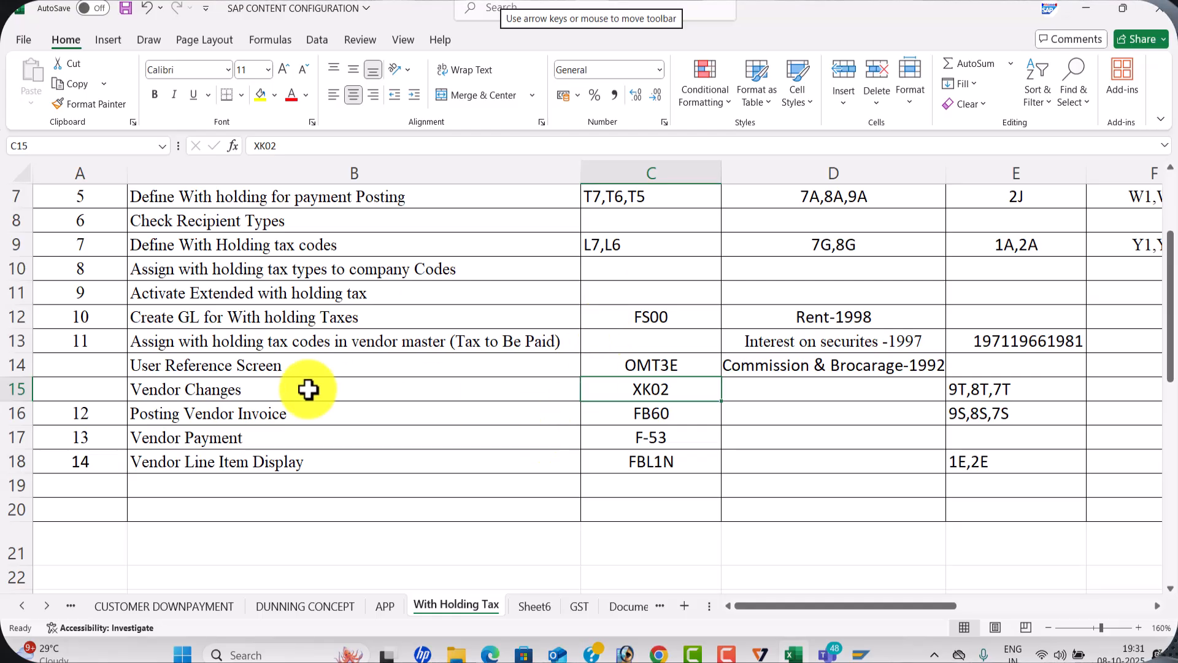
click(707, 414)
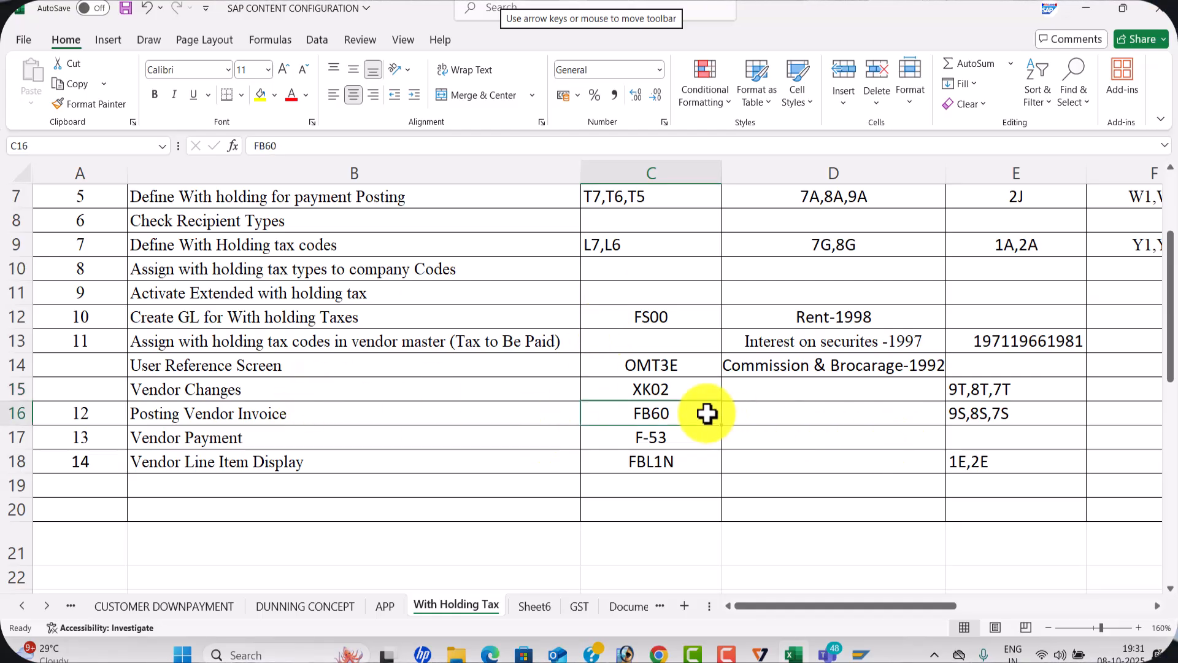
key(alt+Tab)
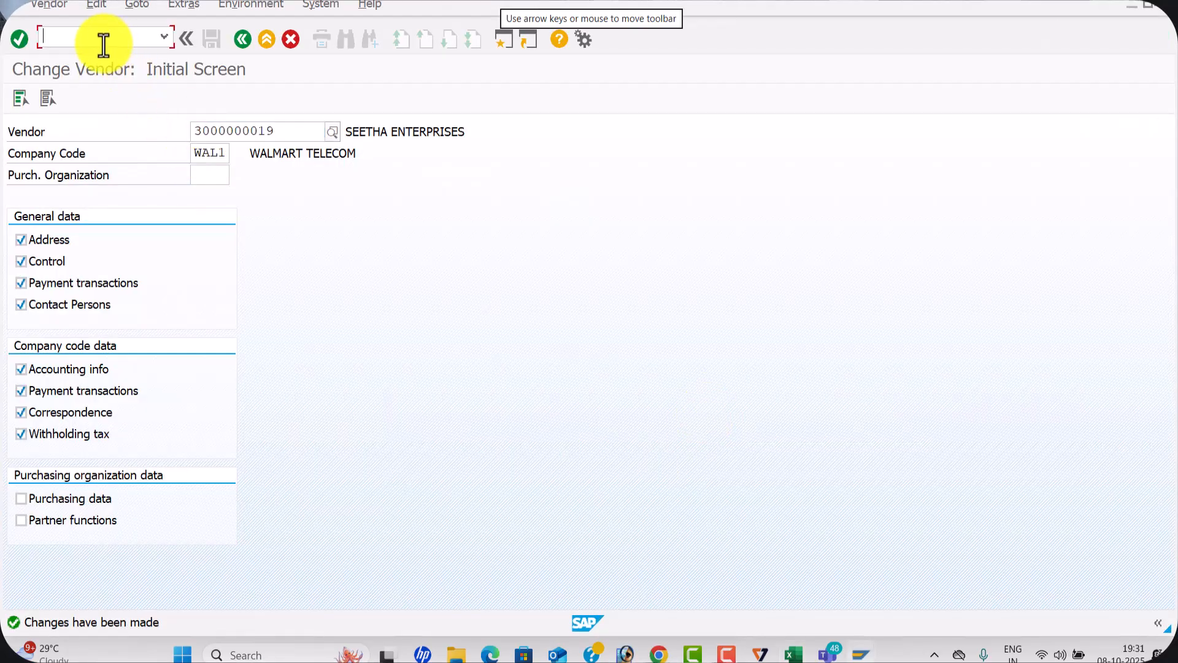
key(Return)
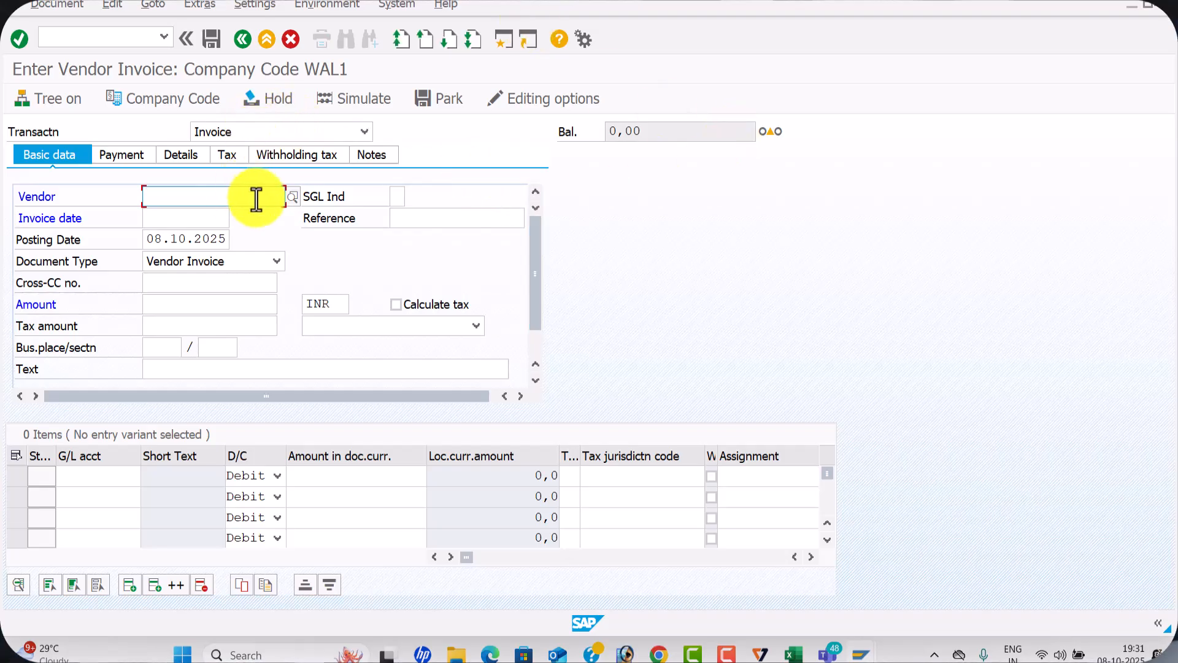
Select vendor SEETHA ENTERPRISES for the invoice and enter invoice date 08.10.2025 with reference TDS01
click(289, 196)
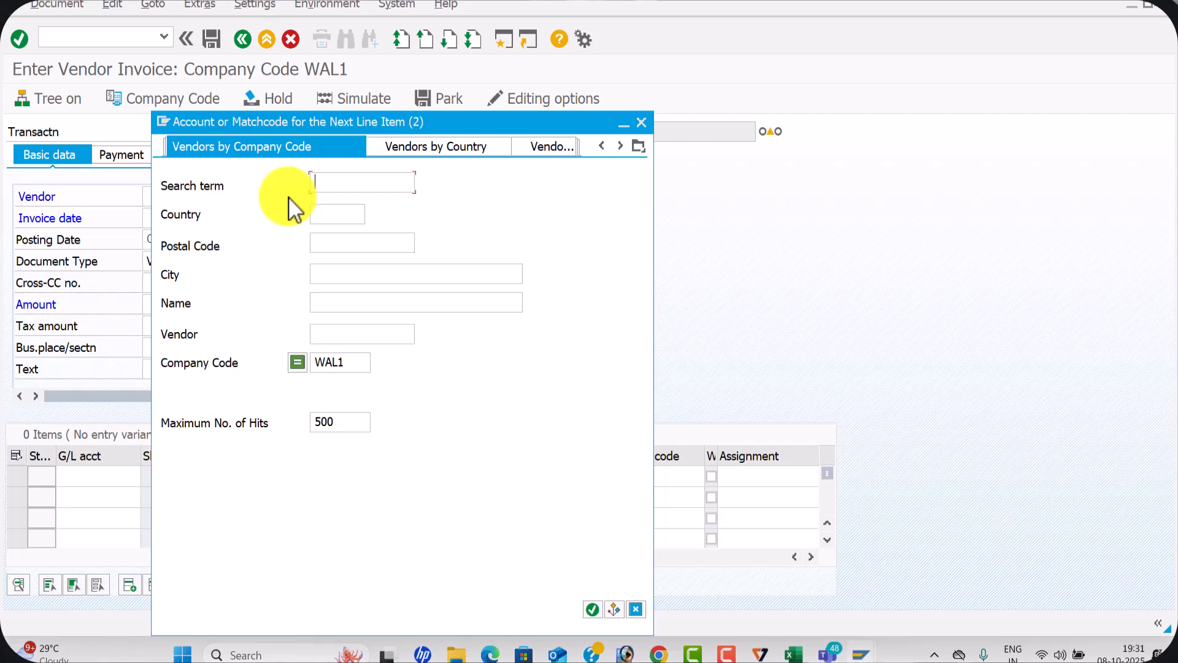
key(Return)
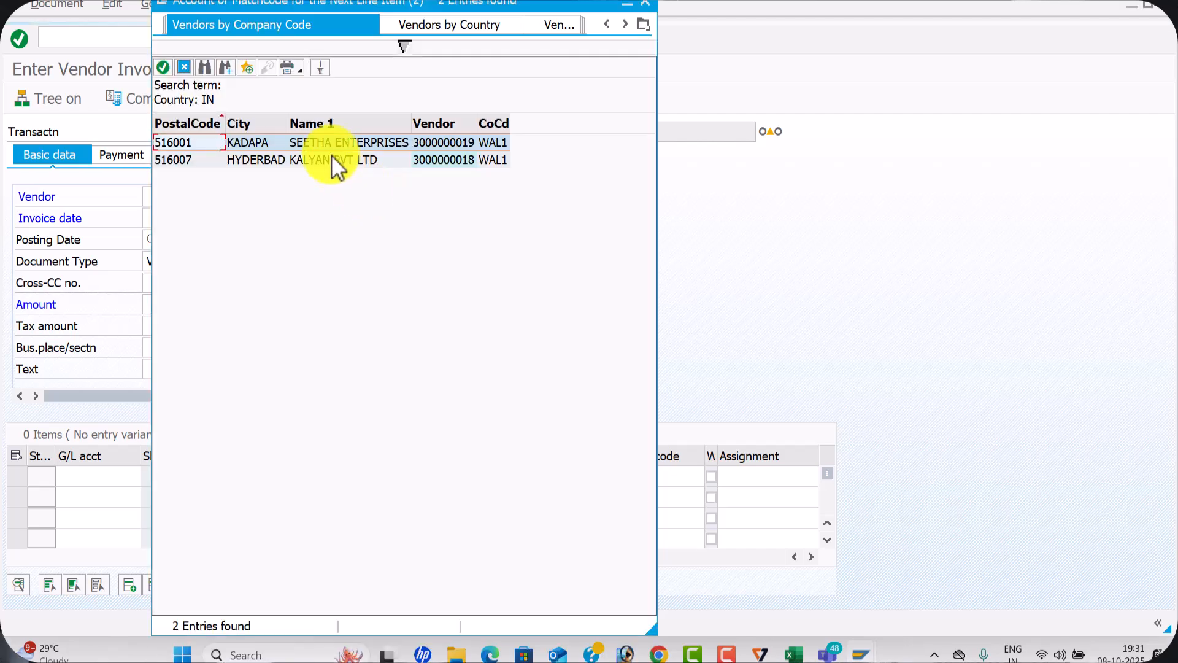
double_click(334, 145)
click(167, 219)
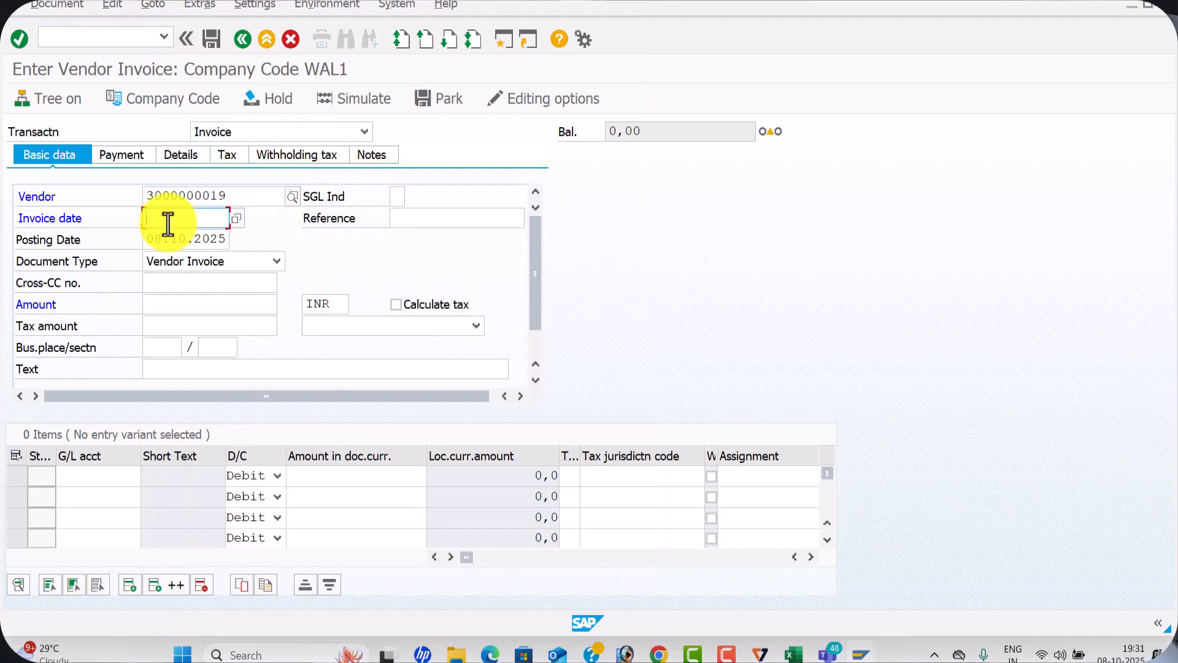
text(08)
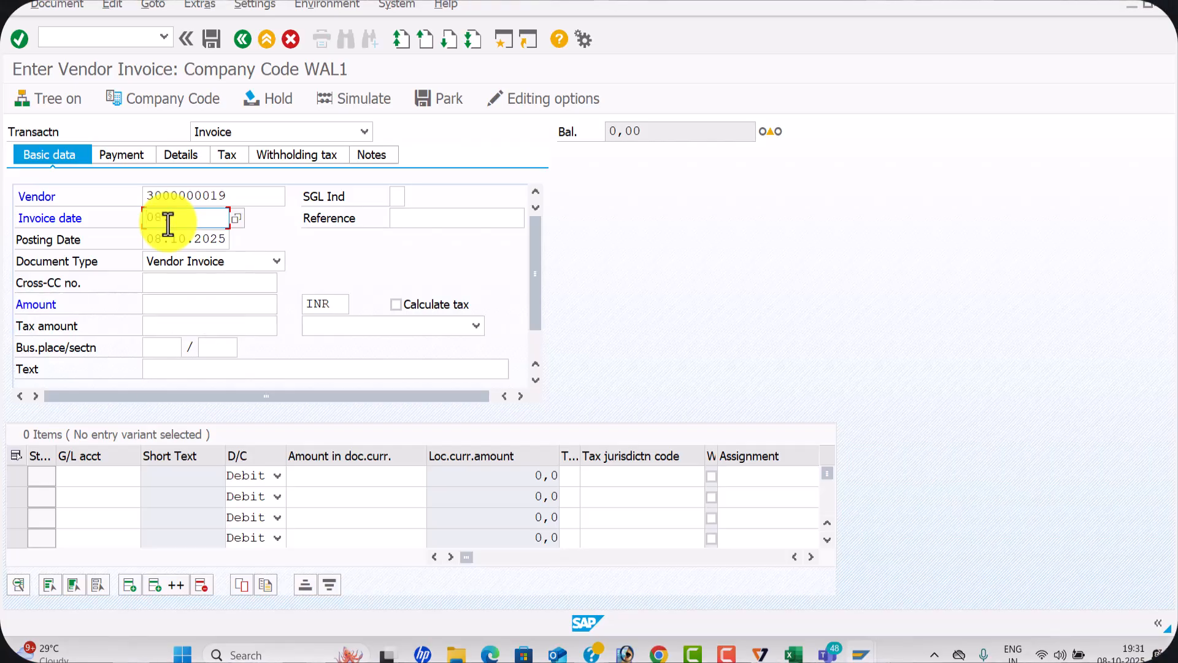
text(.10.2025)
key(Tab)
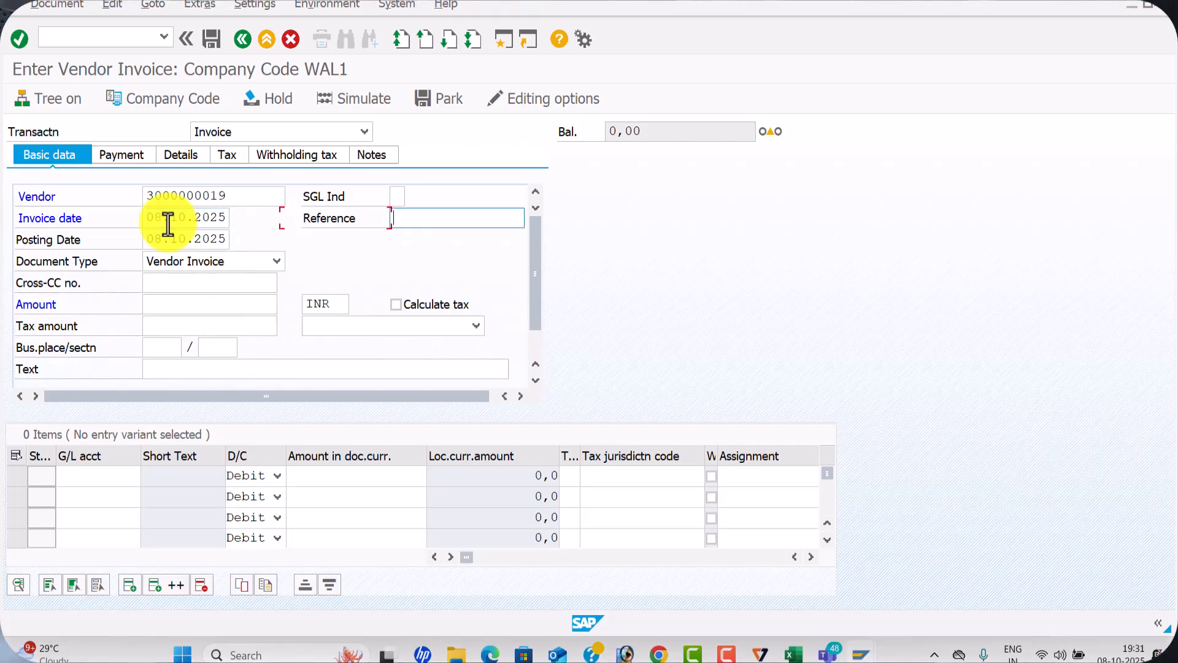
text(TD)
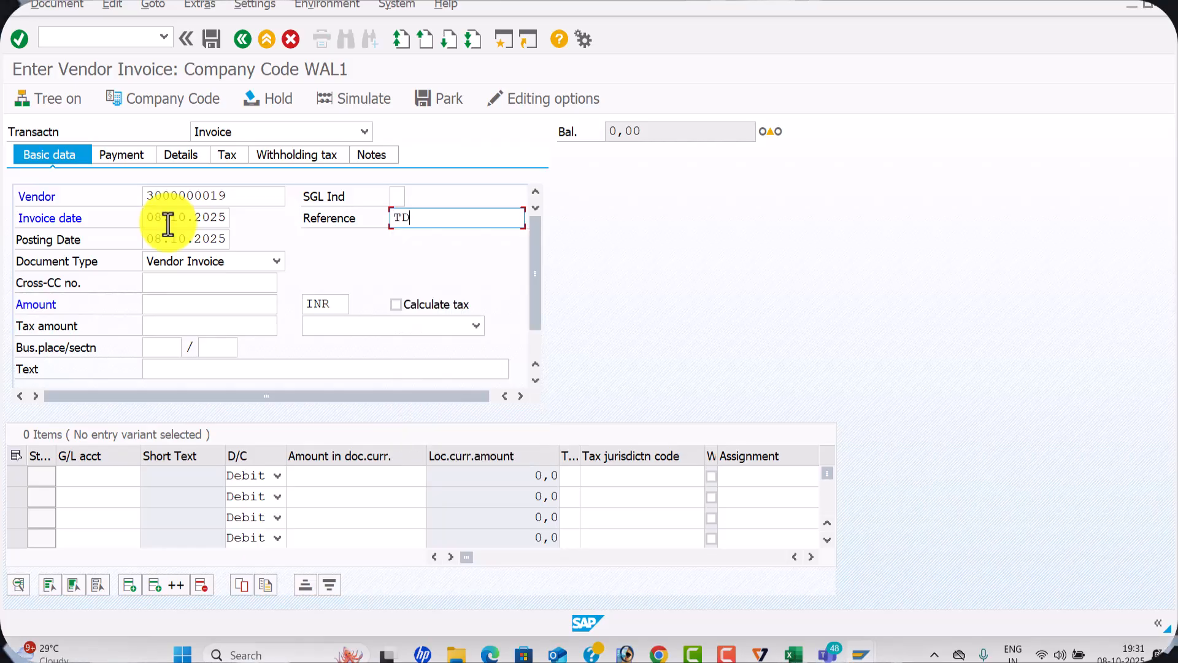
text(S01)
Set the vendor invoice amount to 50000 INR and its header text to VENDOR INVOICE
key(Tab)
key(Tab)
key(Tab)
key(Tab)
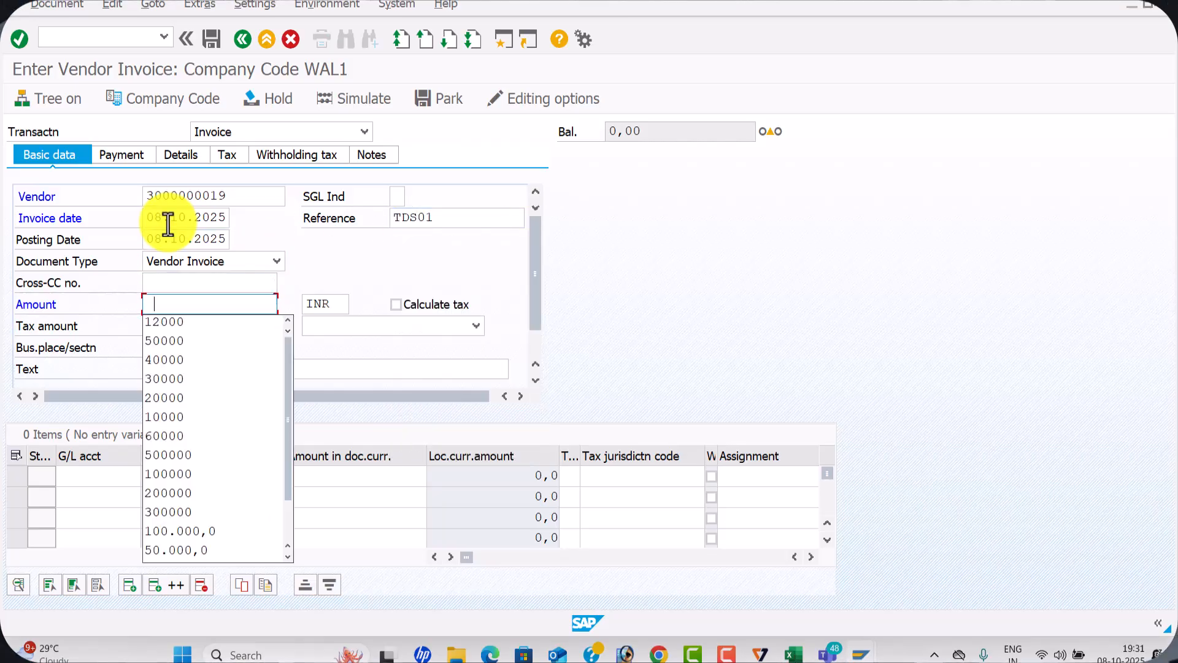
text(5)
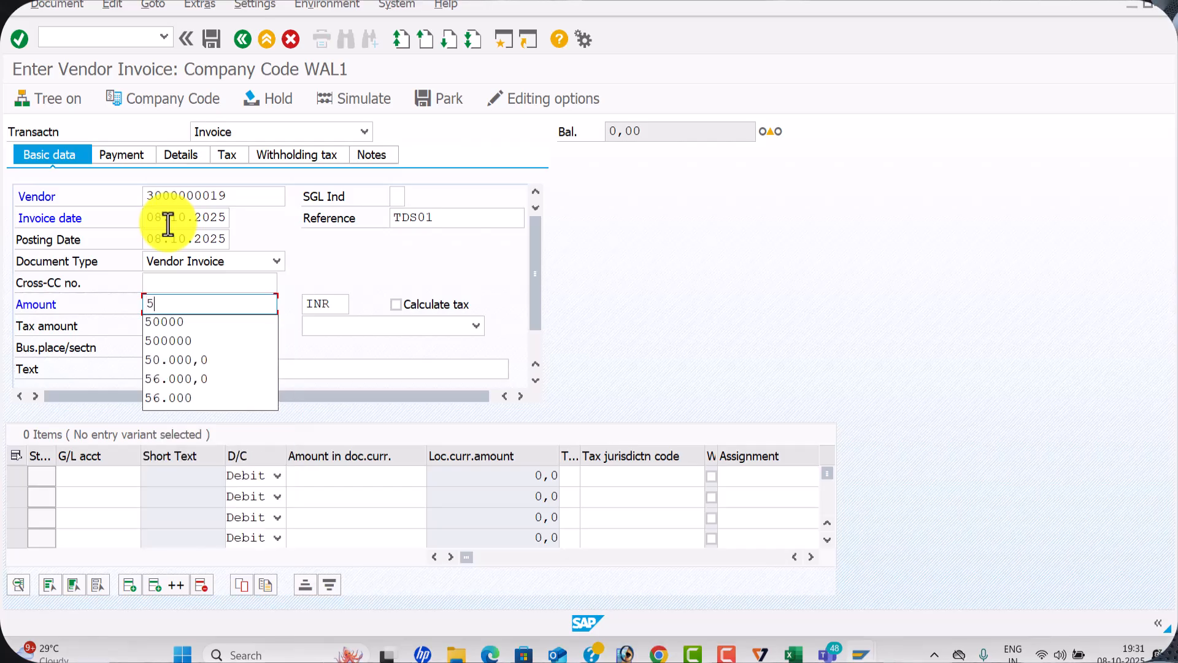
text(0000)
key(Tab)
key(Tab)
key(Tab)
key(Tab)
key(Tab)
key(Down)
key(Tab)
key(Tab)
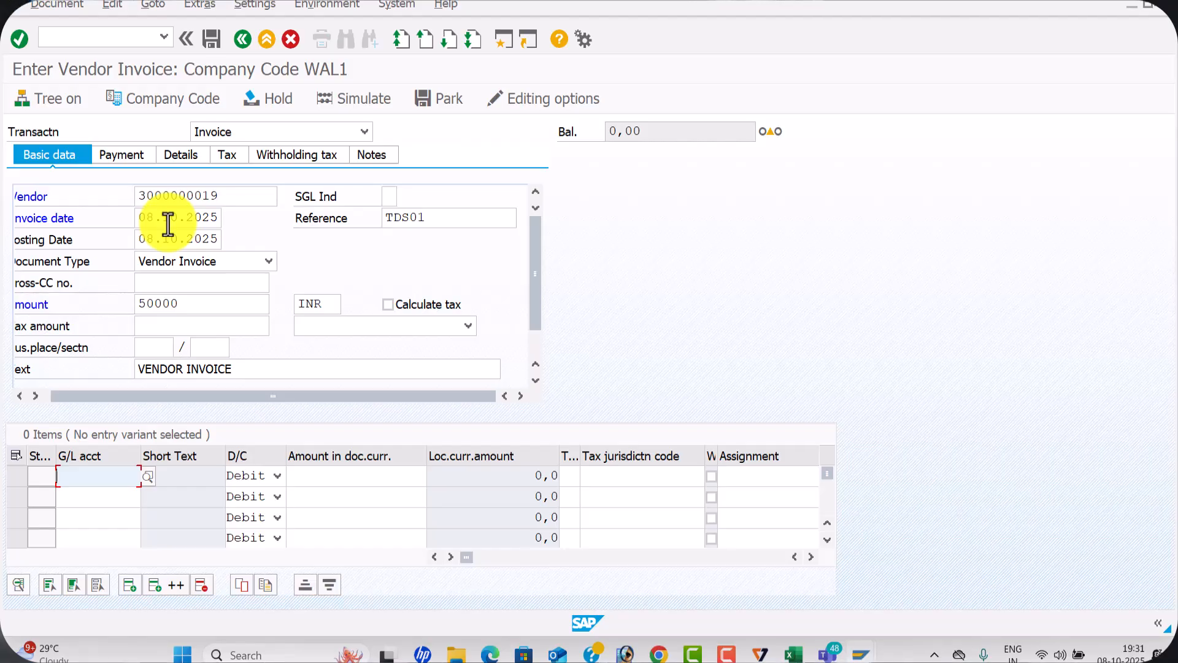
Fill the first line item with G/L account 400001 (Rent), a debit of 50000 and text Rent A/c
click(149, 482)
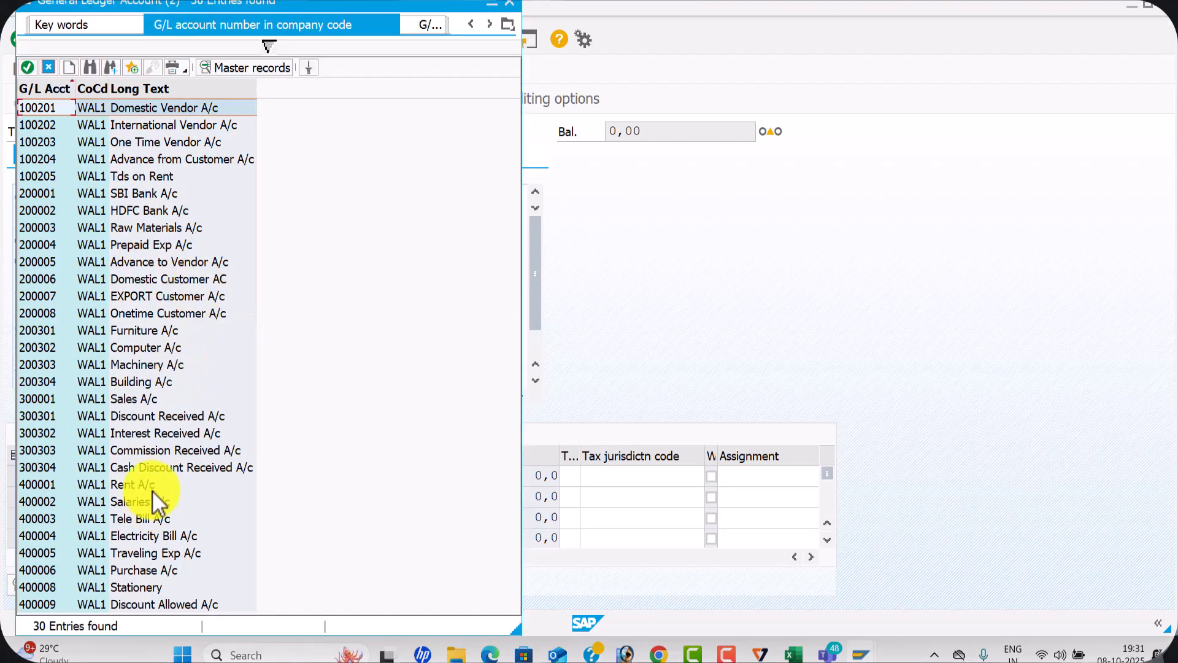
double_click(150, 485)
click(405, 482)
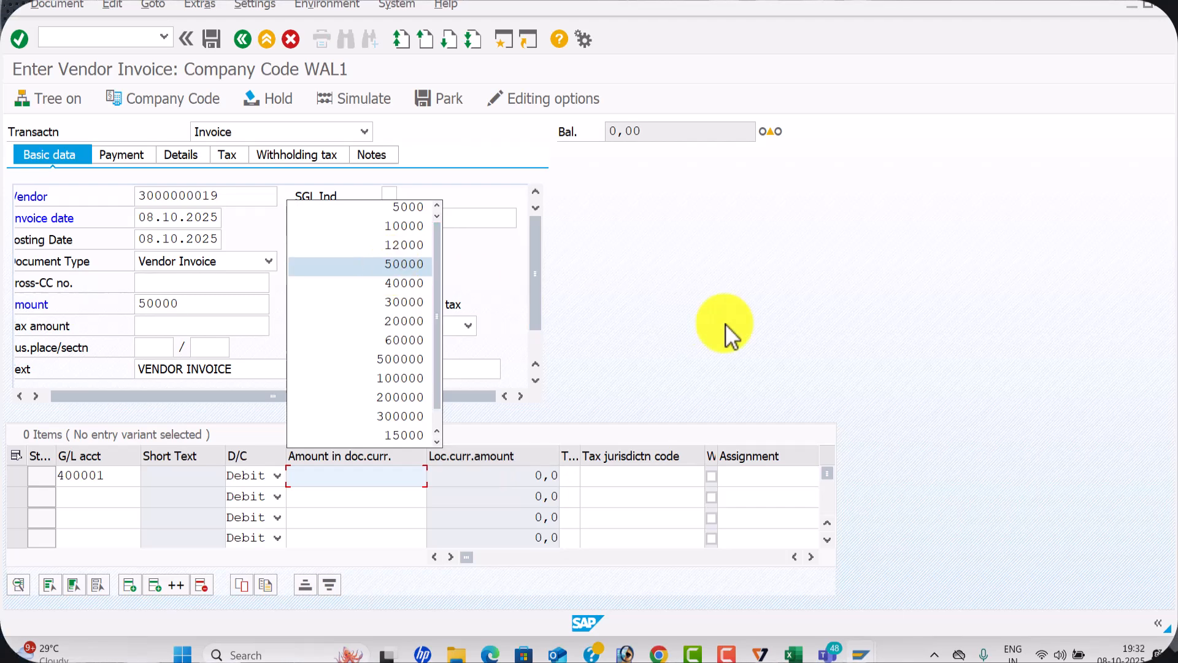
key(Return)
key(Tab)
key(Tab)
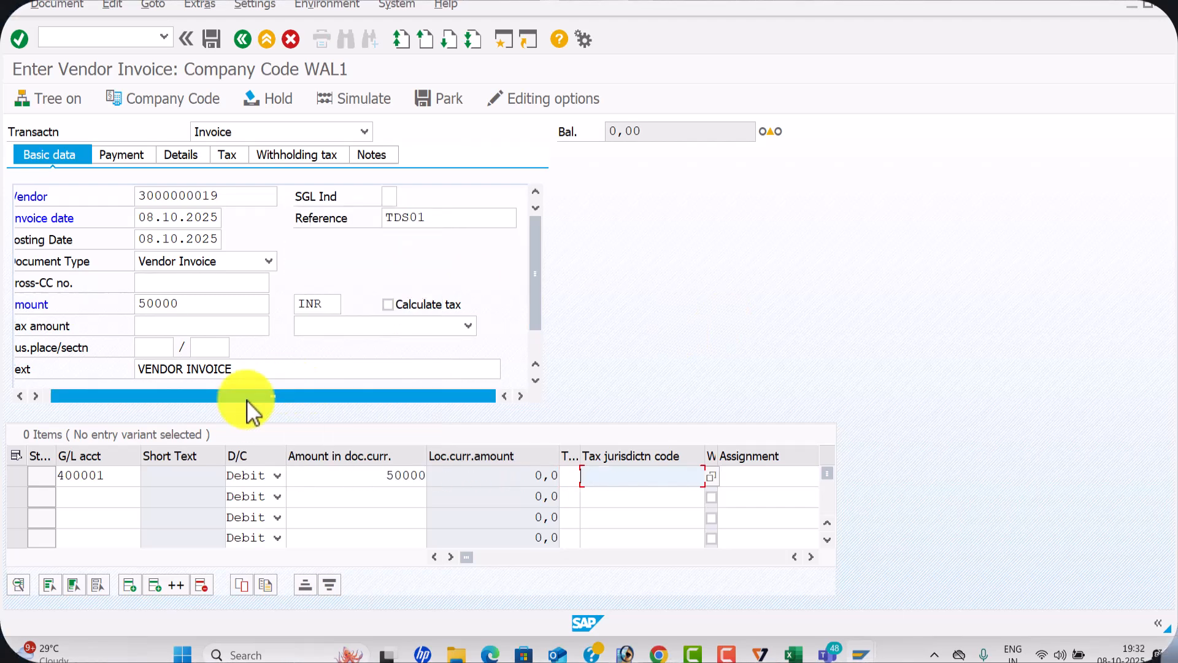
key(Tab)
key(Tab)
key(Tab)
key(Tab)
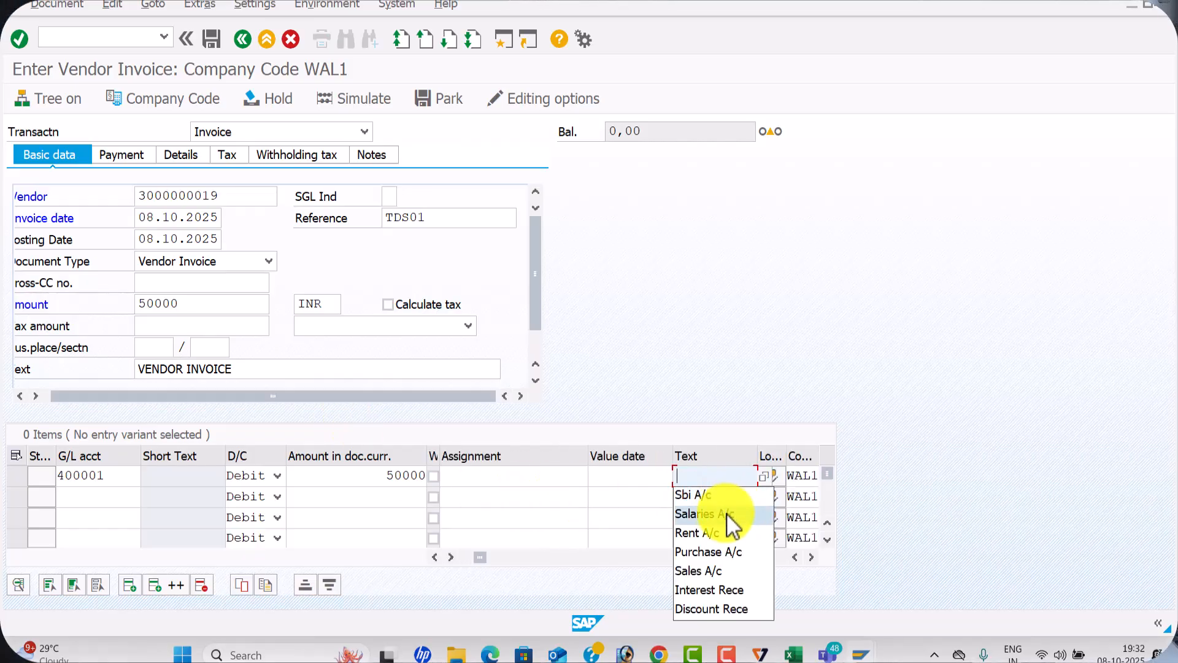
click(719, 536)
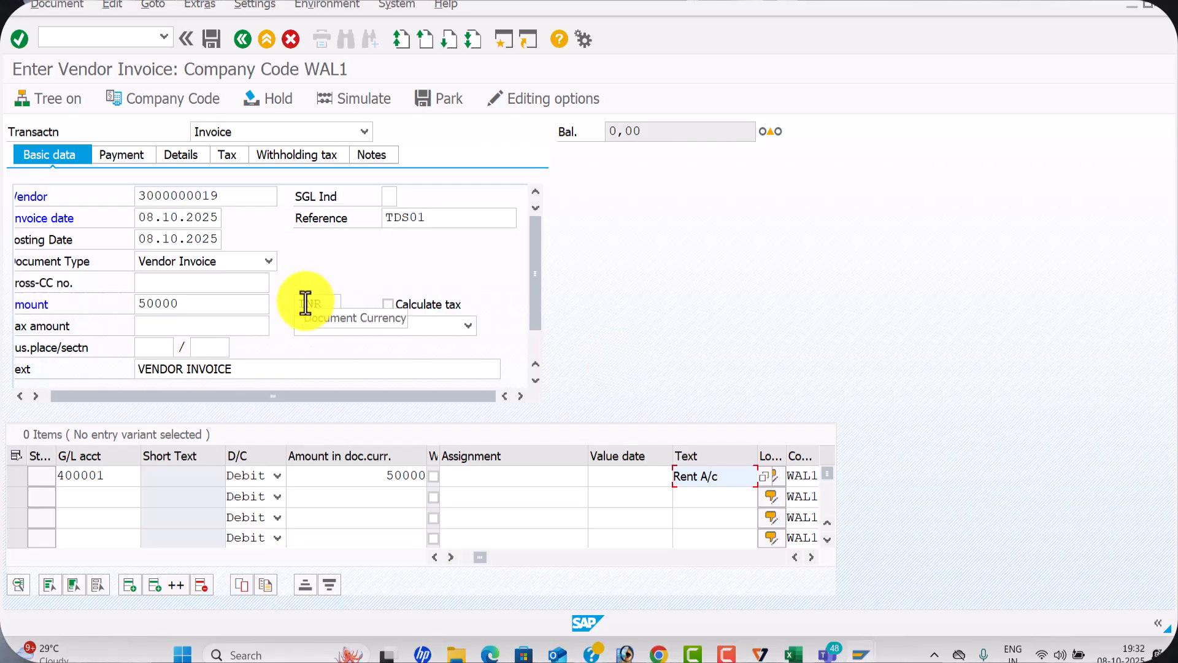
Check the invoice's withholding tax data and simulate the posting, accepting the section code information
click(303, 157)
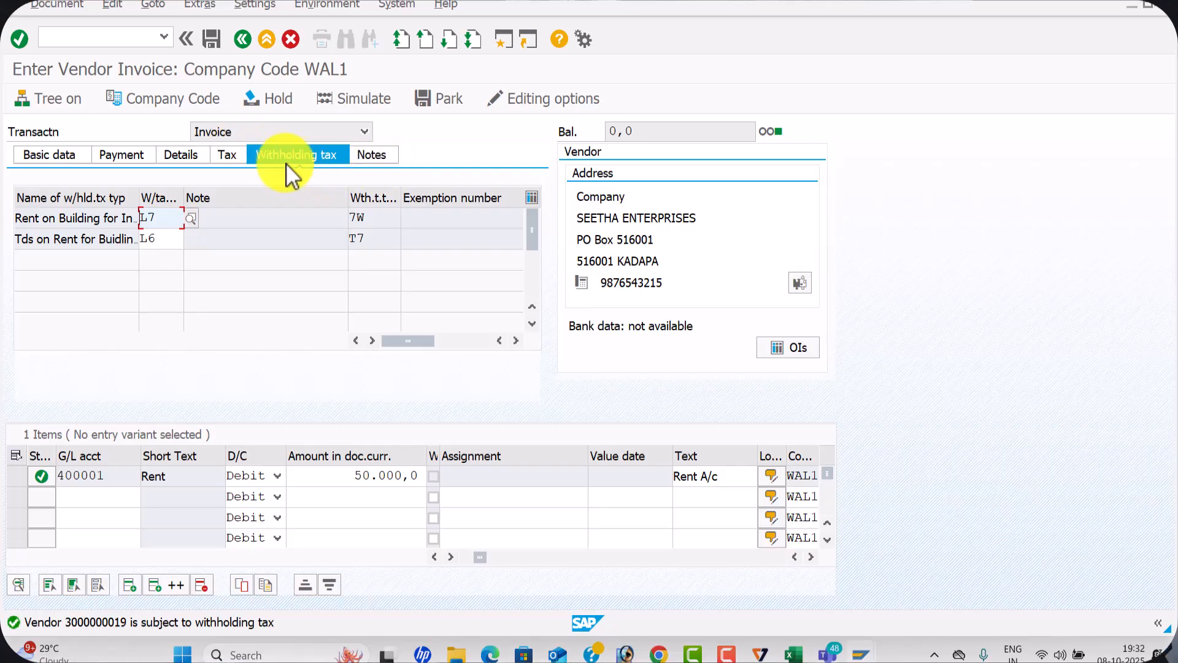
click(61, 153)
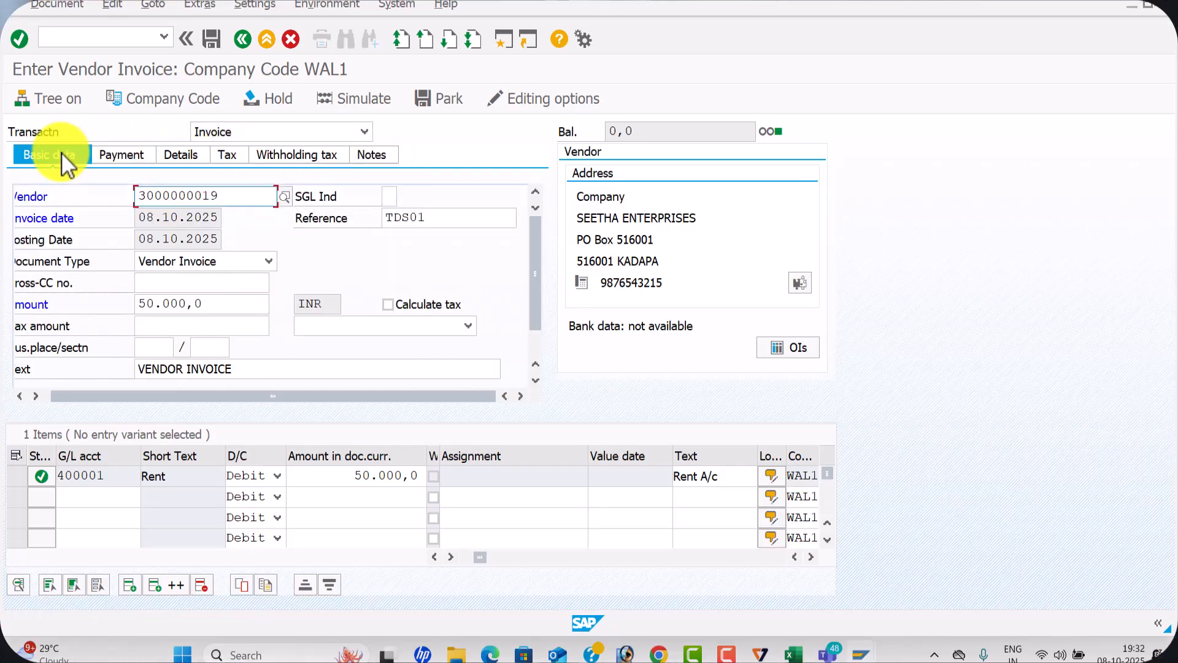
click(367, 103)
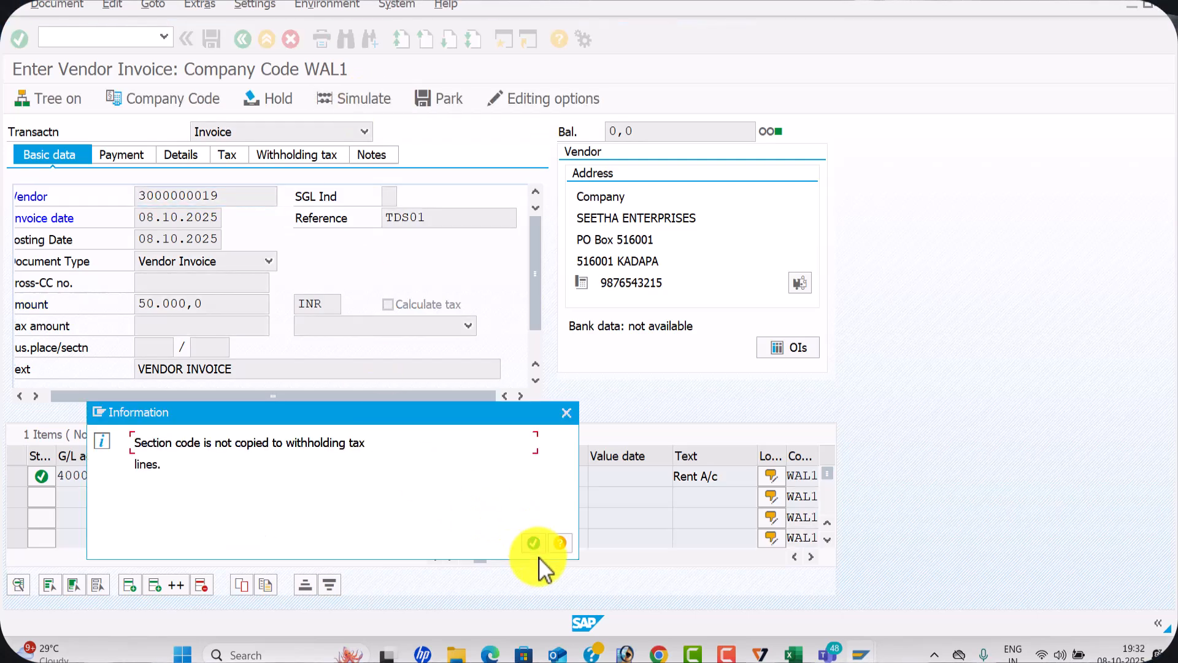
click(533, 543)
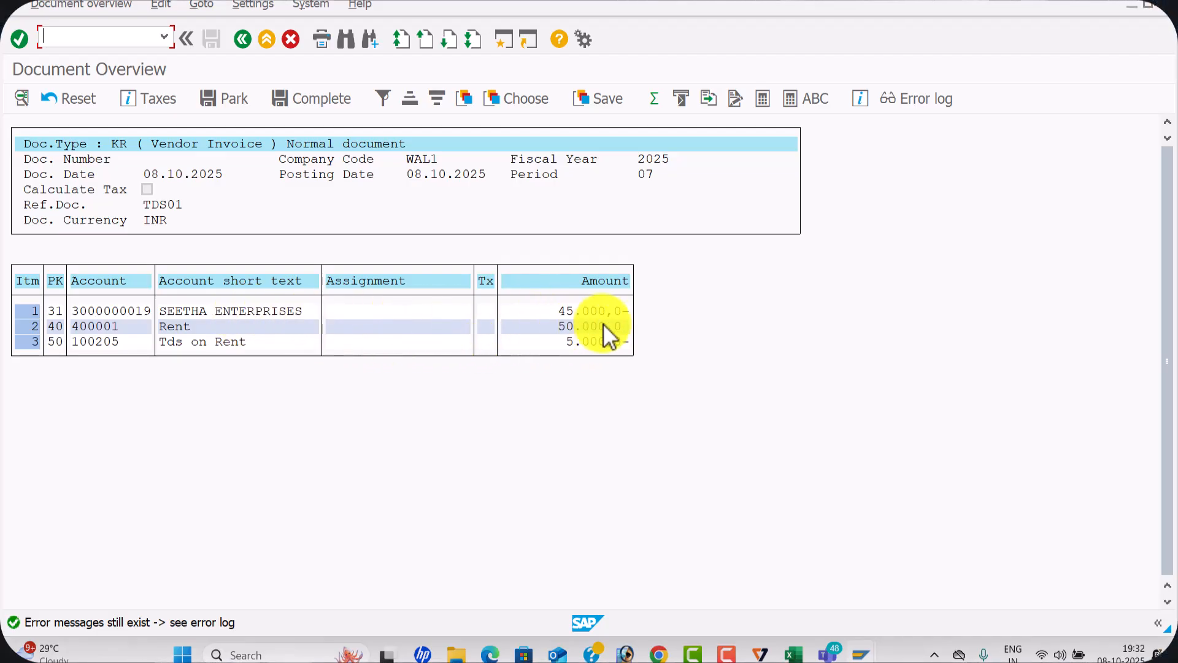
Add the text Rent A/c to the Tds on Rent line item and try to post the invoice
double_click(248, 340)
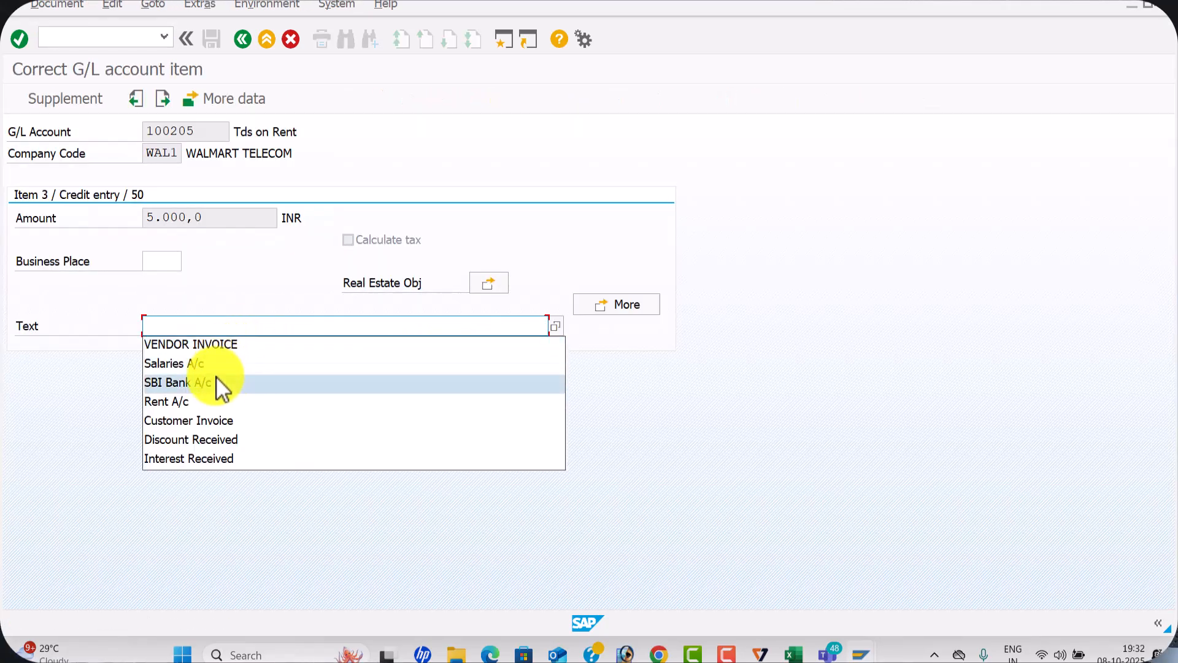
click(215, 406)
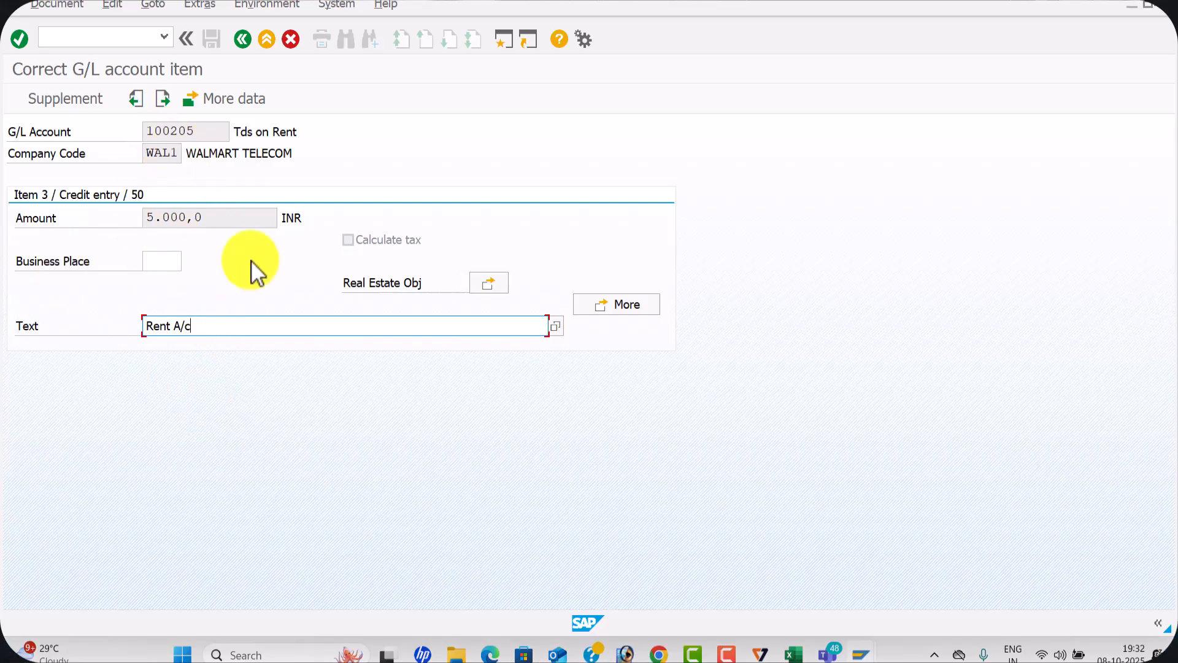
click(243, 44)
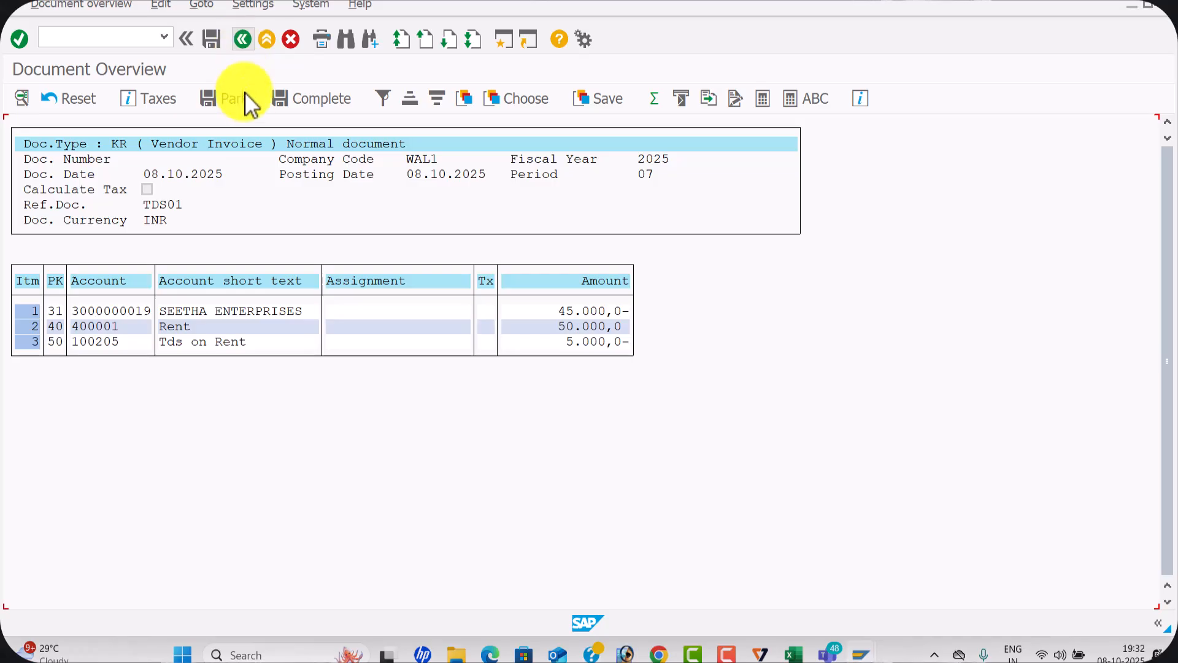
click(219, 42)
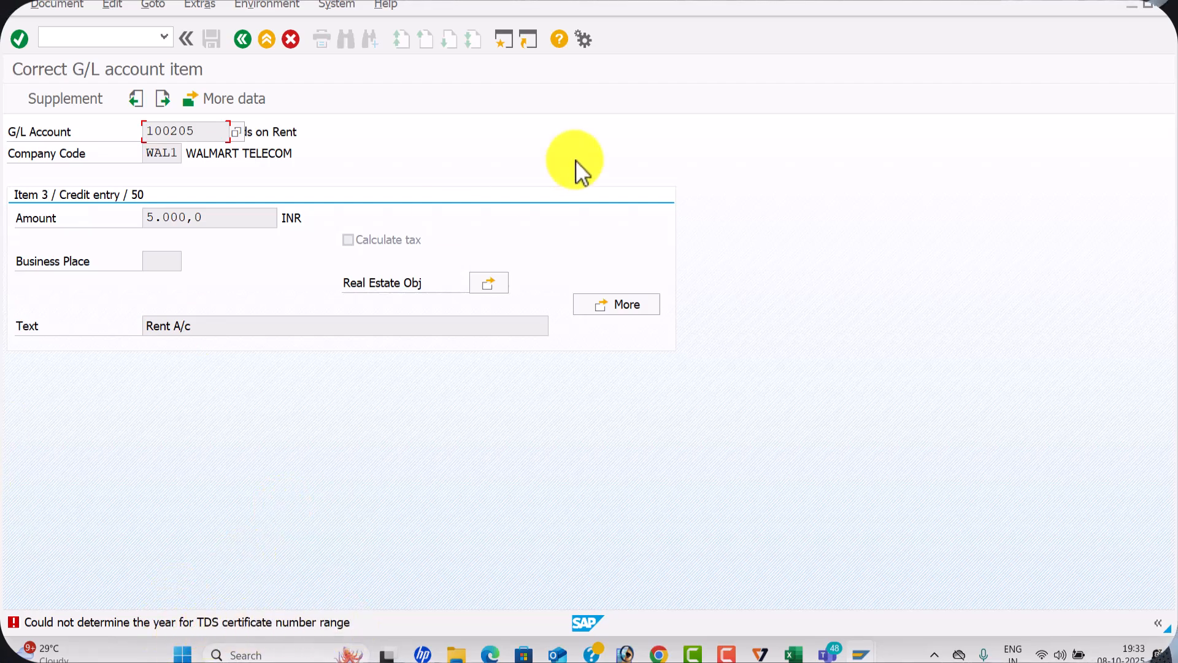
Switch to the SAP configuration session, return to the IMG structure and collapse Financial Accounting (New)
key(alt+Tab)
key(alt+Tab)
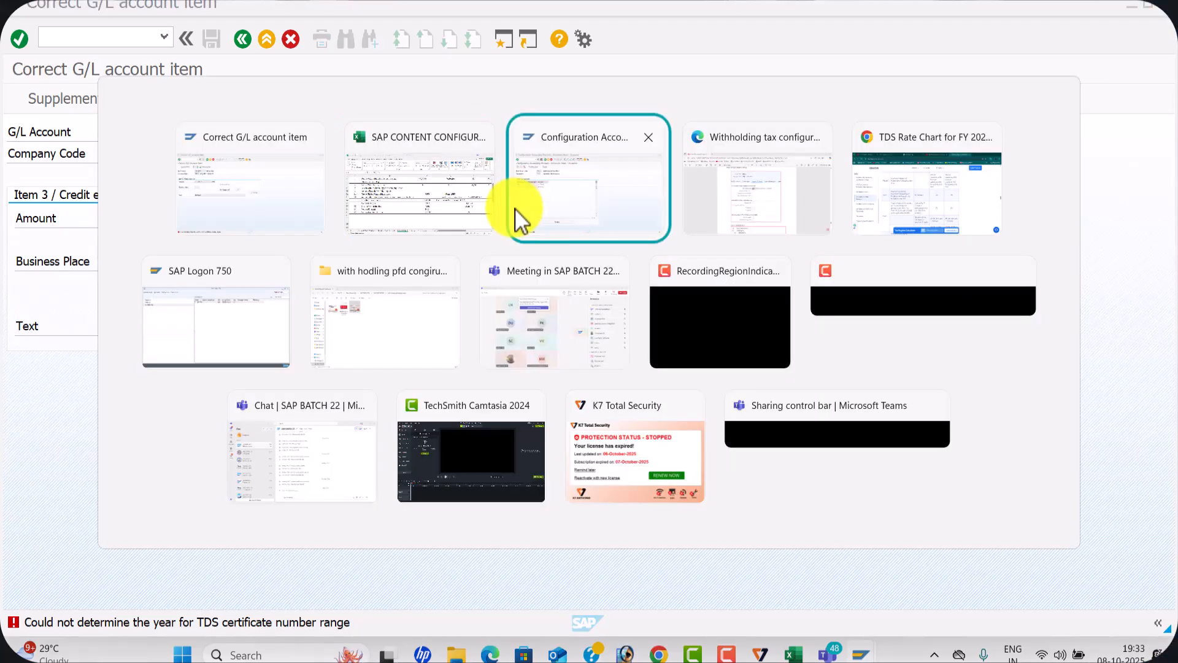
click(247, 42)
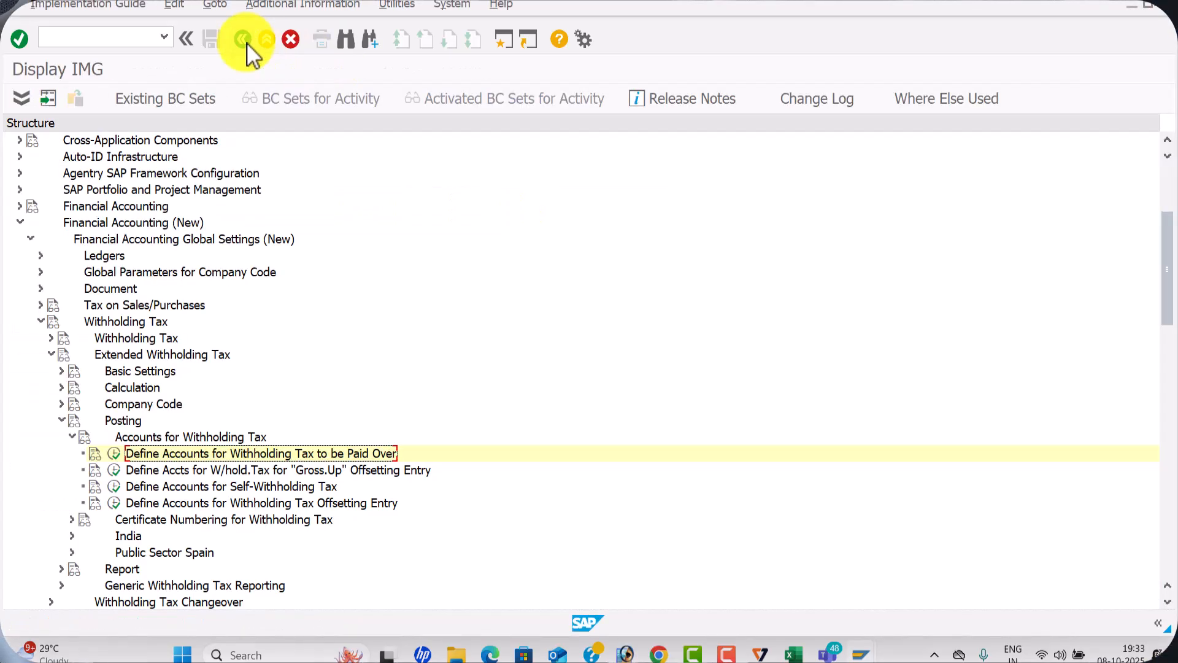
click(19, 223)
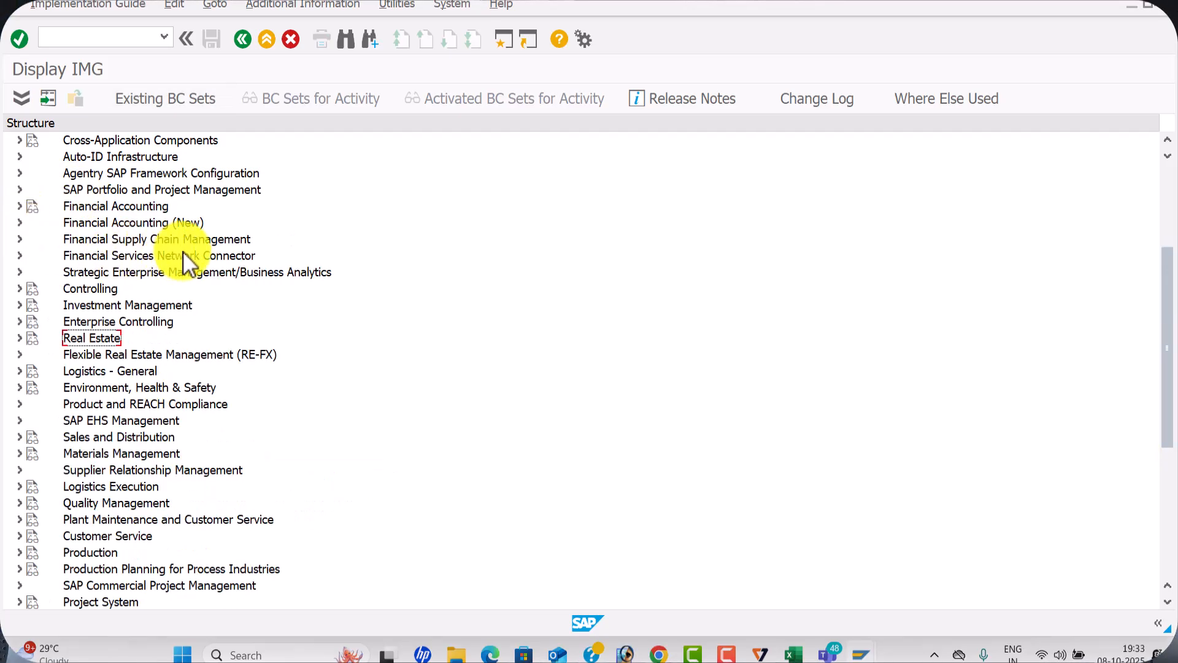
Open Maintain Company Code Settings in the IMG under Logistics - General, Tax on Goods Movements, India, Basic Settings
click(19, 371)
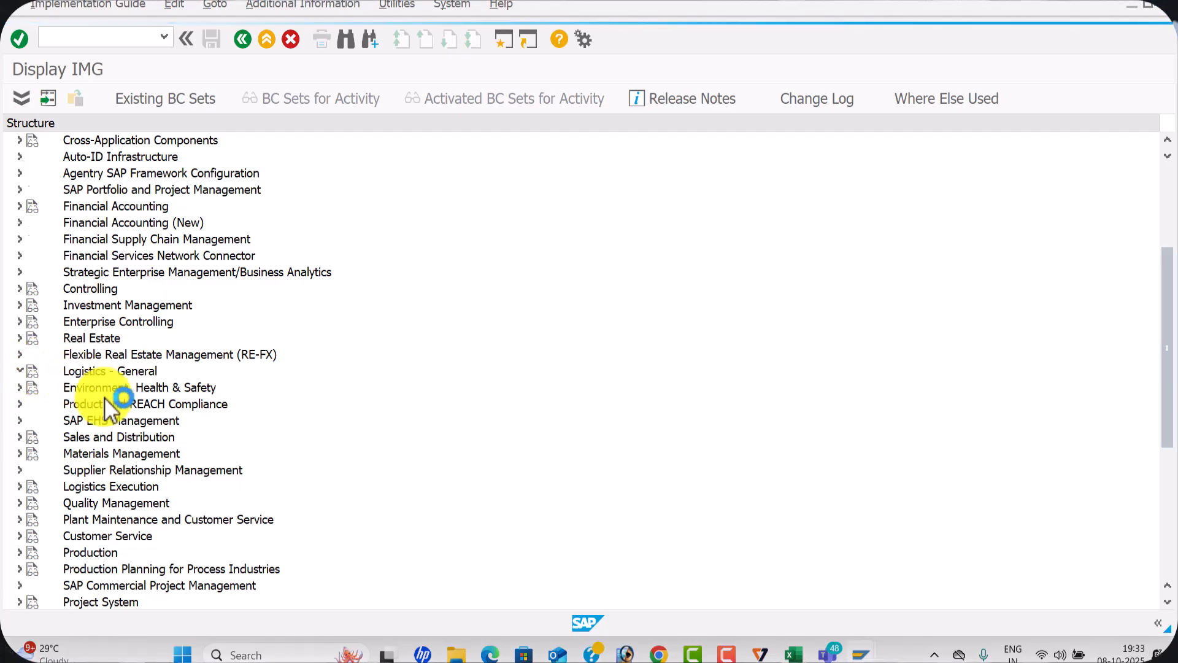
scroll(215, 362, down, 3)
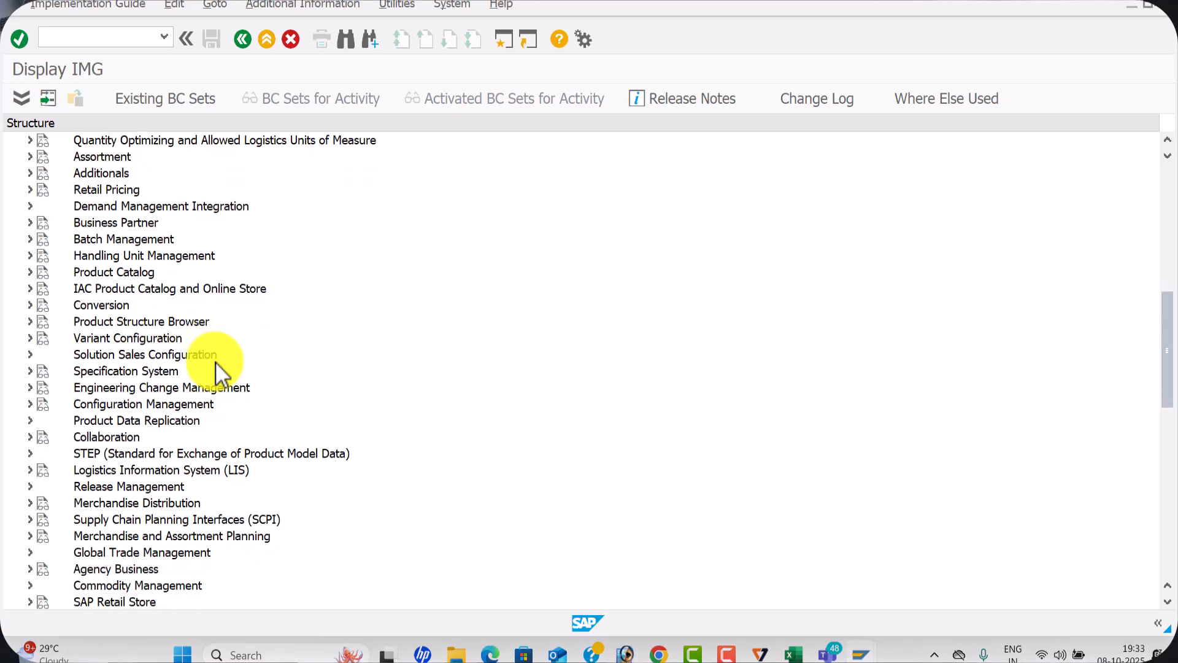
scroll(216, 362, down, 3)
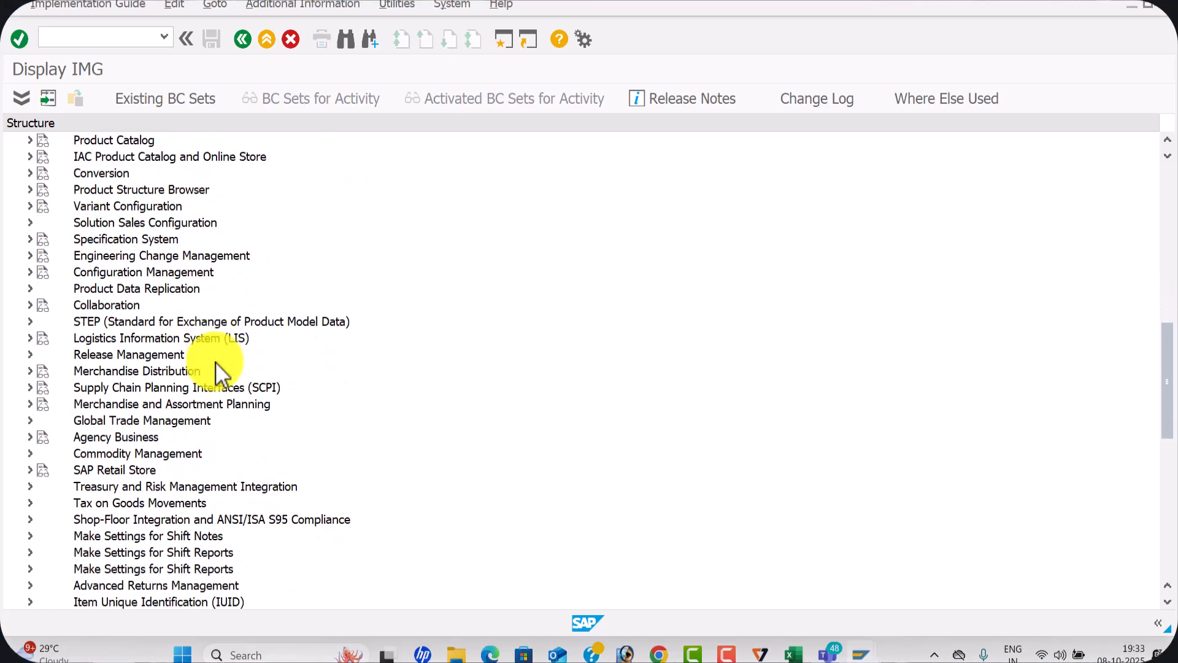
scroll(215, 362, down, 1)
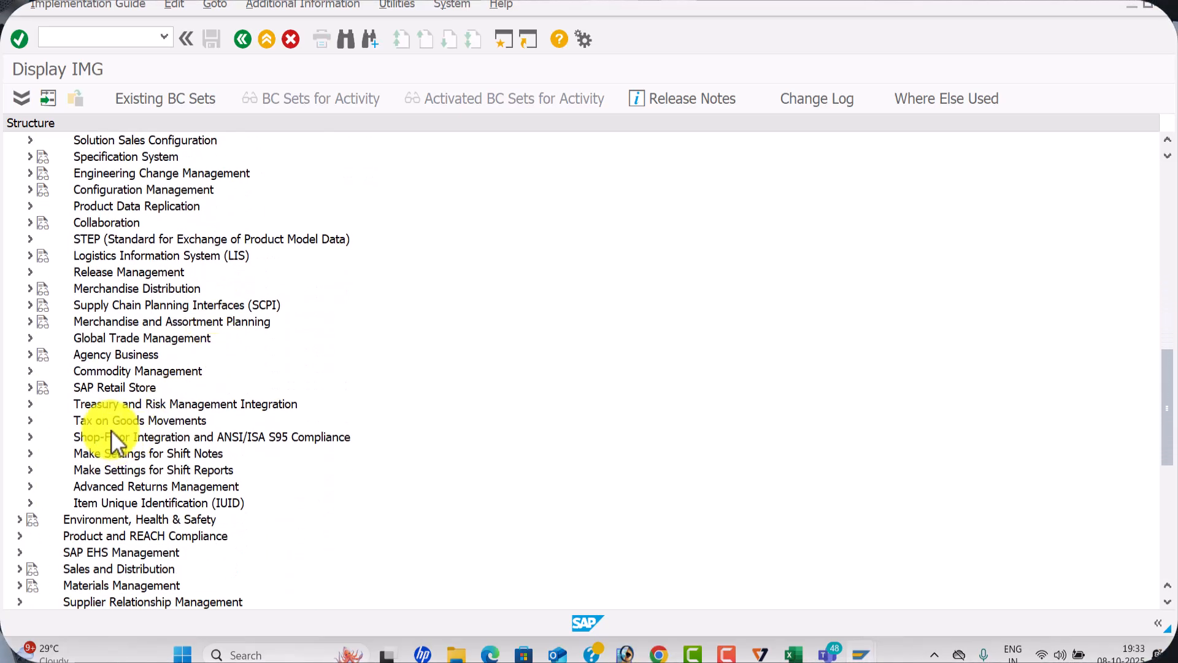
click(31, 421)
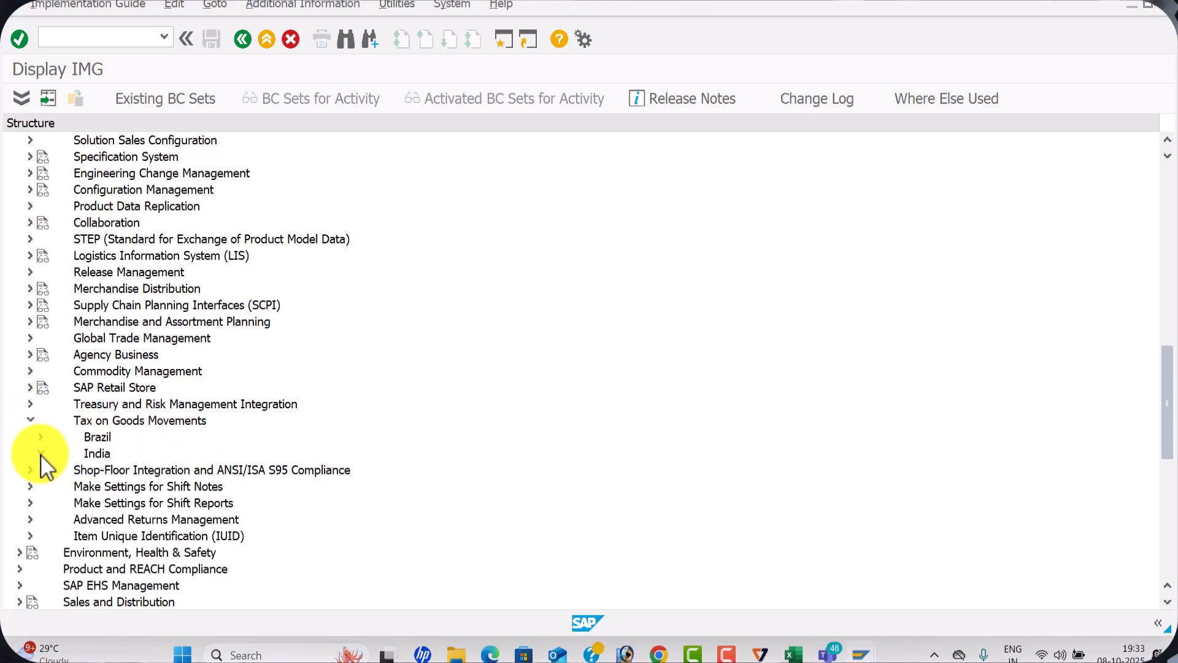
click(40, 453)
click(52, 470)
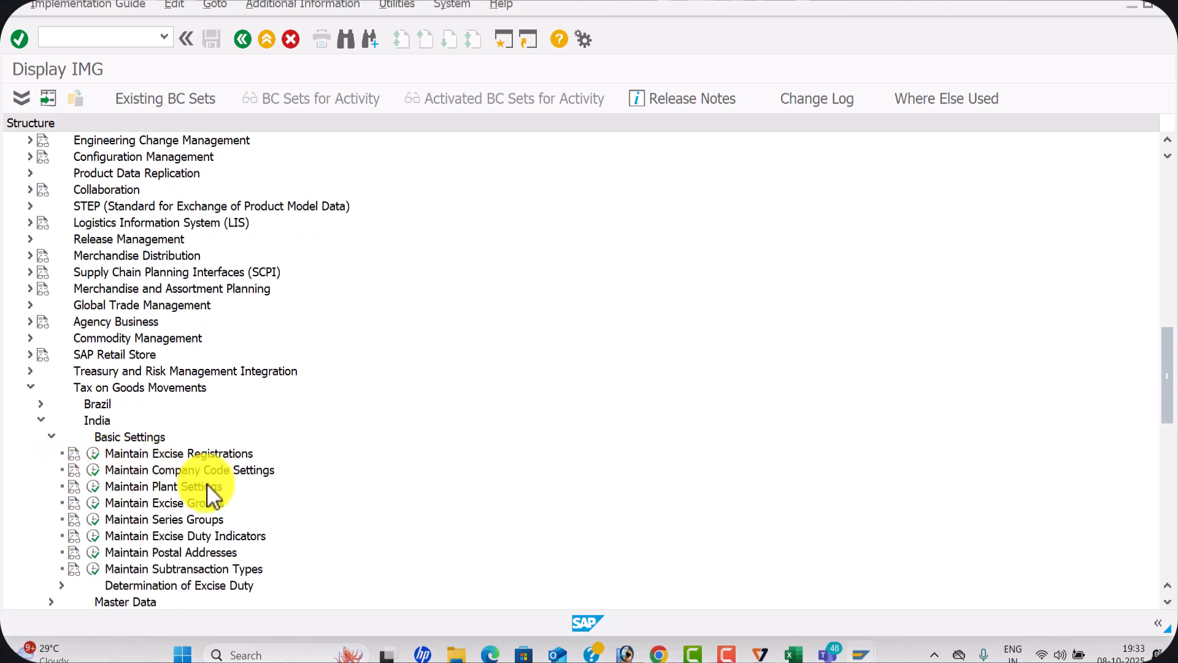
click(98, 469)
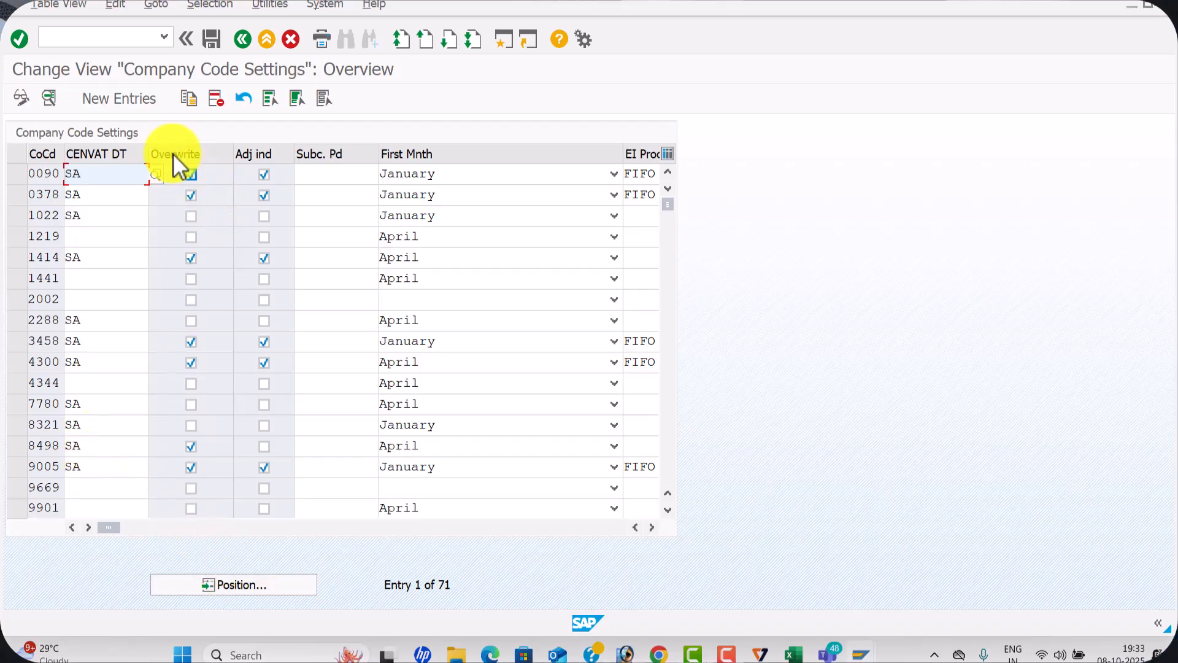
Create a company code settings entry for WAL1 with Tax Item enabled and April as the first month
click(121, 100)
text(WAL1)
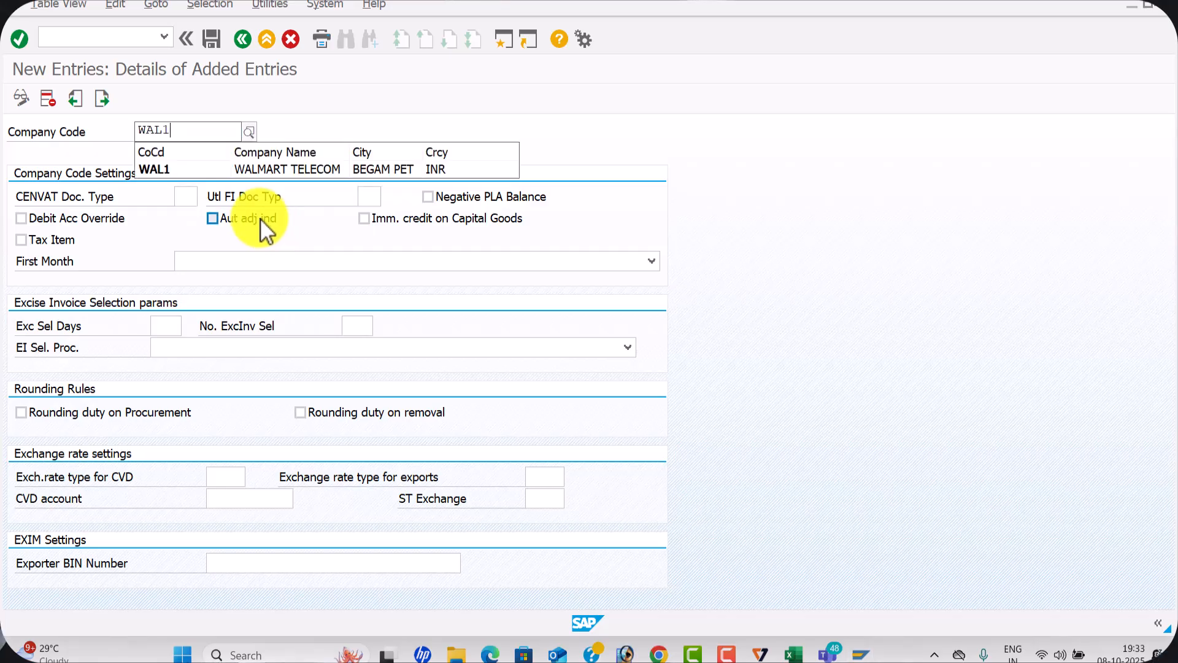
click(197, 166)
click(21, 240)
click(255, 264)
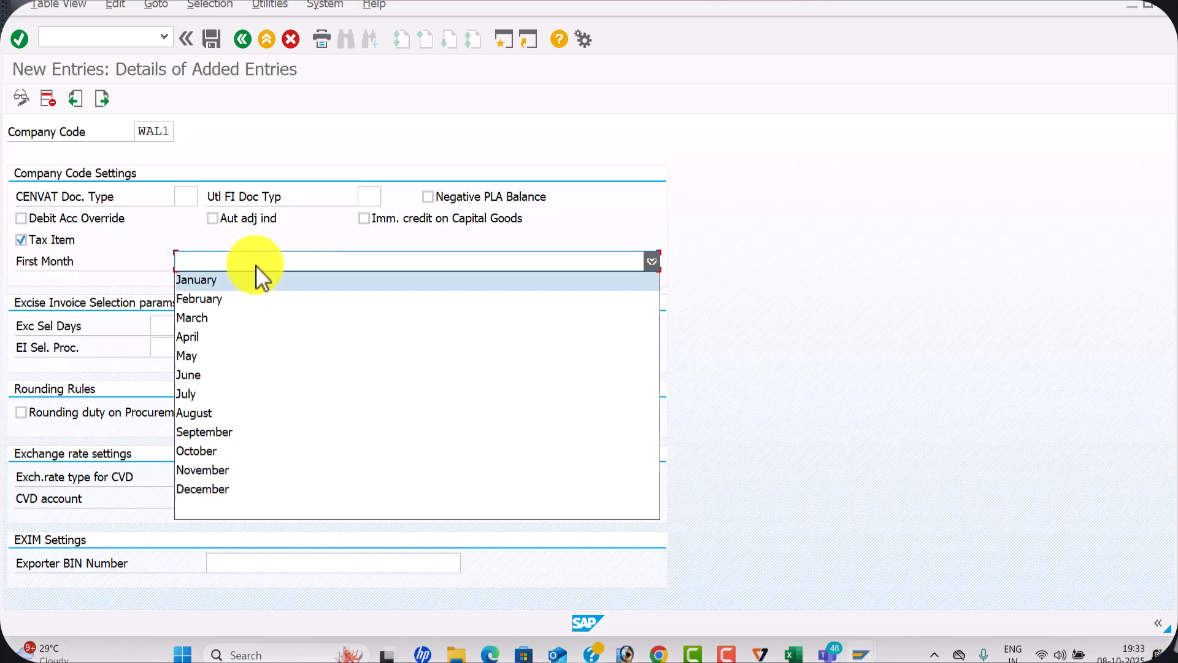
click(233, 337)
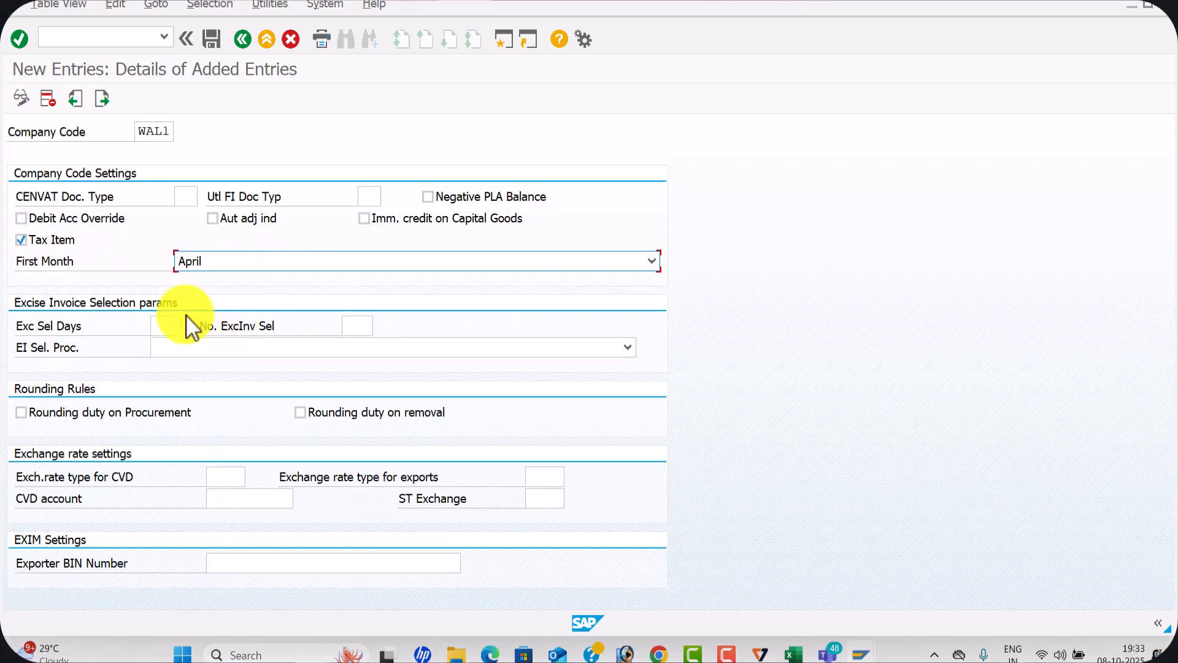
Save the WAL1 company code settings under the withholding tax customizing request and return to the vendor invoice entry session
click(211, 39)
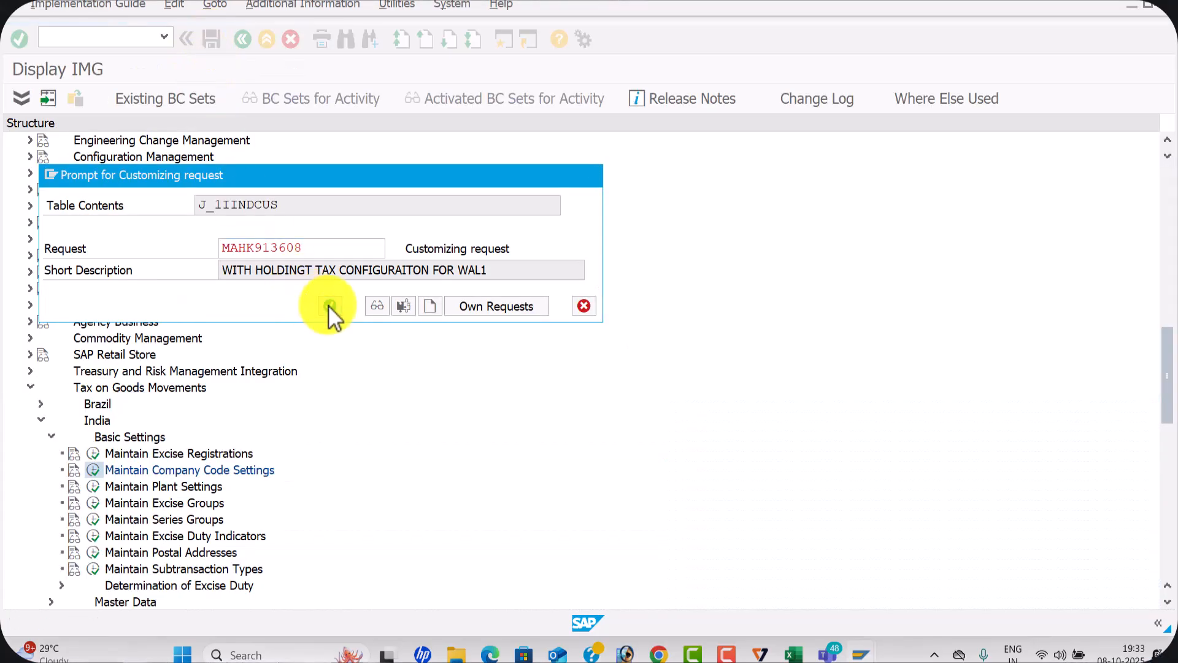
click(329, 305)
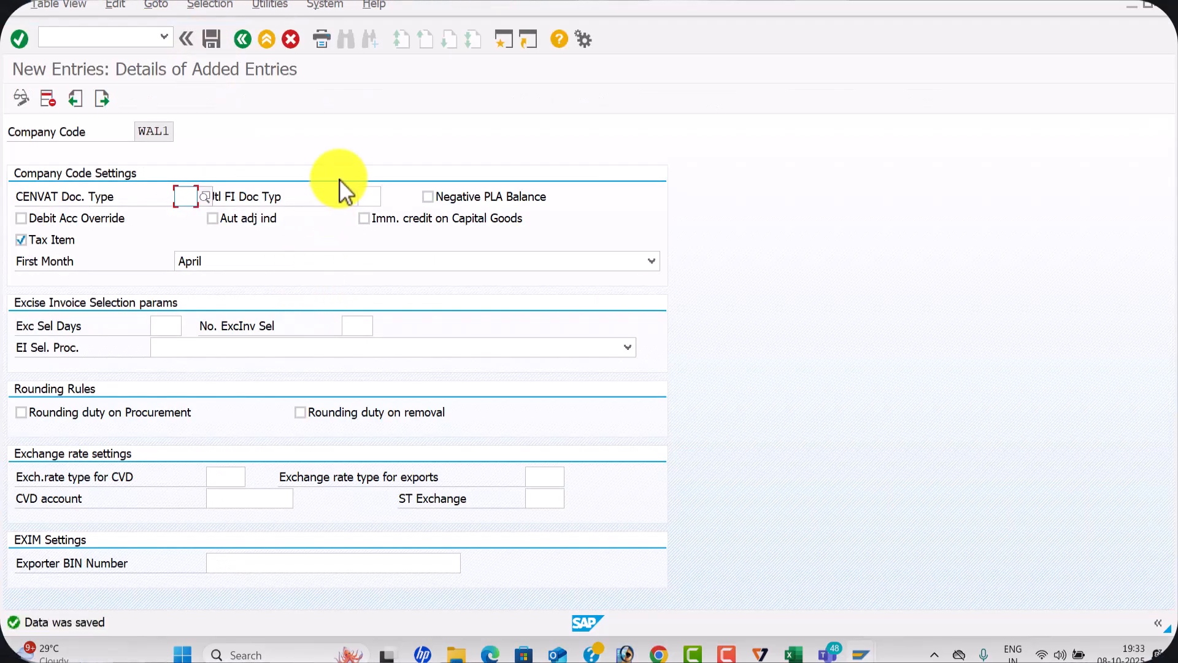
key(alt+Tab)
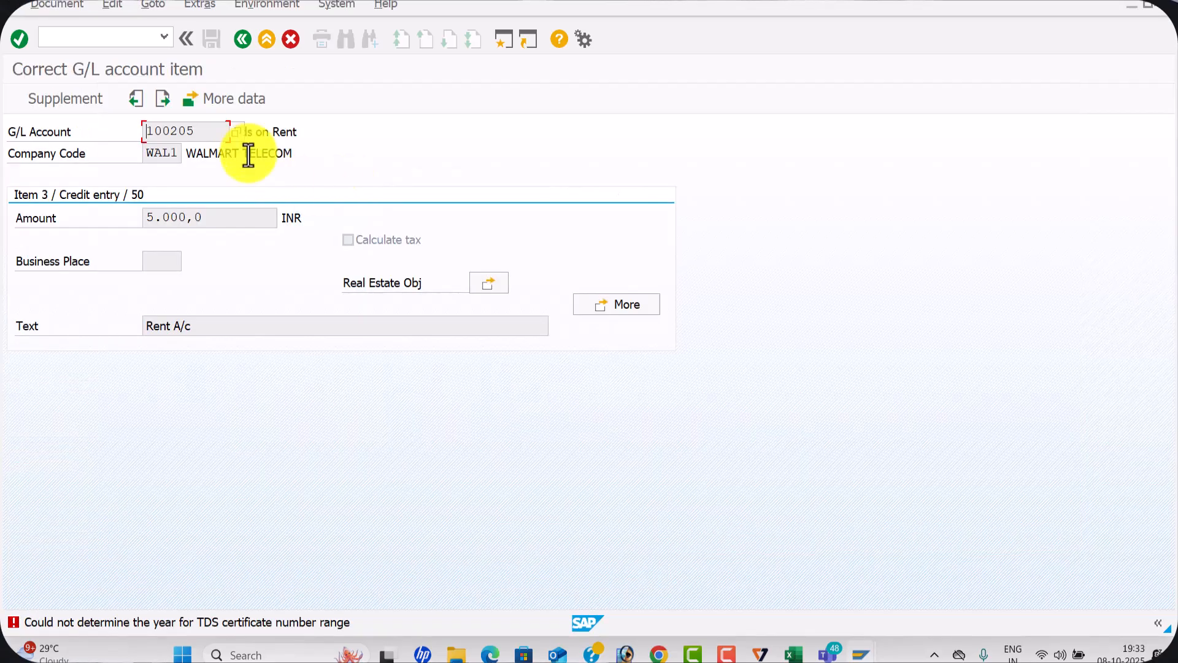
click(237, 45)
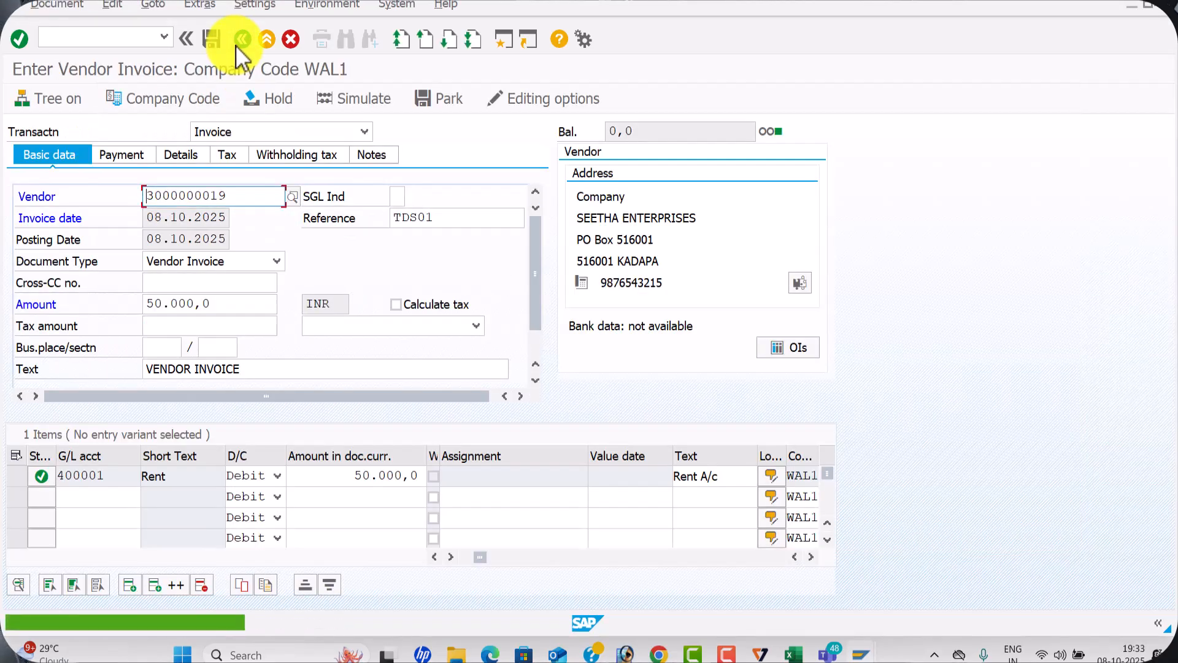
Restart vendor invoice entry with FB60 and enter vendor SEETHA ENTERPRISES, invoice date 08.10.2025 and reference TDS01
click(92, 41)
text(/NFB60)
key(Return)
key(Tab)
key(Tab)
key(Down)
key(Tab)
key(Down)
key(Tab)
key(Tab)
Set the invoice amount to 50000 with the text TDS ON TAX and confirm the header data
key(Tab)
key(Tab)
text(50000)
key(Tab)
key(Tab)
key(Tab)
key(Tab)
key(Tab)
key(Tab)
key(Tab)
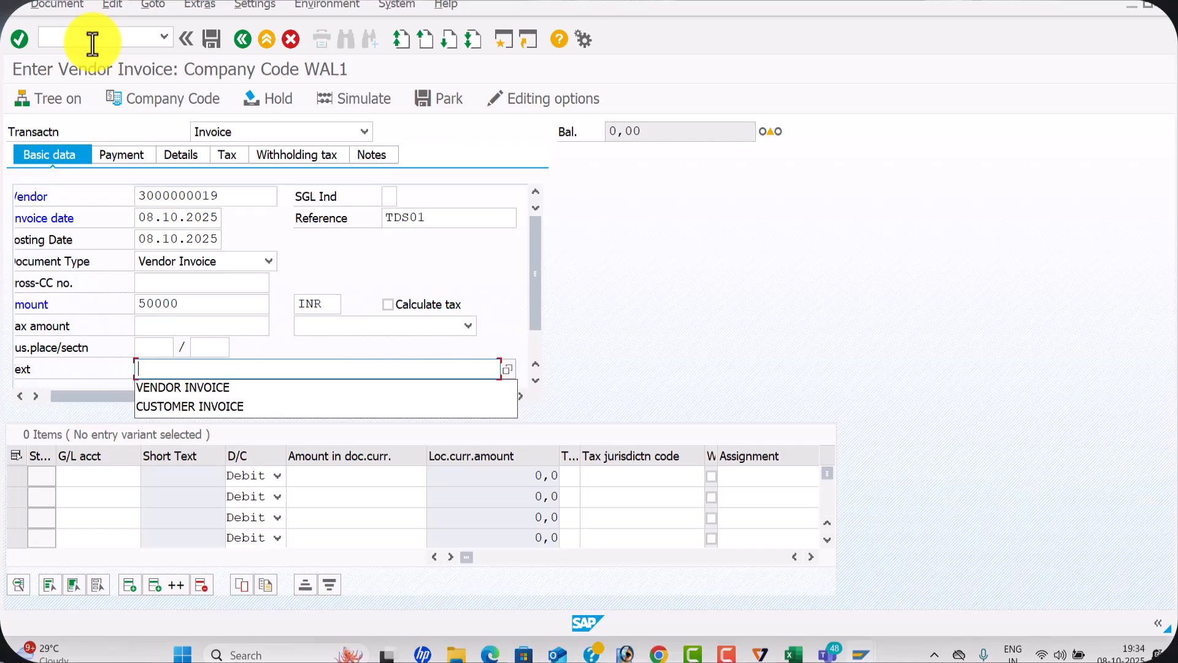
text(TDS)
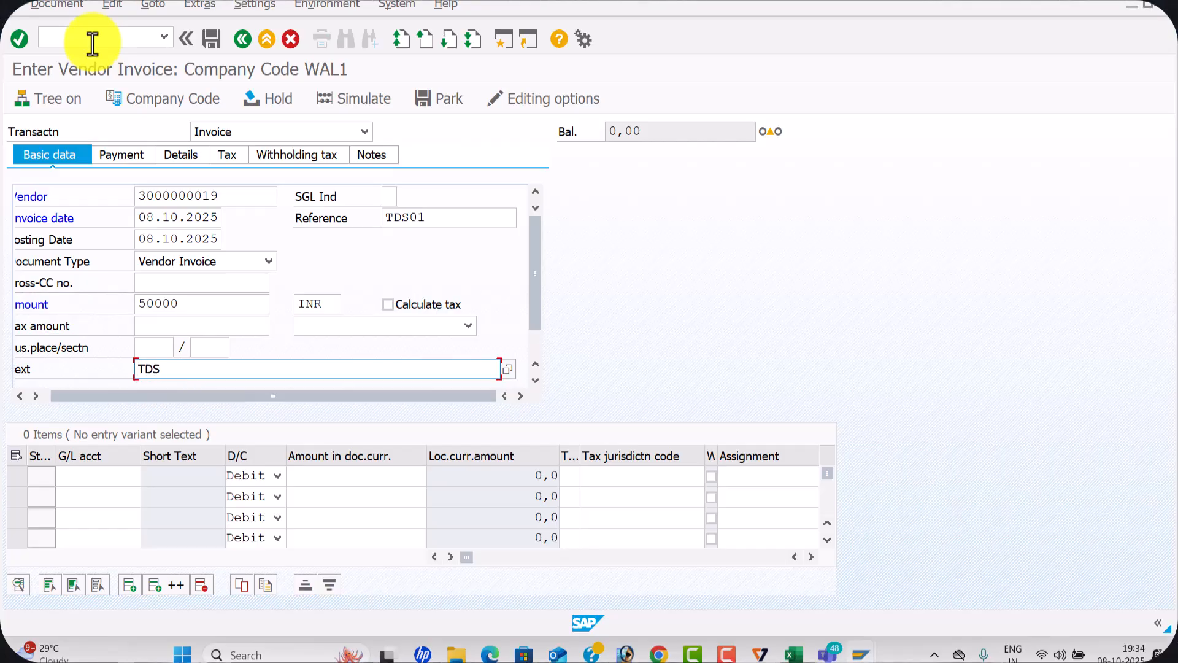
text( ON TAX)
key(Return)
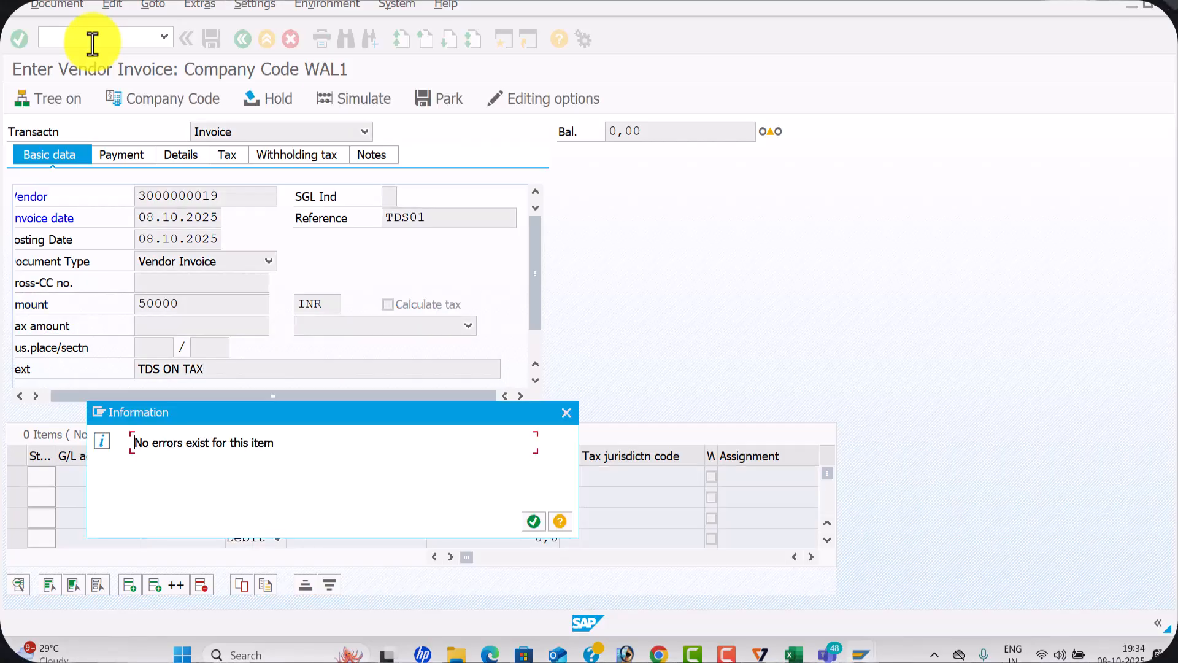
click(563, 411)
Enter a debit line item for G/L account 400001 with an amount of 50000
key(space)
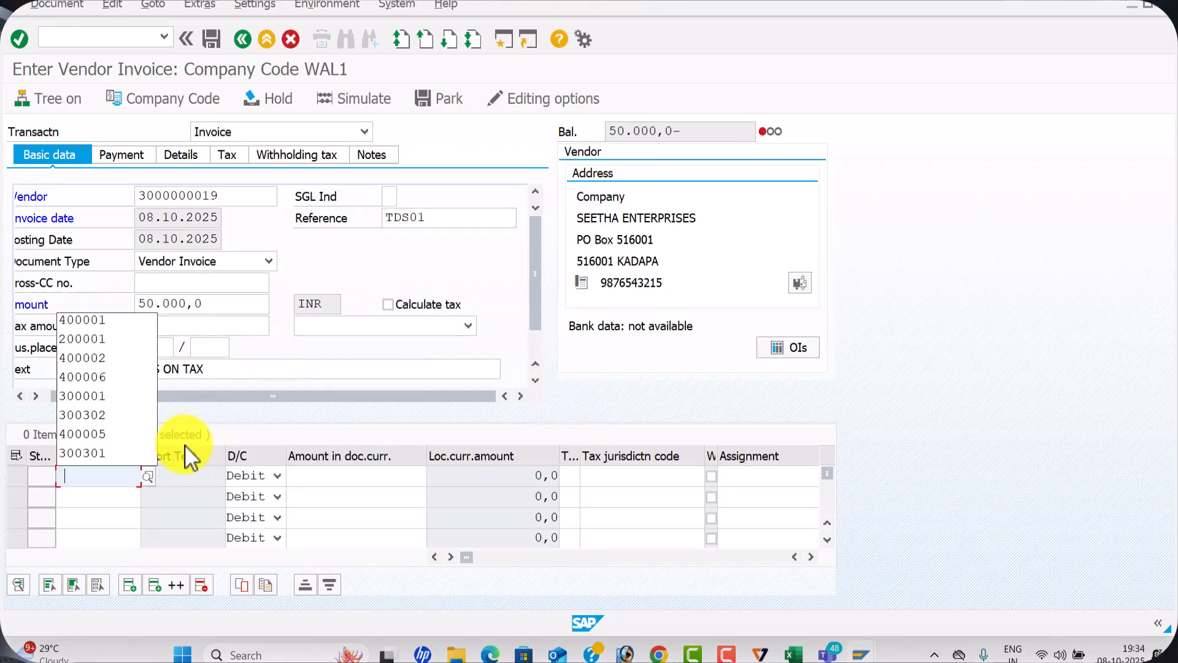
key(Down)
key(Tab)
key(Tab)
key(space)
key(Down)
key(Tab)
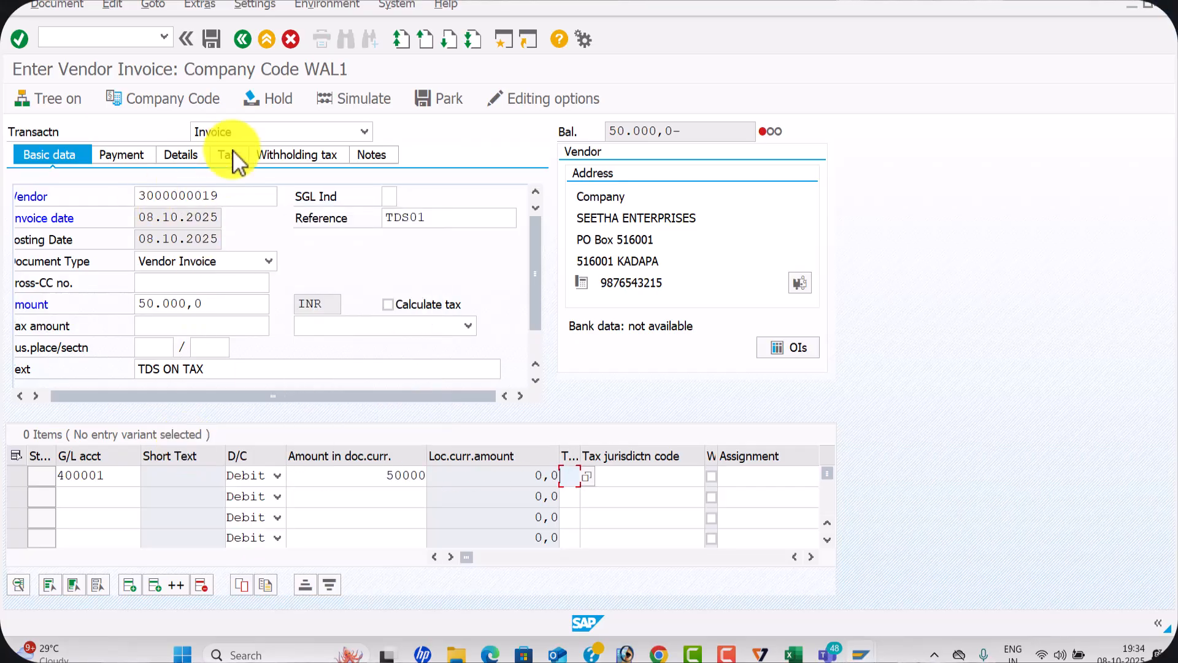
Add the text Rent A/c to the debit line item and display the invoice's withholding tax data
click(286, 153)
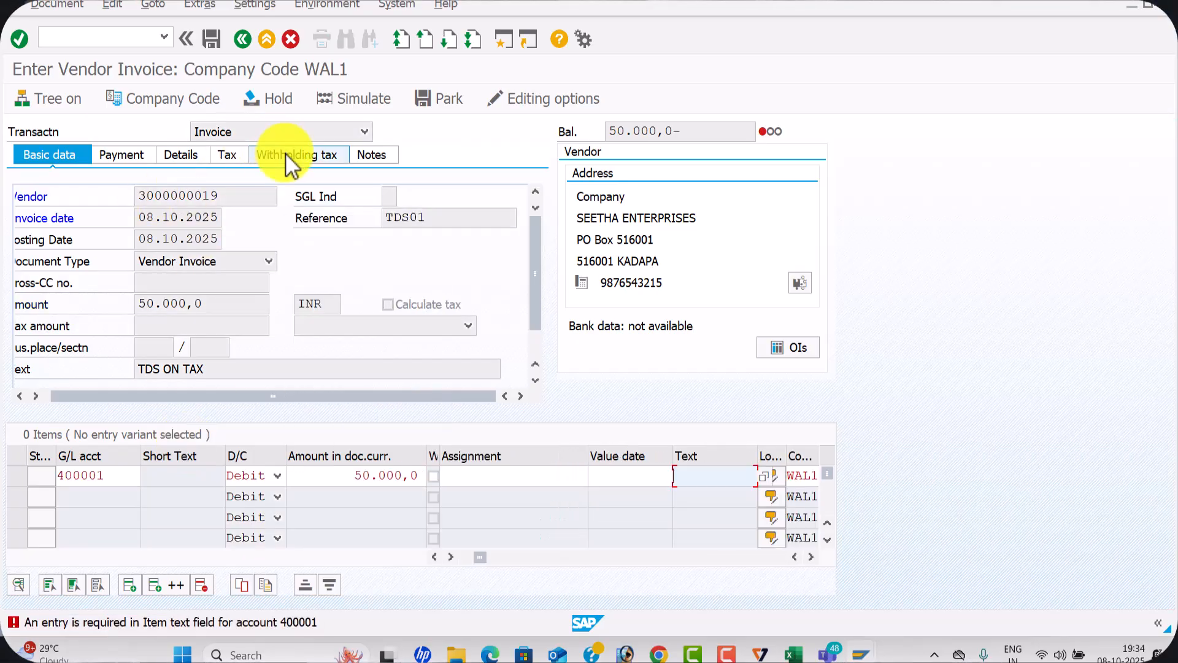
click(705, 478)
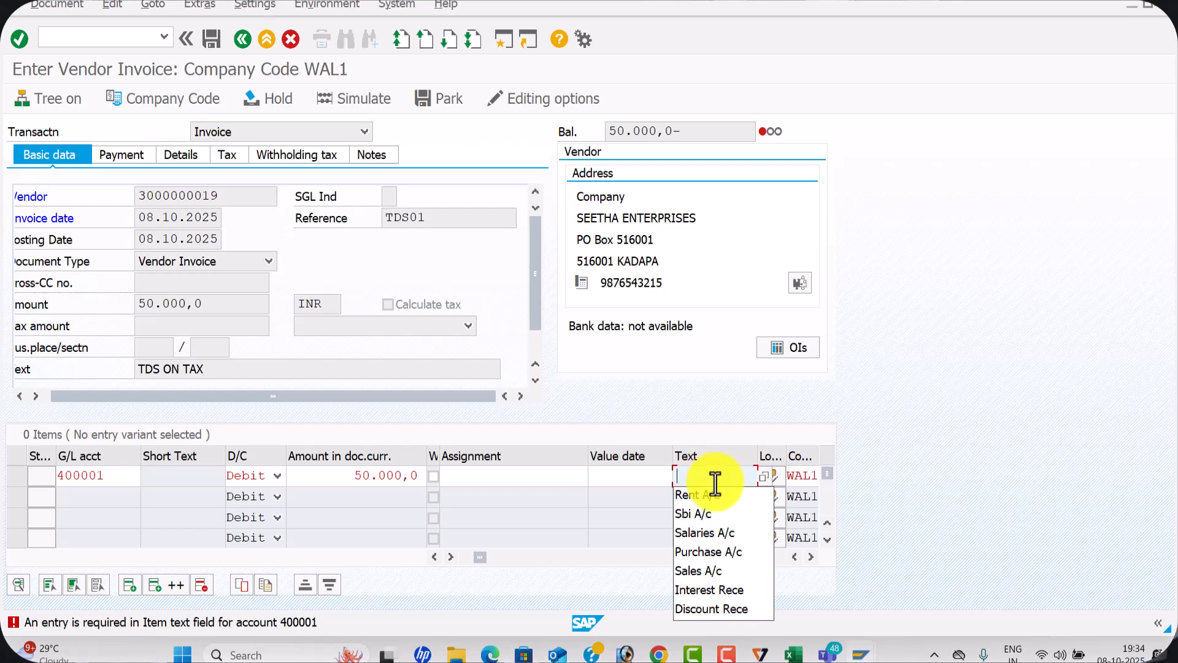
click(706, 496)
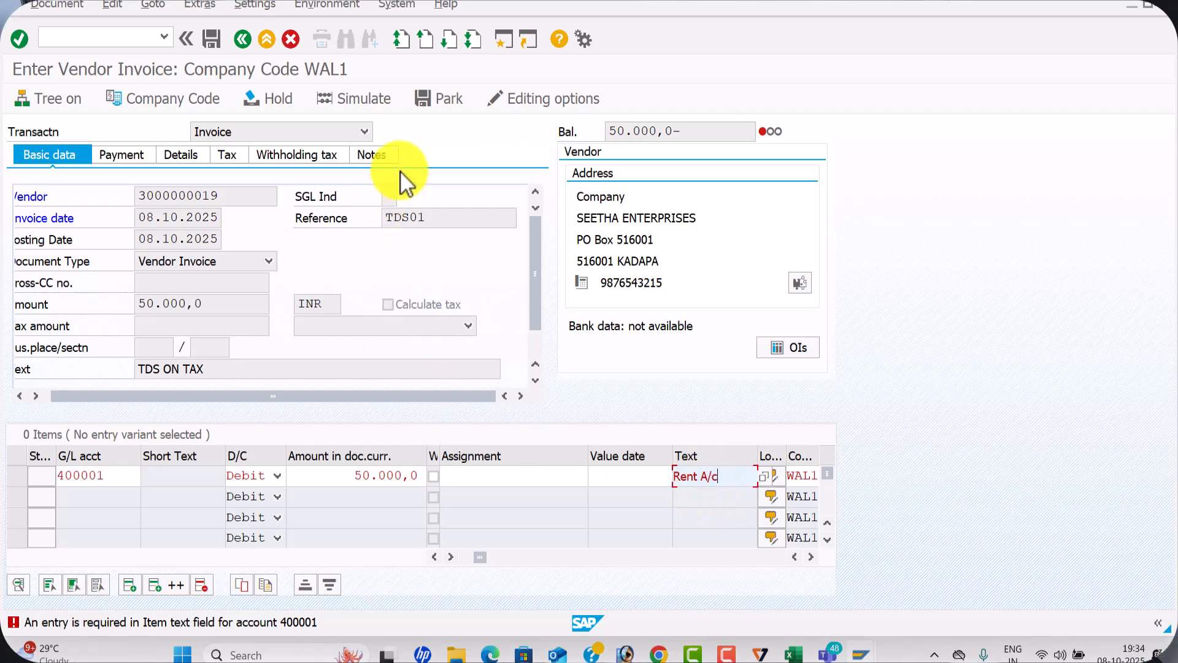
click(316, 153)
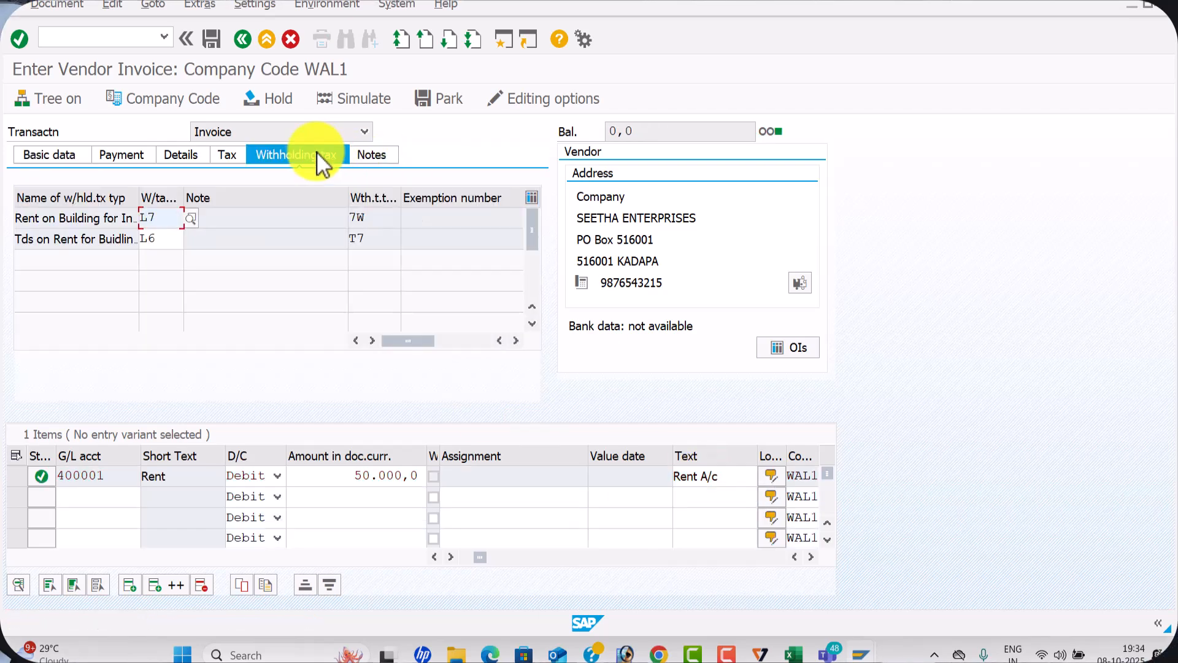
Return to the invoice's basic data and simulate the posting, accepting the section code message
click(70, 152)
click(347, 105)
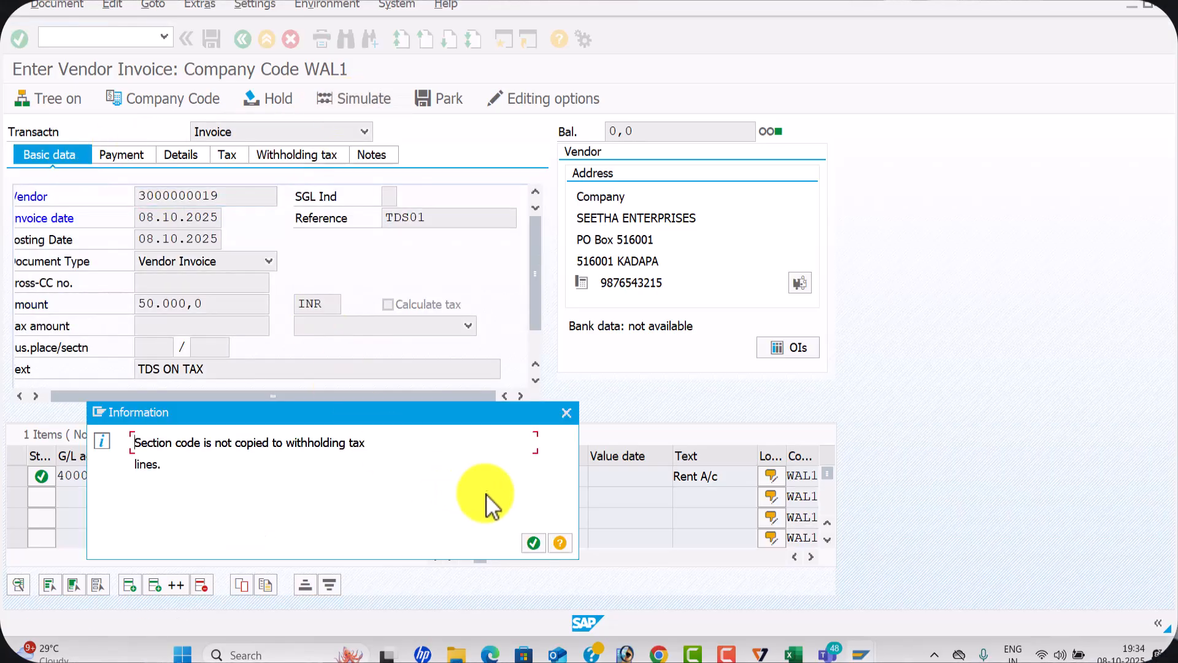
click(530, 545)
Add the text Rent A/c to the Tds on Rent line item and post the vendor invoice
double_click(215, 343)
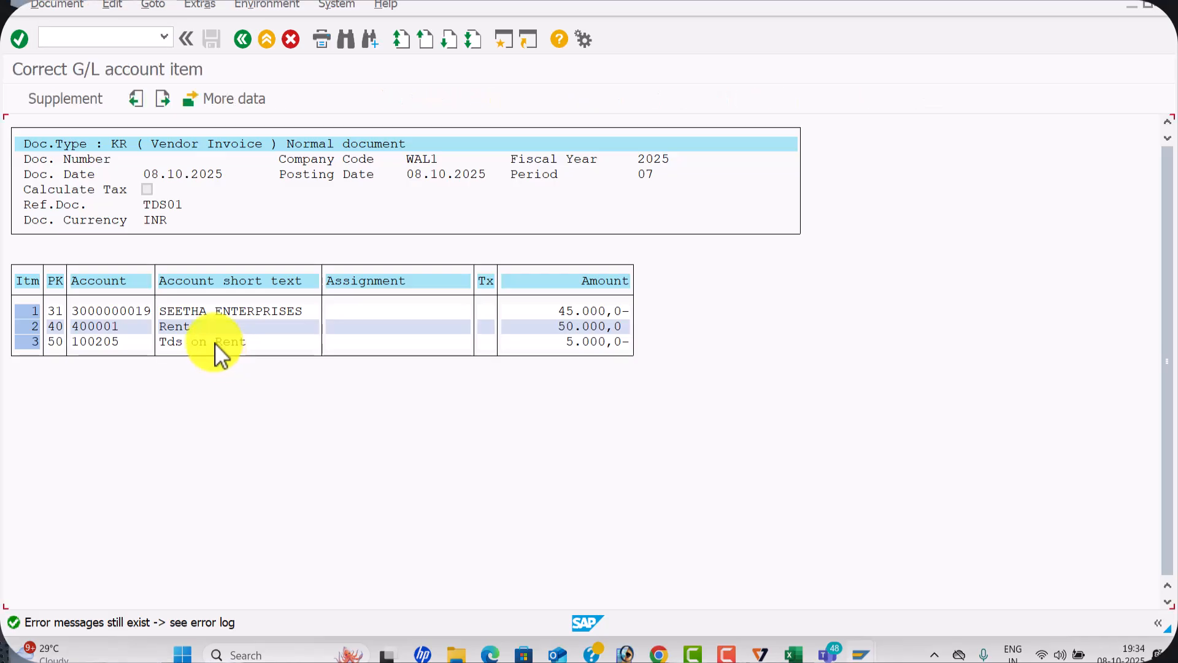
key(space)
click(193, 343)
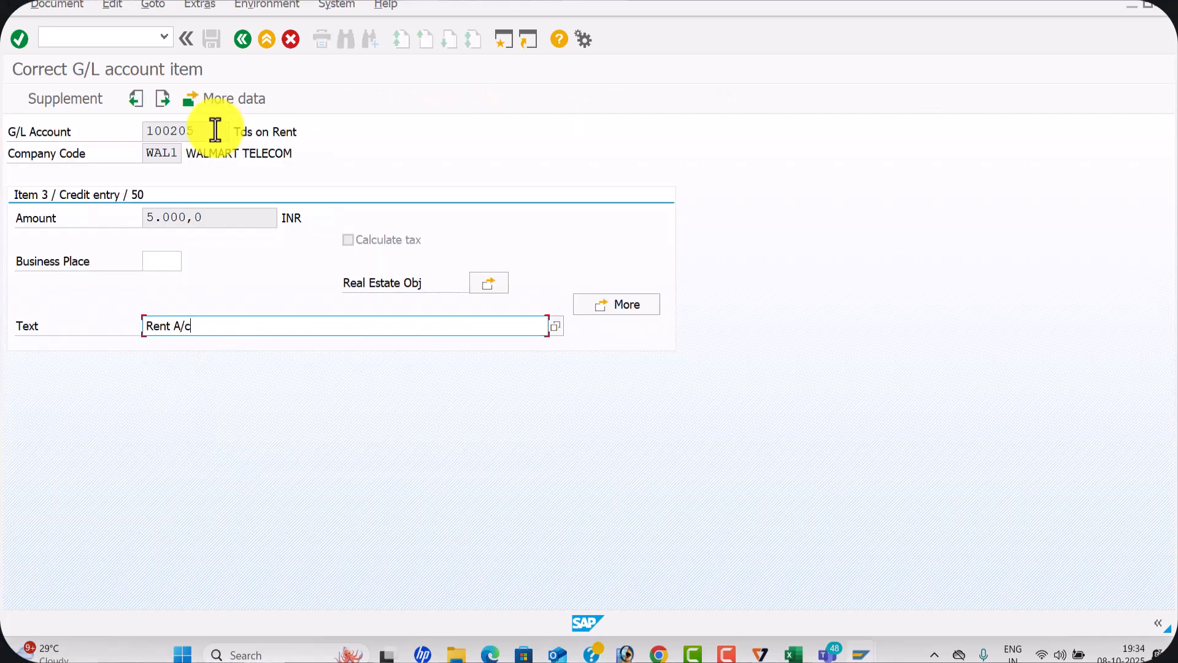
click(244, 40)
click(209, 37)
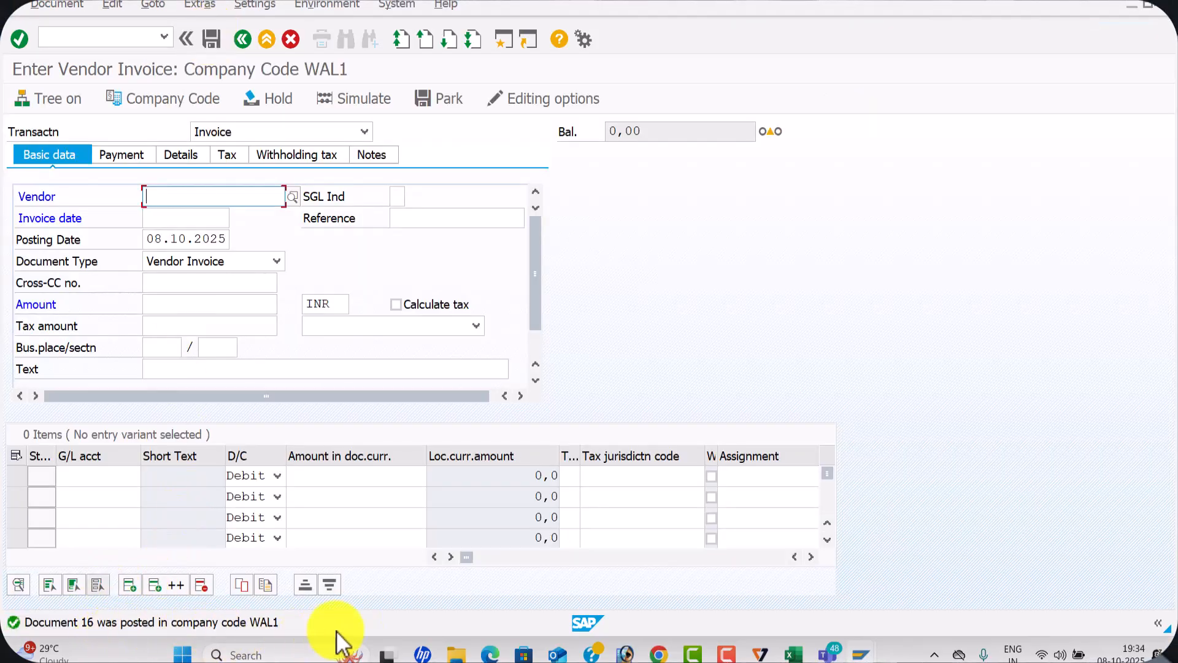
Copy the transaction code FBL1N from the With Holding Tax sheet in Excel and open that transaction in the SAP invoice session
key(alt+Tab)
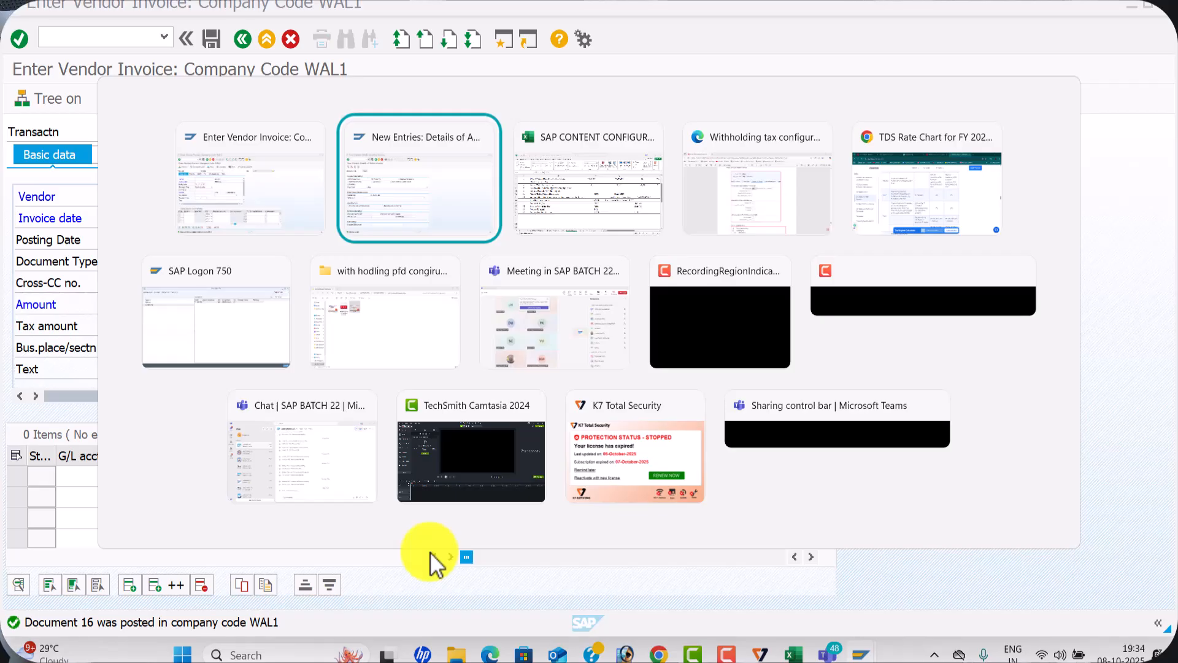
key(alt+Tab)
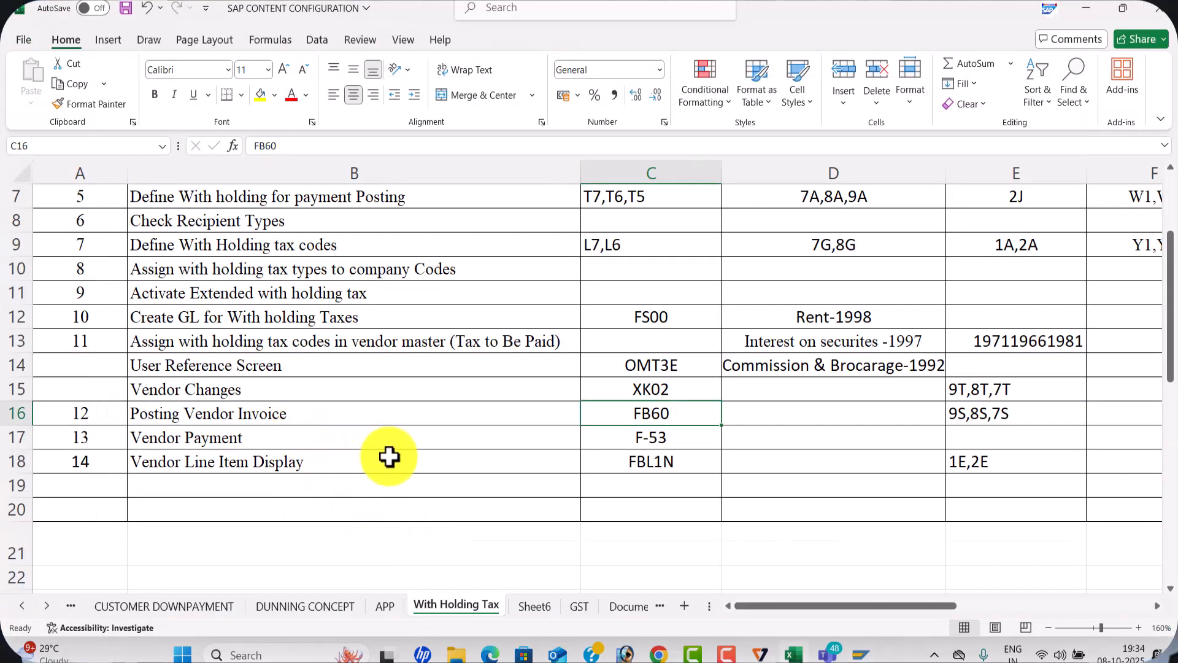
click(638, 465)
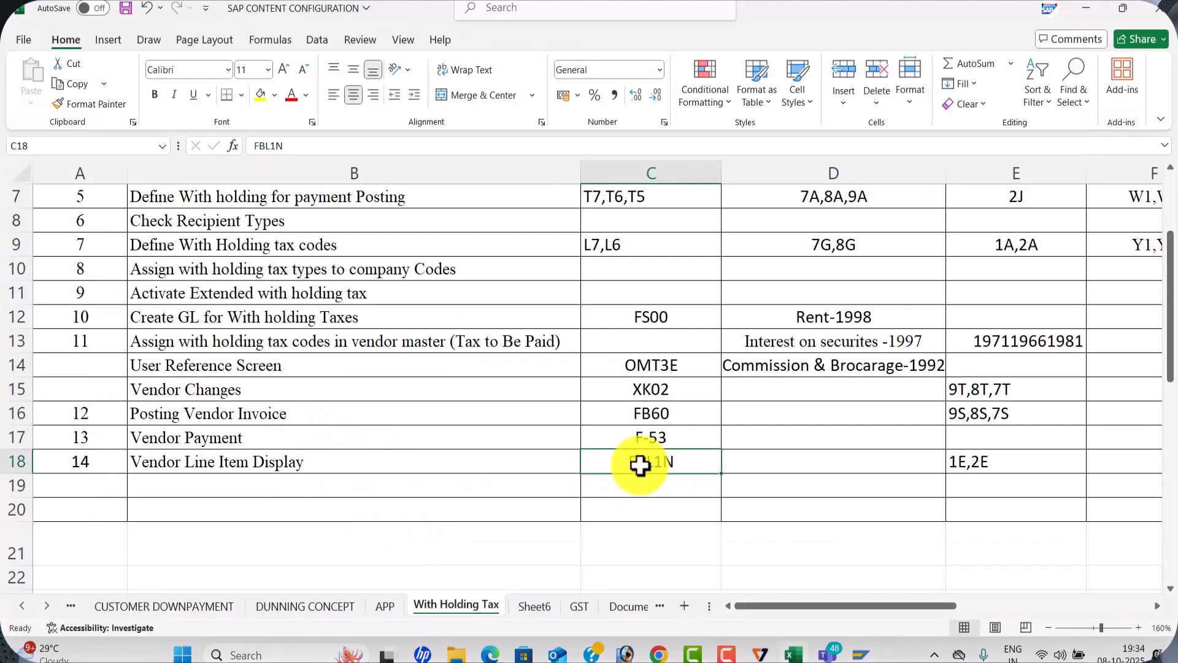
key(ctrl+c)
key(alt+Tab)
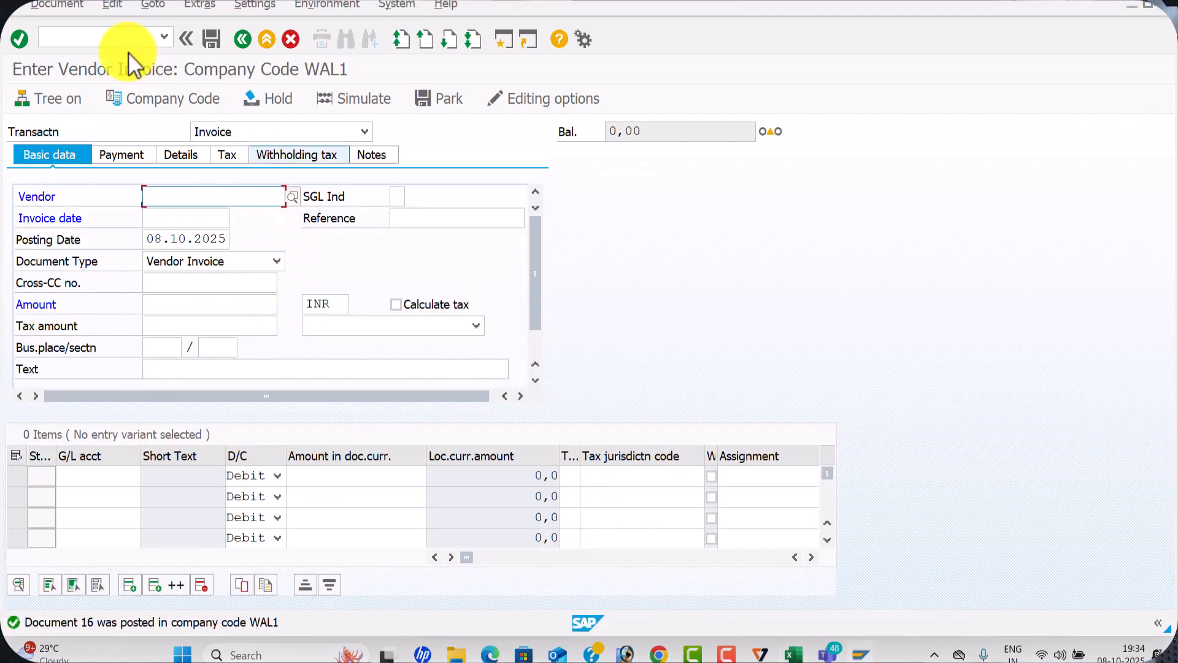
click(113, 41)
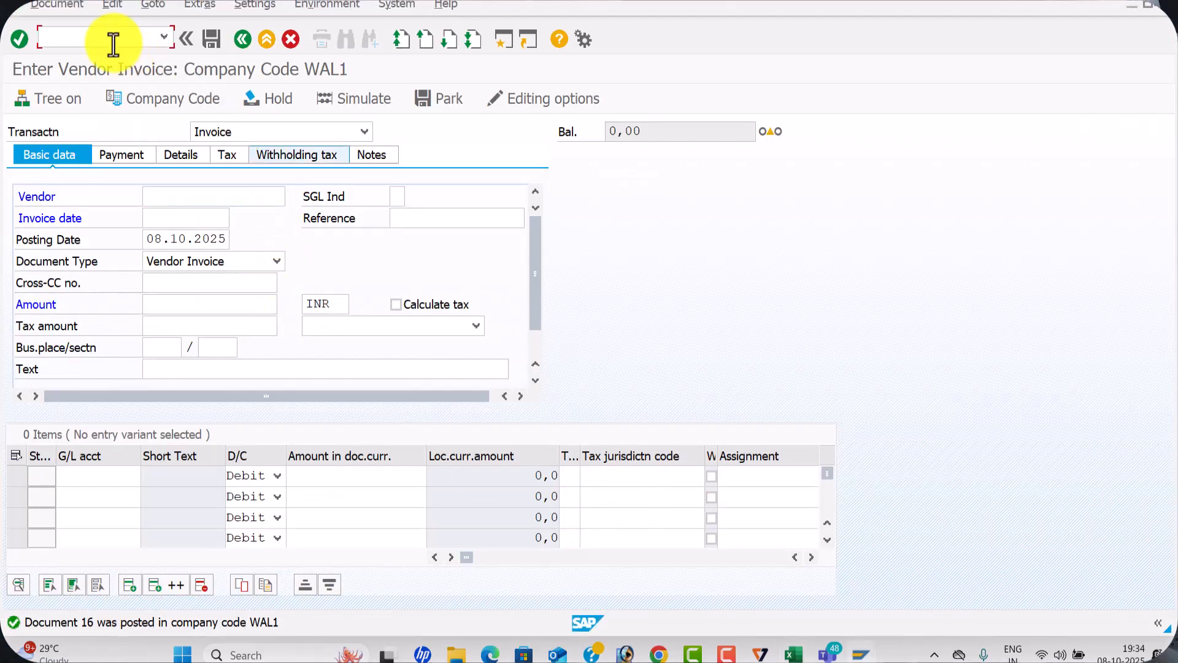
text(/N)
key(ctrl+v)
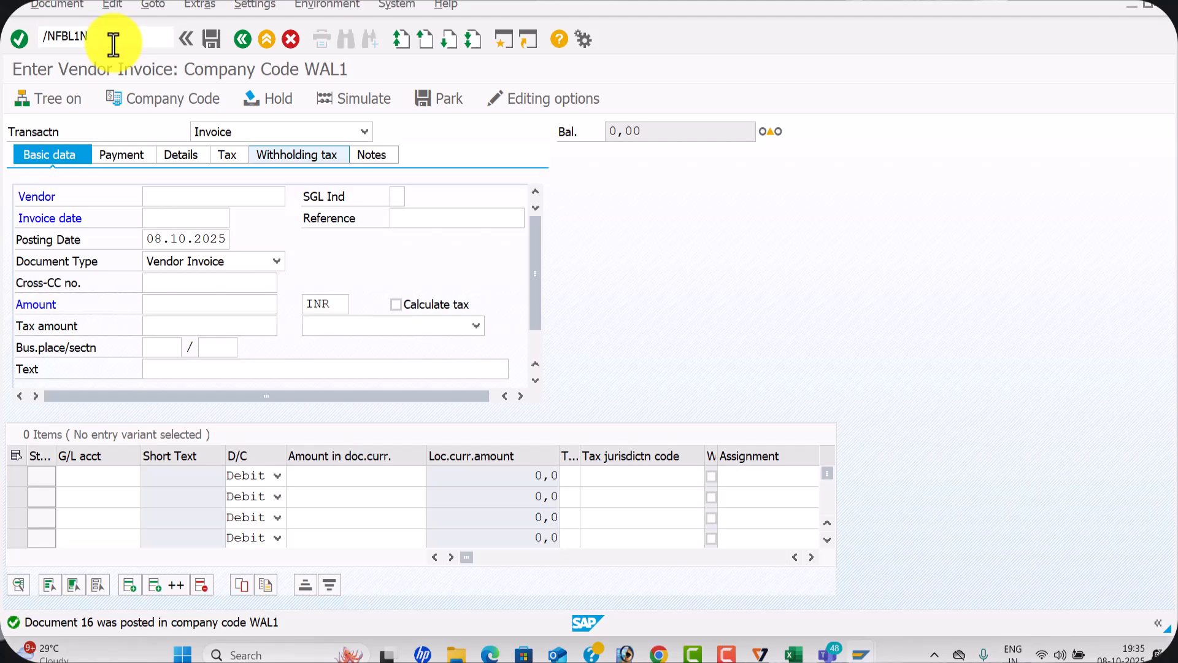
key(Return)
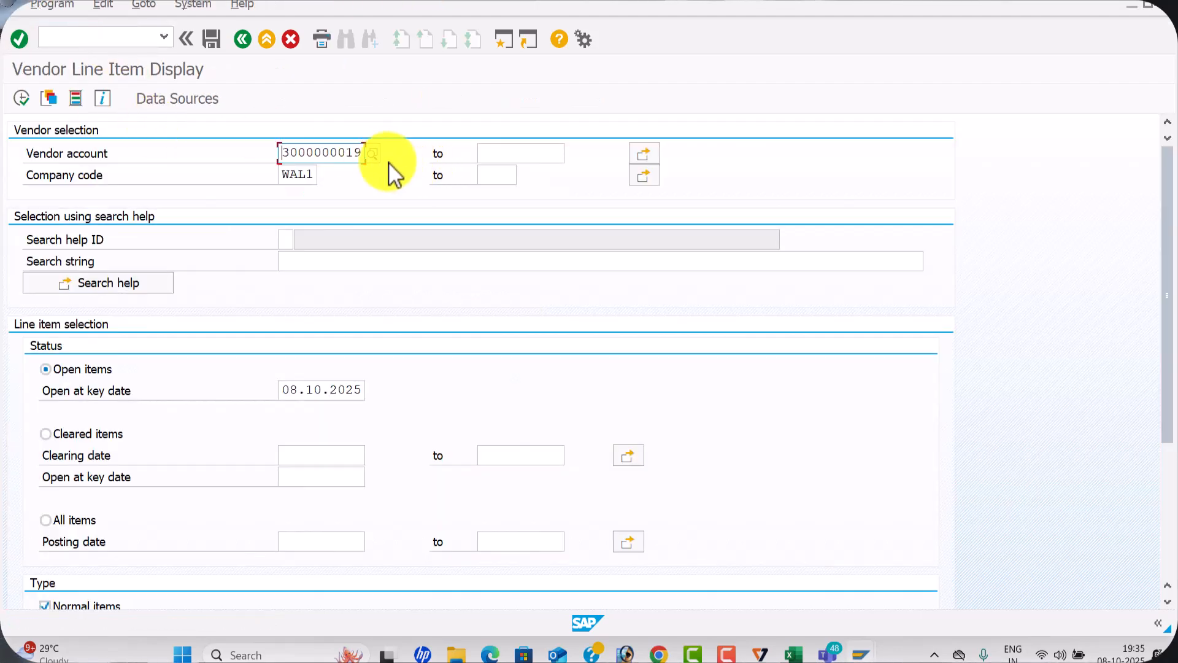
Display the open line items of vendor SEETHA ENTERPRISES in company code WAL1
key(F8)
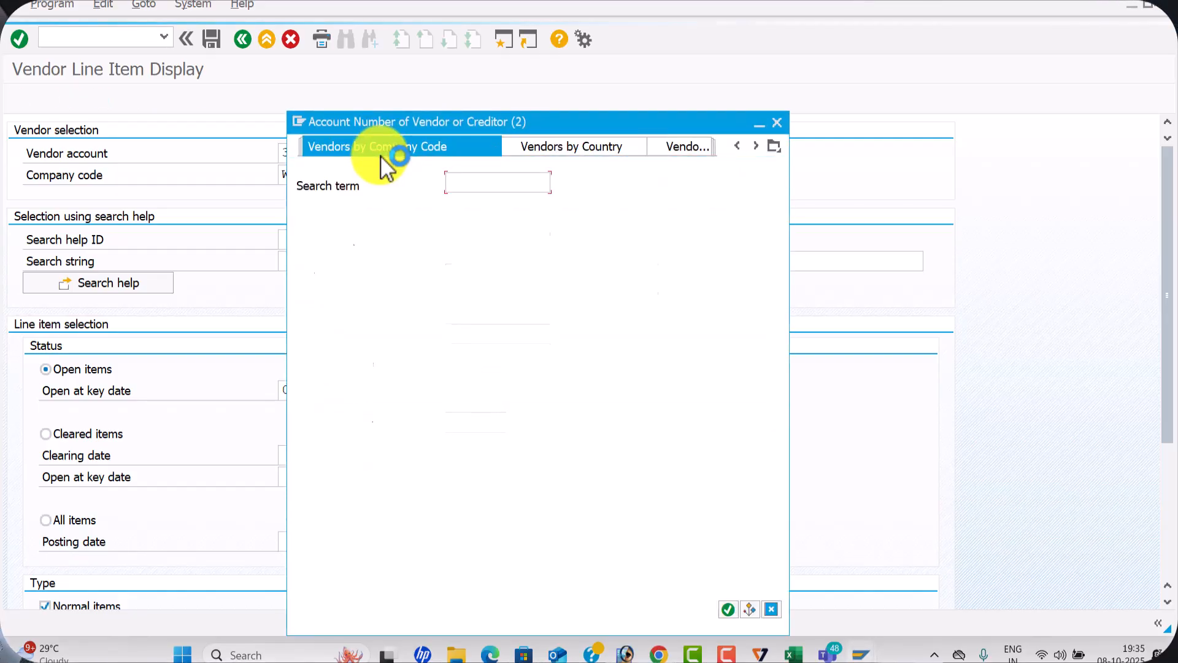
key(Return)
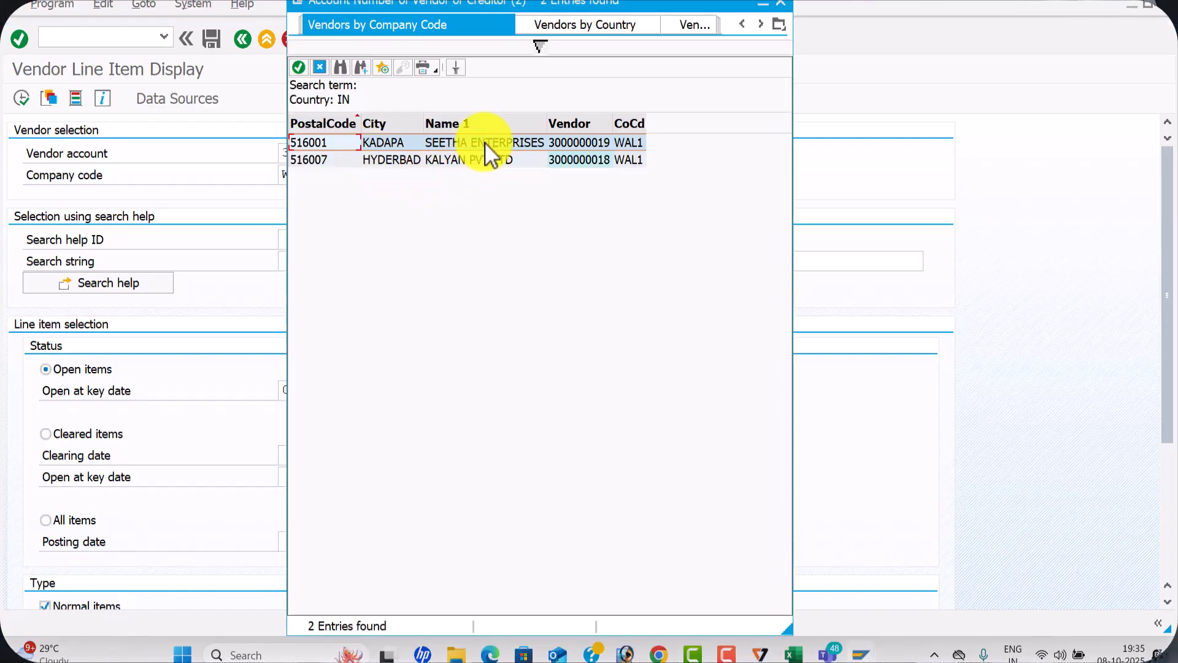
double_click(484, 142)
click(25, 101)
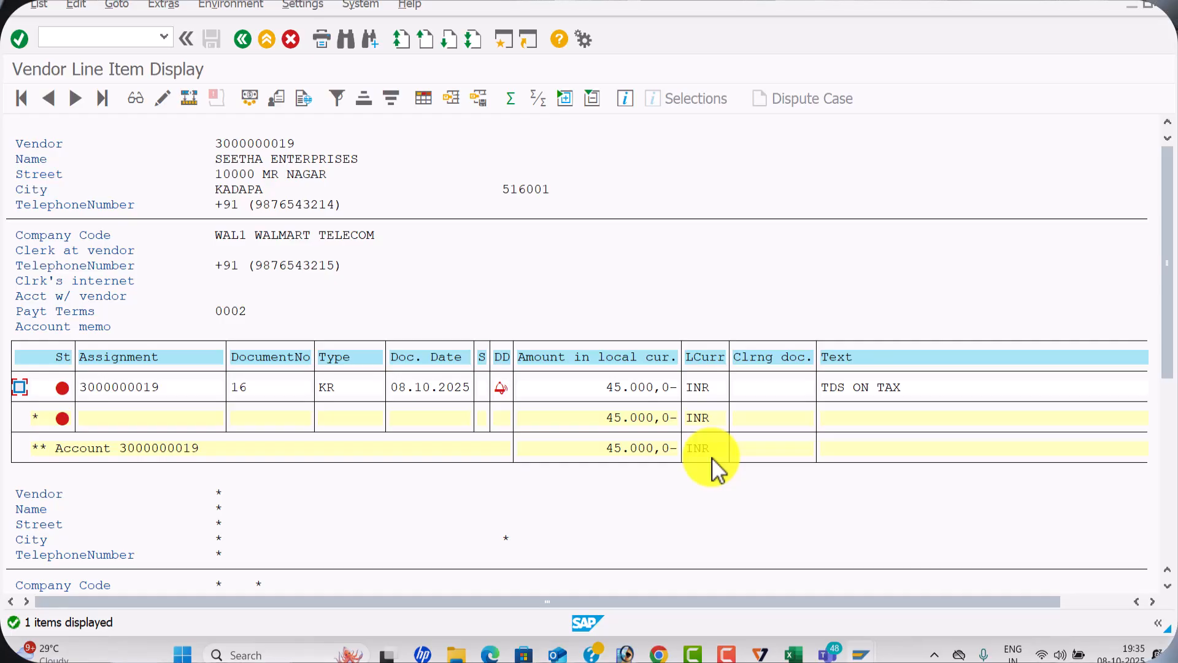
Switch to the SAP configuration session and open outgoing payment posting with transaction F-53
key(alt+Tab)
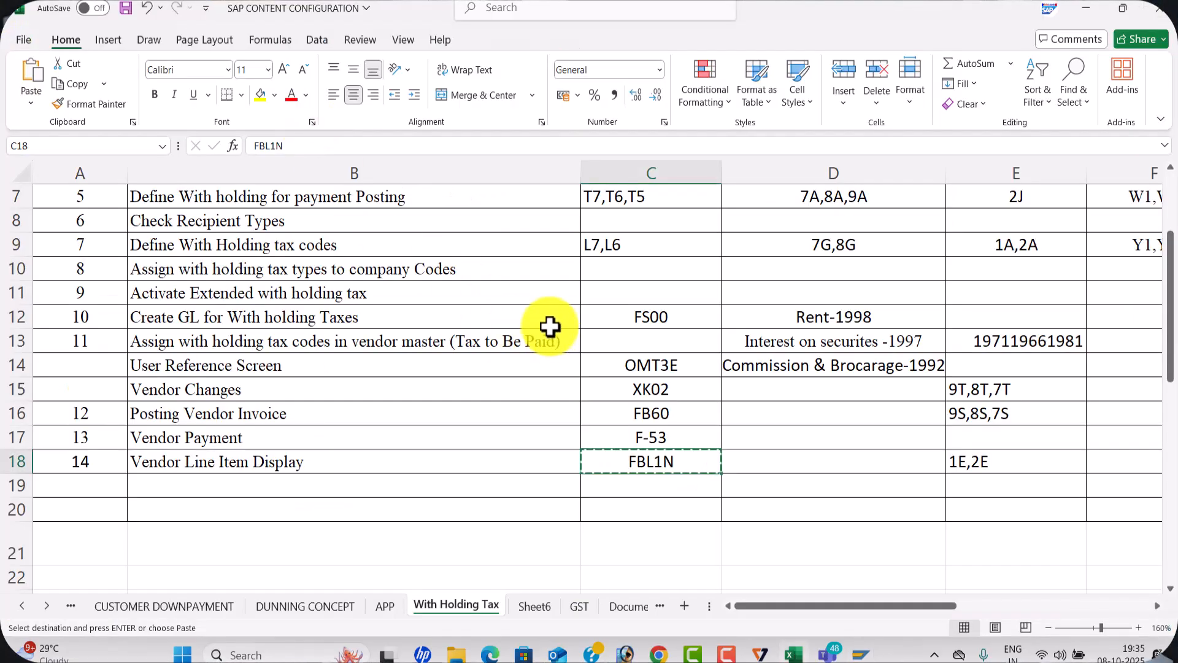
key(alt+Tab)
key(alt+Tab)
click(94, 39)
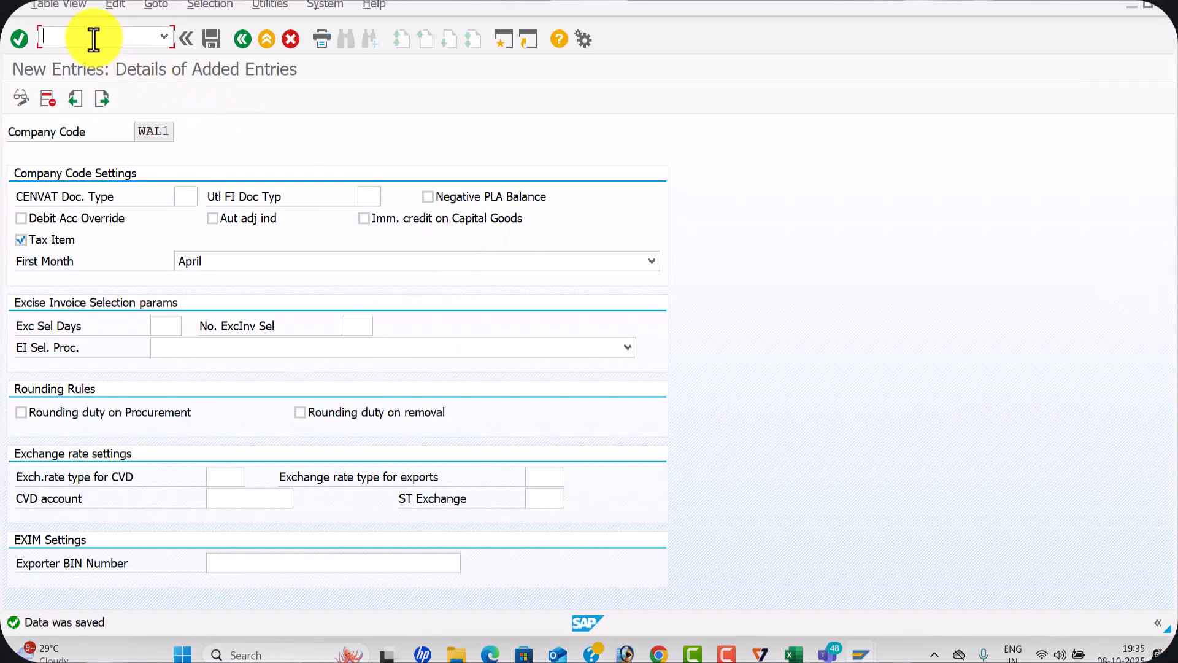
text(/NF-53)
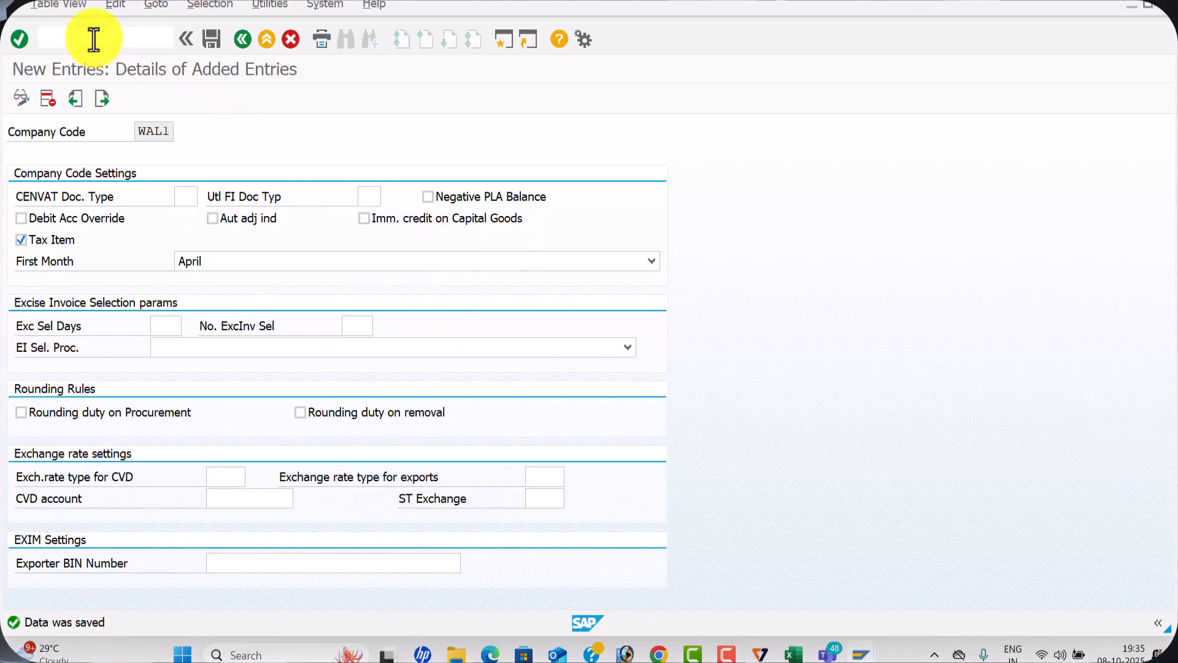
key(Return)
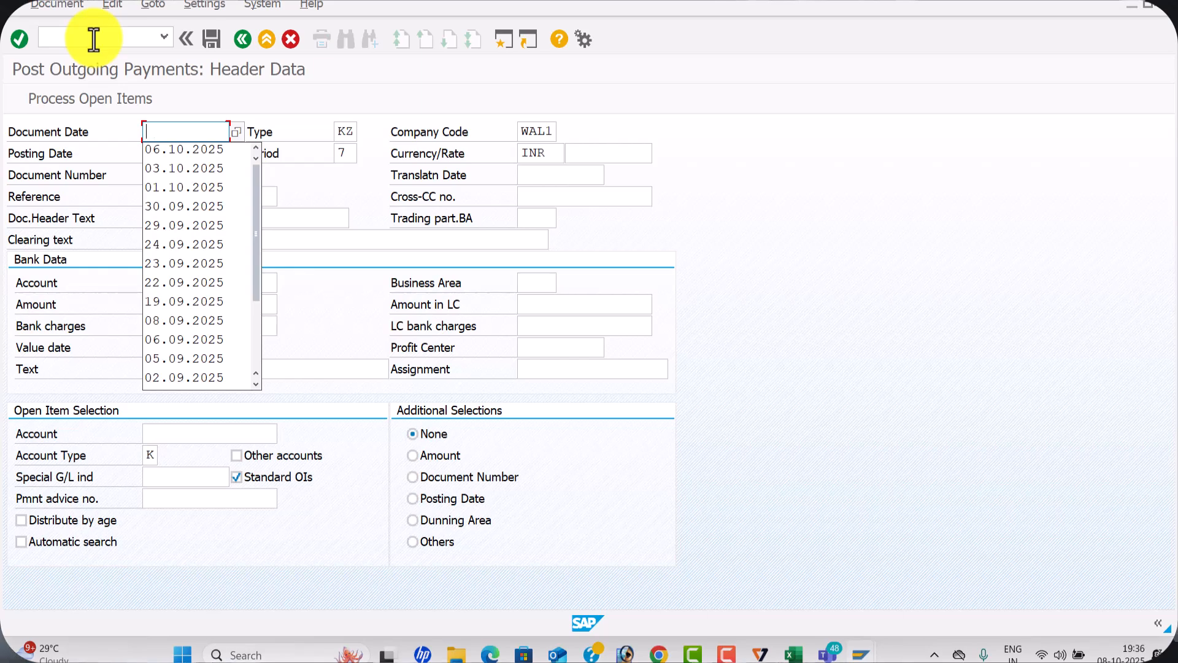
Set the outgoing payment's document date to 08.10.2025
text(08.102025)
key(Tab)
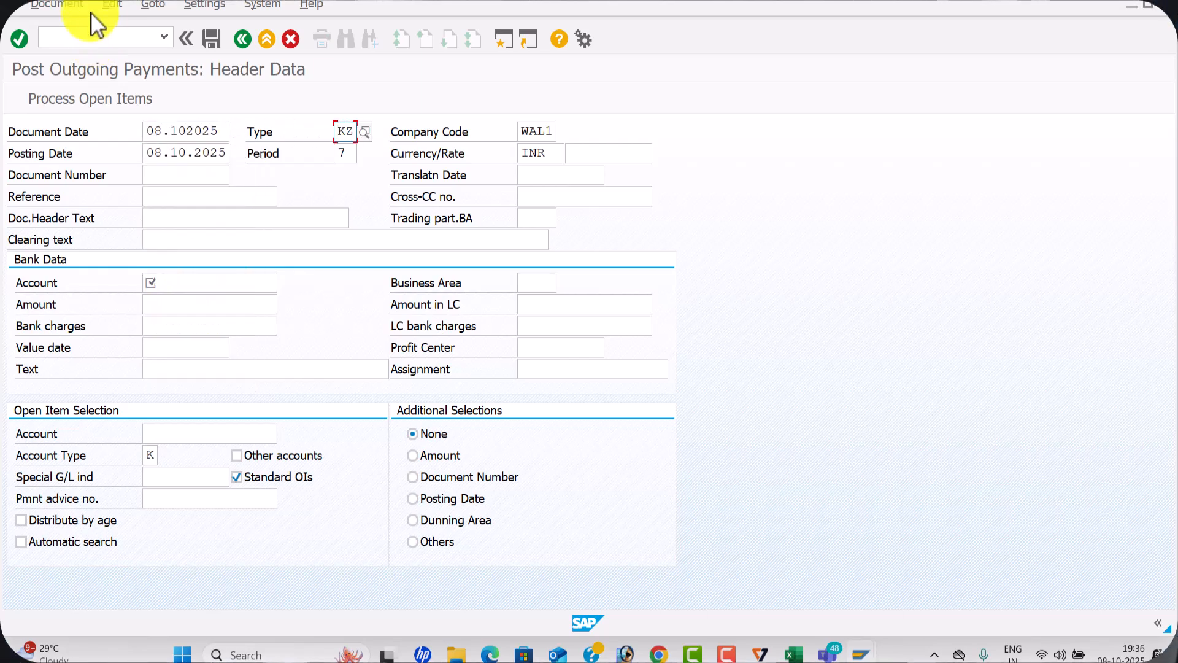
click(224, 132)
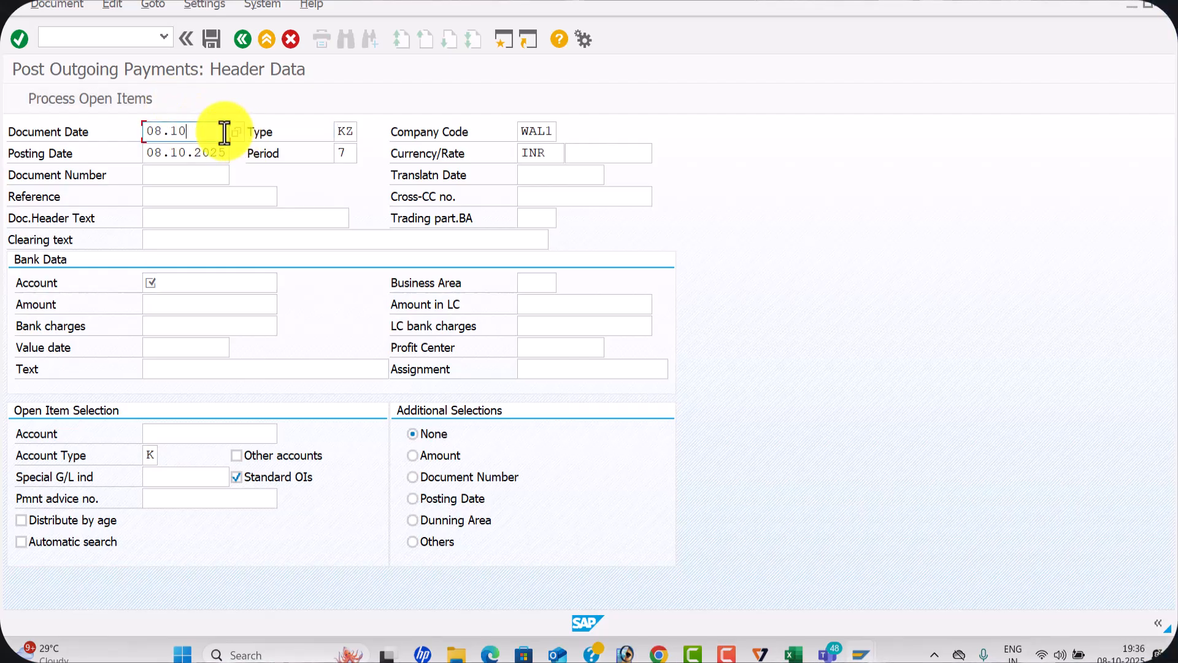
key(Tab)
key(Tab)
key(Tab)
key(Tab)
key(Tab)
key(Tab)
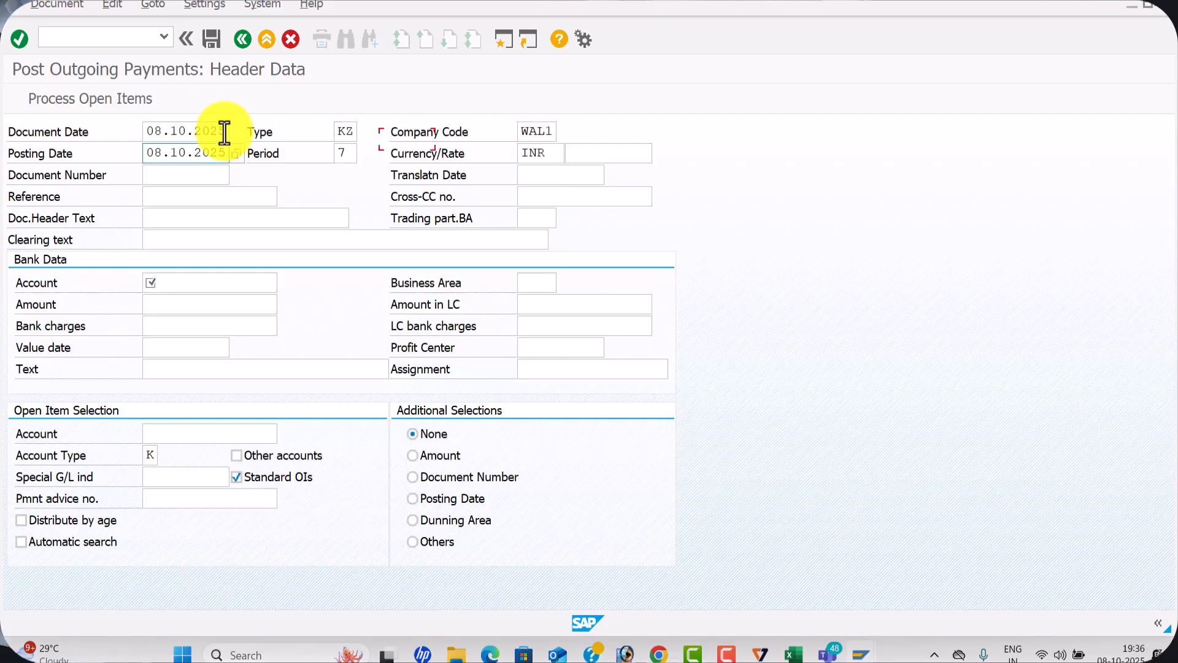
Enter reference 00001 and document header text VENDOR PAYMENT for the outgoing payment
key(Tab)
key(Down)
key(Tab)
key(Tab)
key(Down)
key(Tab)
key(Tab)
key(Tab)
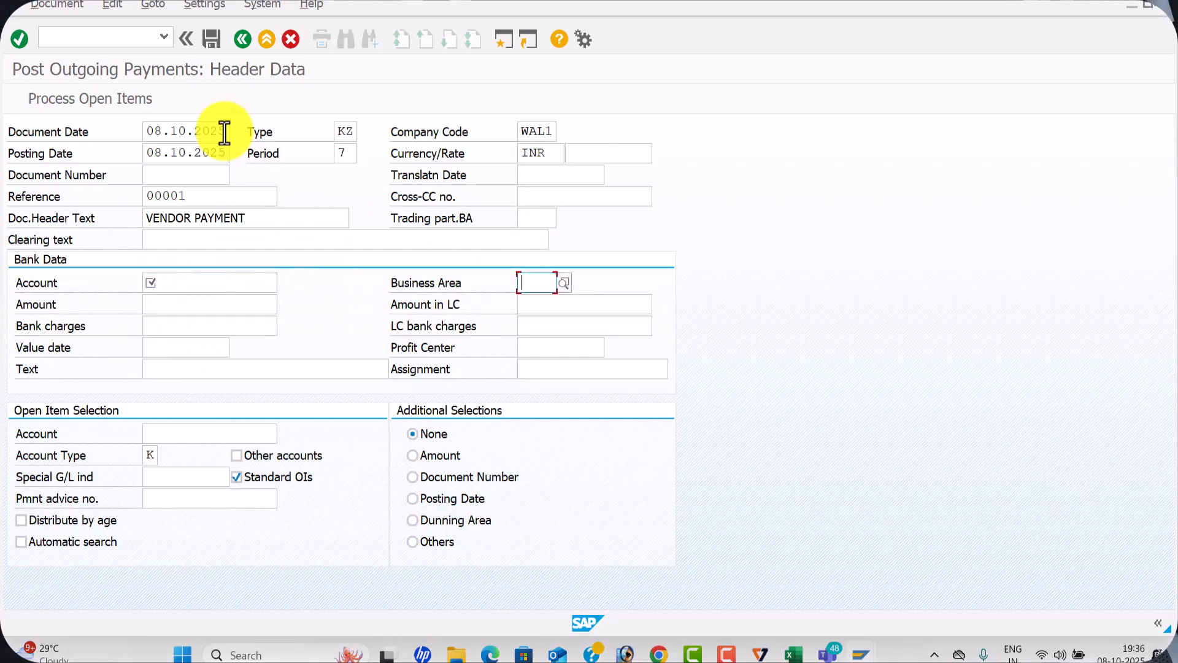
Fill in the payment's bank data with SBI bank G/L account 200001, amount 40000 and text Rent A/c
click(189, 281)
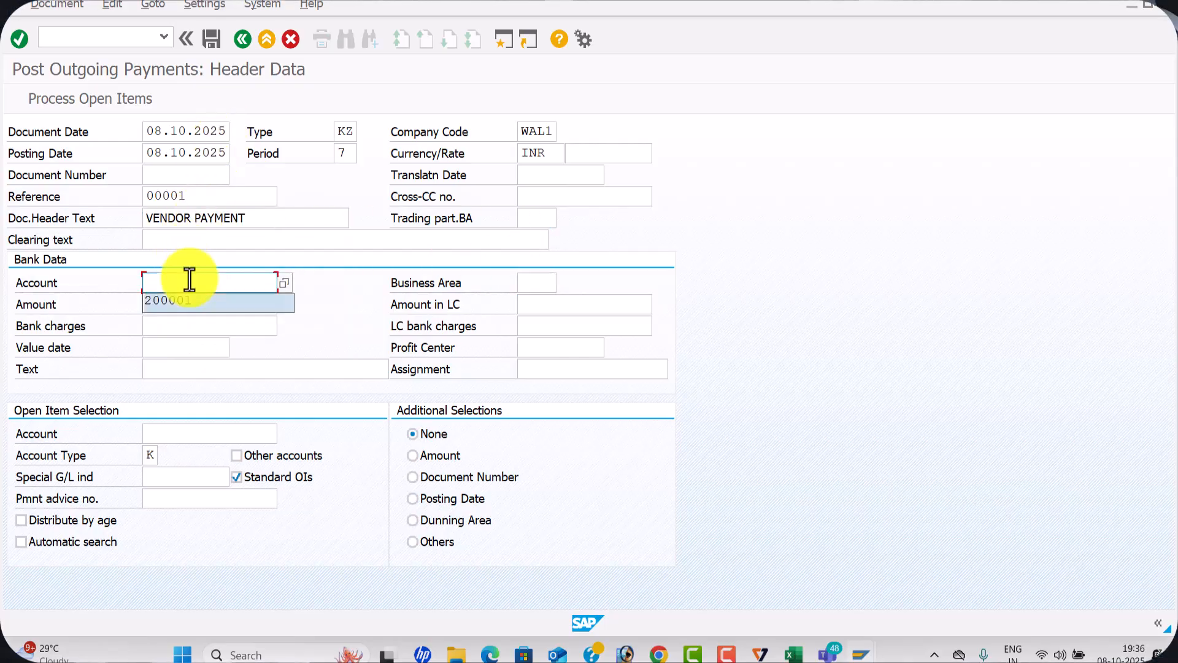
key(Tab)
key(Tab)
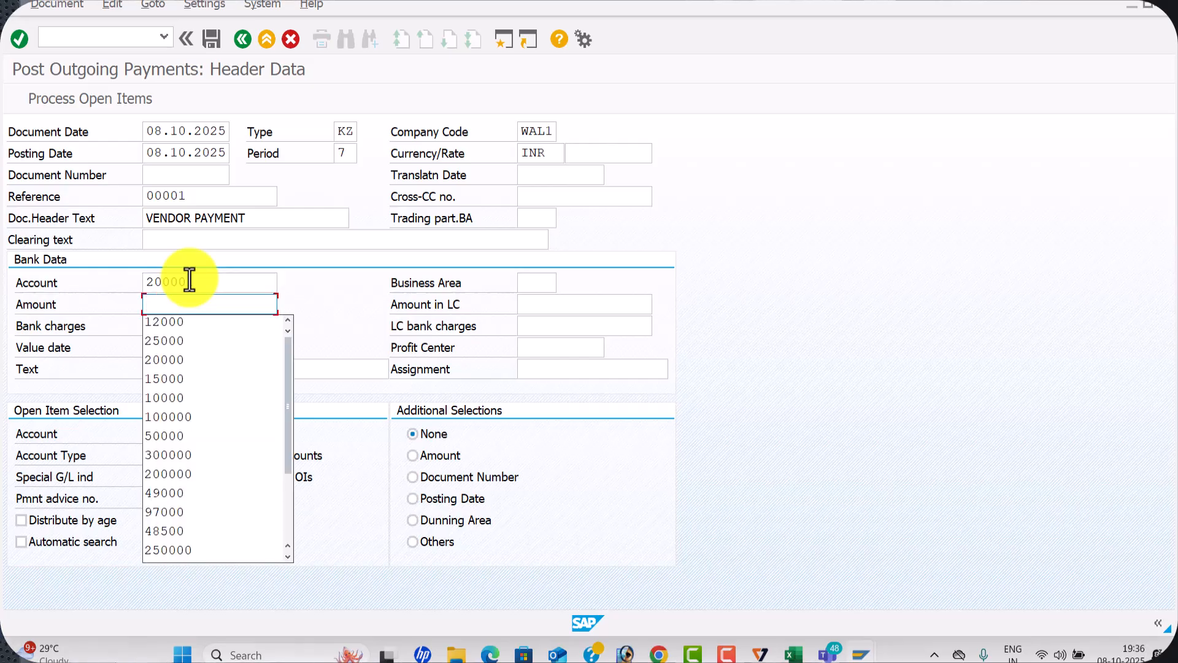
text(40000)
key(Tab)
key(Tab)
key(Tab)
key(Tab)
key(Tab)
key(Tab)
key(Tab)
key(Tab)
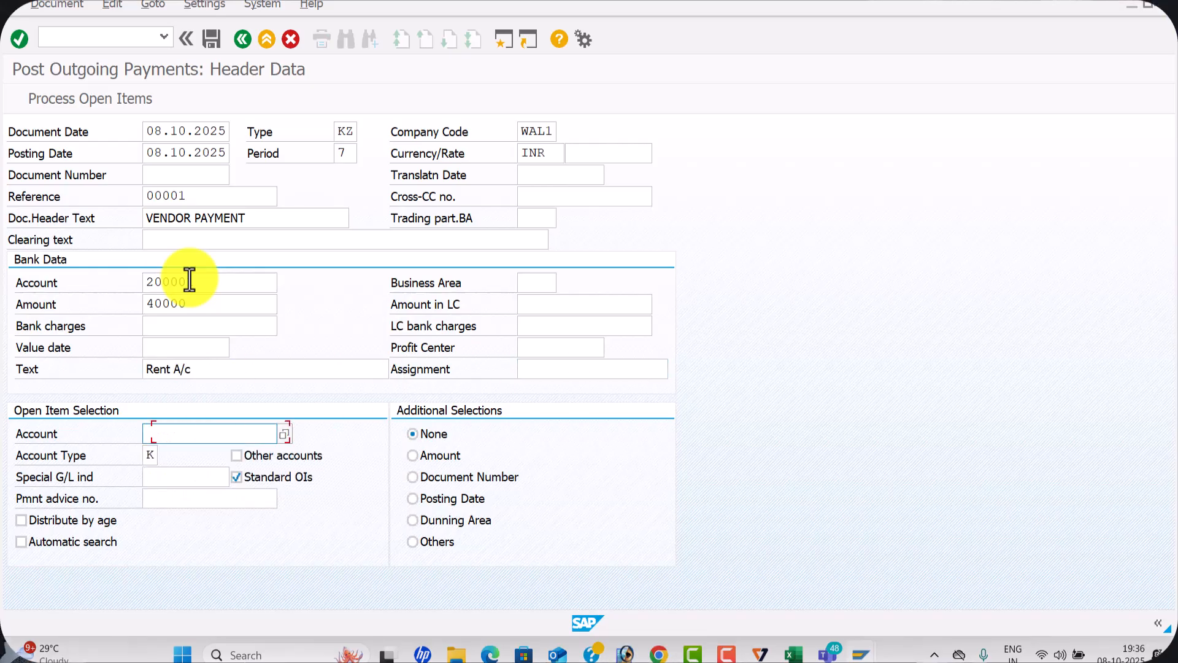
Process the open items of vendor SEETHA ENTERPRISES, review the item's withholding tax, and start posting the payment
key(Return)
key(Return)
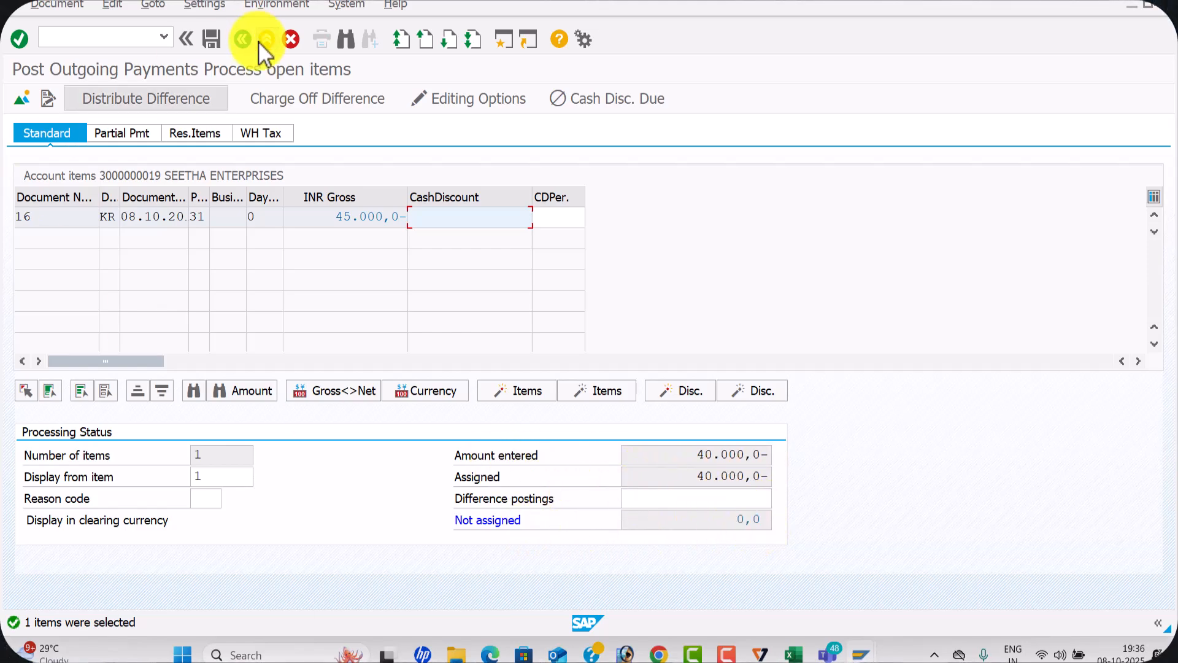
click(271, 134)
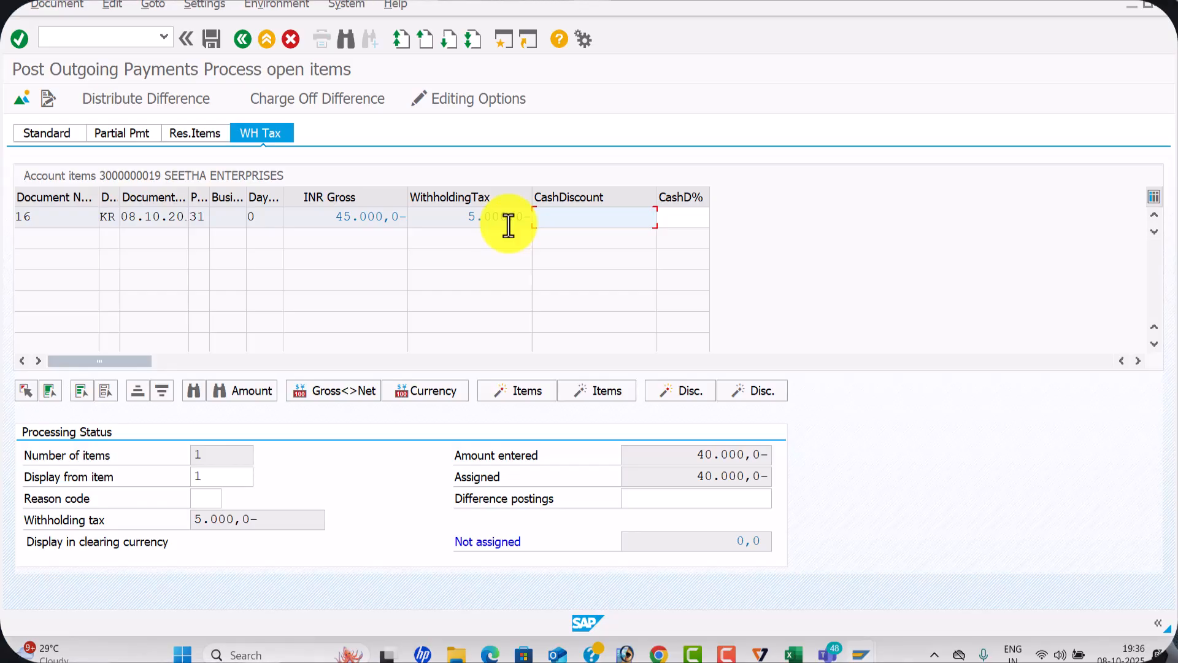
click(219, 43)
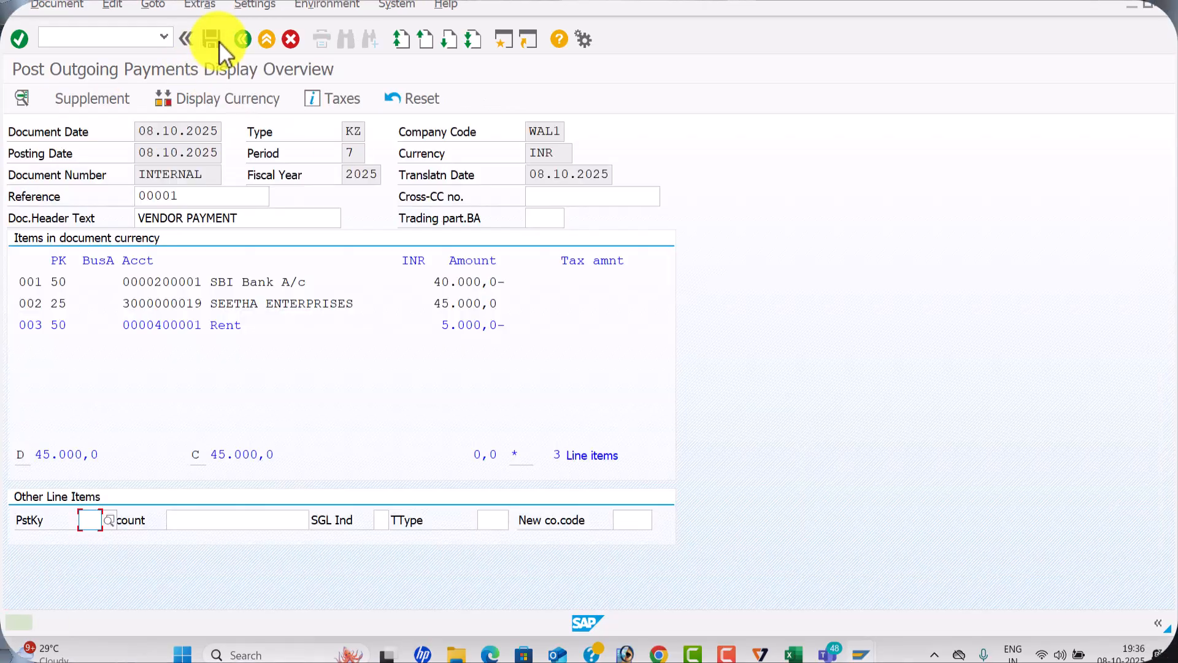
Add the text Rent A/c to the rent G/L line item and post the outgoing payment
double_click(222, 326)
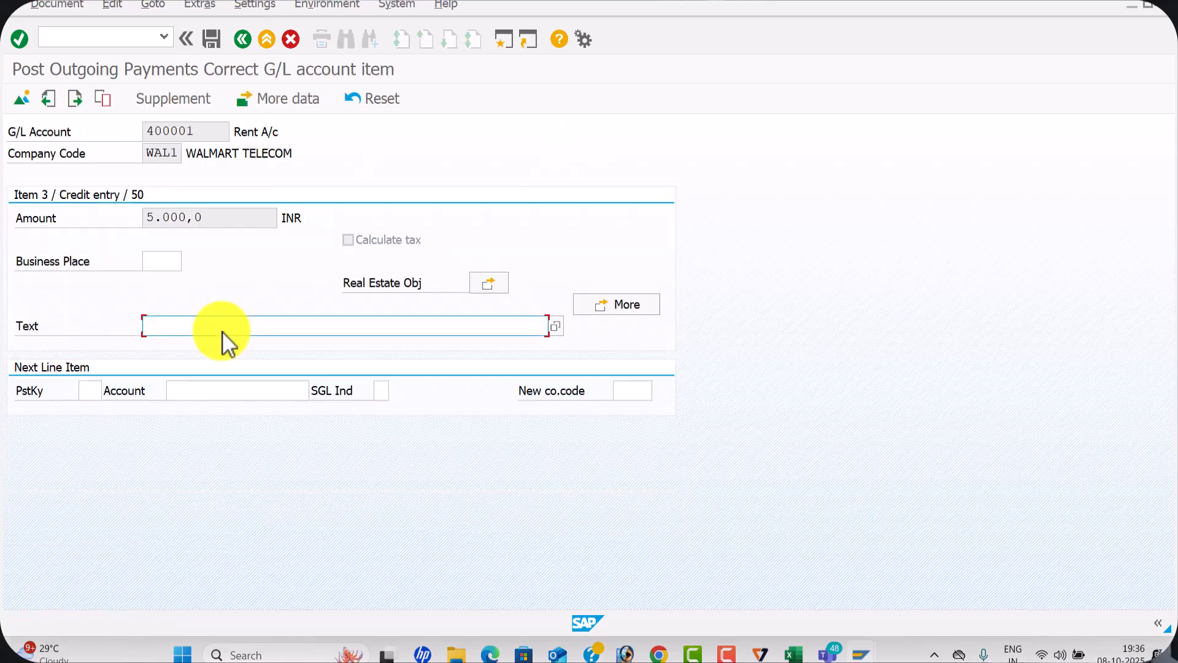
click(211, 329)
click(203, 342)
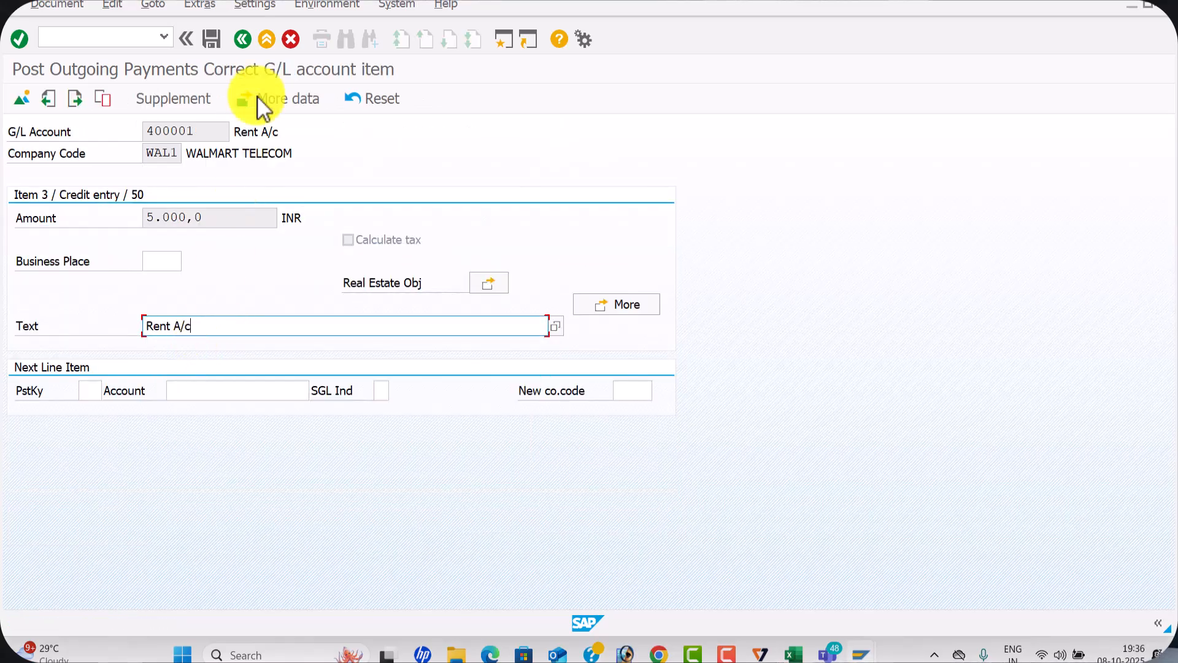
click(210, 41)
Switch to the vendor line item display session, refresh the open items list and close the information message
key(alt+Tab)
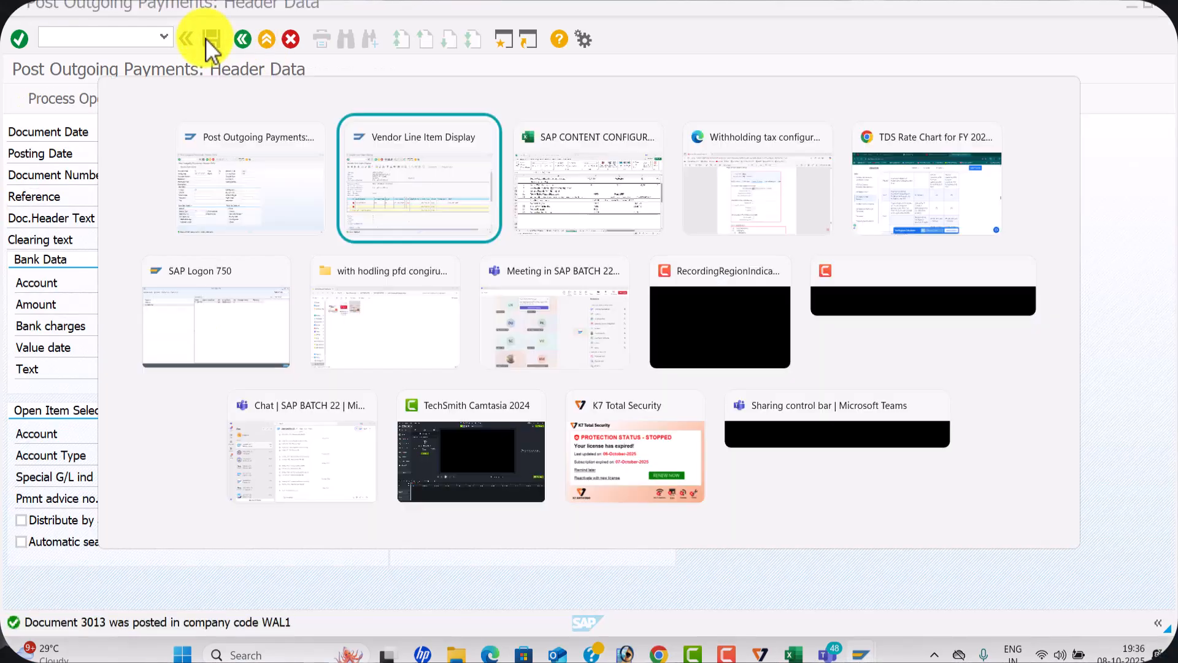
click(46, 5)
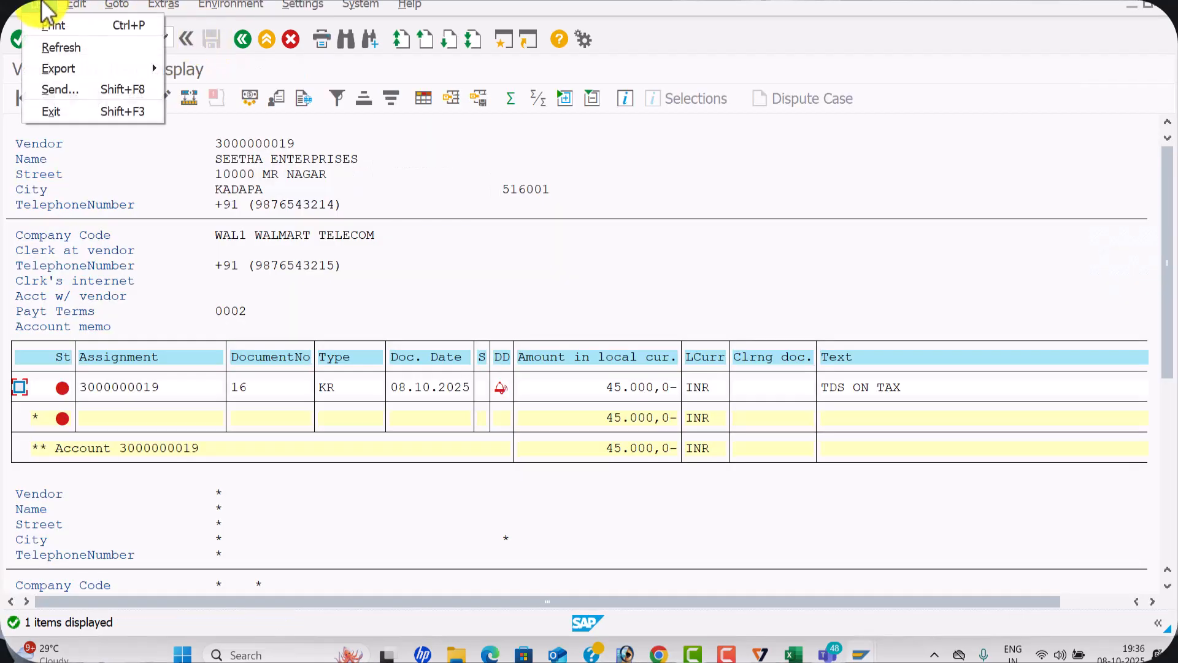
click(69, 47)
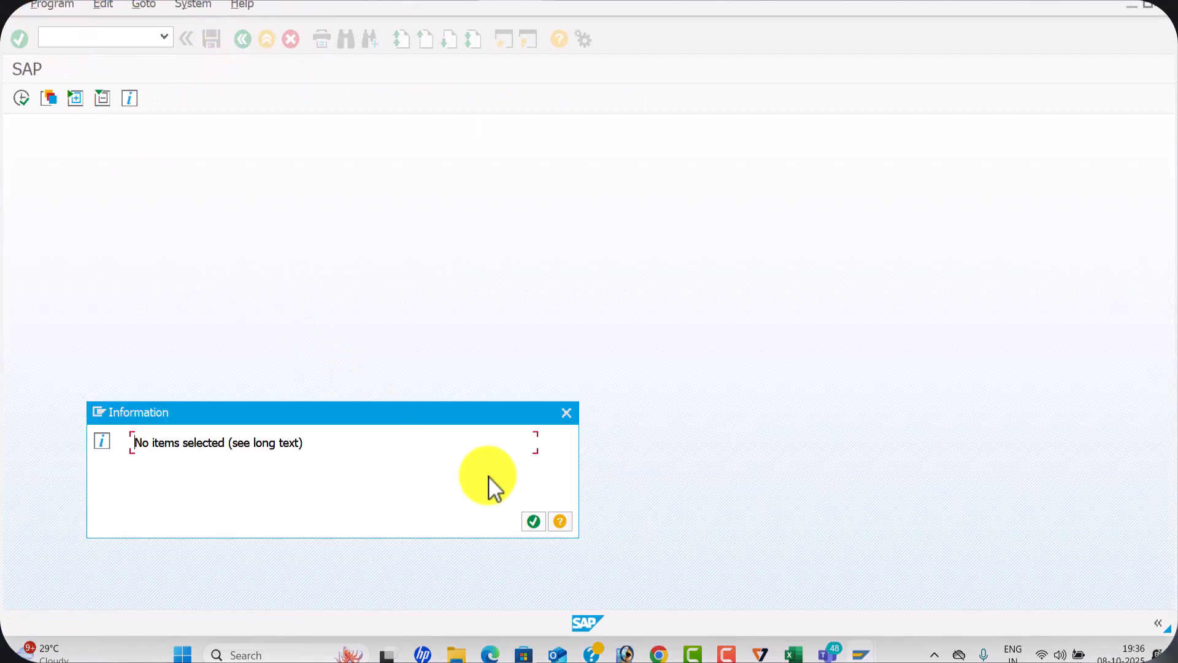
click(533, 521)
Display the vendor's cleared items with clearing date 08.10.2025
click(45, 436)
click(313, 455)
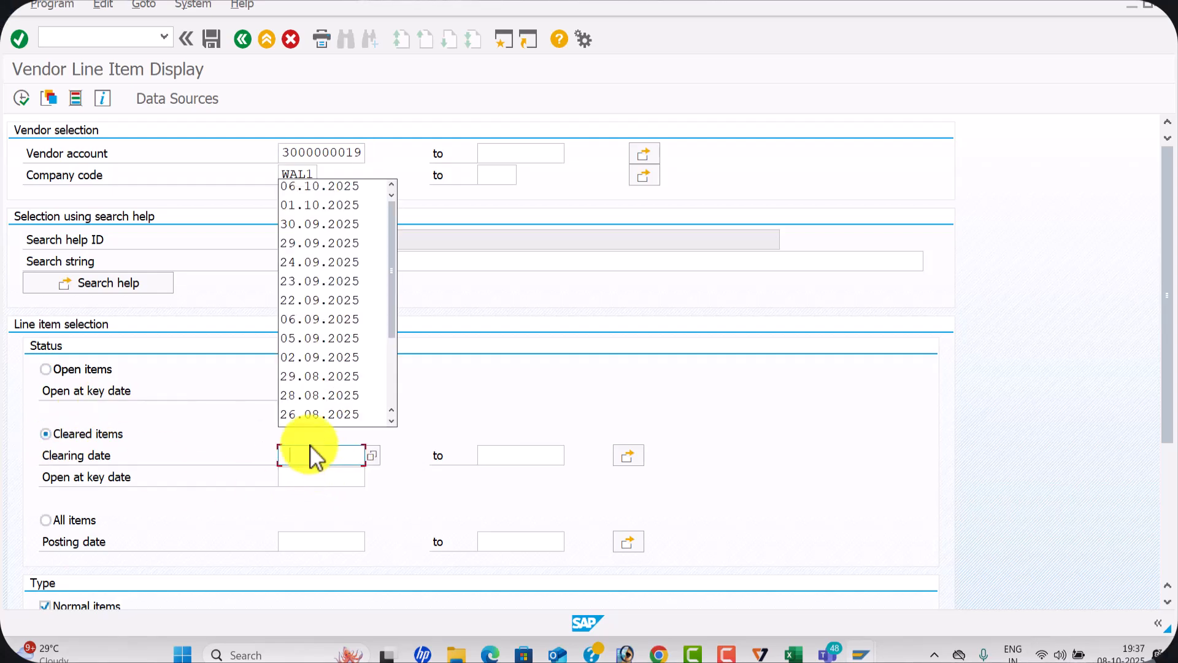
text(08.10)
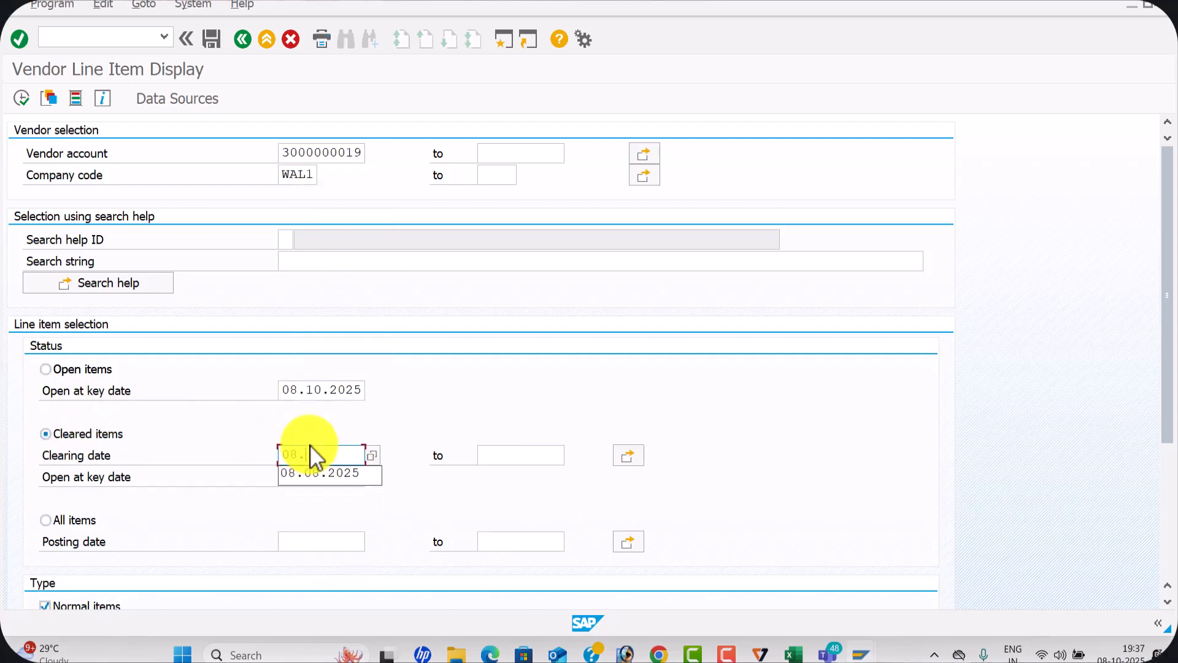
text(.2025)
key(Tab)
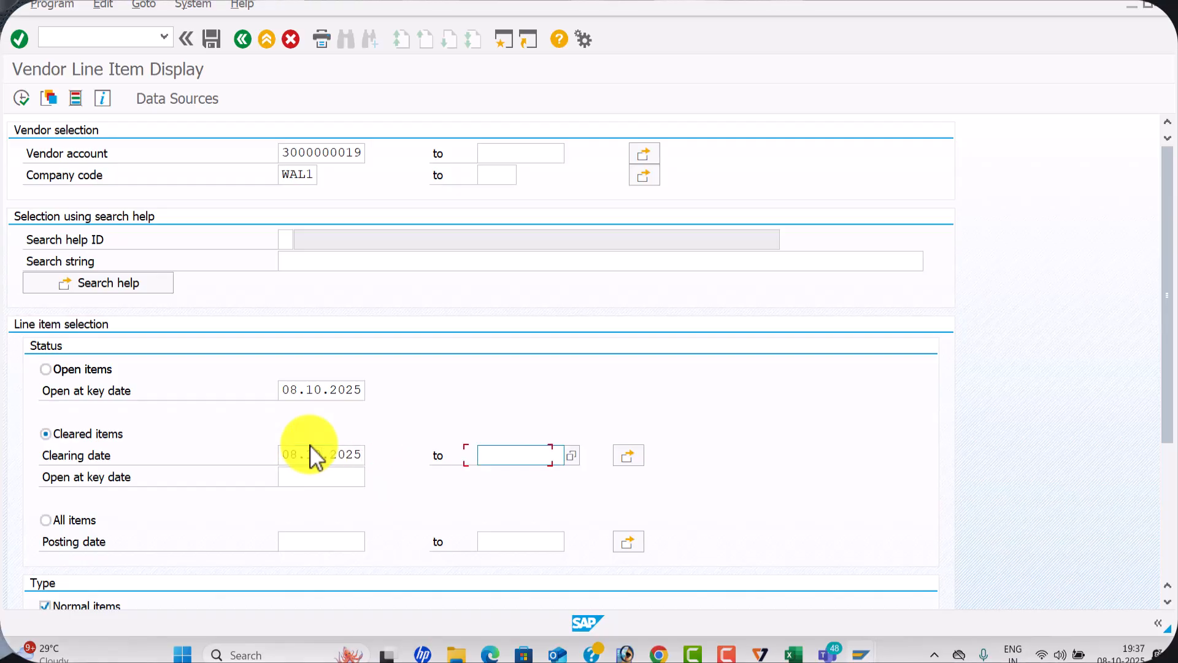
click(21, 100)
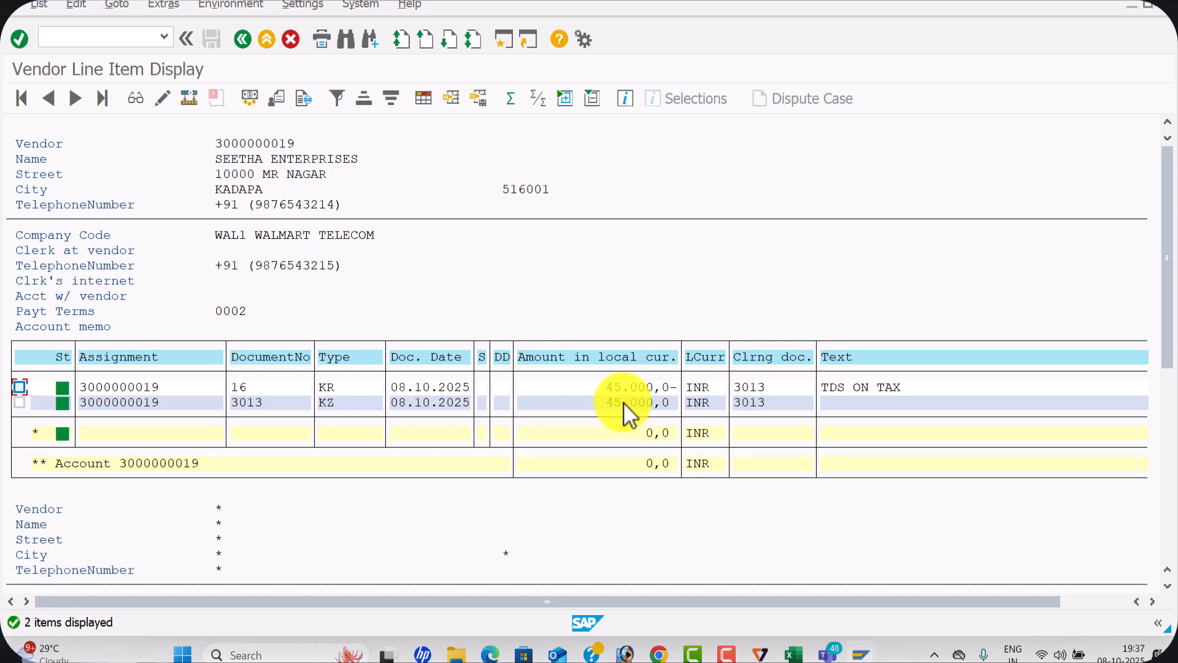
Switch to the Microsoft Teams meeting window and leave the meeting
key(alt+Tab)
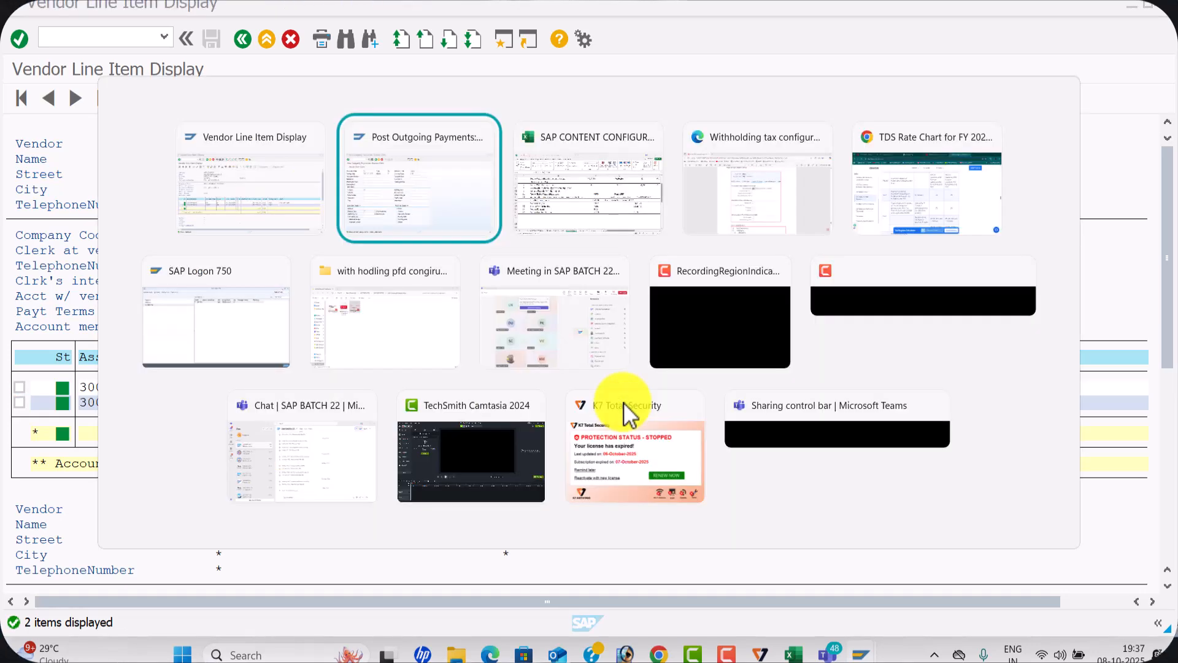
key(alt+Tab)
key(alt+Tab)
key(alt+Tab)
key(alt+Tab)
key(alt+Tab)
key(alt+Tab)
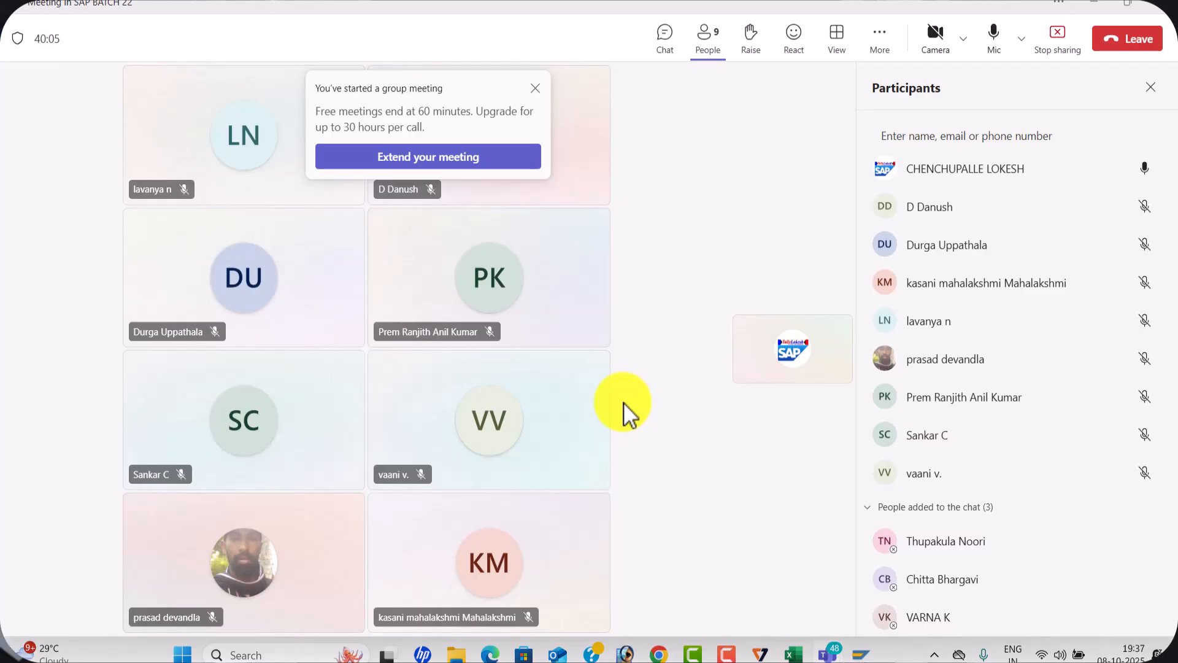
click(1142, 50)
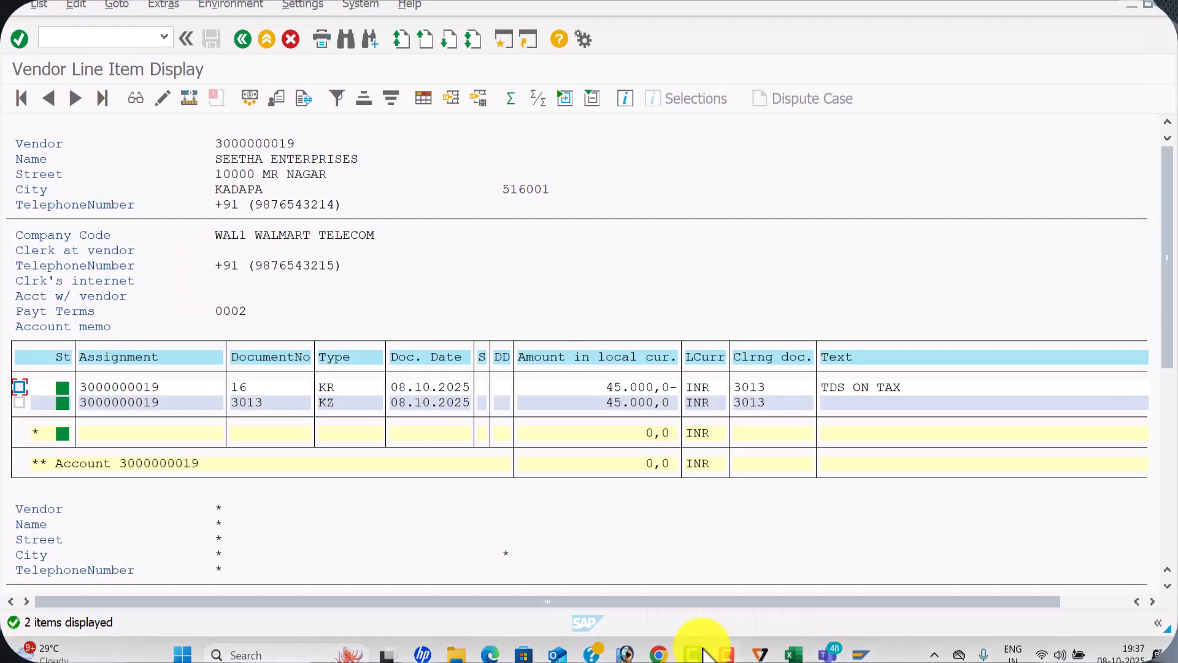